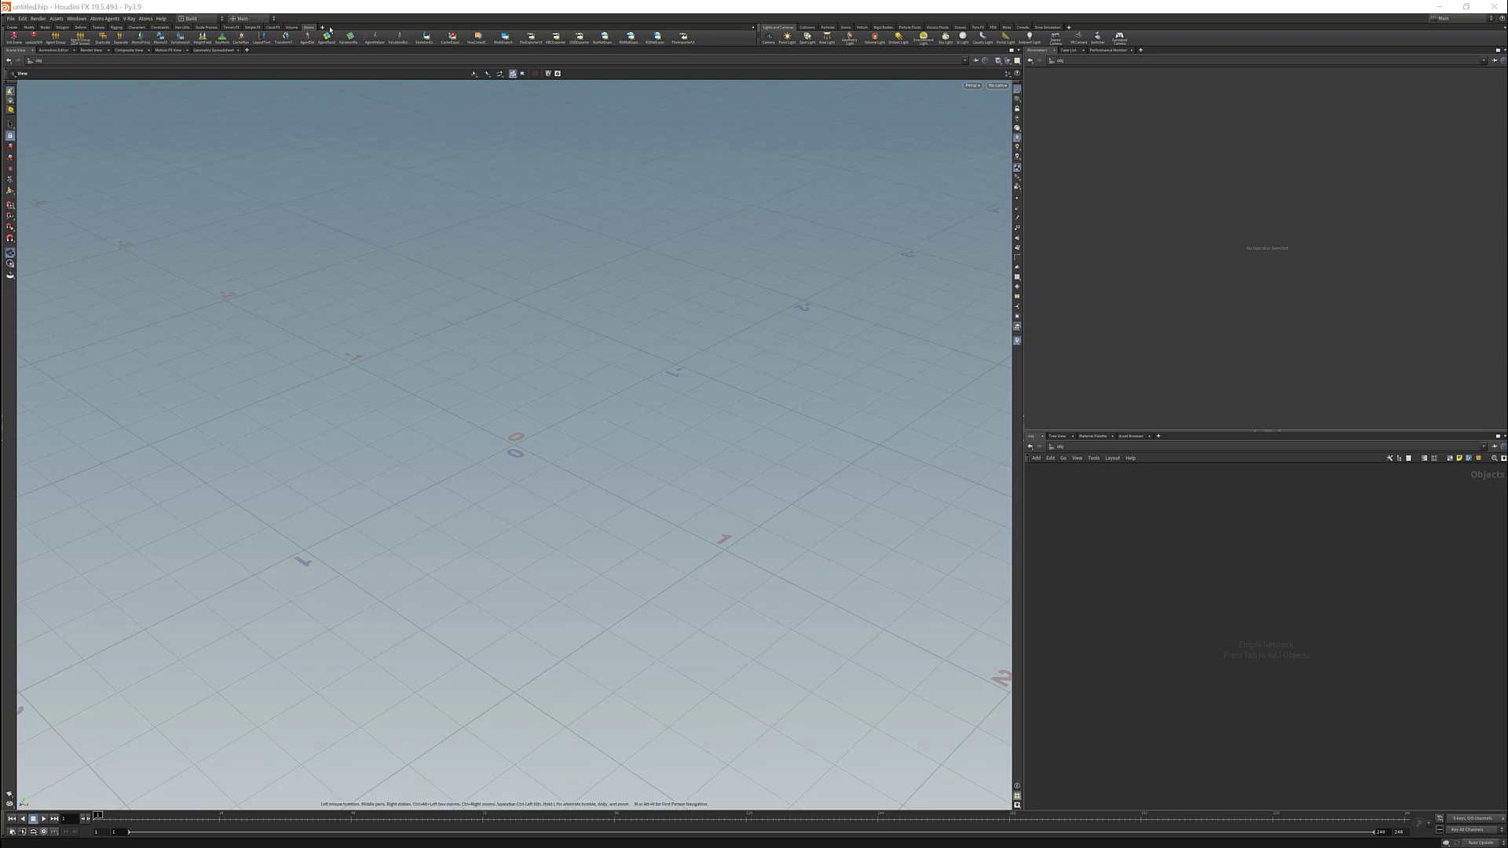
Step: Open the Atoms UI, display the manLocomotion graph in the Locomotions section and enlarge the window
click(145, 18)
click(179, 150)
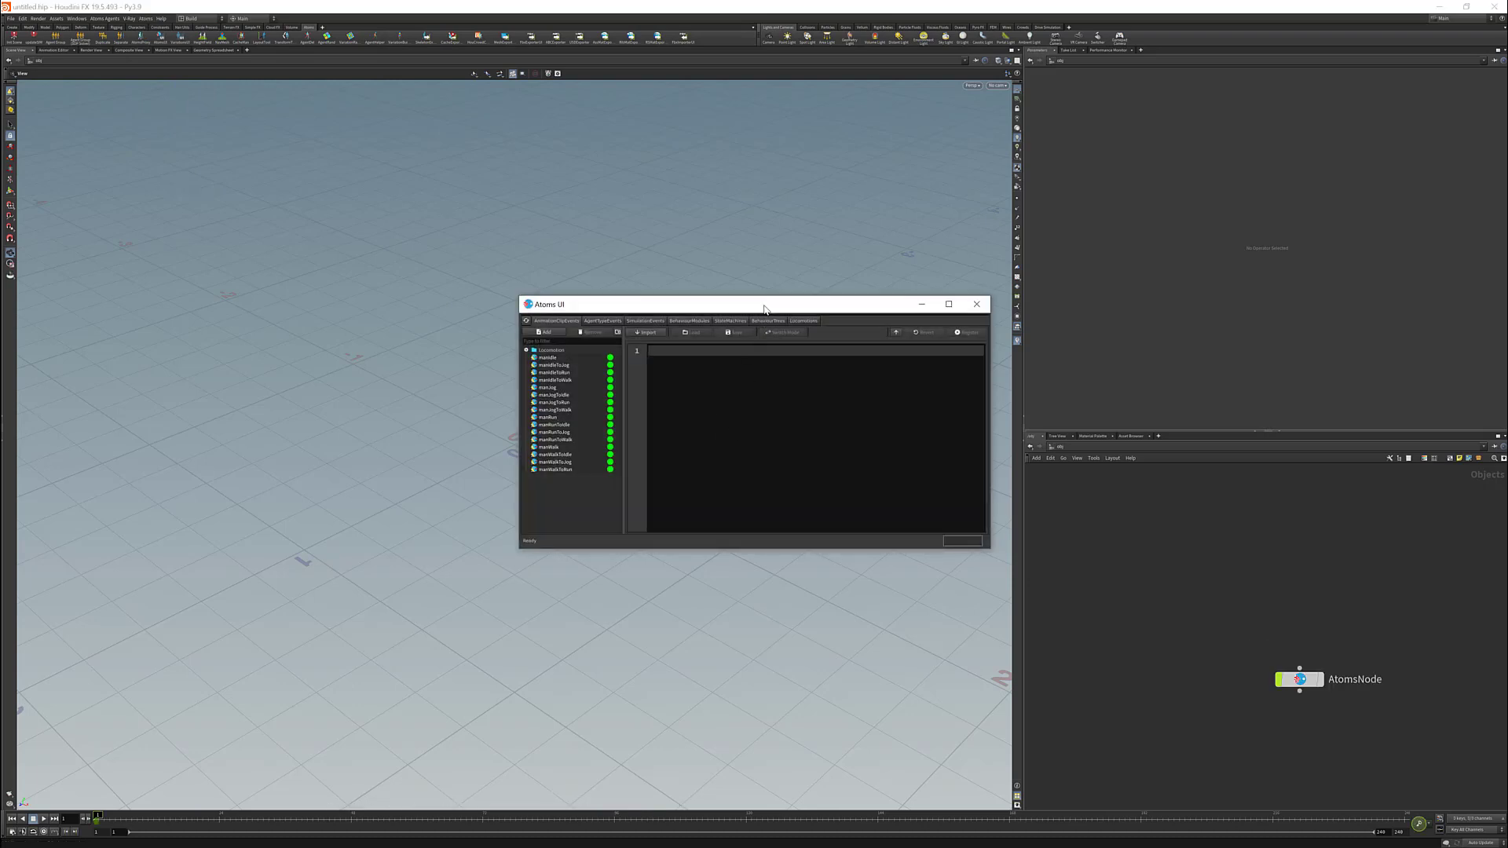
drag(765, 308, 673, 235)
click(712, 247)
click(471, 277)
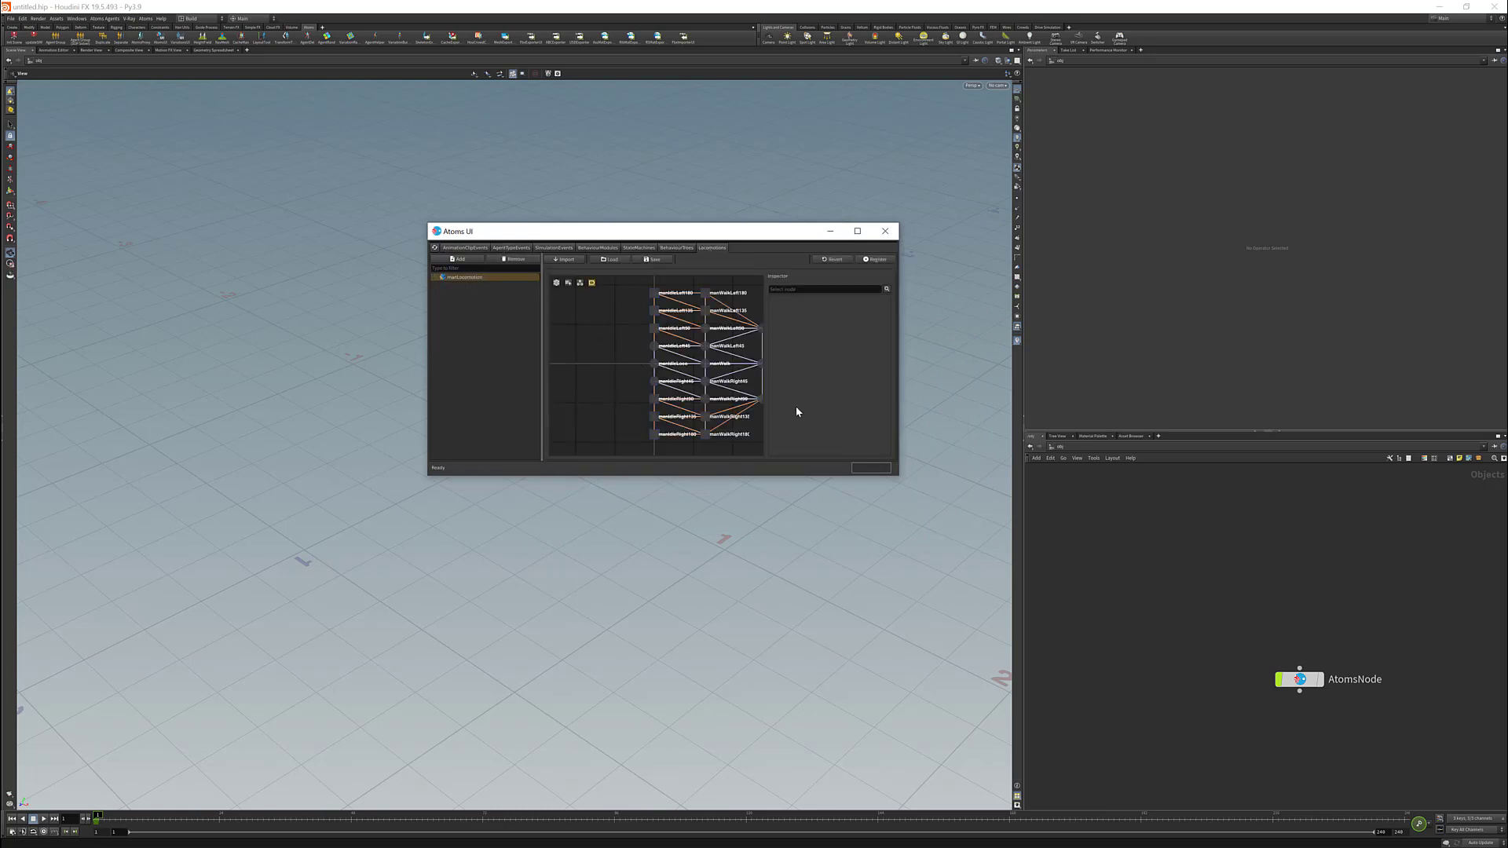
drag(899, 480, 1022, 586)
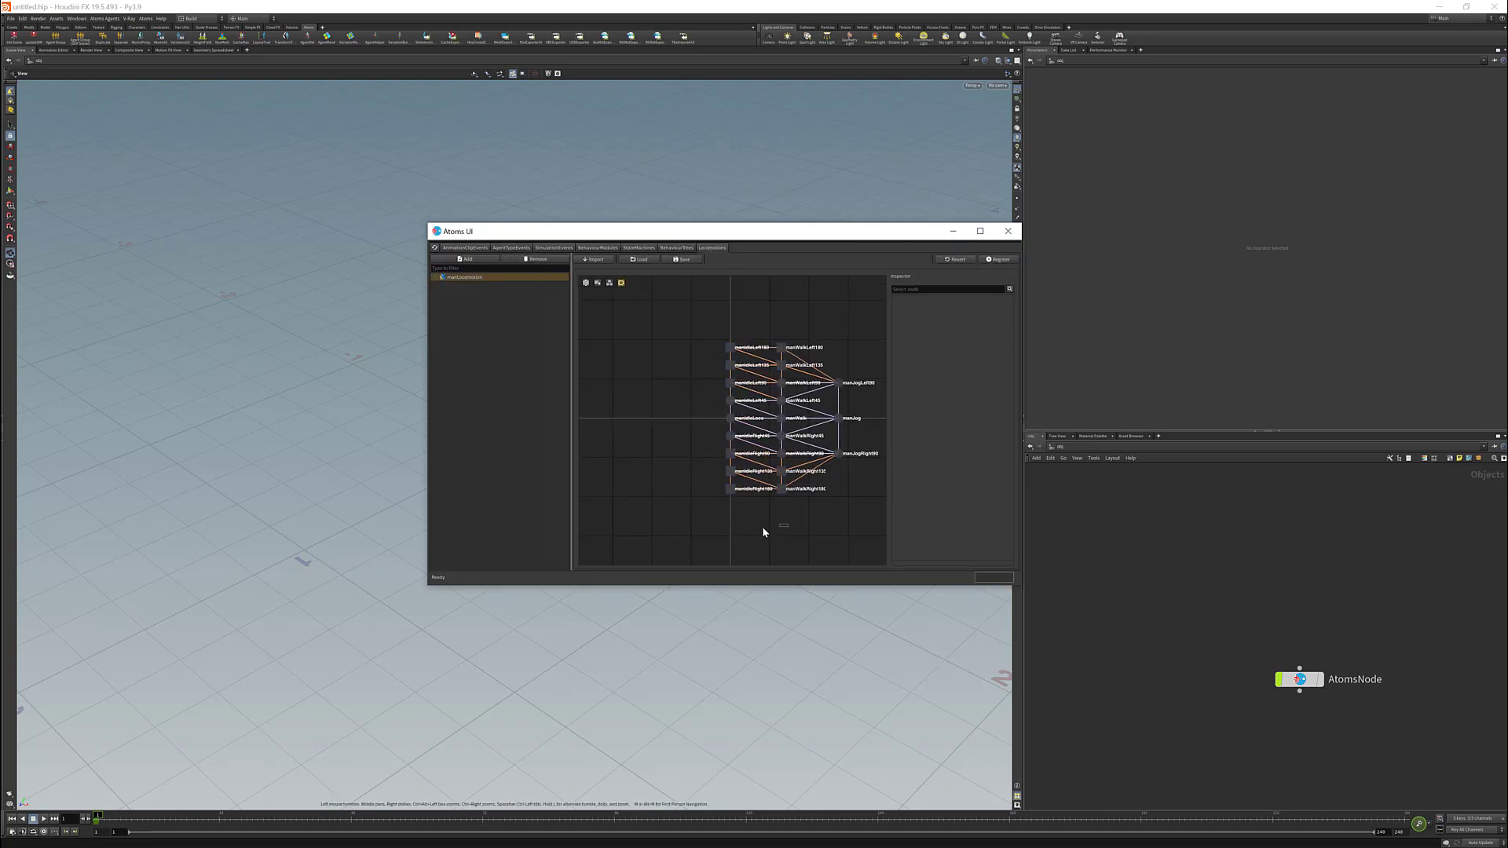
Step: Inspect the manWalk node in the locomotion graph and close the Atoms UI
middle_drag(804, 517, 755, 520)
scroll(754, 520, up, 1)
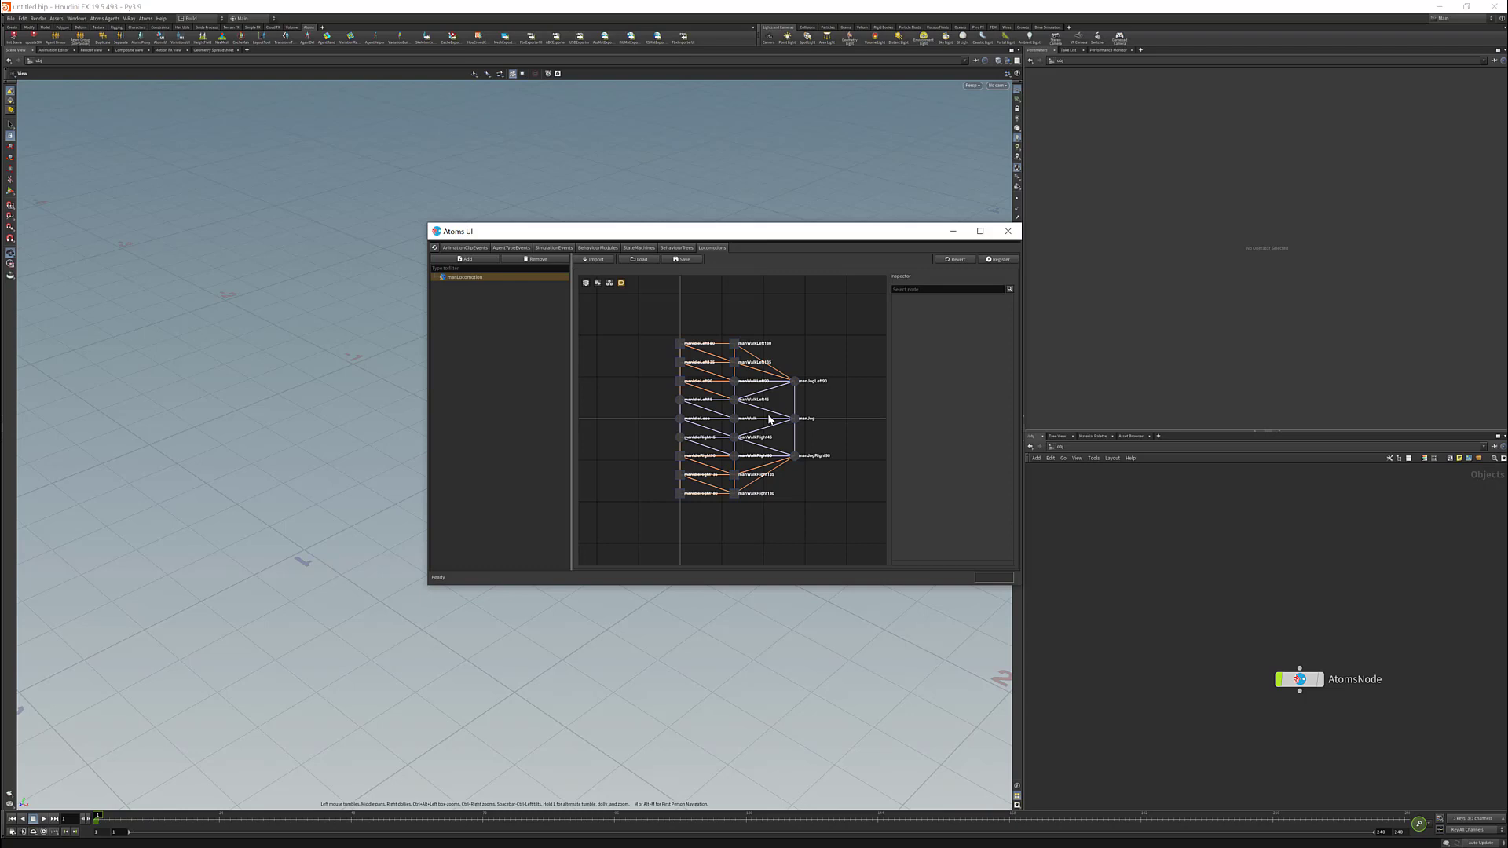
click(736, 419)
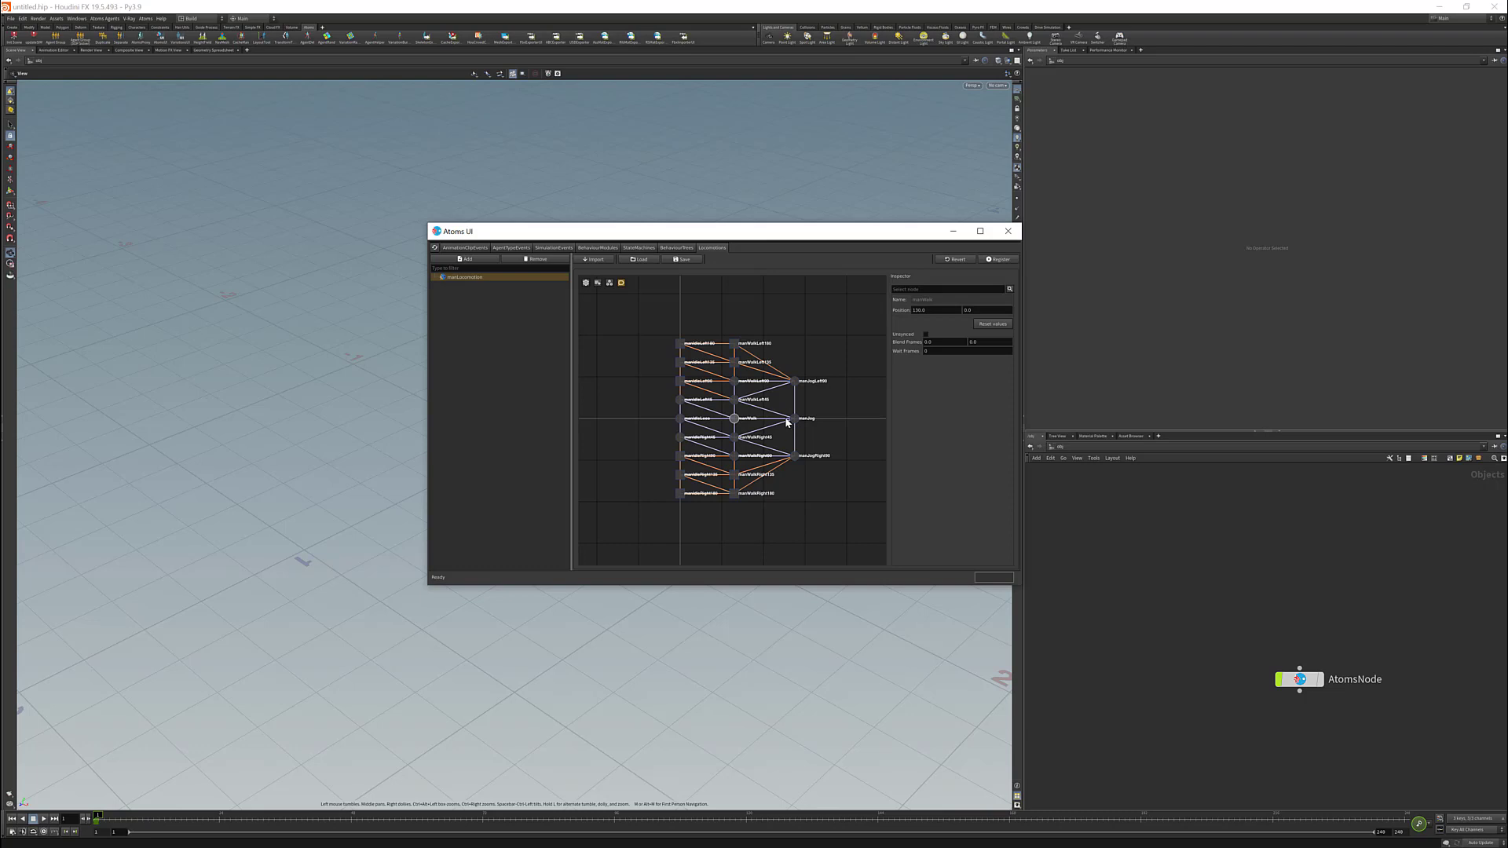
click(685, 249)
click(721, 248)
click(1008, 232)
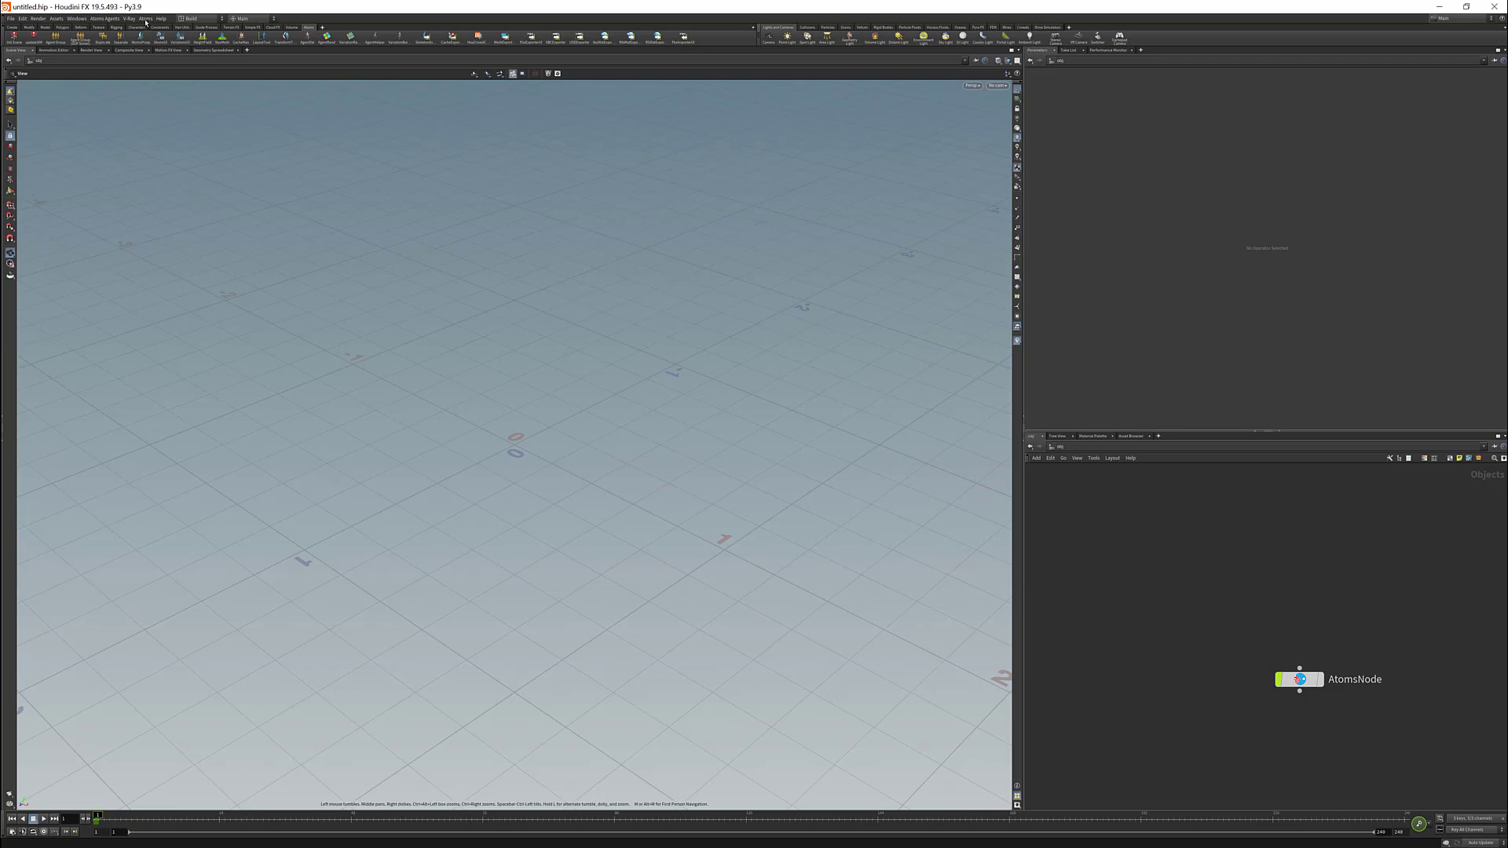
Step: Create an agent group and add a gridLayout behaviour module from the Layout category
click(145, 21)
click(169, 119)
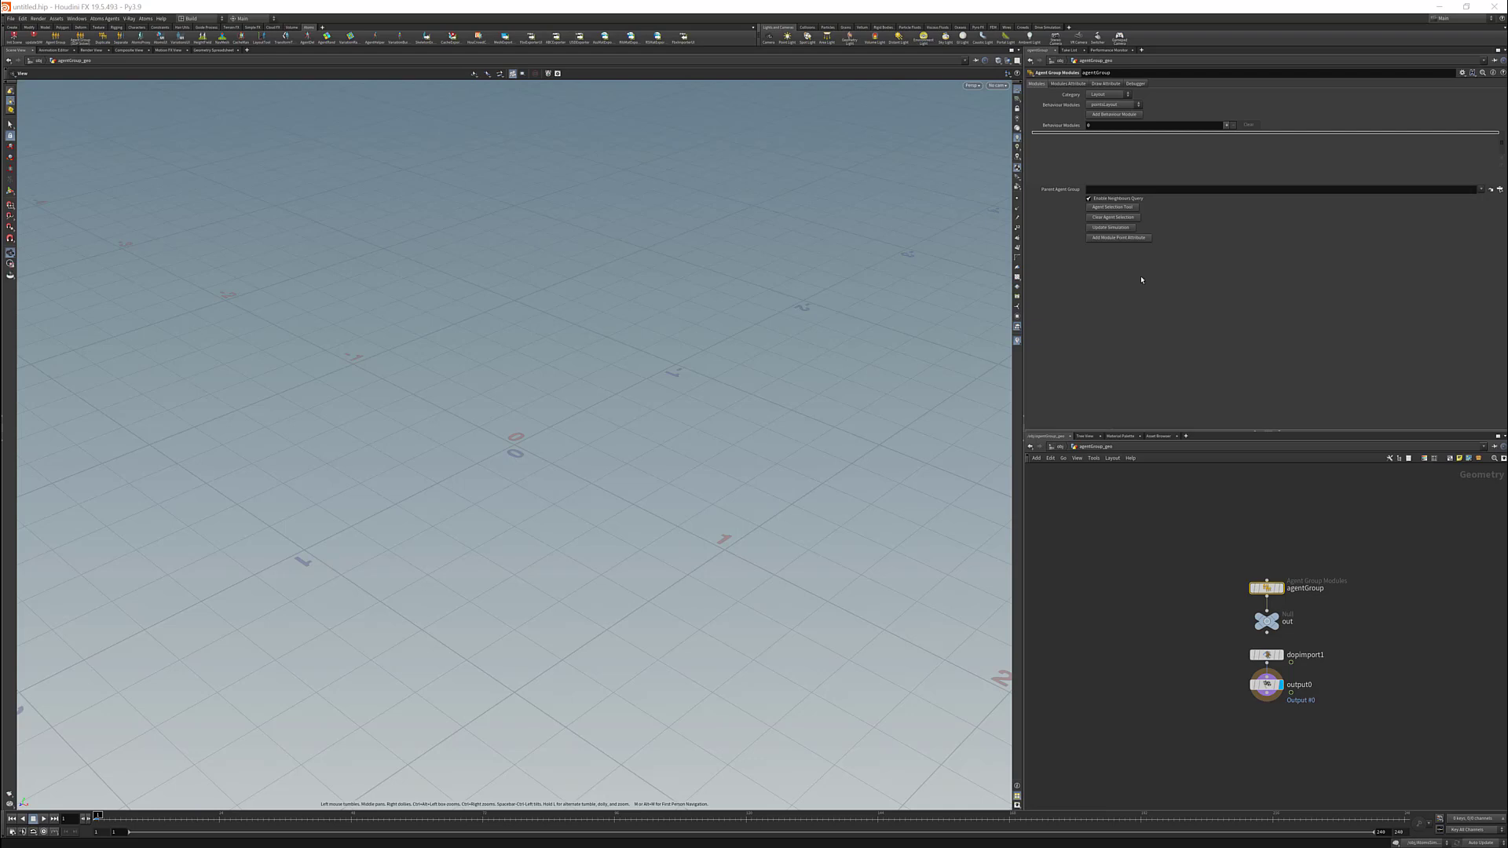
click(1097, 95)
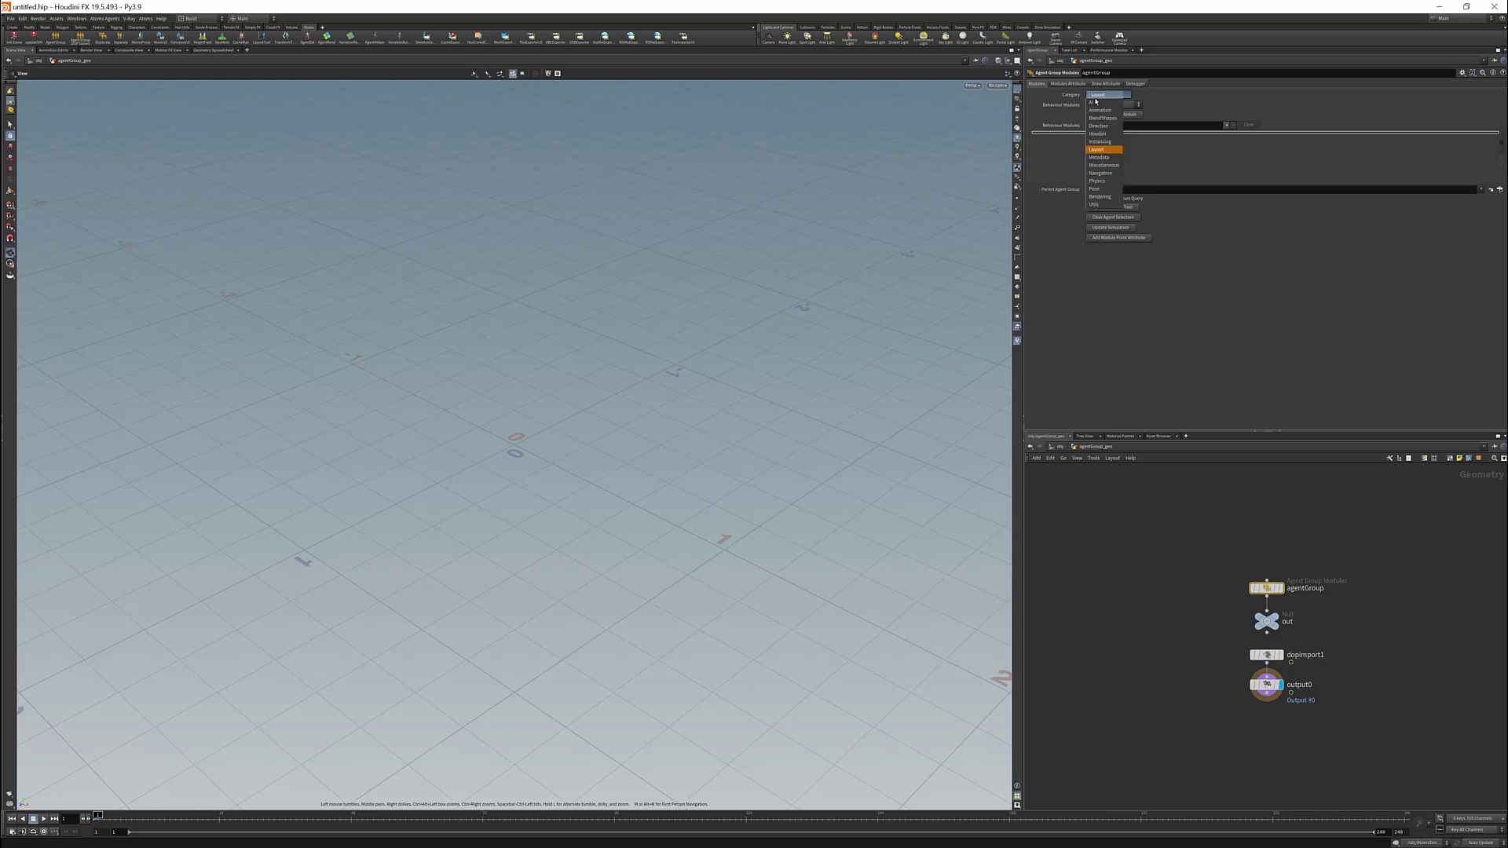
click(1137, 105)
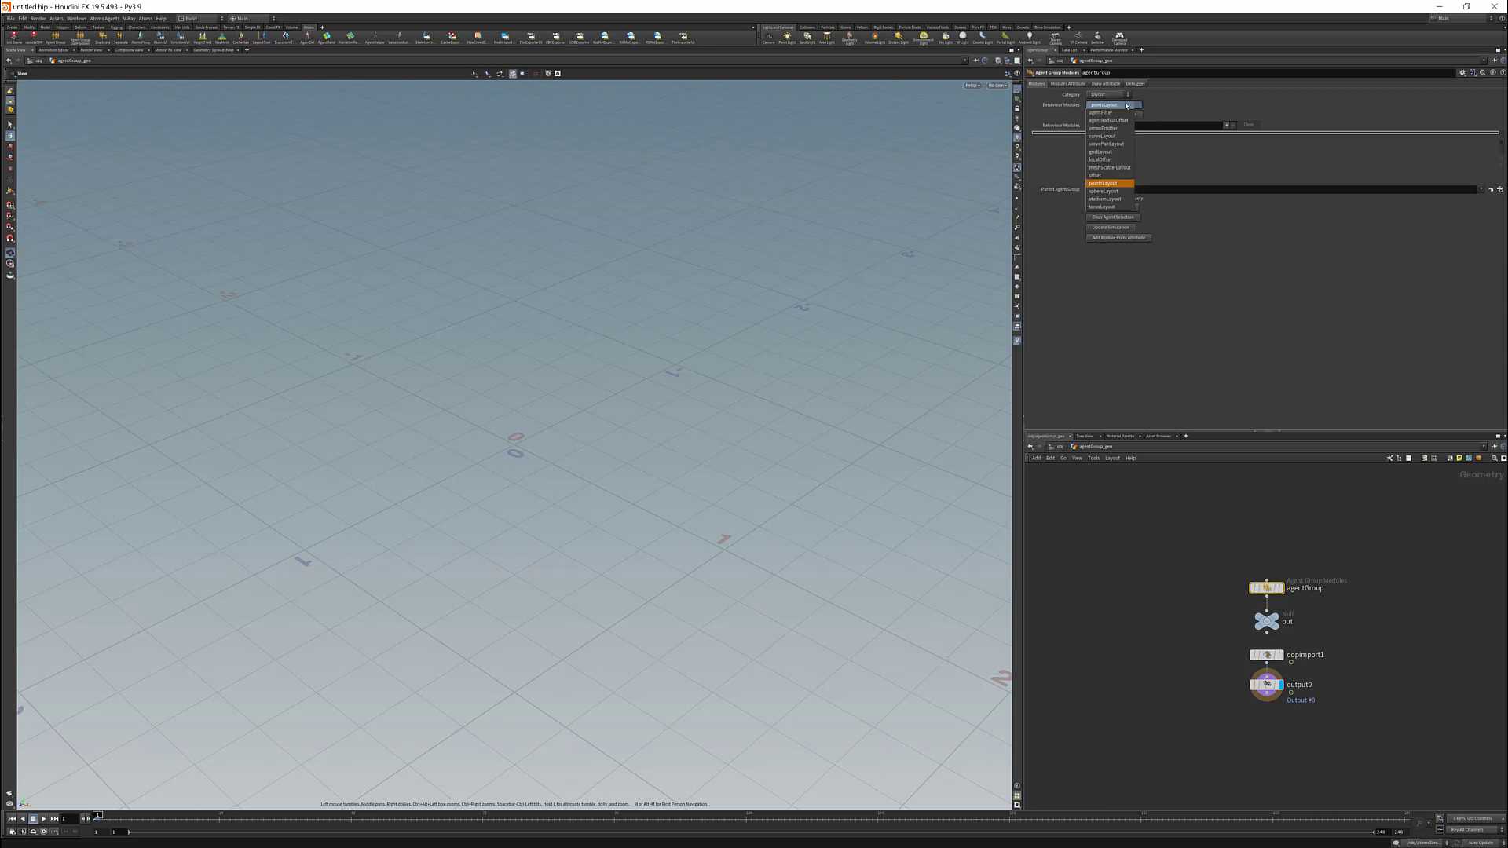
click(1118, 154)
click(1106, 83)
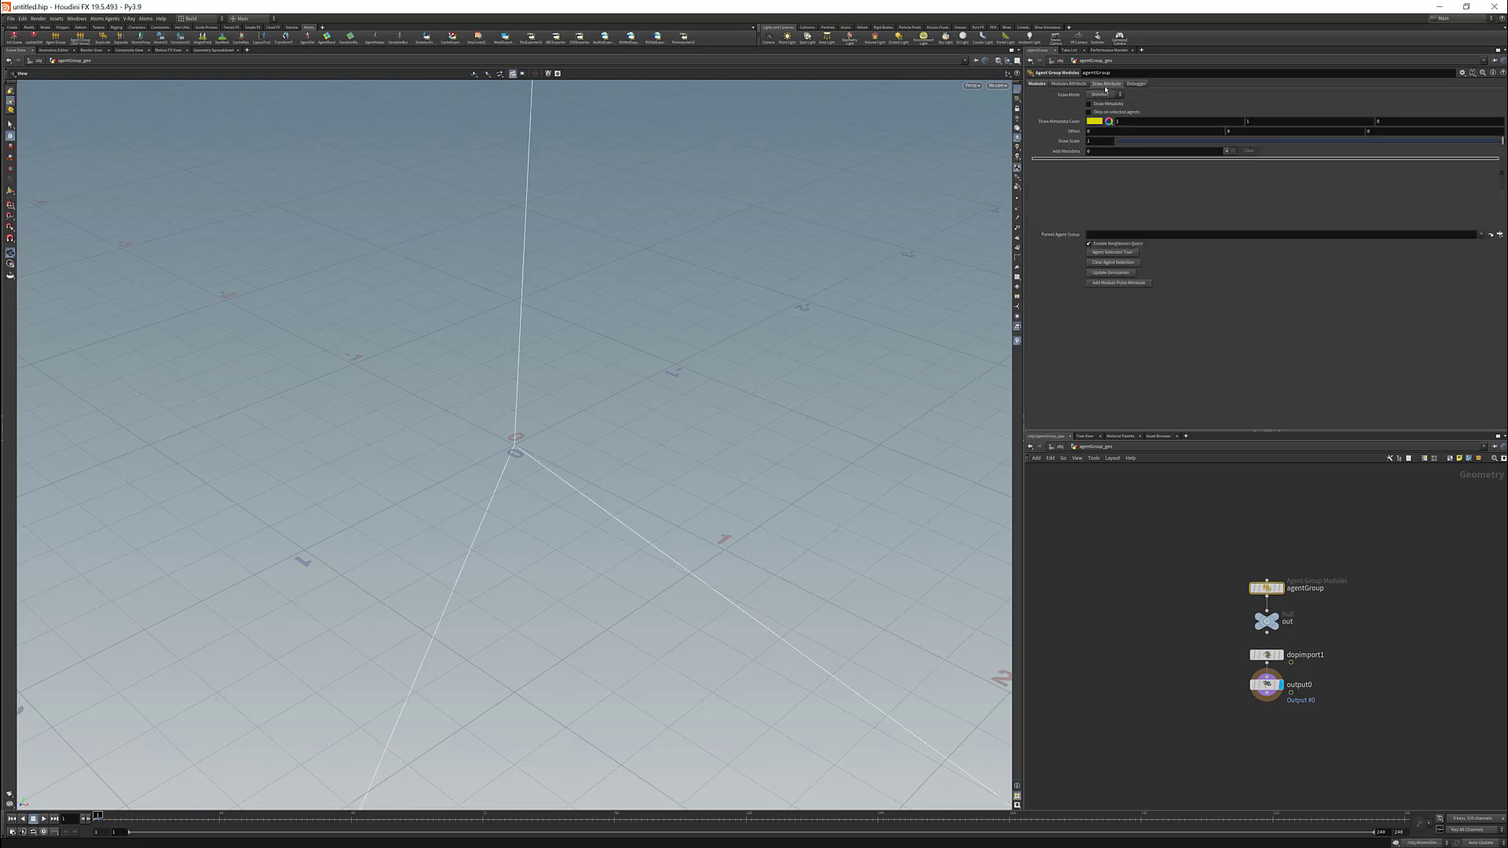
click(1040, 83)
Step: Add a locomotion behaviour module from the Animation category to the agent group
click(1108, 94)
click(1117, 108)
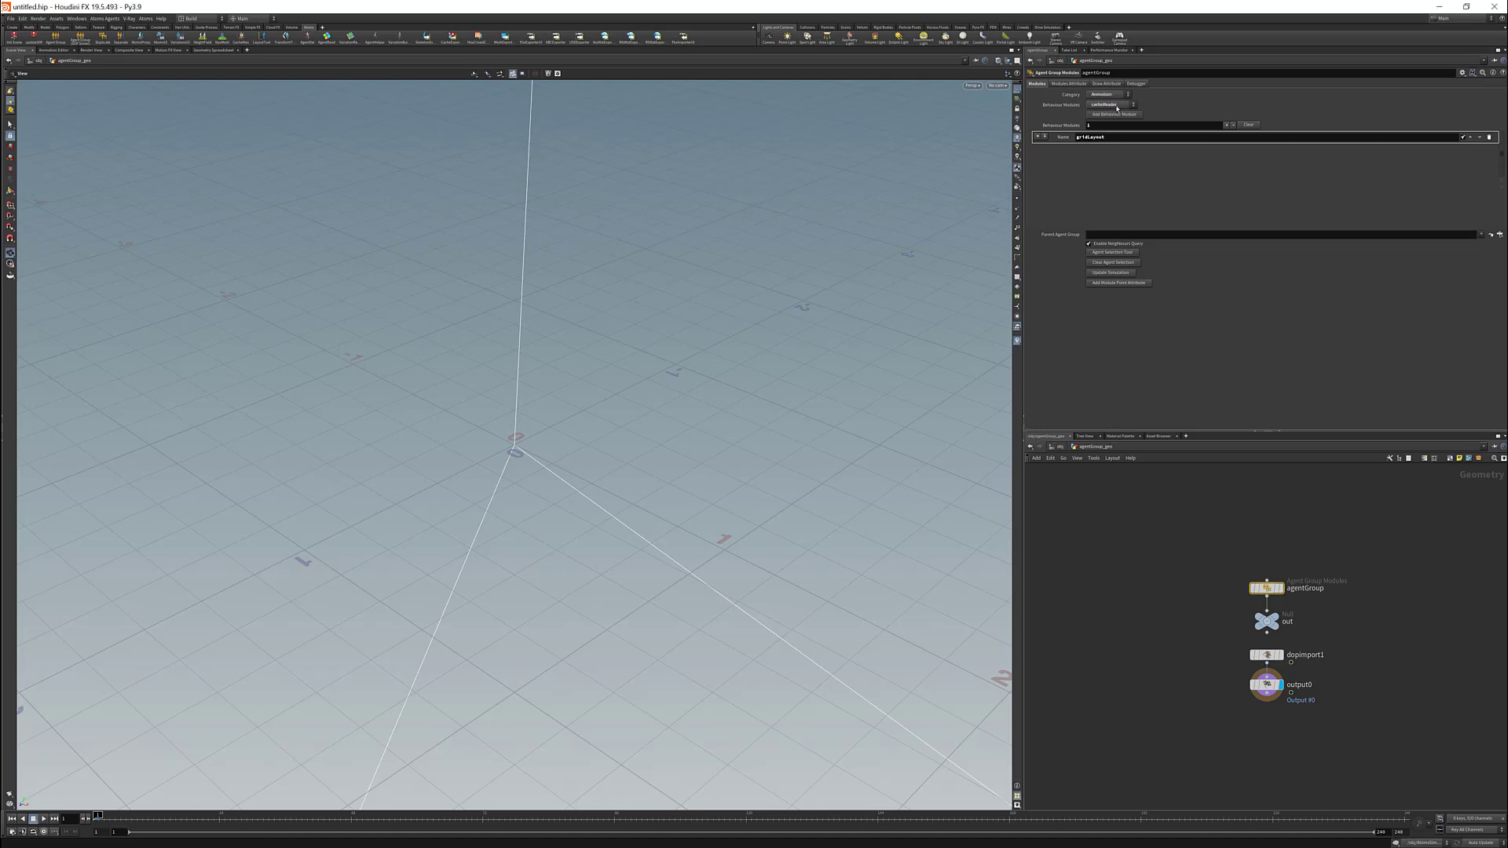
click(1117, 107)
click(1114, 120)
click(1114, 114)
Step: Add an addMetadata behaviour module from the Metadata category to the agent group
click(1108, 94)
click(1107, 158)
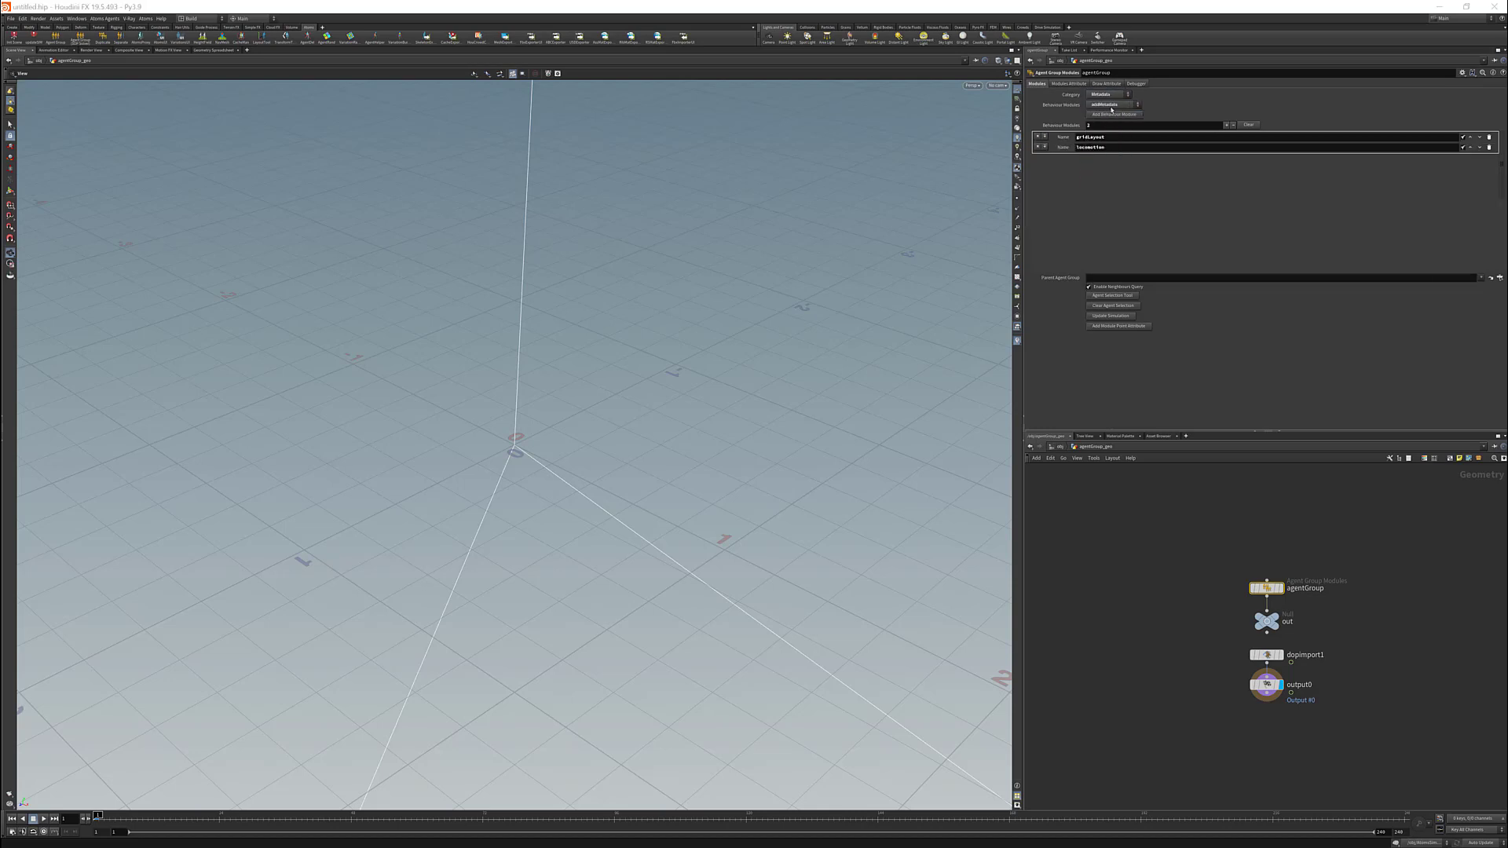
click(1111, 110)
click(1112, 110)
click(1113, 115)
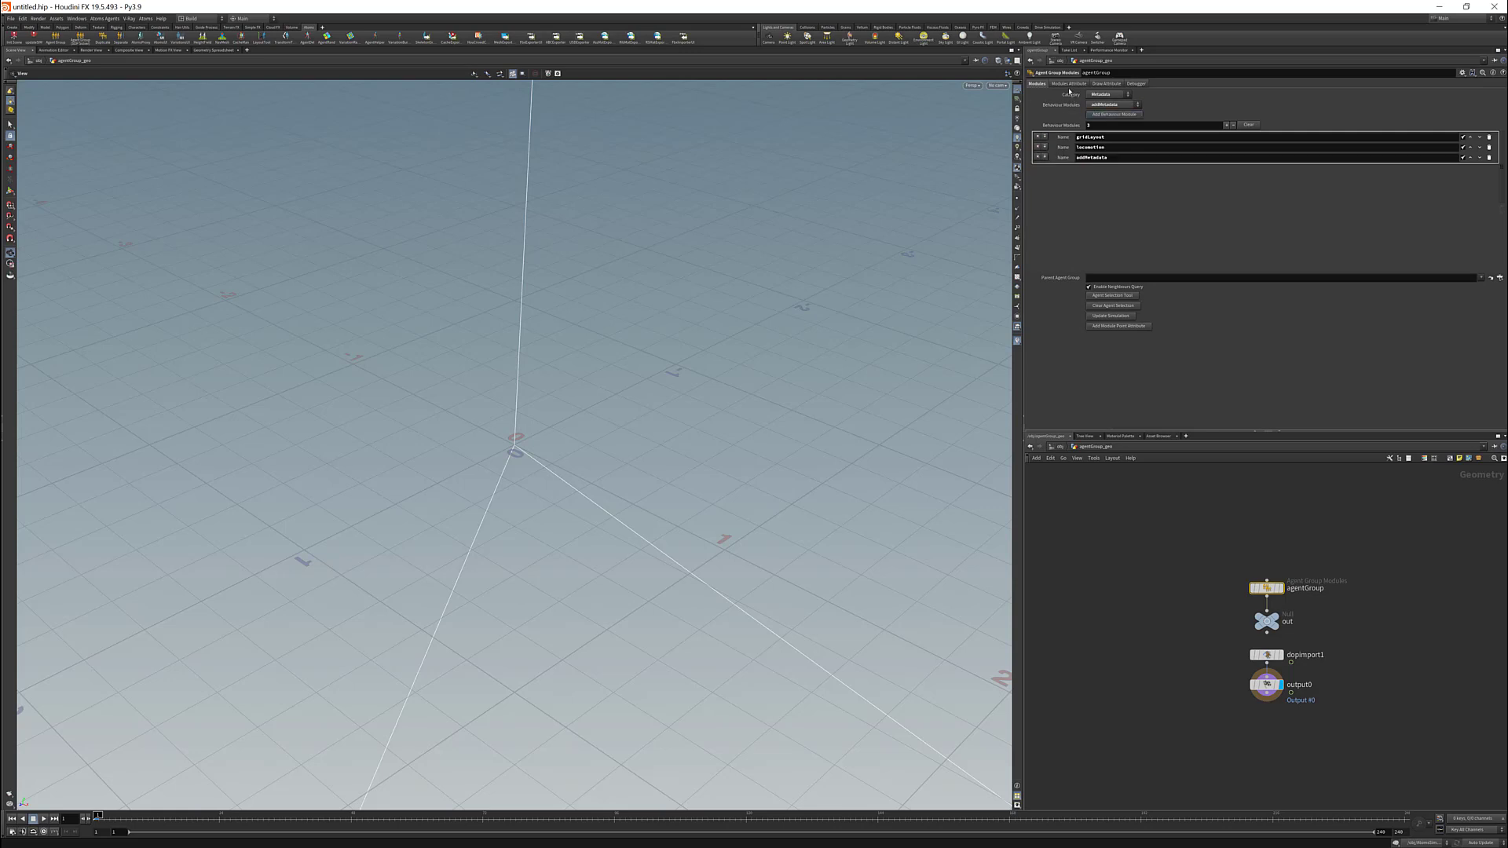
Step: Set the gridLayout module's size to 6 on both X and Z
click(1069, 85)
right_drag(942, 182, 128, 282)
right_drag(534, 416, 338, 401)
middle_drag(440, 400, 346, 377)
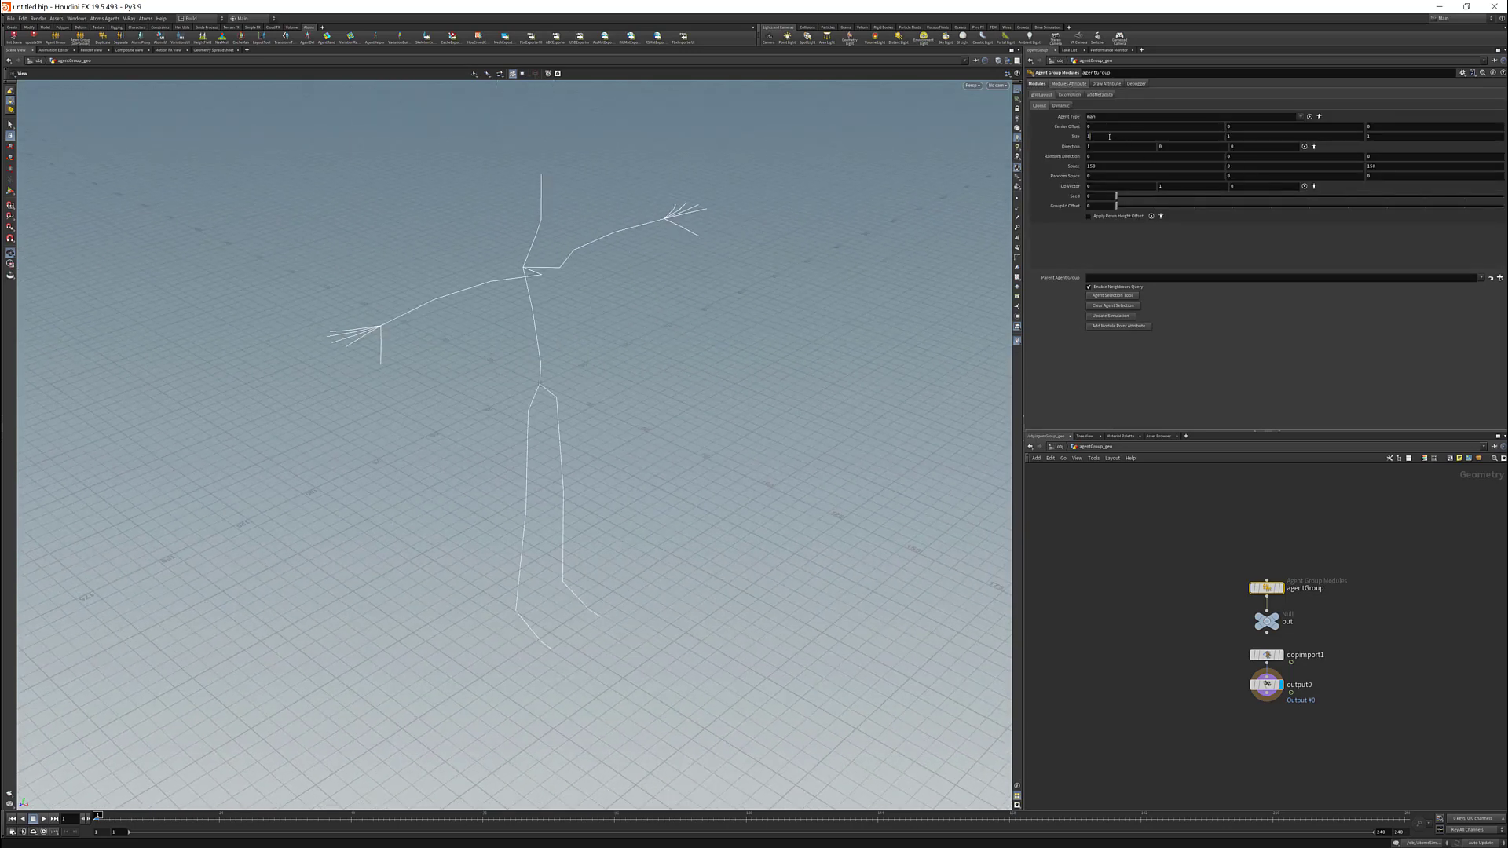
double_click(1109, 137)
text(6)
key(Tab)
key(Tab)
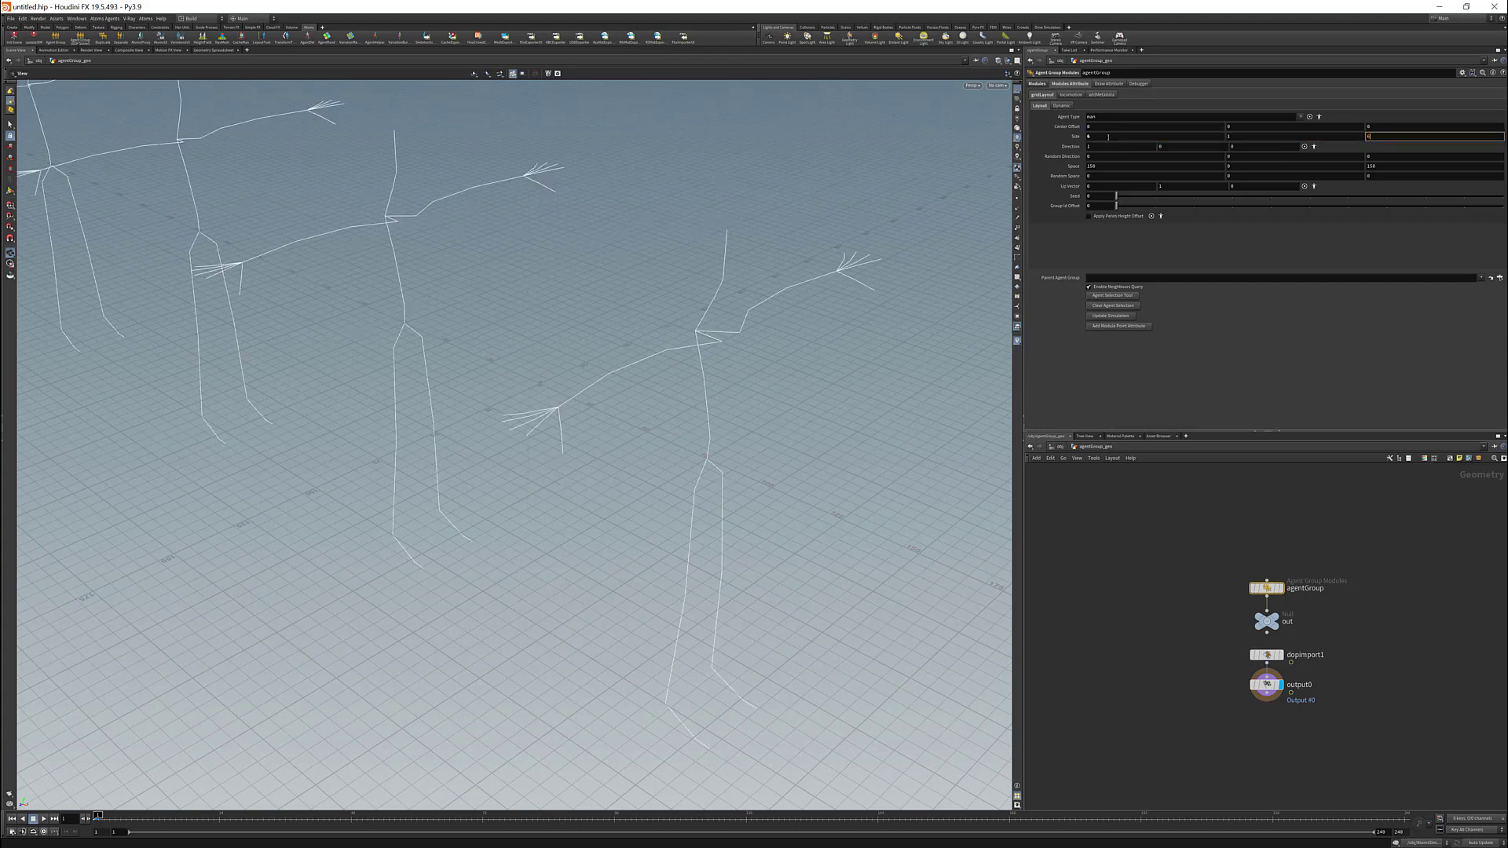
text(6)
key(Tab)
Step: Set the spacing between the grid agents to 200 on both X and Z
double_click(1107, 166)
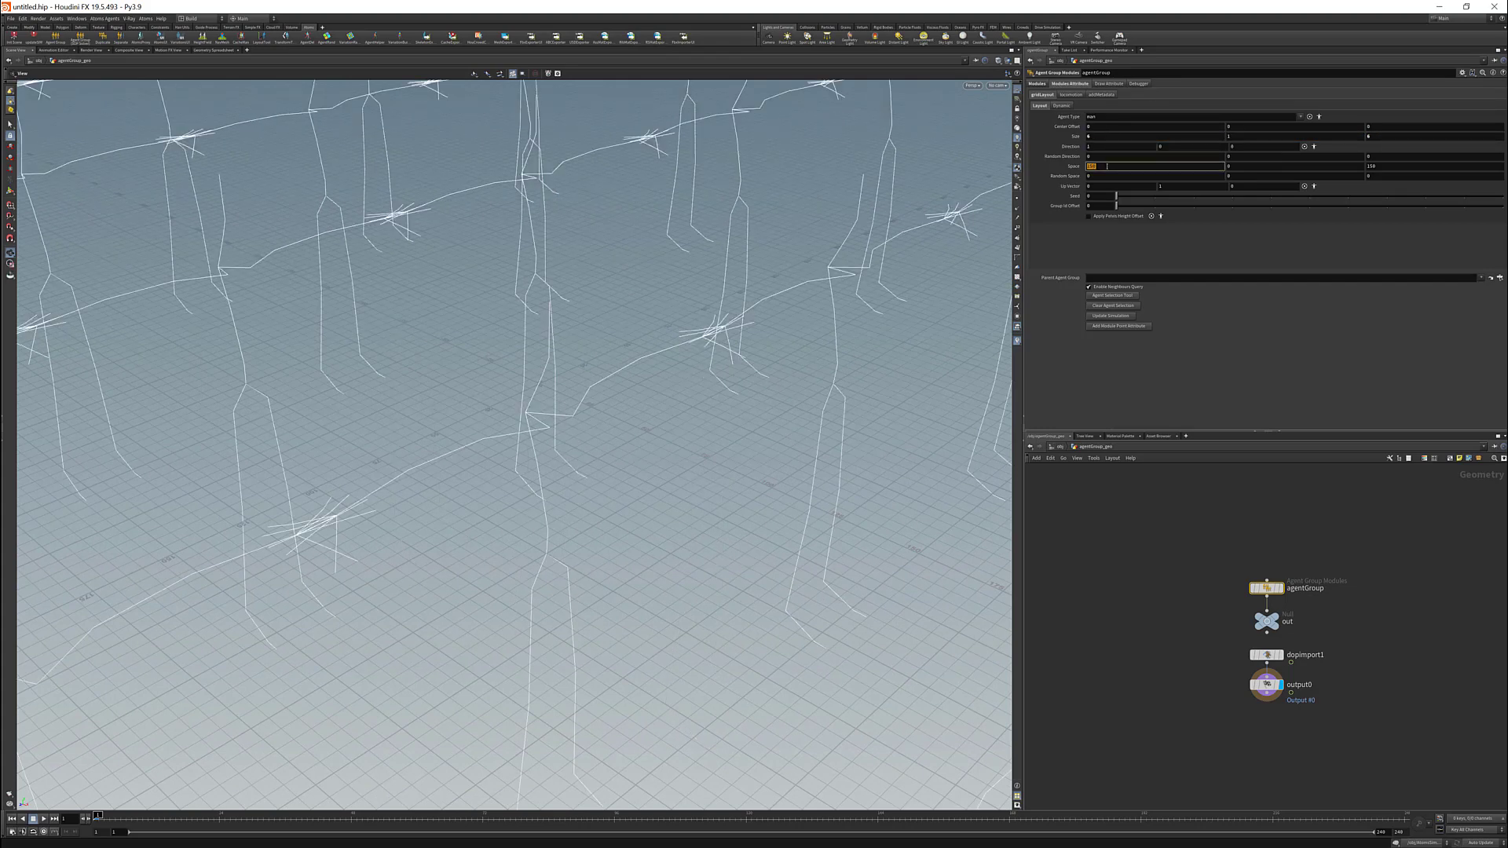
text(200)
key(Tab)
key(Tab)
text(200)
key(Return)
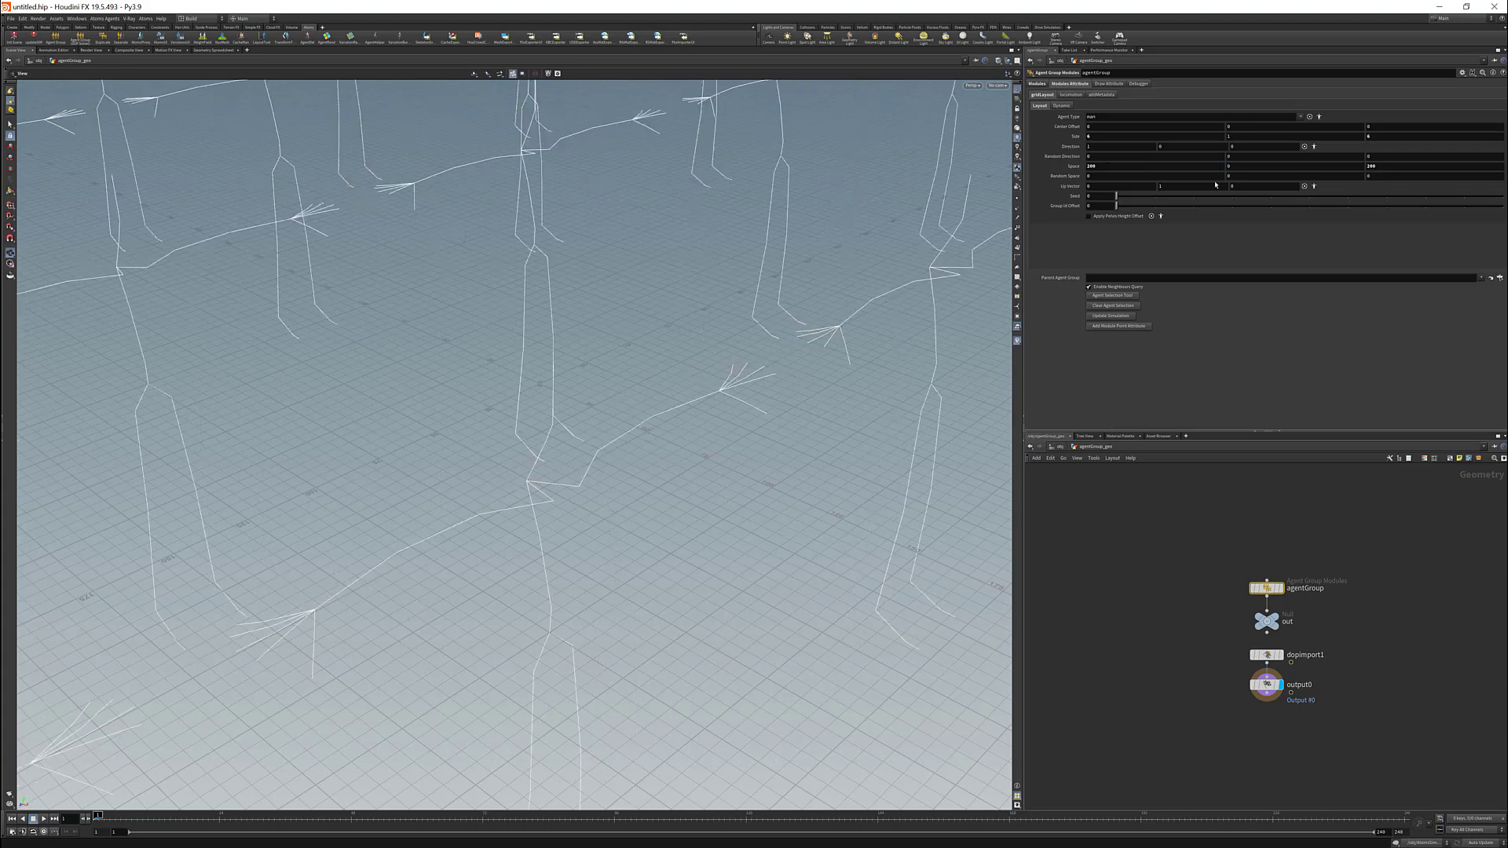
scroll(583, 338, down, 5)
scroll(584, 338, down, 3)
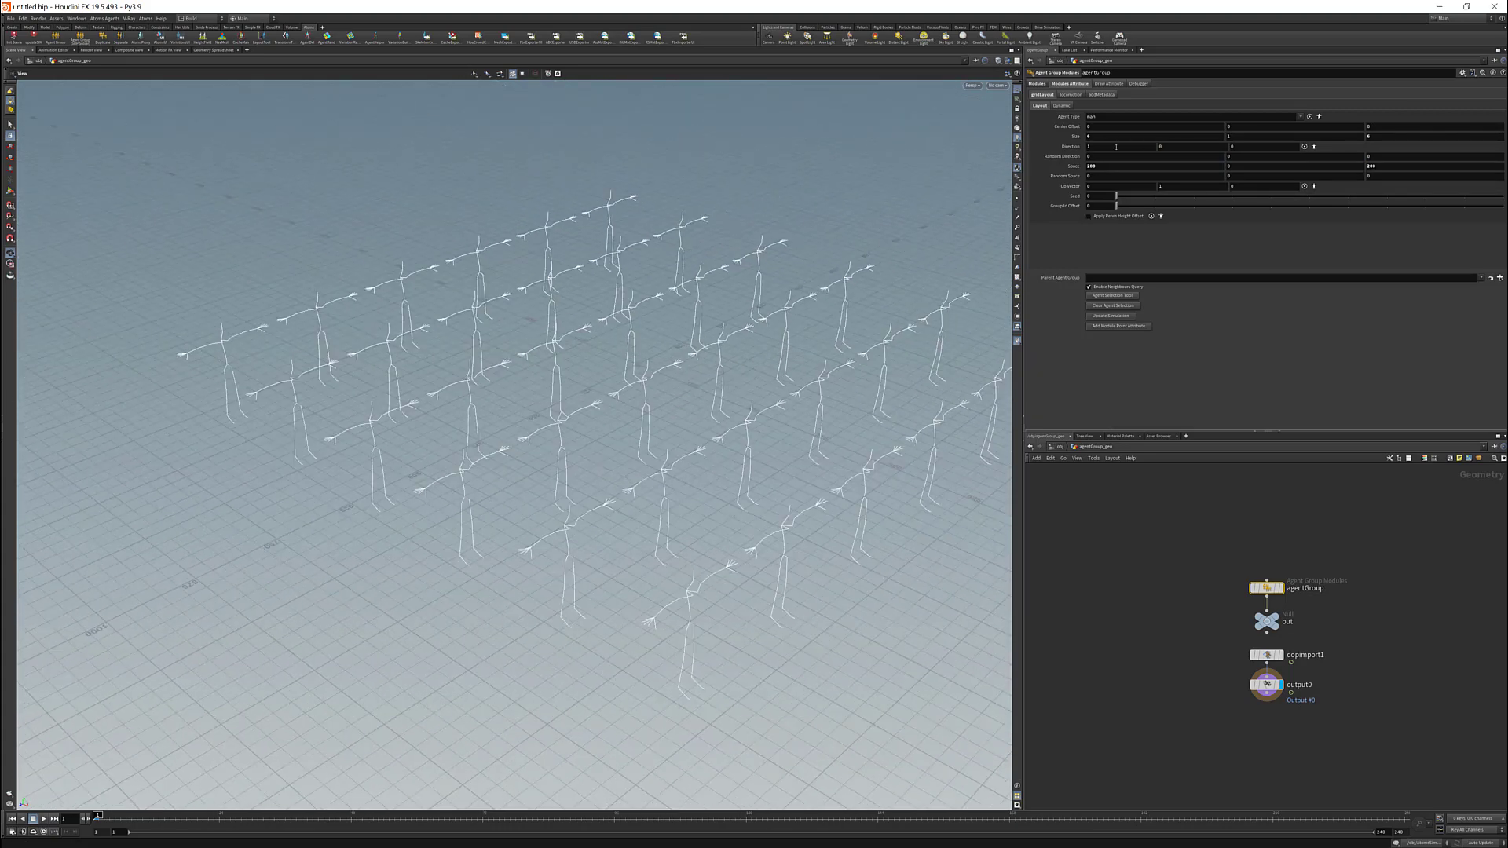
Step: Set the grid layout's random direction to 0.2 on both X and Z
click(1115, 147)
key(Tab)
key(Tab)
key(Tab)
text(0.2)
key(Tab)
key(Tab)
text(0.2)
key(Tab)
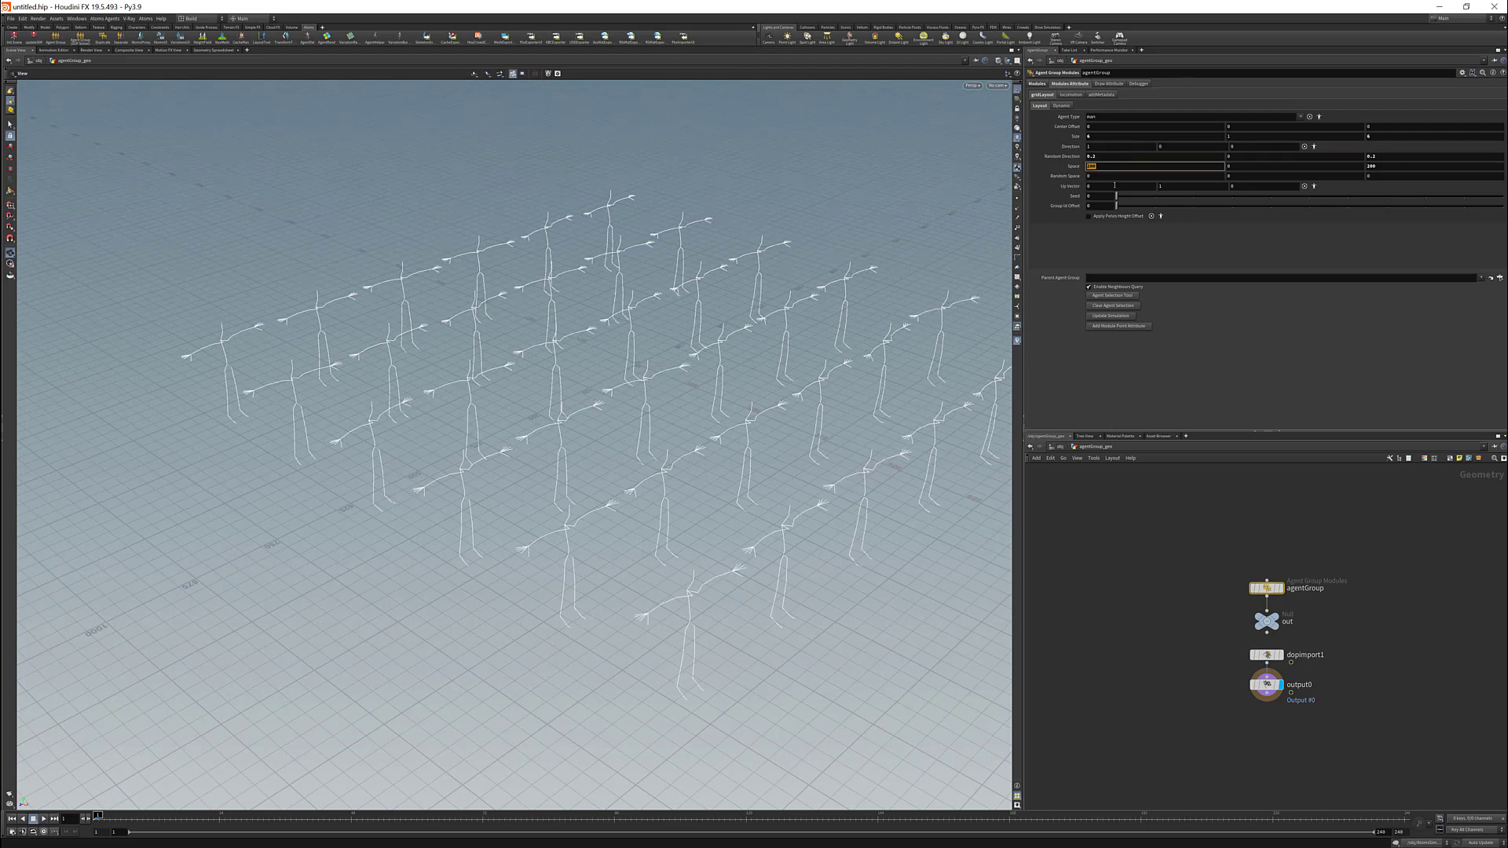
Step: Set the grid layout's random space to 10 on both X and Z
click(1111, 177)
text(10)
key(Tab)
key(Tab)
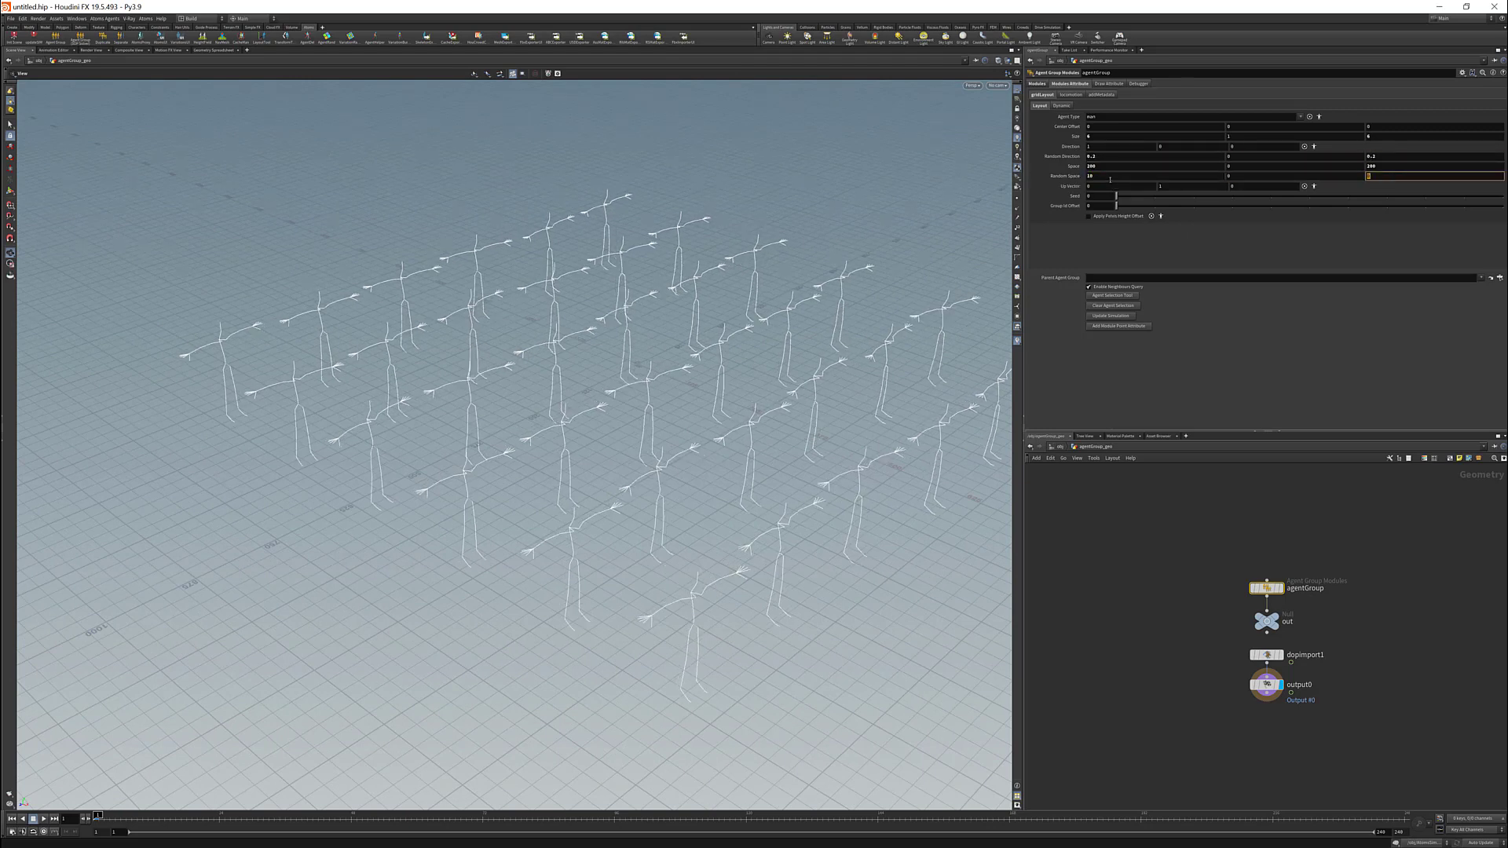
text(10)
key(Return)
scroll(542, 339, down, 1)
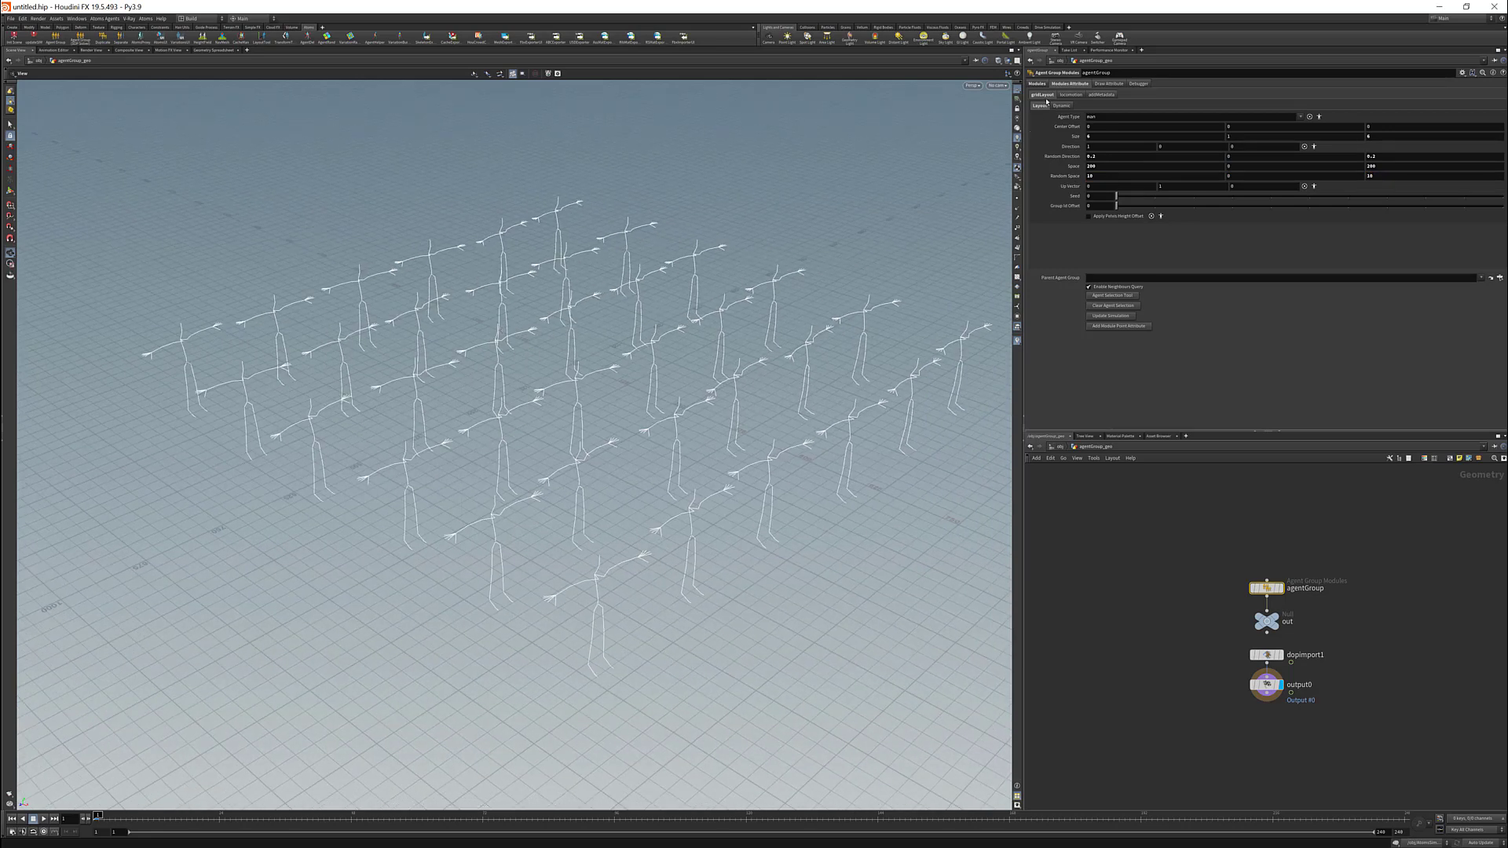
Step: Assign manLocomotion to the locomotion module and turn off Force Unsynced Clips
click(1071, 94)
click(1301, 116)
click(1304, 126)
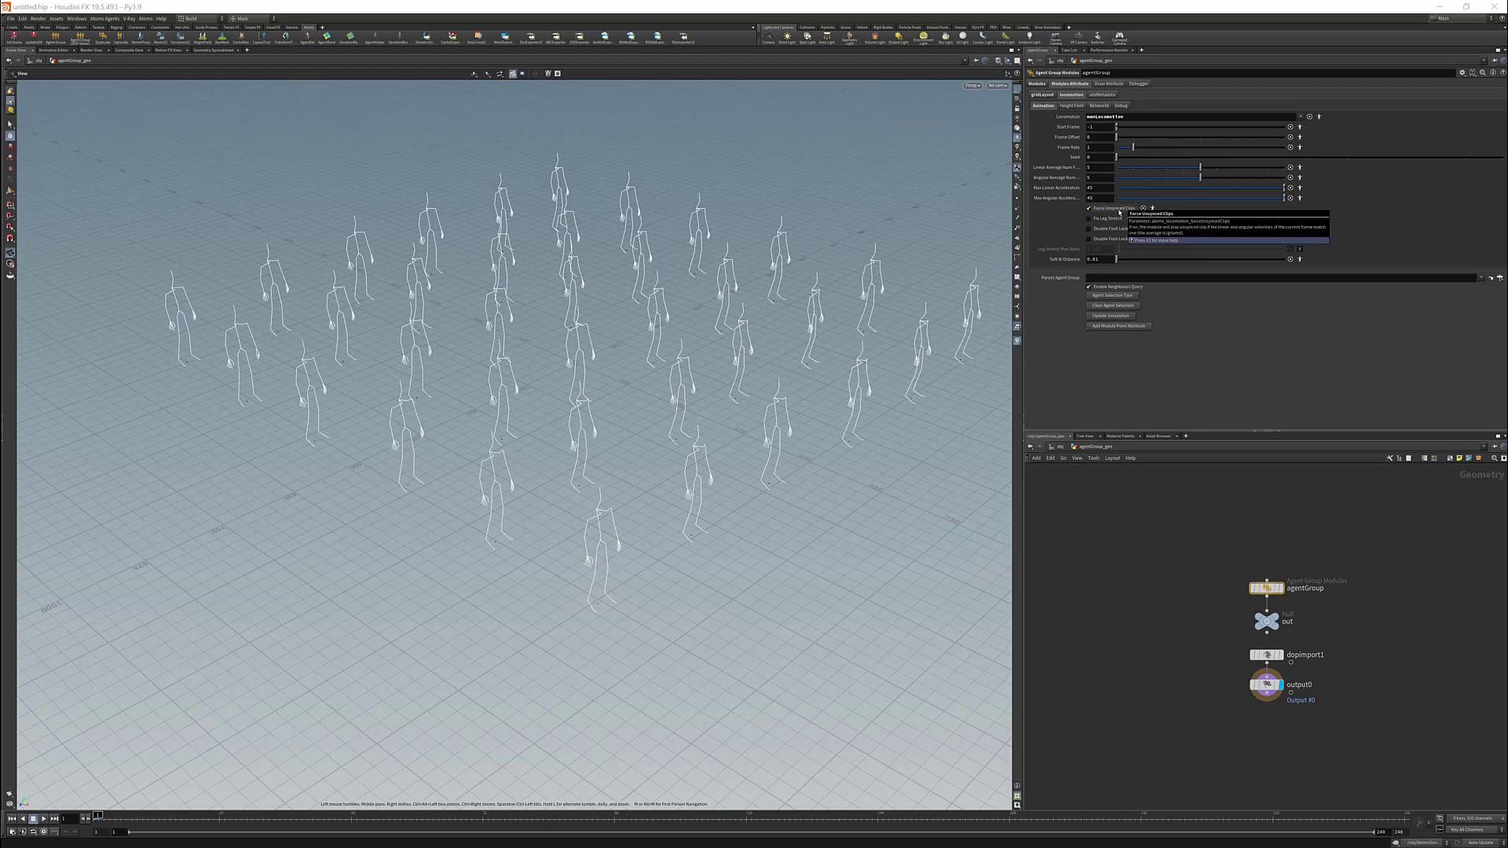
click(1119, 211)
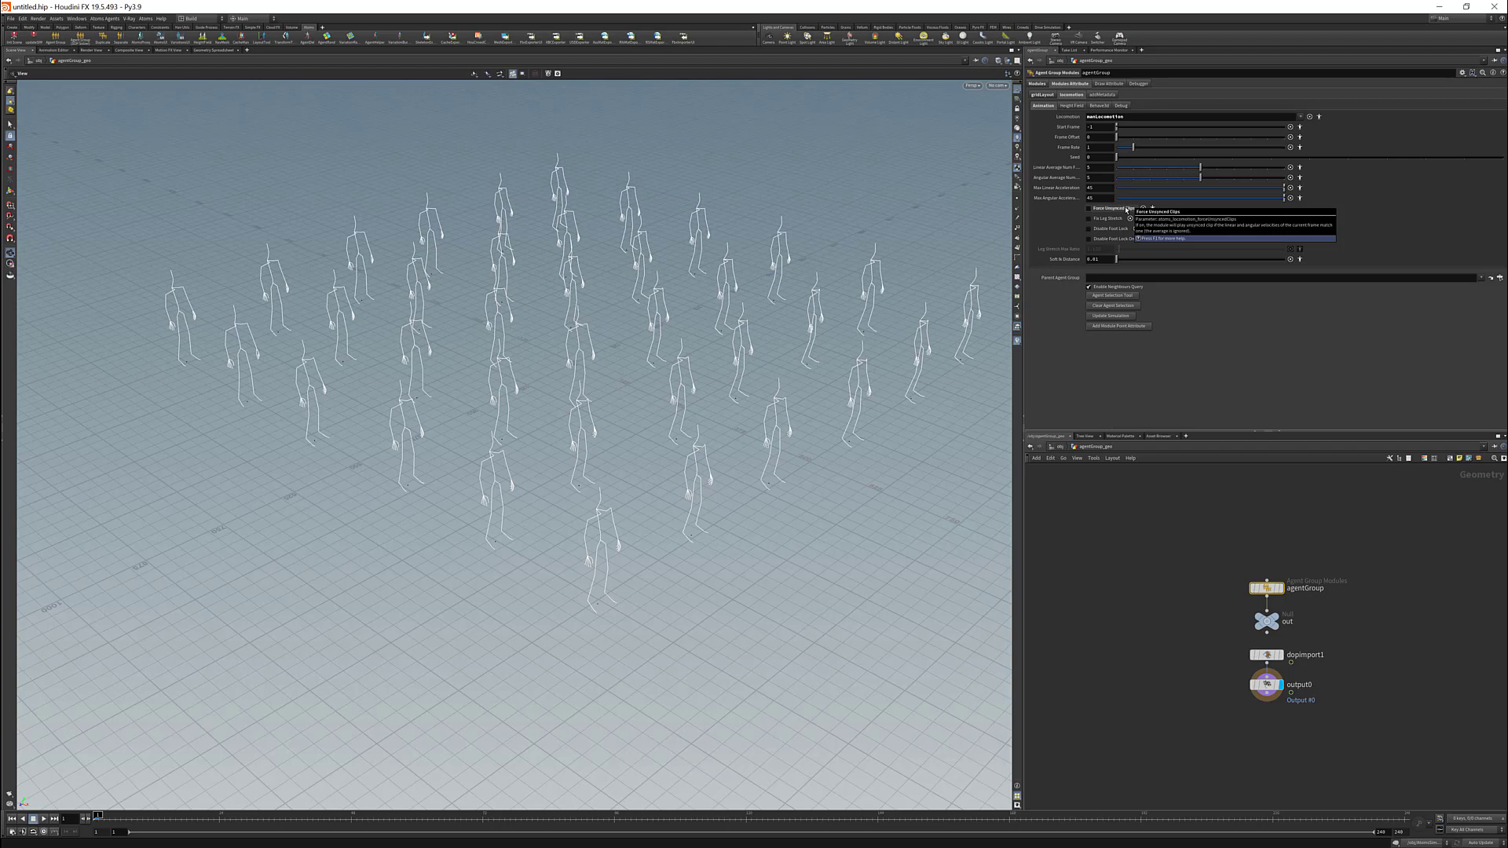
Step: Reopen the Atoms UI to review the manLocomotion graph, close it and look over the agents
click(146, 18)
click(151, 150)
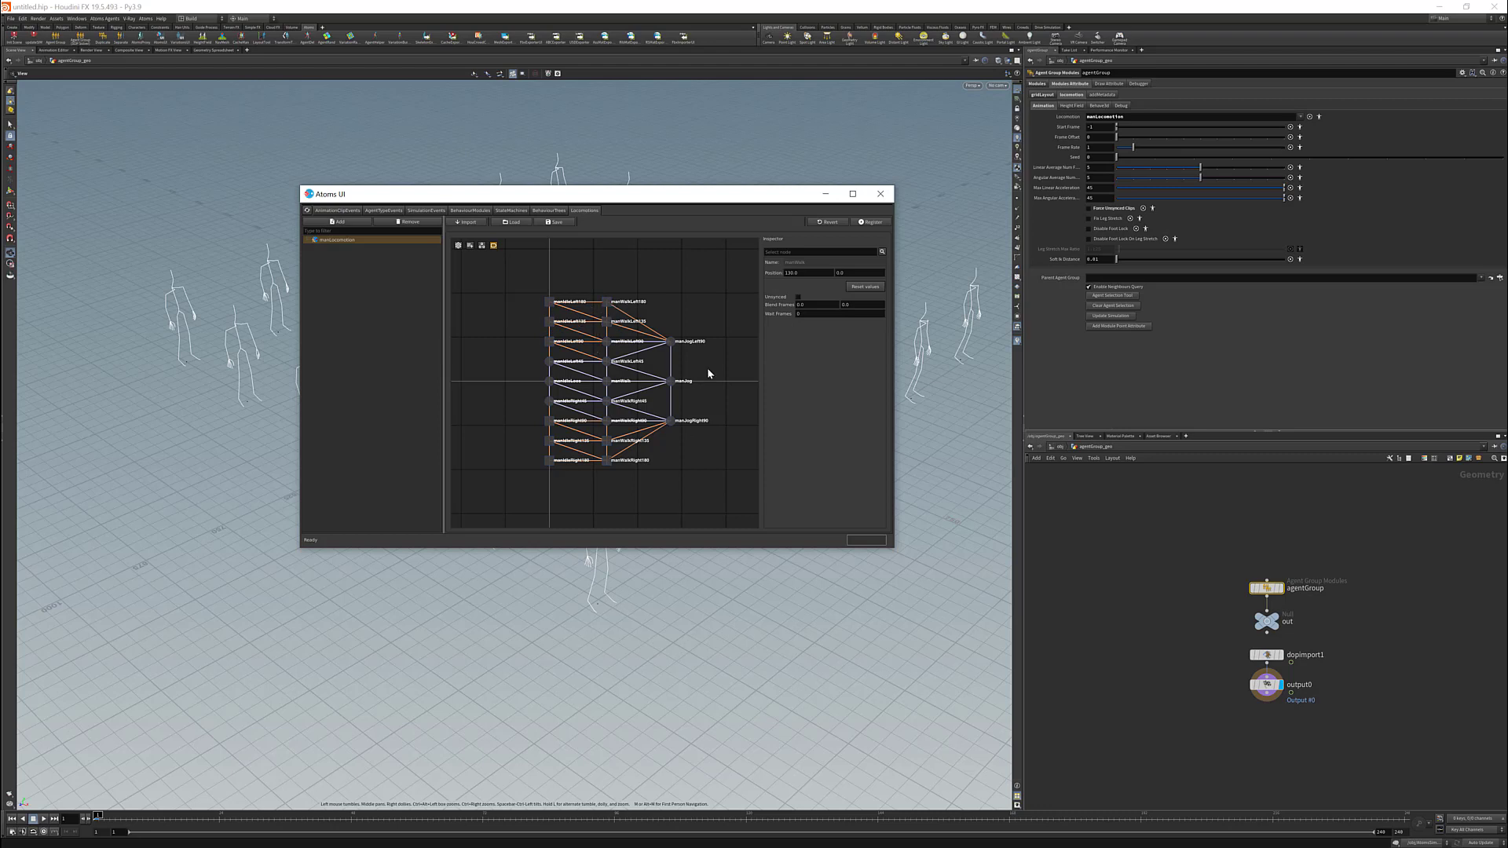
click(880, 193)
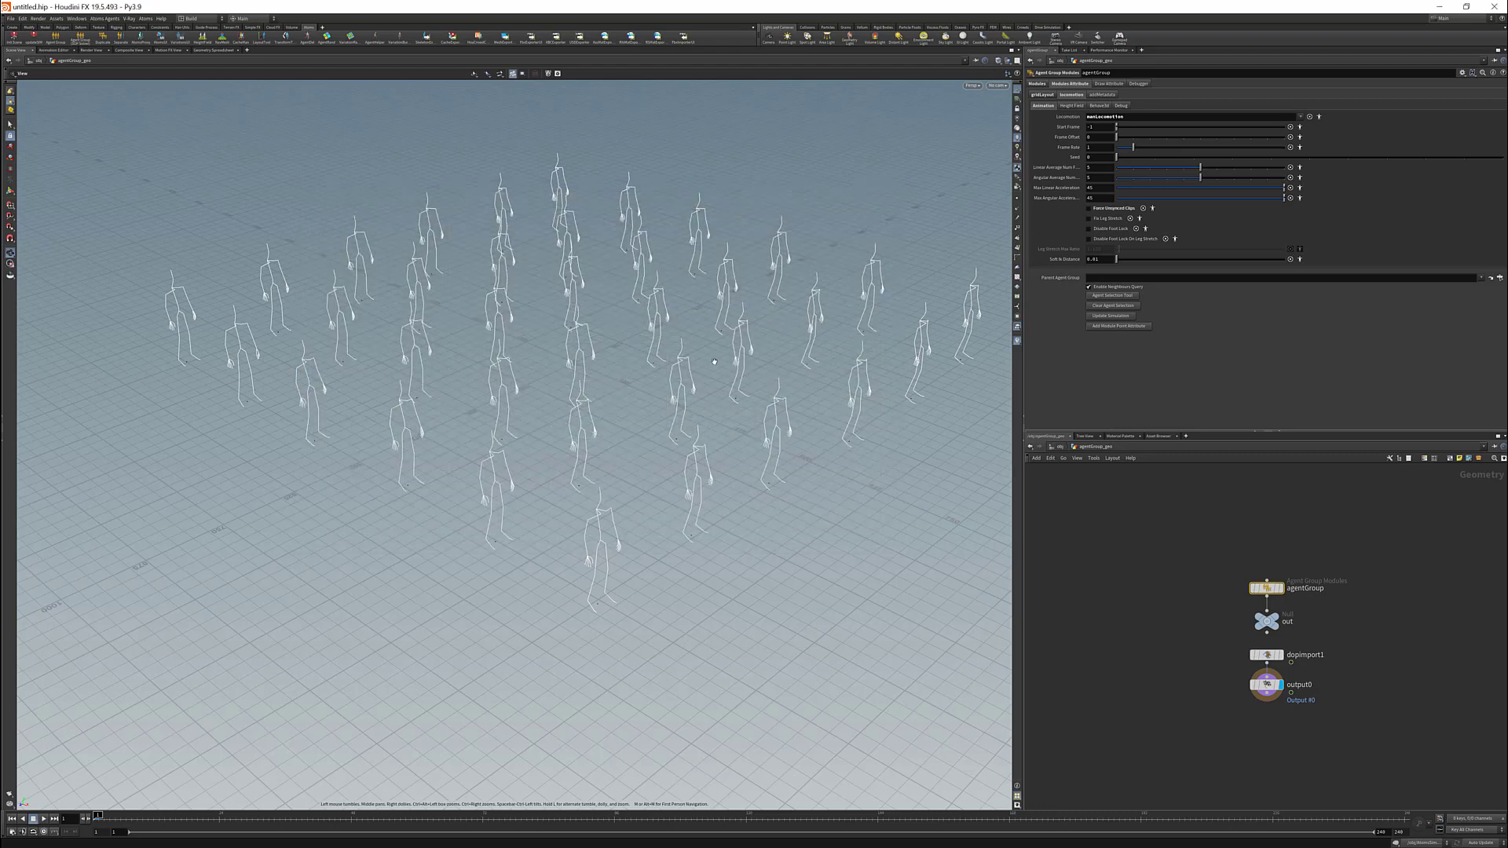
right_drag(714, 362, 713, 358)
drag(768, 330, 853, 315)
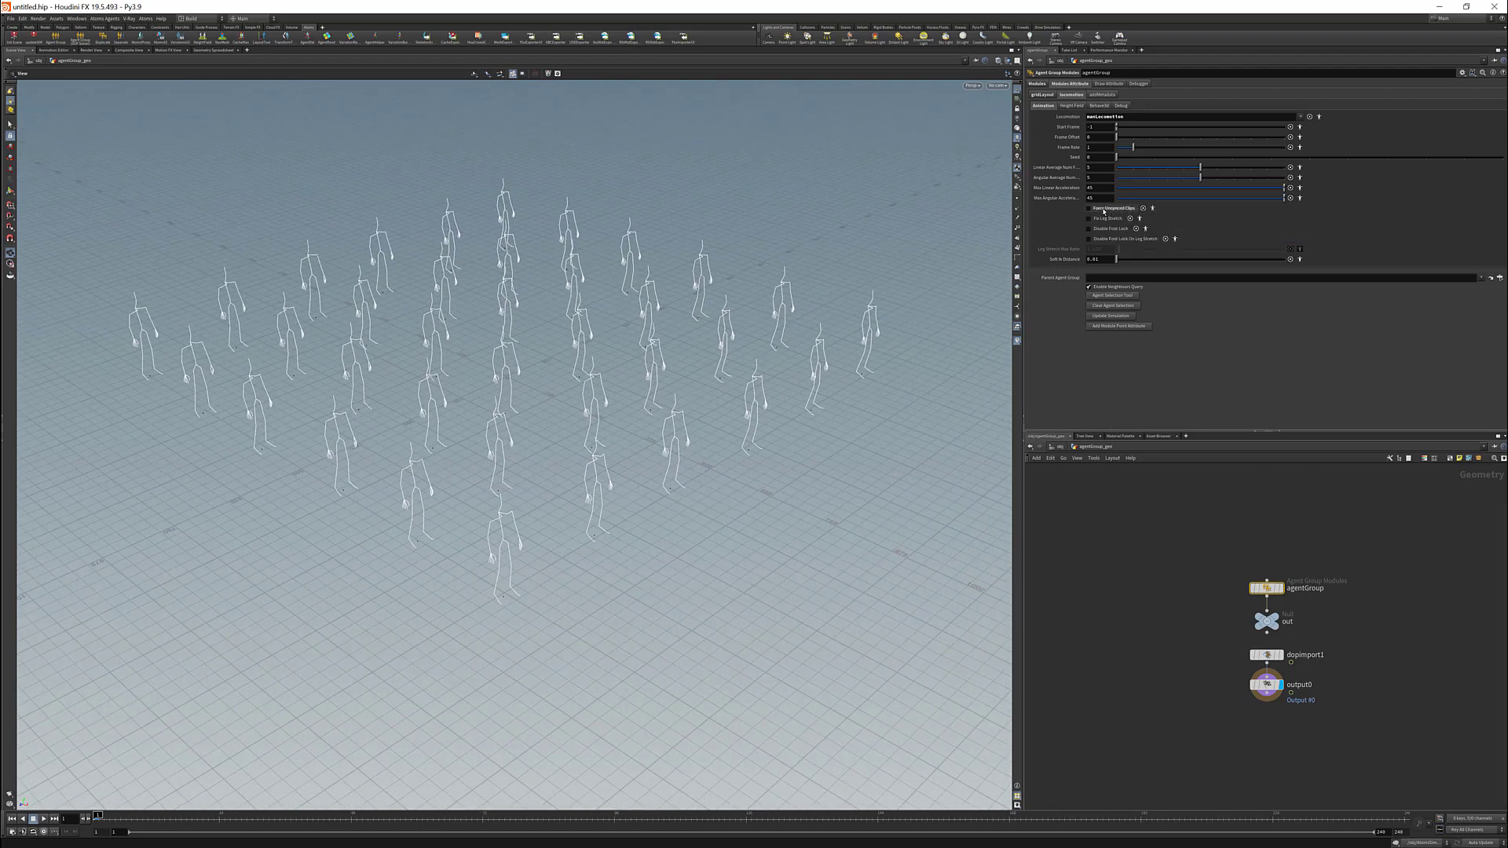
Step: Set the locomotion module's Linear Average Num and Angular Average Num values to 10
click(1098, 168)
click(1102, 178)
key(Return)
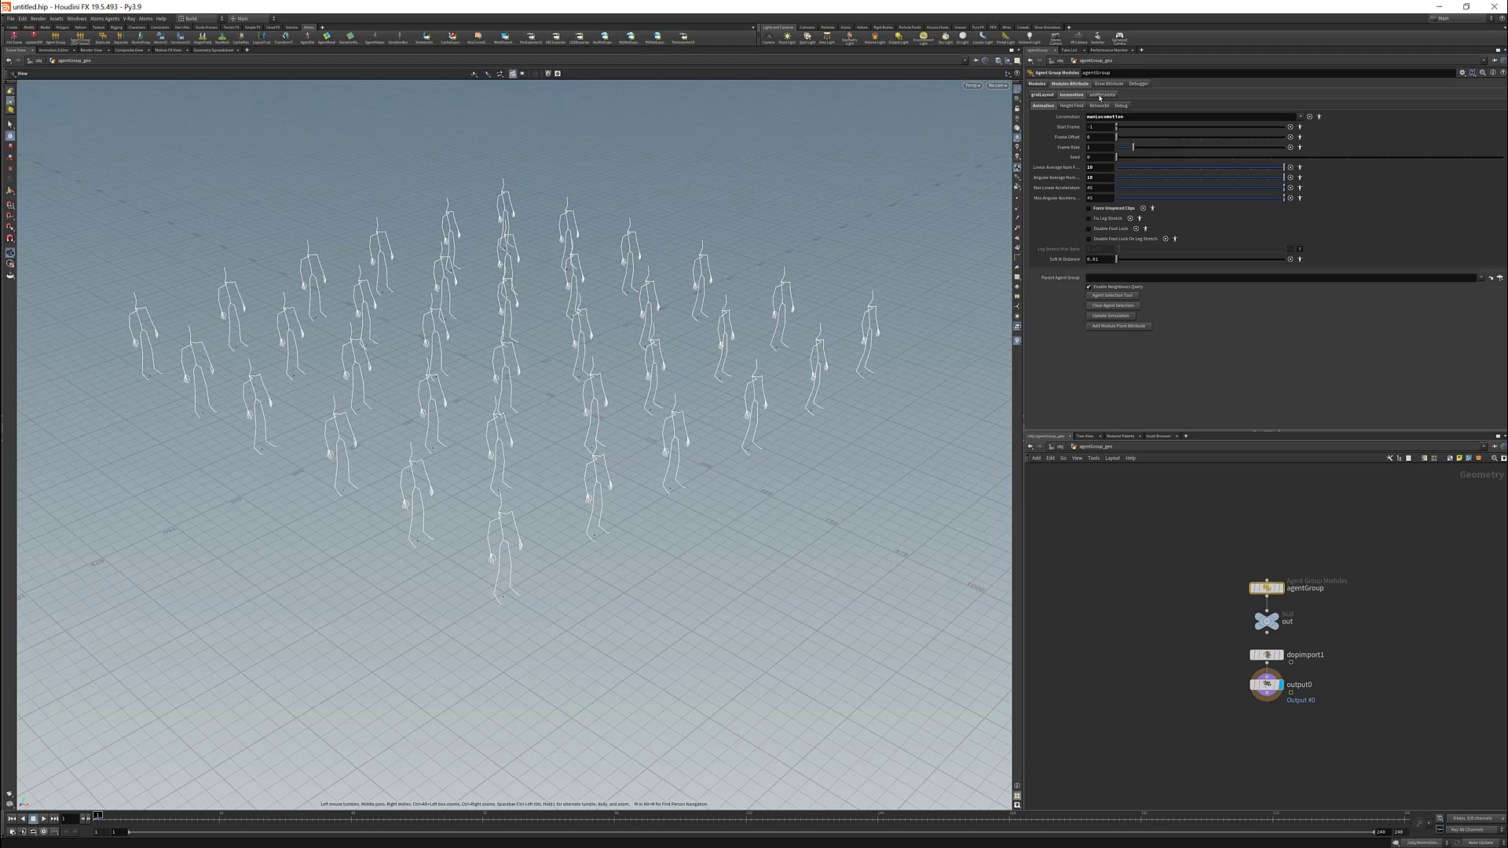
Step: Configure the addMetadata module to write targetLinearVelocity as a double with value 130
click(1101, 95)
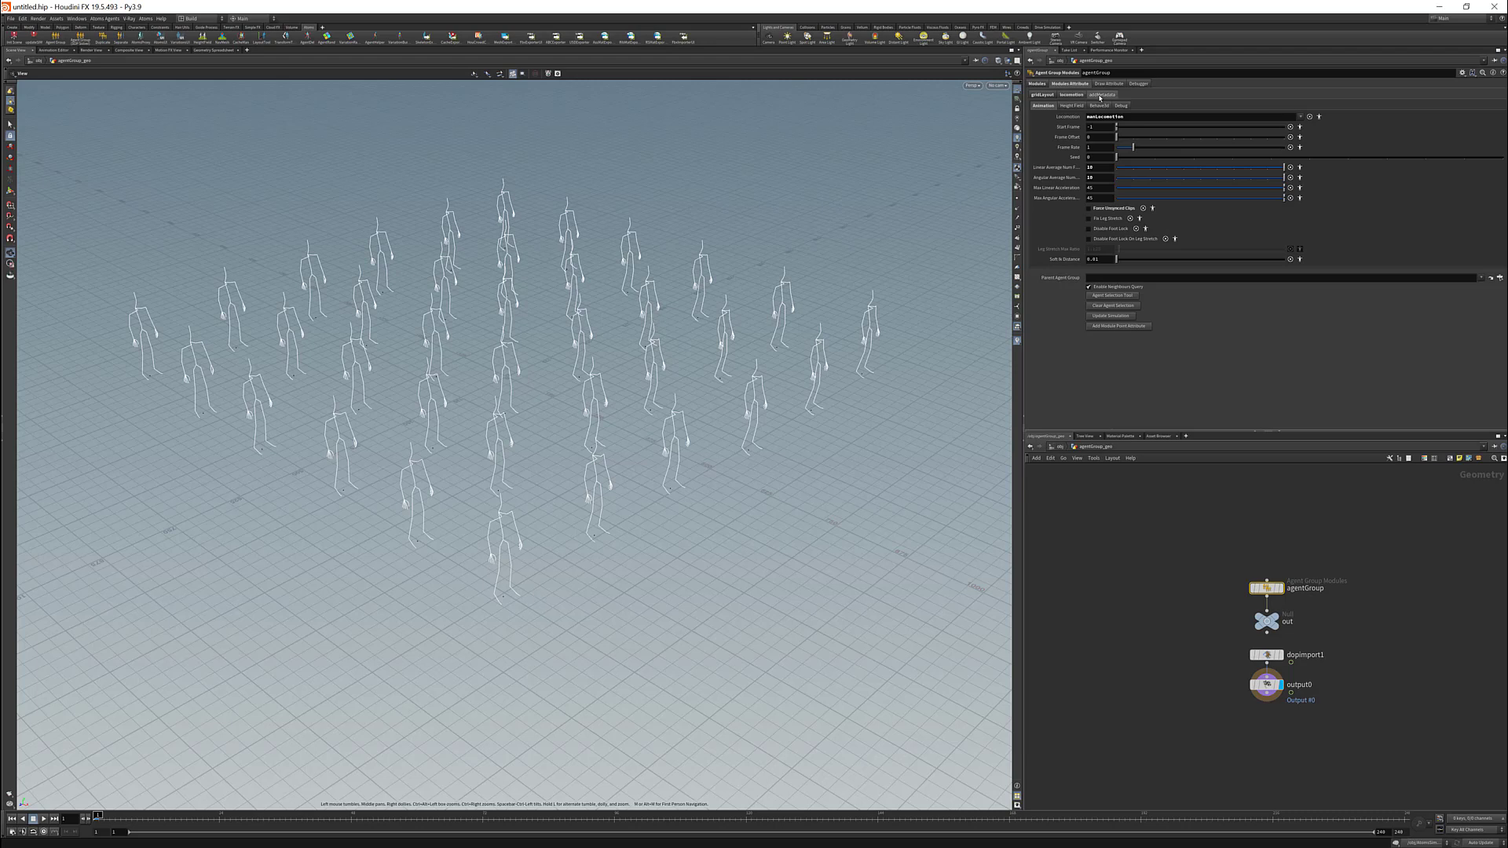
click(1301, 115)
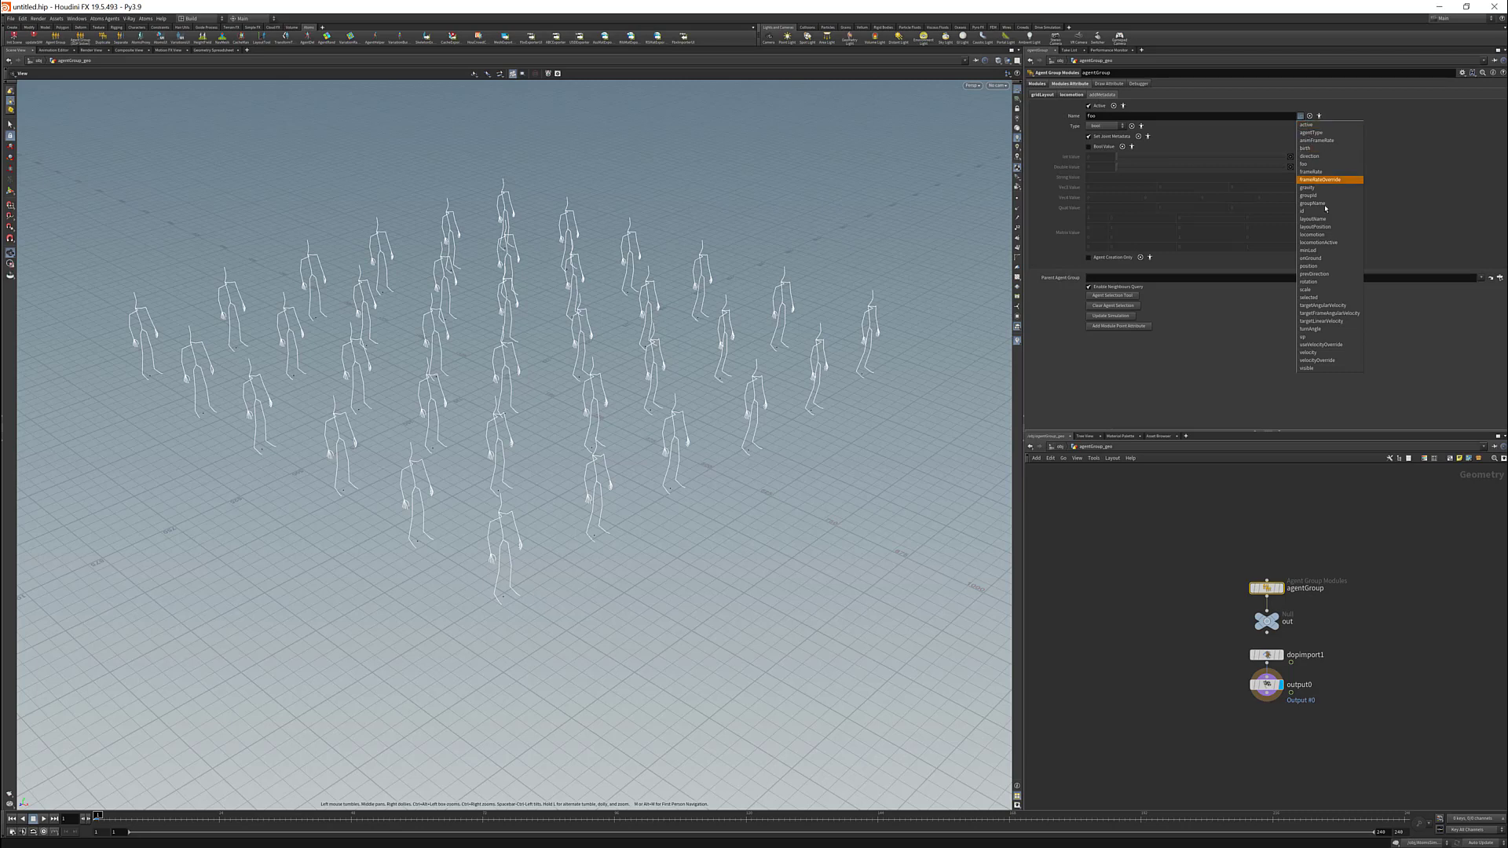
click(1334, 320)
click(1105, 126)
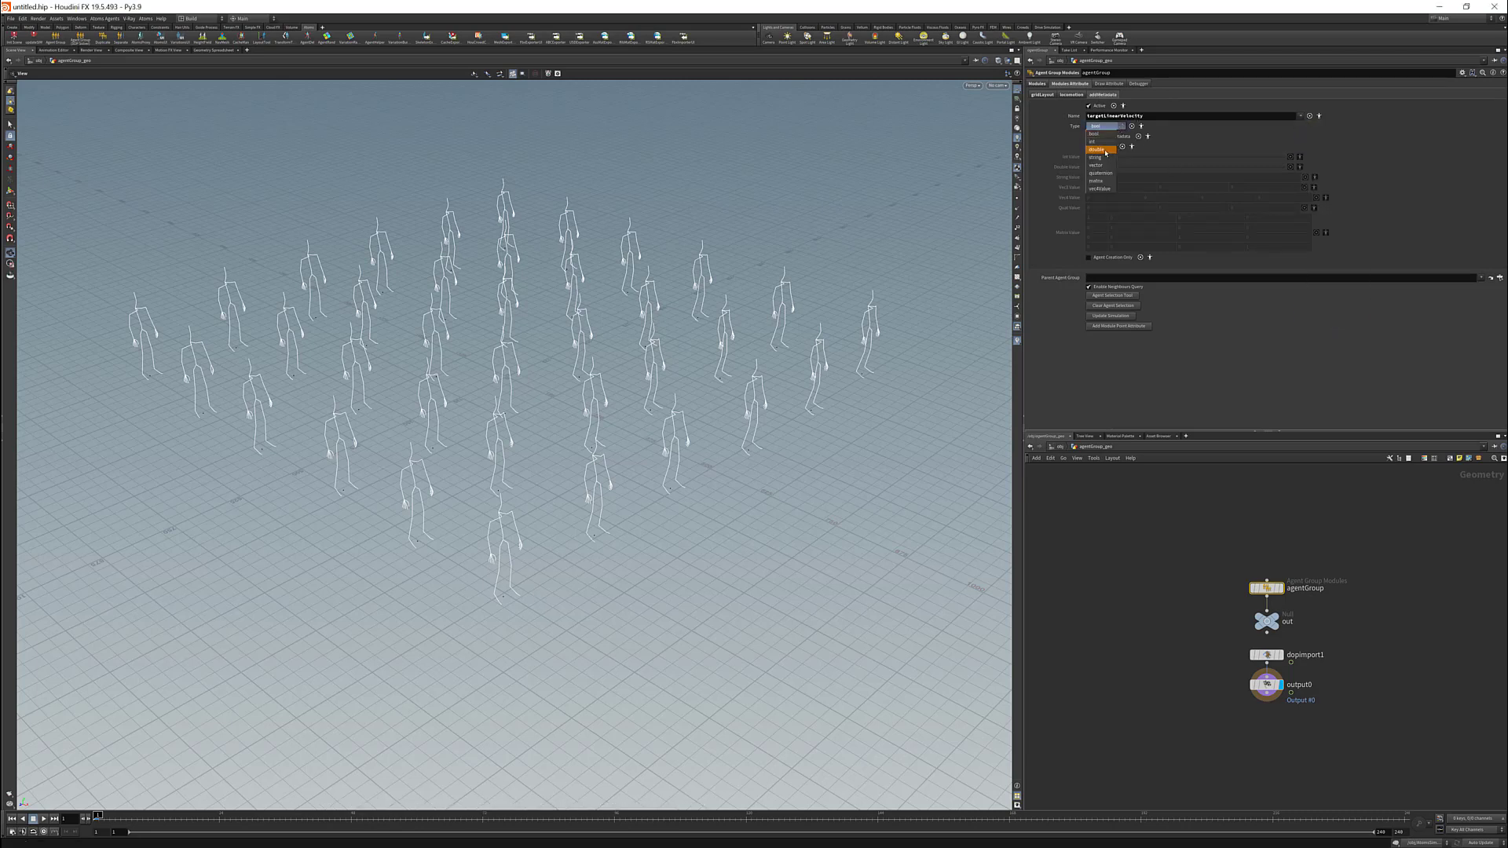
click(1100, 145)
click(1102, 167)
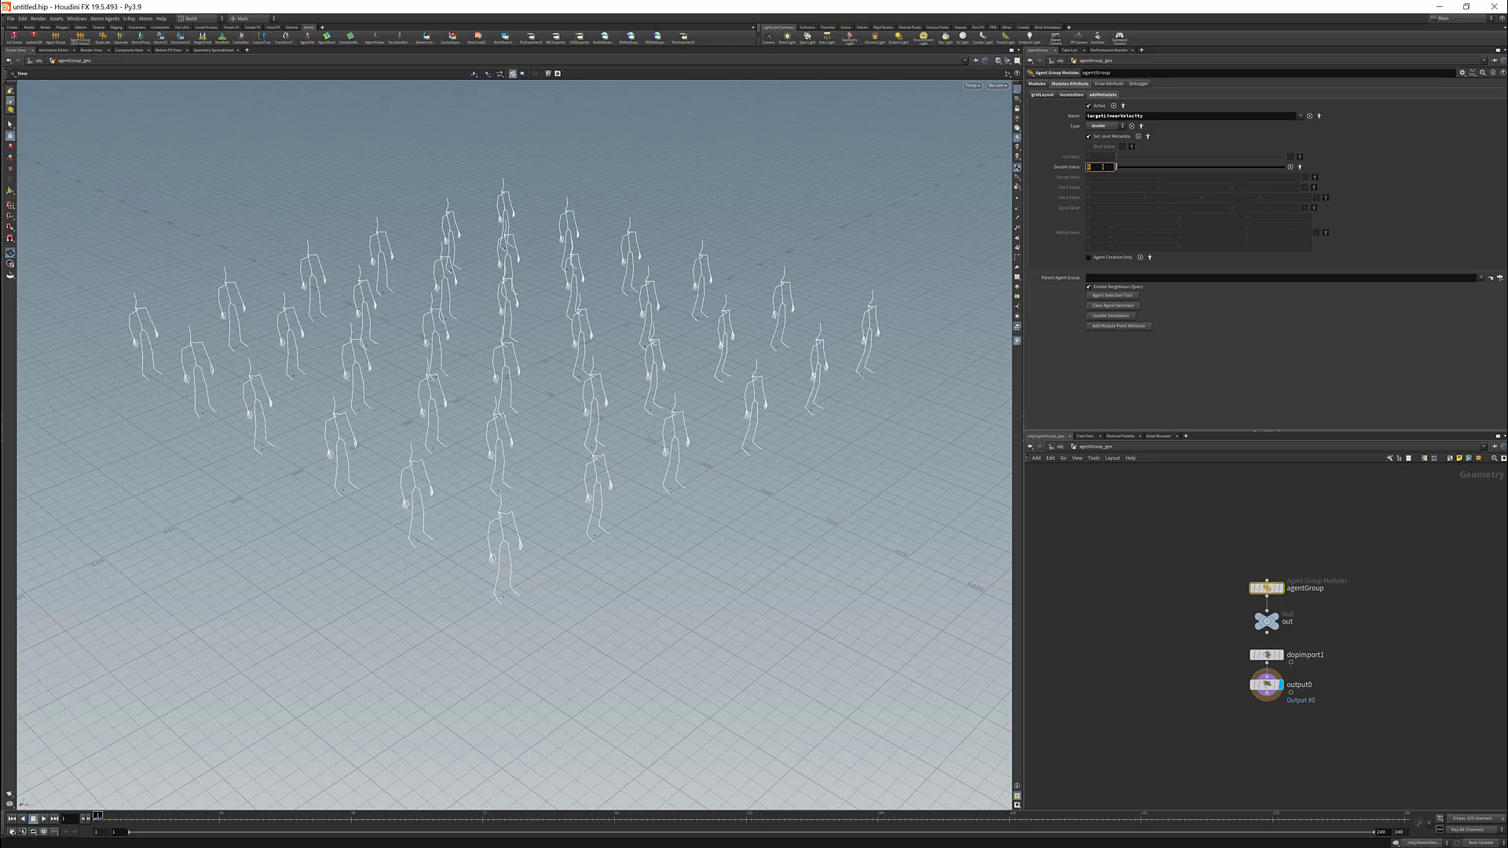
text(130)
key(Return)
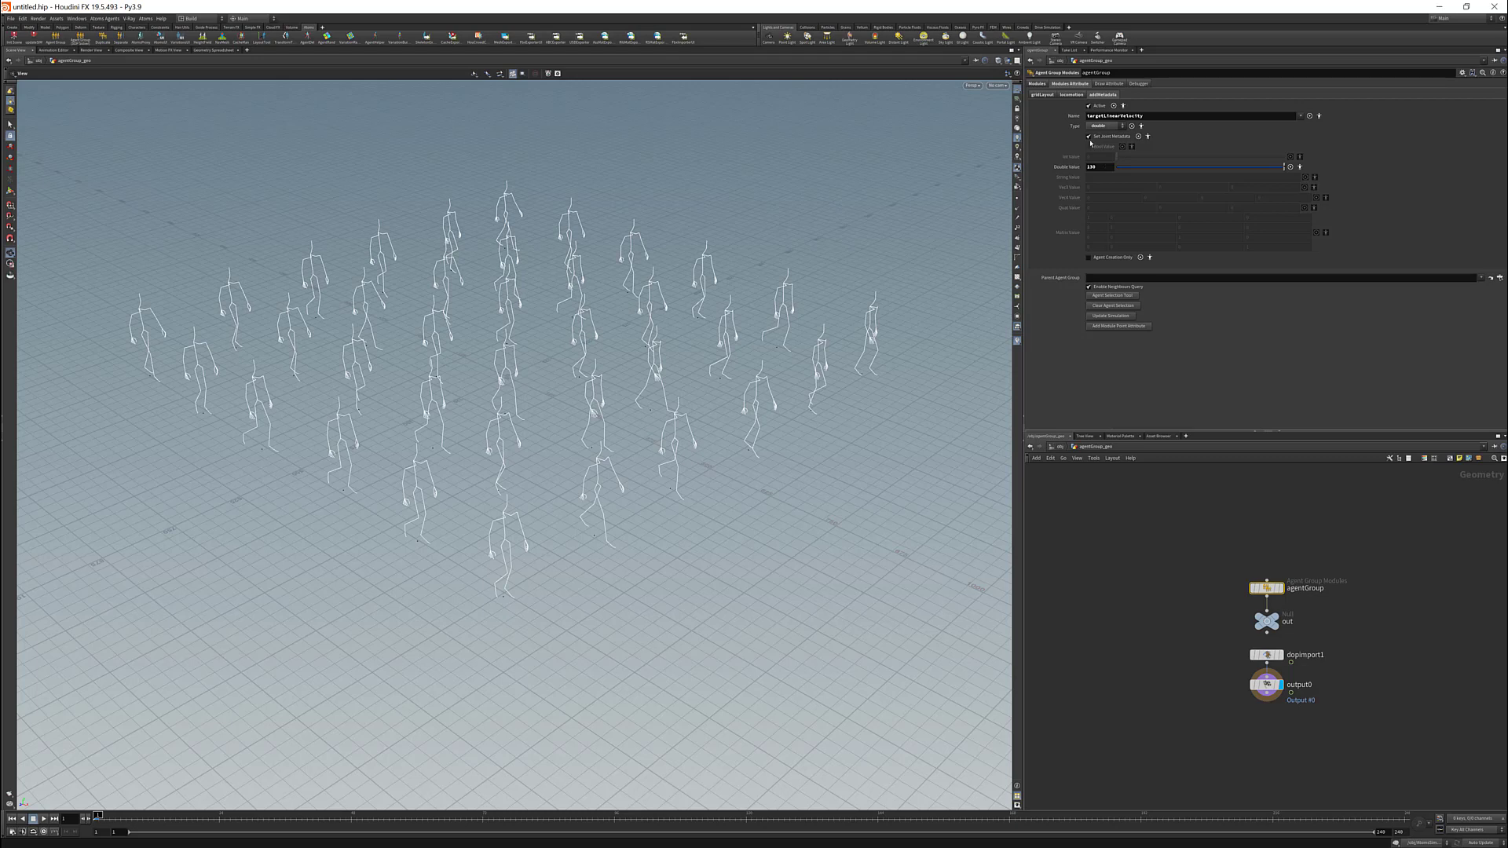
Step: Change the agent group's draw mode to Skin and return to the module attributes
click(1108, 84)
click(1105, 94)
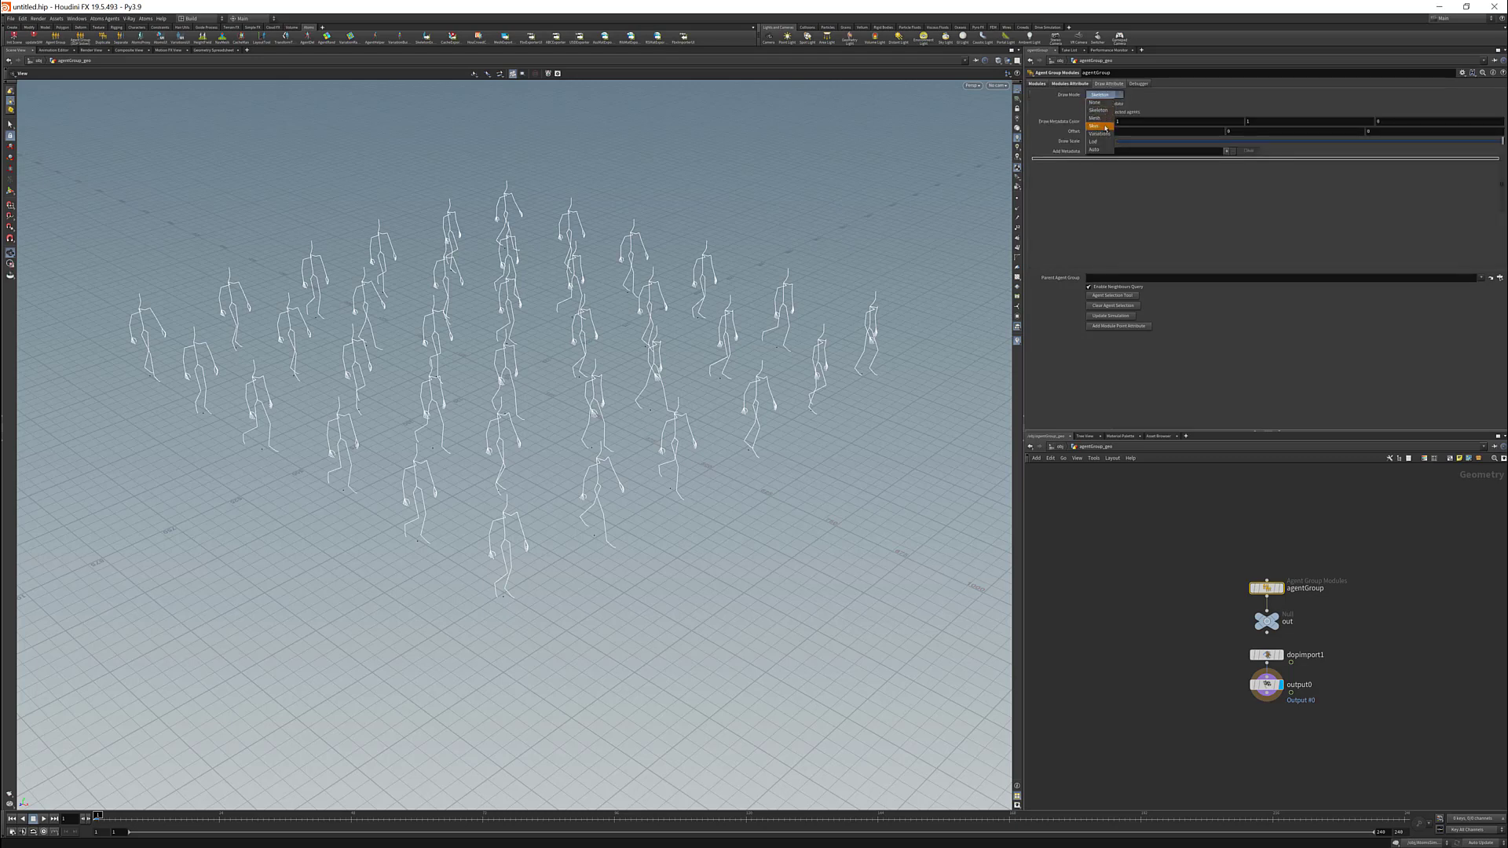
click(1100, 128)
click(1073, 83)
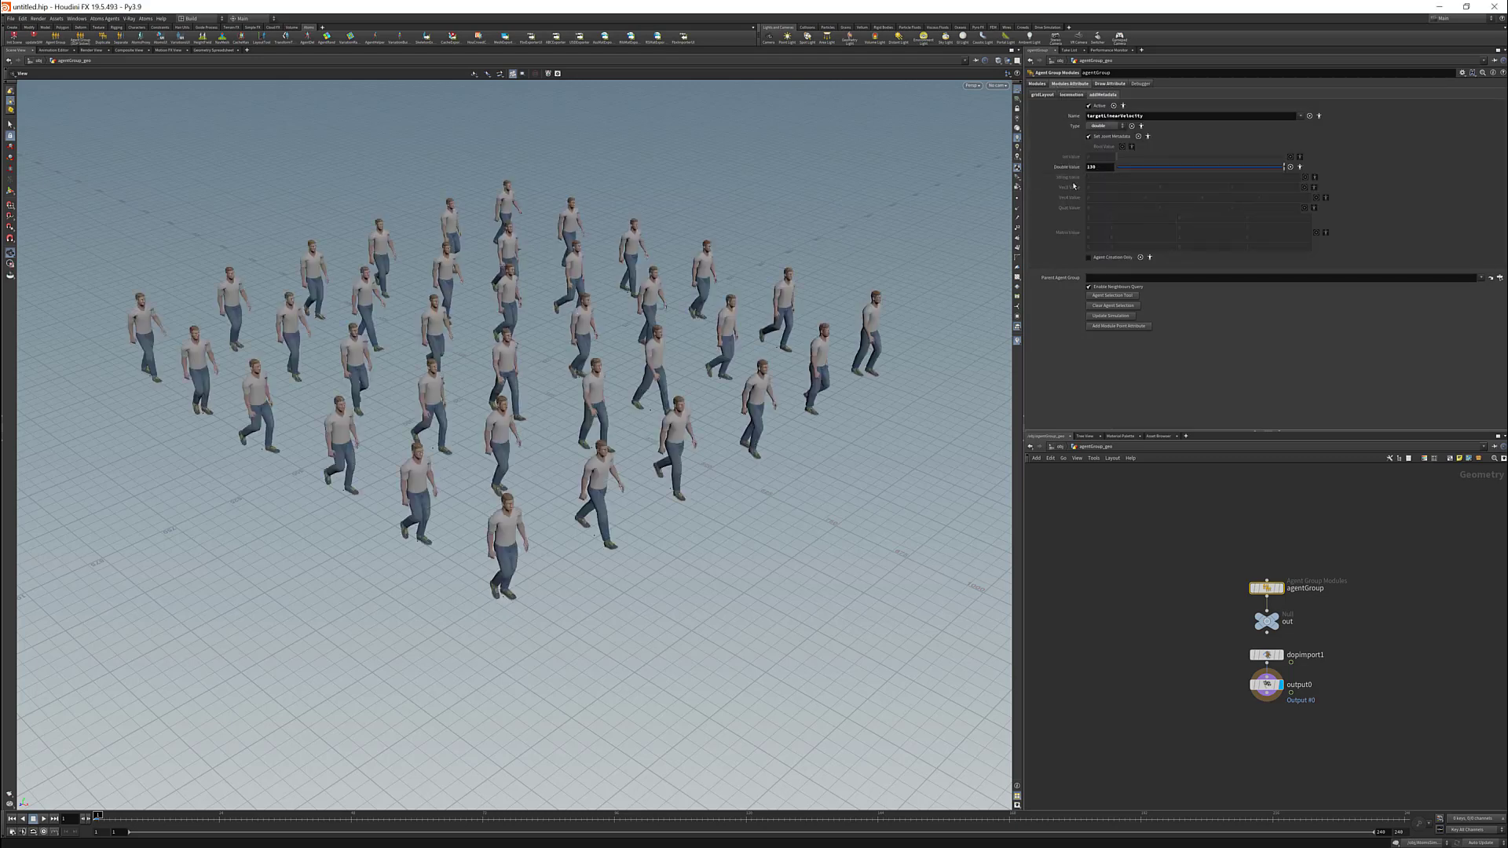
scroll(800, 374, down, 2)
middle_drag(800, 374, 787, 378)
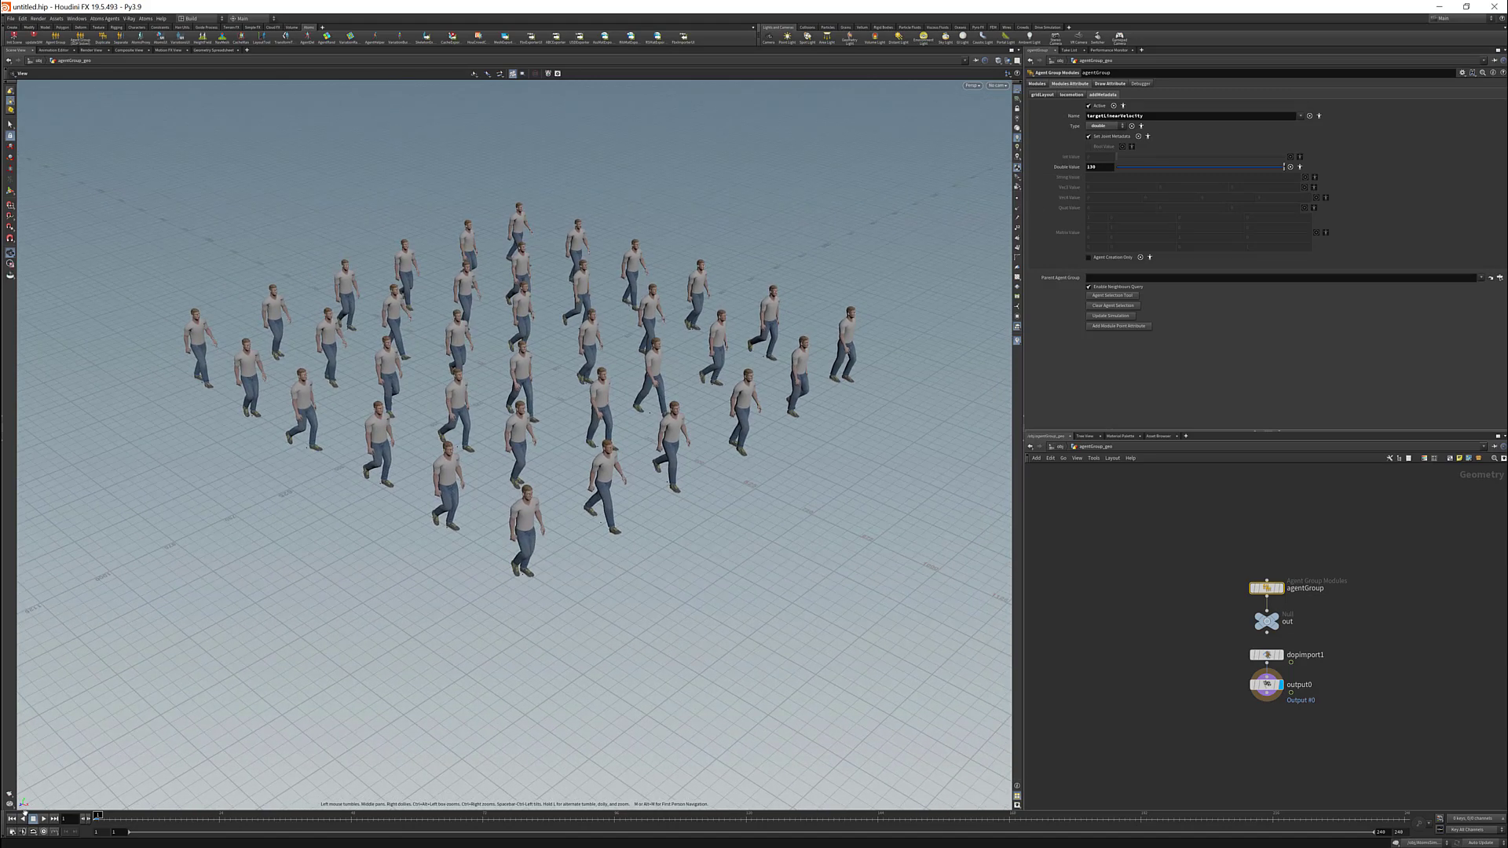
Step: Play the crowd simulation to review the agents' walk, and rewind it to the first frame
click(41, 820)
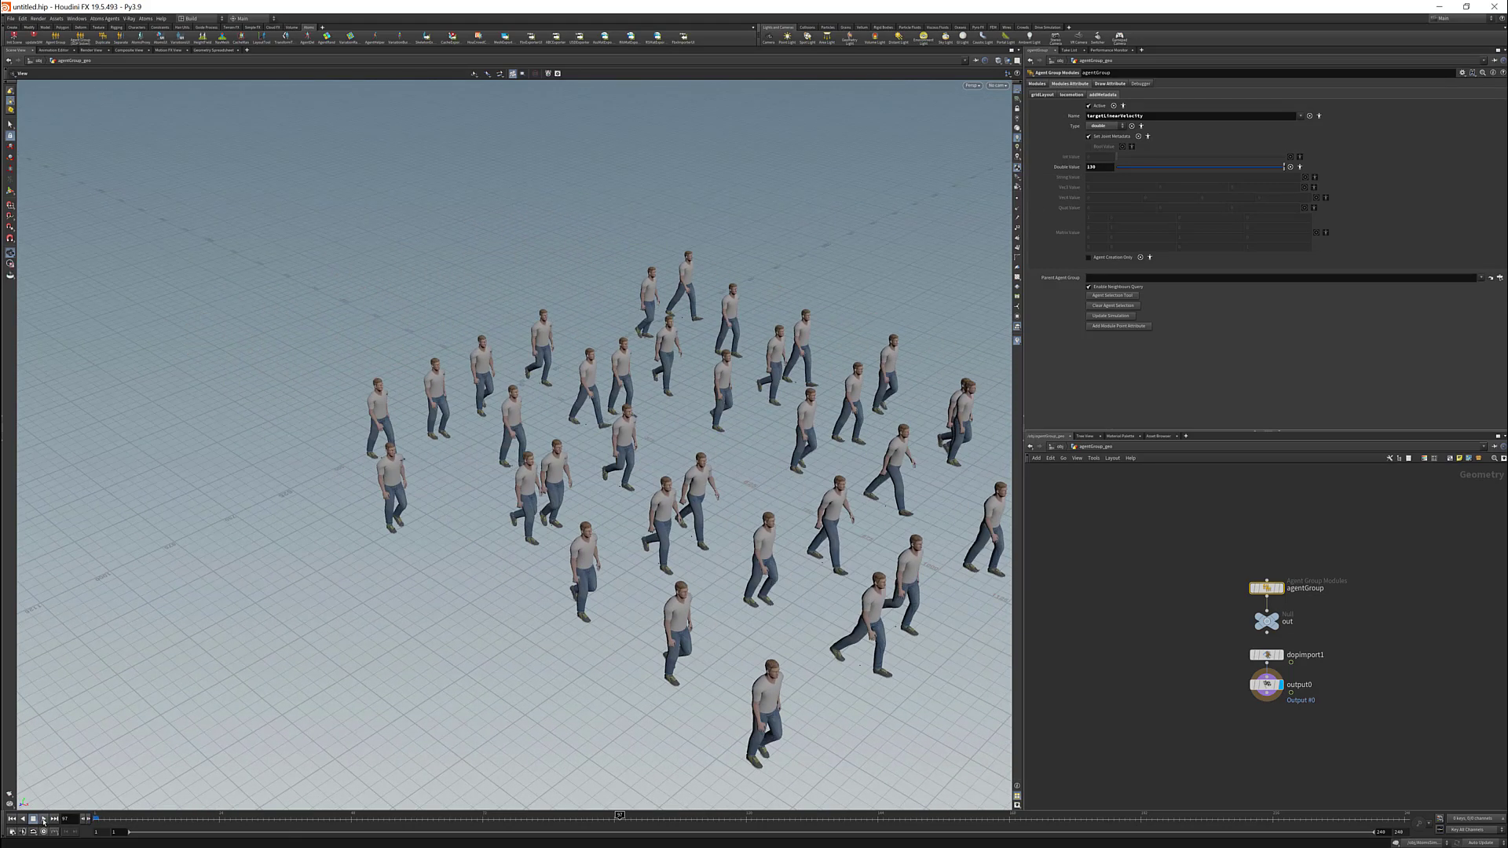
click(38, 820)
click(15, 820)
click(44, 820)
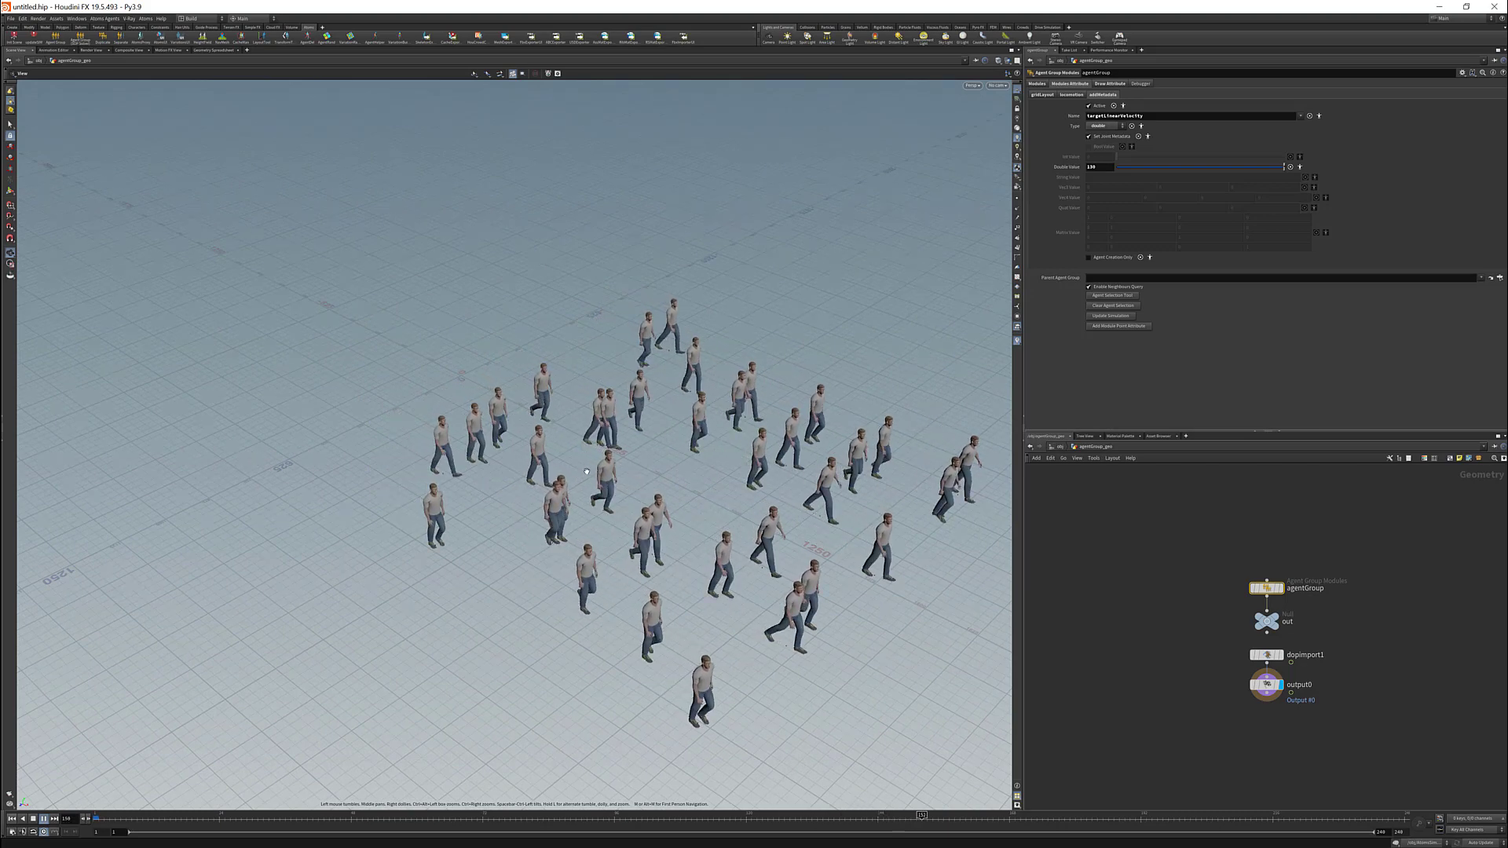
click(11, 819)
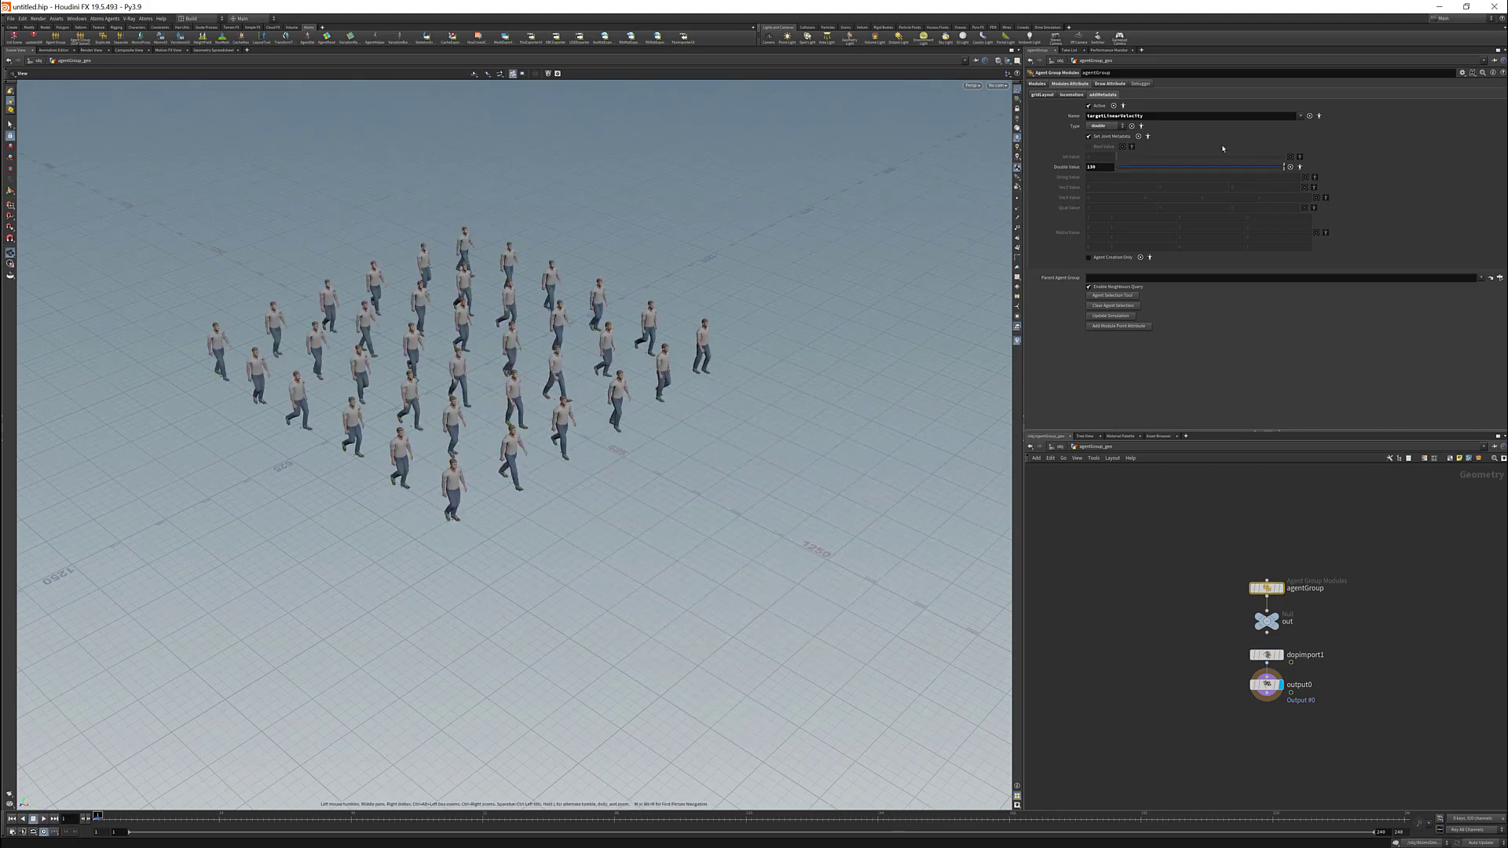
Step: Add an agentAvoidance behaviour module from the Direction category to the agent group
click(1037, 85)
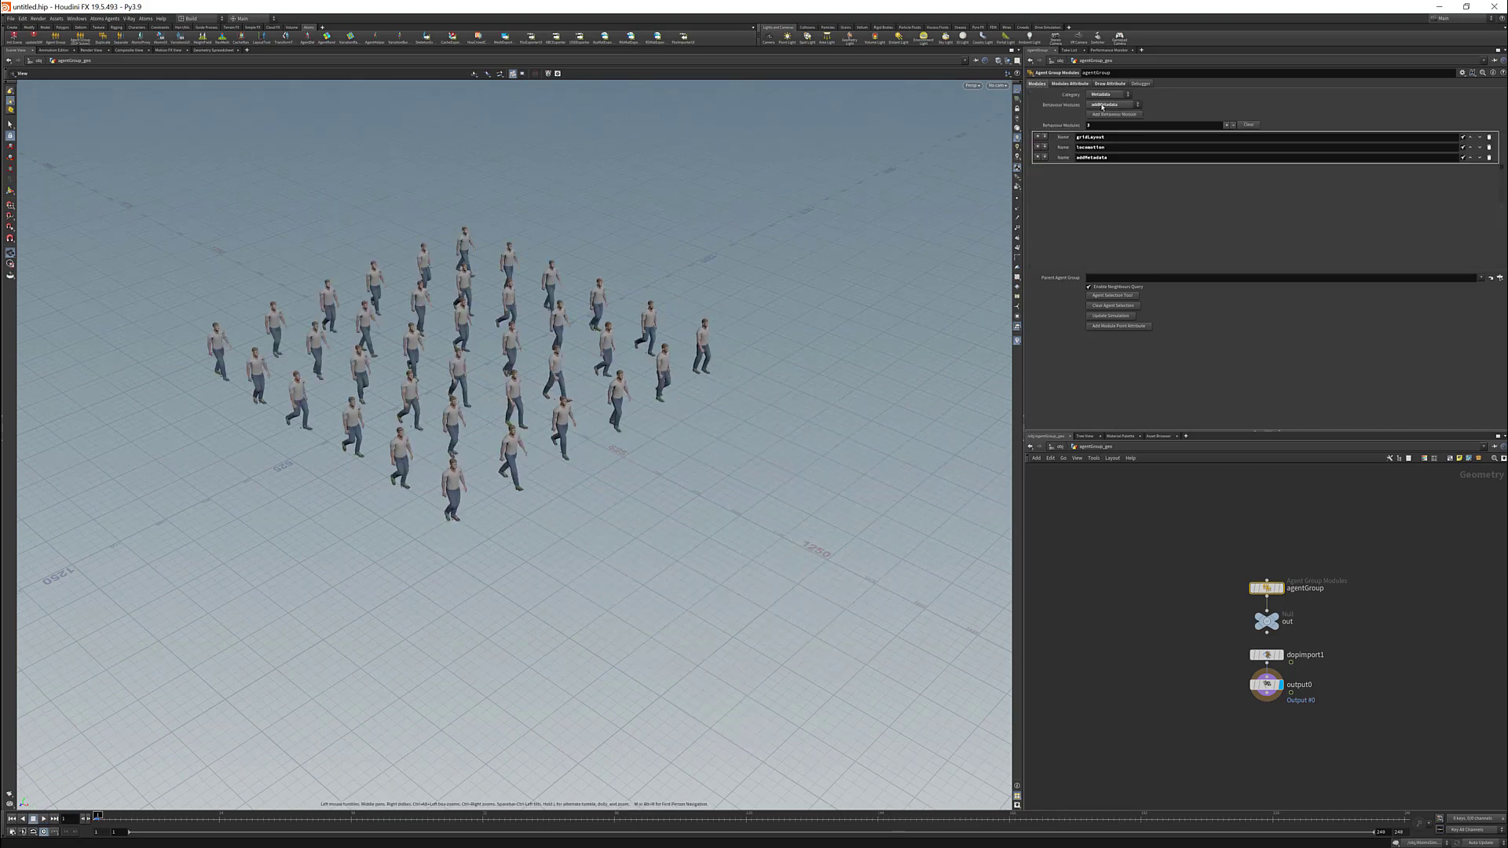
click(1102, 105)
click(1102, 95)
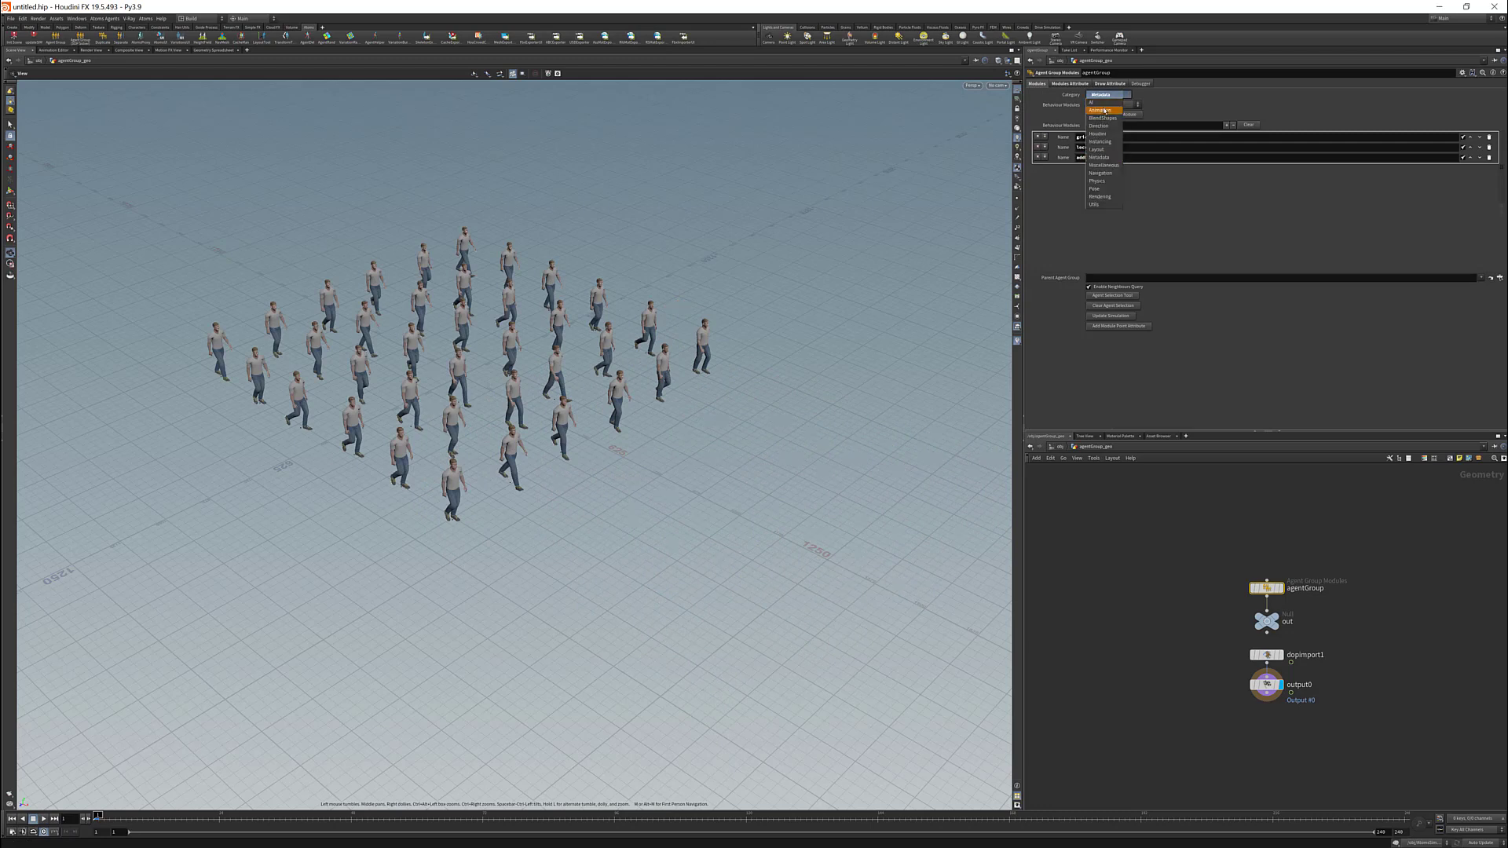
click(1105, 133)
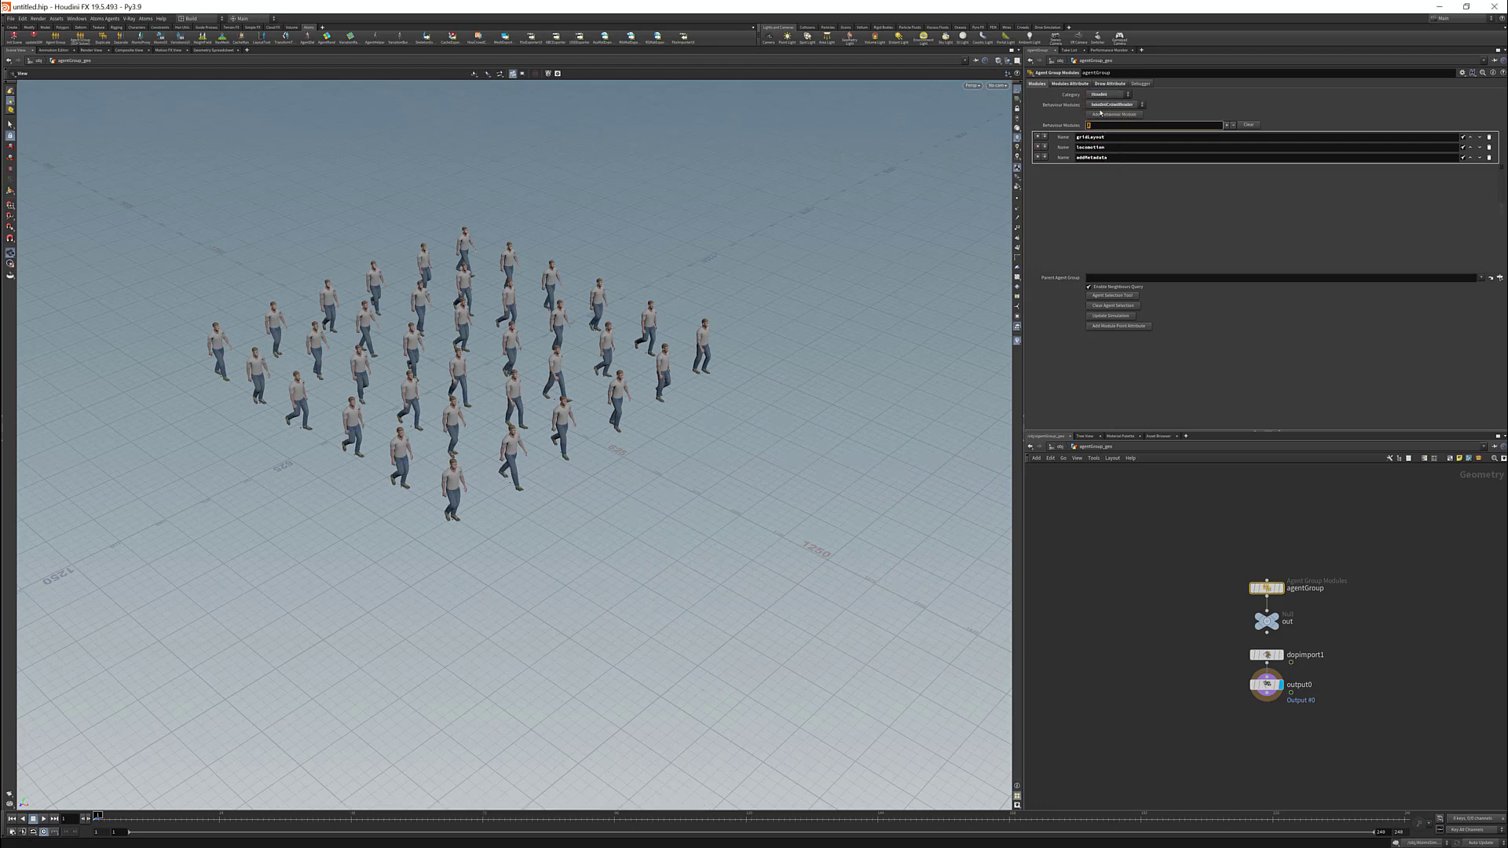
click(1104, 95)
click(1104, 125)
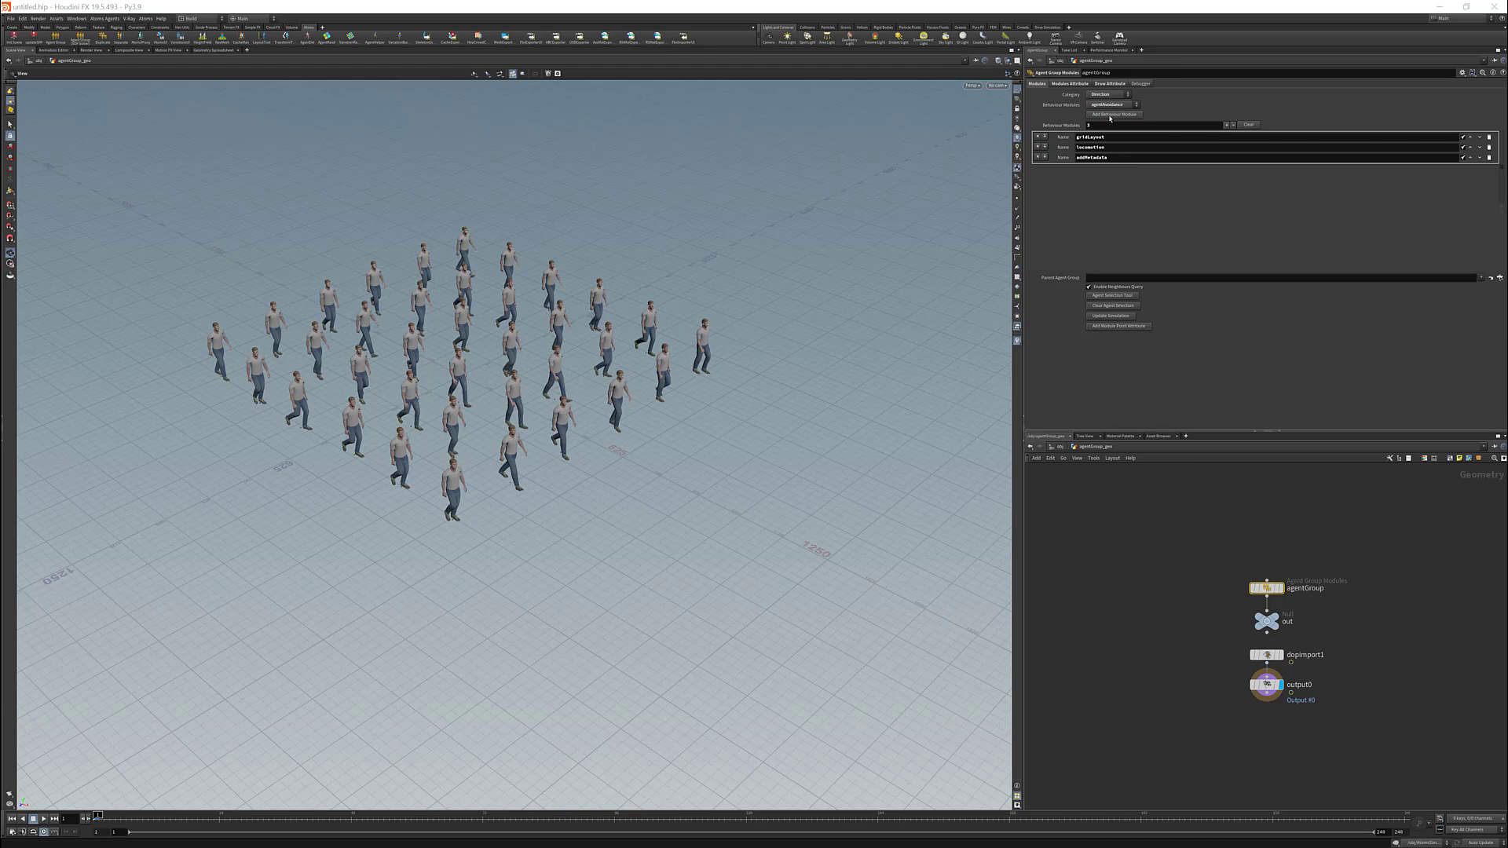
click(1112, 115)
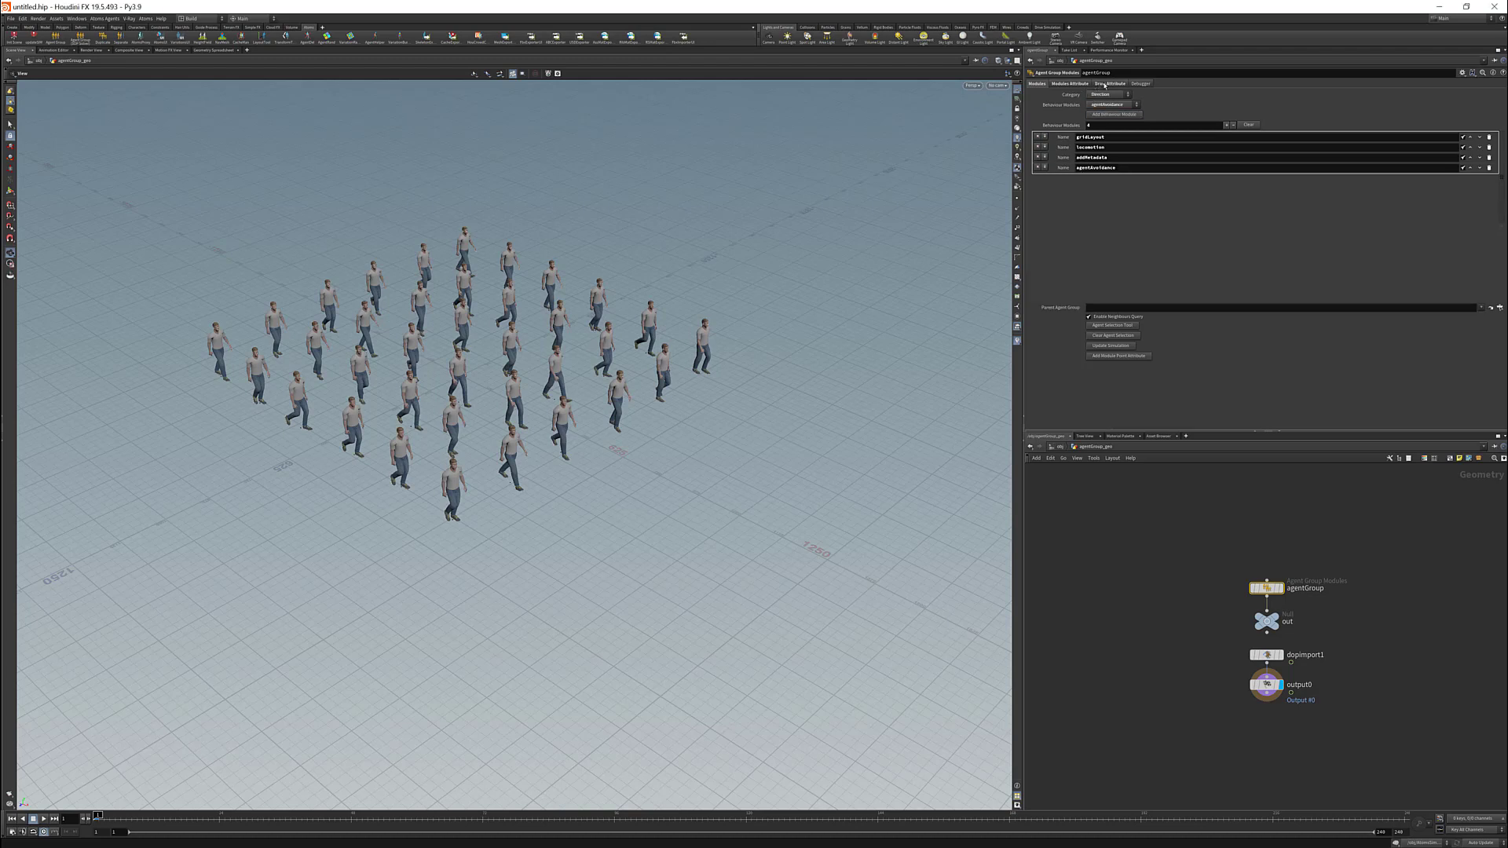
Step: In the agentAvoidance locomotion settings, disable Edit Locomotion Angular Velocity and set Linear Velocity Max to 130
click(1079, 84)
click(1139, 95)
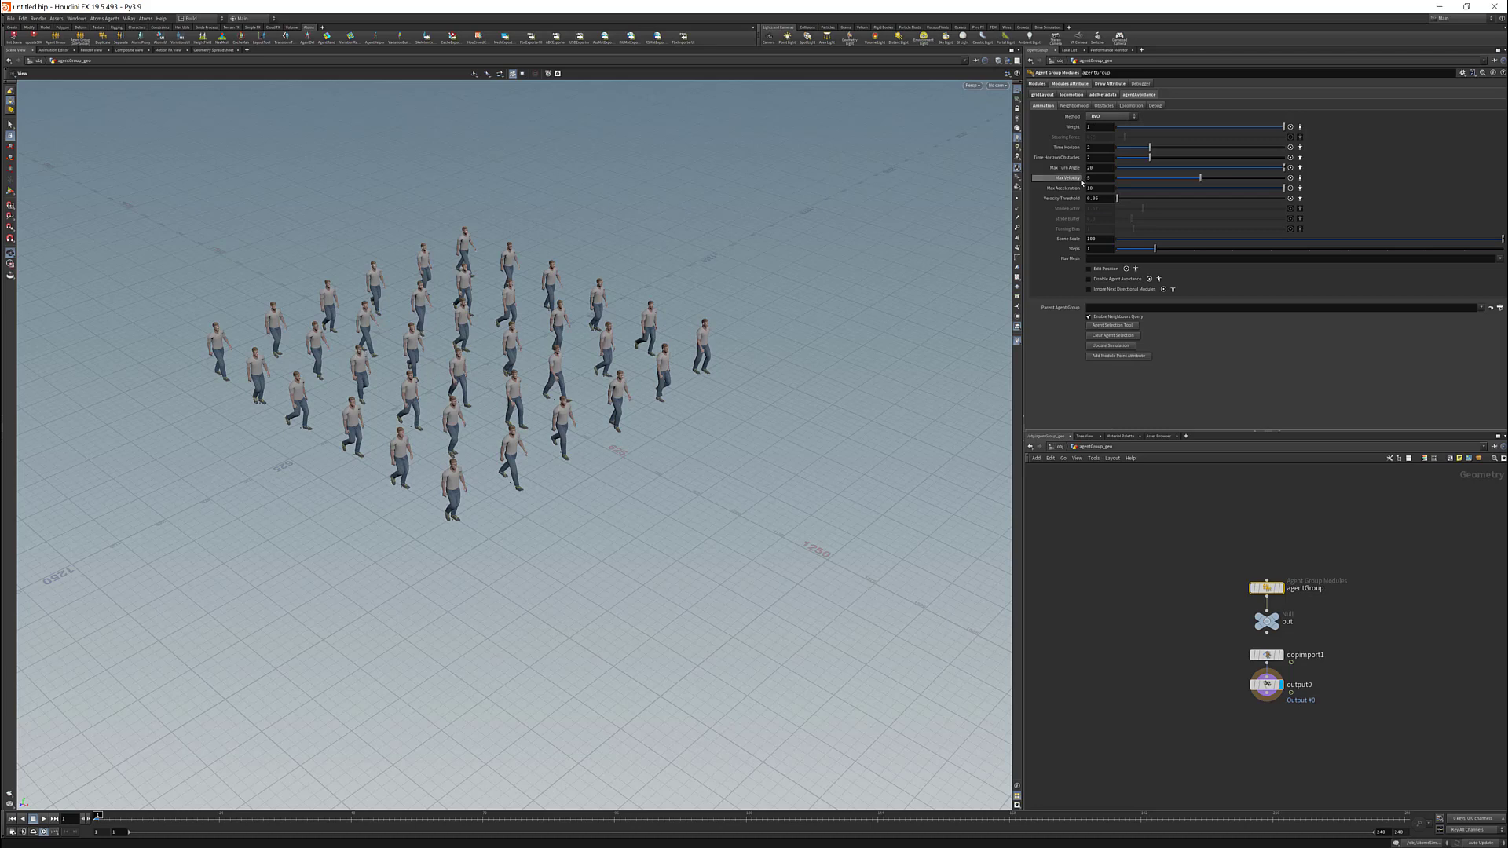
click(1131, 106)
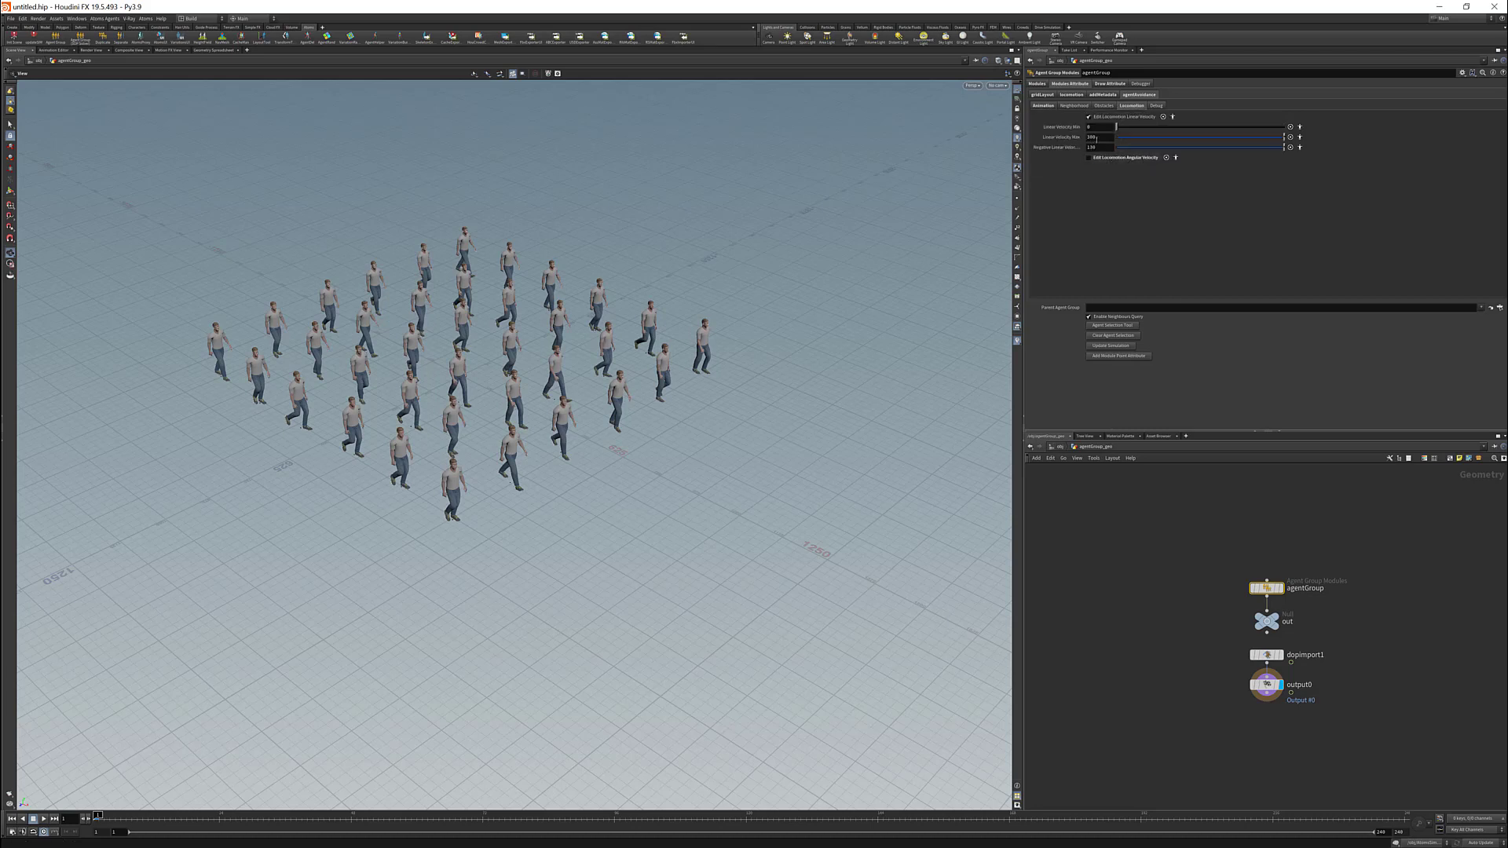
double_click(1097, 137)
text(130)
Step: Review the agentAvoidance neighbourhood and animation settings and enable its Debug option
click(1075, 106)
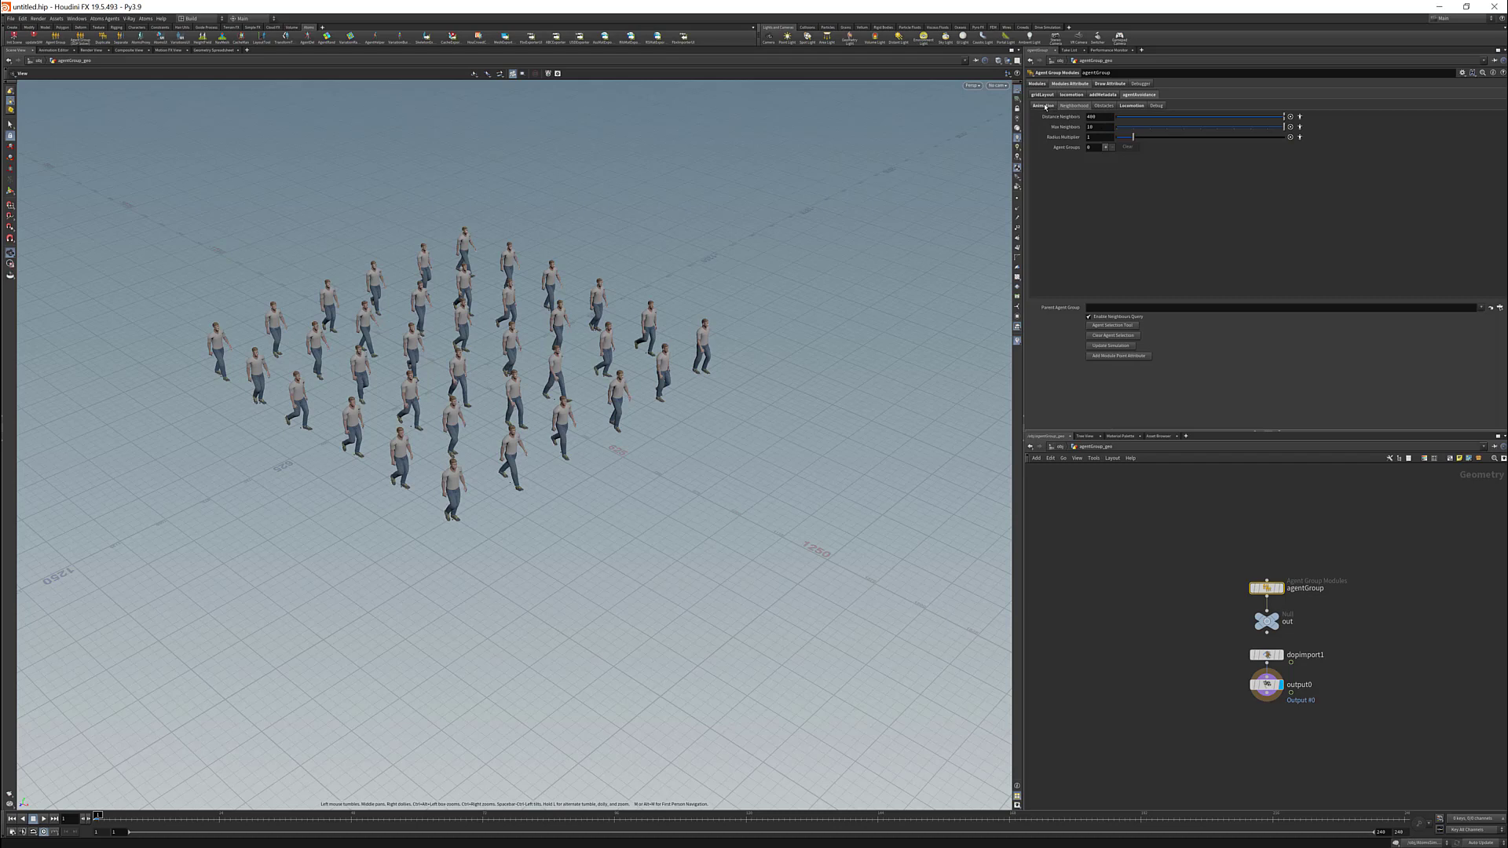
click(1044, 106)
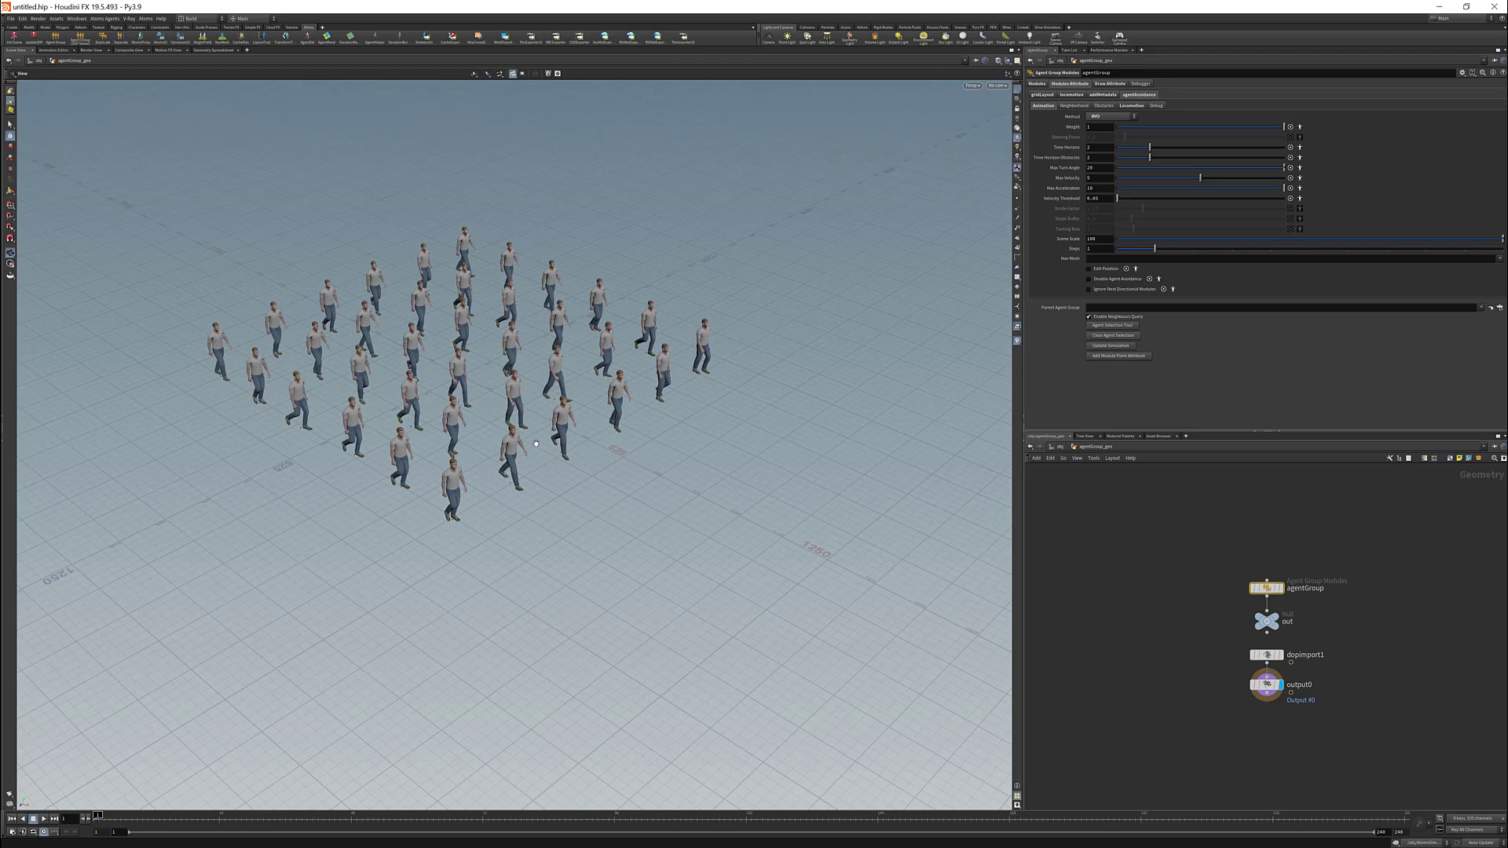
click(1075, 106)
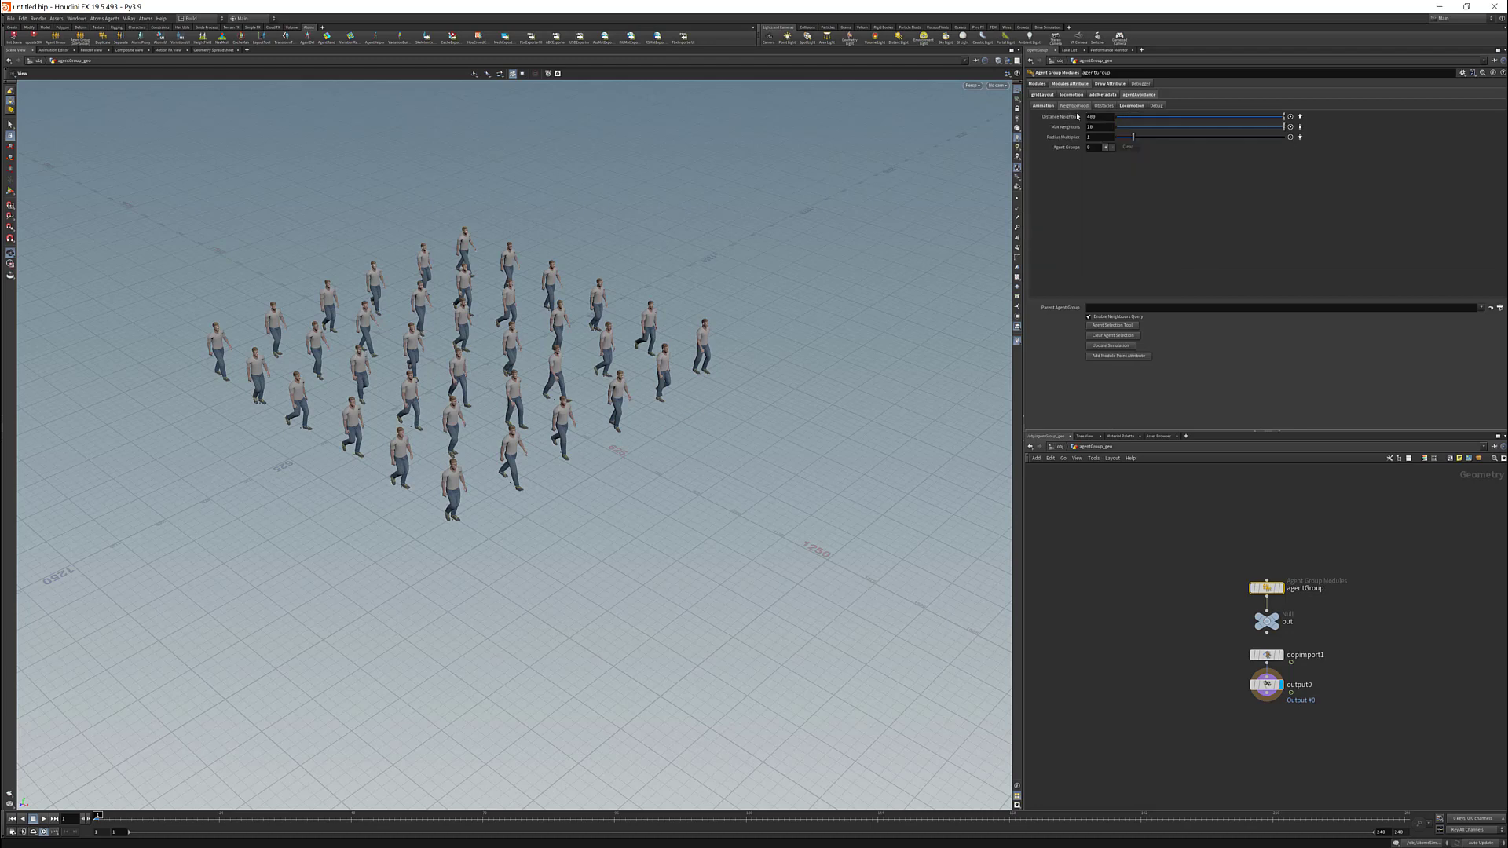
click(1157, 105)
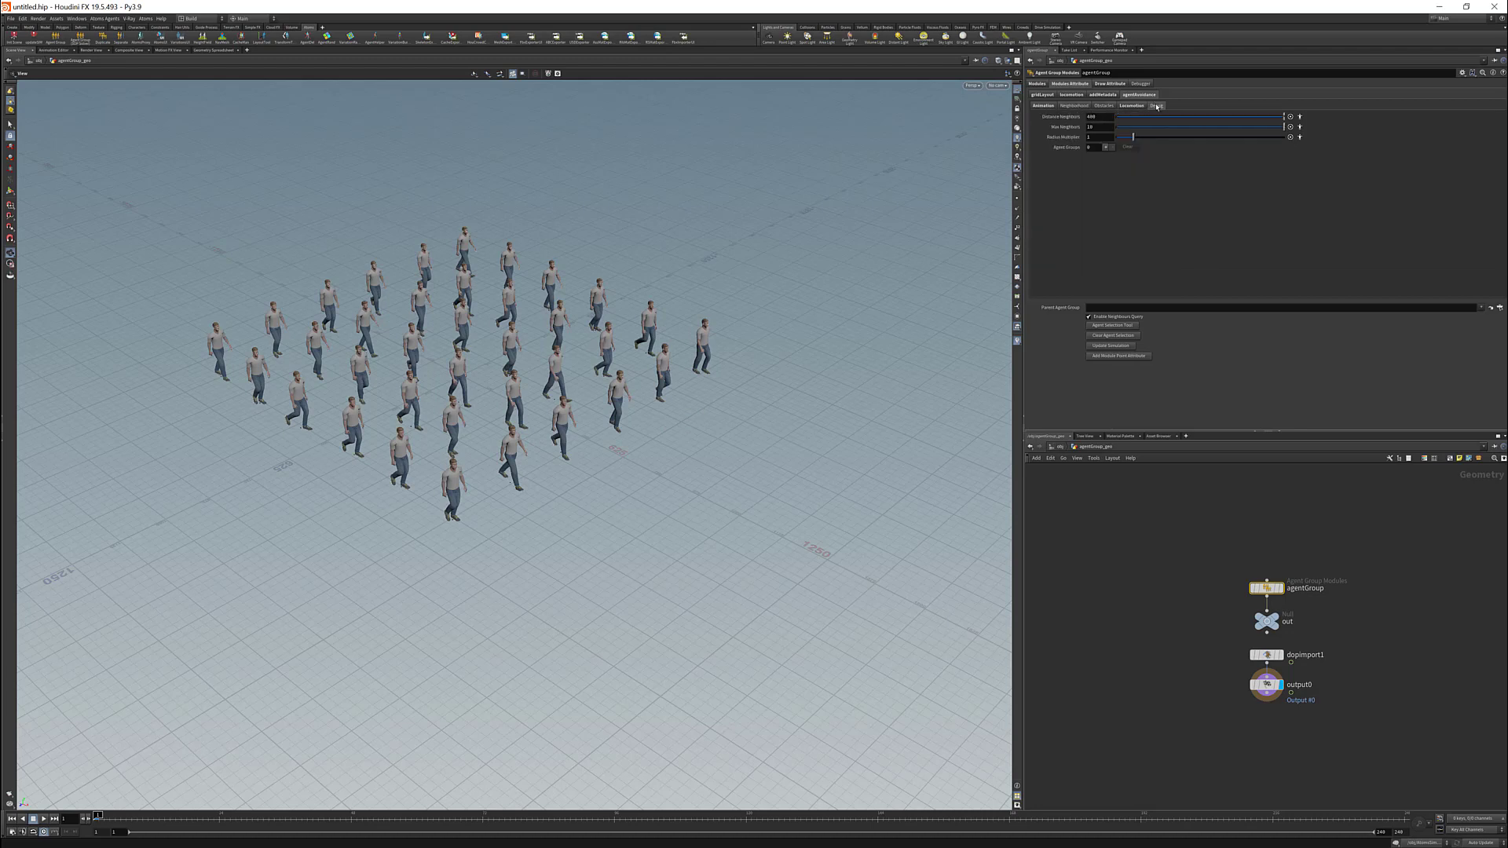
click(1086, 107)
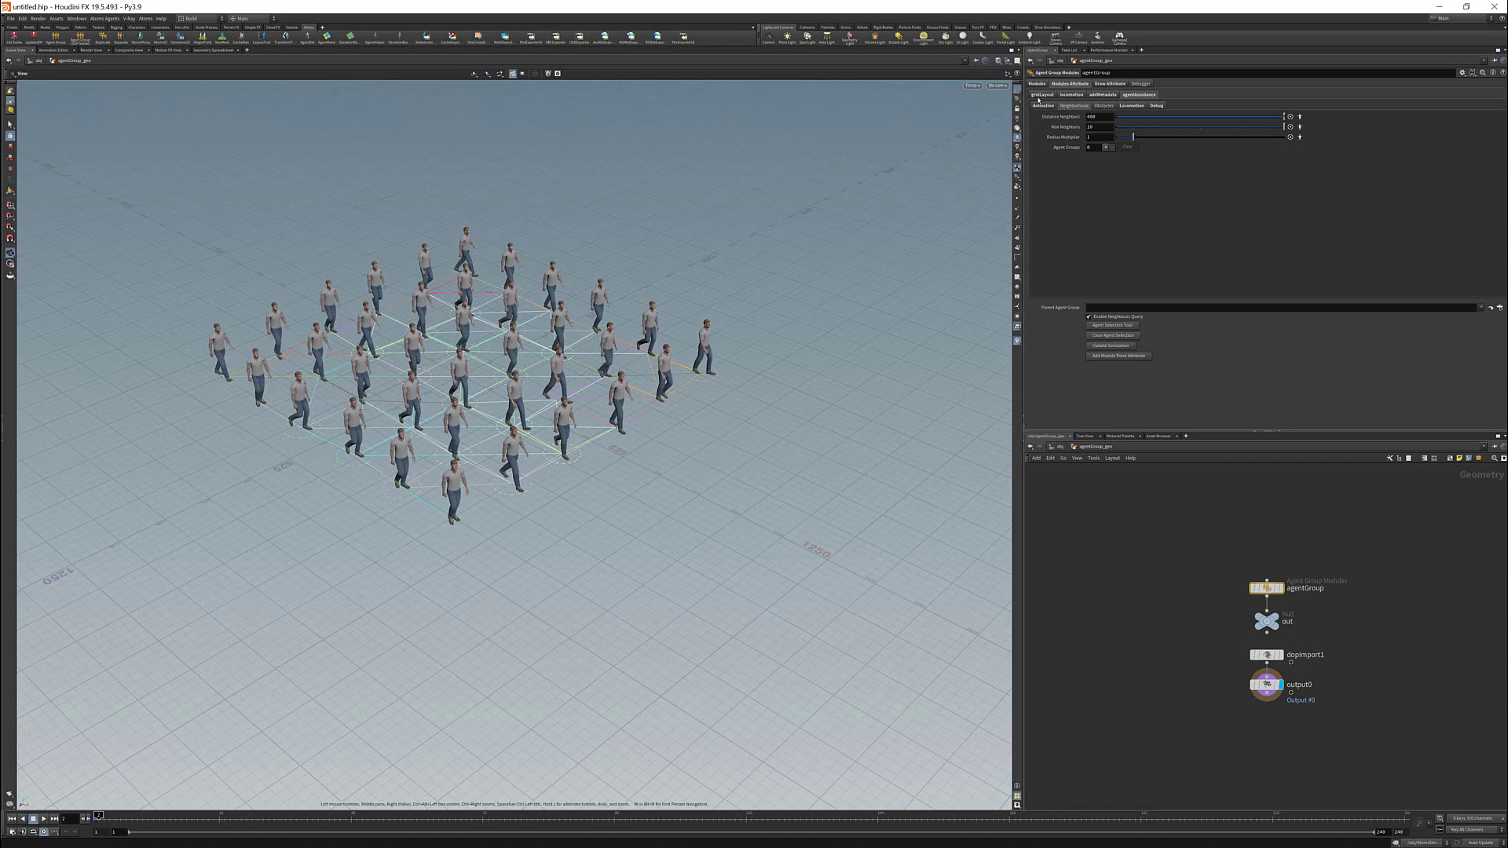
Step: Check the grid layout spacing, try neighbour distances for agentAvoidance, settle on 300, and preview the simulation
click(1042, 94)
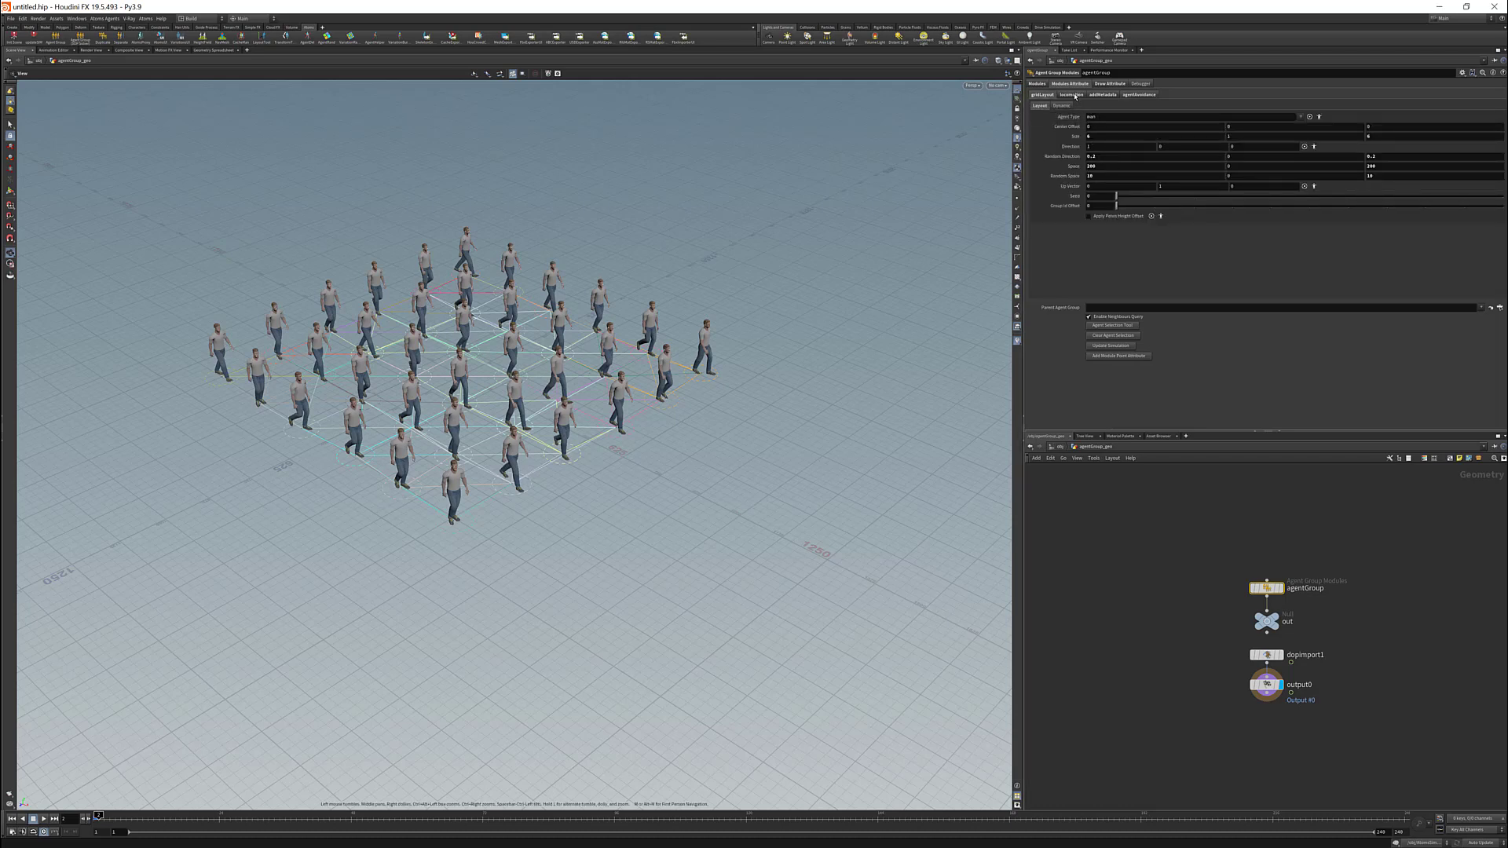
click(1123, 95)
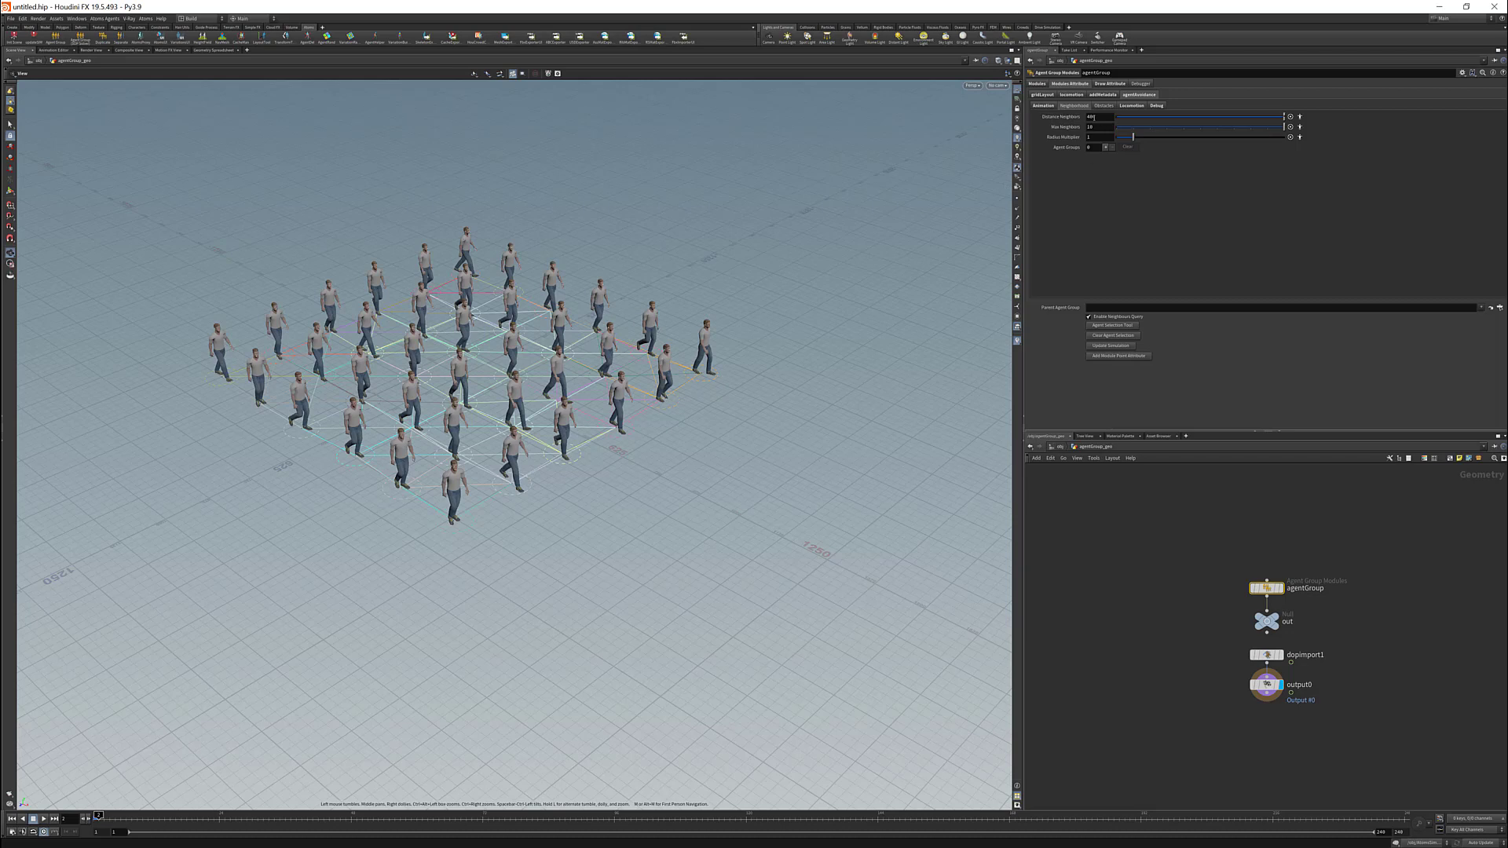
double_click(1094, 117)
text(300)
double_click(1106, 116)
text(200)
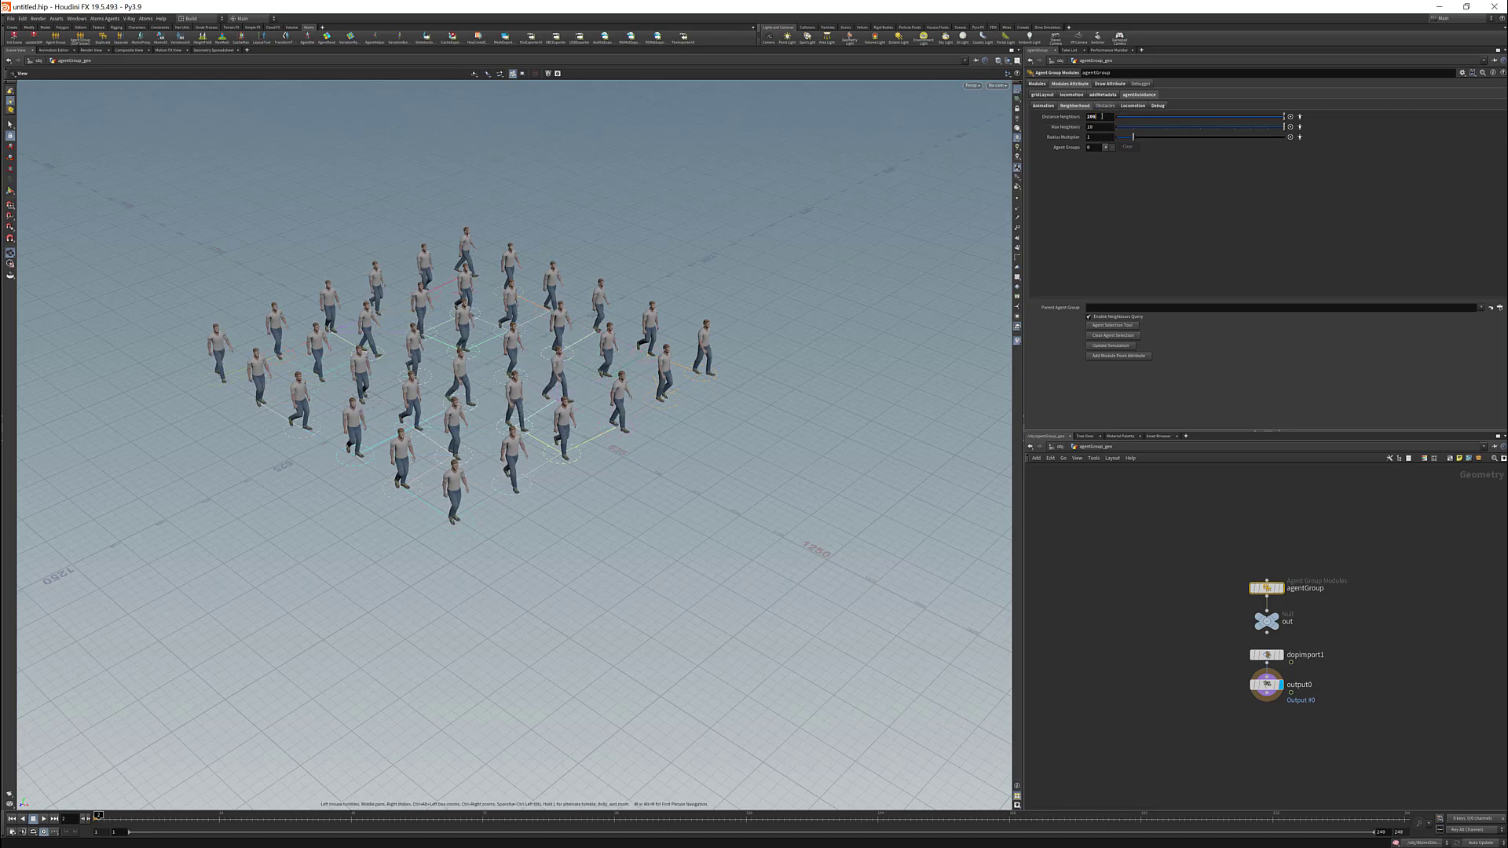
double_click(1103, 117)
text(300)
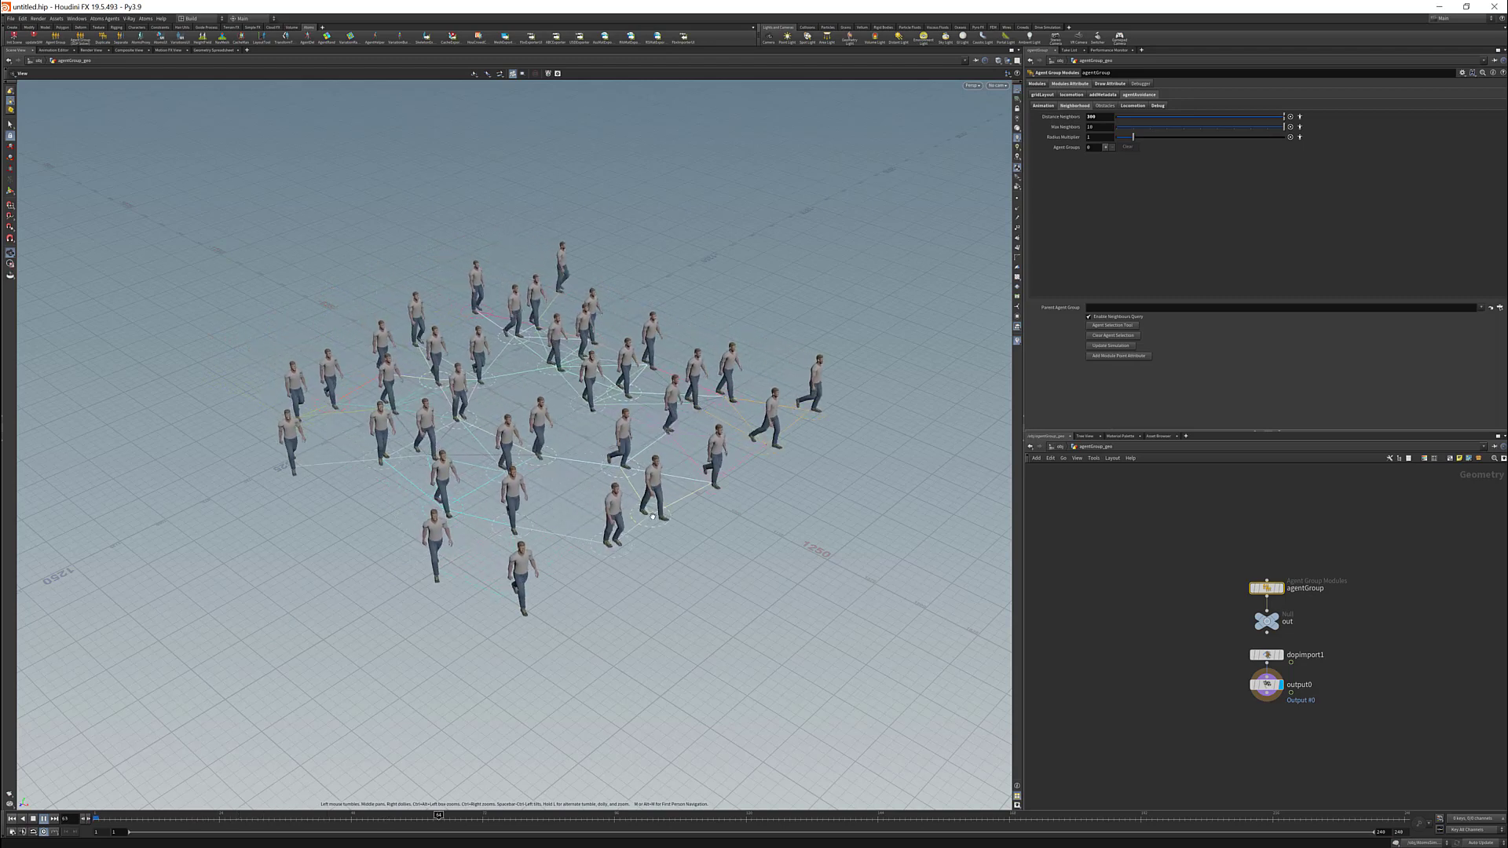
click(12, 819)
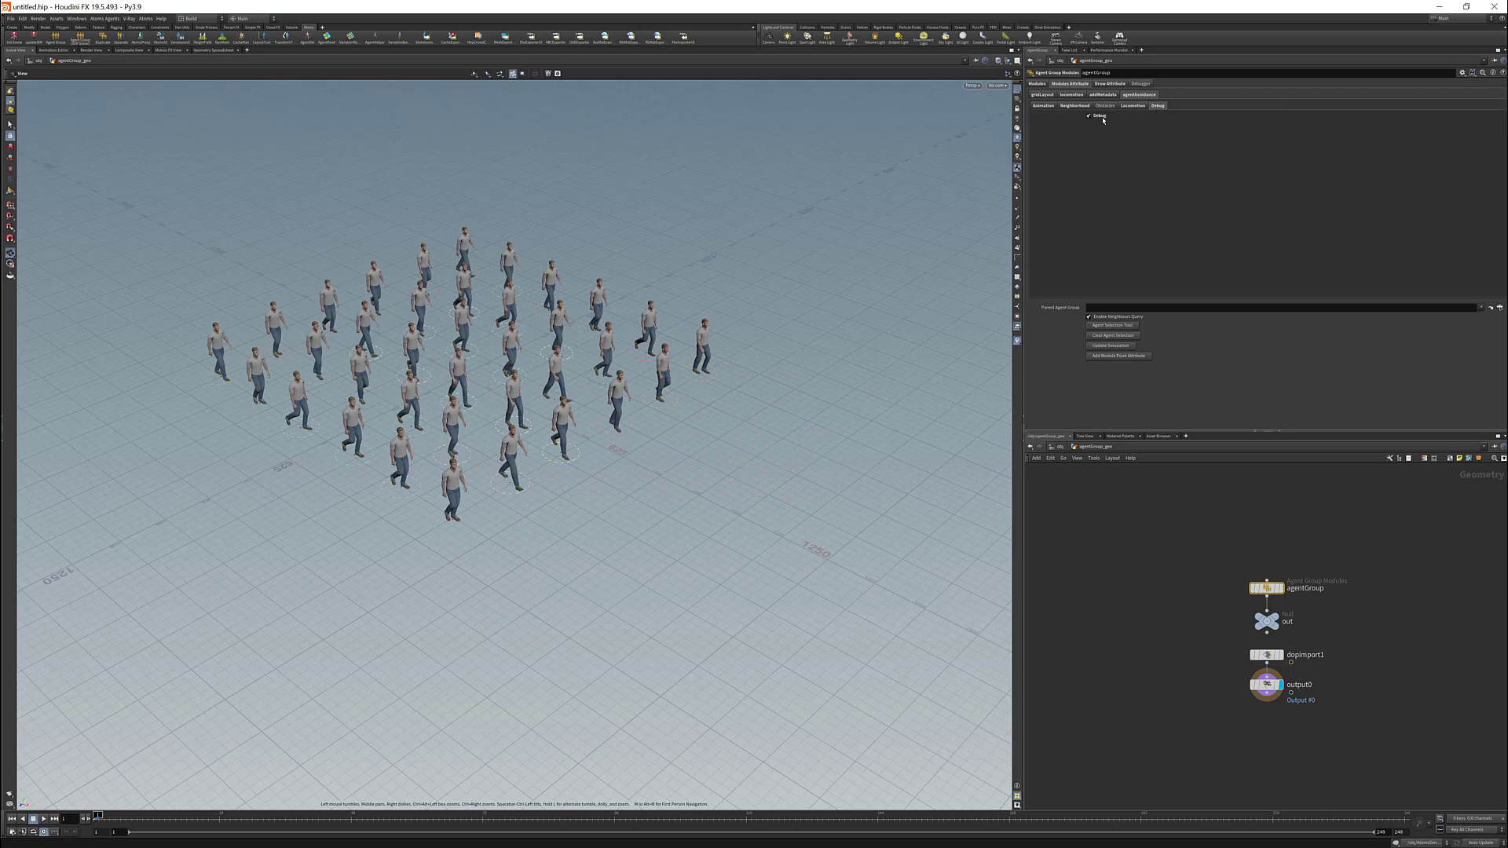
Step: Disable the agentAvoidance Debug option and set Max Turn Angle to 5
click(1076, 107)
click(1045, 107)
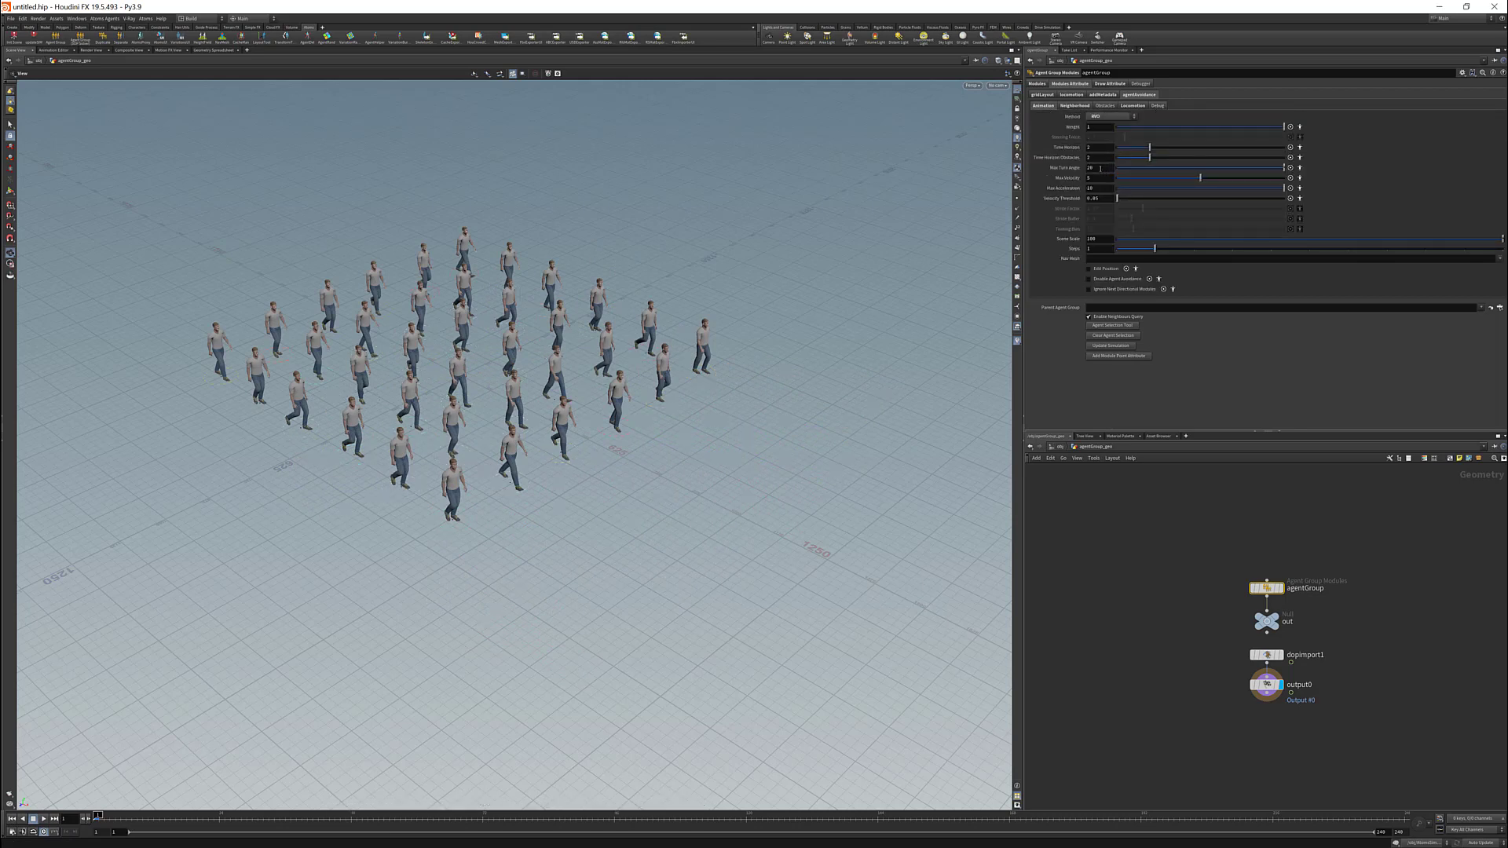
double_click(1099, 168)
key(Return)
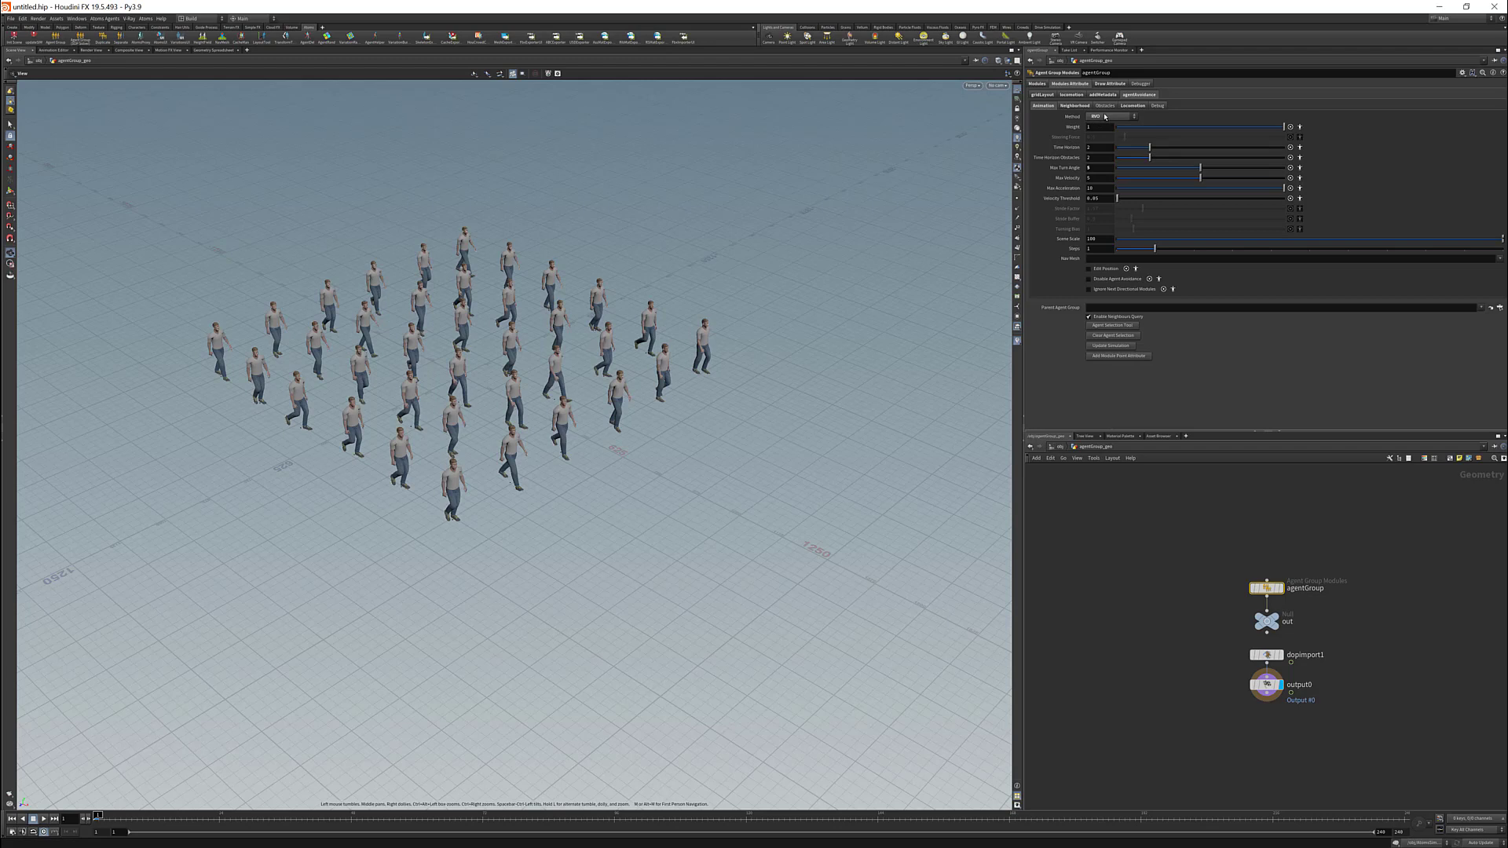
Step: Play the simulation twice to examine how the agents avoid each other, and rewind to the first frame
click(44, 818)
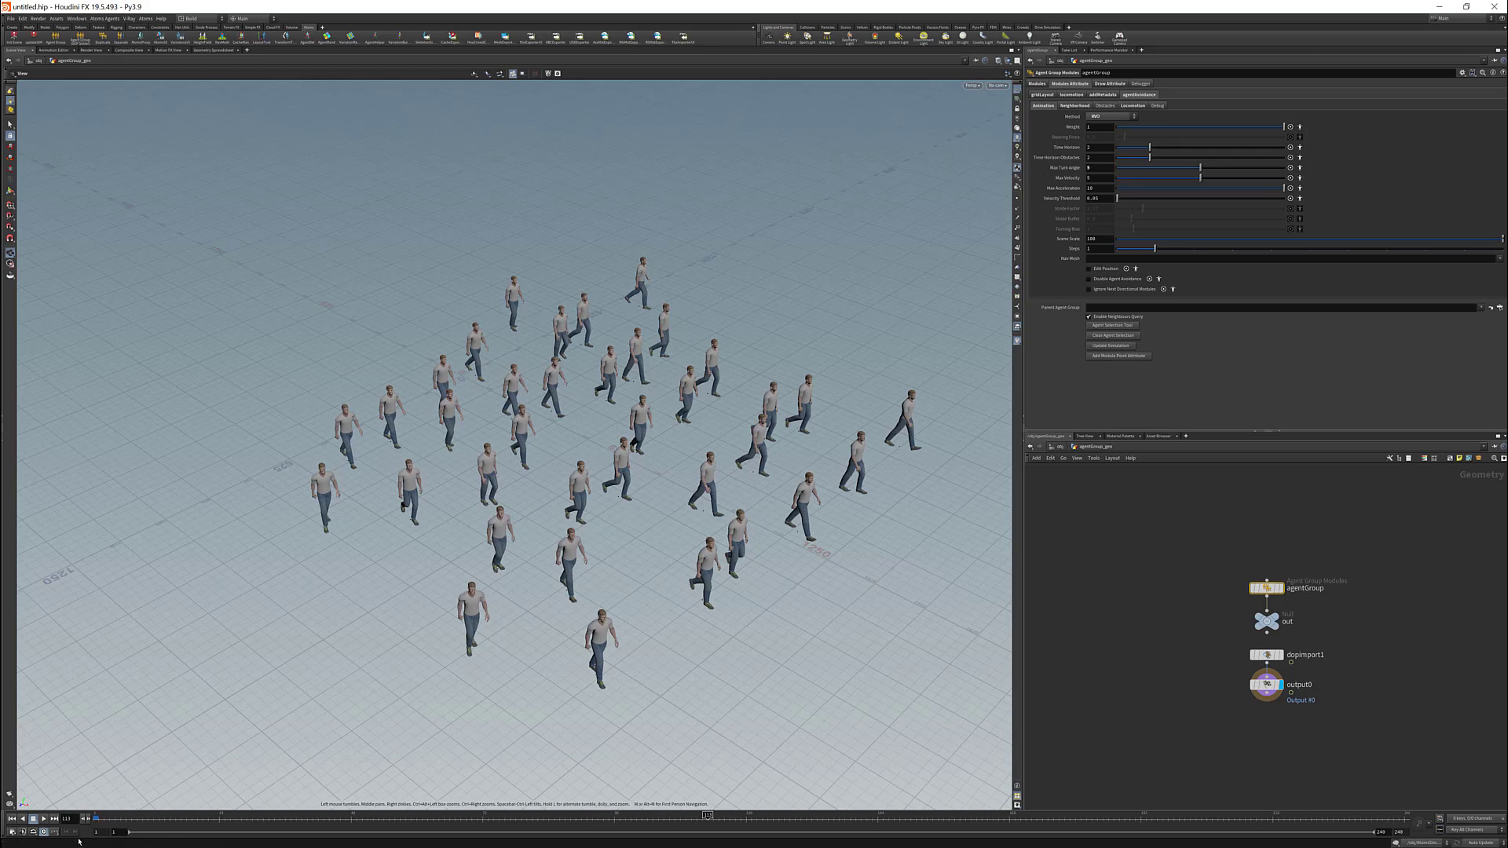
click(12, 818)
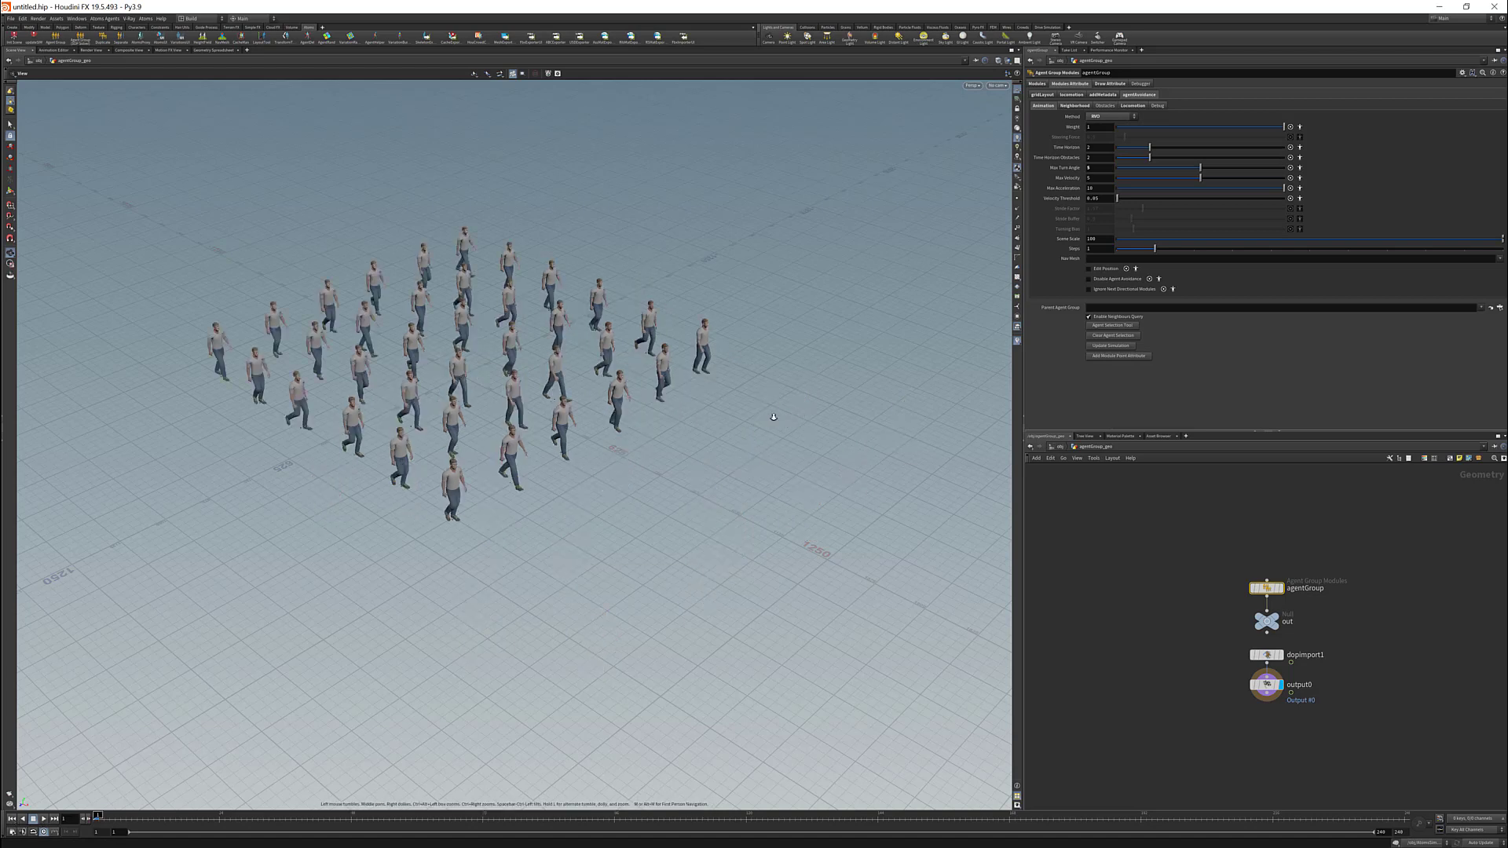
scroll(774, 417, down, 3)
middle_drag(723, 410, 631, 372)
scroll(638, 384, down, 1)
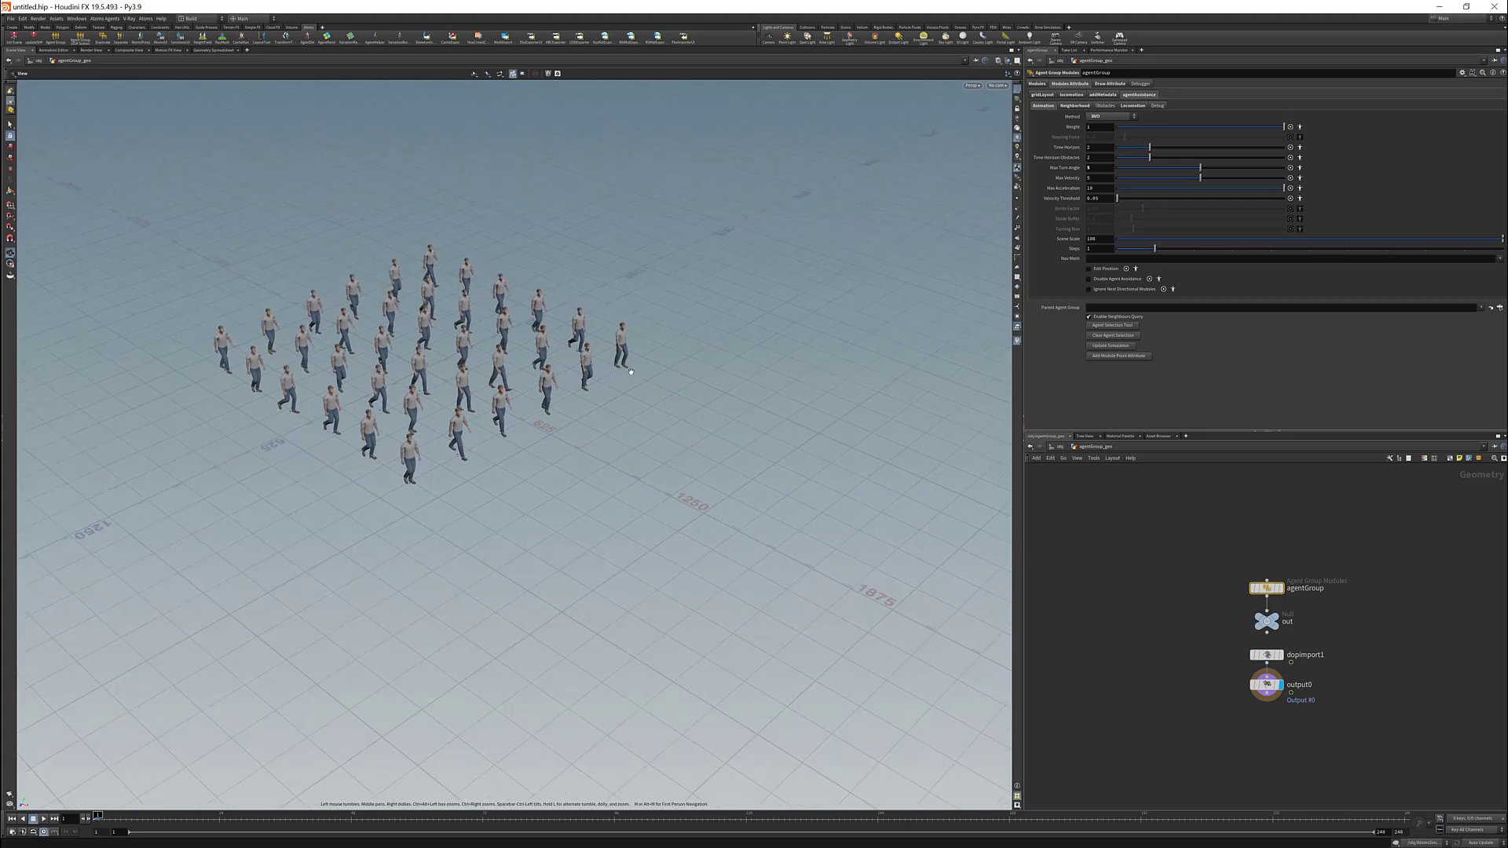
click(43, 819)
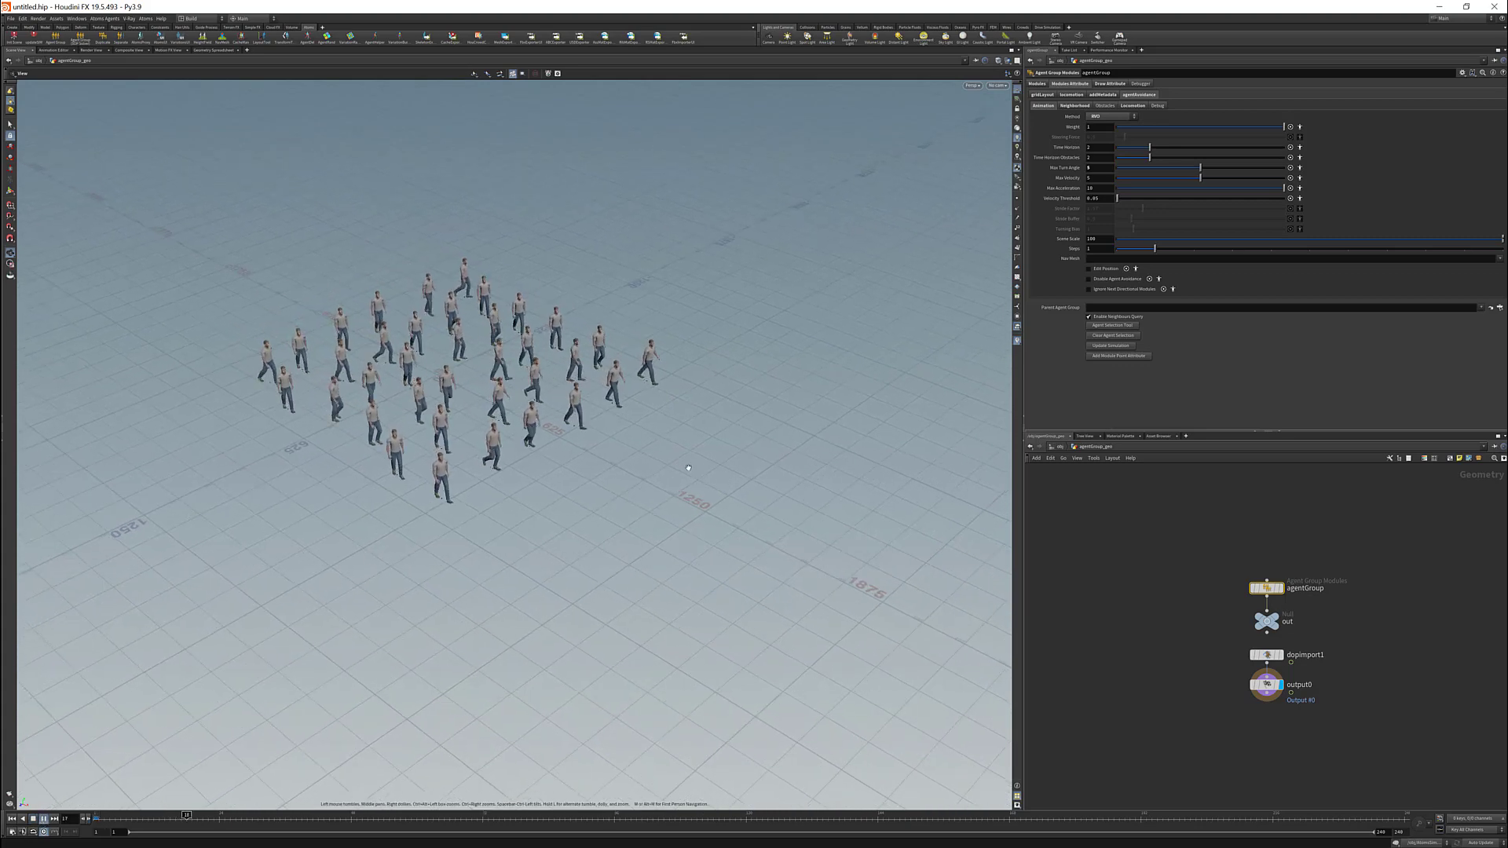
scroll(634, 457, down, 1)
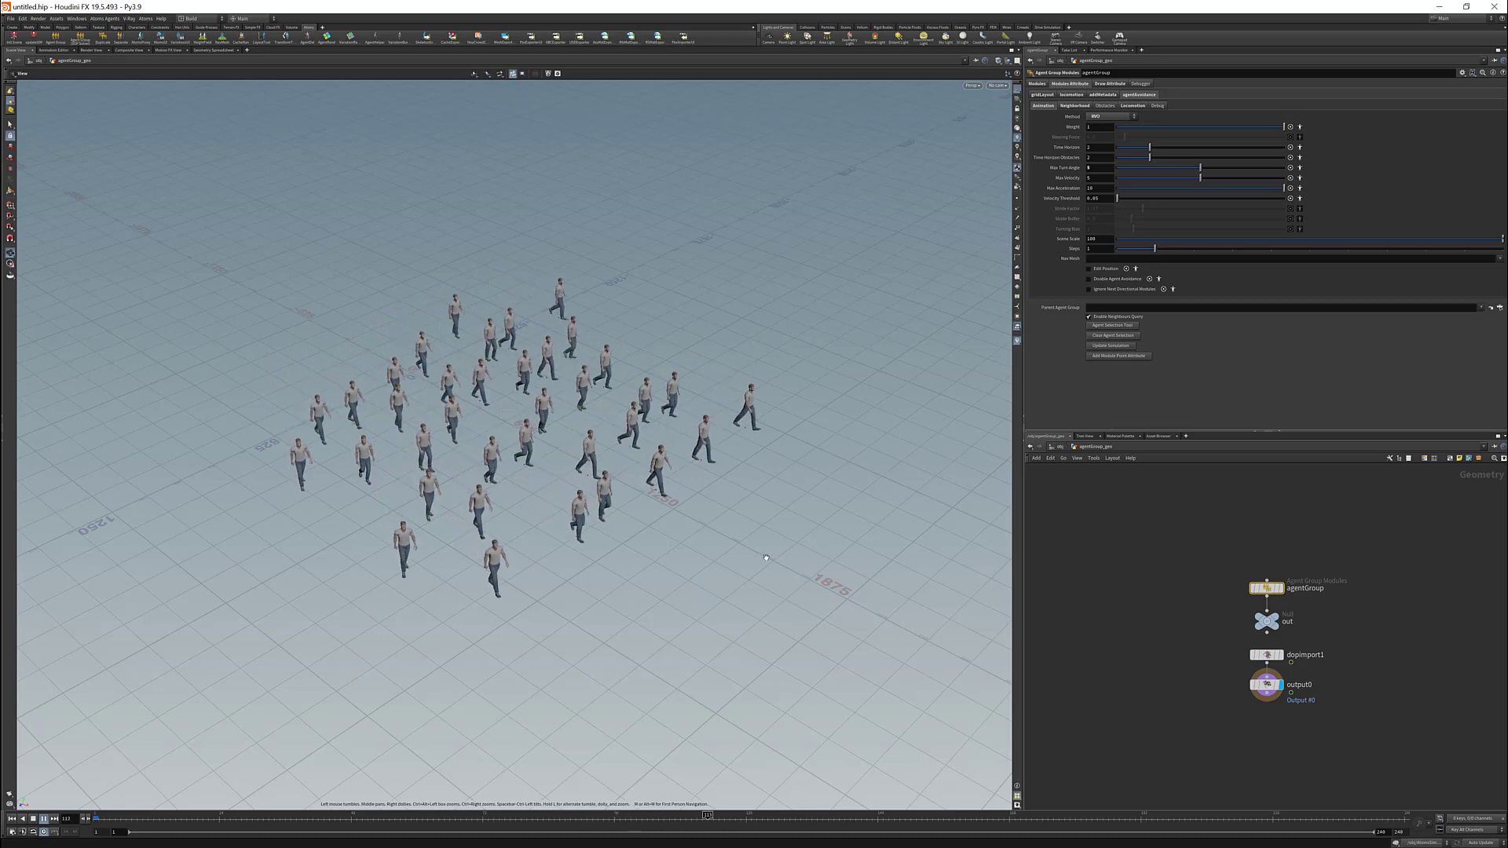
drag(727, 508, 716, 507)
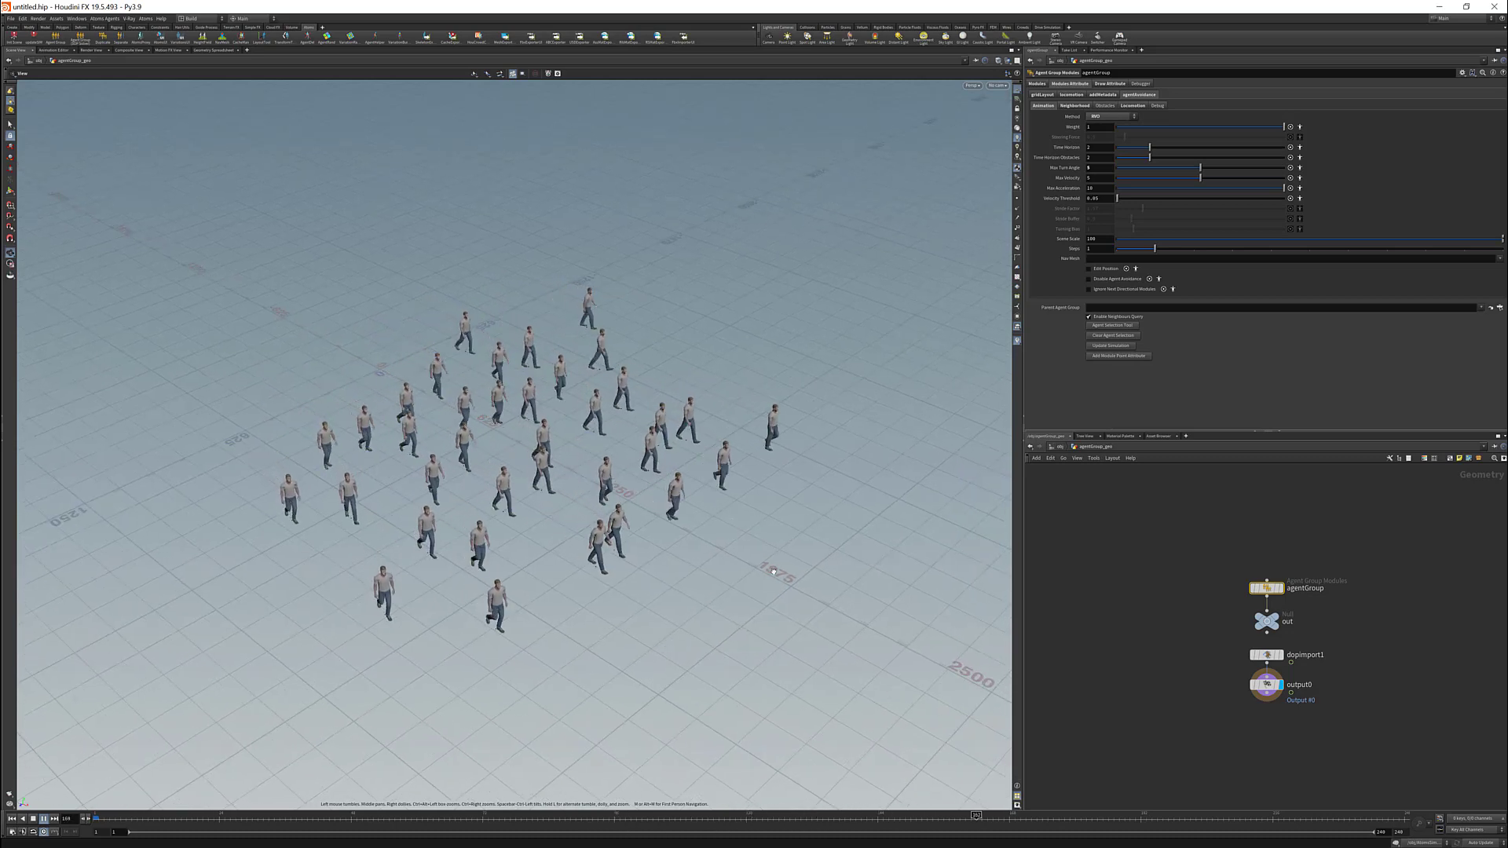
click(44, 818)
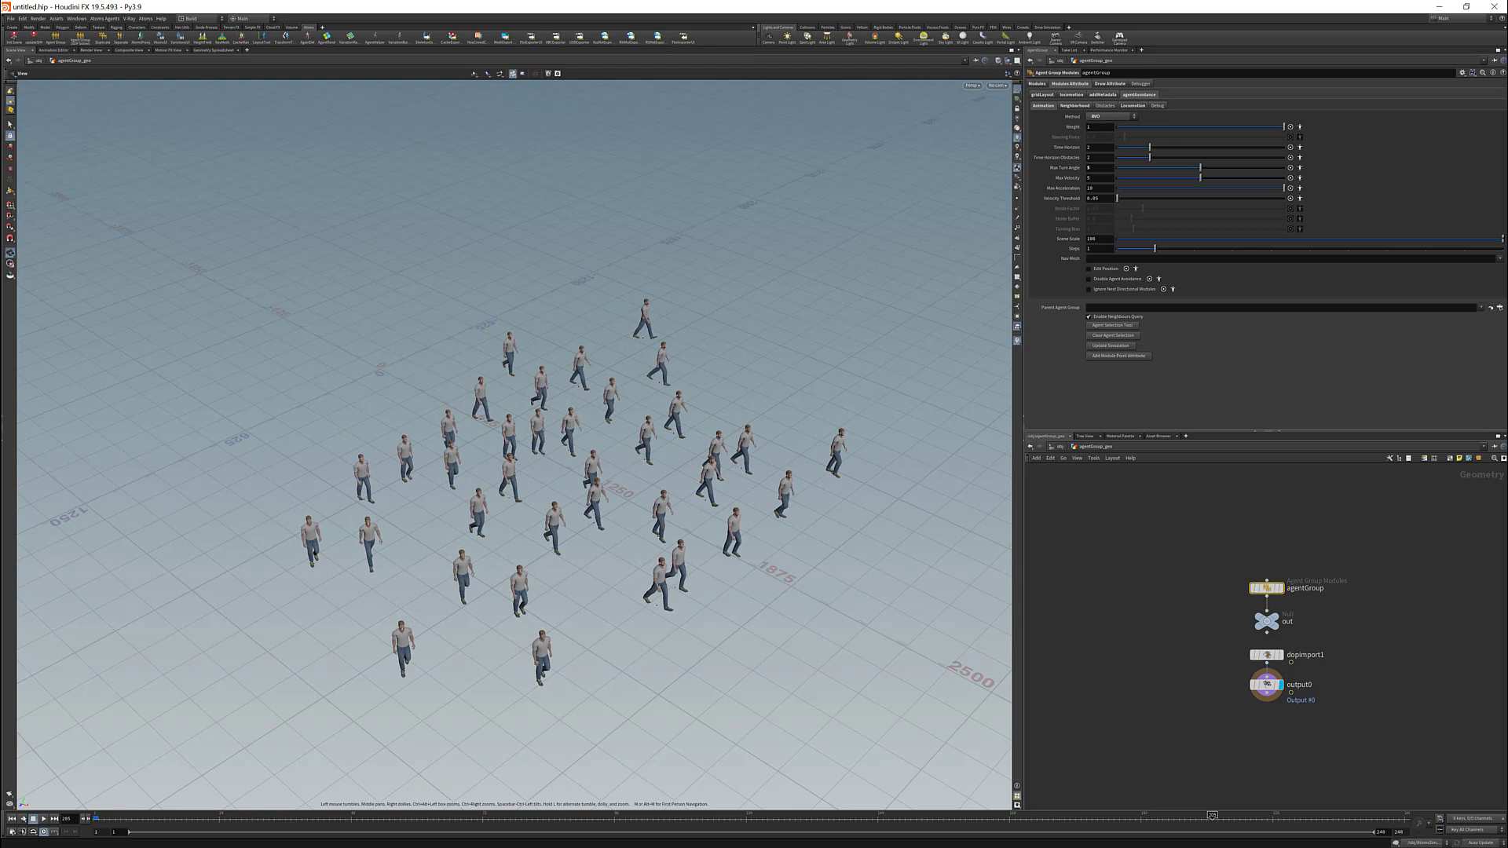
click(13, 819)
Step: Duplicate the agent group at object level and check its connections inside the AtomsSim_DOP network
click(1060, 446)
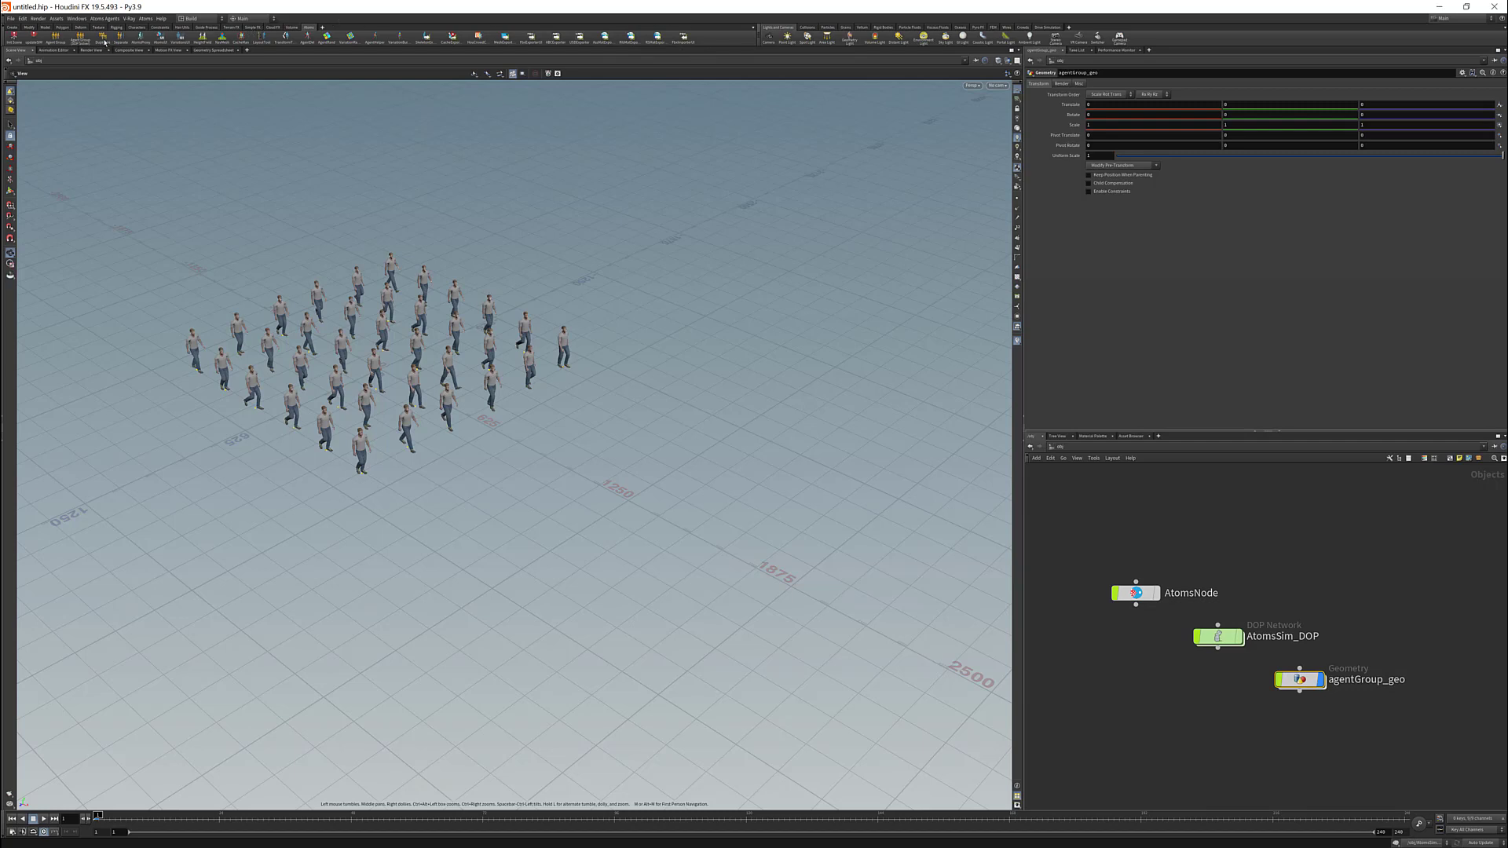
click(103, 39)
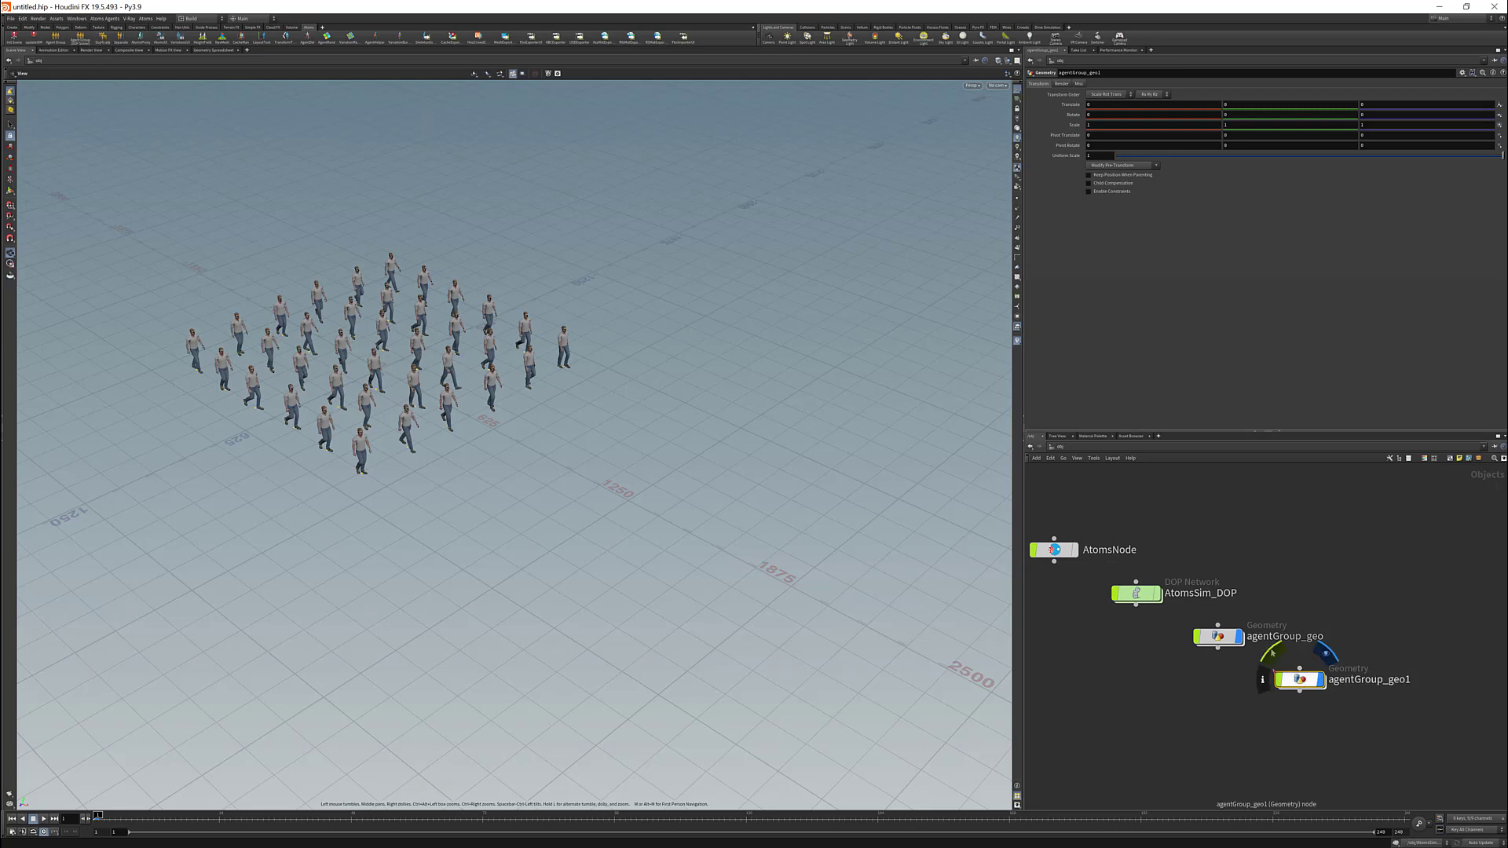
double_click(1136, 593)
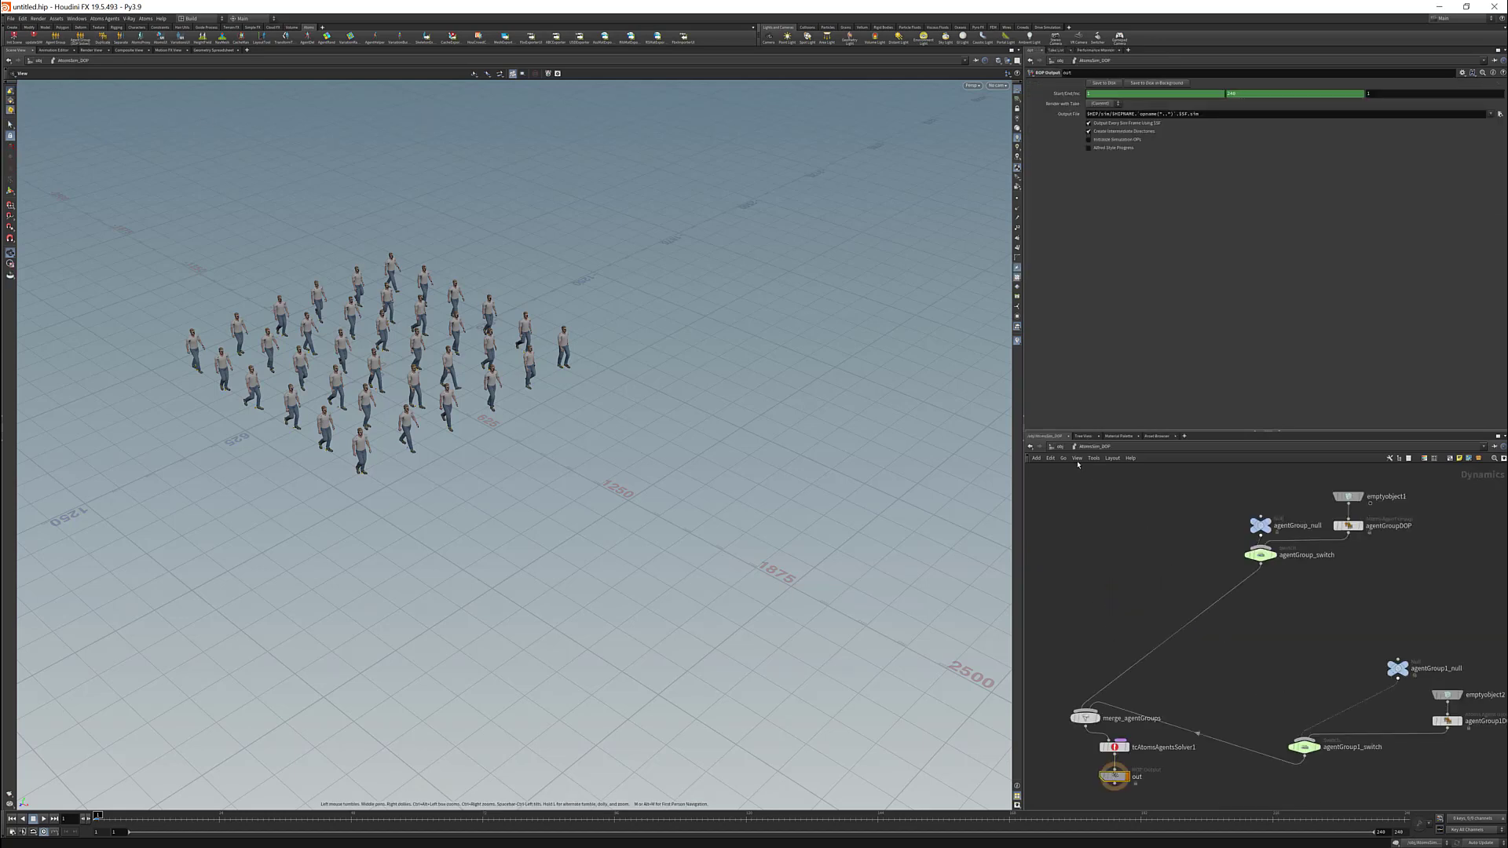
click(1061, 447)
Step: Inspect the duplicated agent group's module attributes and return to the object level
double_click(1299, 680)
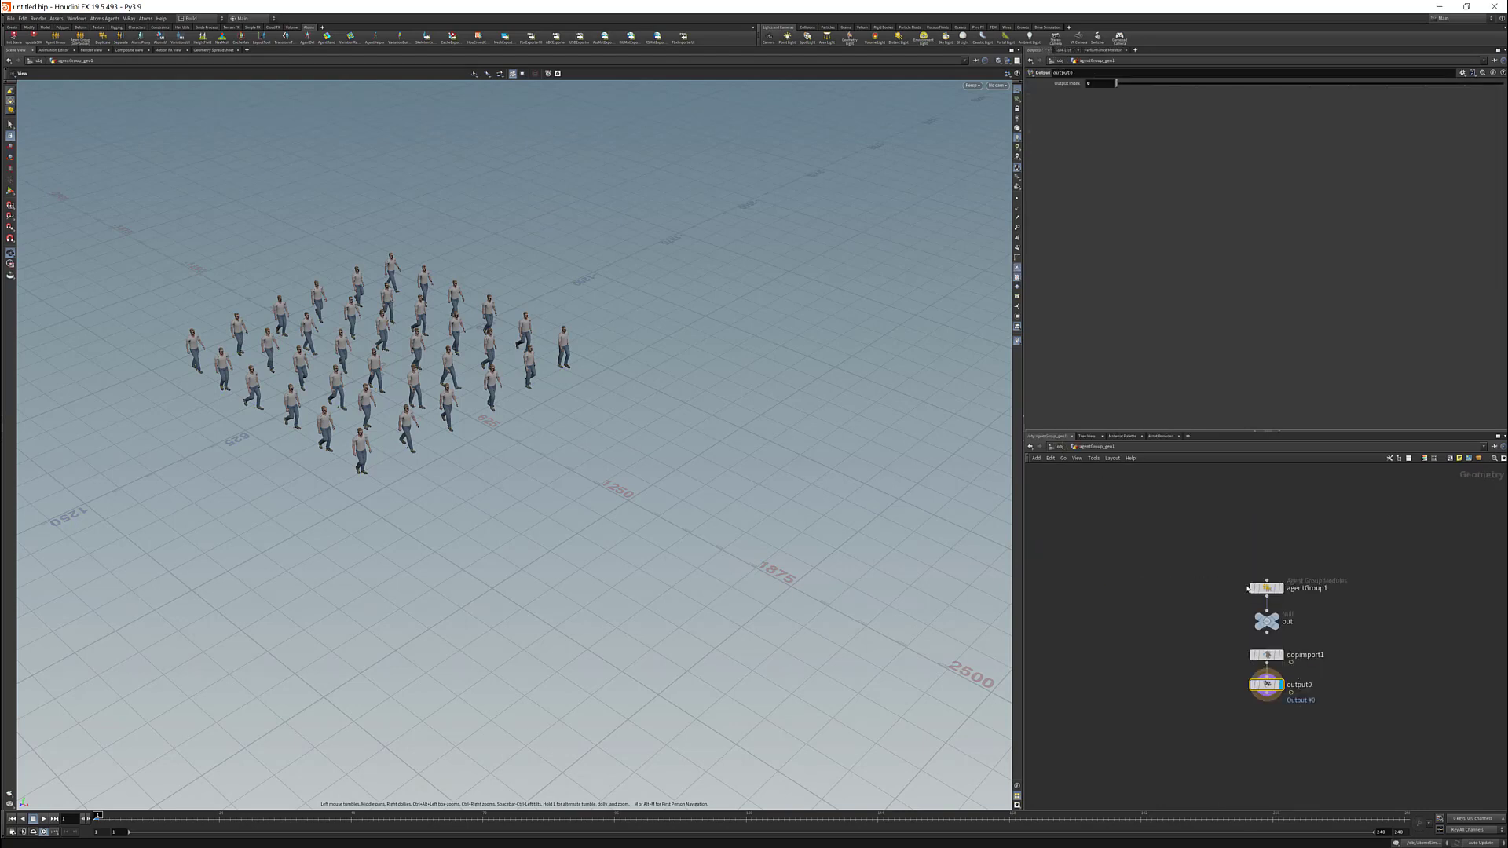
click(1261, 588)
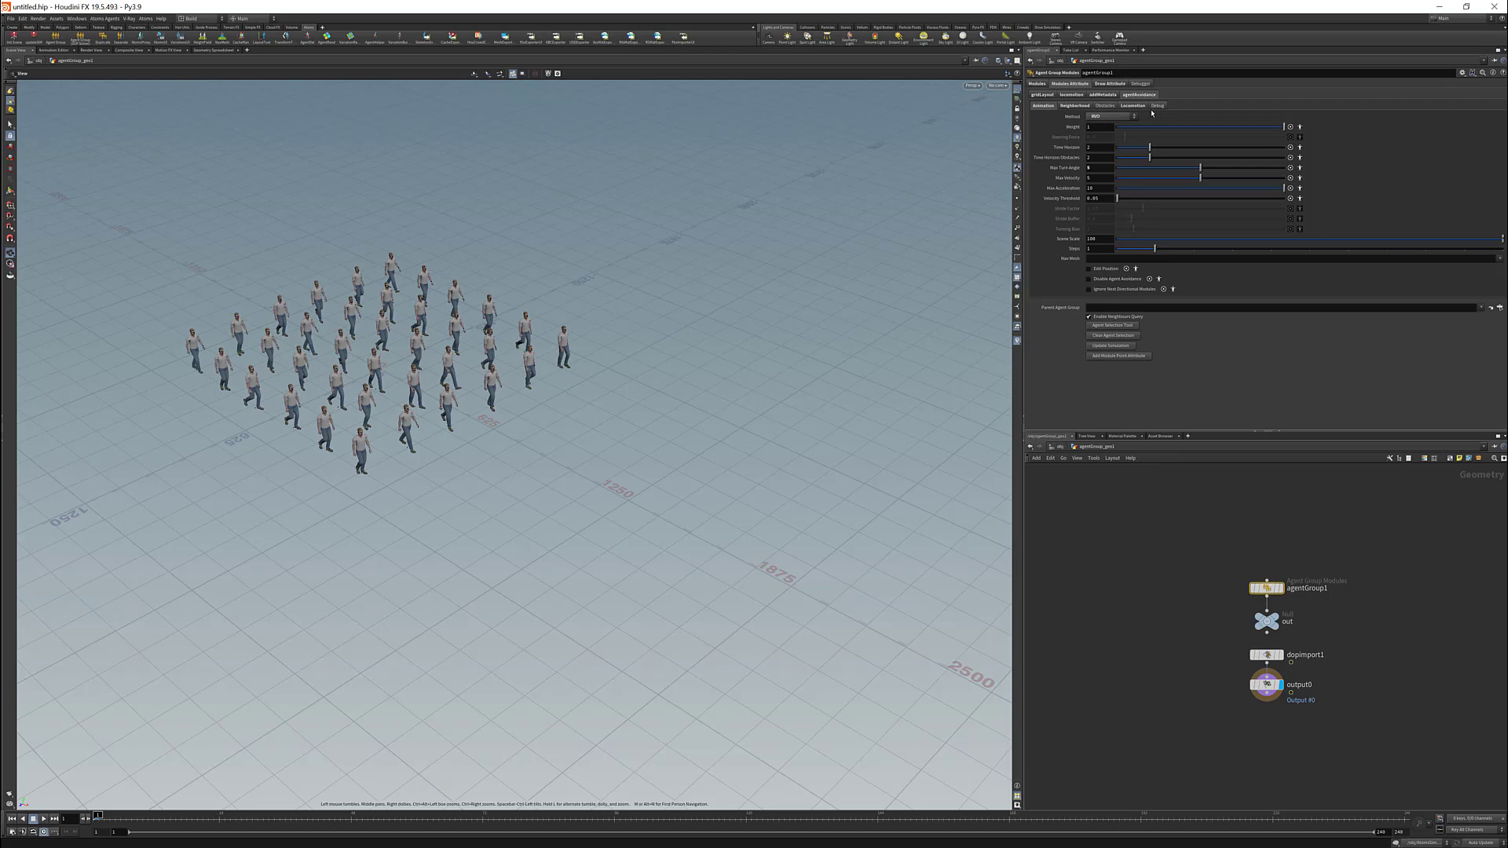
click(1060, 446)
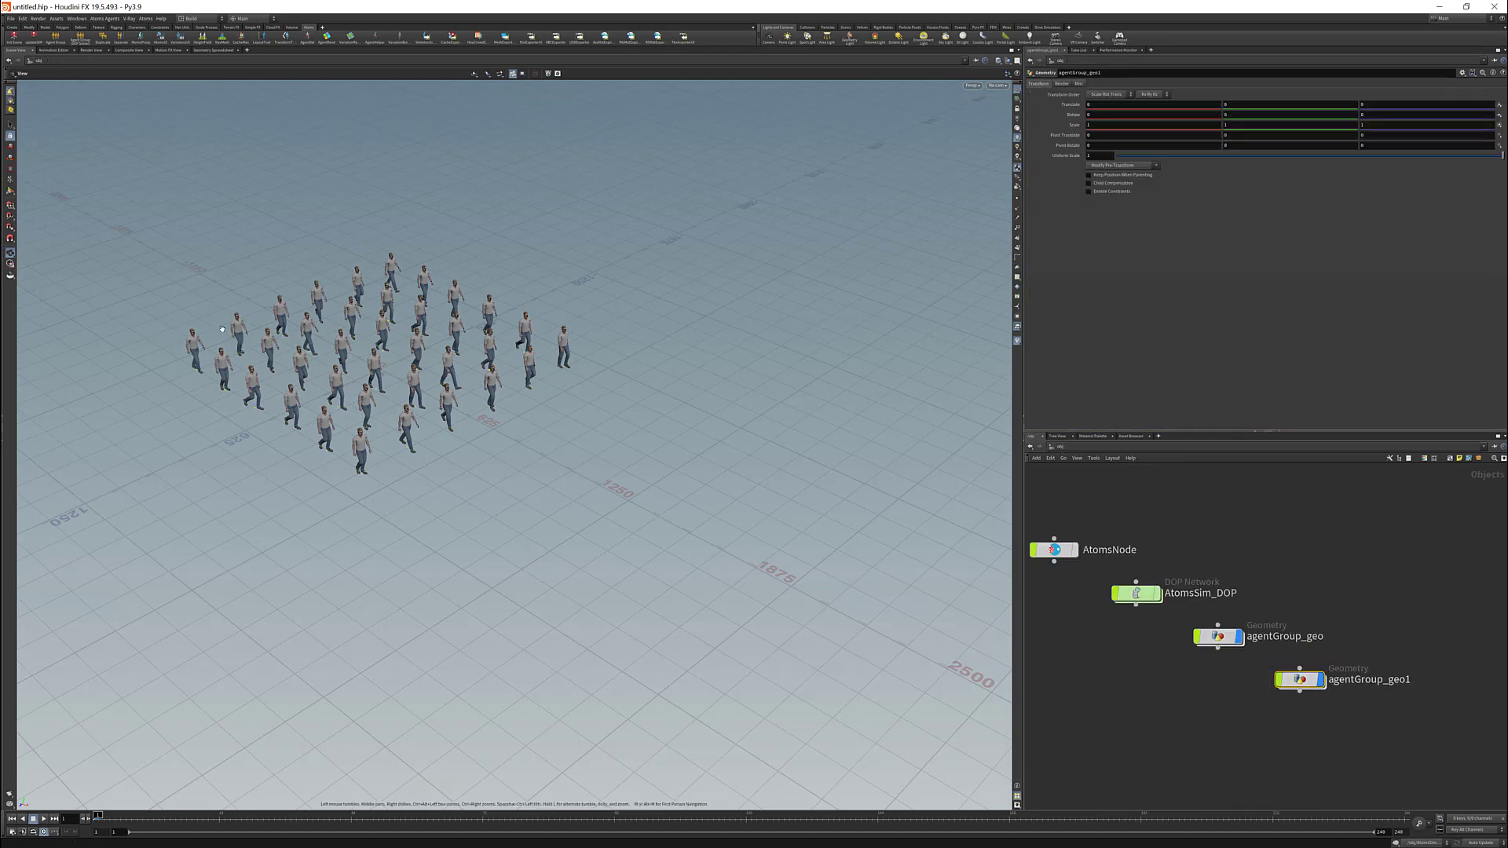
Step: Move the duplicated agent group agentGroup_geo1 along the X axis, well clear of the first crowd
click(11, 147)
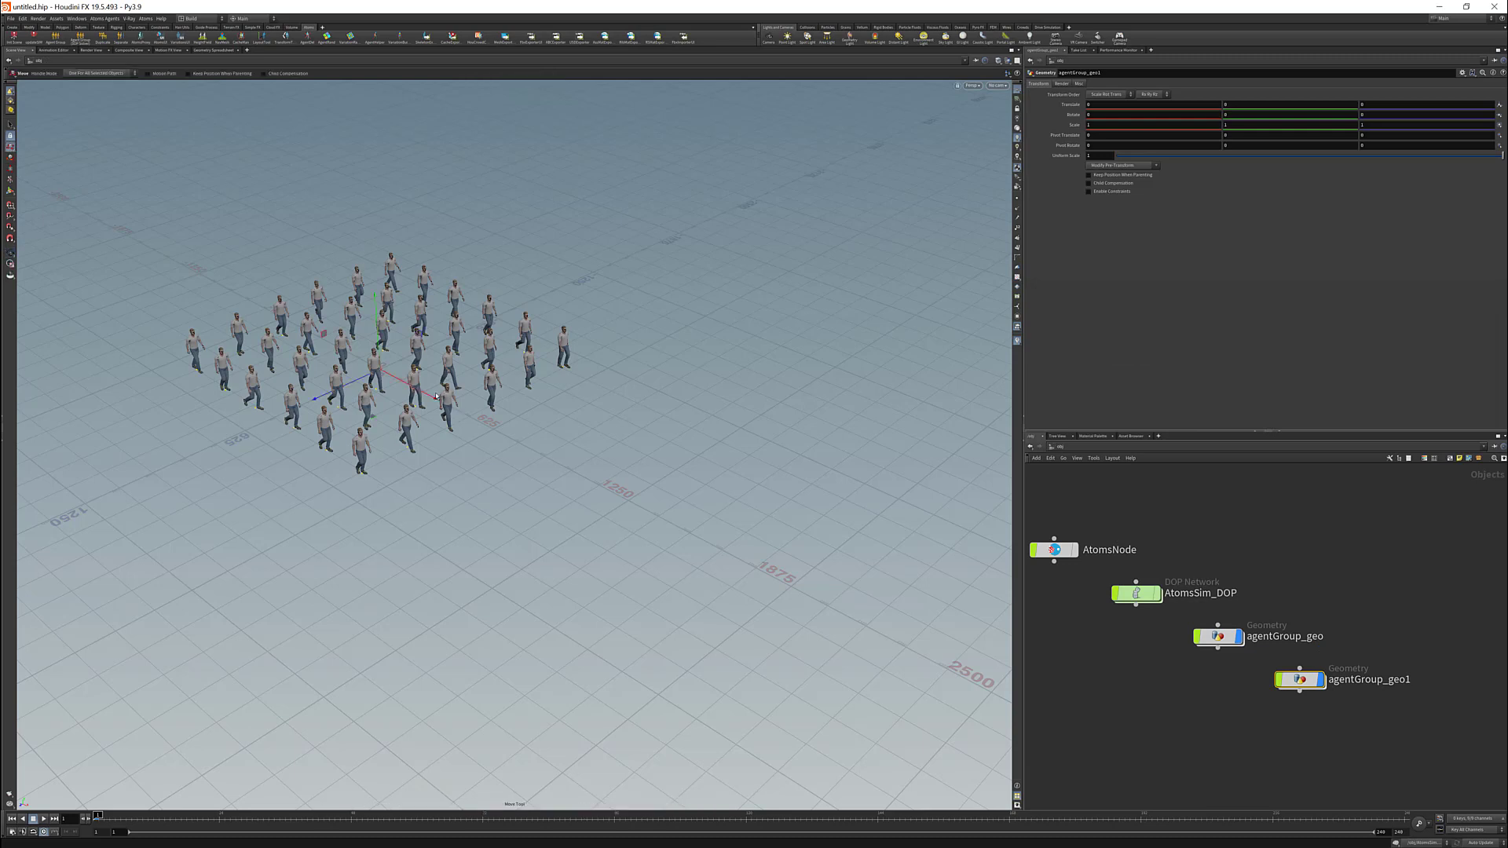
drag(436, 396, 813, 554)
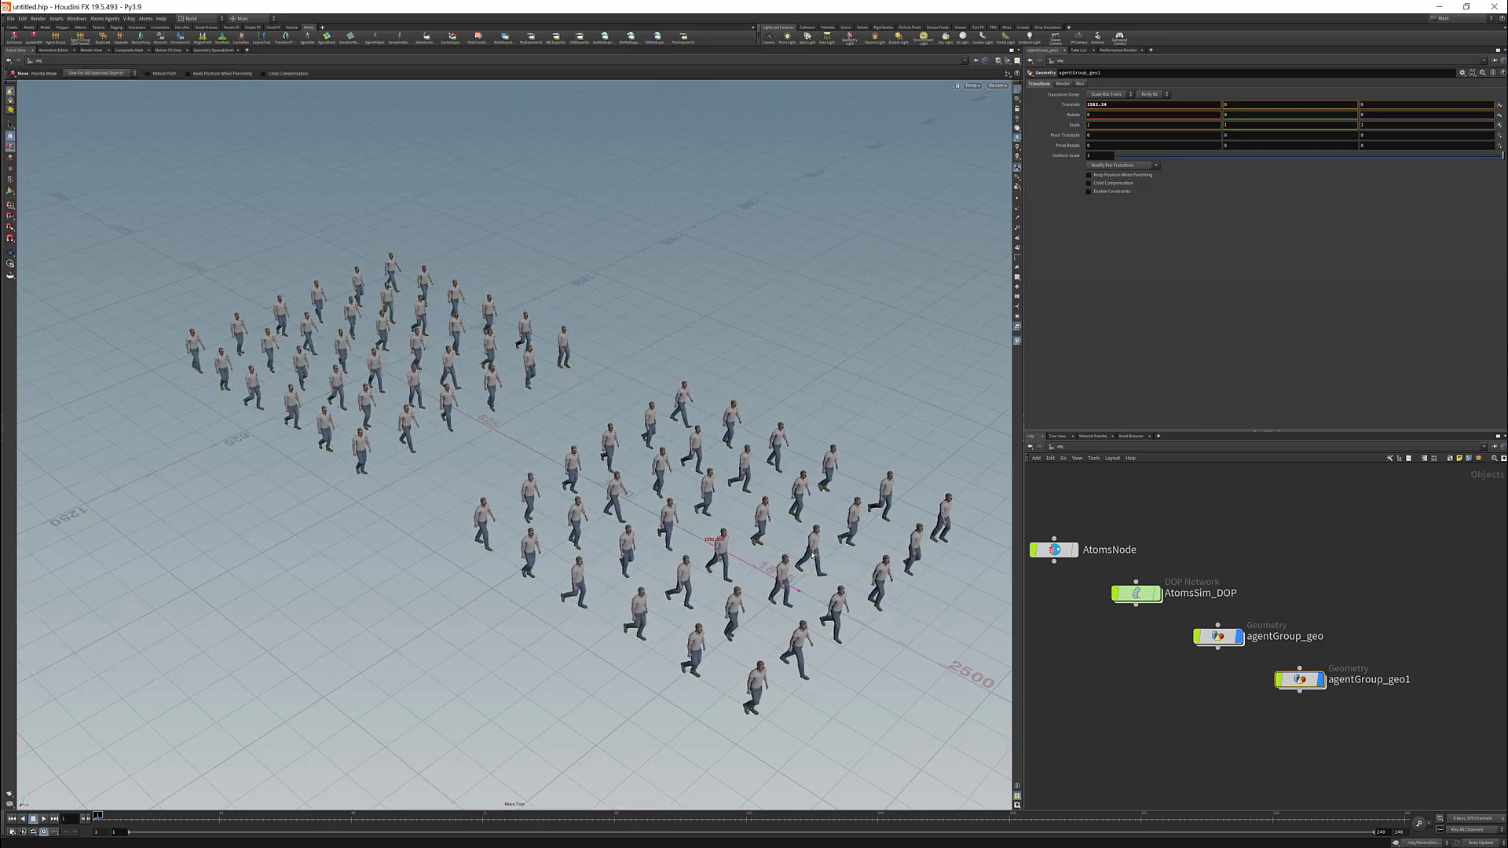
Step: Set the duplicated group's gridLayout direction X to -1, and play the simulation to preview both crowds
double_click(1300, 680)
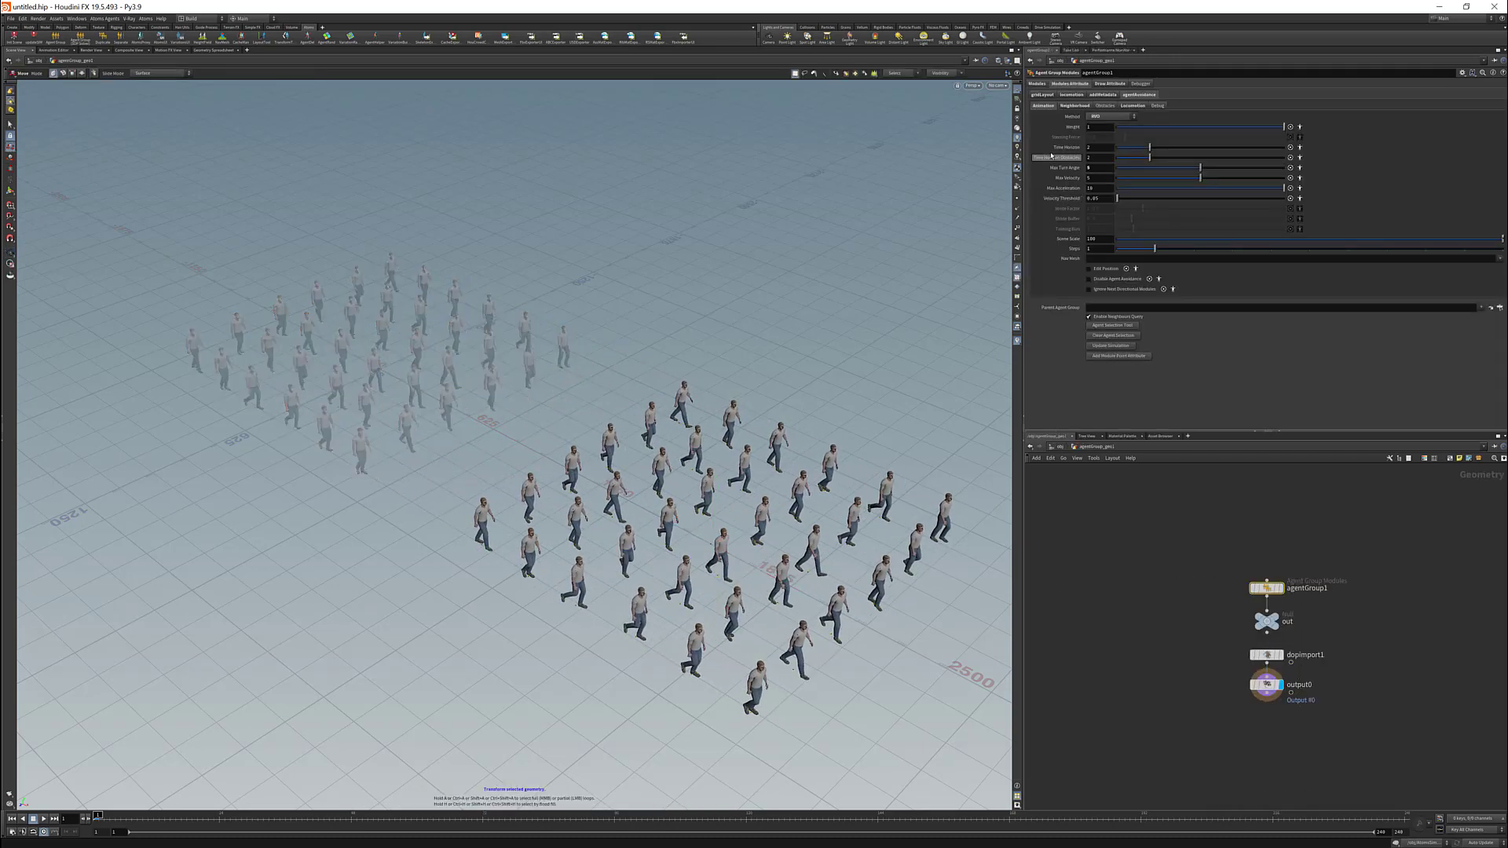
click(1042, 95)
click(1104, 147)
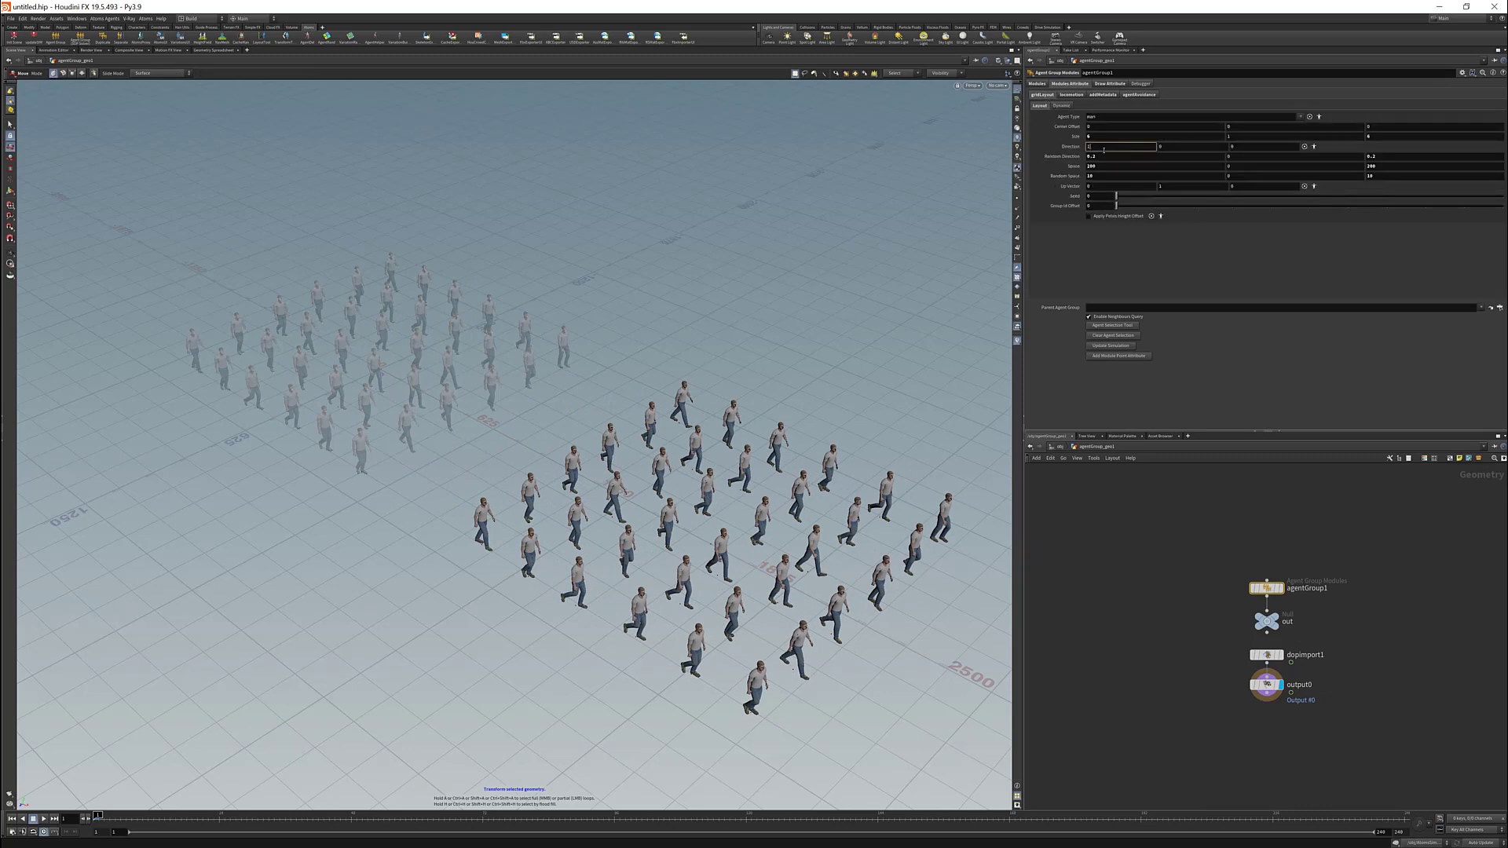
text(-1)
key(Return)
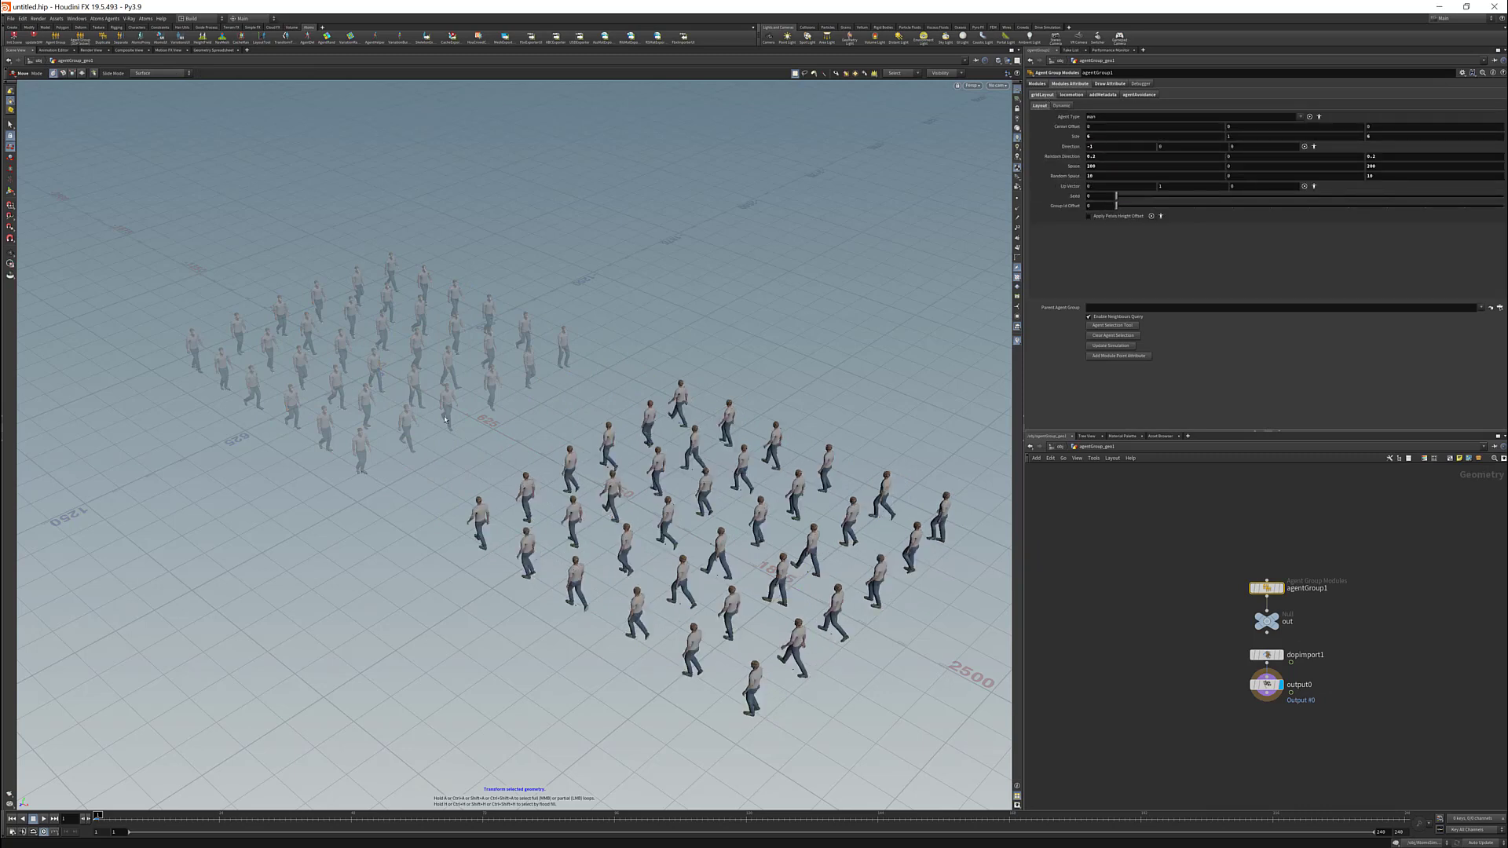
click(50, 818)
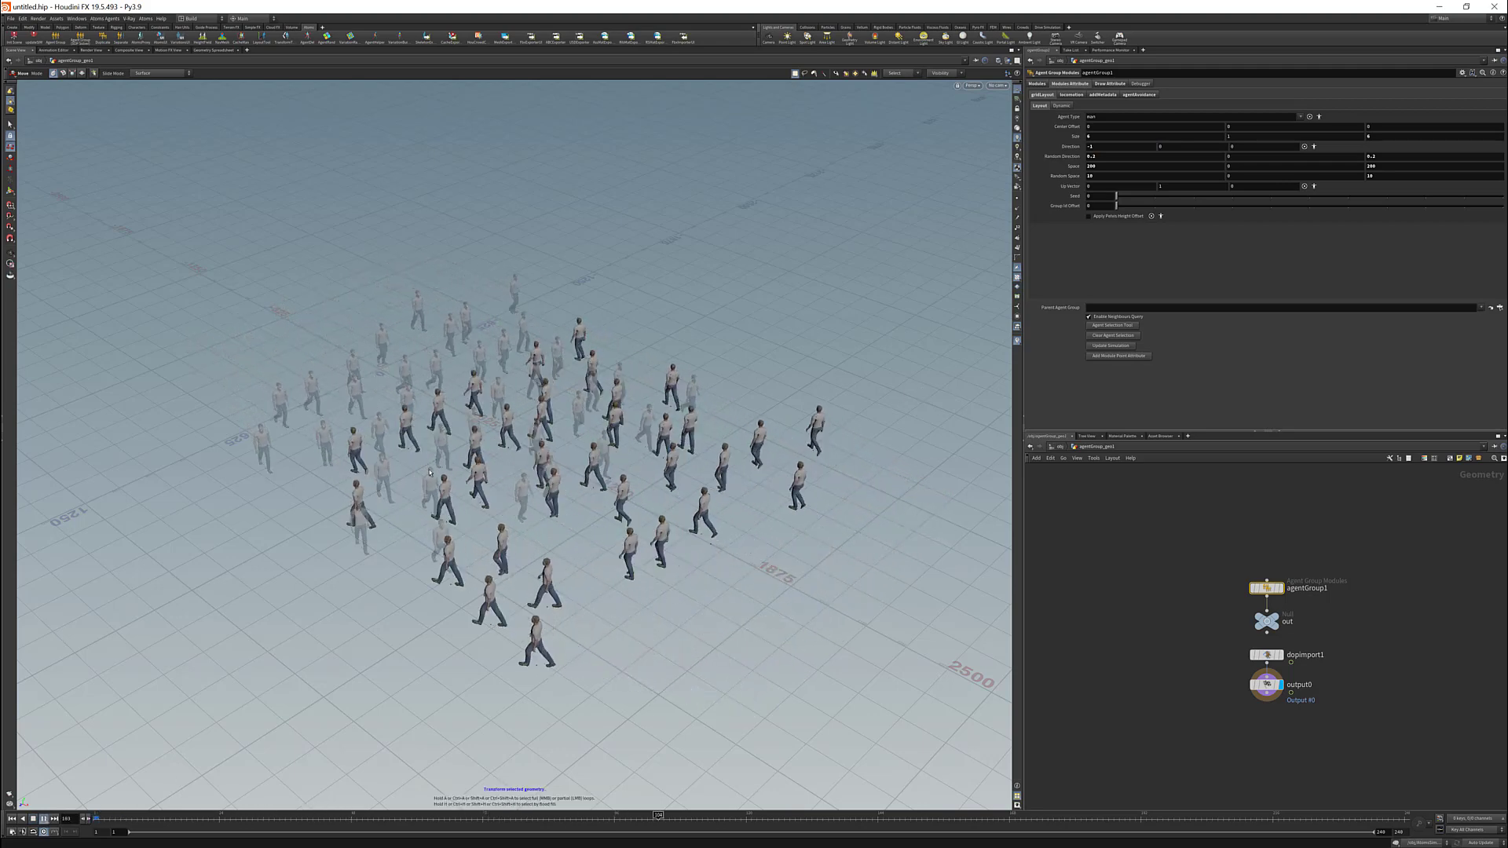
click(32, 821)
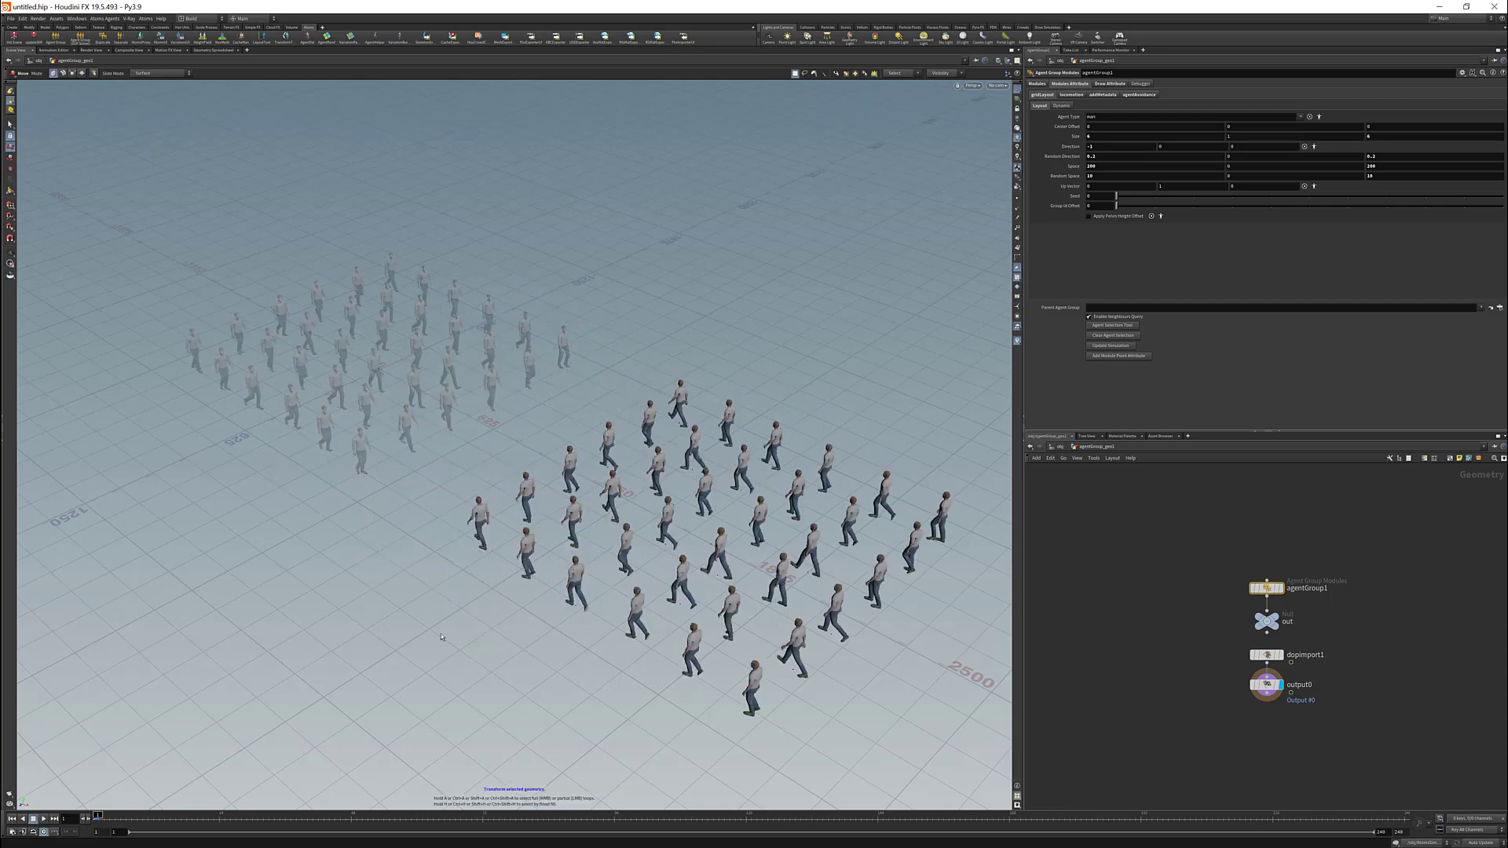
Step: Add agentGroup as an agent group in the agentAvoidance Neighborhood settings of the duplicated group, and return to object level
click(1140, 95)
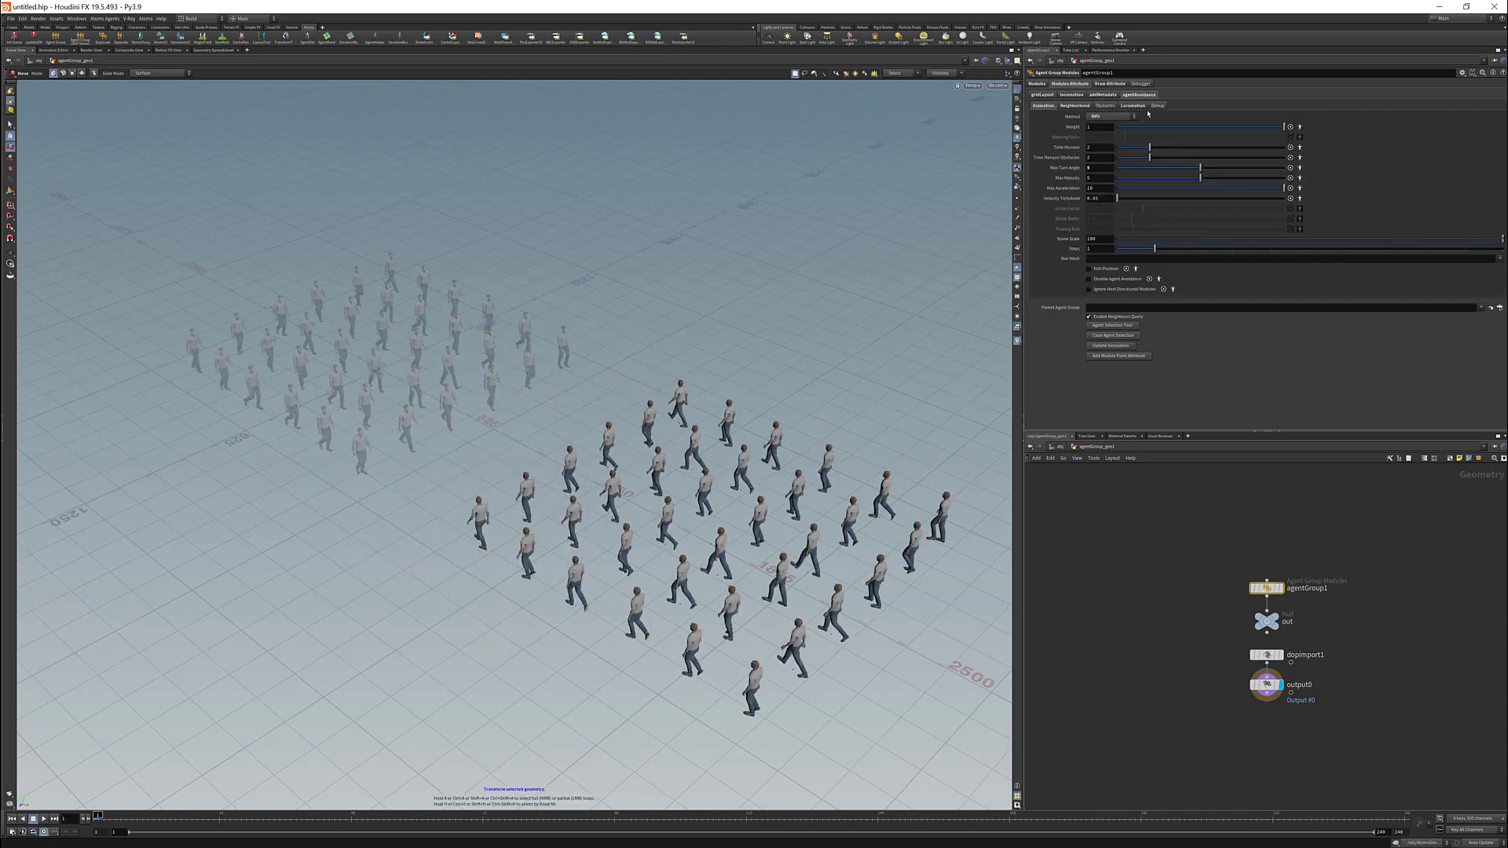
click(1077, 106)
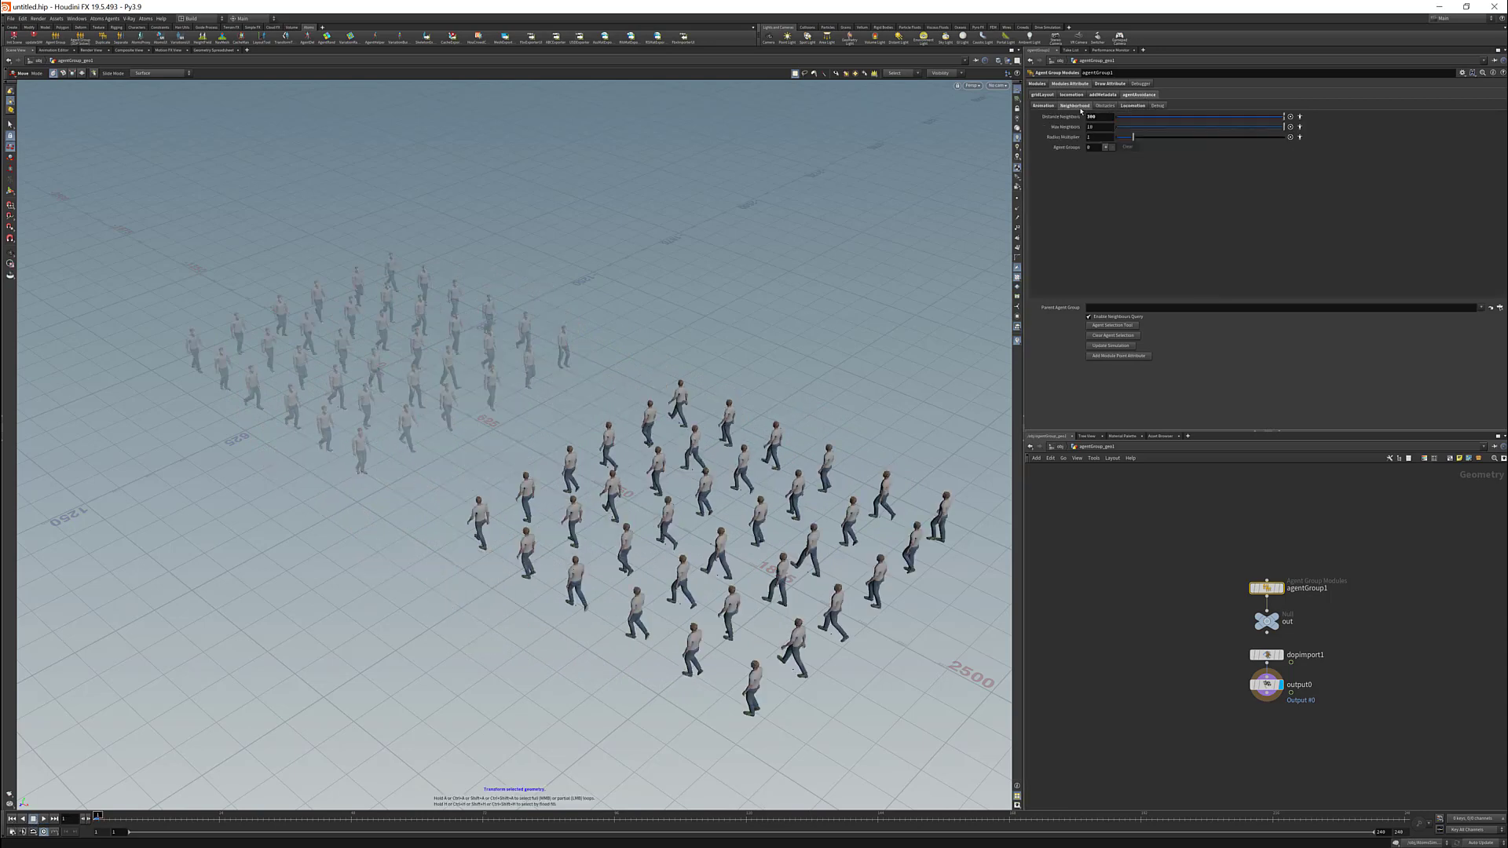
click(1107, 148)
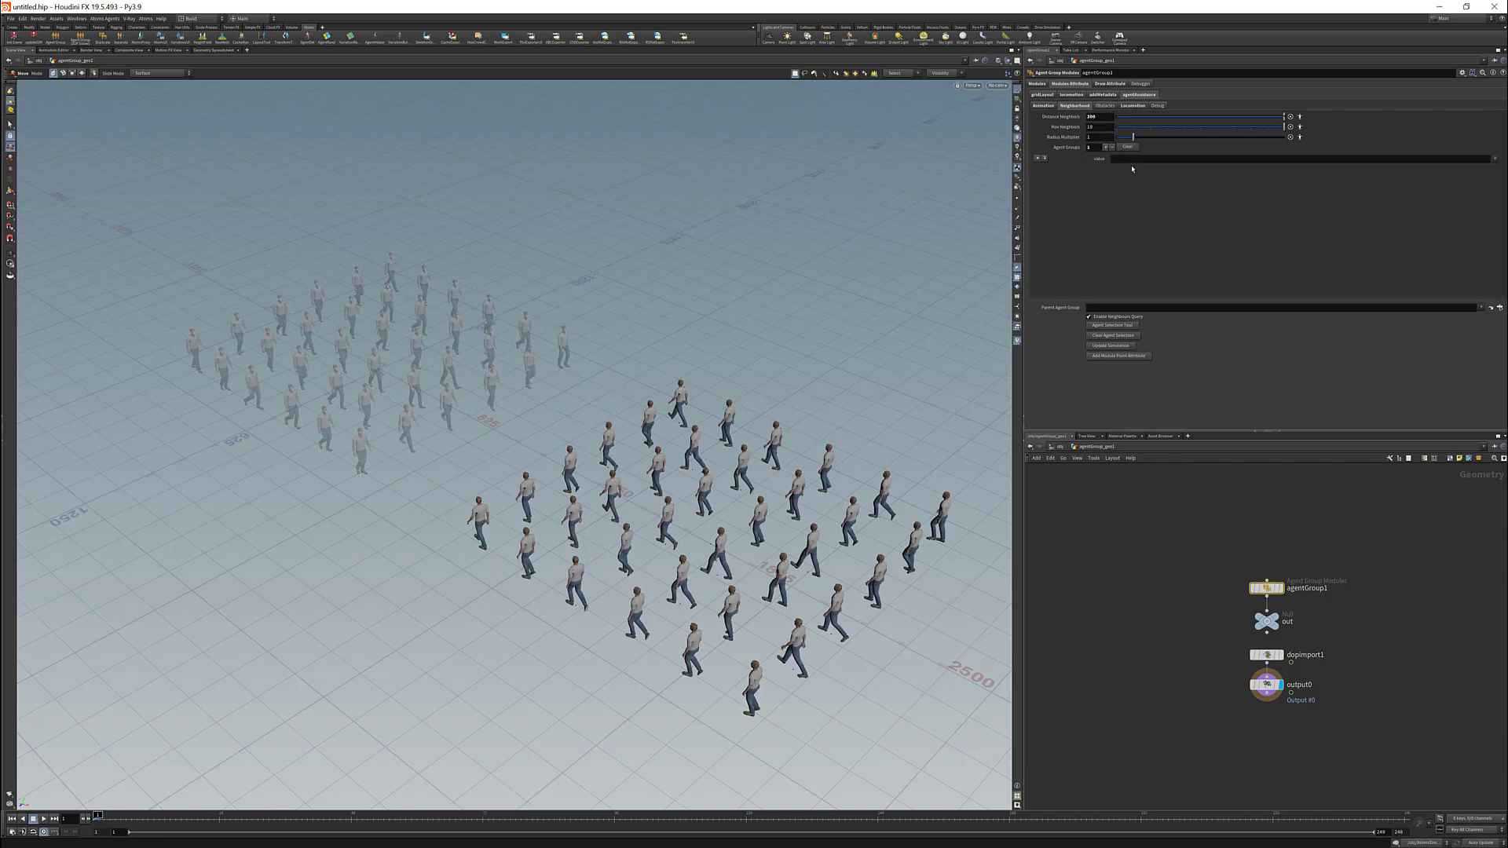
click(1495, 158)
click(1488, 168)
click(1060, 446)
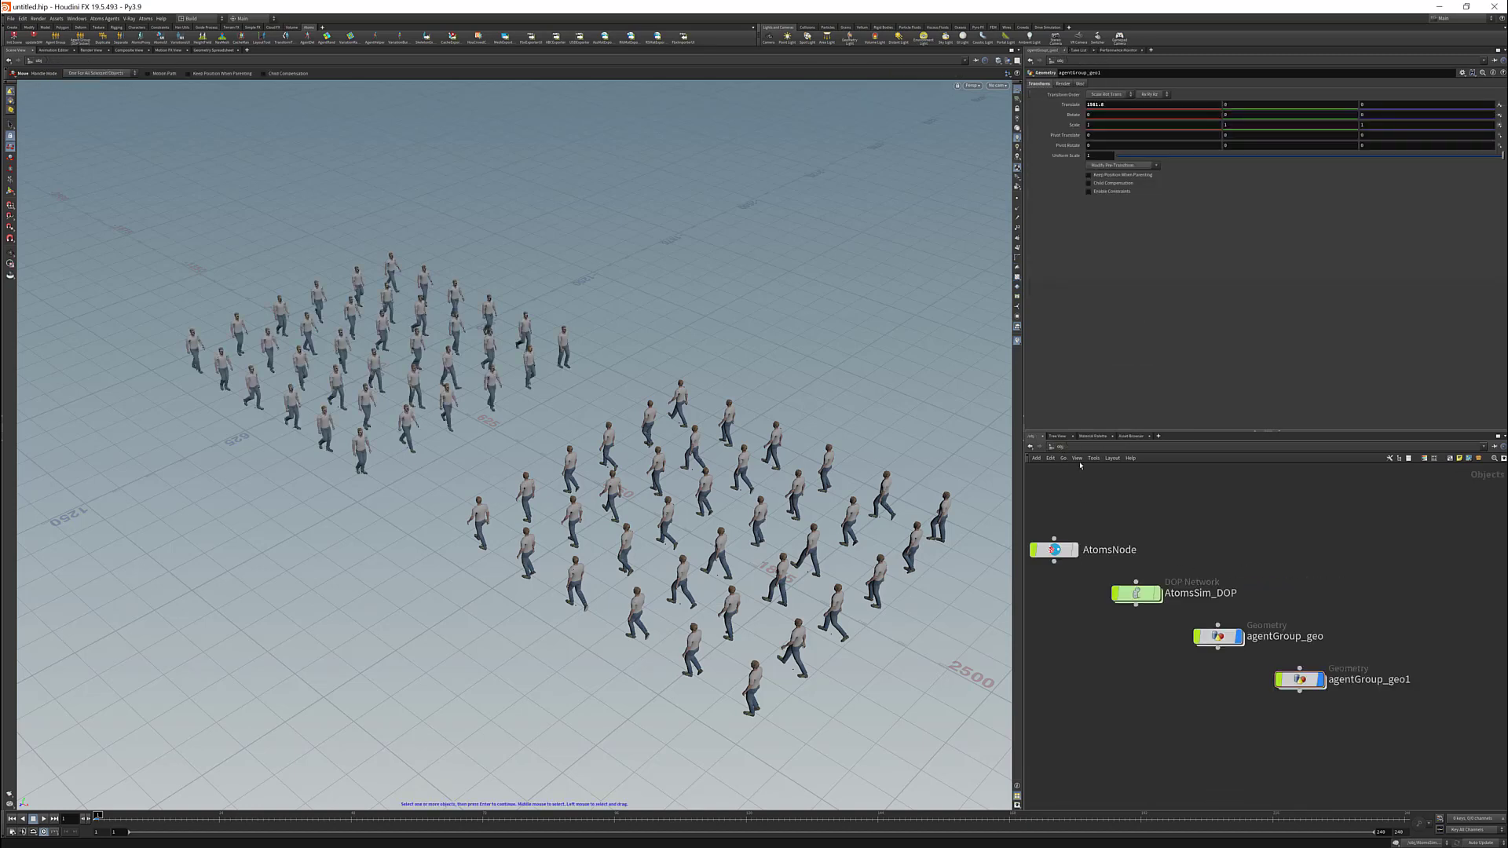
Step: Add agentGroup1 as an agent group in the first group's agentAvoidance Neighborhood settings, and return to object level
double_click(1197, 633)
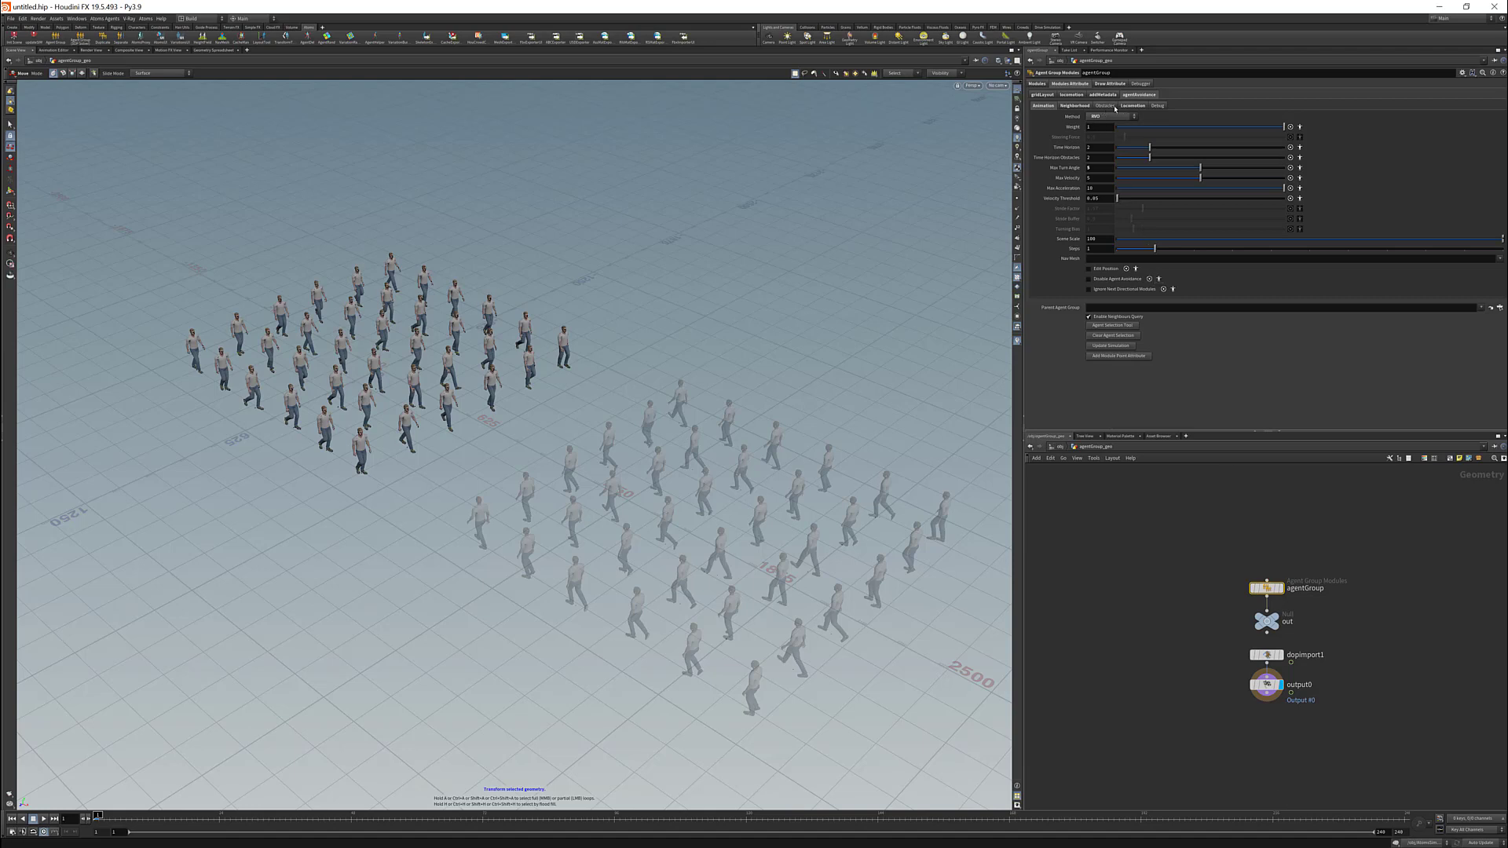
click(1075, 105)
click(1106, 147)
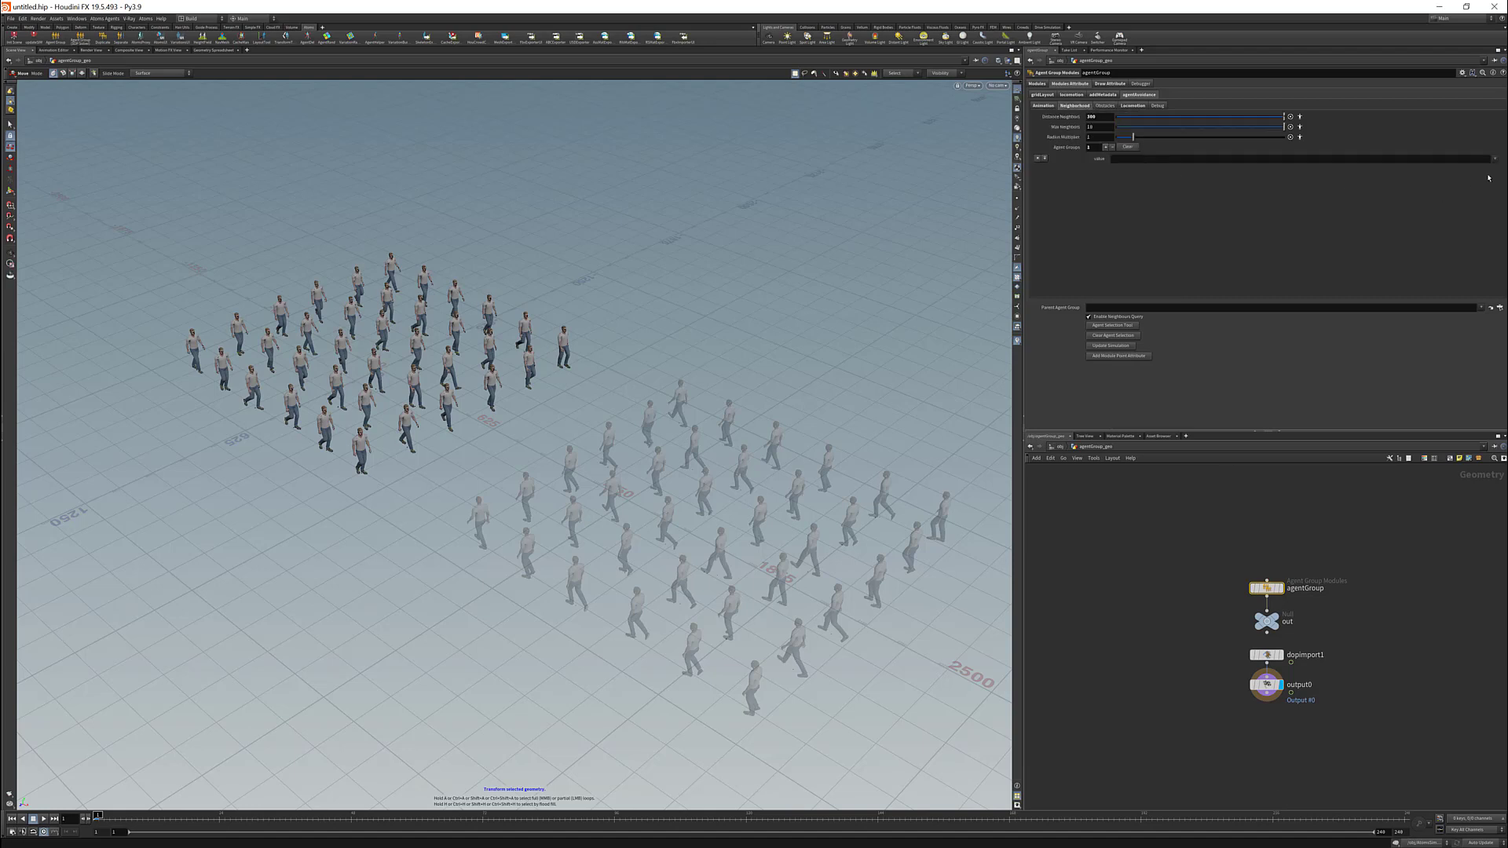
click(1496, 159)
click(1480, 170)
key(u)
Step: Extend the timeline's end frame to 500 and play the simulation to examine how the two crowds avoid each other
click(44, 819)
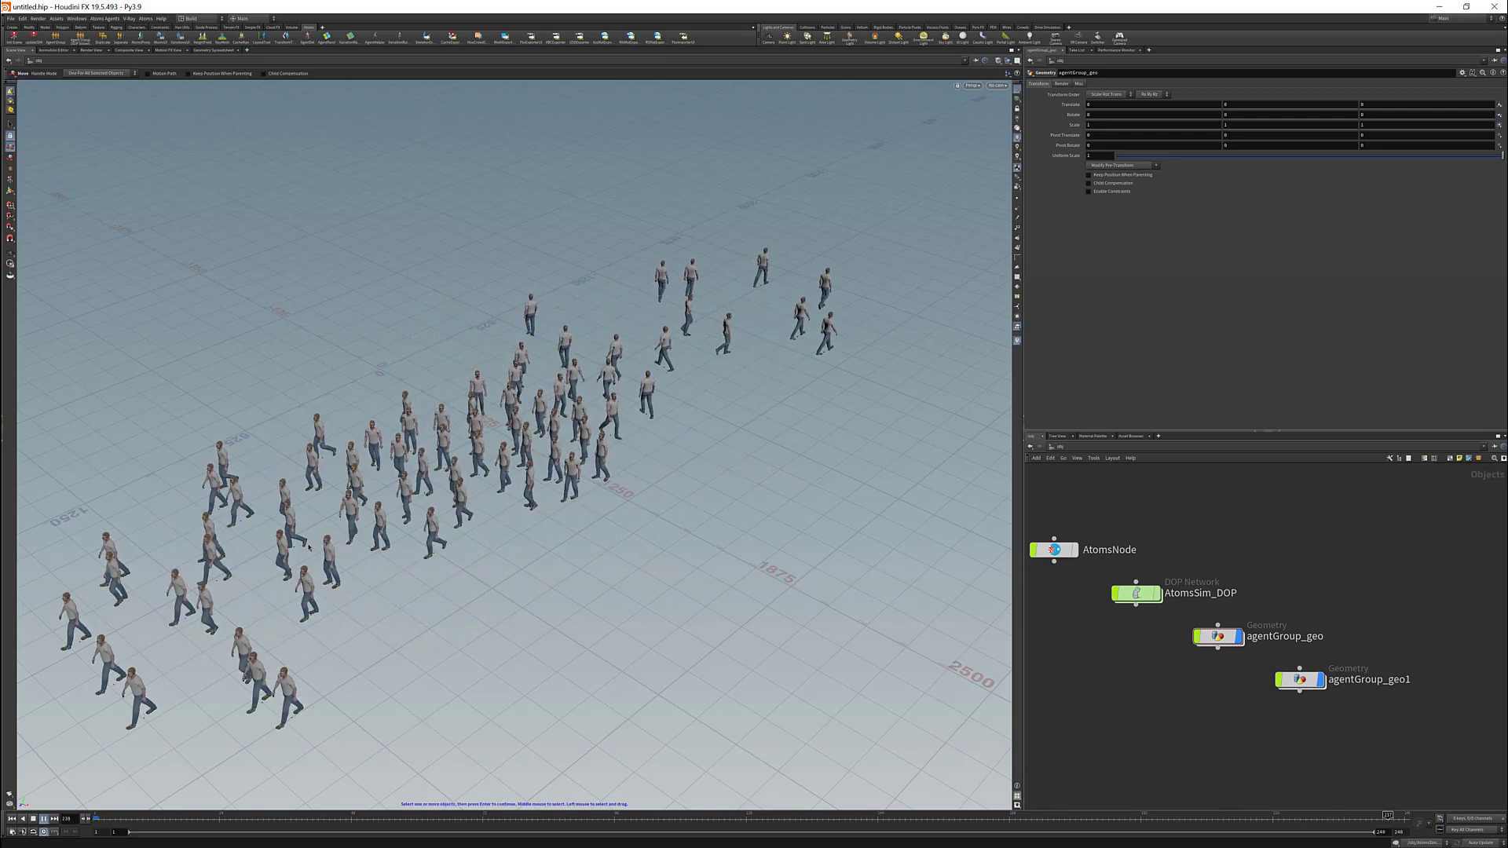
click(43, 818)
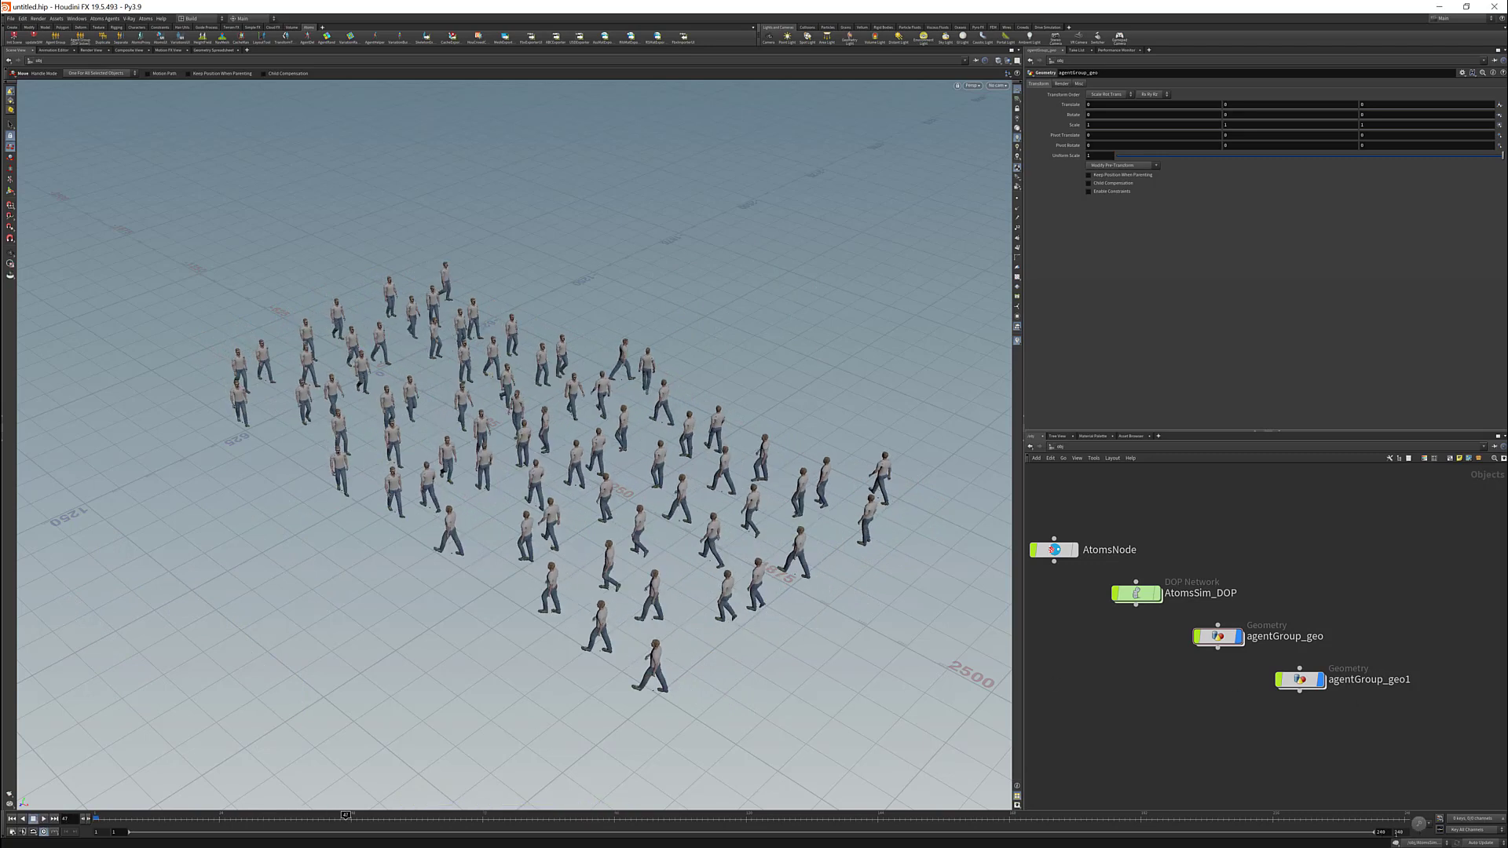
drag(1396, 834, 1407, 832)
text(500)
key(Return)
click(45, 819)
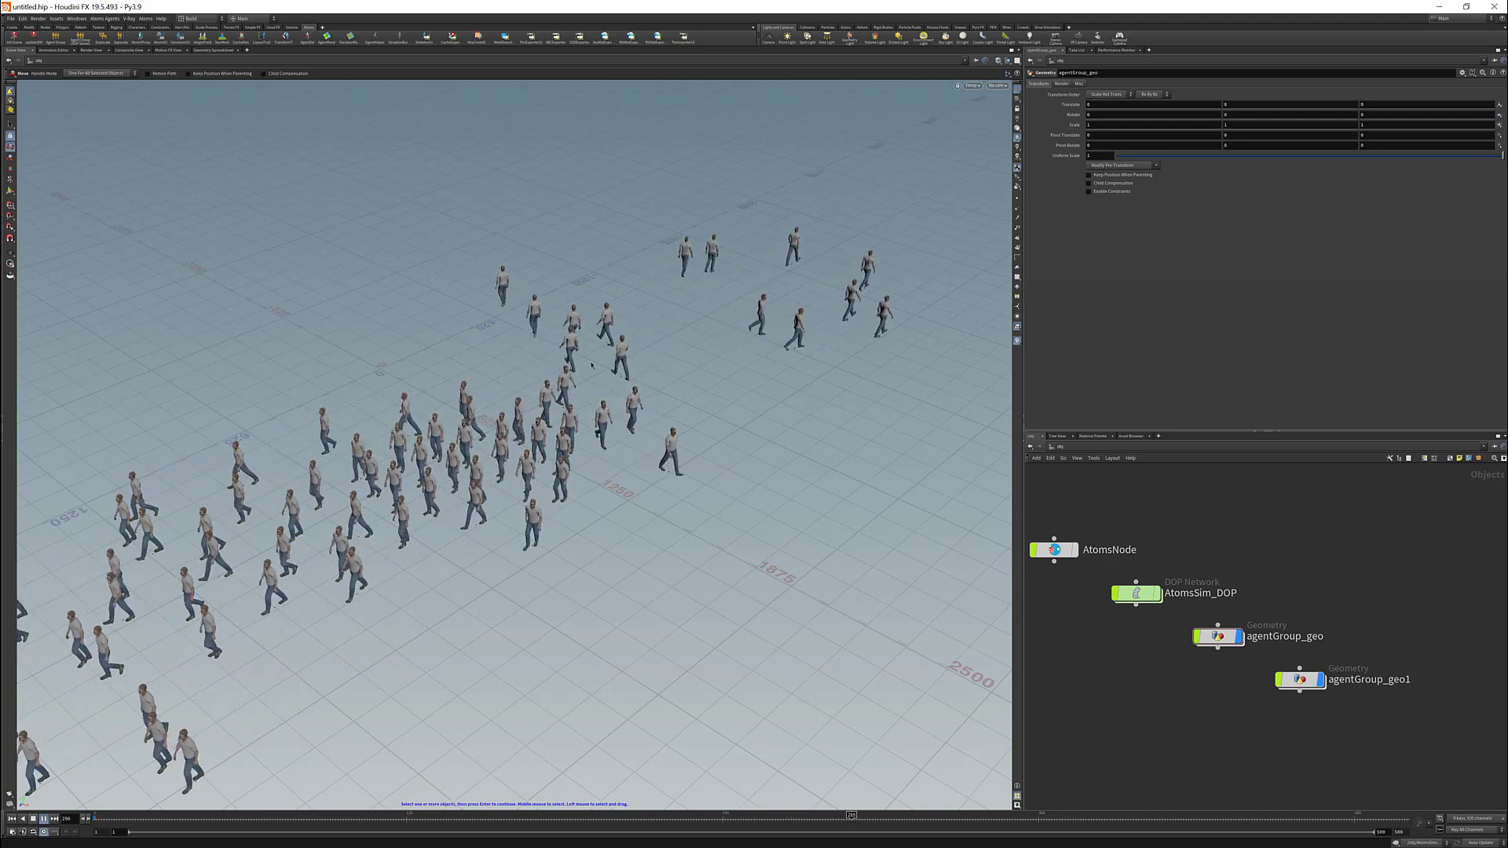
click(11, 820)
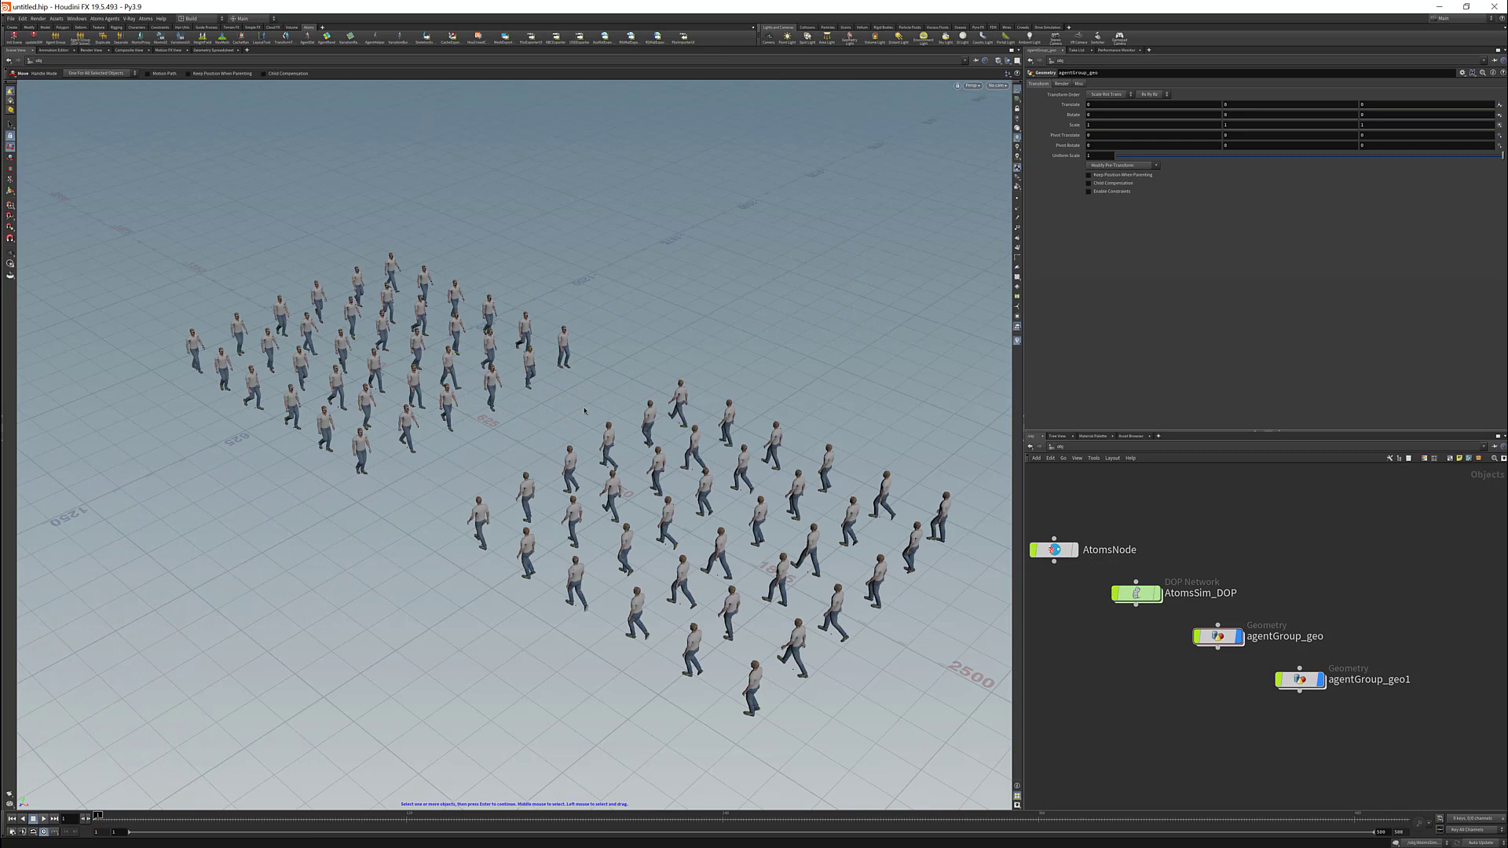
Step: Set the agentAvoidance Max Turn Angle to 1 for the duplicated group agentGroup1
double_click(1319, 676)
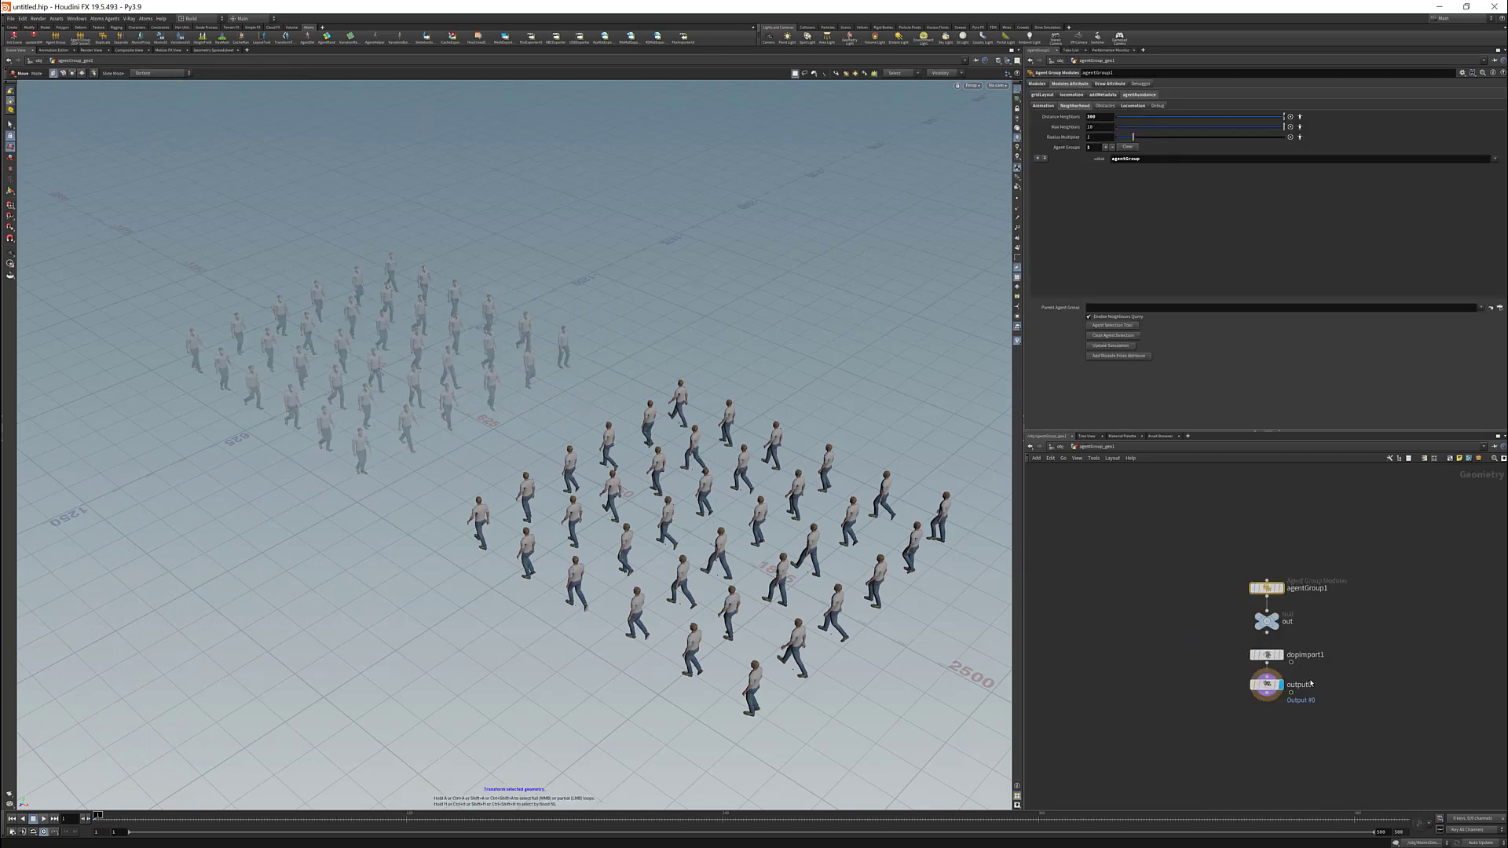
click(1047, 105)
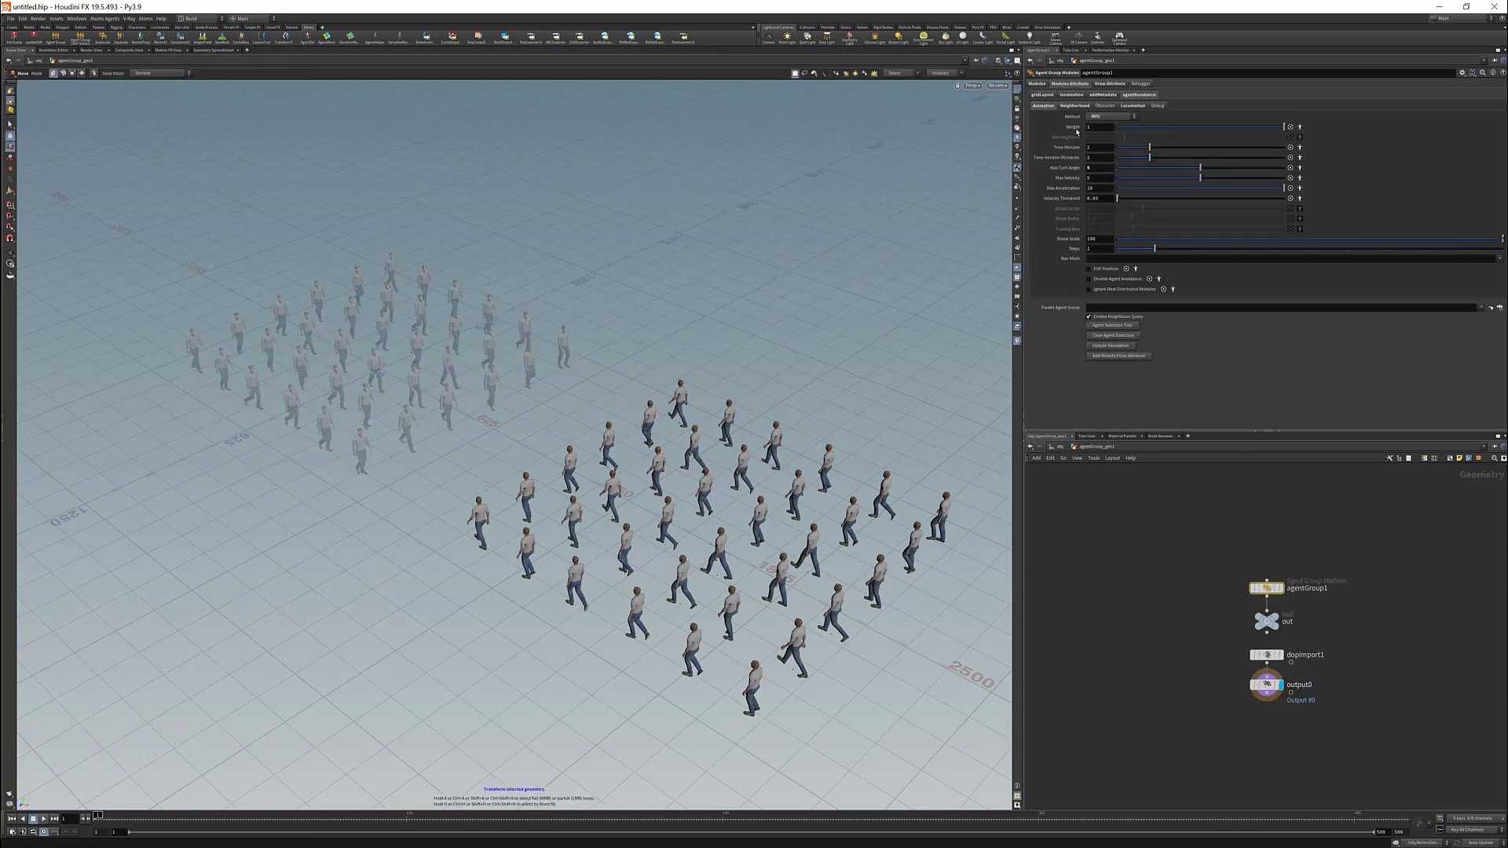
double_click(1100, 169)
text(1)
key(Tab)
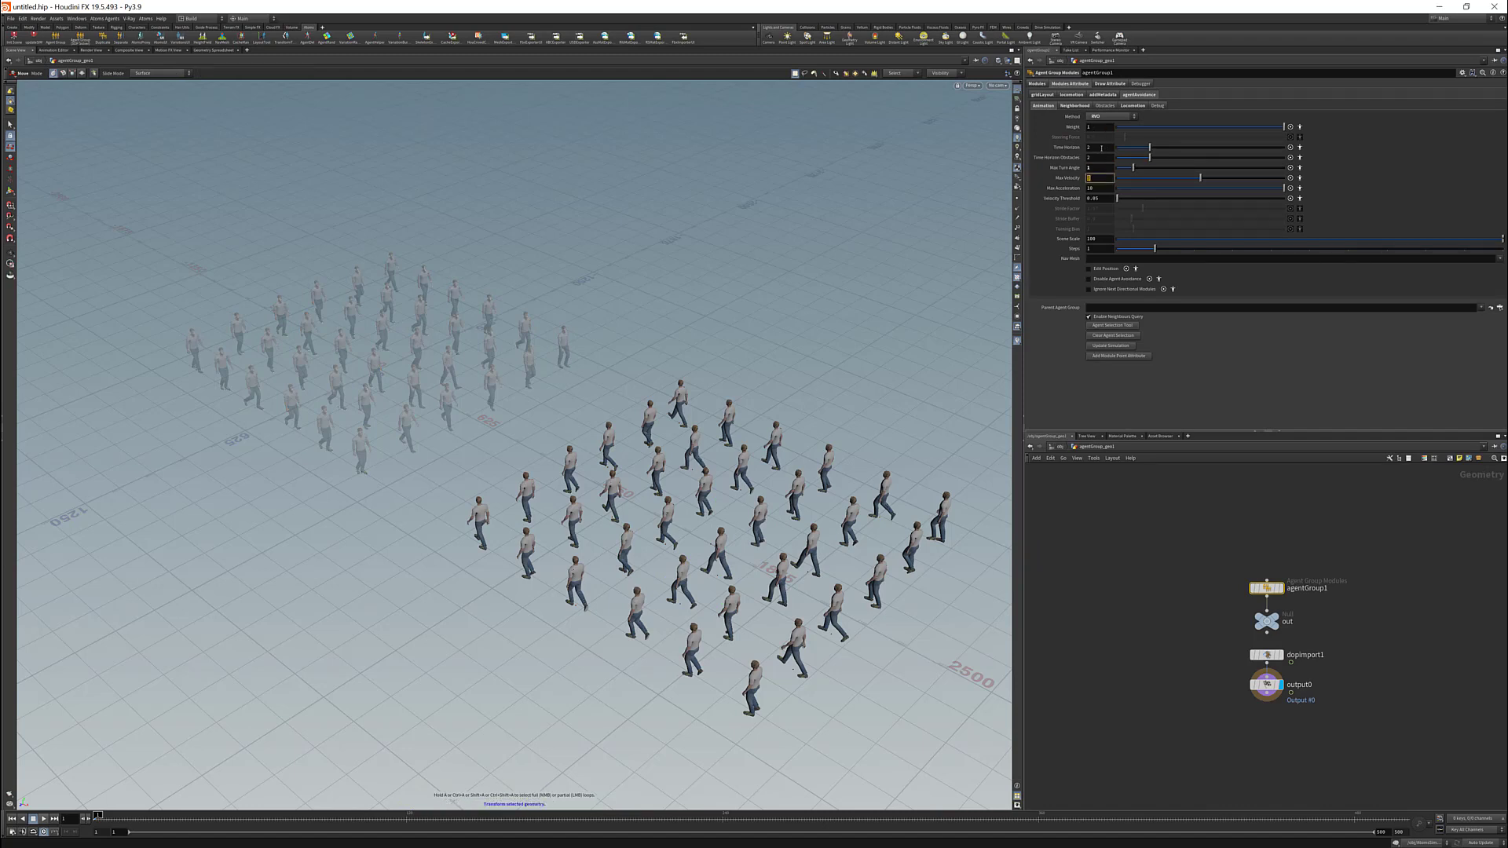
Step: Set the agentAvoidance Max Turn Angle to 1 for the first group agentGroup and return to object level
click(1059, 447)
double_click(1223, 640)
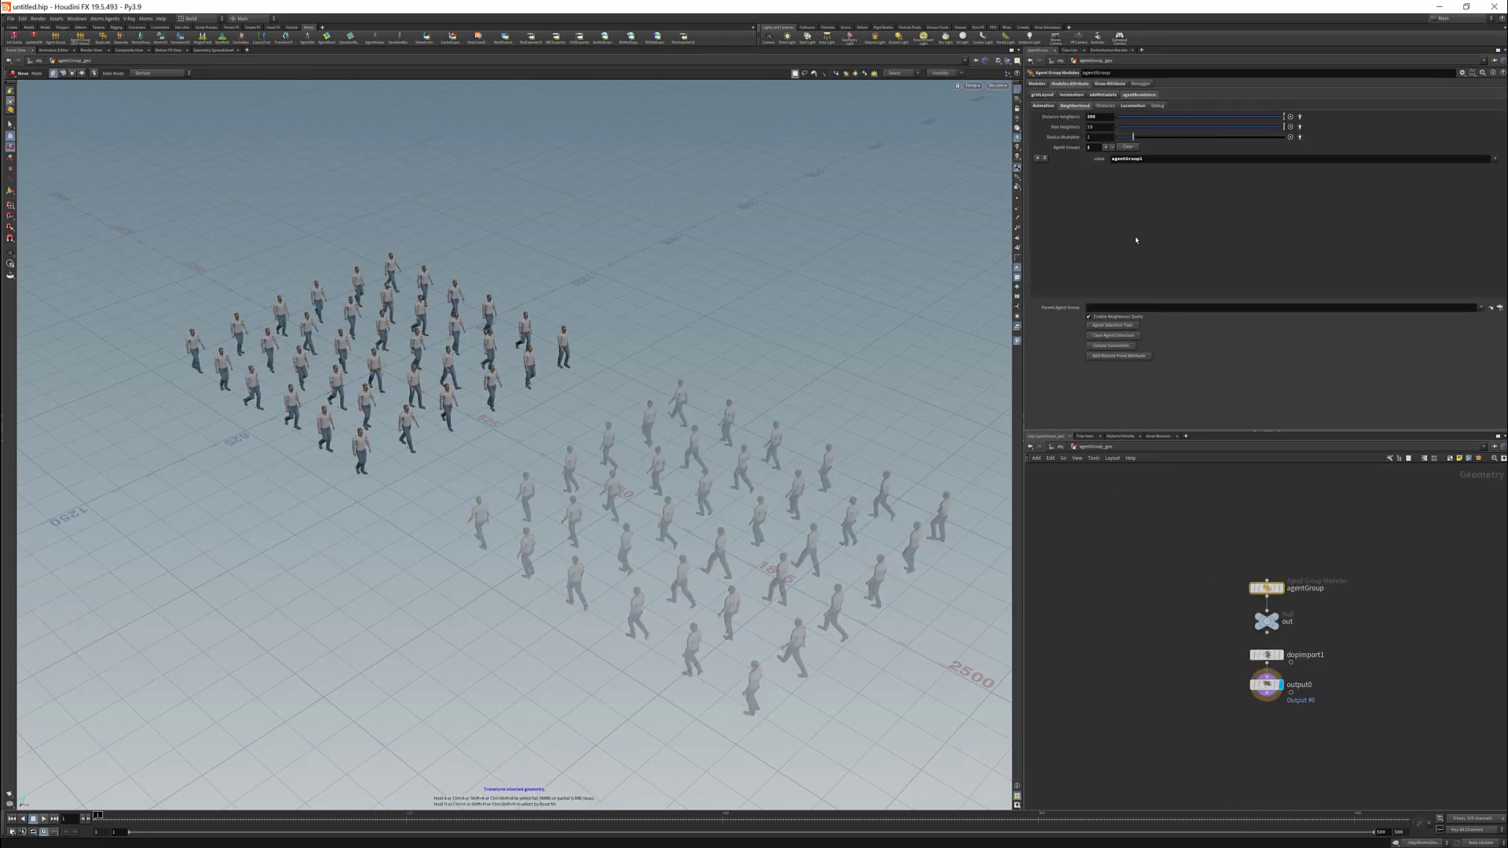
click(1044, 105)
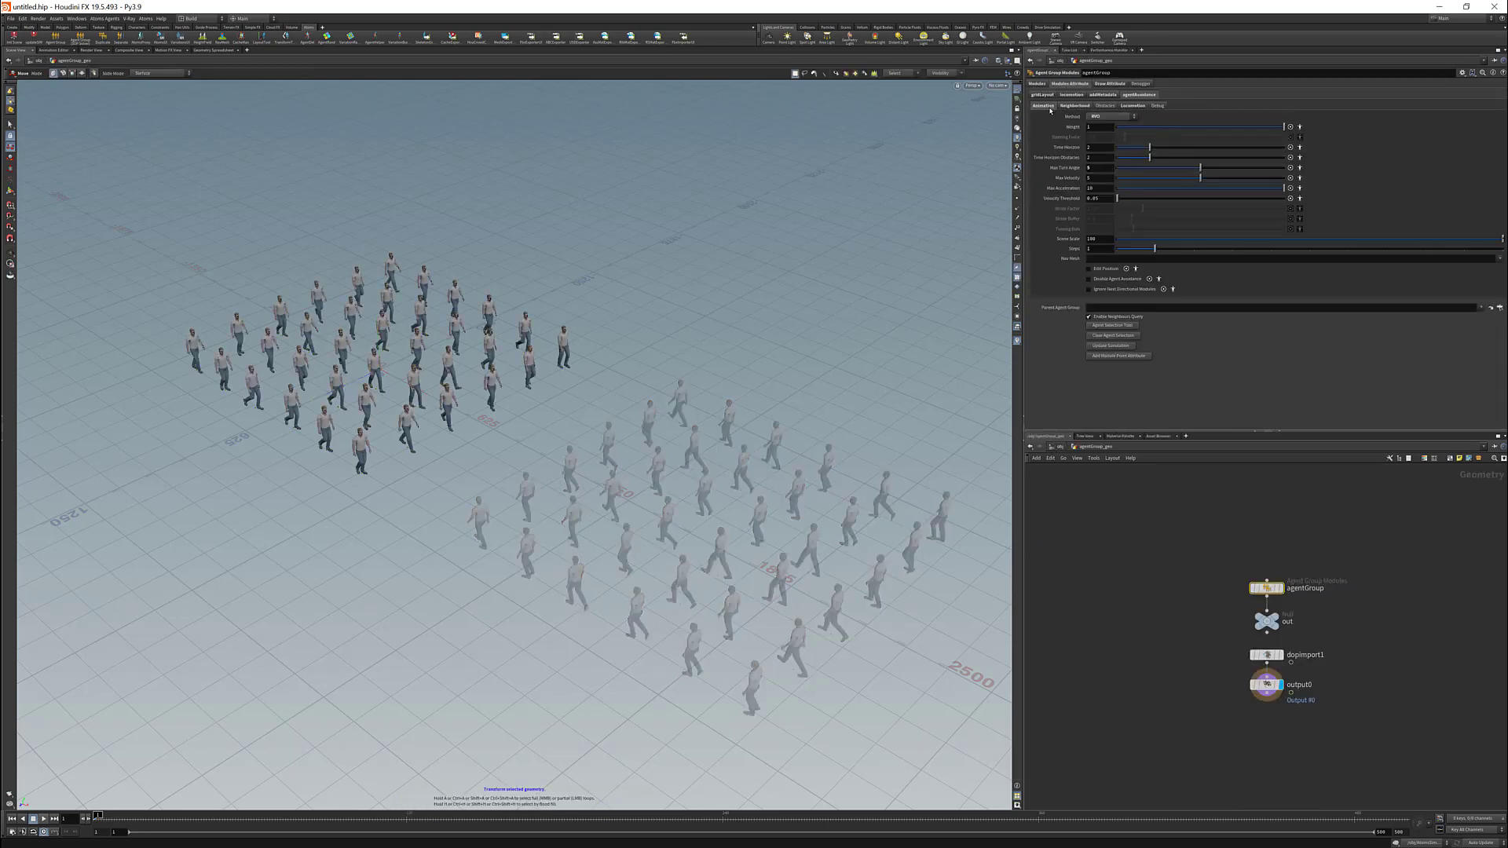
double_click(1095, 167)
text(1)
key(Tab)
key(u)
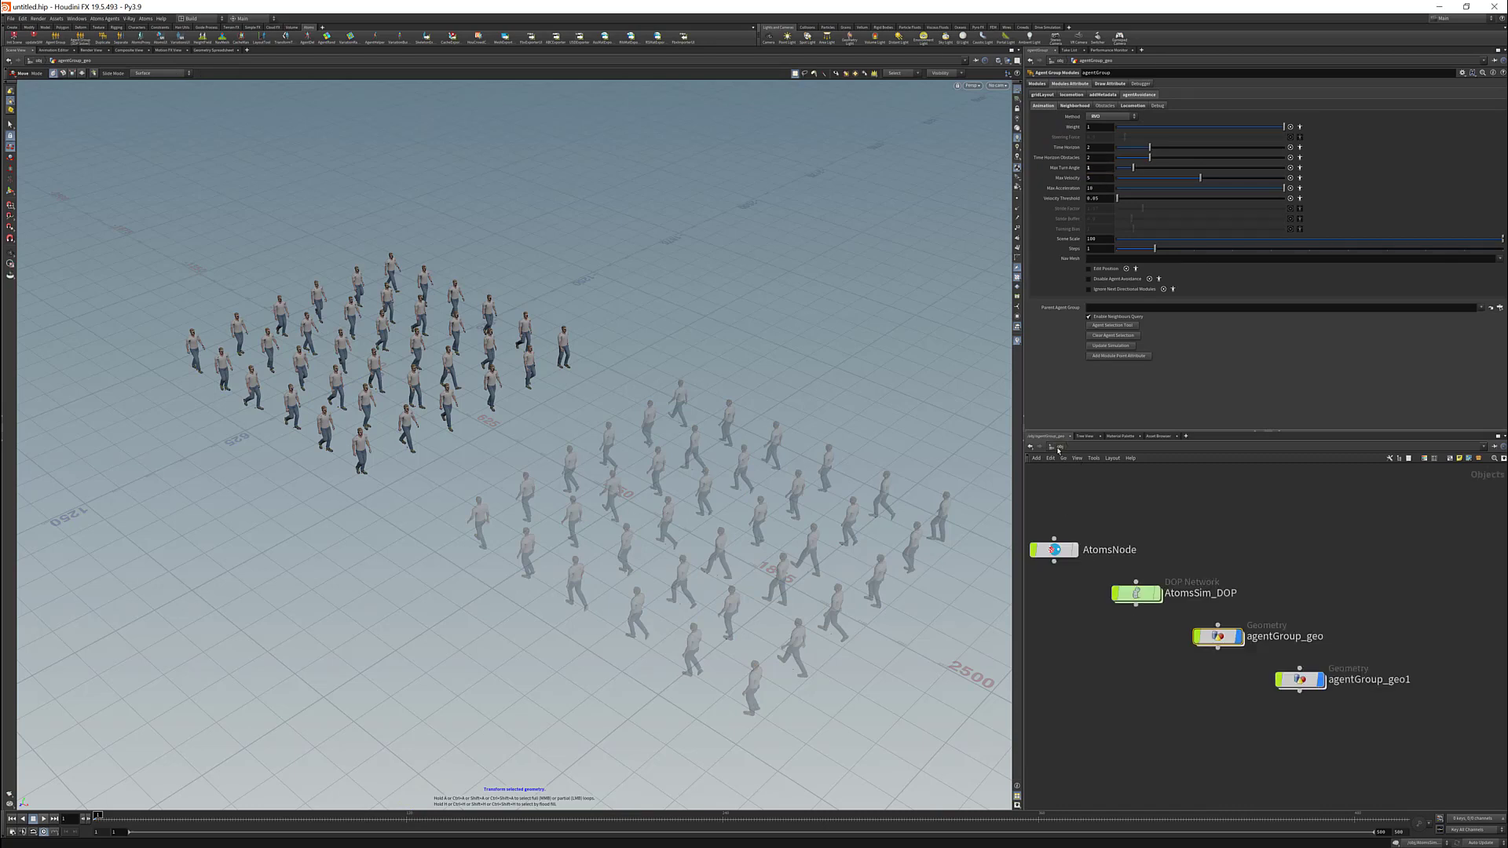
Step: Play the simulation to examine the crowds with the reduced turn angle, and rewind to the first frame
click(43, 819)
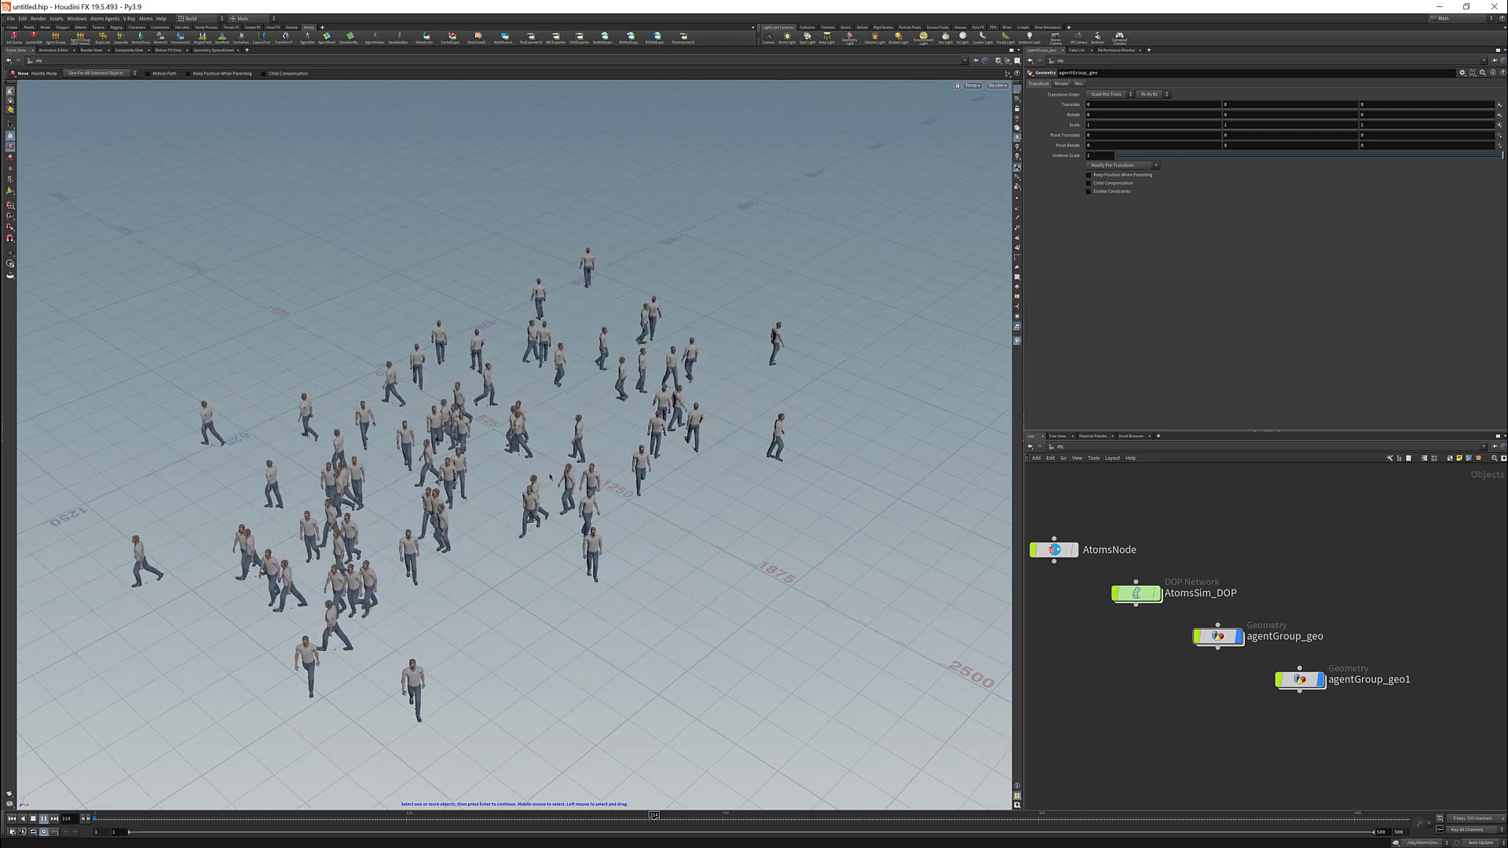
click(33, 819)
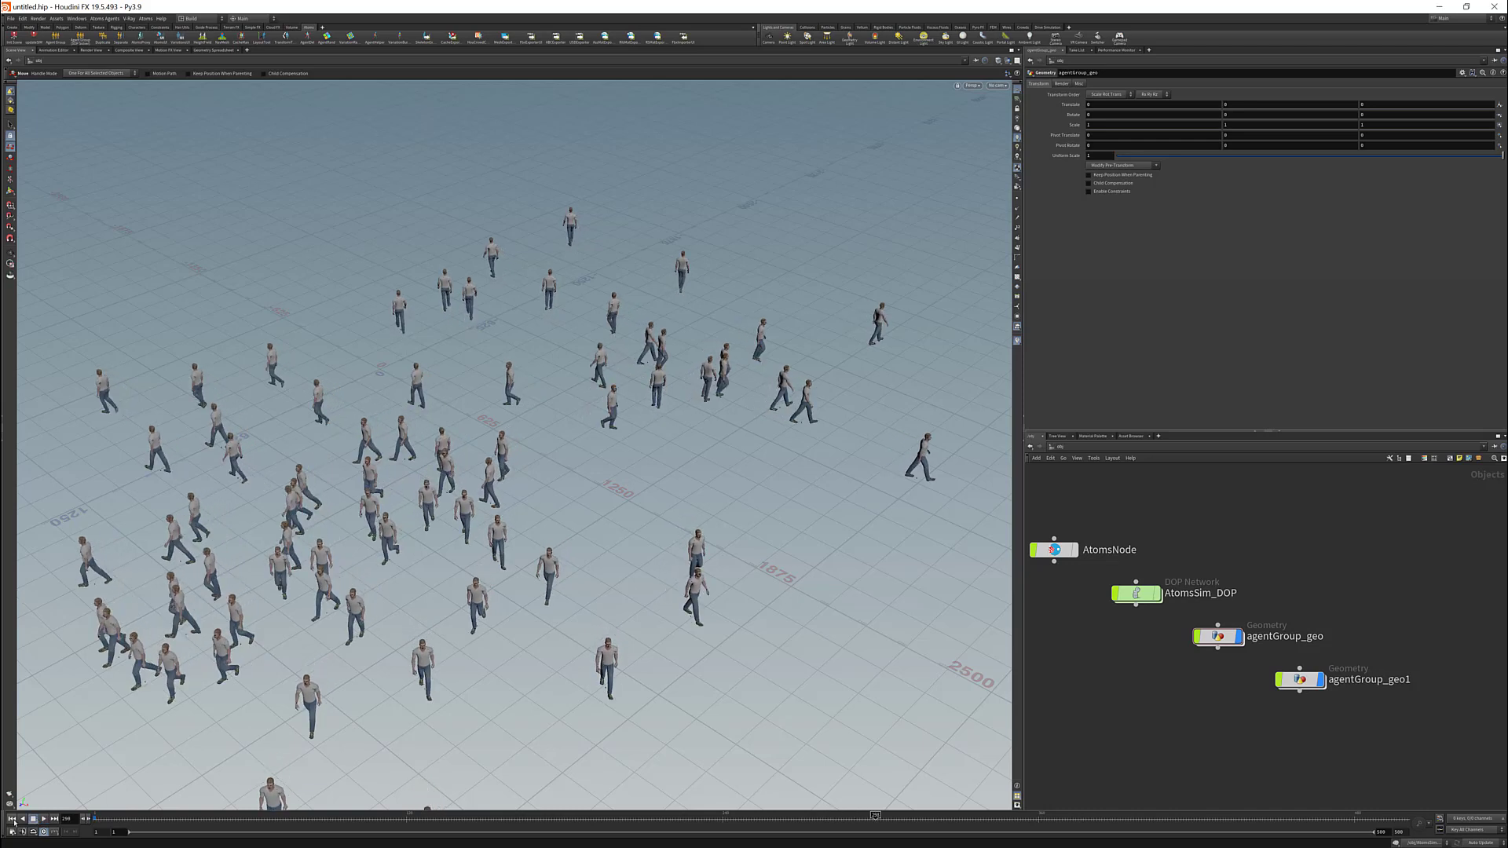
click(11, 819)
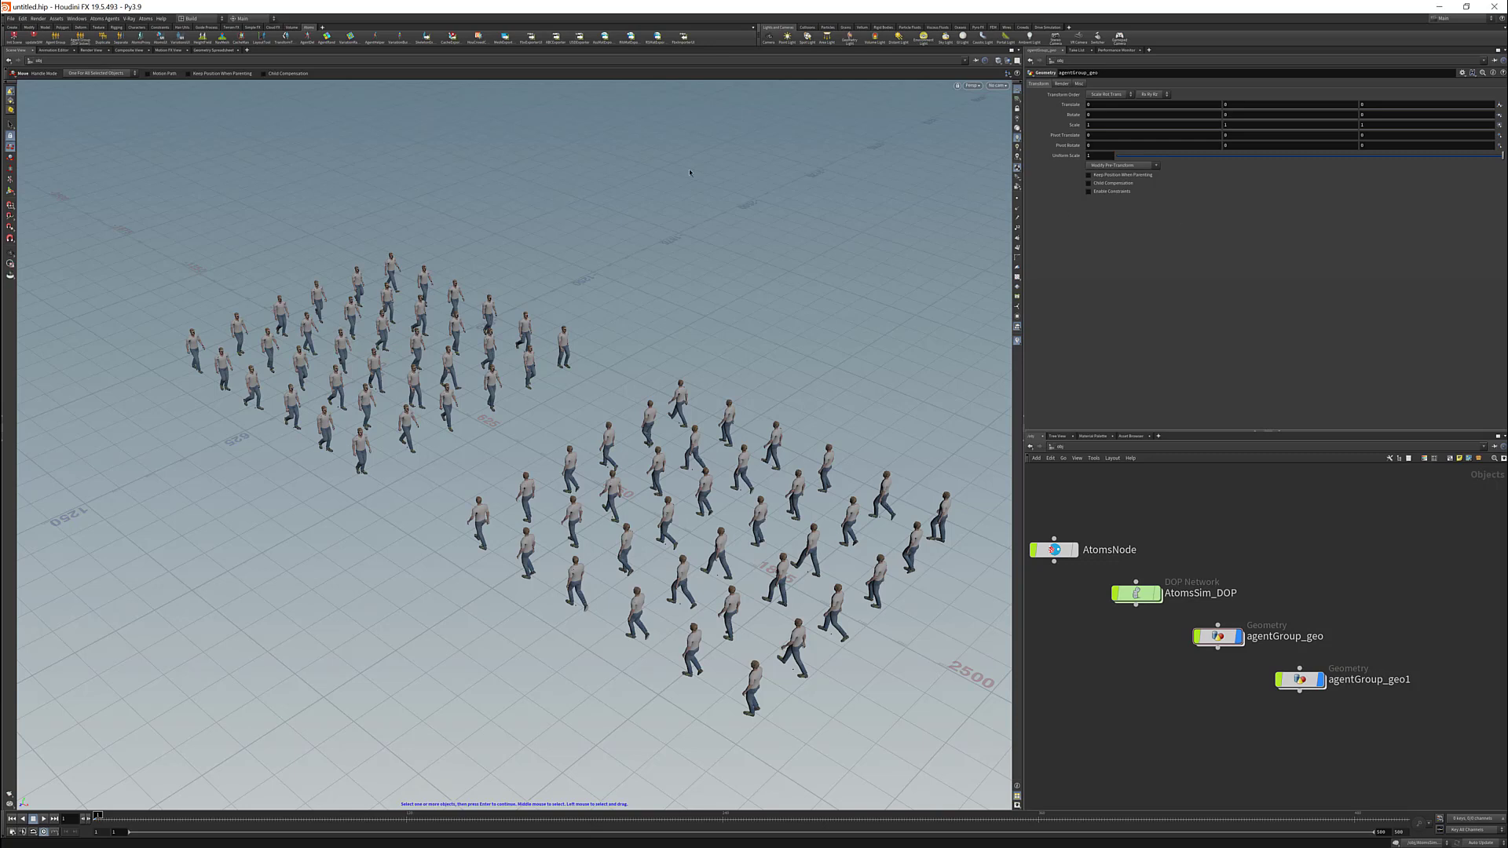
Step: Start the Atoms Cache Exporter and add both agentGroup and agentGroup1 to the export list
click(105, 19)
mouse_move(147, 19)
mouse_move(160, 54)
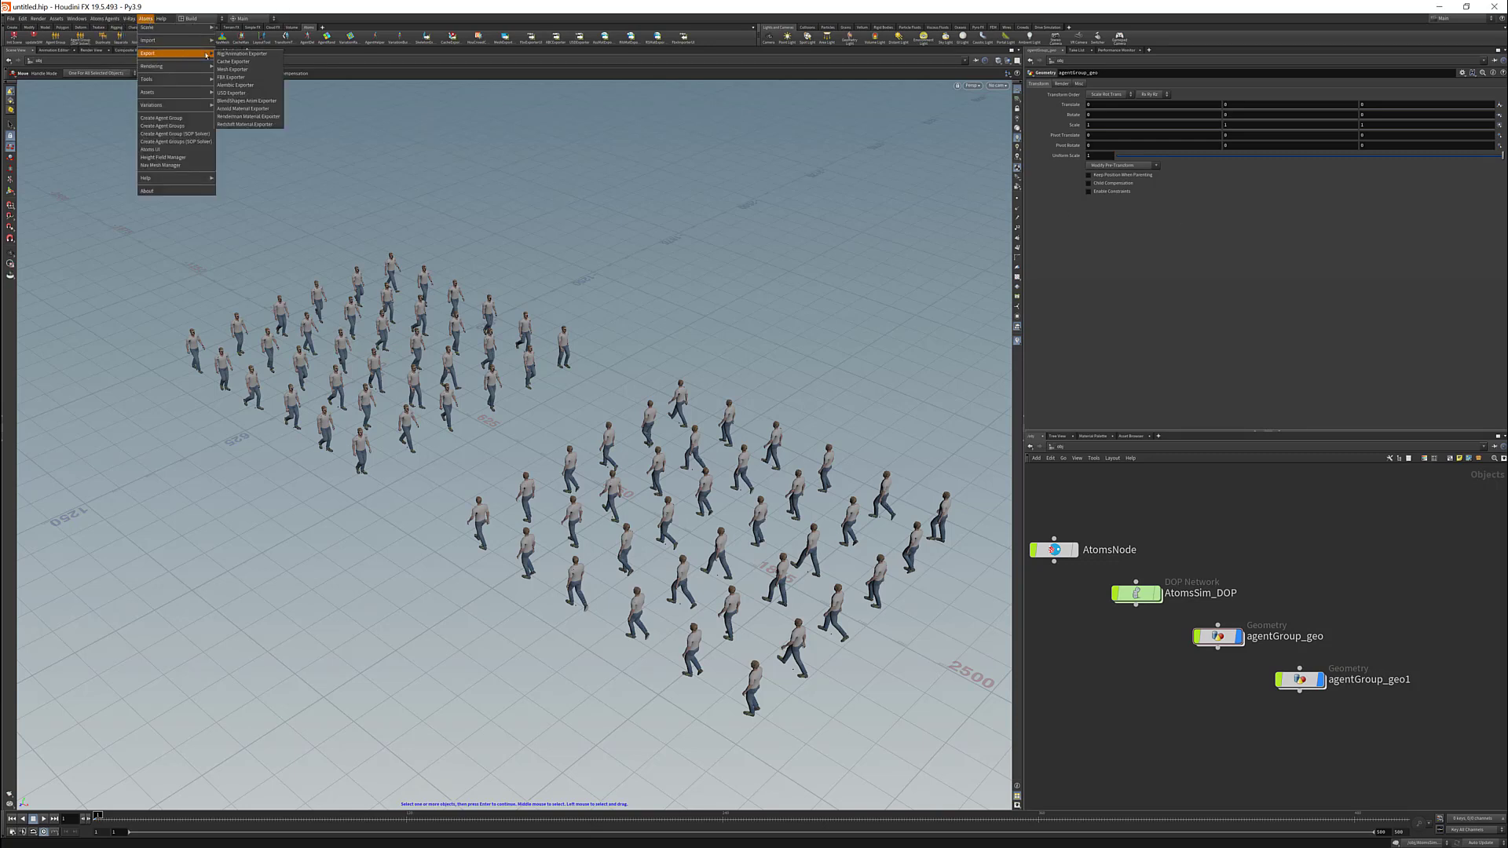
click(237, 60)
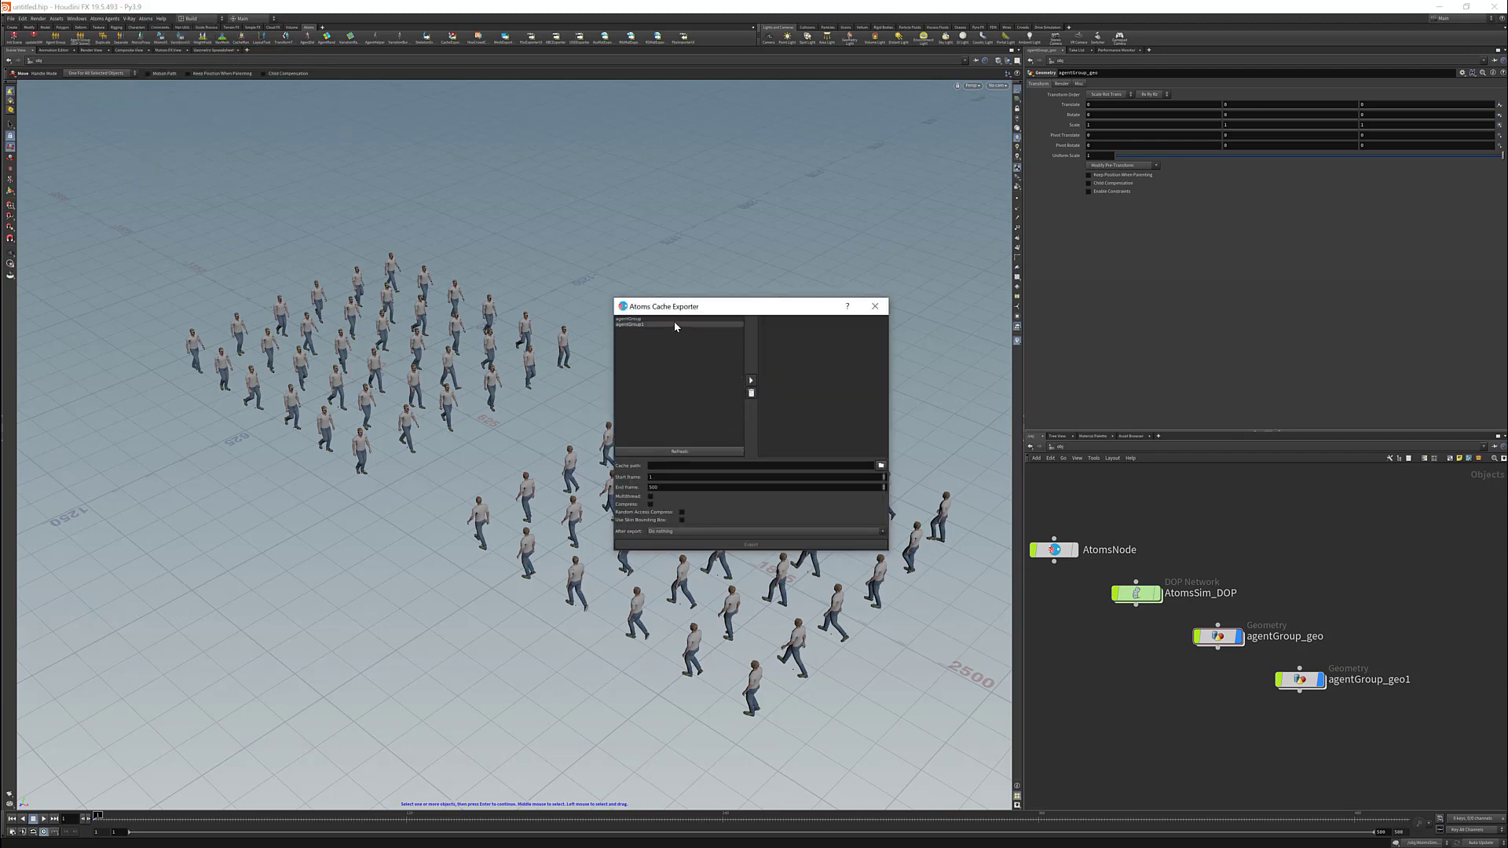
click(677, 323)
shift+click(679, 320)
click(749, 380)
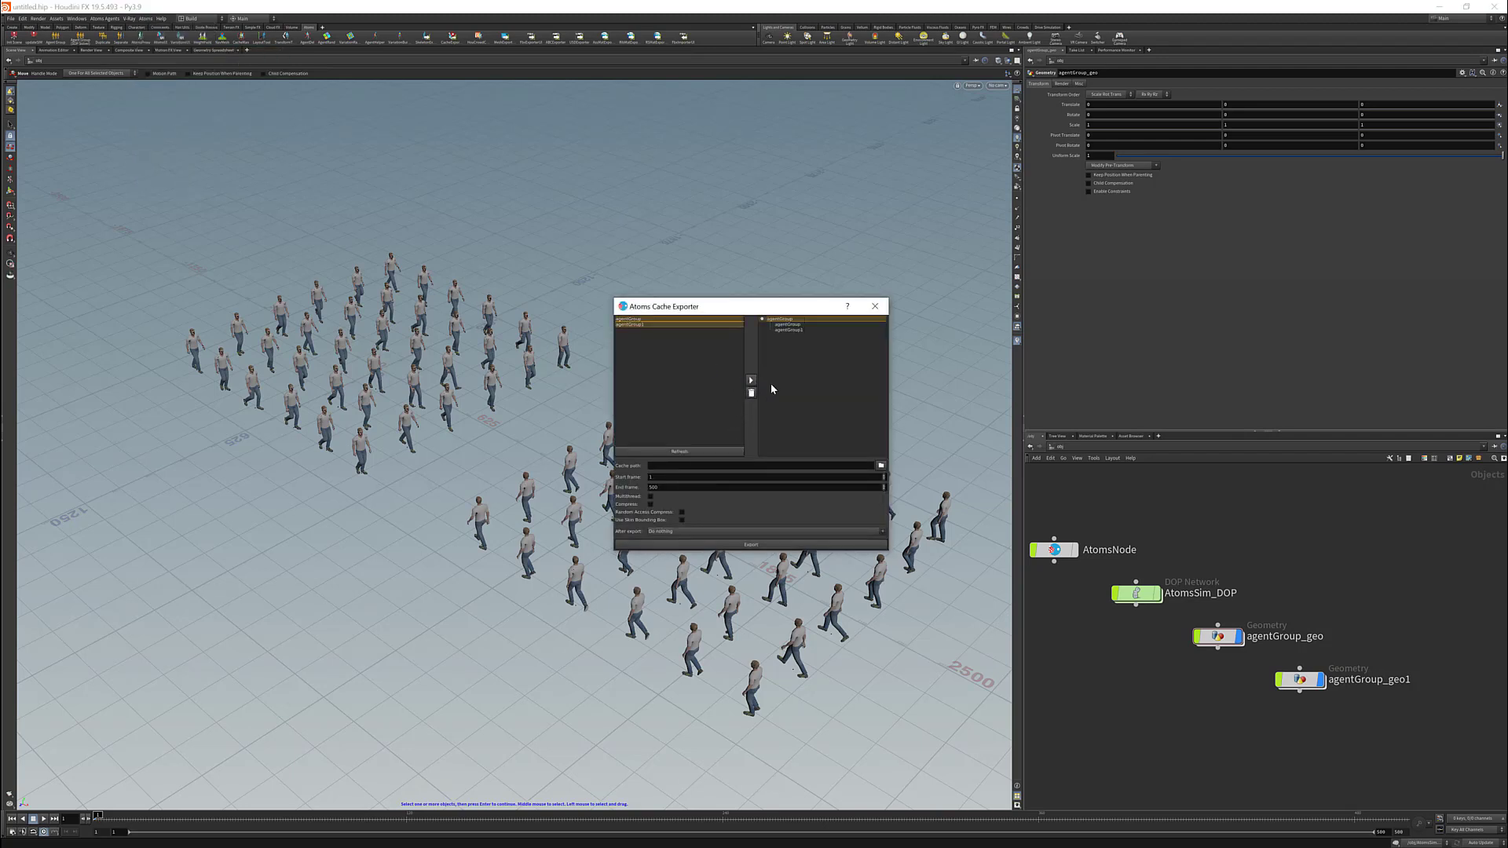
Step: Set the cache path to the agentGroup folder inside D:\Demos\Houdini\Avoidance
click(881, 467)
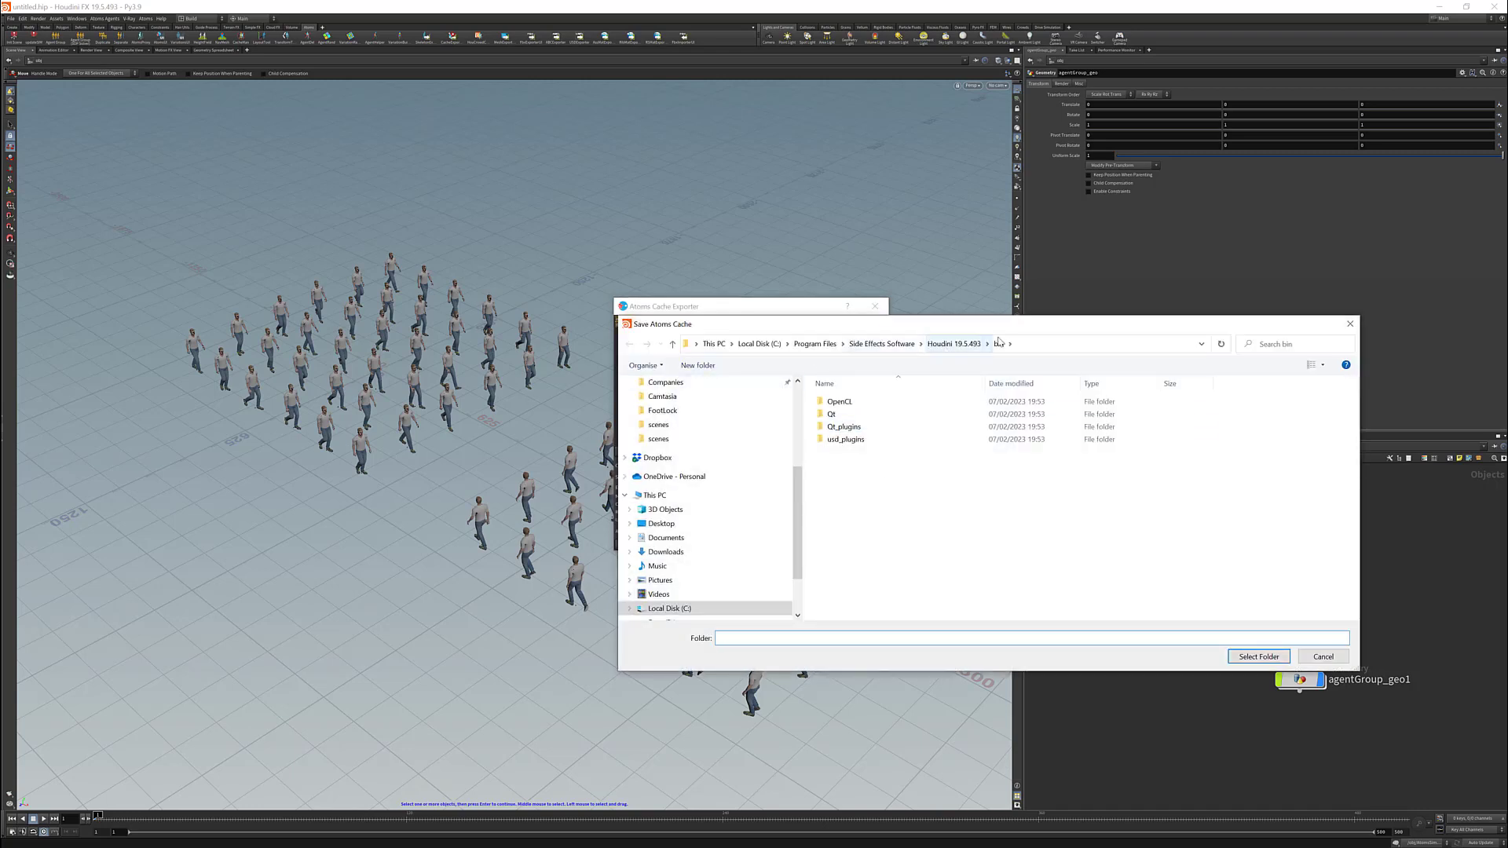
click(1033, 346)
text(d:)
key(Return)
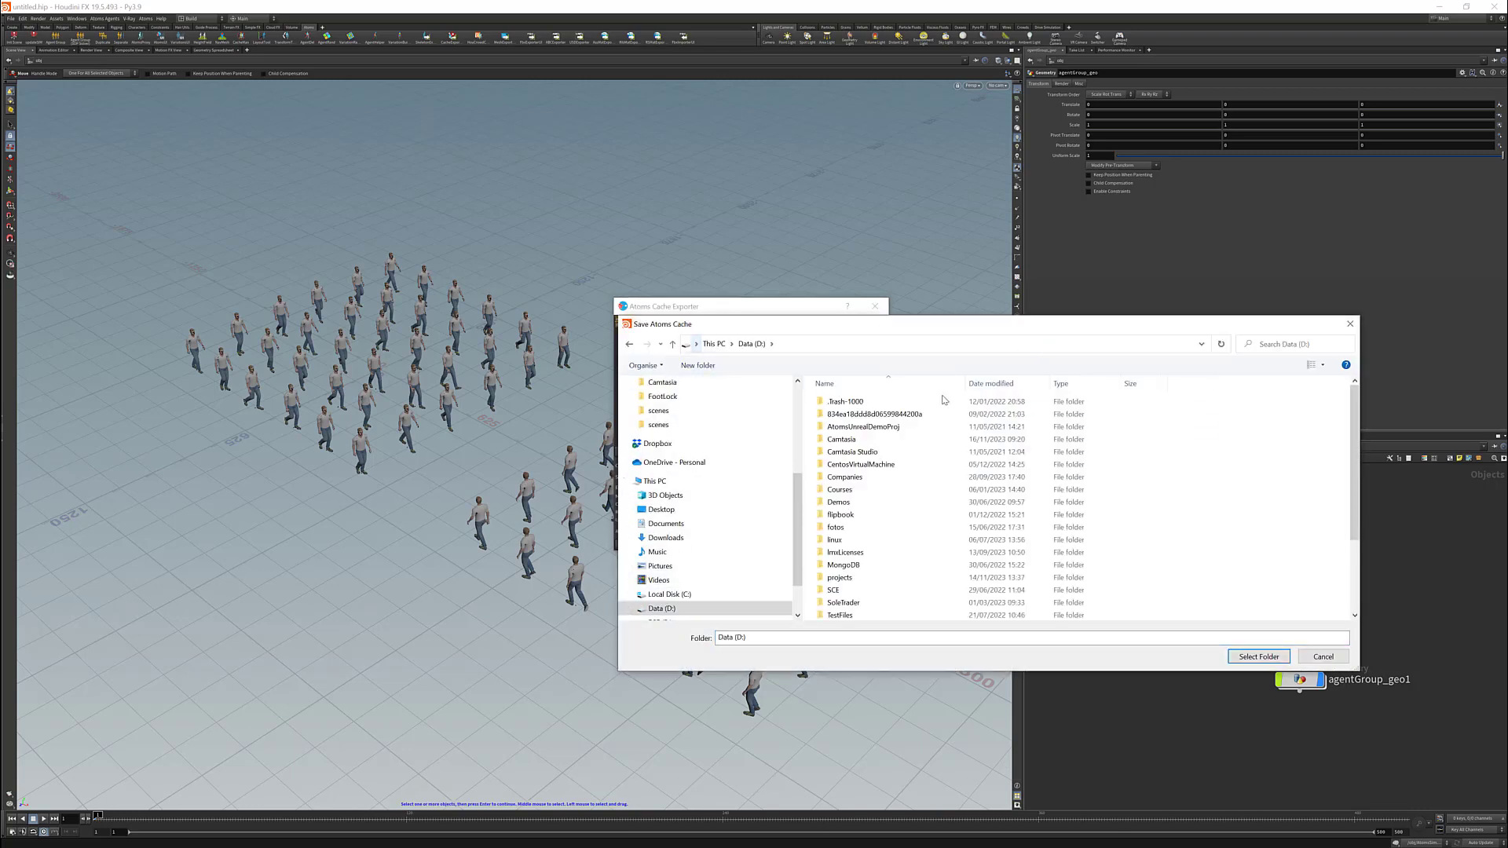
double_click(848, 507)
double_click(841, 402)
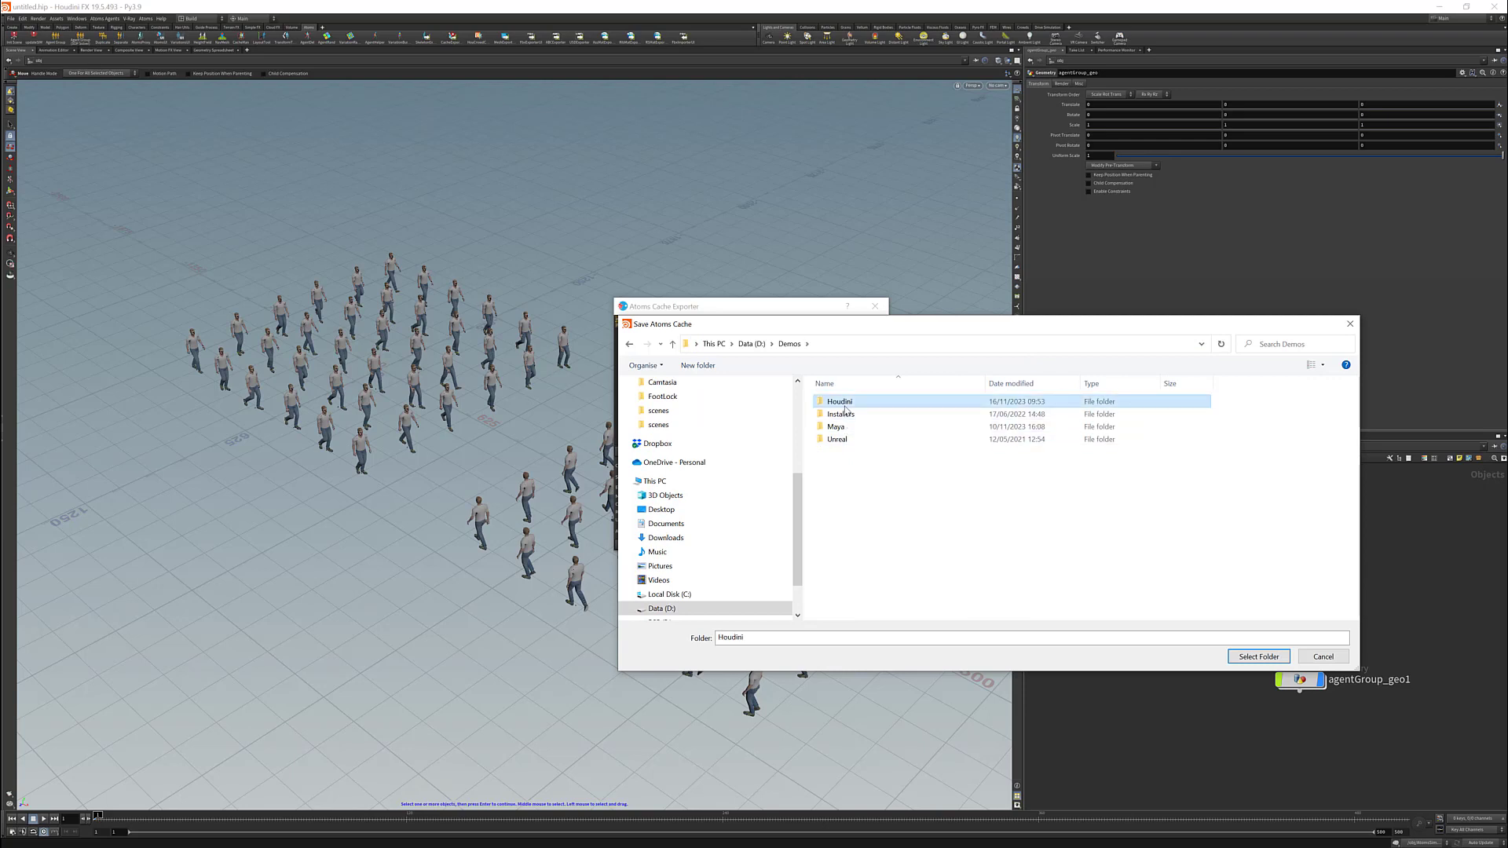
click(850, 415)
double_click(851, 415)
click(852, 404)
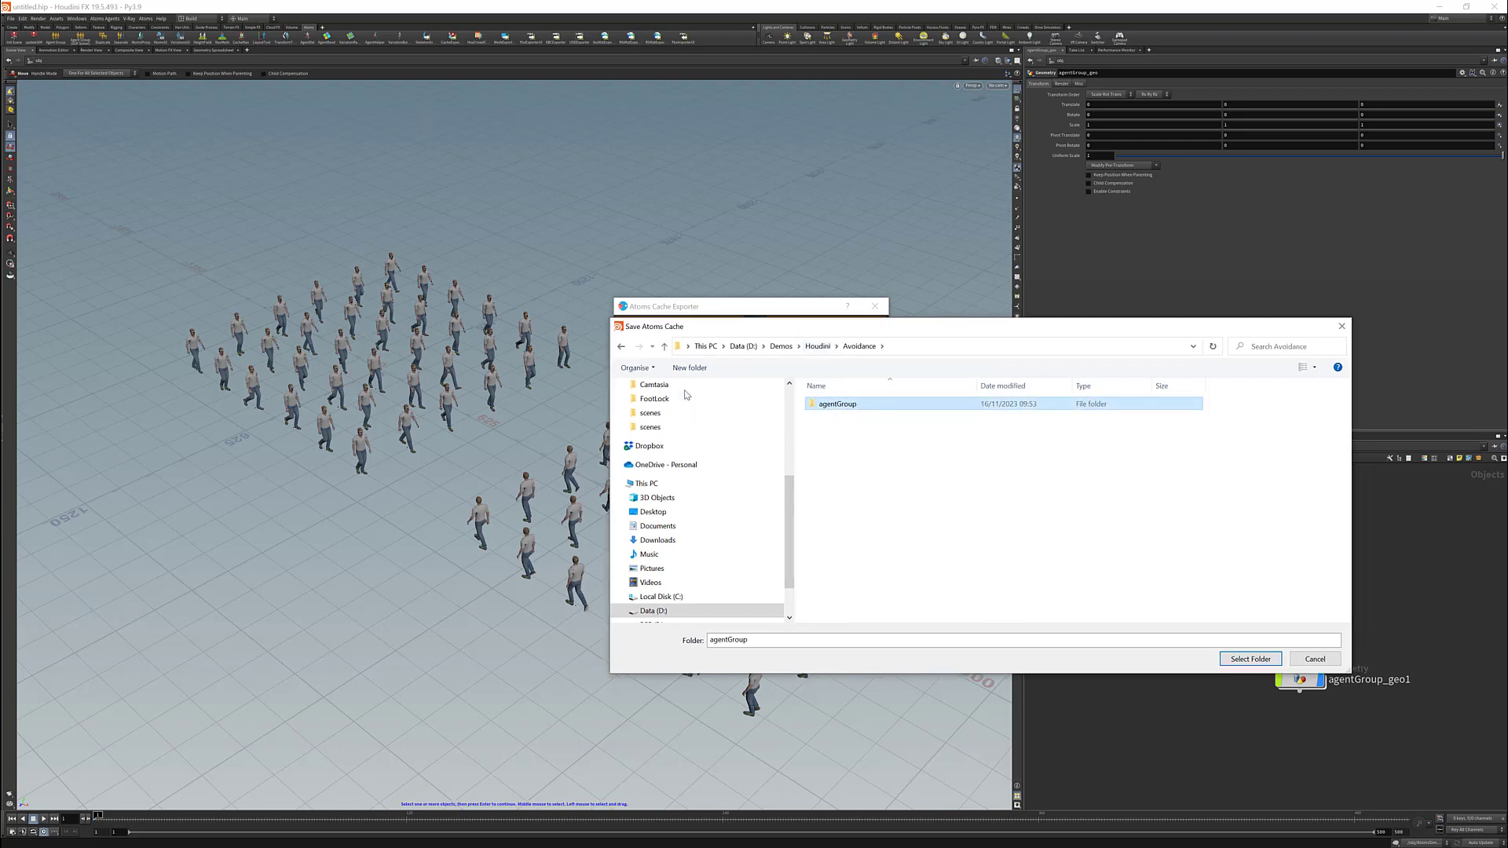
drag(847, 326, 542, 391)
click(952, 721)
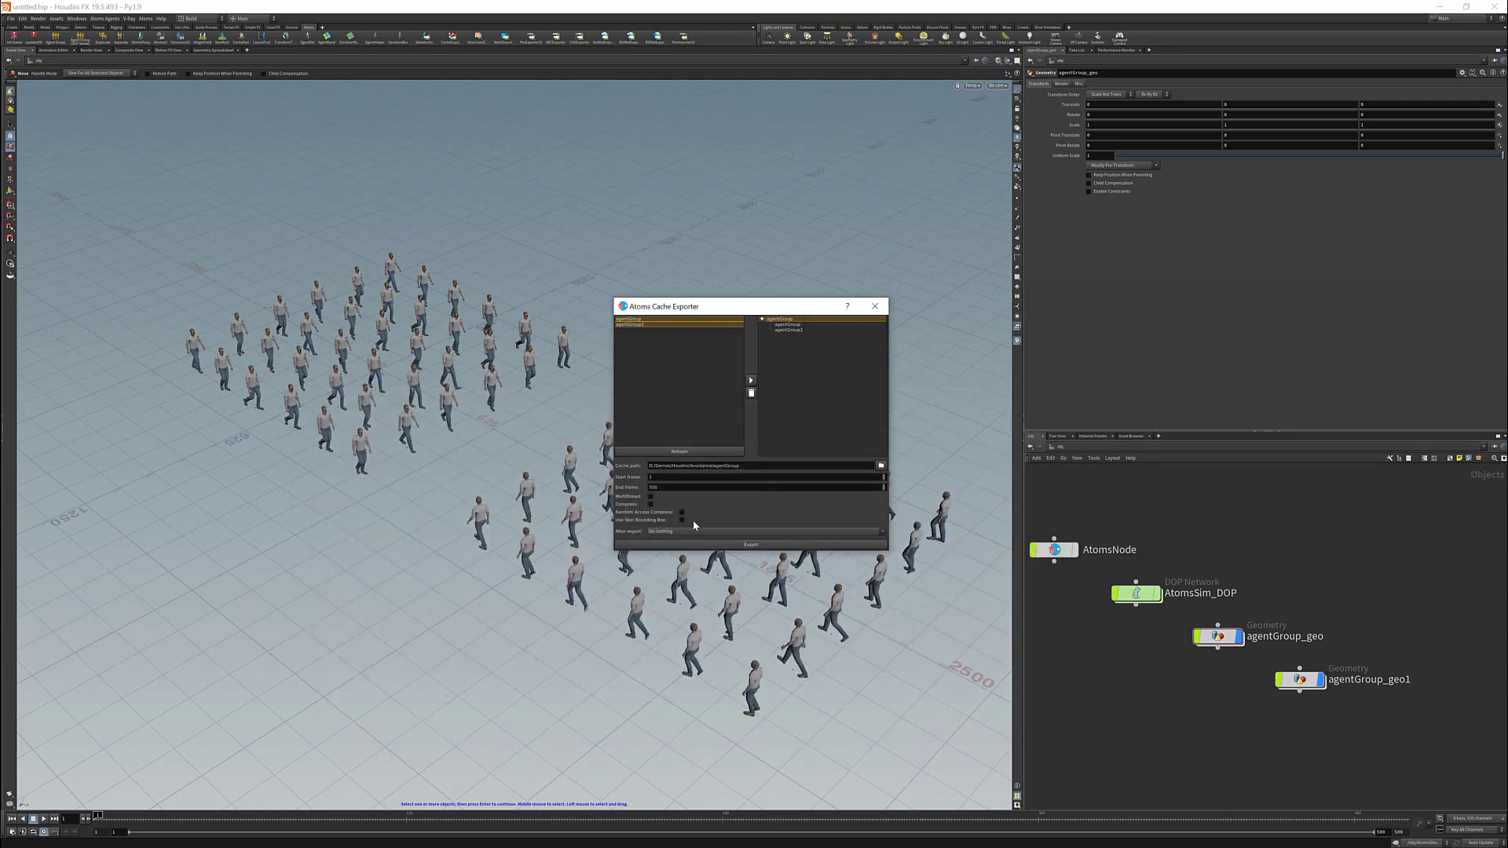
Step: Export the cache with the after-export option set to Import Atoms Group + Cache Reader, and close the exporter
click(724, 533)
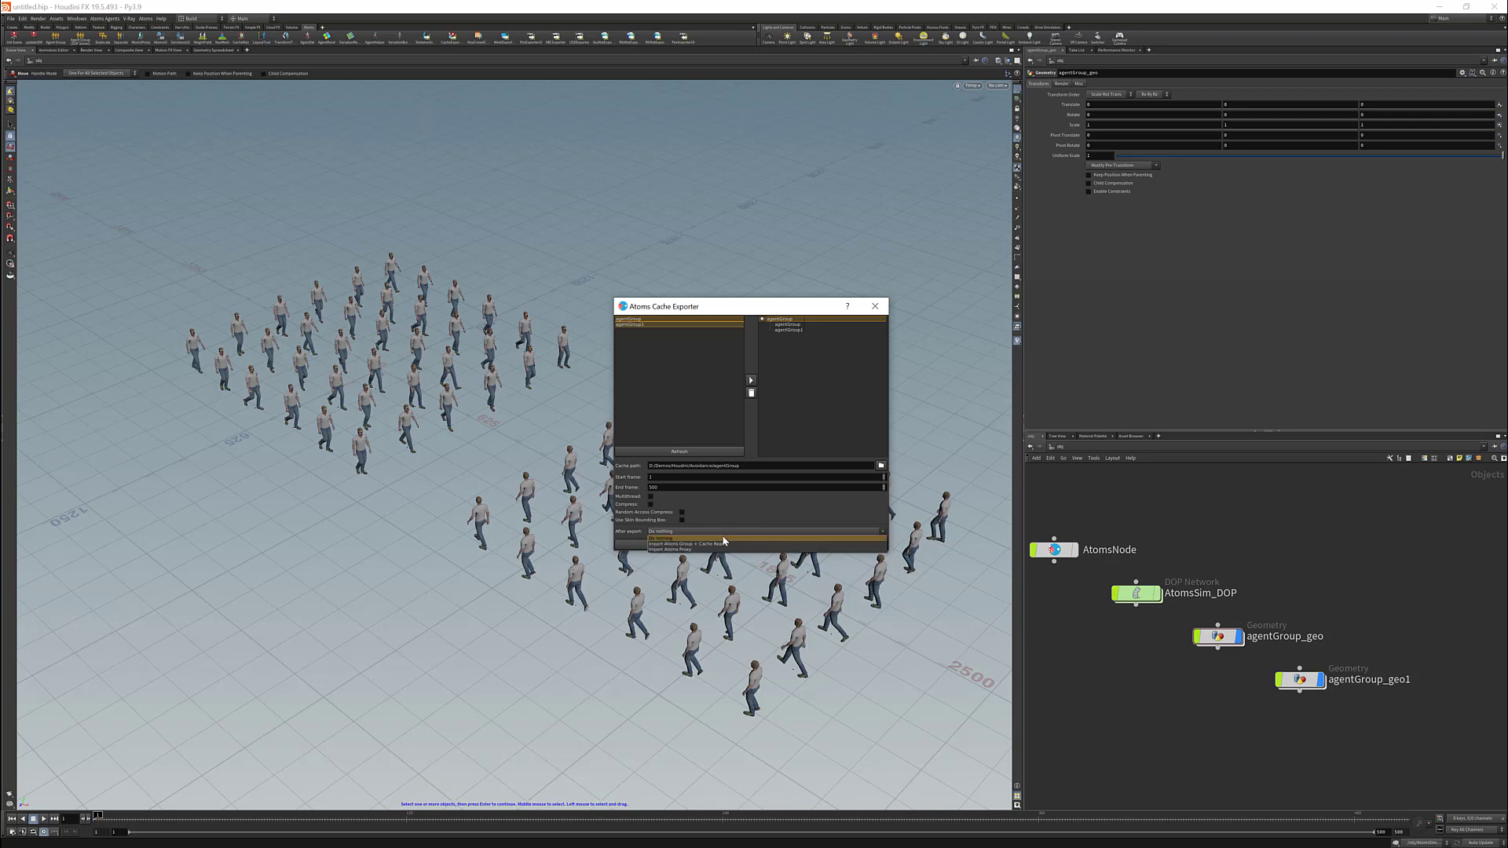
click(707, 543)
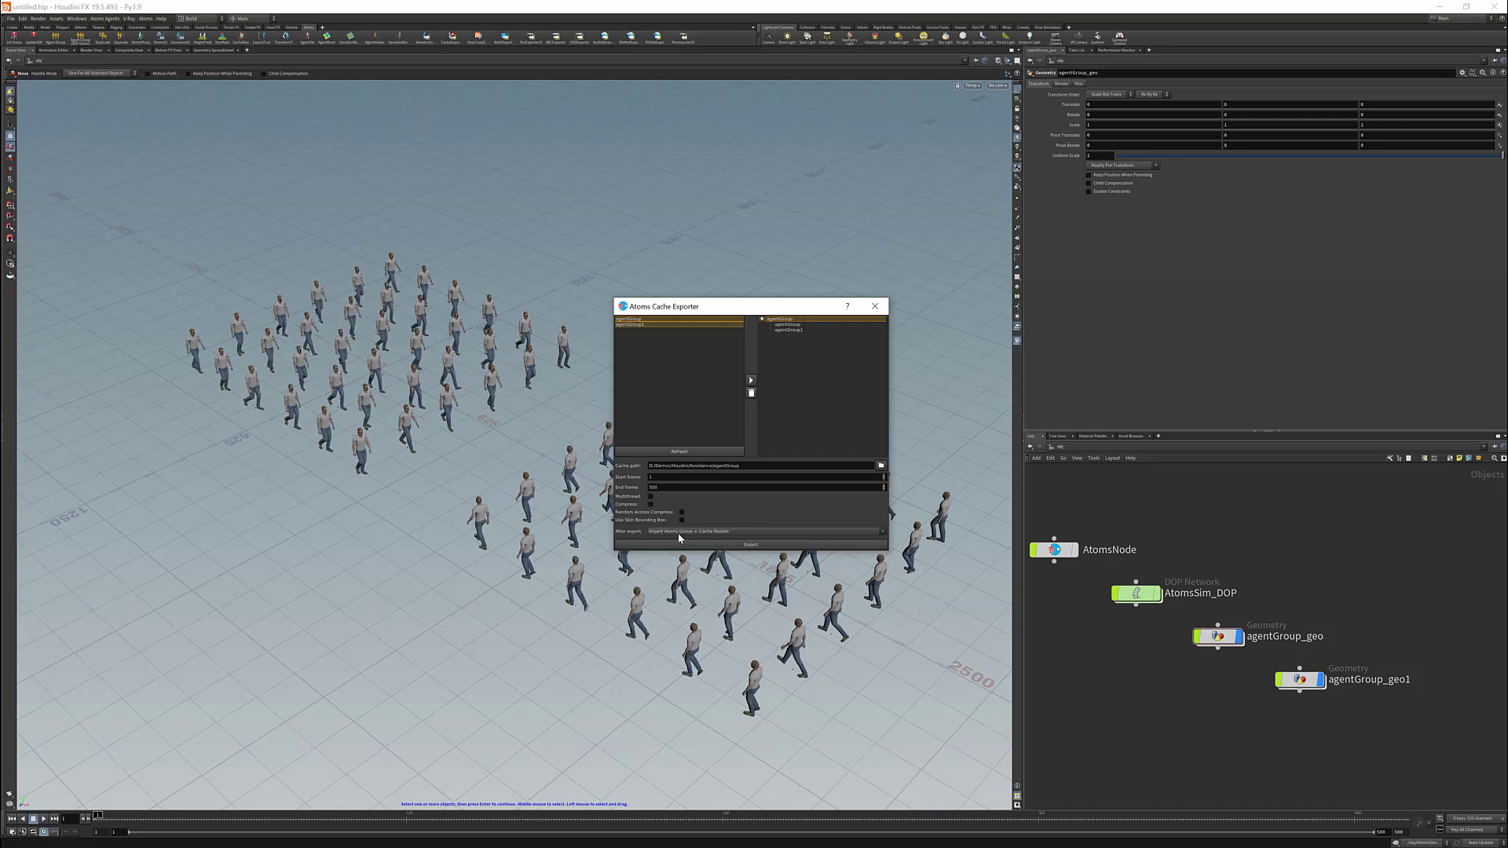
click(718, 545)
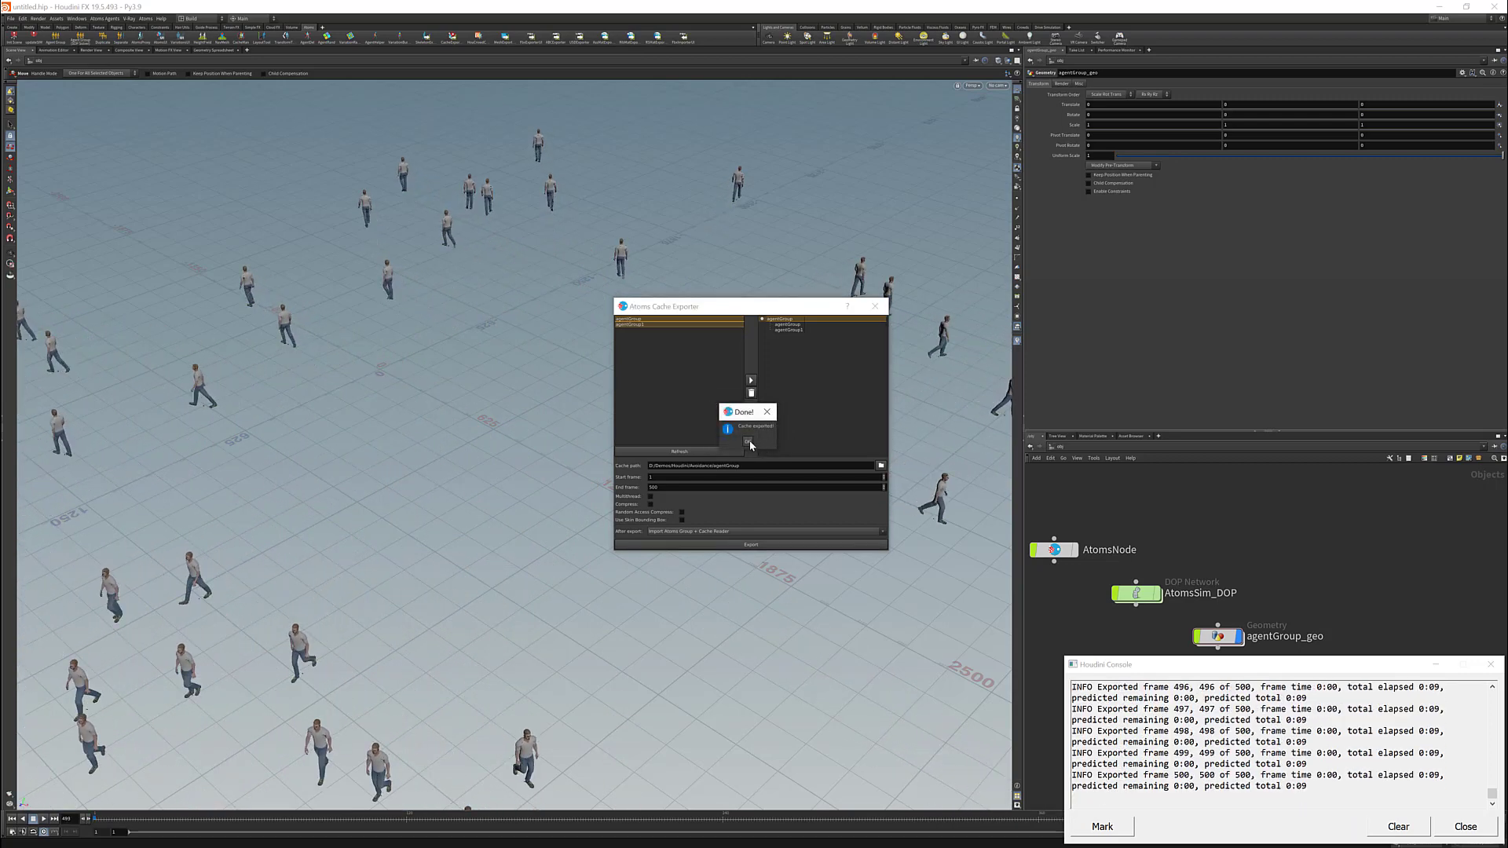
click(747, 442)
click(875, 307)
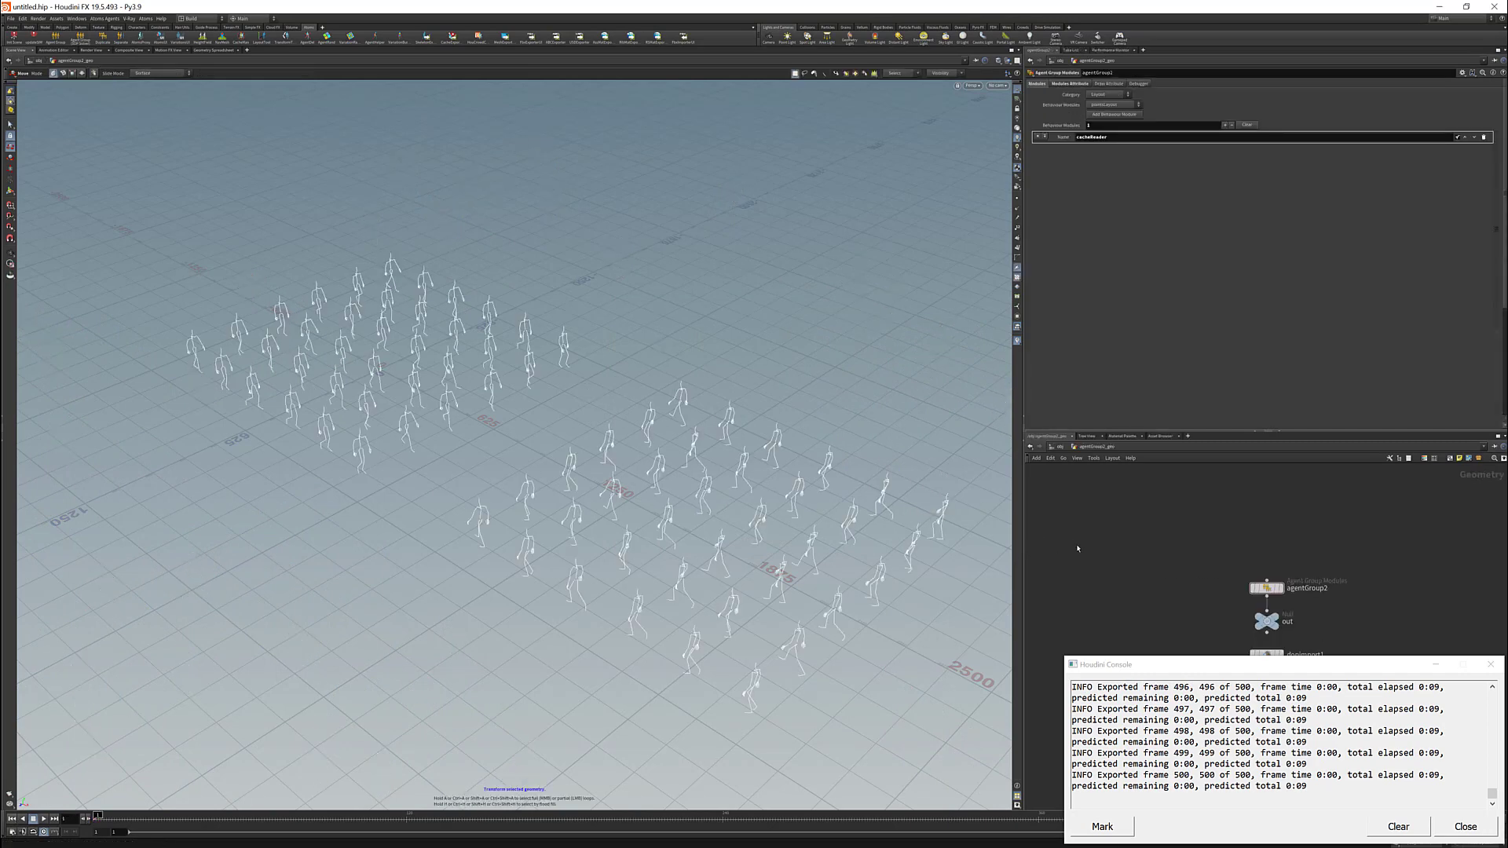
Step: Return to object level, open the imported agentGroup2_geo network, and examine the cacheReader attributes of agentGroup2
click(1060, 447)
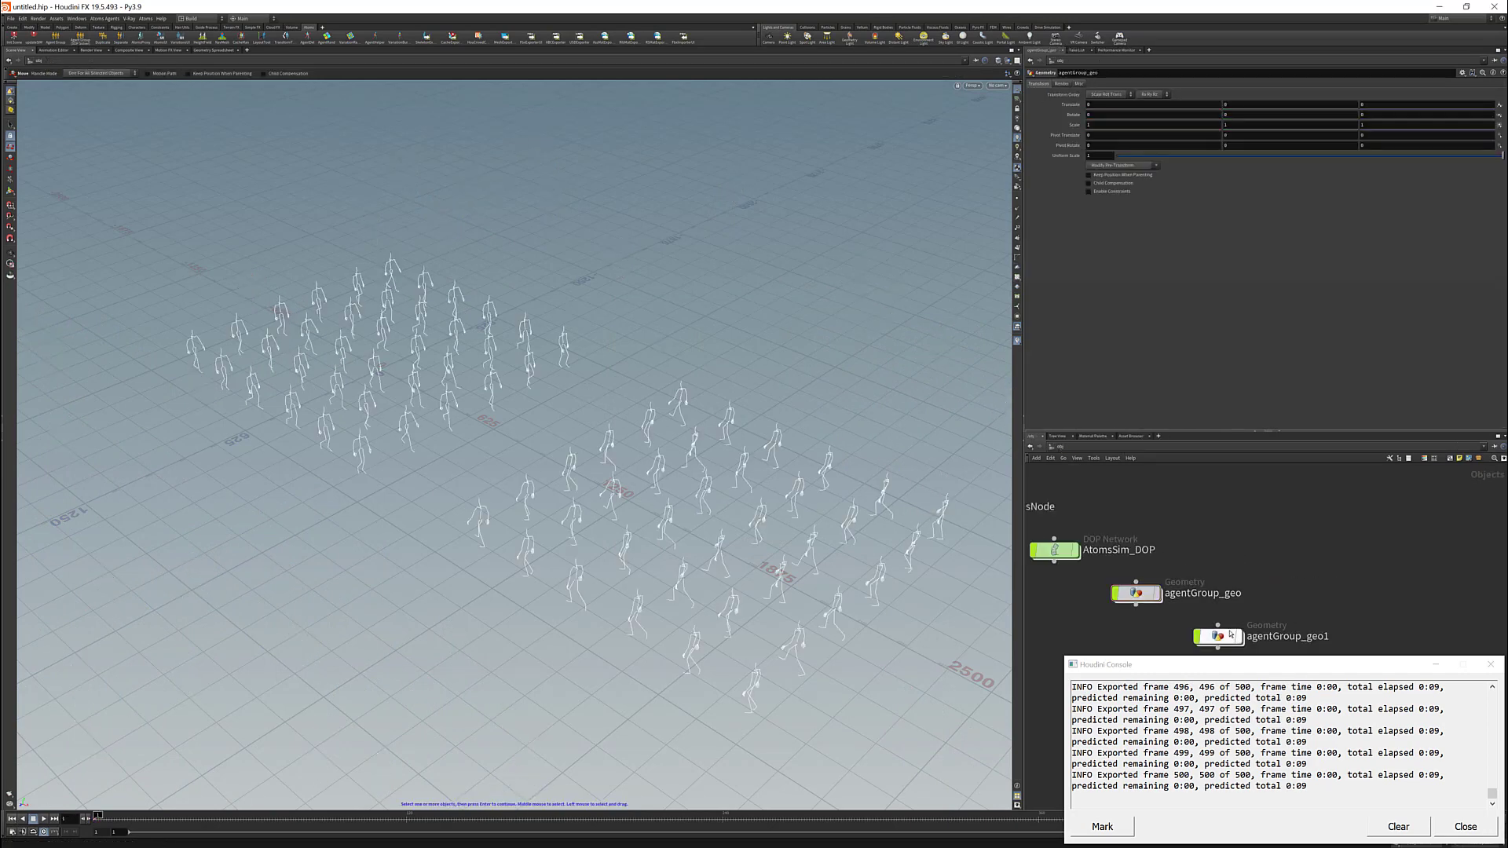
middle_drag(1168, 583, 1135, 520)
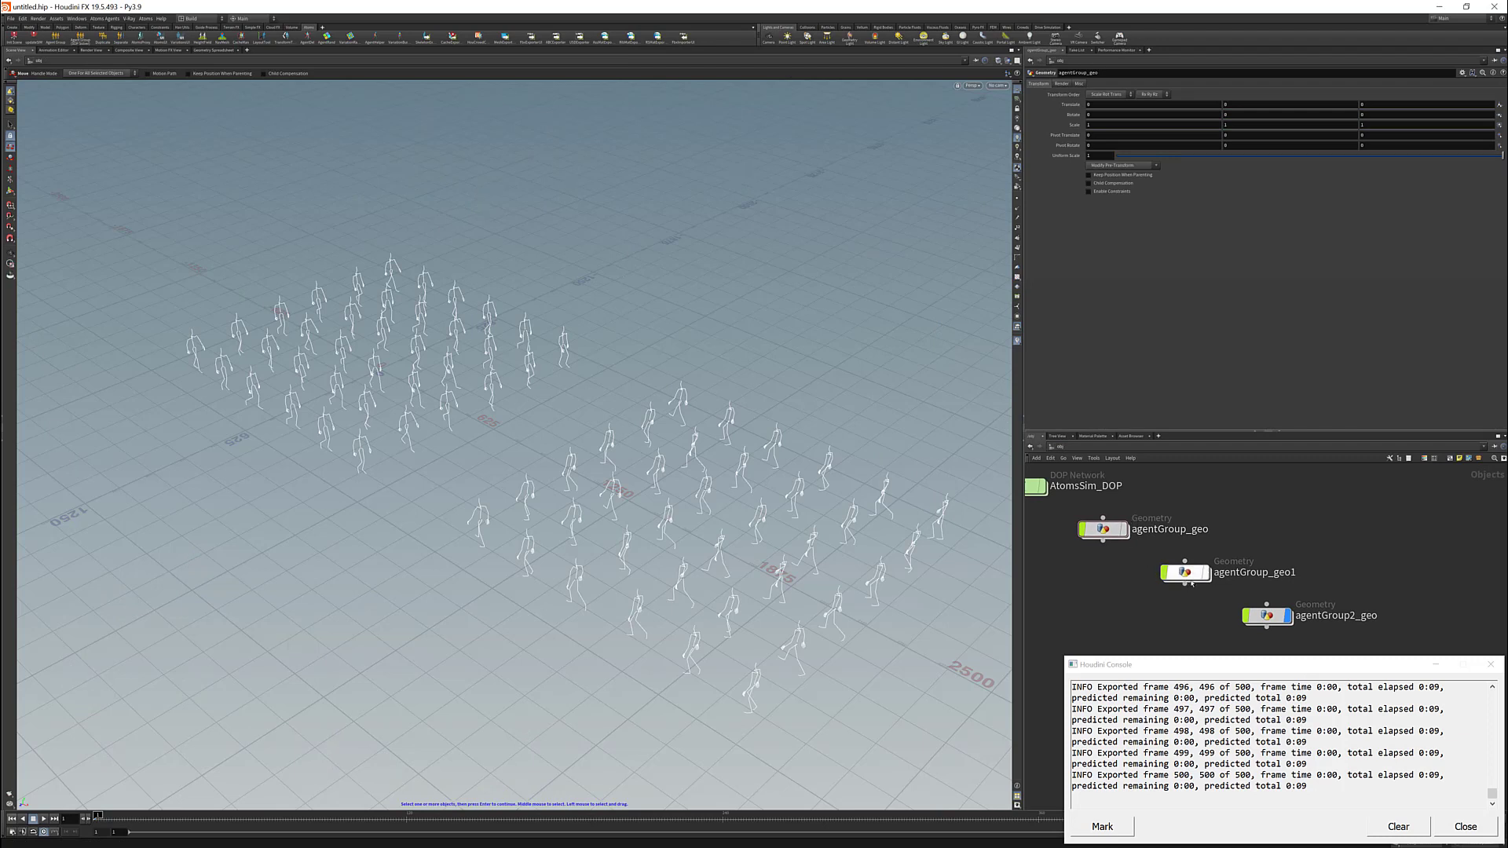
mouse_move(1240, 589)
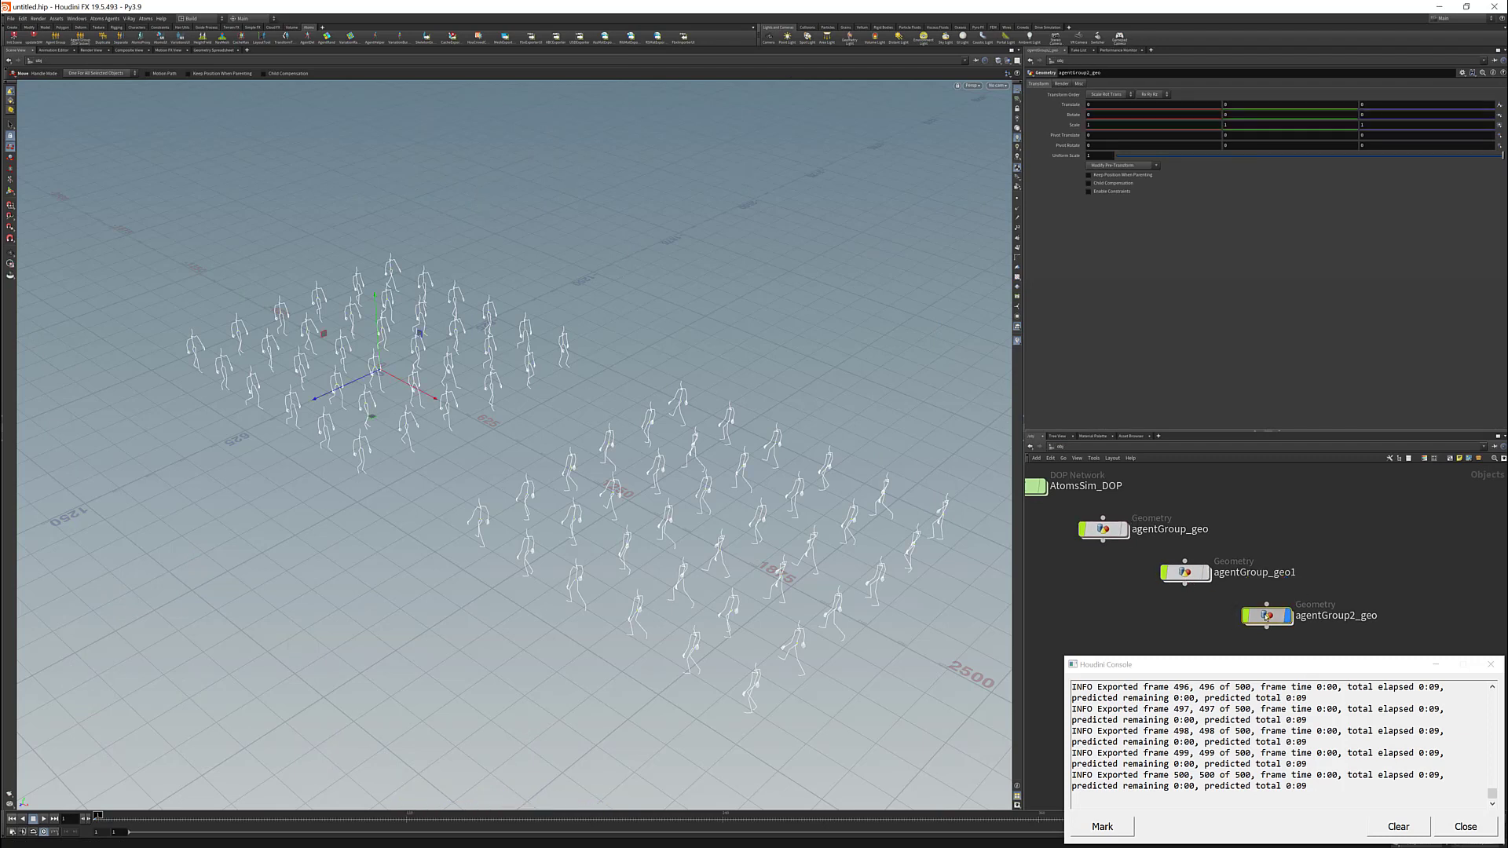
double_click(1266, 615)
click(1070, 83)
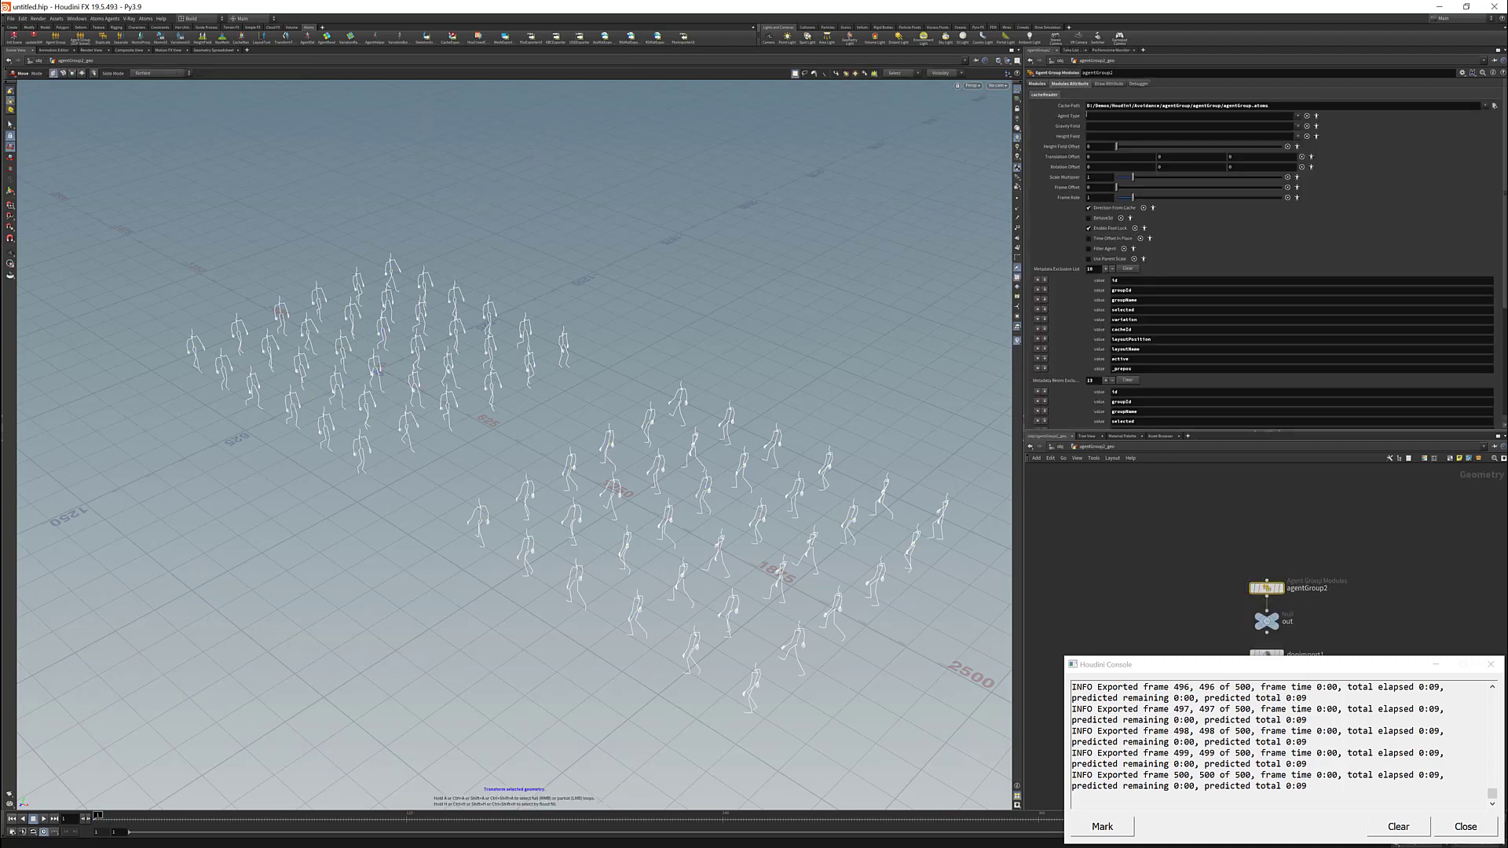
Step: Set the Draw Mode of agentGroup2 to Skin
click(1108, 83)
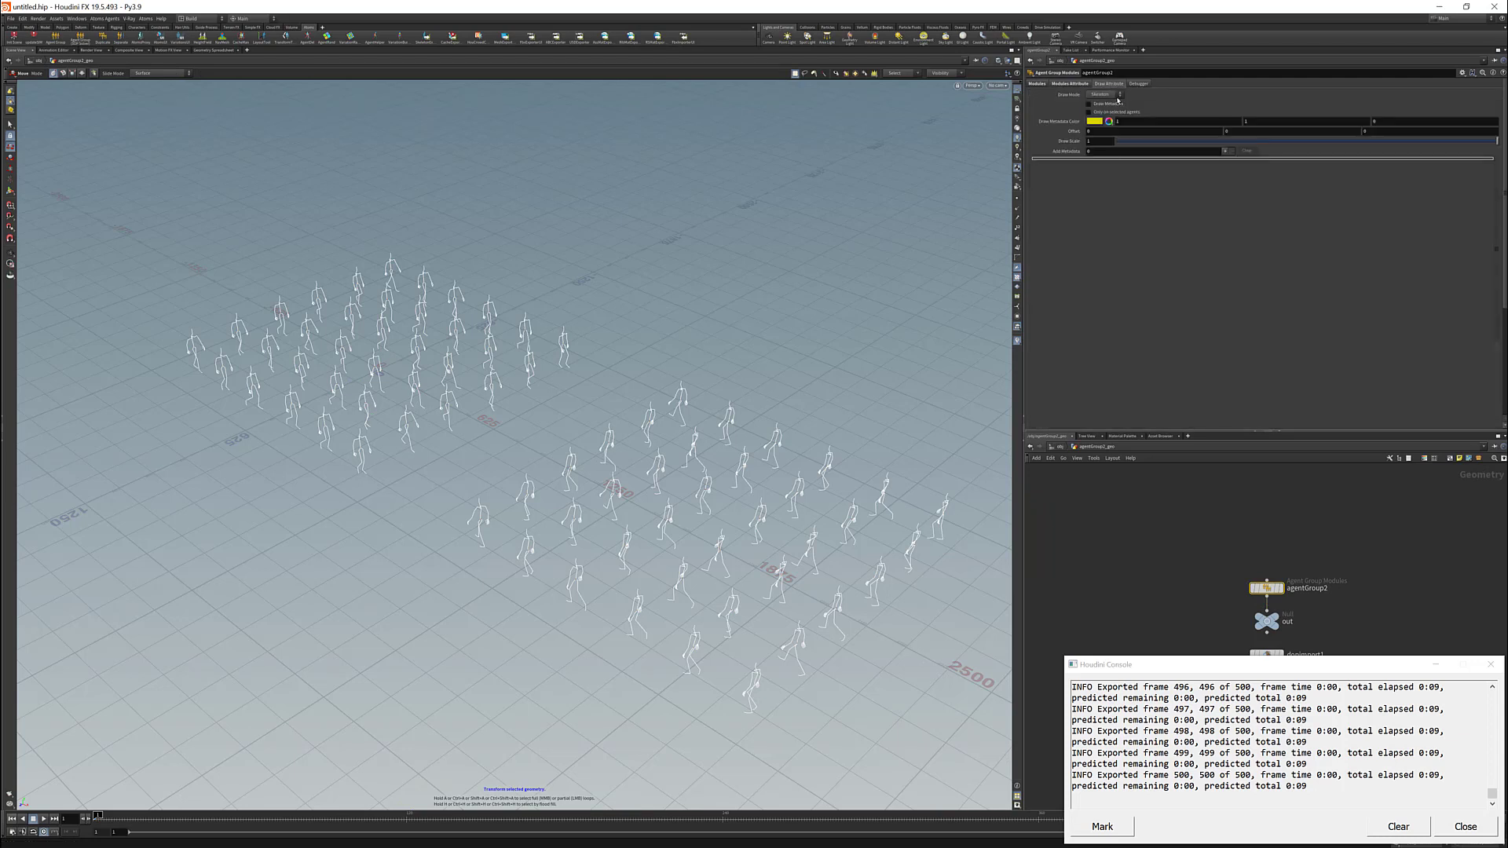
click(1103, 95)
click(1095, 126)
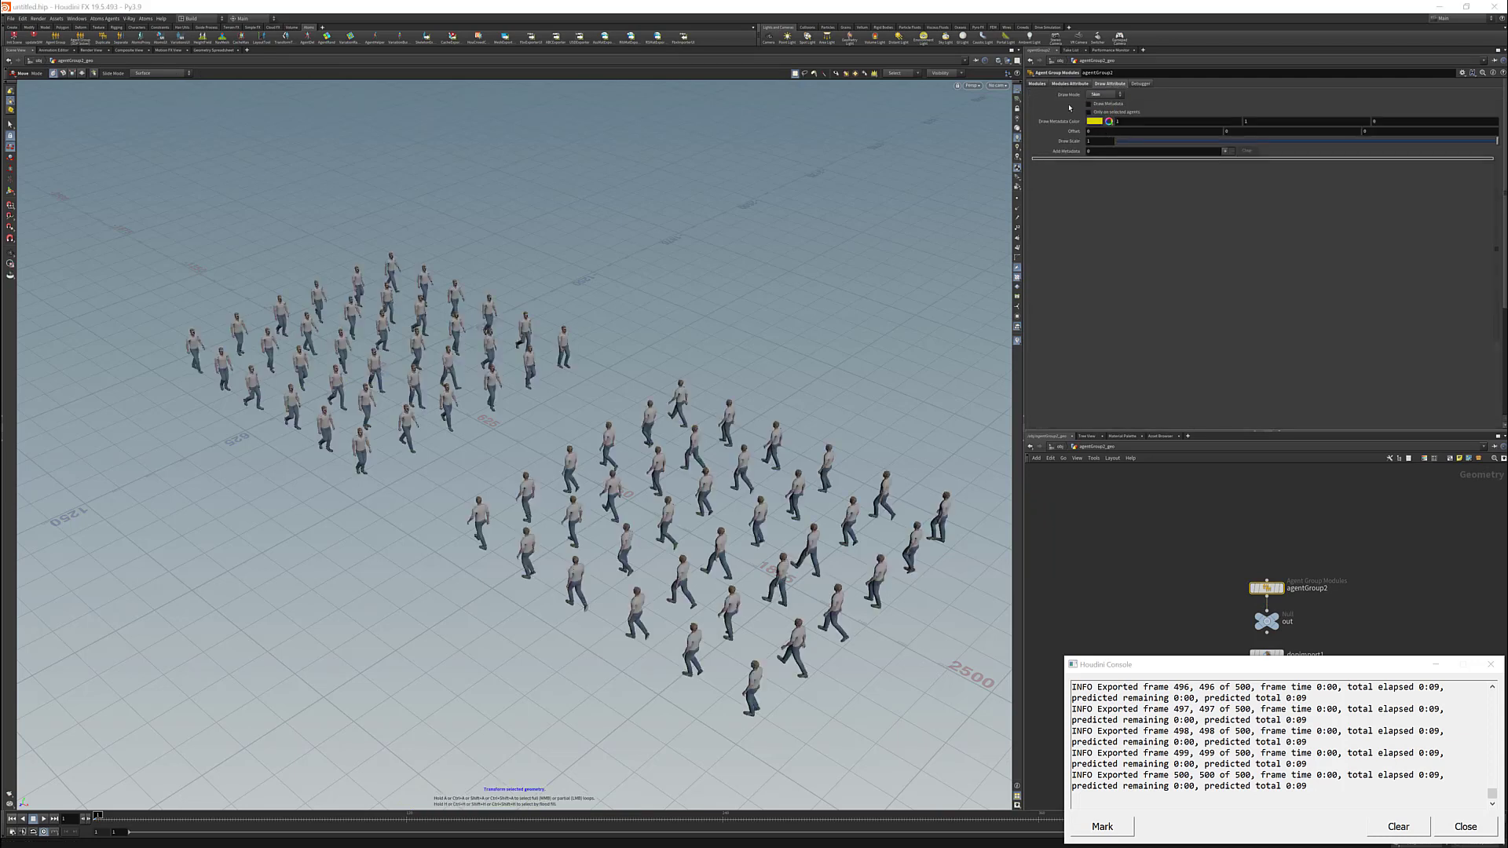
Step: Close the console, play the cached simulation to examine the imported crowd, and rewind to the first frame
click(1468, 827)
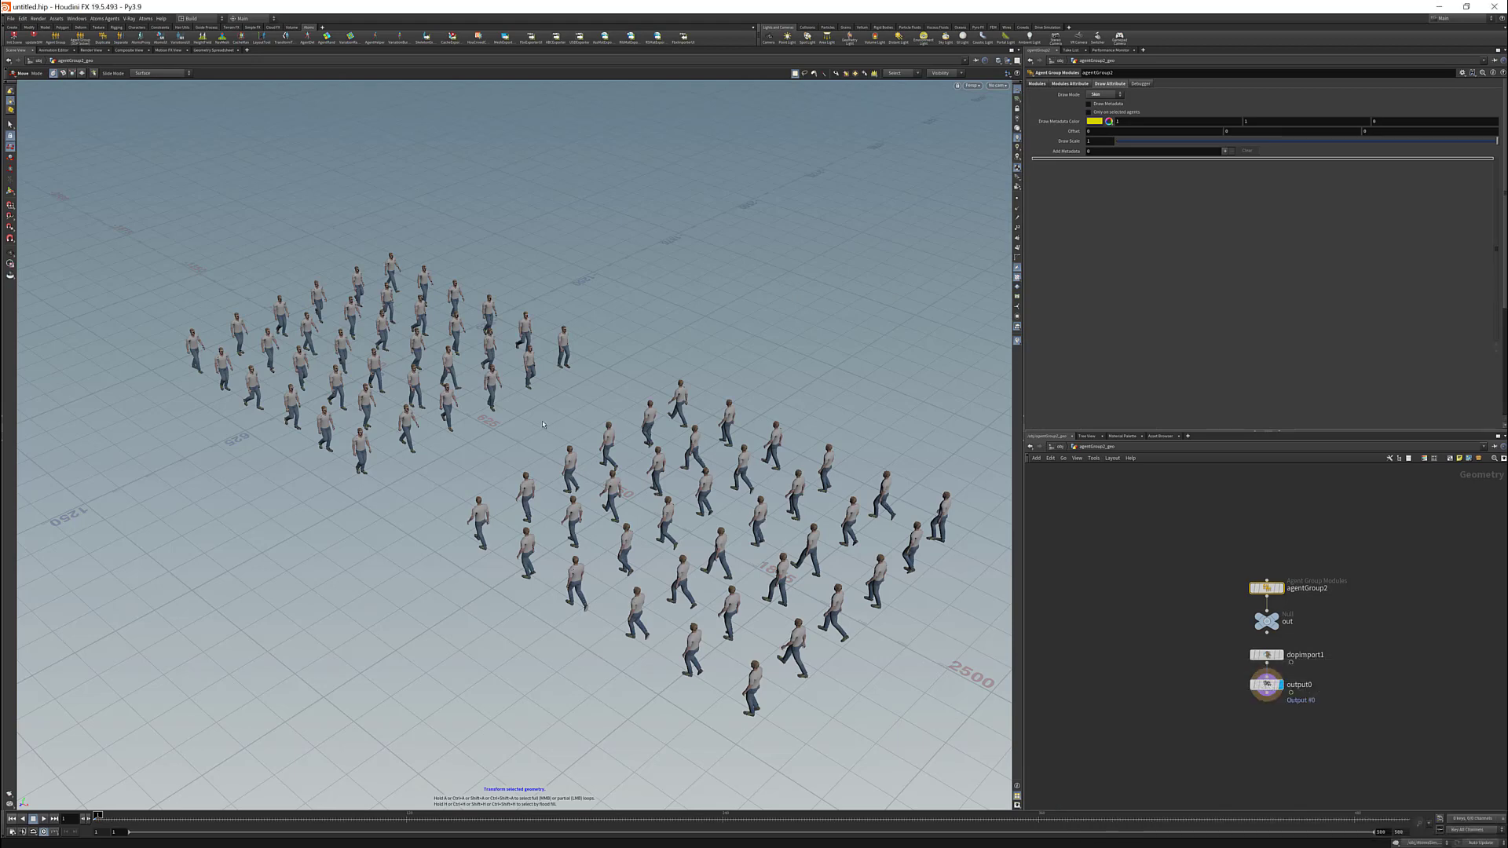
click(43, 819)
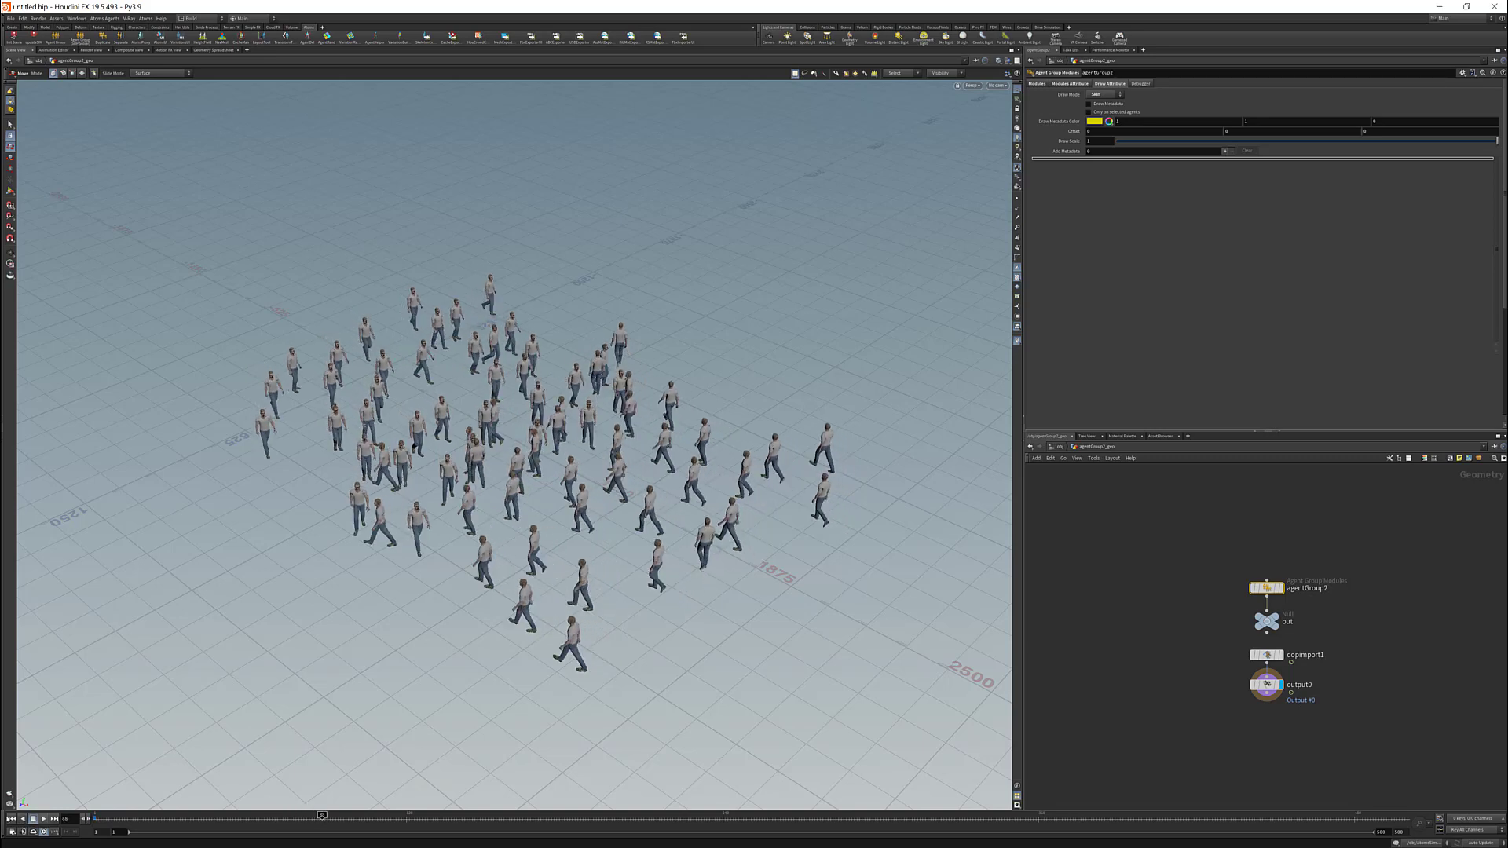
click(12, 819)
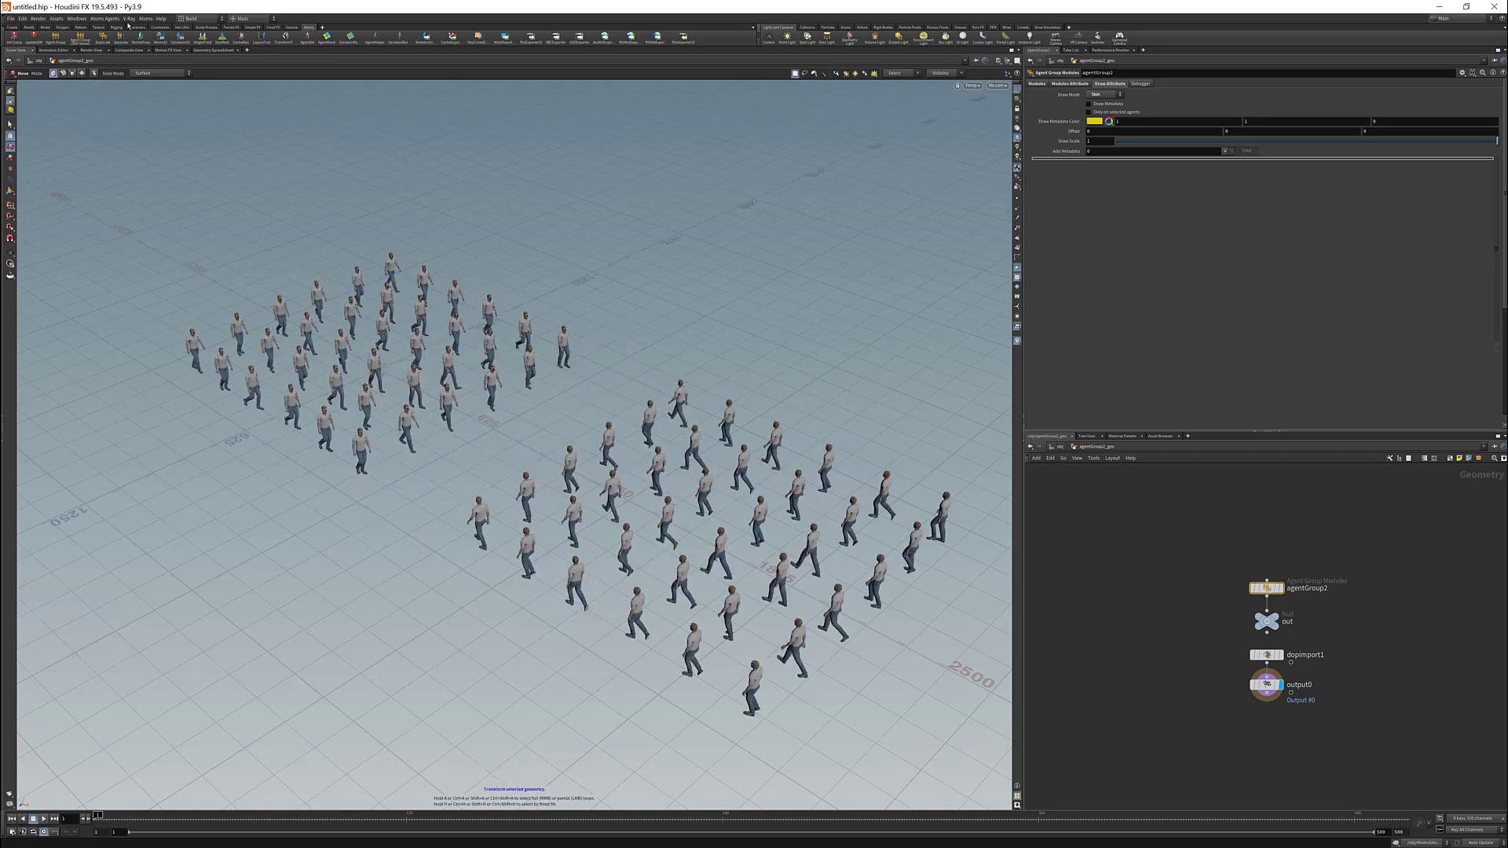
Step: Start the Agent Deleter tool, choose agentGroup2 as the target group, and move the dialog clear of the crowd
click(145, 18)
mouse_move(153, 30)
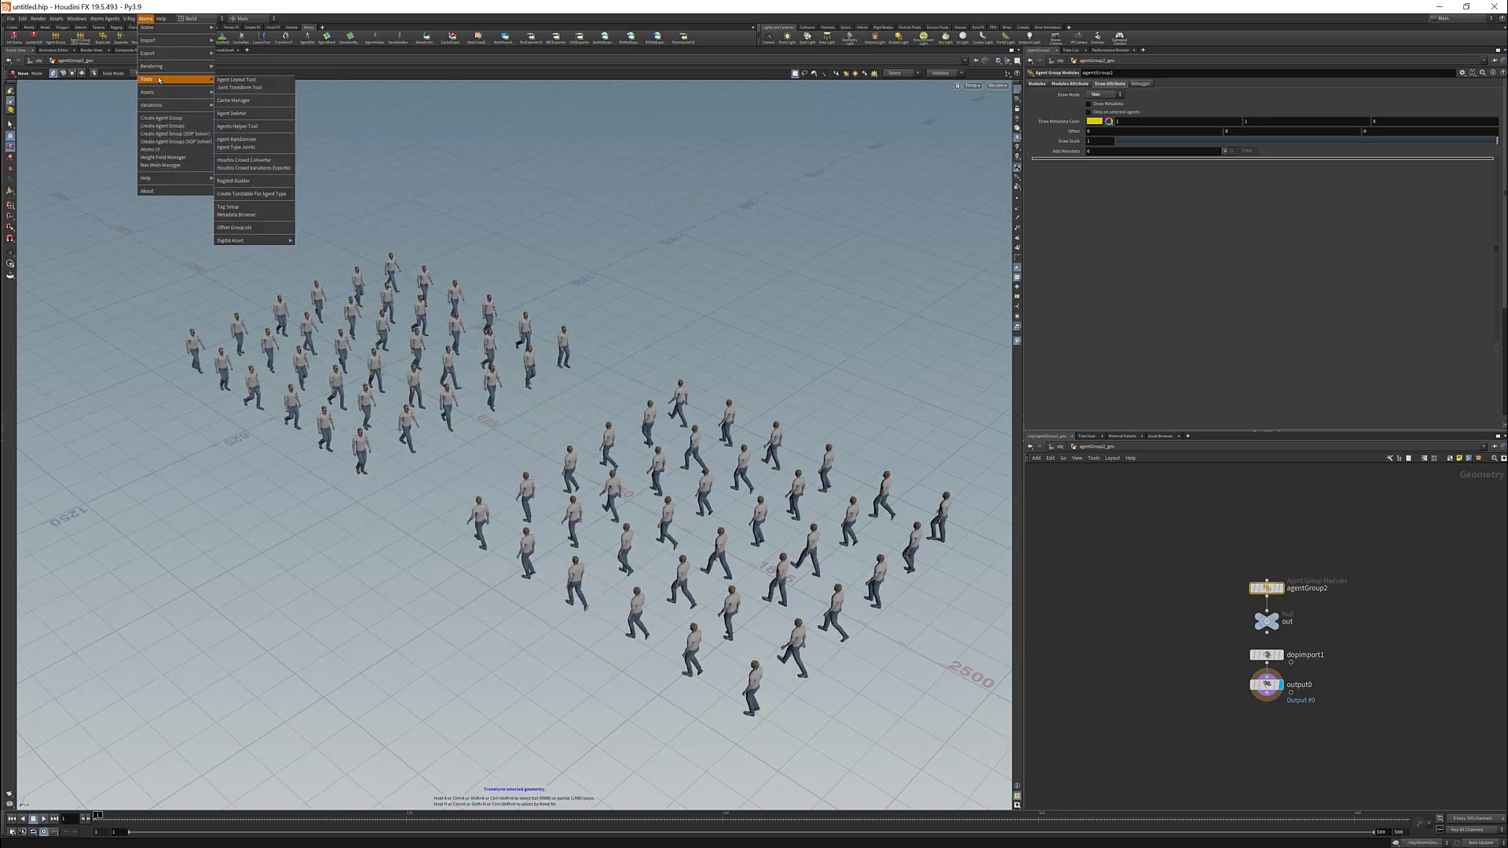
click(251, 111)
click(743, 340)
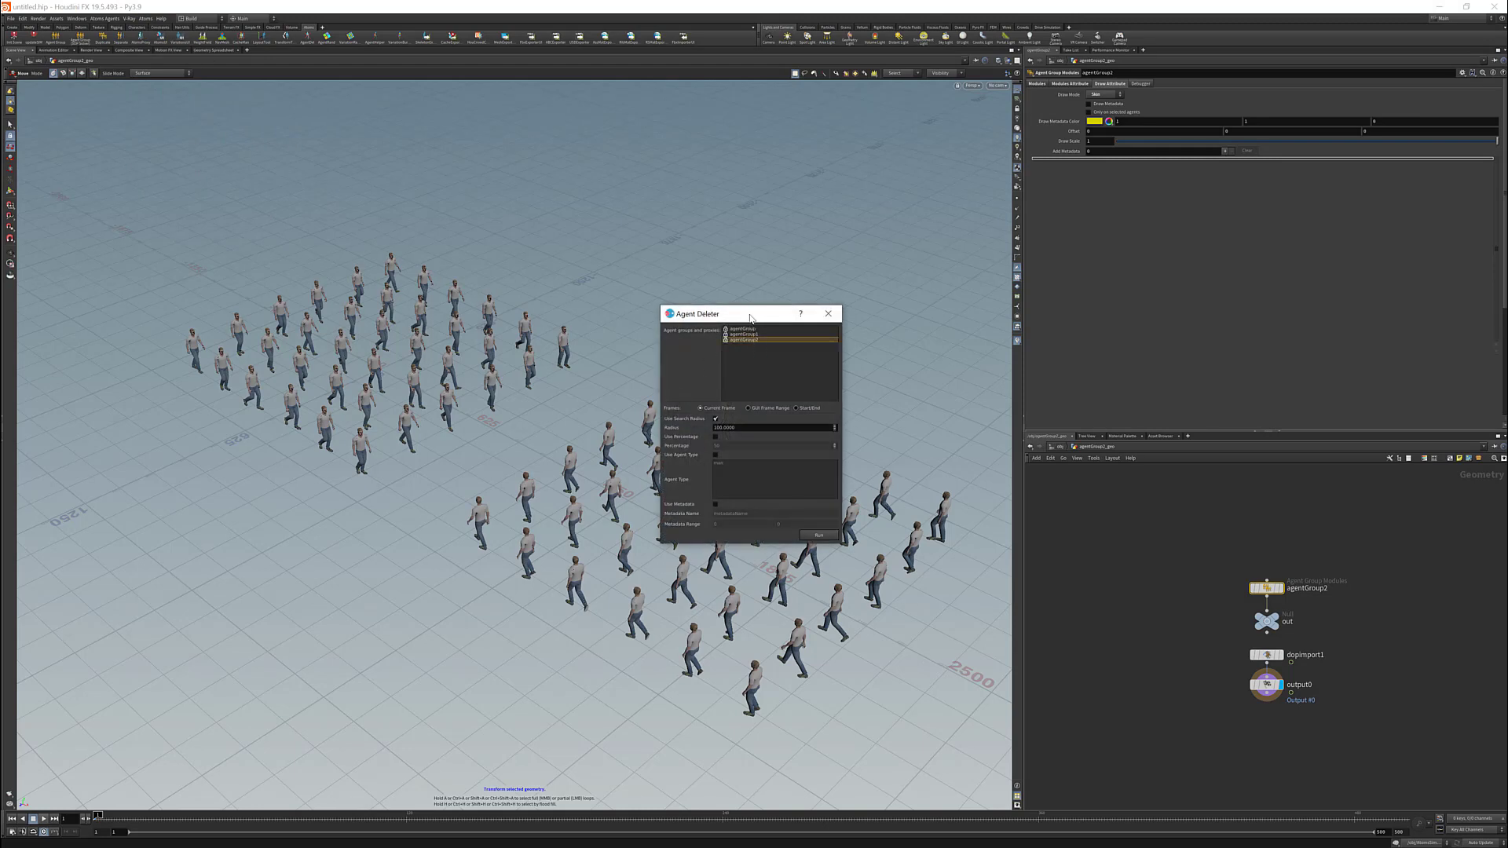
drag(751, 318, 715, 190)
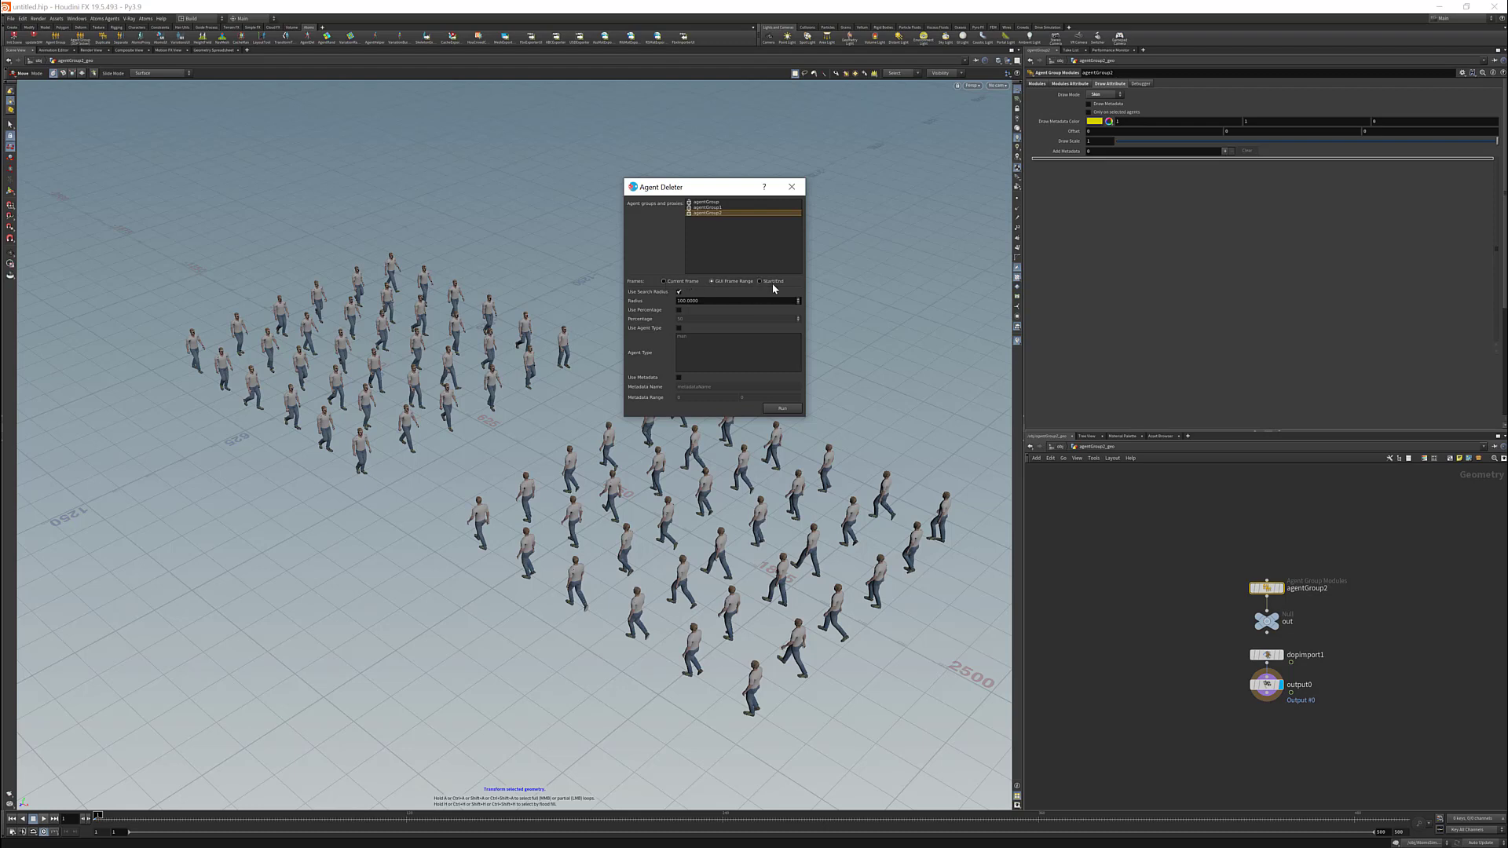
Step: Delete the agents of agentGroup2 found within a search radius of 50 over the frame range, and close the Agent Deleter
triple_click(710, 303)
text(50)
key(Return)
click(783, 409)
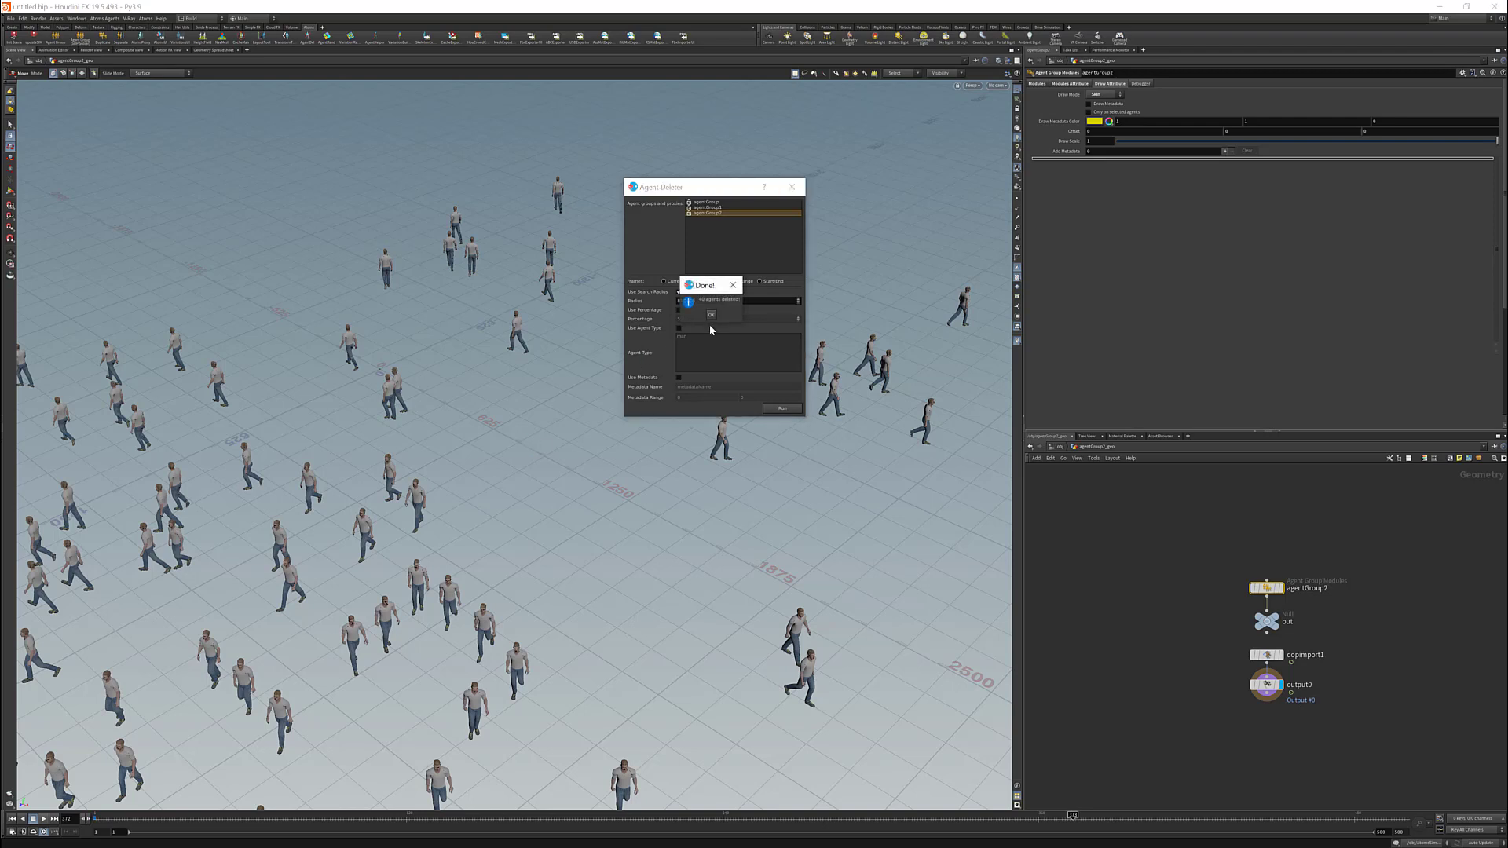
click(710, 314)
click(792, 187)
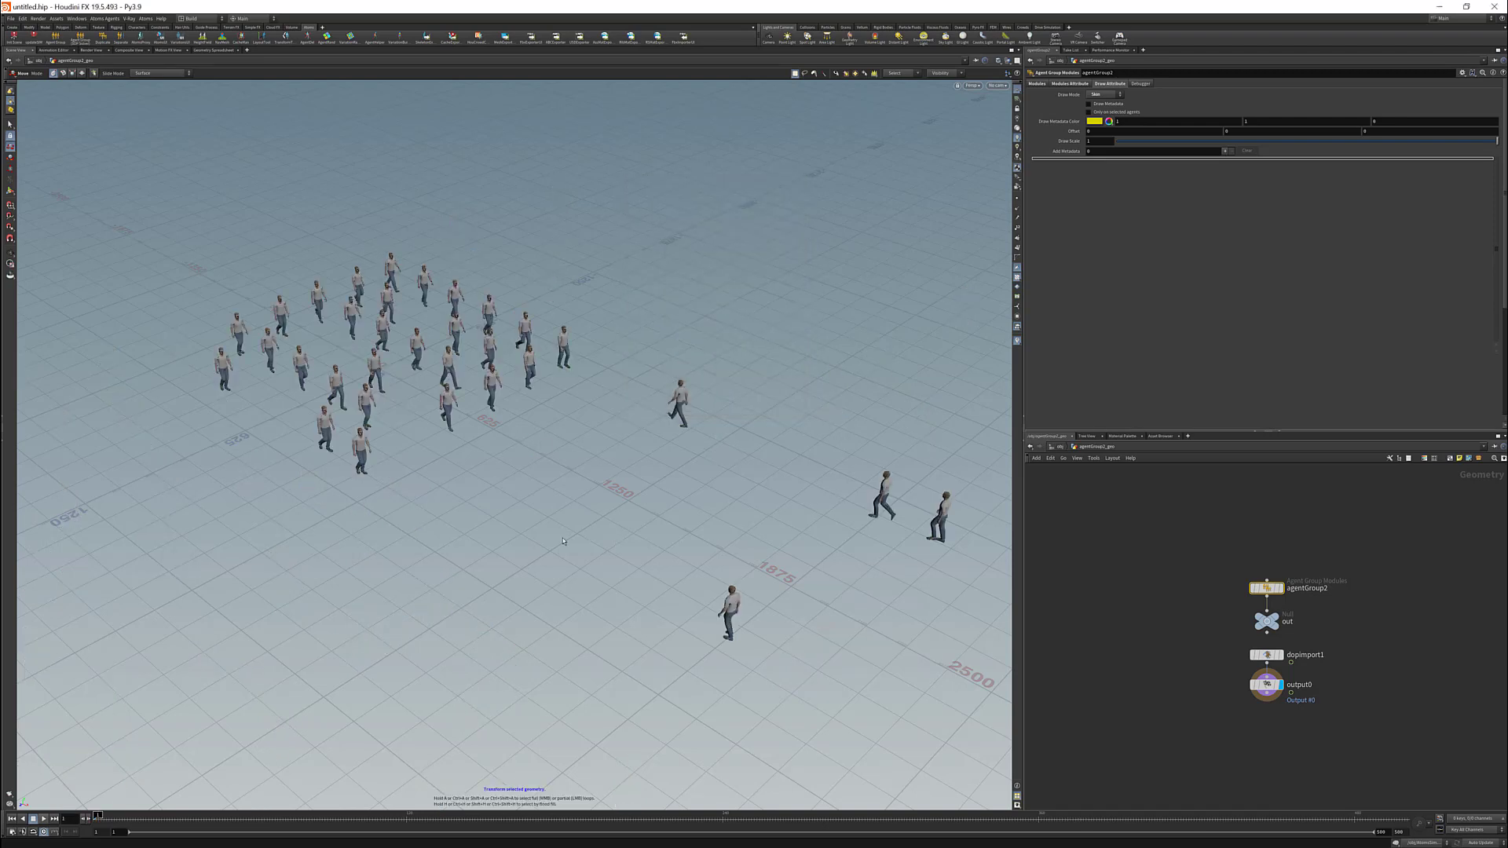
Step: Play the thinned-out cached crowd to check for remaining collisions, and rewind to the first frame
click(45, 820)
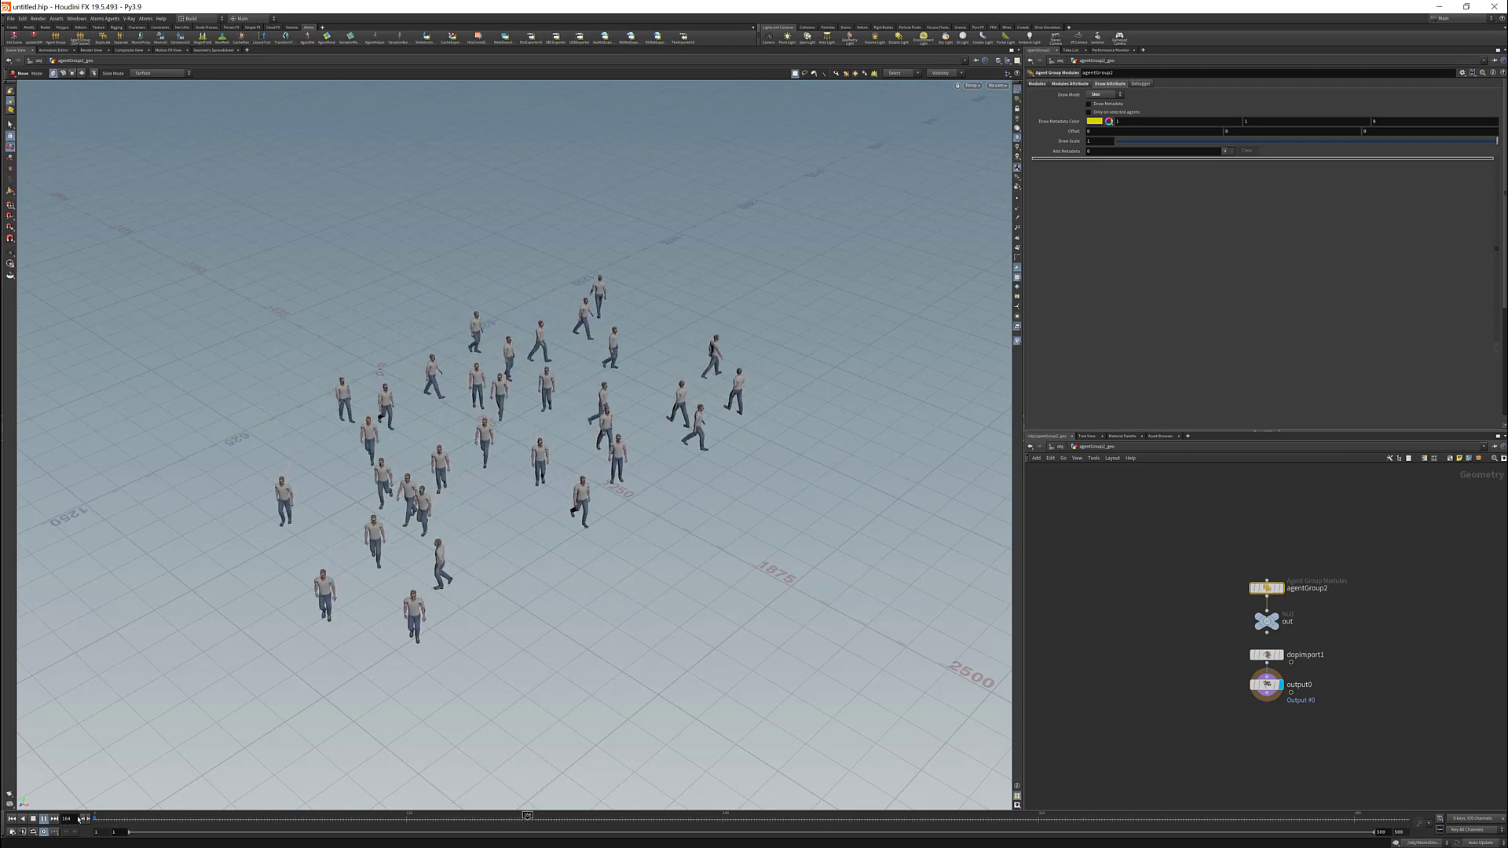
click(34, 822)
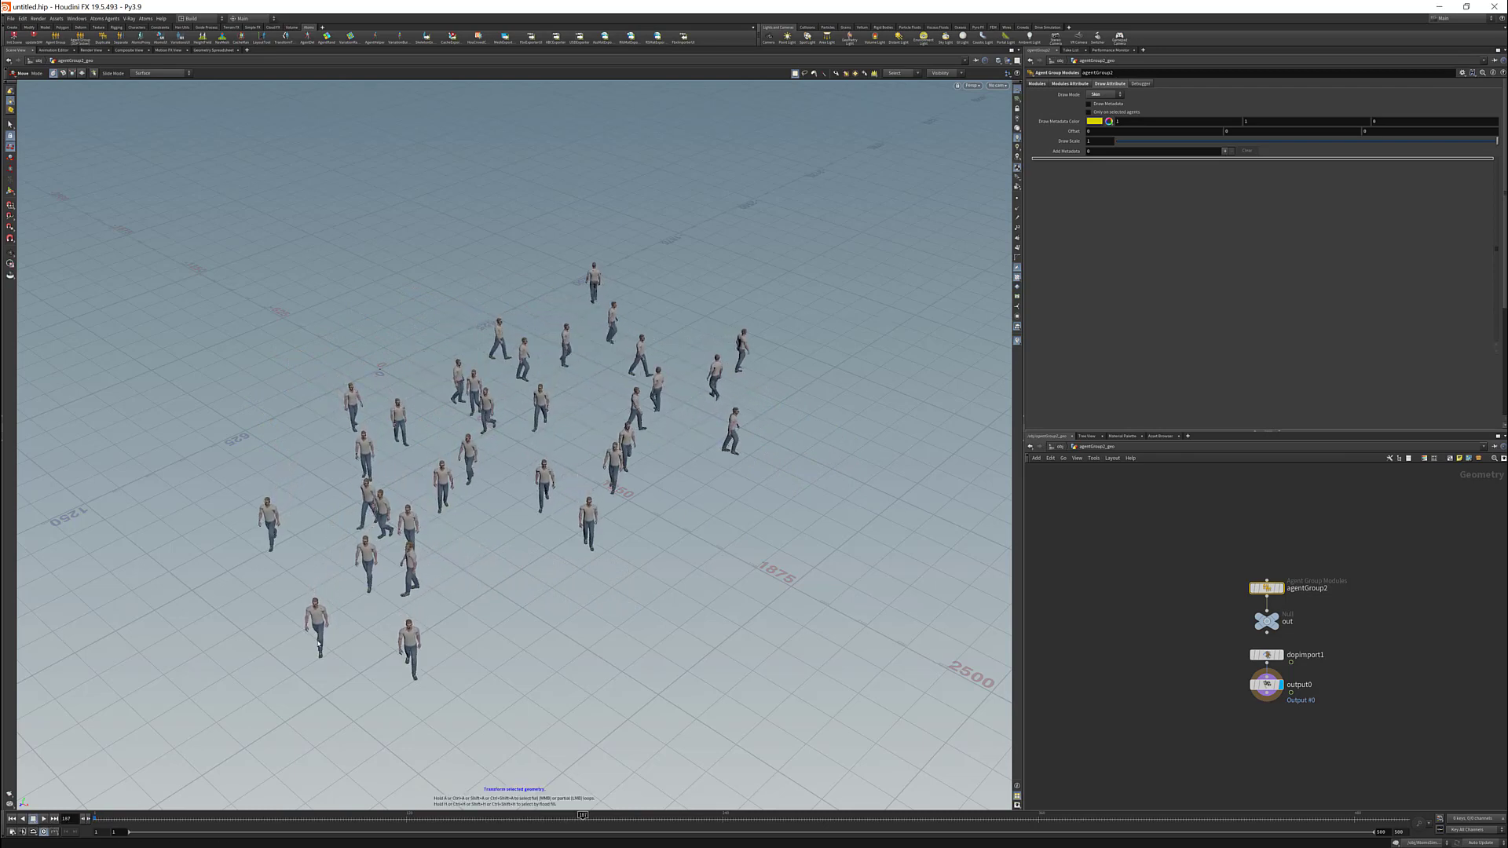
click(11, 818)
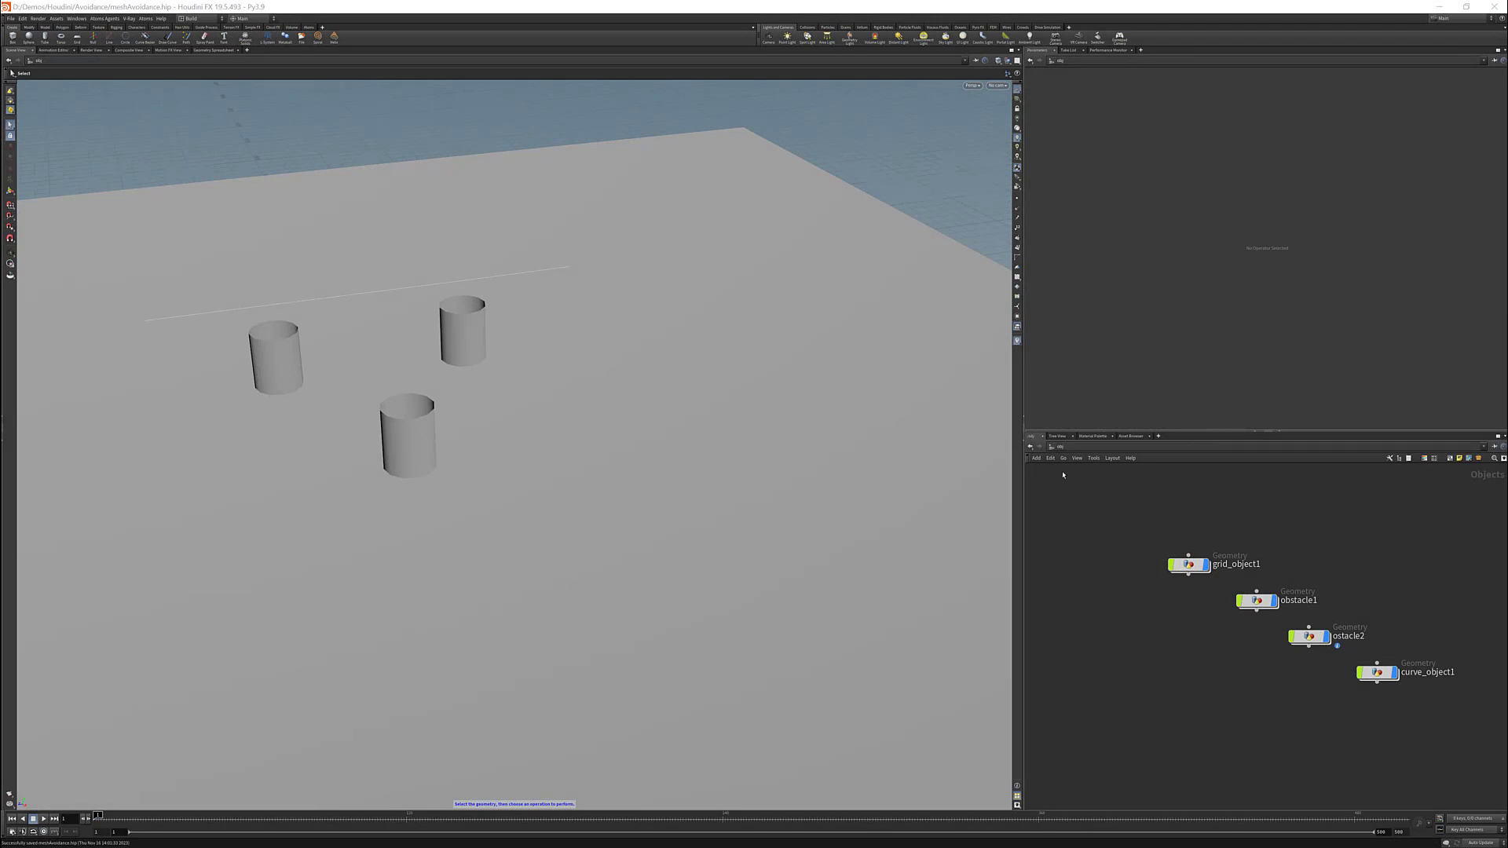
Step: Create a new Atoms agent group in the meshAvoidance scene with the grid and cylinder obstacles
alt+middle_drag(245, 480, 353, 453)
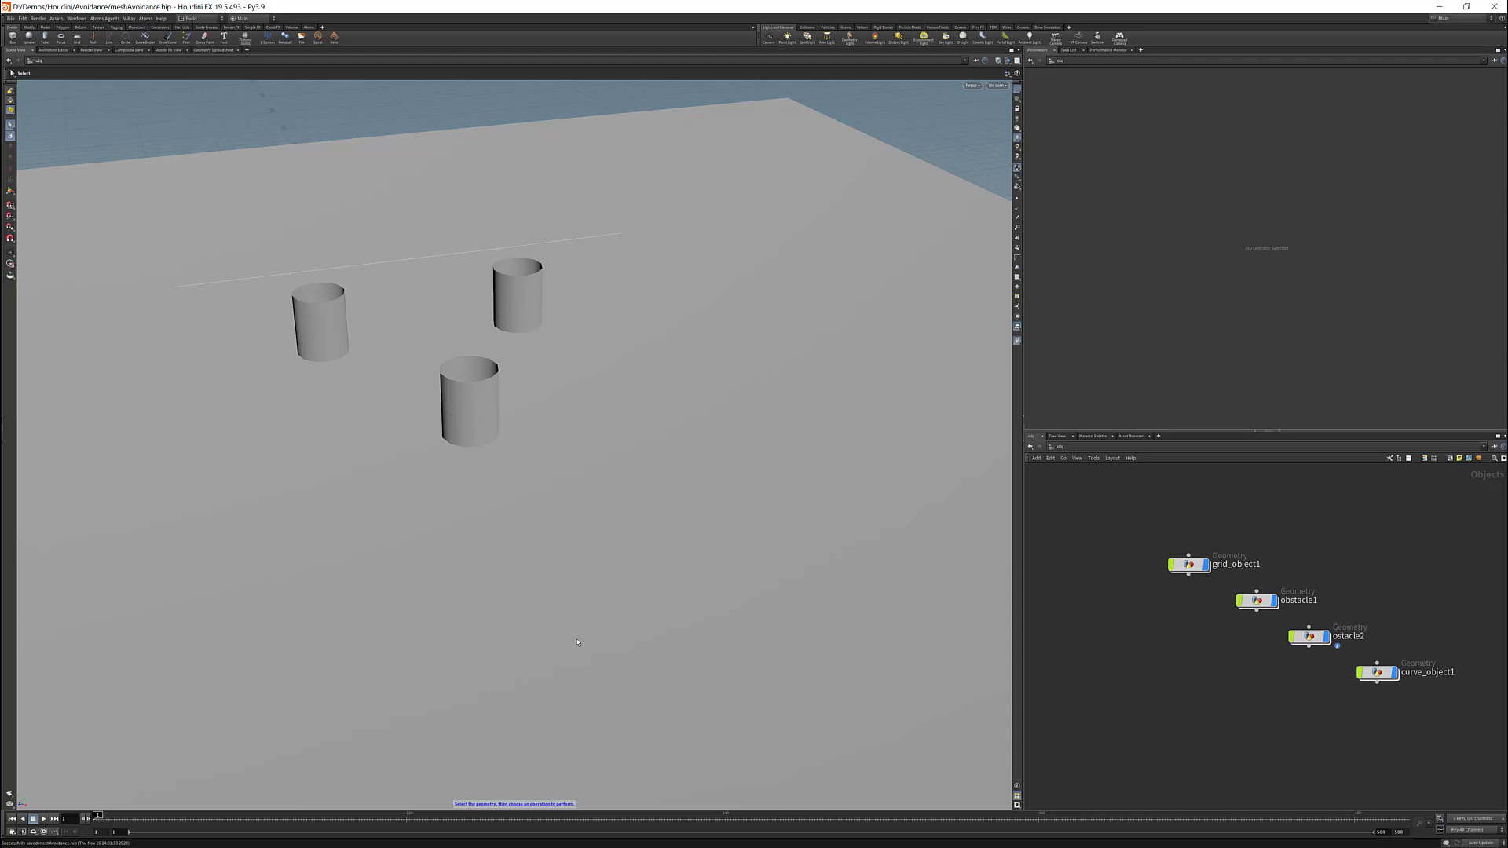
click(145, 18)
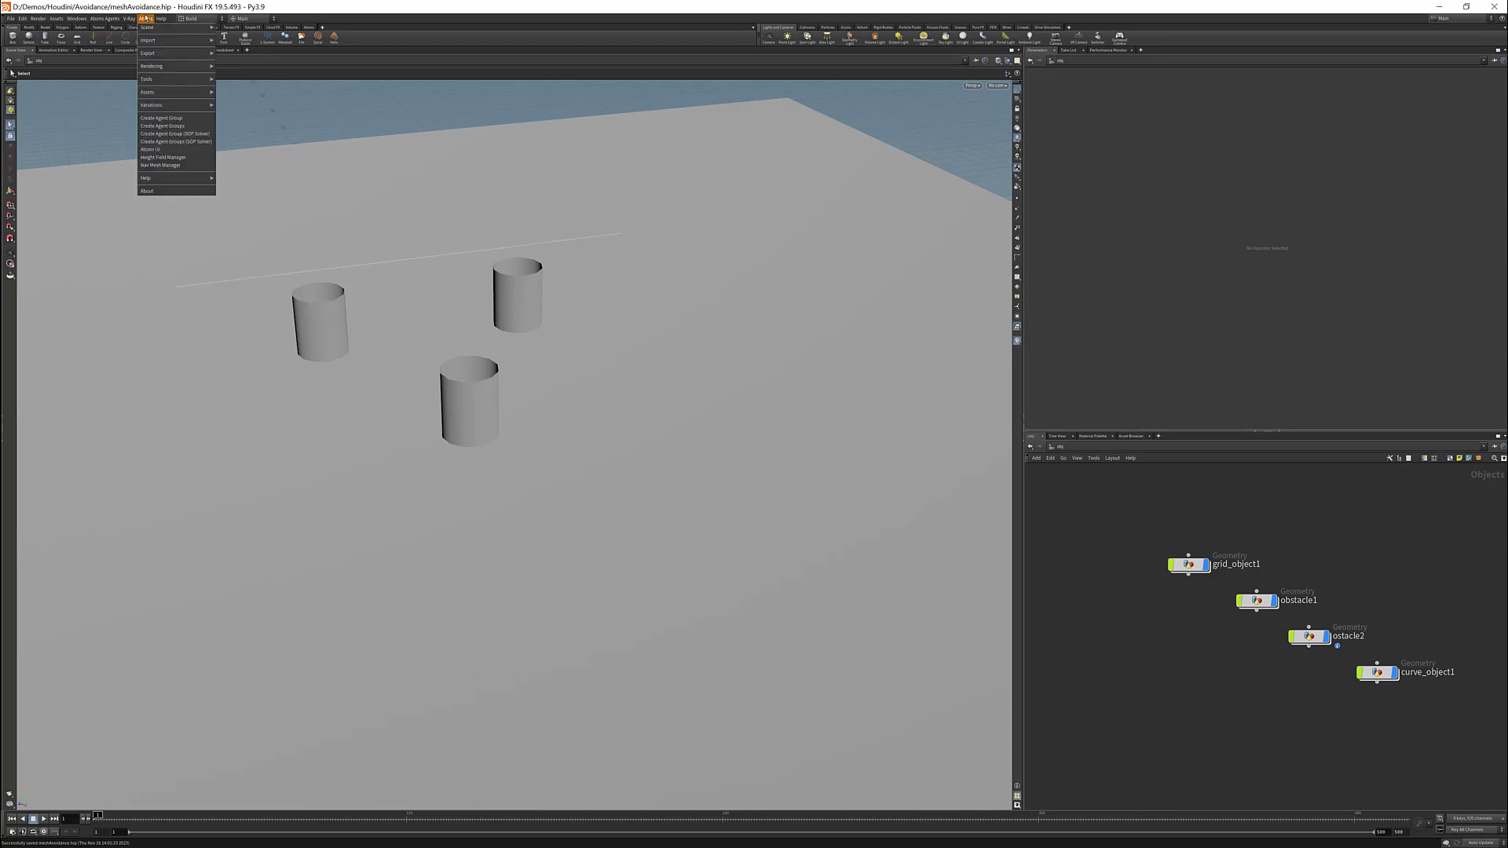
click(161, 118)
click(747, 431)
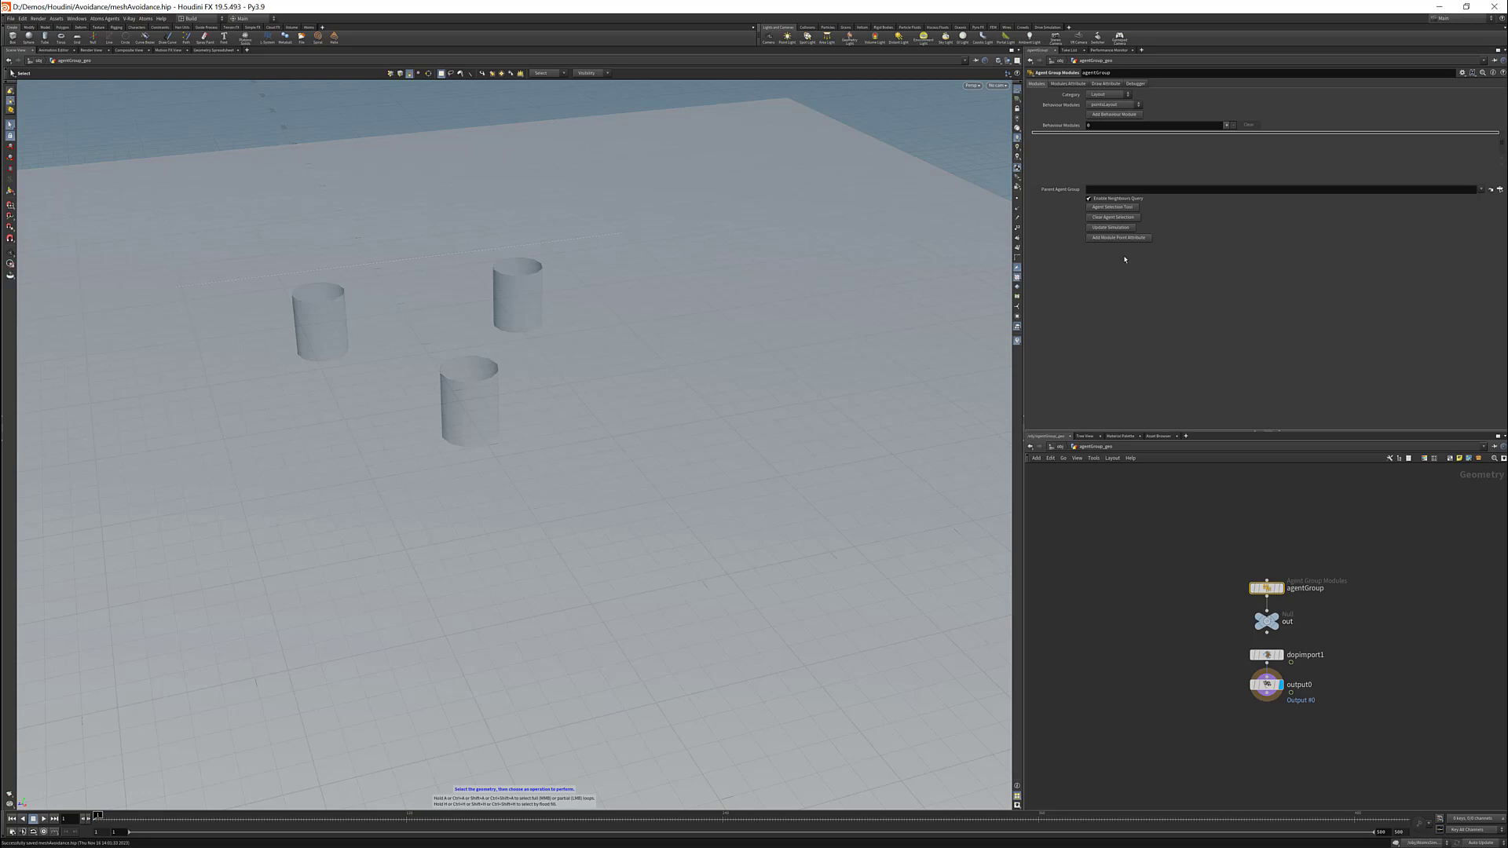
Step: Add the gridLayout and locomotion behaviour modules to agentGroup
click(1099, 105)
click(1099, 152)
click(1099, 115)
click(1098, 96)
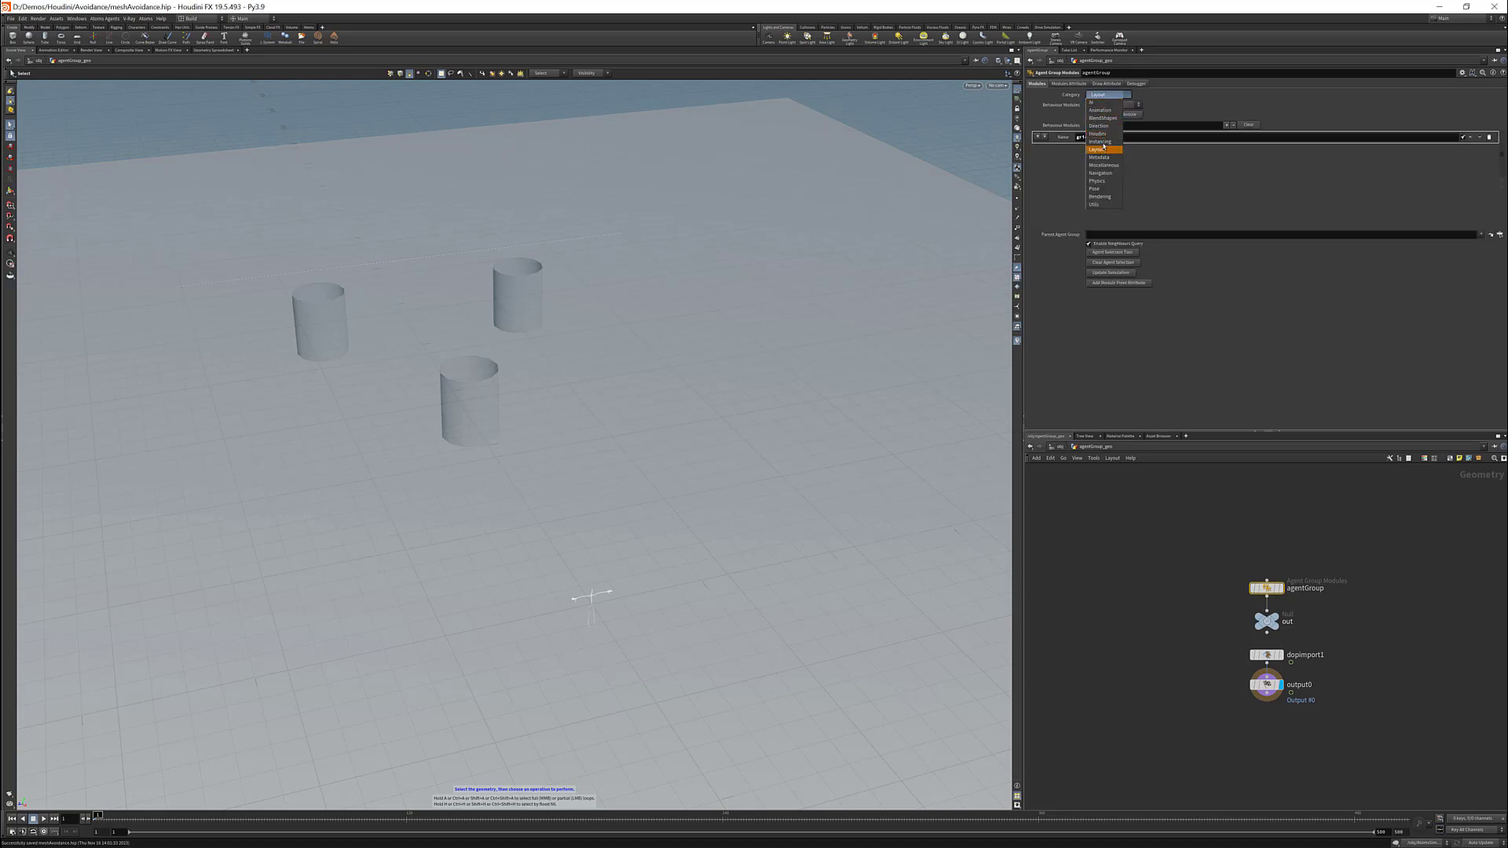
click(1100, 110)
click(1106, 105)
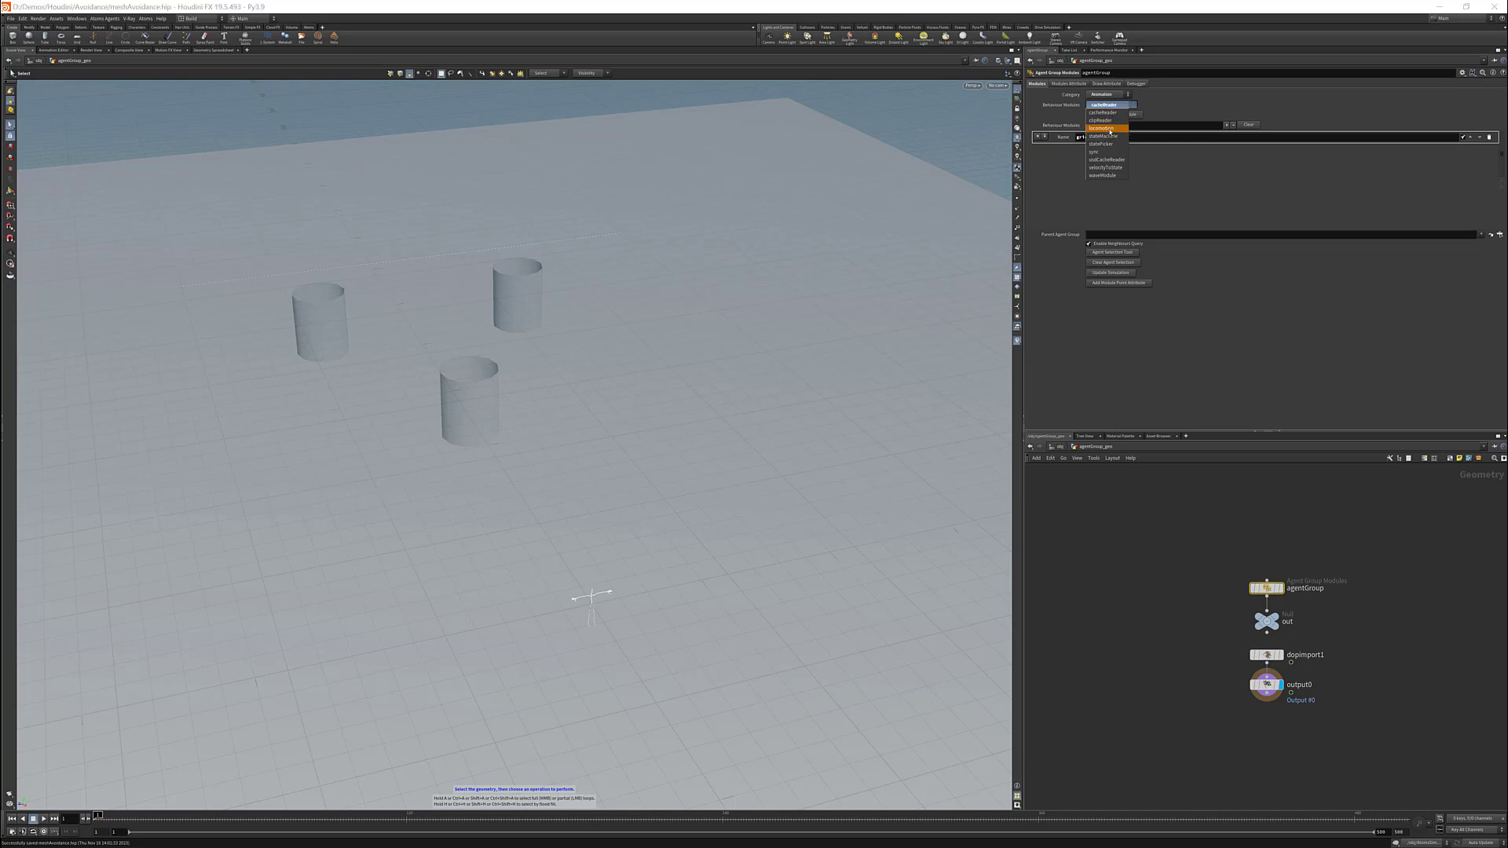
click(1110, 129)
click(1130, 114)
Step: Add the addMetadata behaviour module to agentGroup from the Metadata category
click(1104, 95)
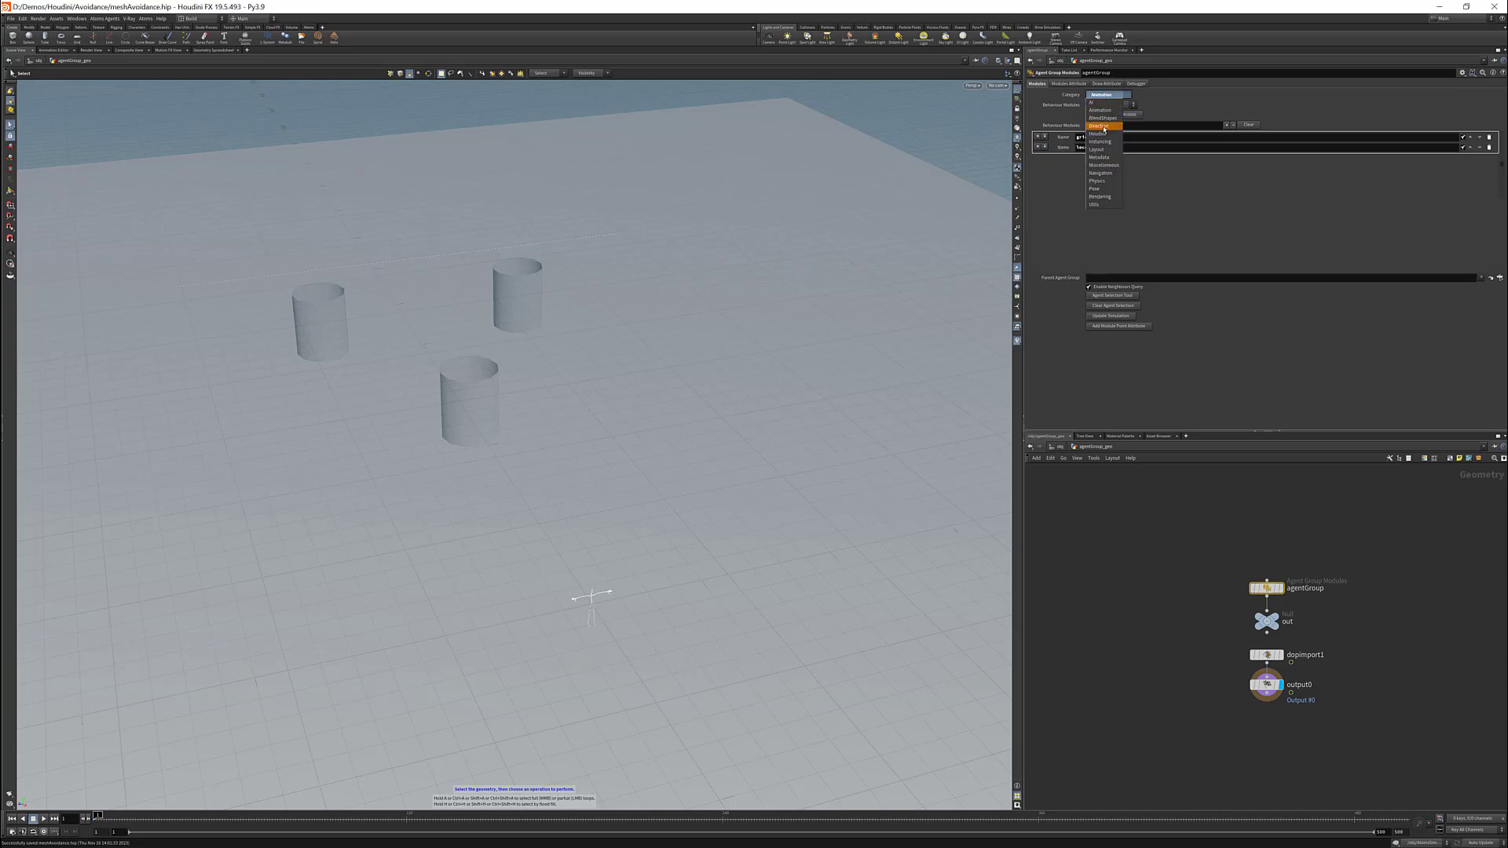
click(1099, 157)
click(1114, 114)
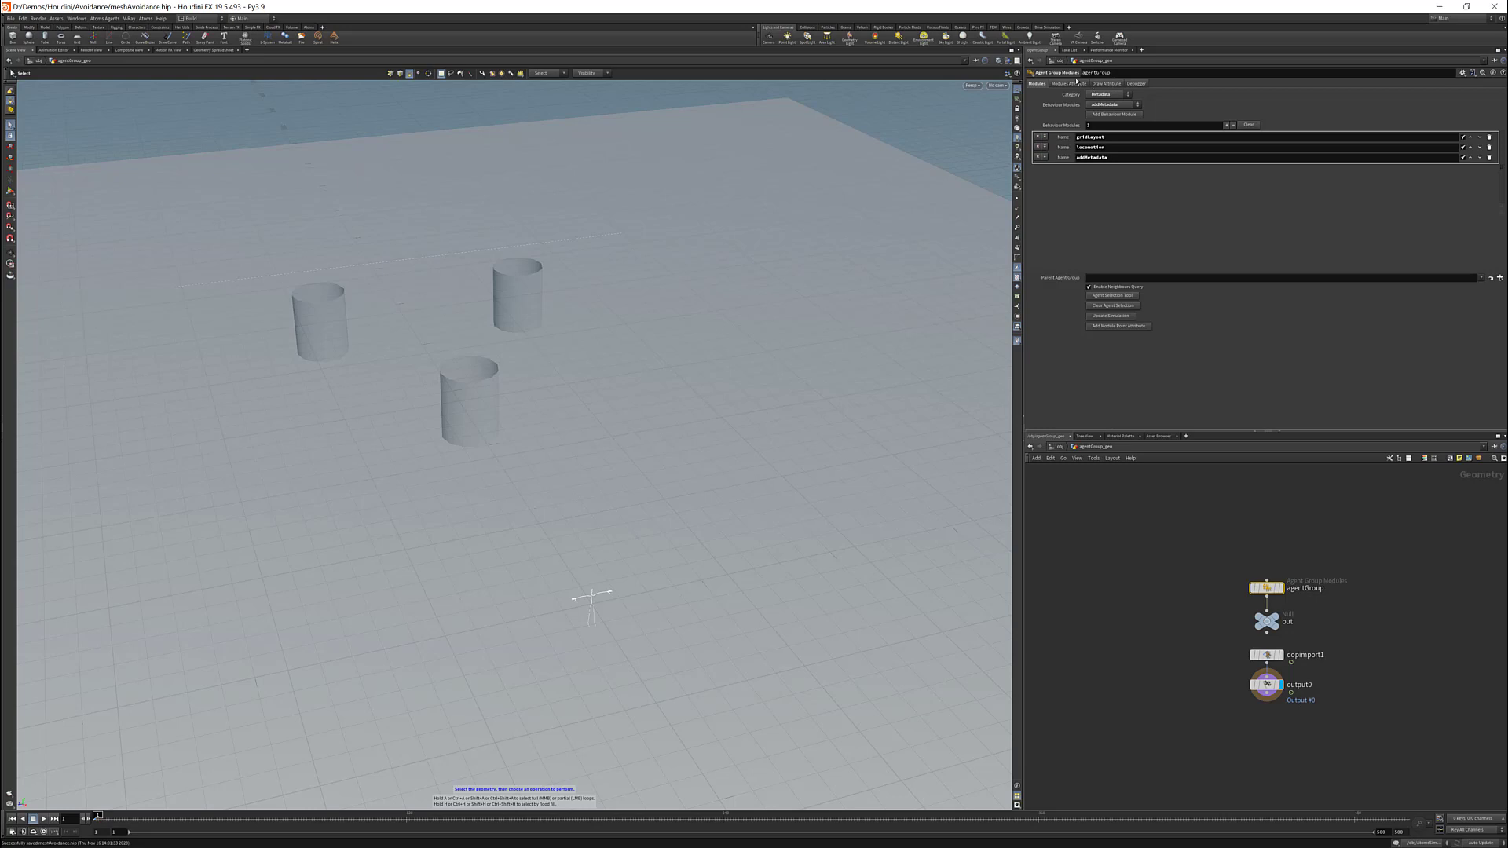
Step: Set the gridLayout Size of agentGroup to 8 on both the X and Z axes
click(1078, 83)
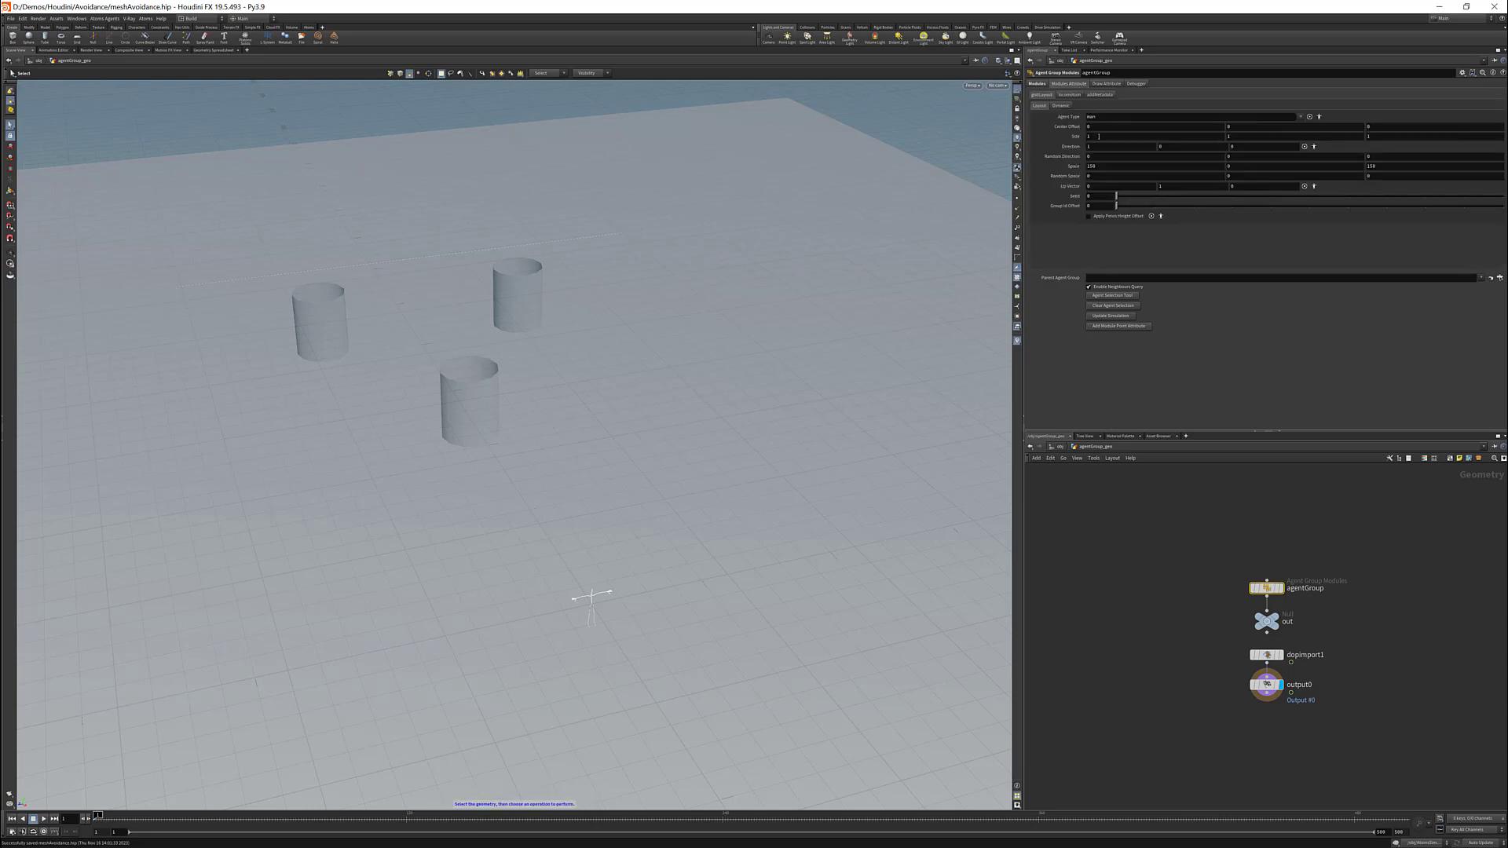
click(1098, 136)
text(8)
key(Tab)
key(Tab)
text(8)
Step: Set the gridLayout Space between agents to 200 on both the X and Z axes
key(Tab)
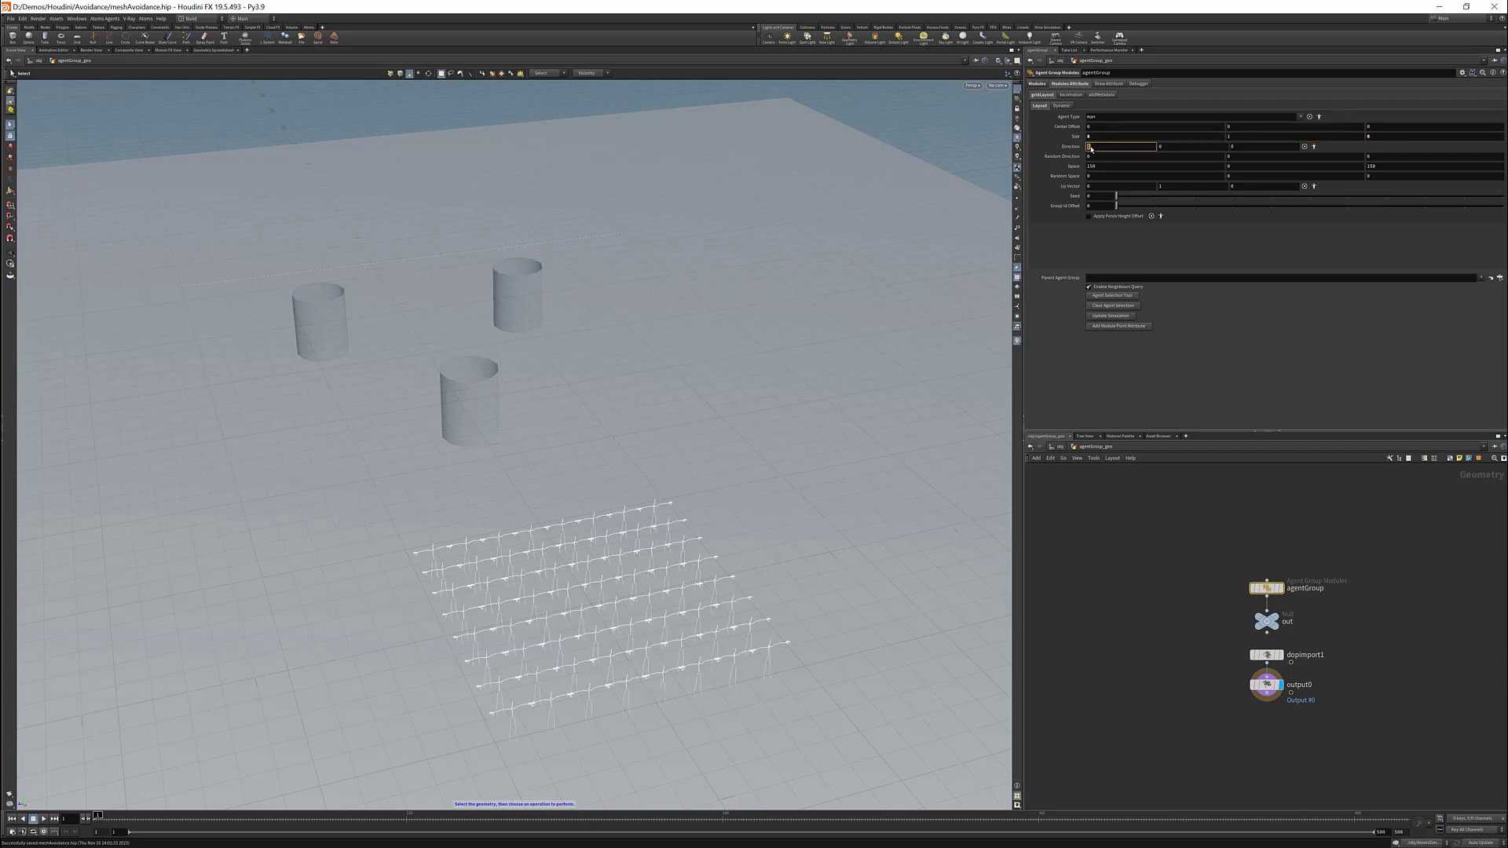
double_click(1101, 166)
text(200)
key(Tab)
key(Tab)
text(200)
key(Tab)
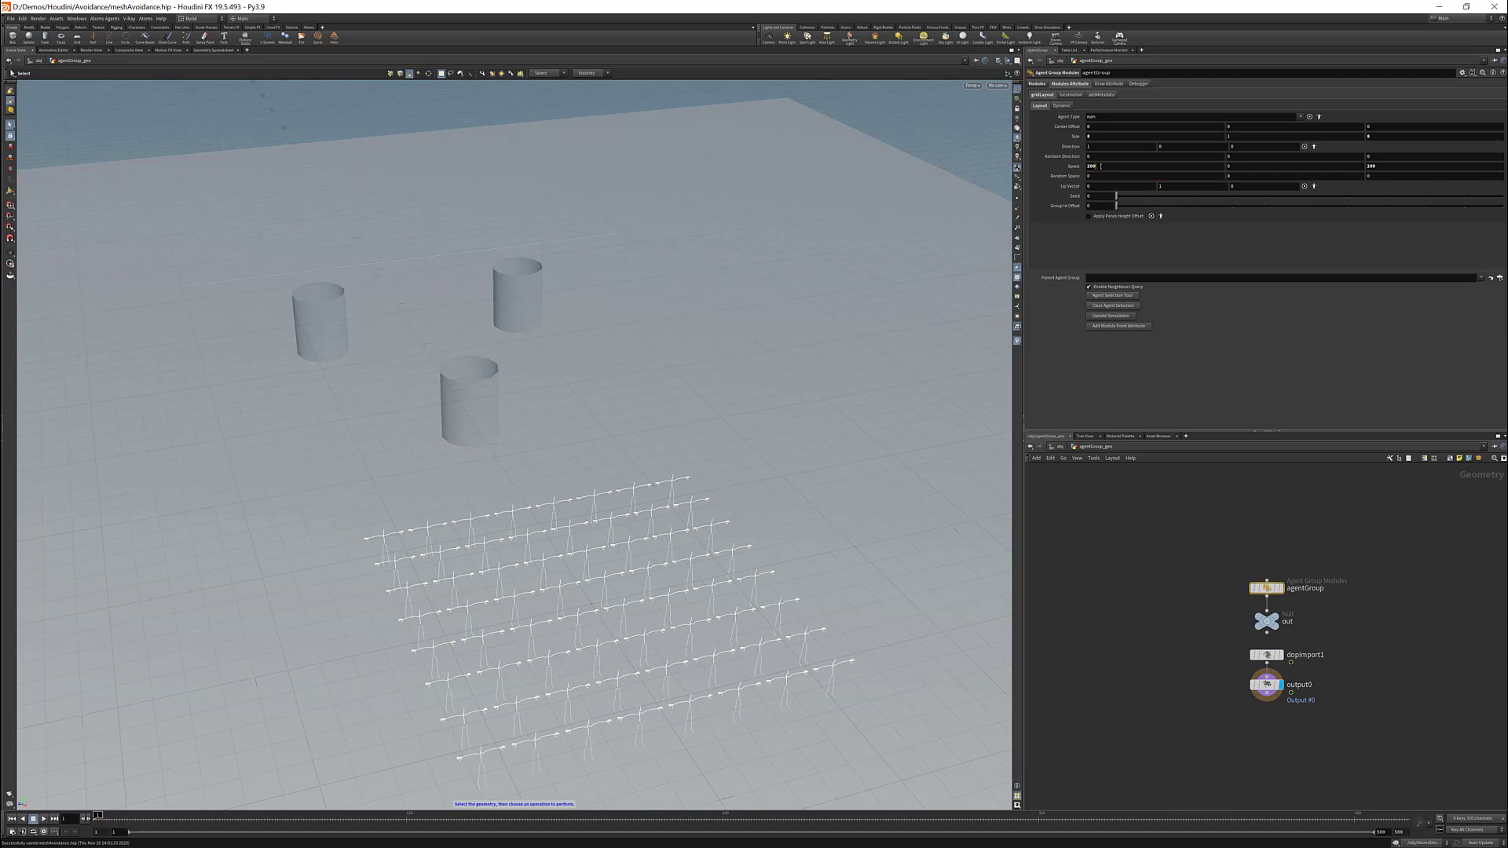
Step: Set the gridLayout Random Space to 20 on both the X and Z axes
double_click(1100, 165)
click(1097, 176)
text(20)
key(Tab)
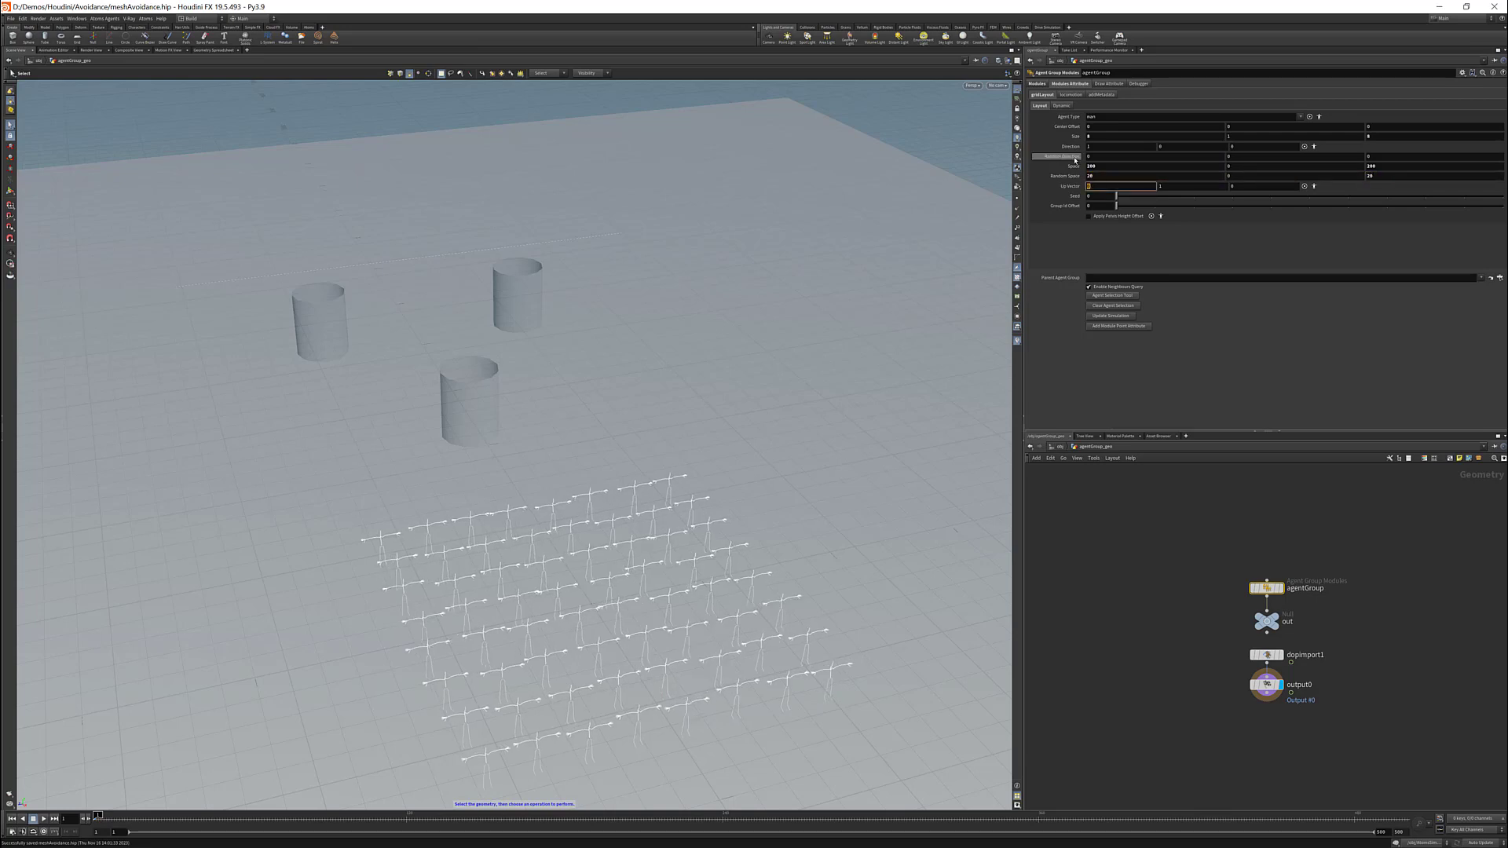
Step: Set the gridLayout Random Direction to .2 on X and Z, and the Direction X value to -1
click(1100, 156)
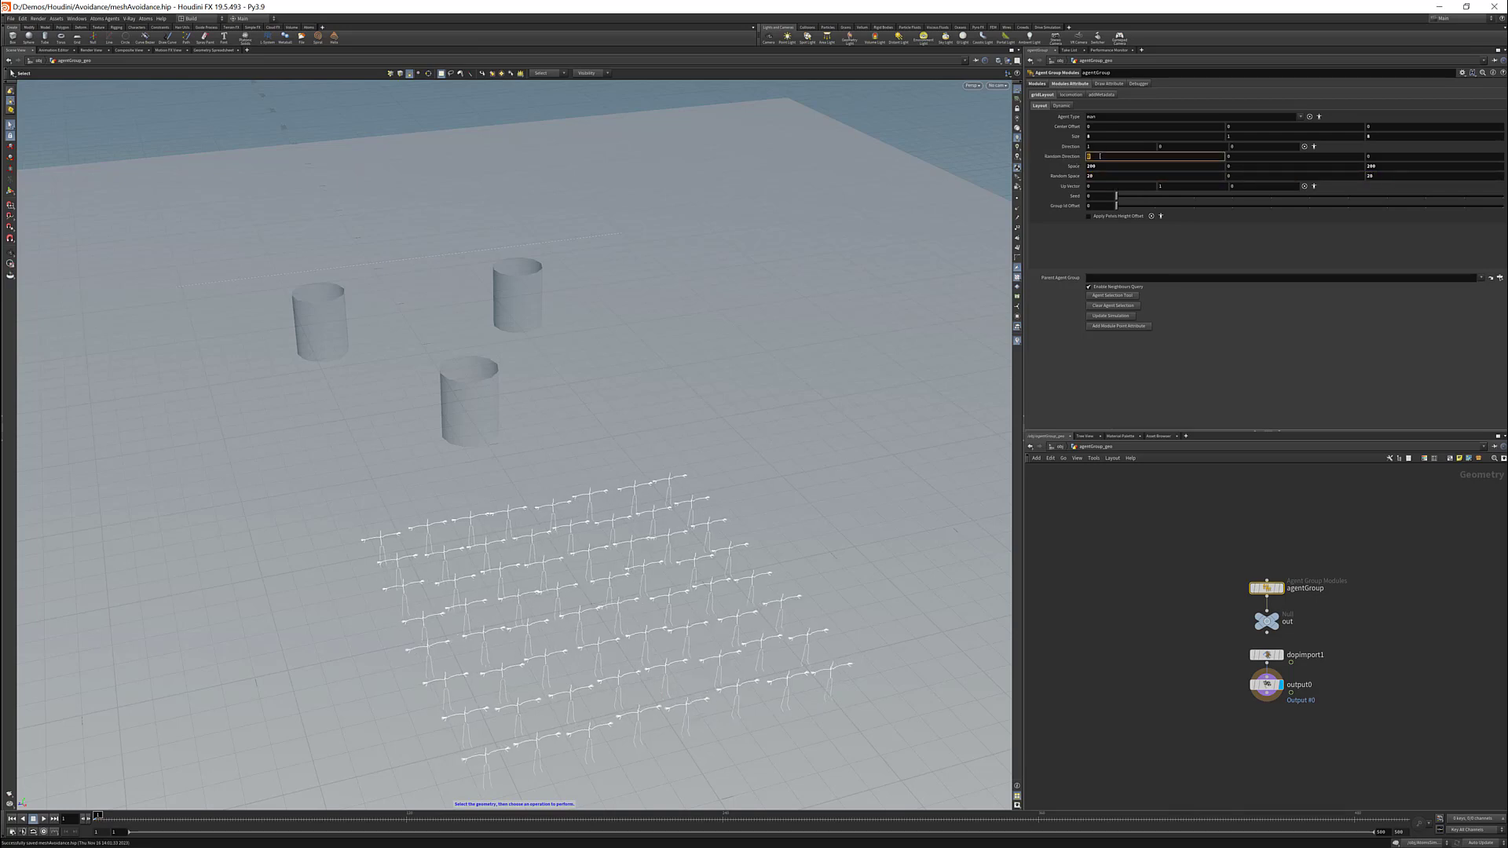
text(.2)
key(Tab)
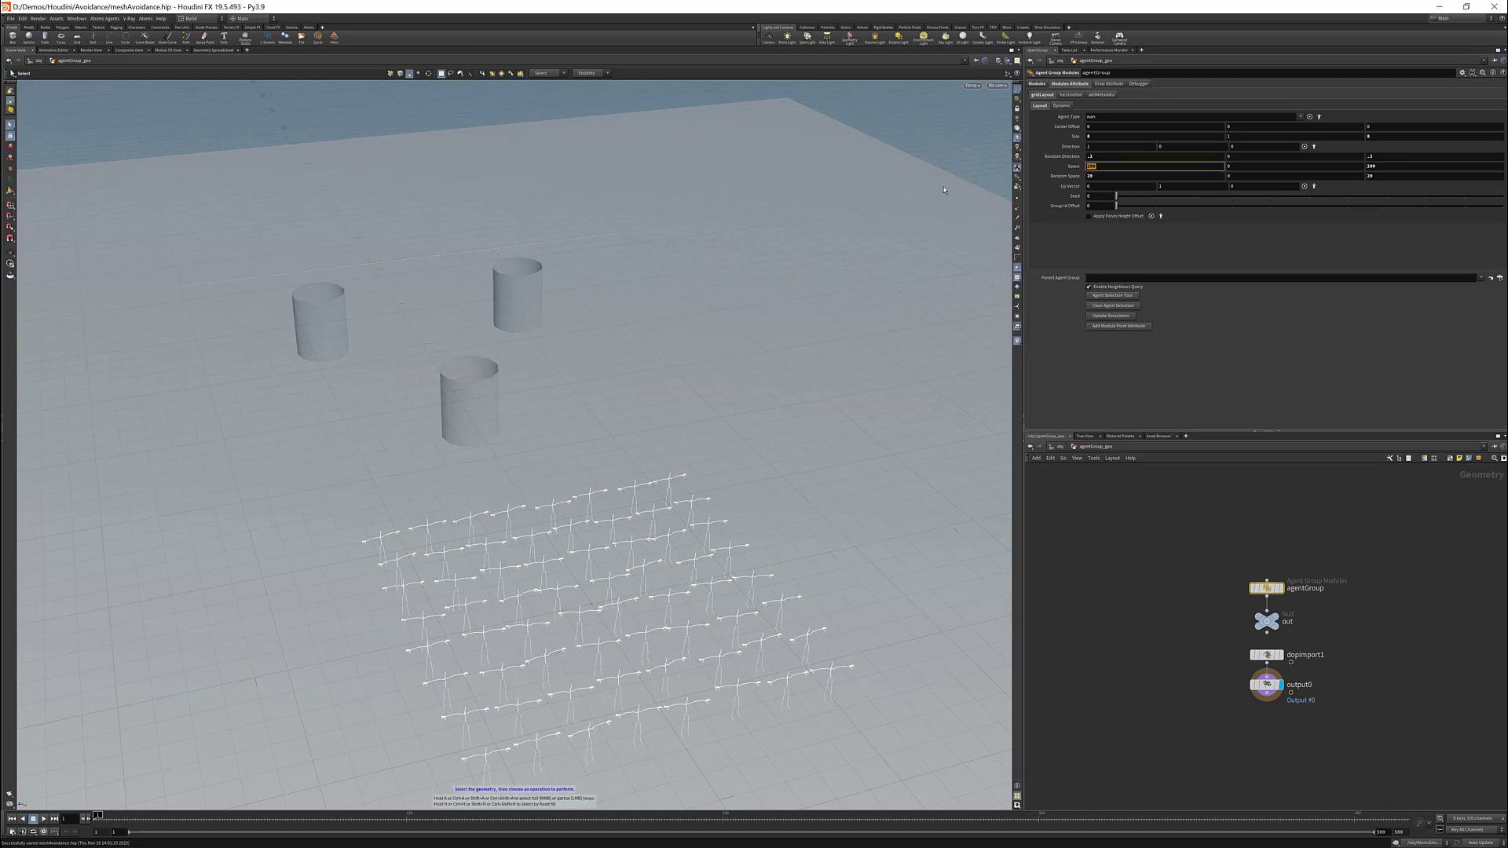
click(1101, 147)
text(-1)
key(Return)
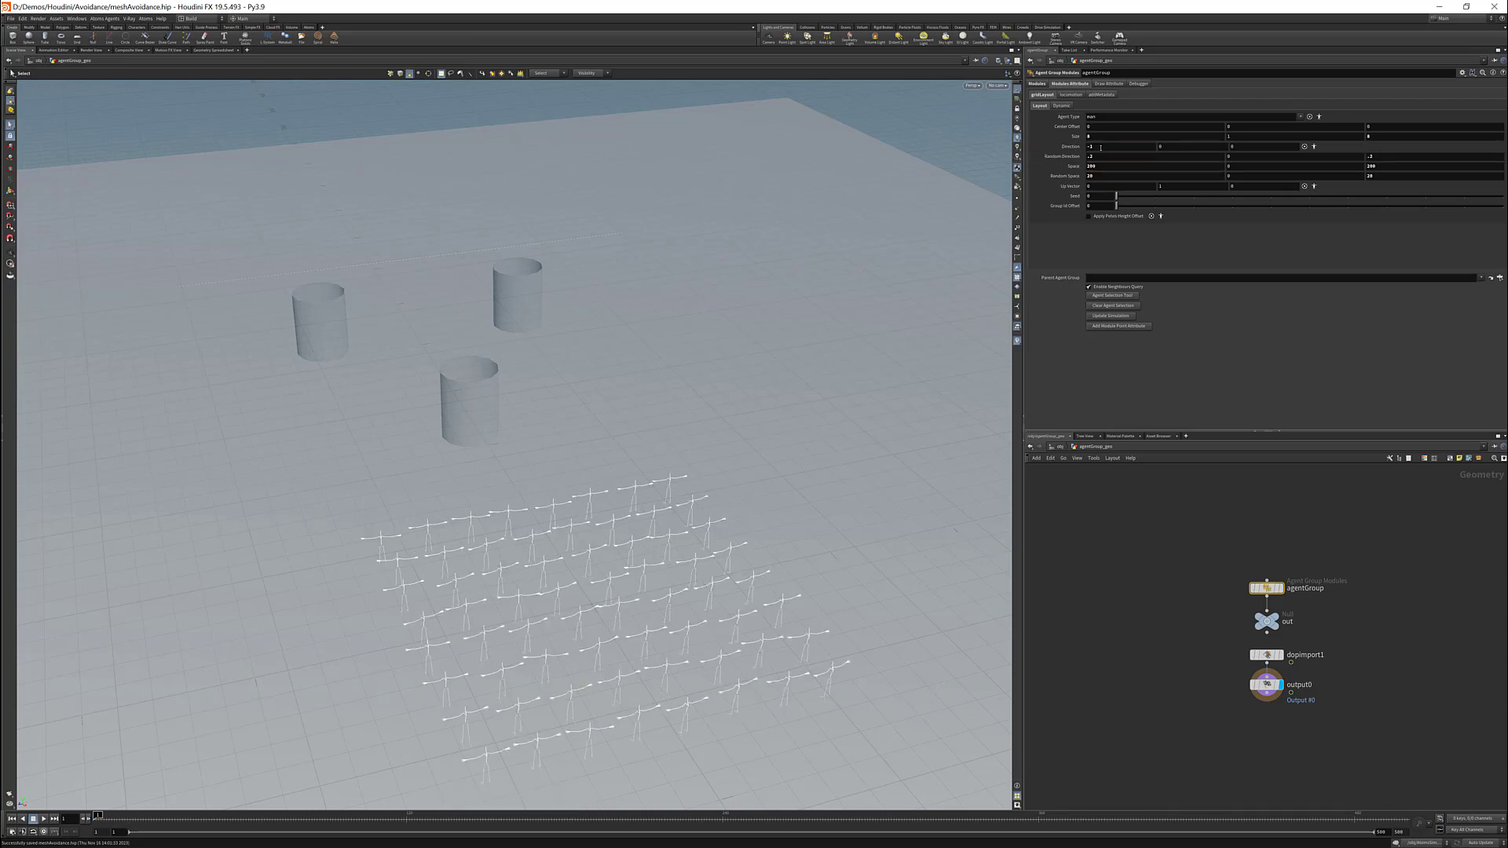
Step: Assign manLocomotion as the locomotion of agentGroup's locomotion module
click(1071, 95)
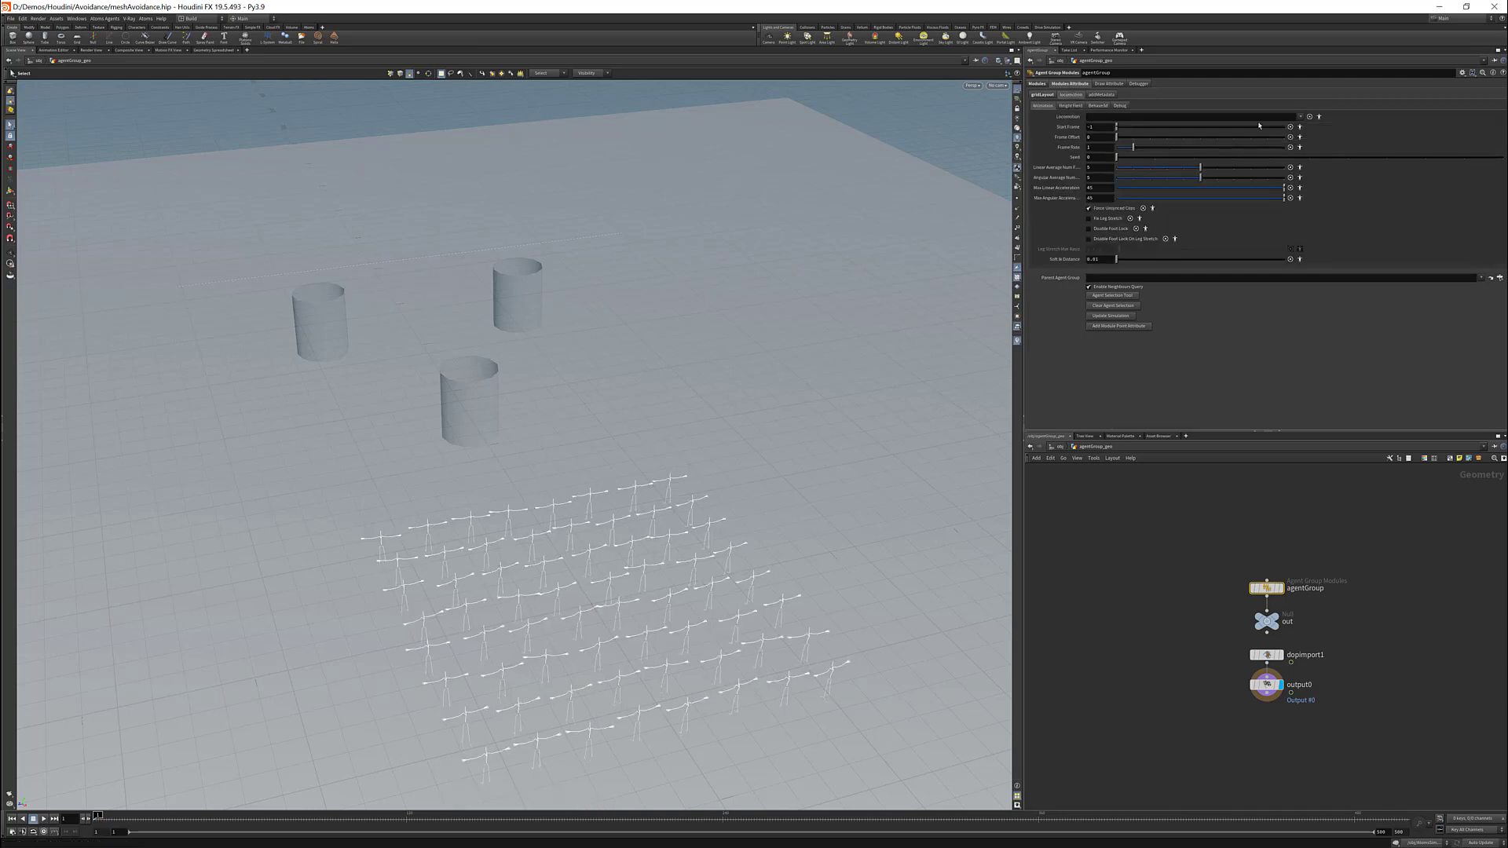
click(1301, 117)
click(1314, 127)
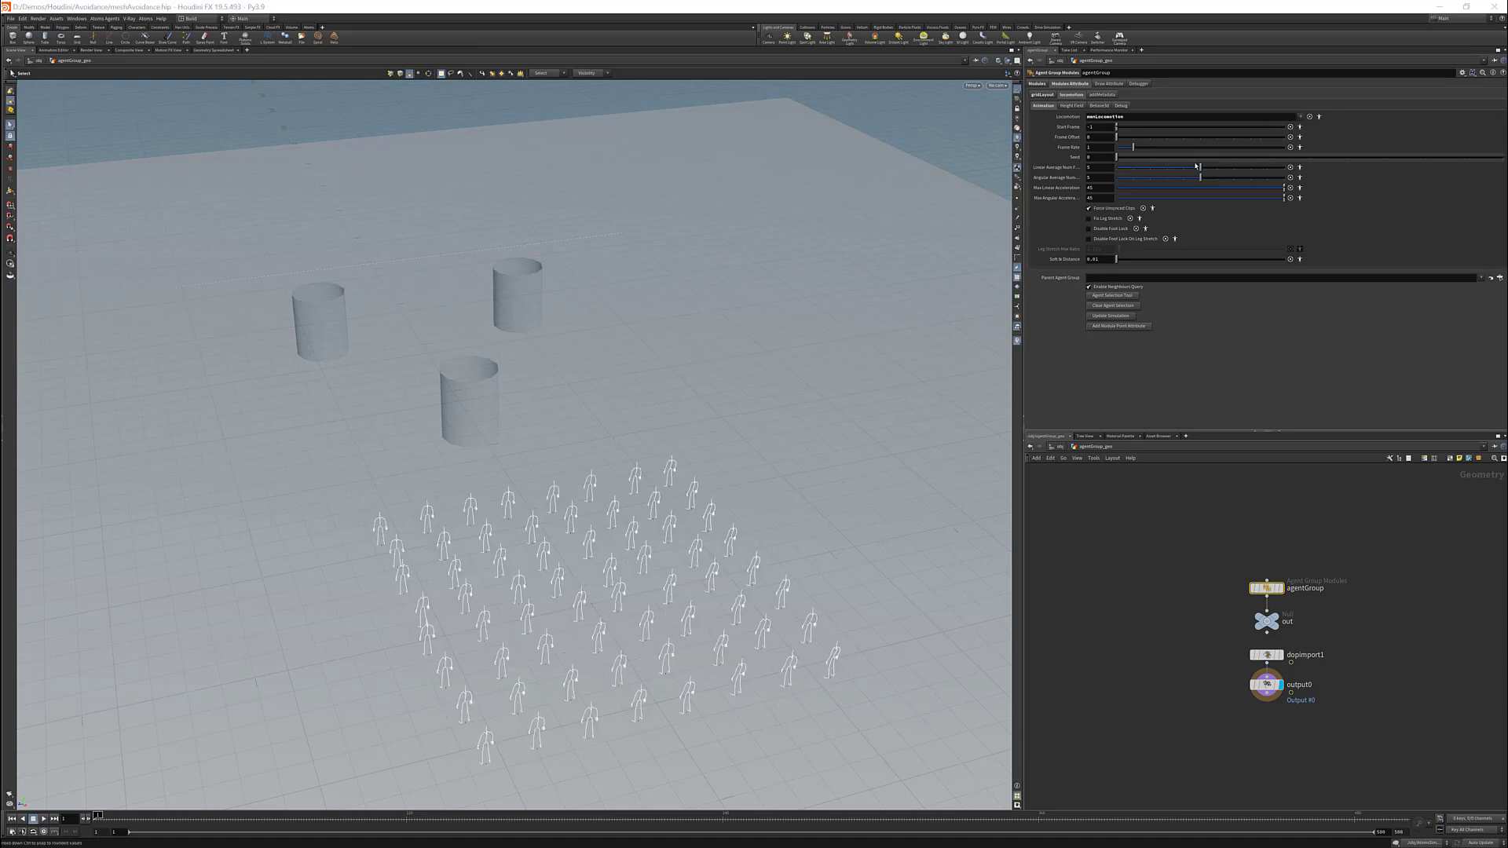
Step: Set the locomotion module's linear and angular average frame counts to 10 and turn off its enabled Force clips option
click(1098, 168)
text(10)
key(Tab)
text(1)
key(Tab)
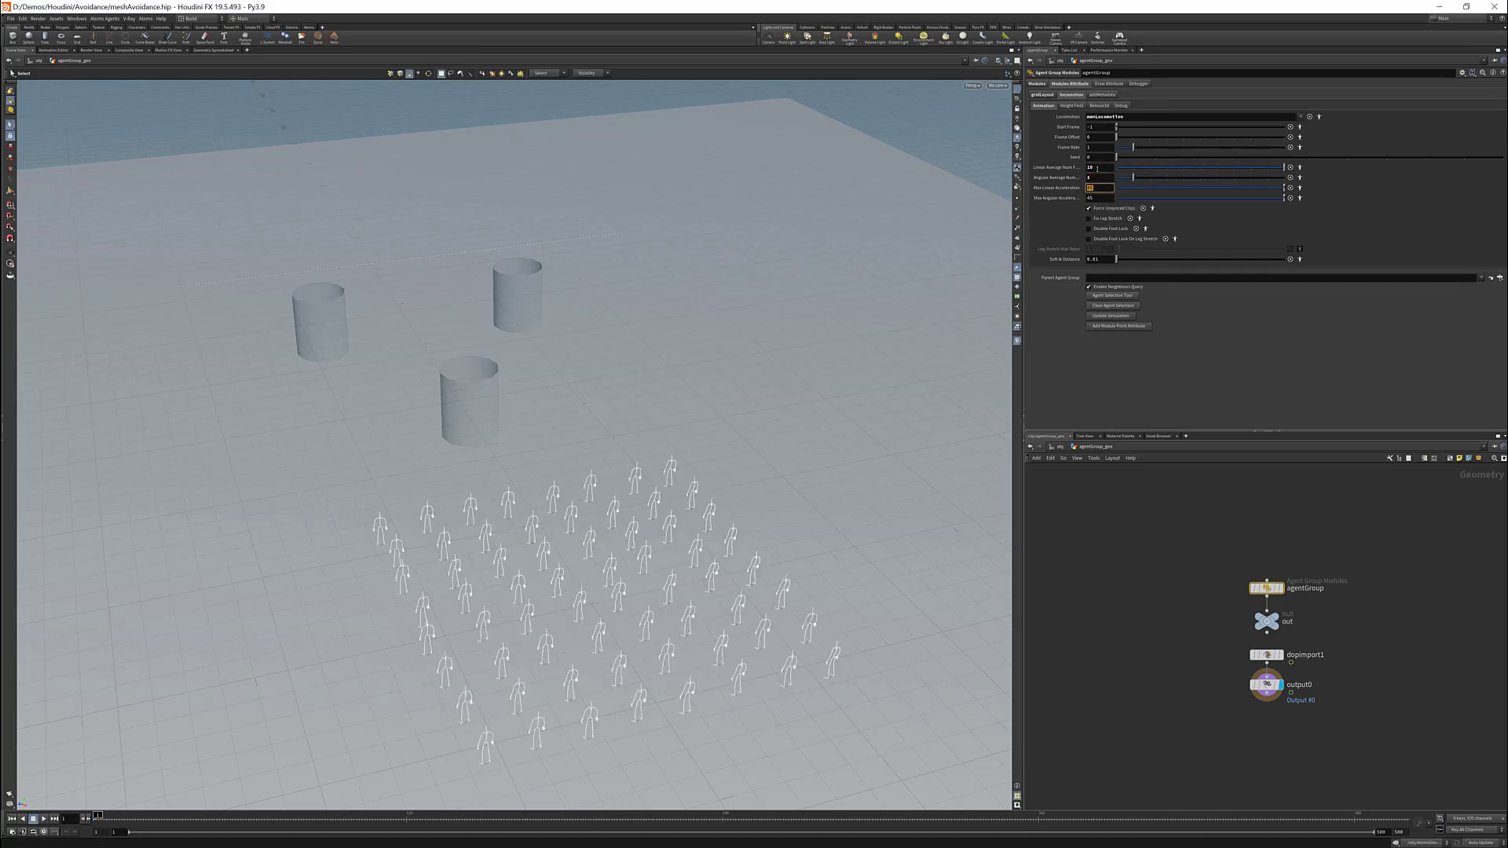
click(1098, 179)
key(Return)
click(1107, 210)
alt+right_drag(632, 459, 691, 484)
alt+middle_drag(691, 484, 717, 443)
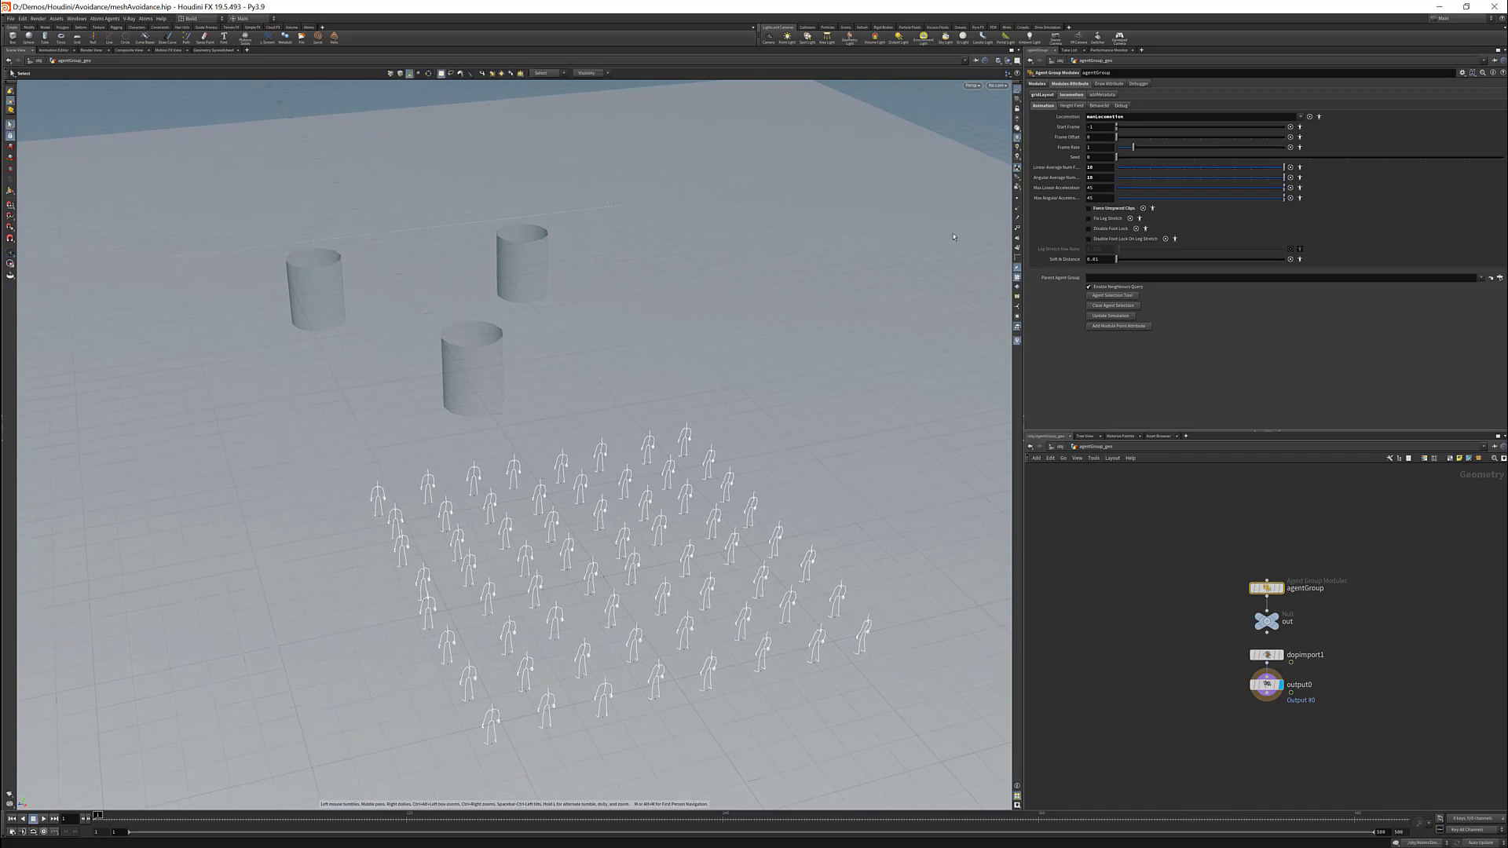
Step: Configure the addMetadata module to write targetLinearVelocity as a double with value 130
click(1104, 95)
click(1301, 116)
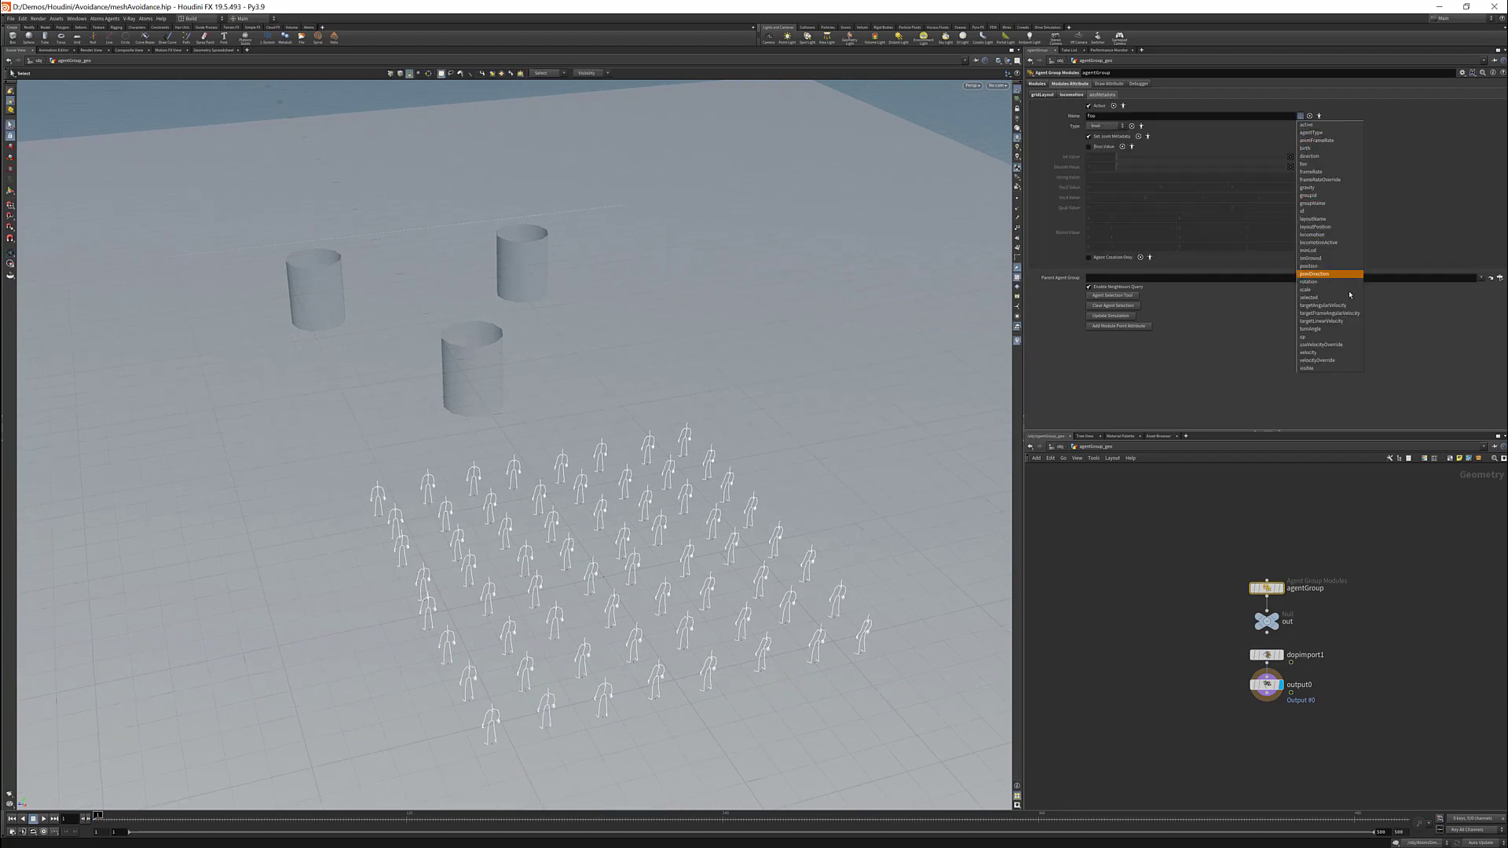
click(1330, 319)
click(1105, 126)
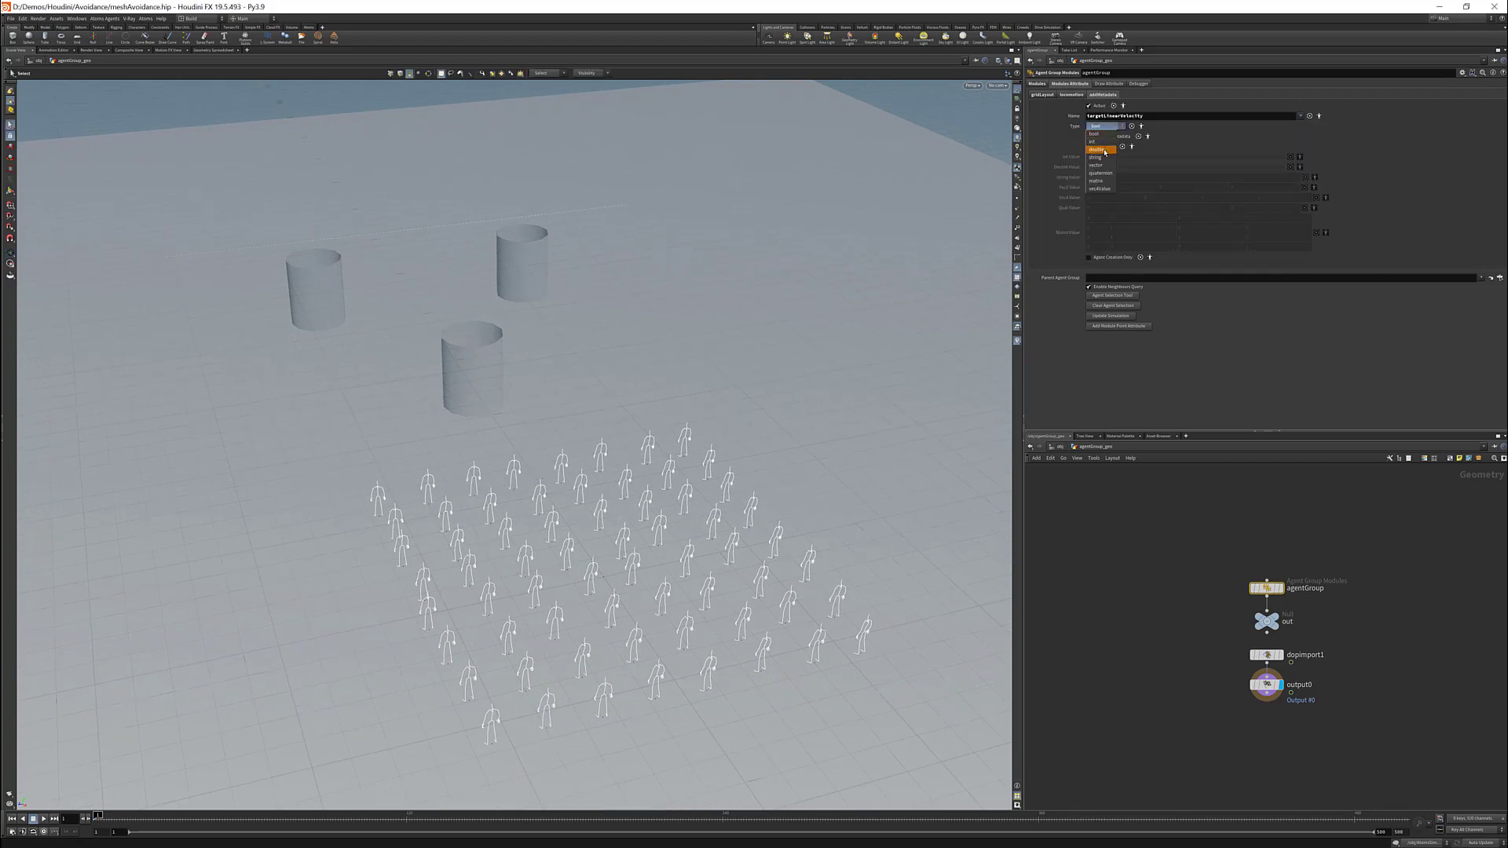
click(1103, 144)
text(130)
key(Return)
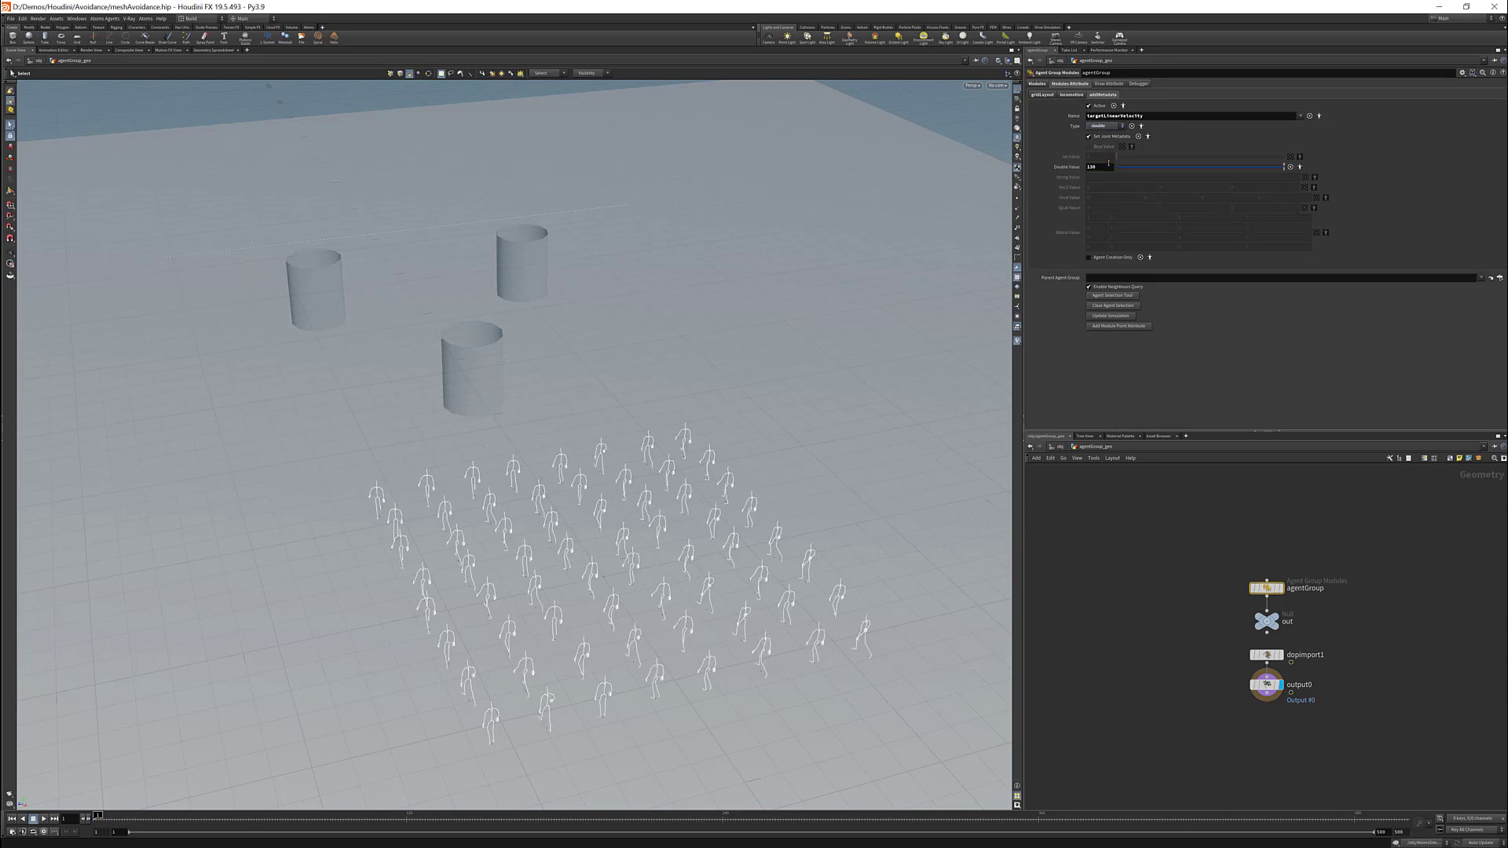
alt+drag(594, 412, 624, 394)
Step: Set the agent group's Draw Mode to Skin
click(1108, 83)
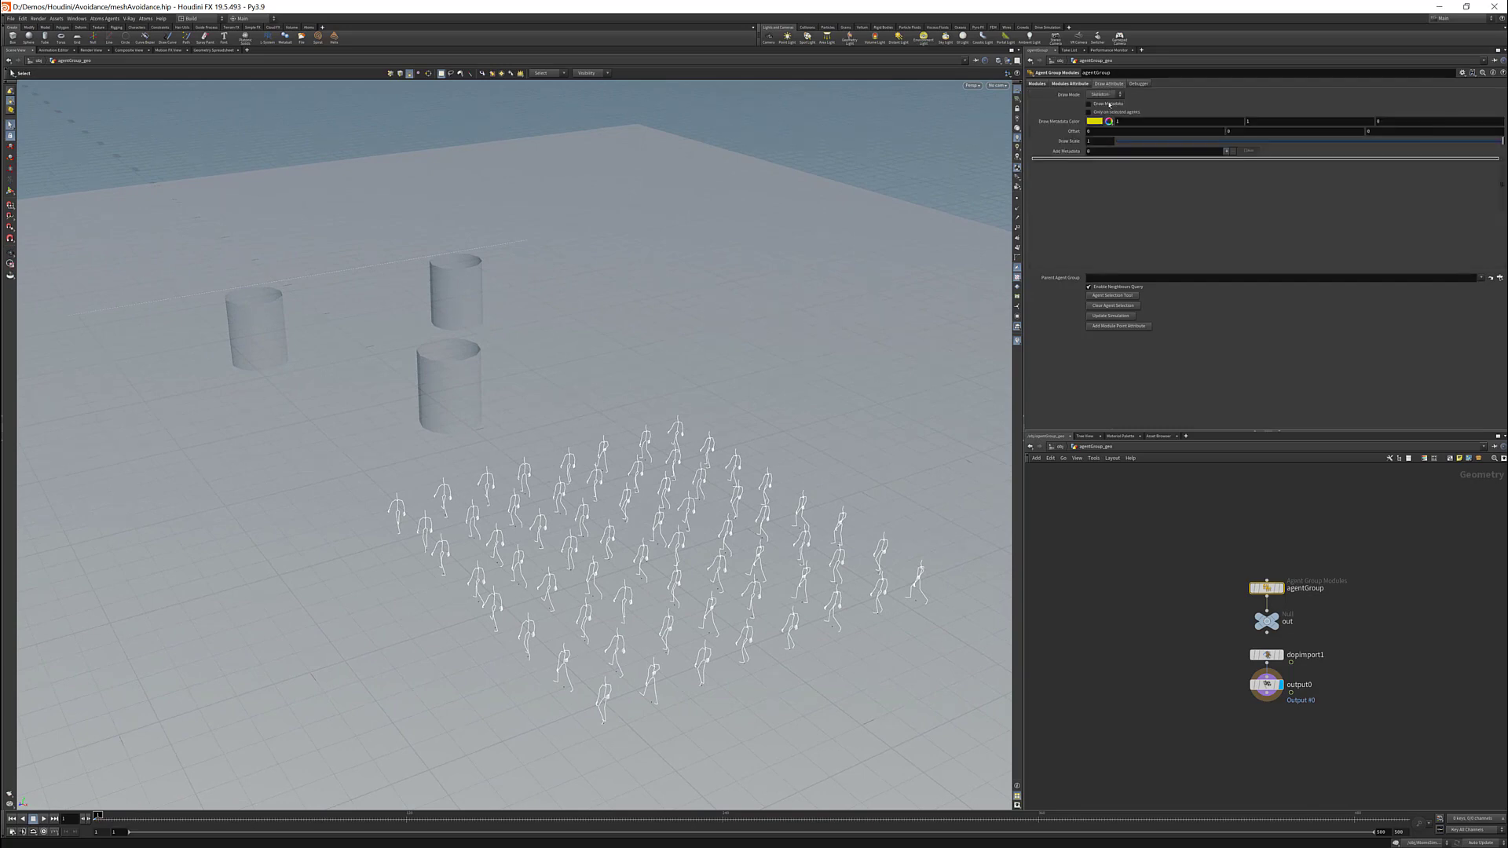
click(1104, 95)
click(1094, 125)
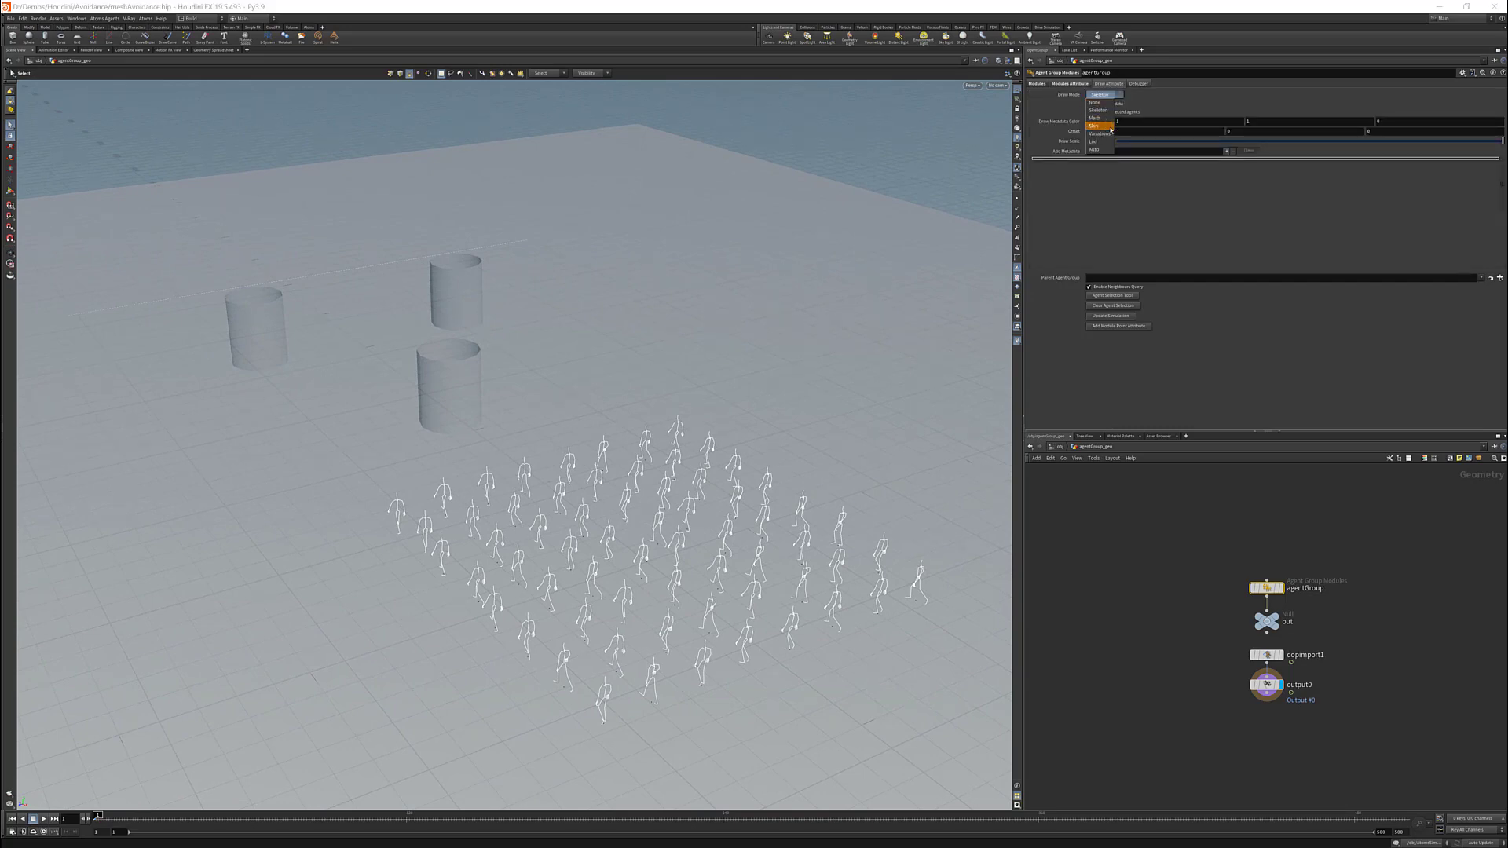
Step: Play the simulation to check how the agents walk past the cylinders, and return to the first frame
click(45, 819)
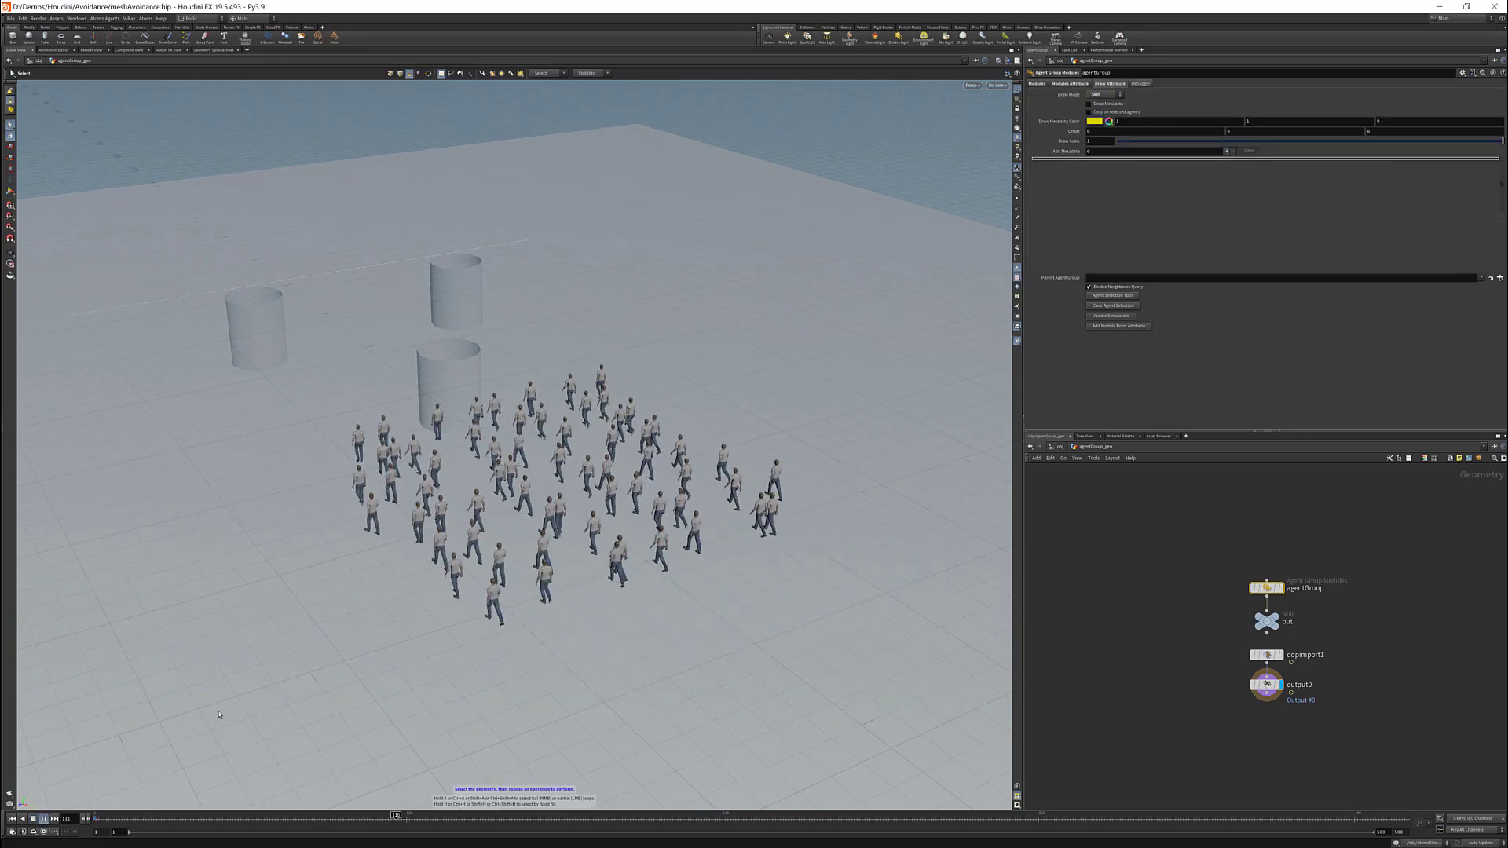
alt+drag(528, 509, 484, 562)
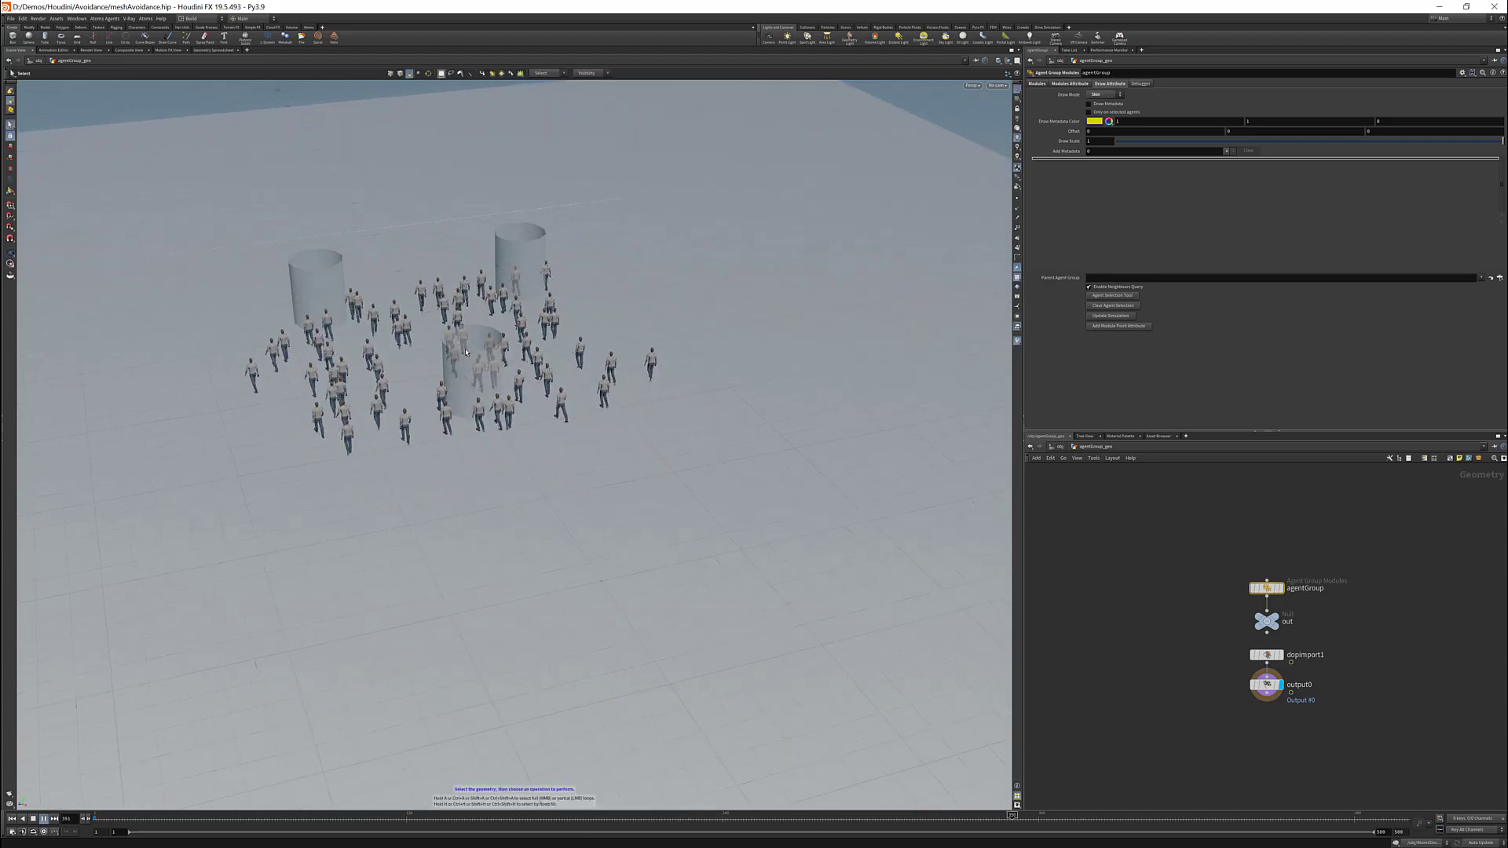
click(13, 820)
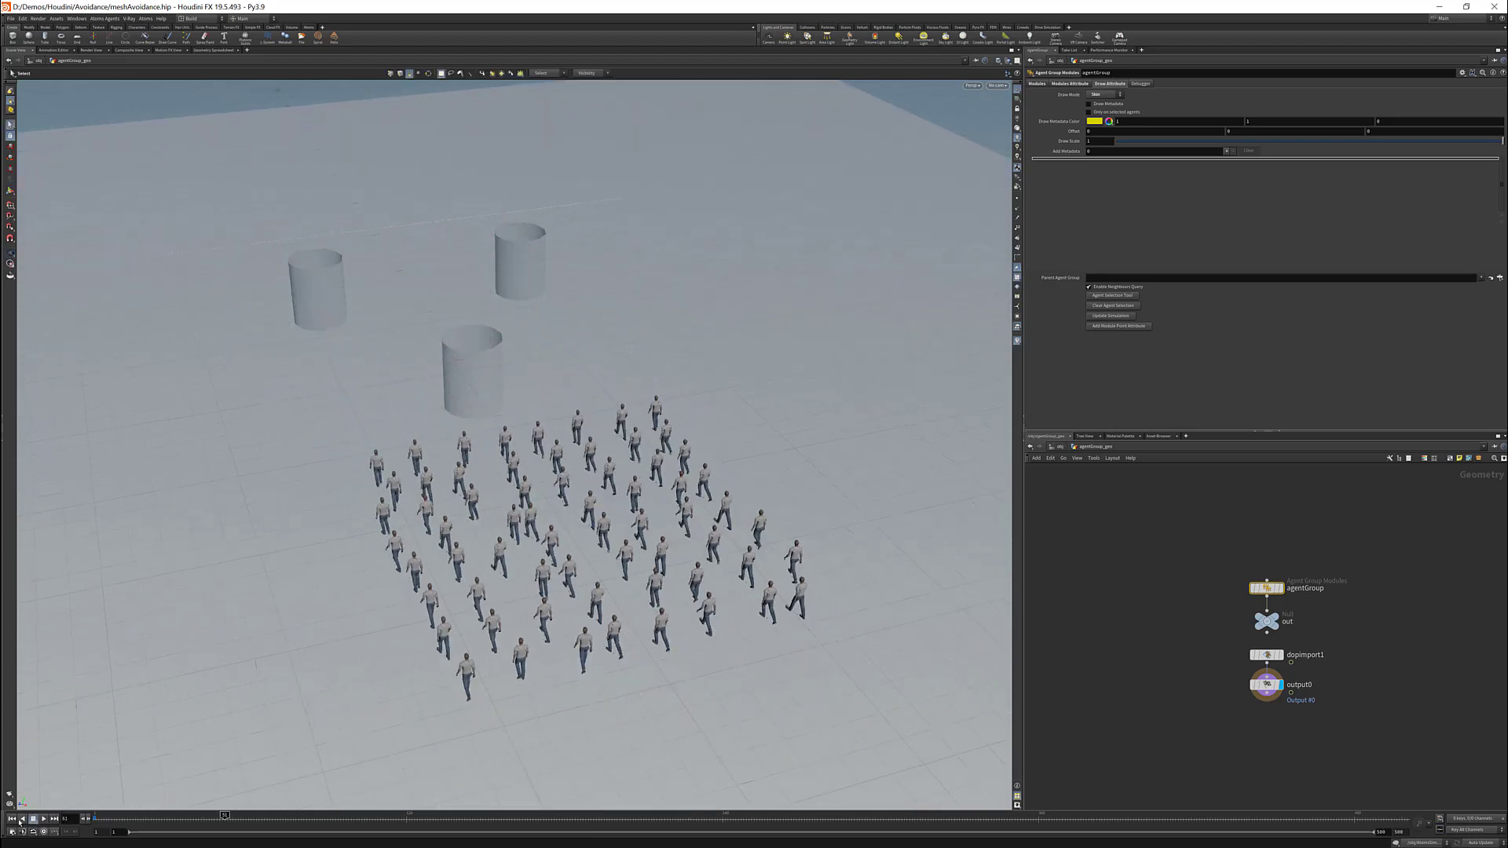
click(13, 820)
Step: Add a meshAvoidance module from the Direction category to agentGroup
click(1038, 83)
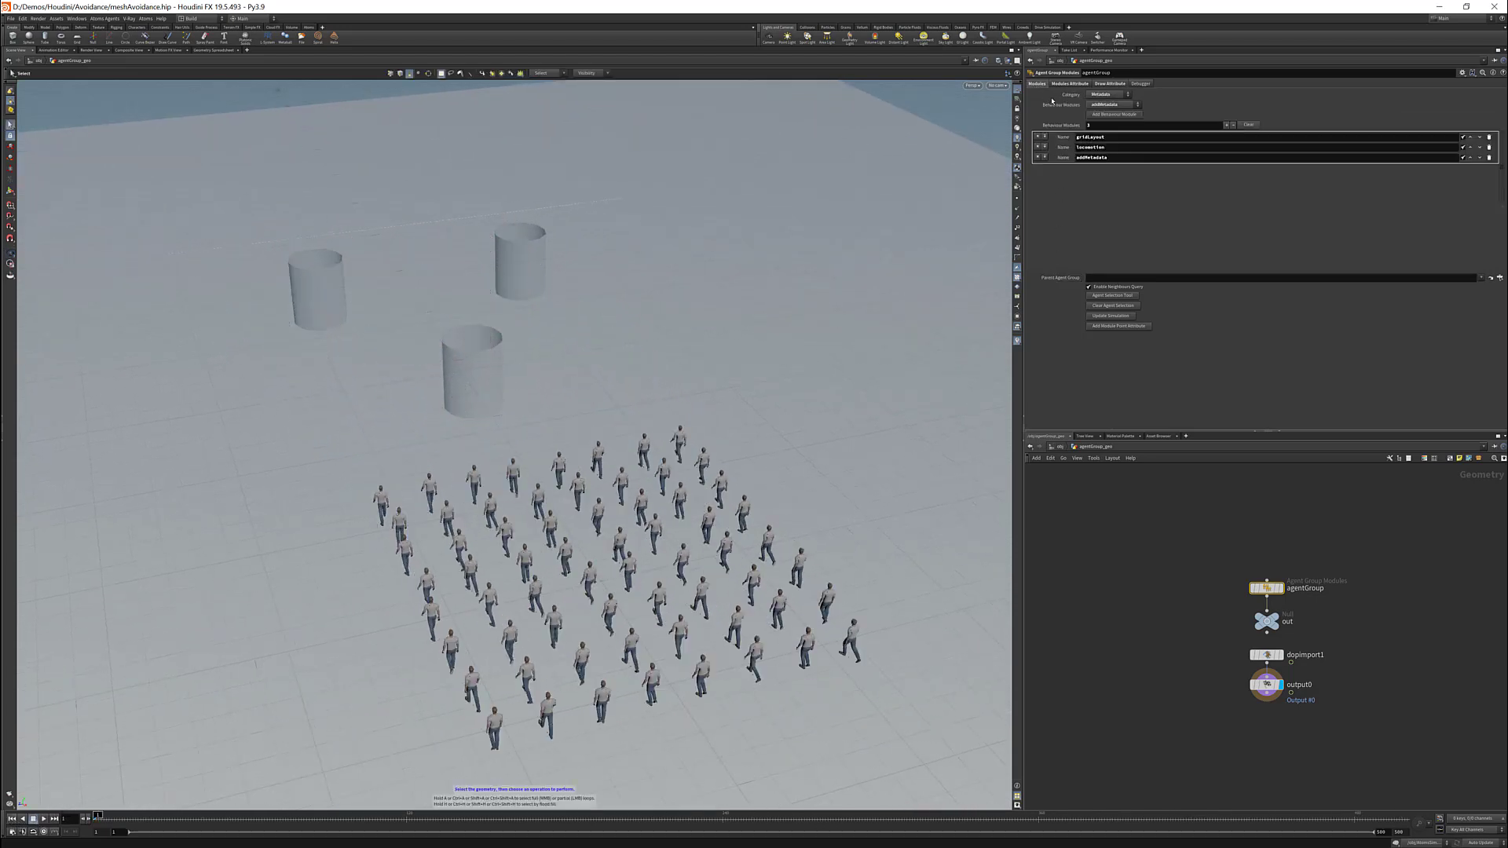
click(1112, 96)
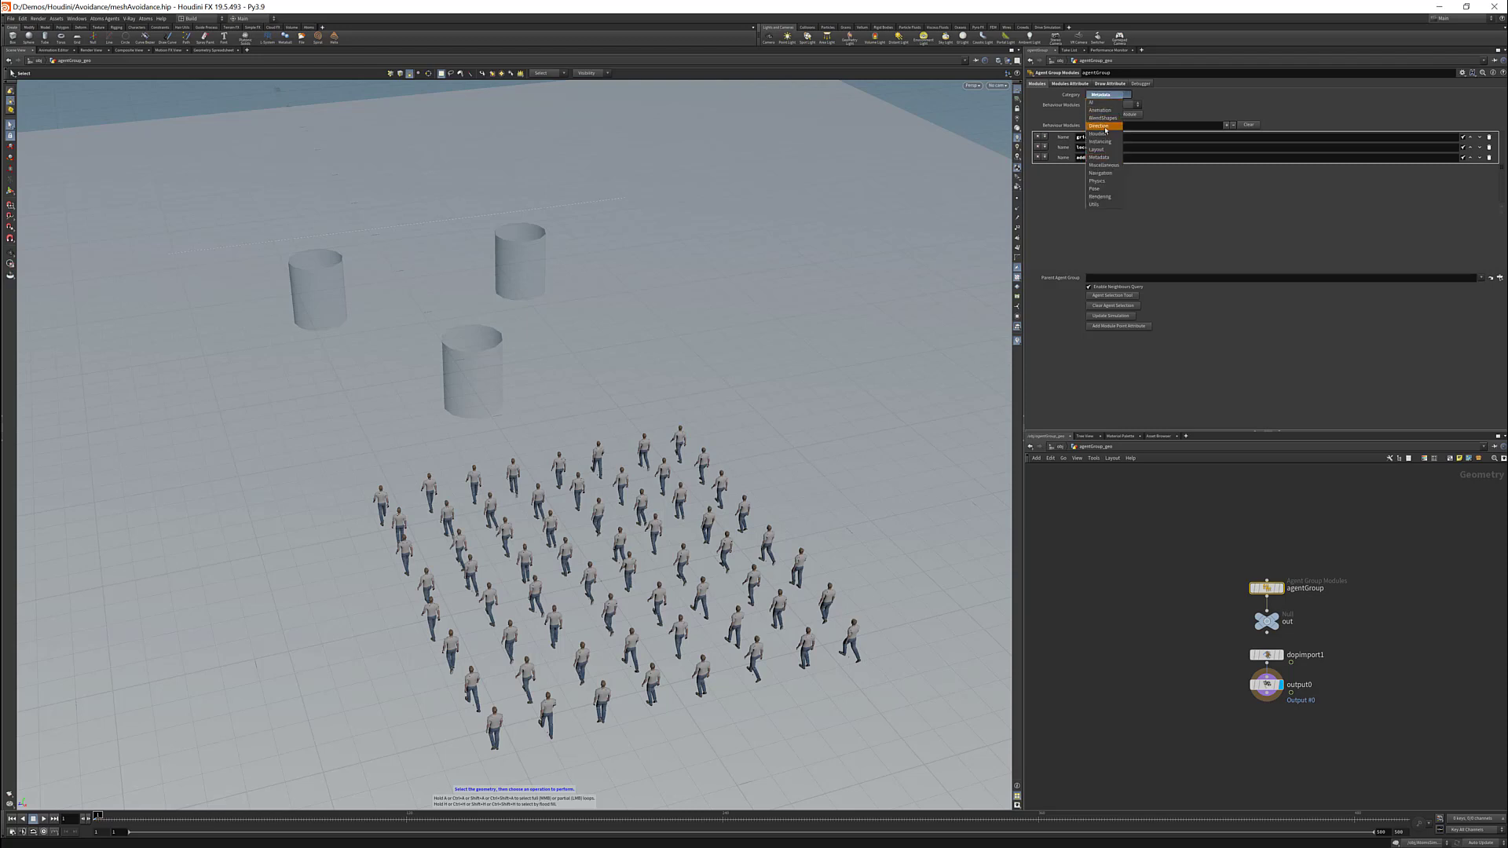
click(1108, 126)
click(1109, 104)
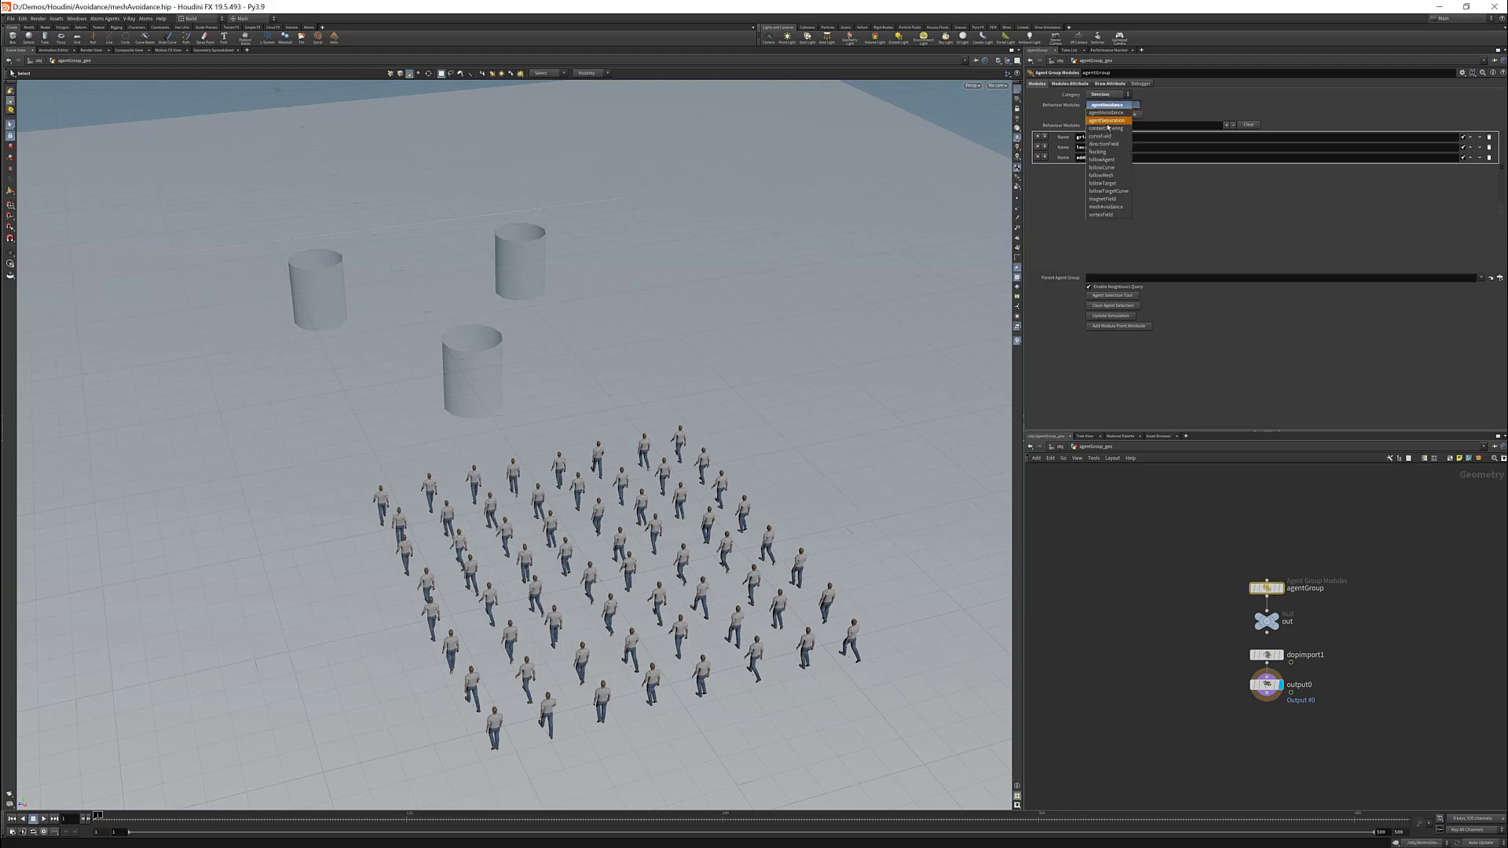
click(1106, 207)
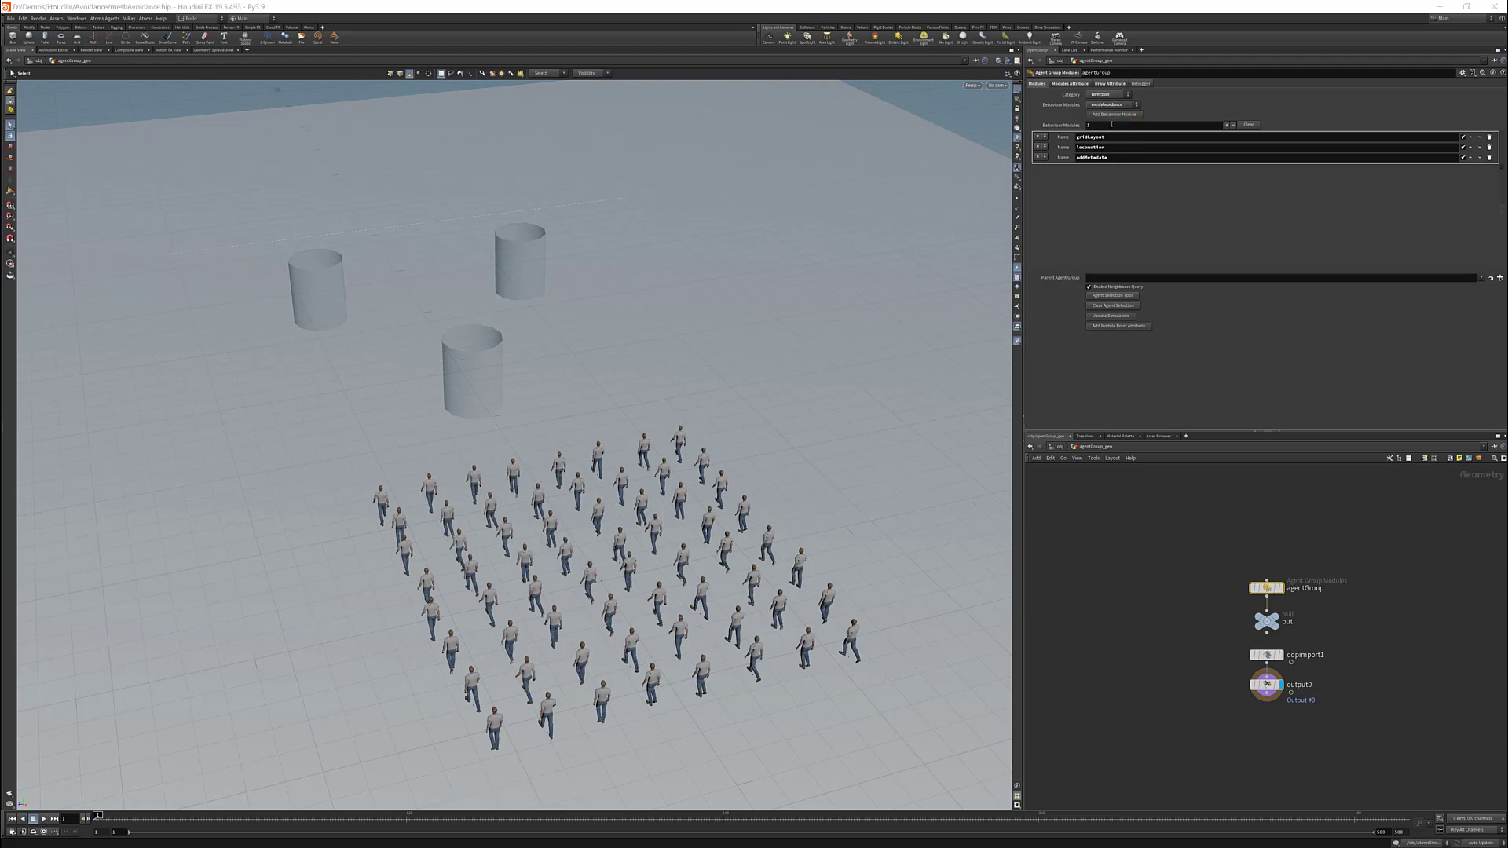
Step: Set the meshAvoidance module's Mesh to /obj/obstacle1
click(1074, 83)
click(1137, 96)
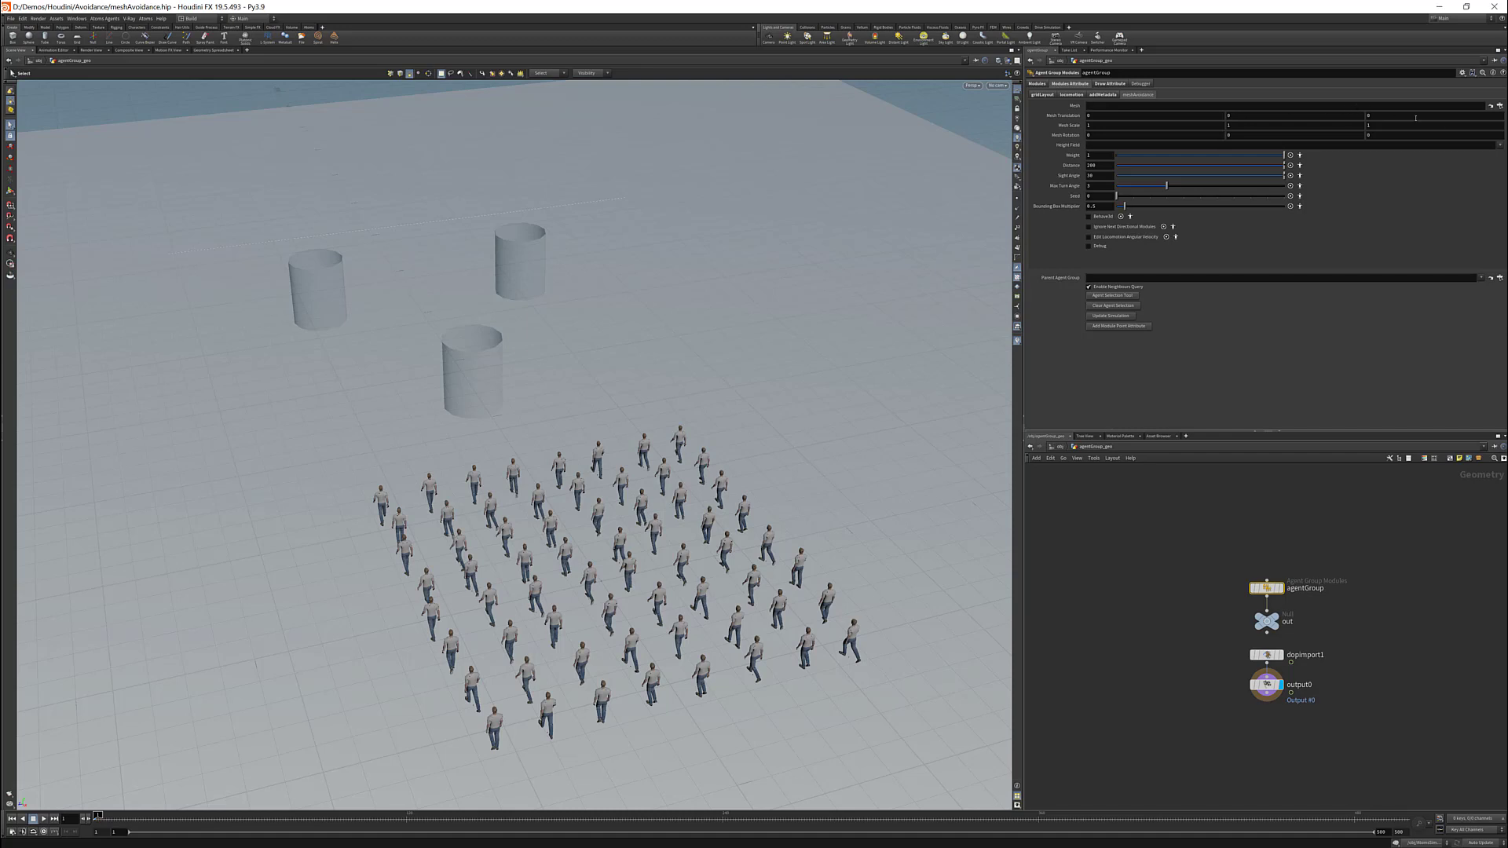
click(1500, 105)
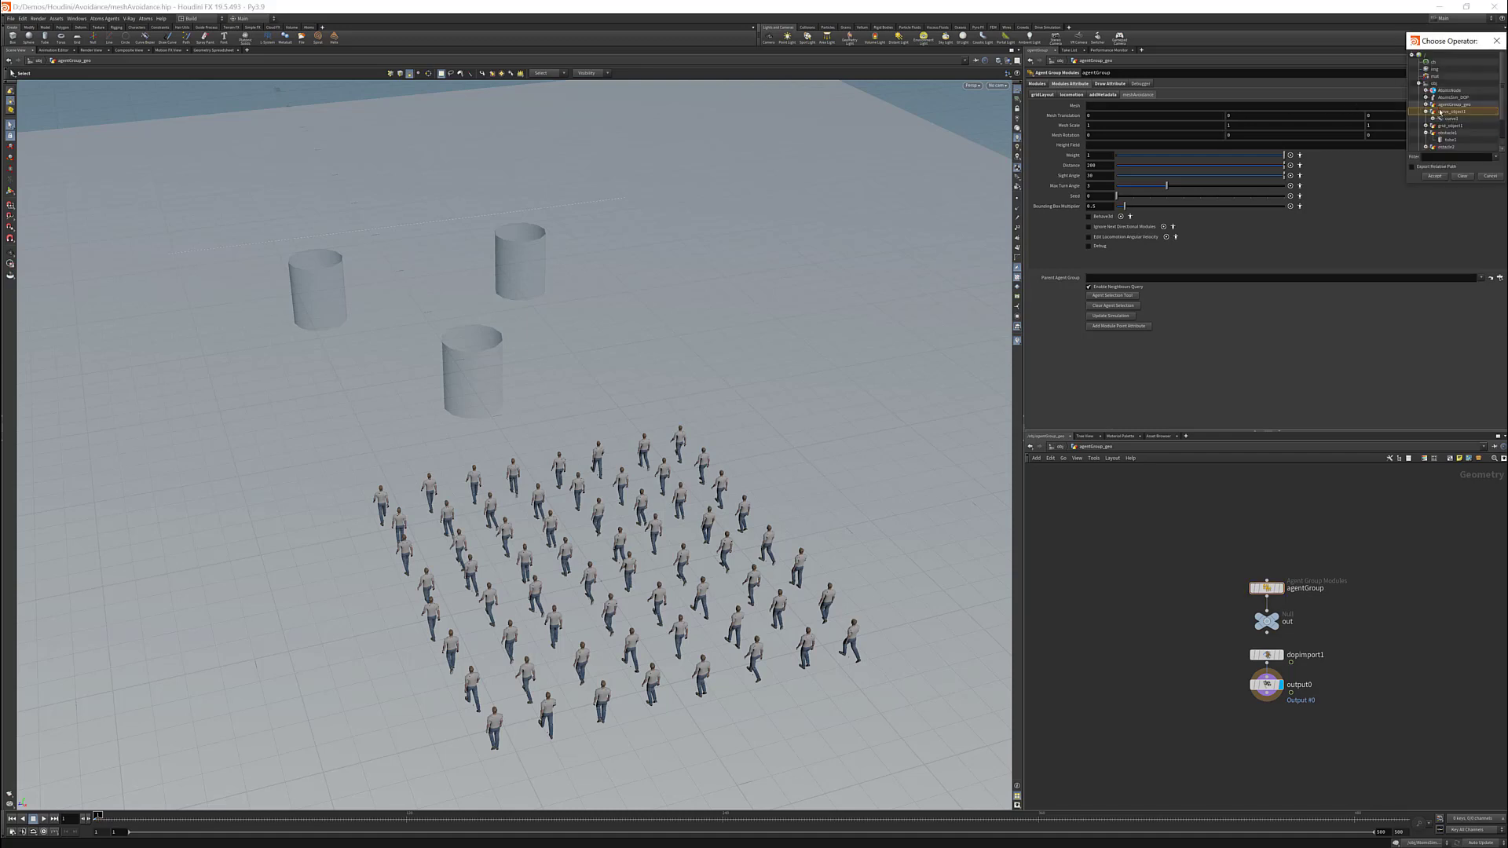
drag(1447, 44, 1215, 130)
click(1216, 220)
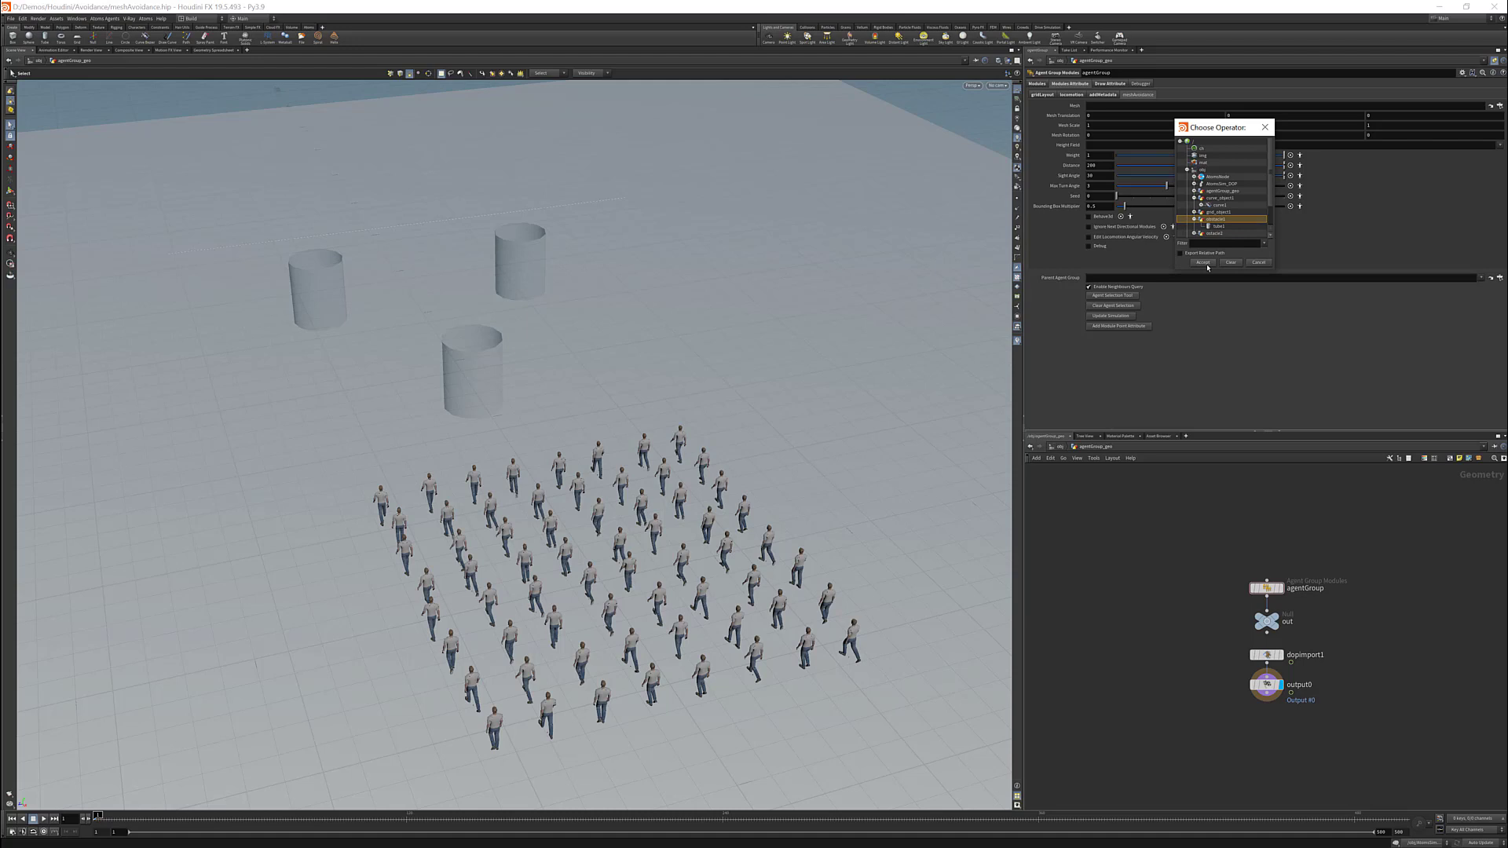
click(1203, 262)
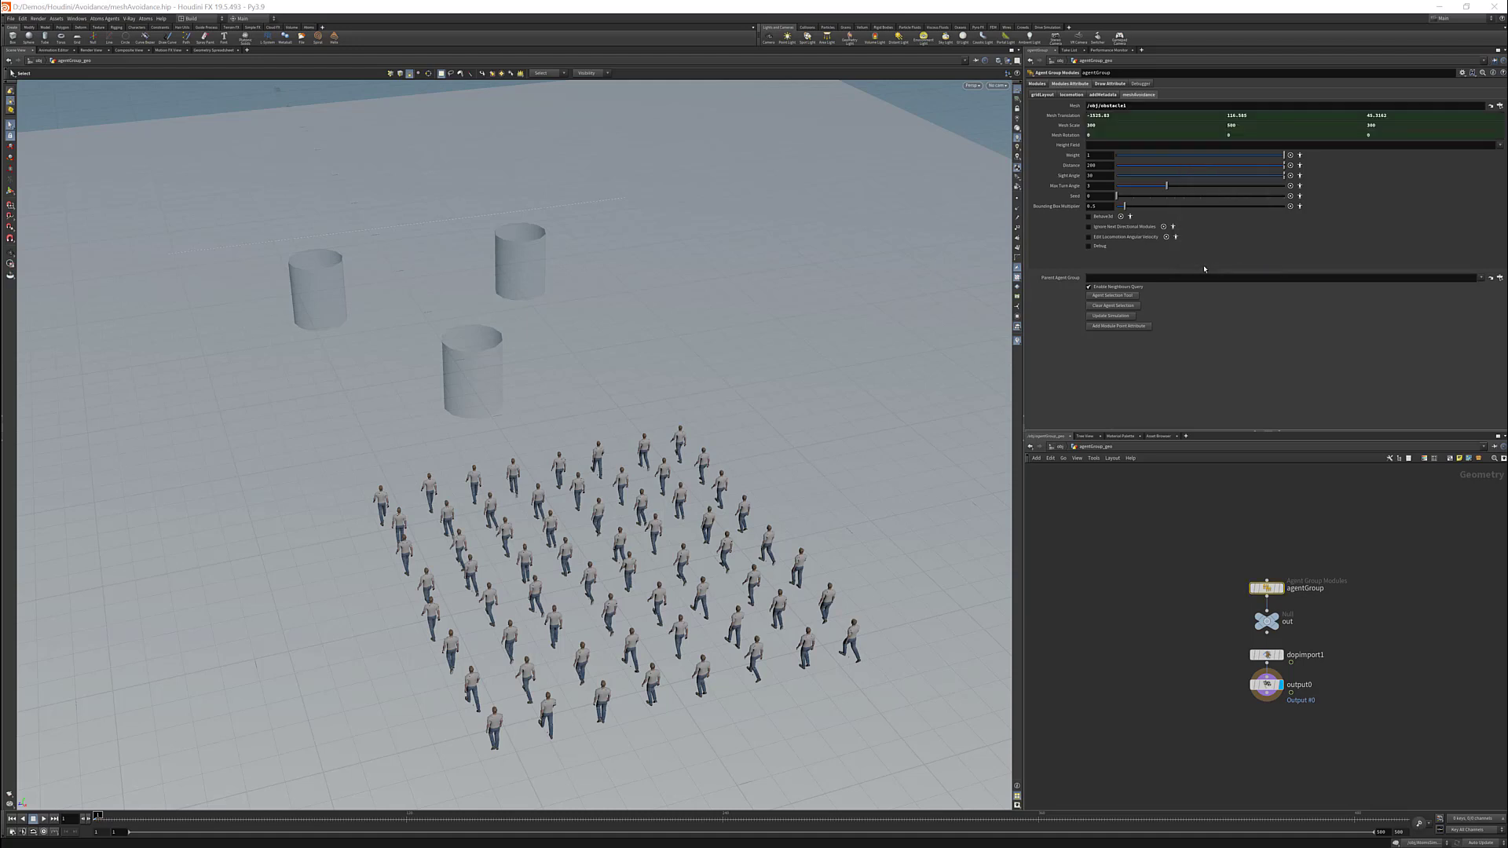
Step: Play the simulation to examine how the agents steer around the front cylinder, and return to the first frame
click(46, 819)
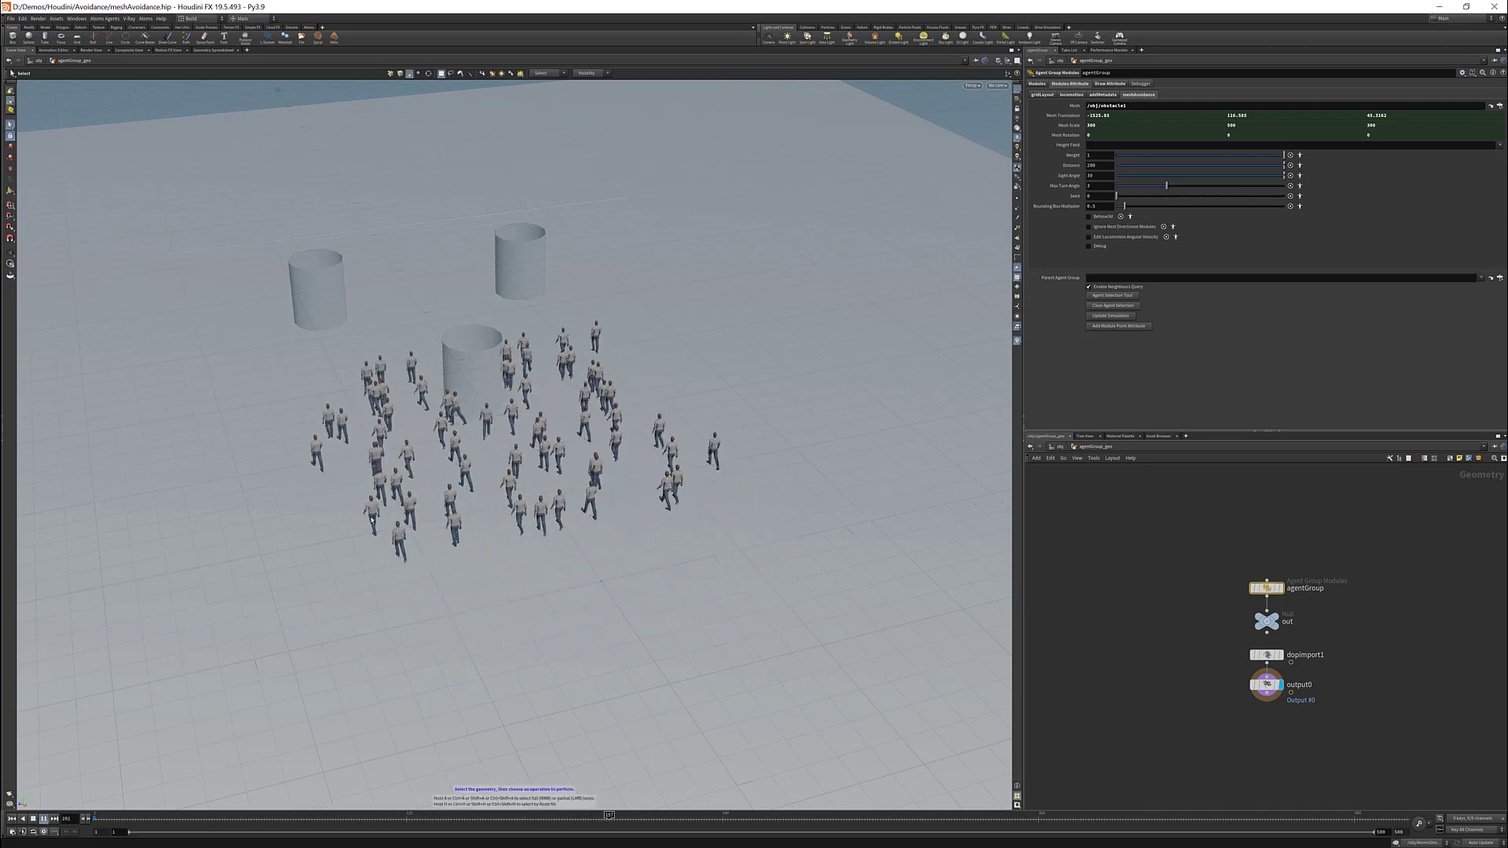
alt+drag(549, 385, 534, 375)
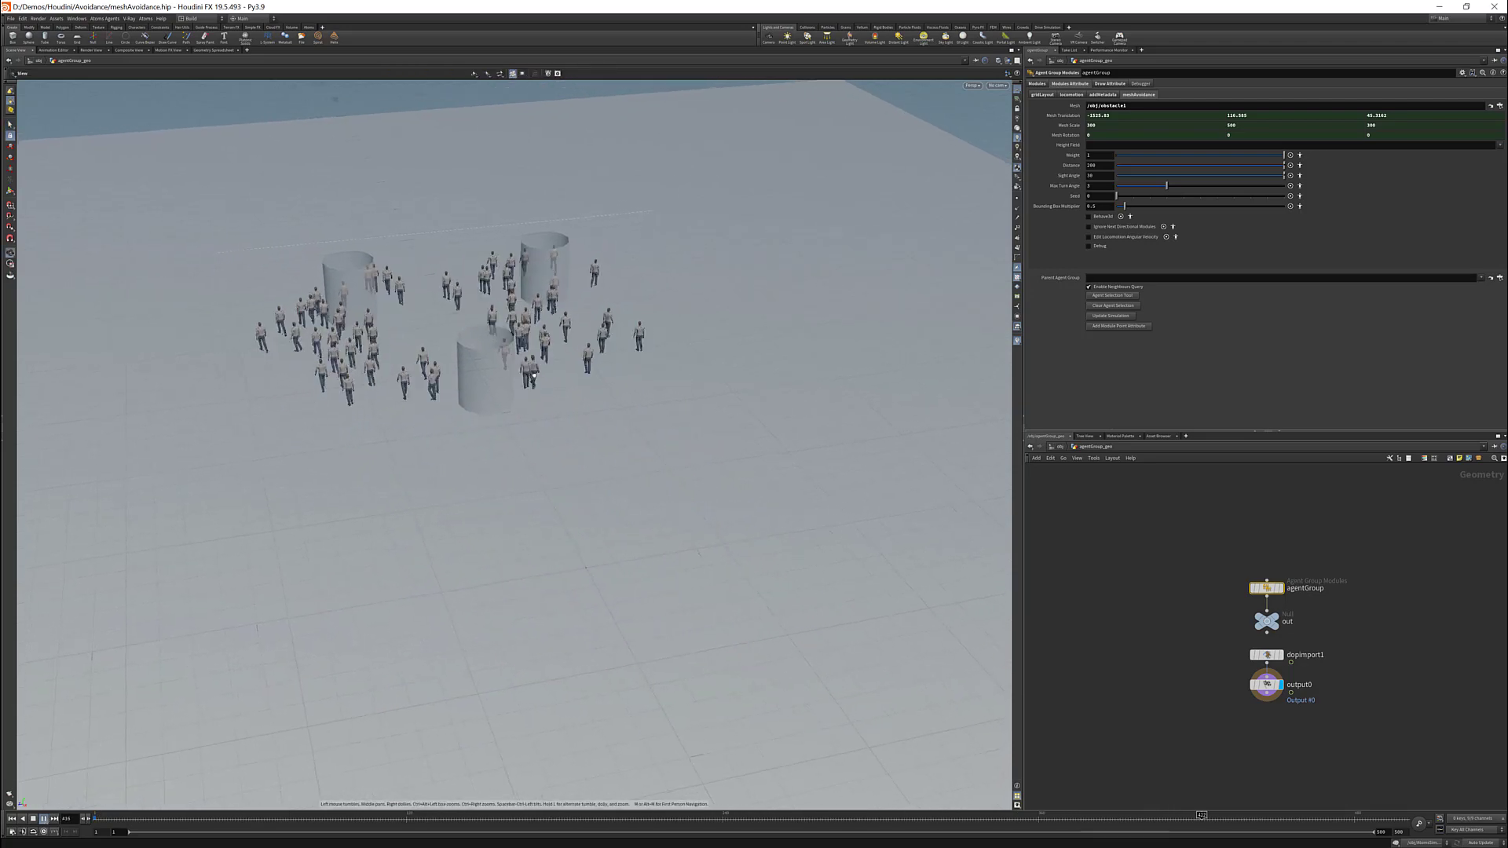
click(12, 819)
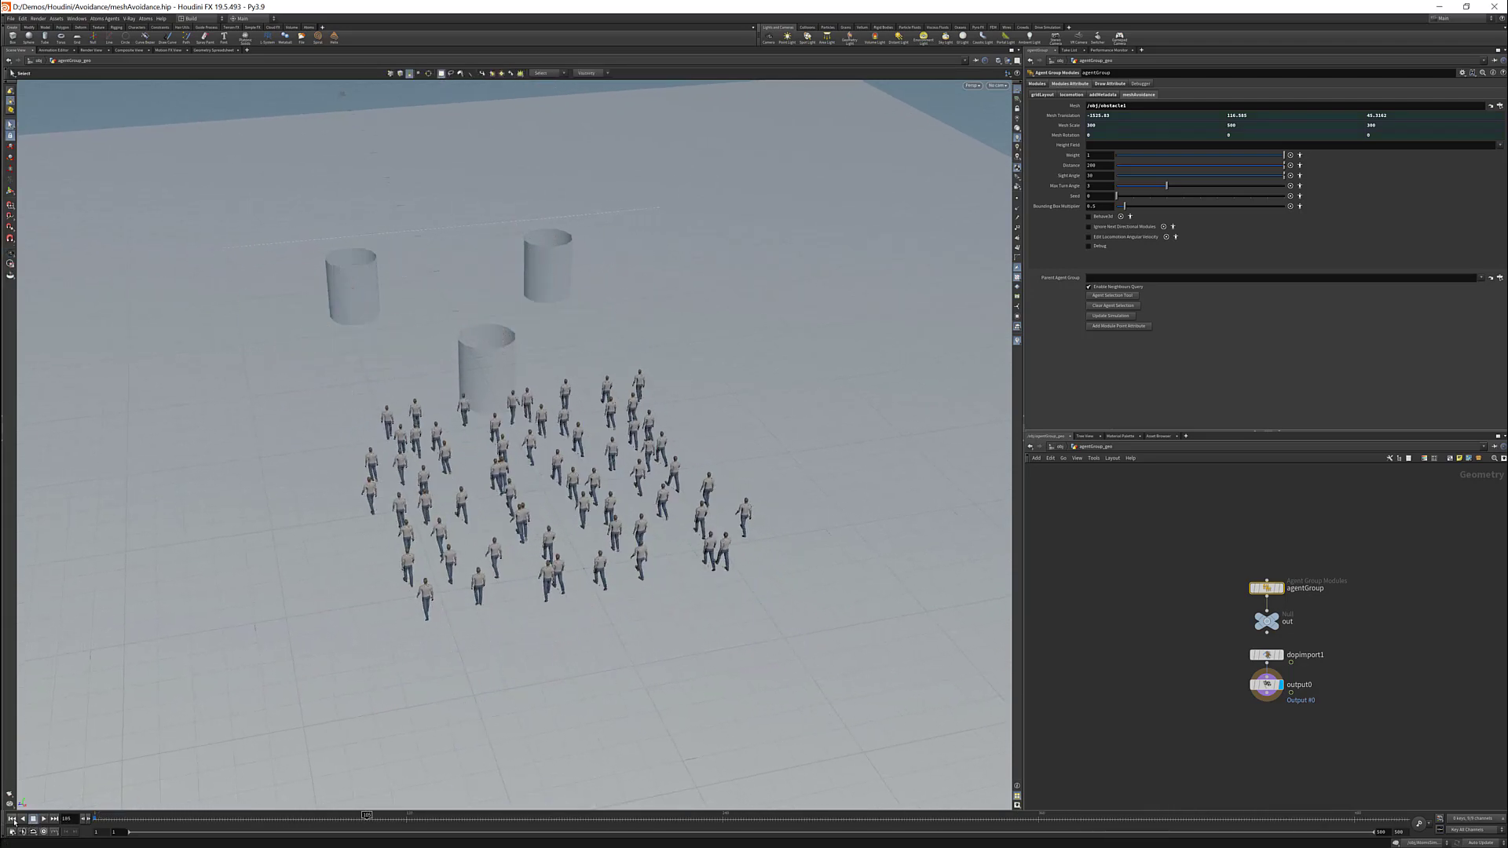
click(12, 820)
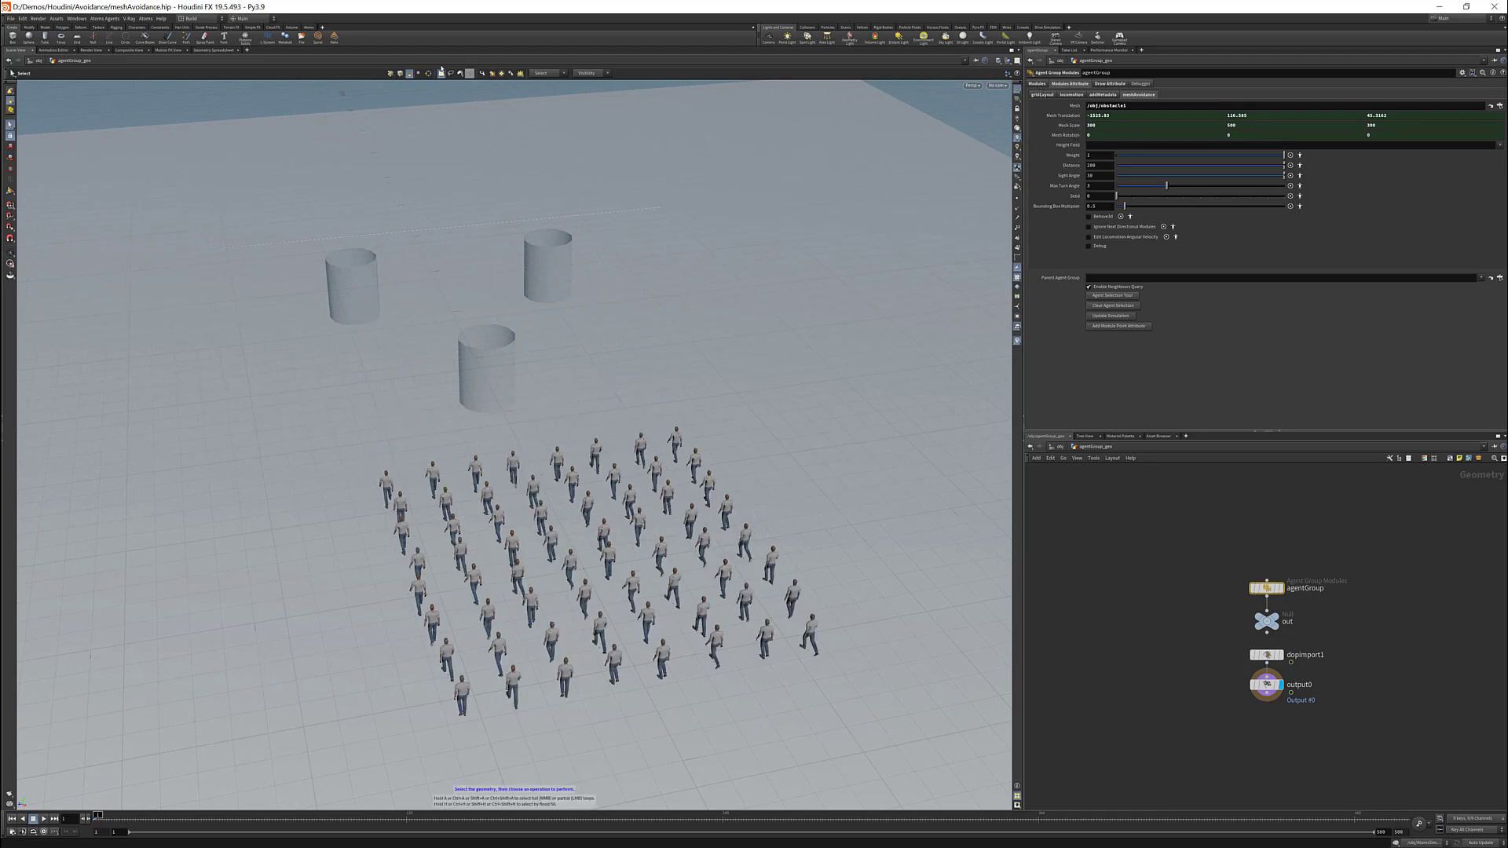
Step: Start a new height field named avoidance in the Atoms Height Field Manager, with the object-level network open
click(146, 19)
mouse_move(169, 82)
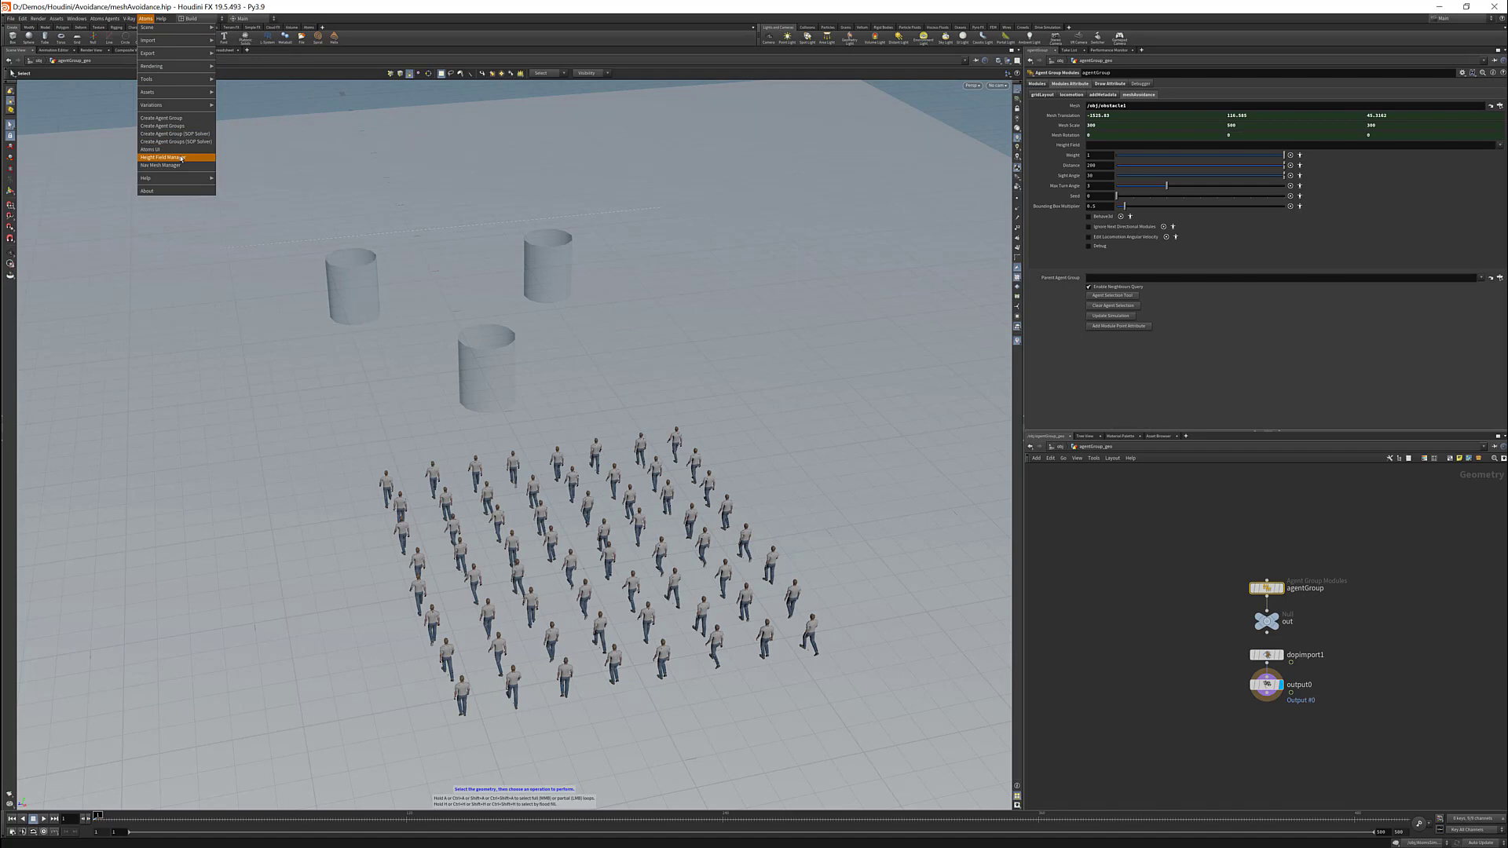
click(182, 159)
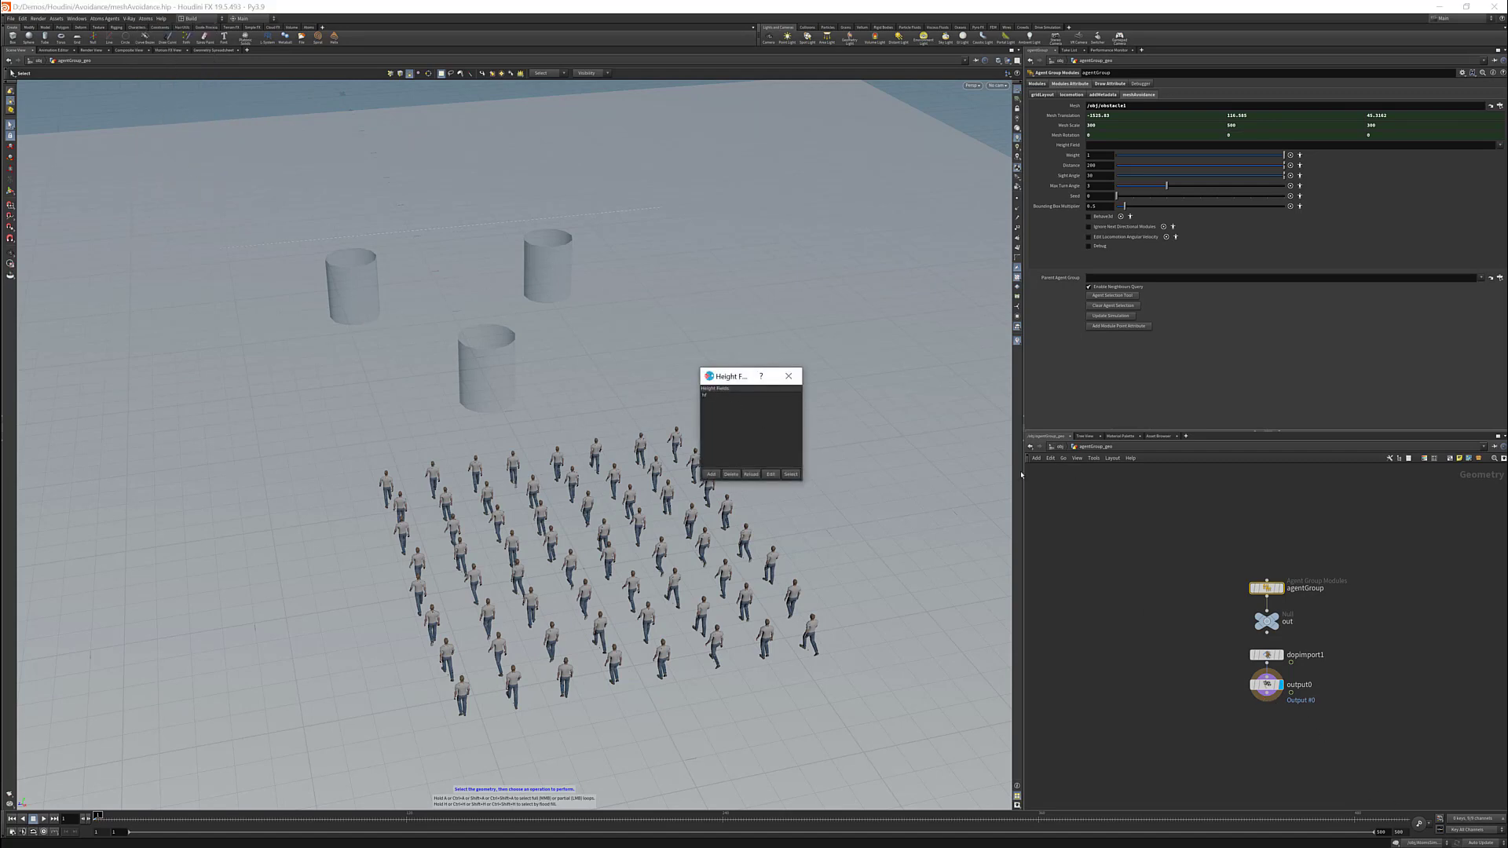
click(1060, 450)
click(714, 394)
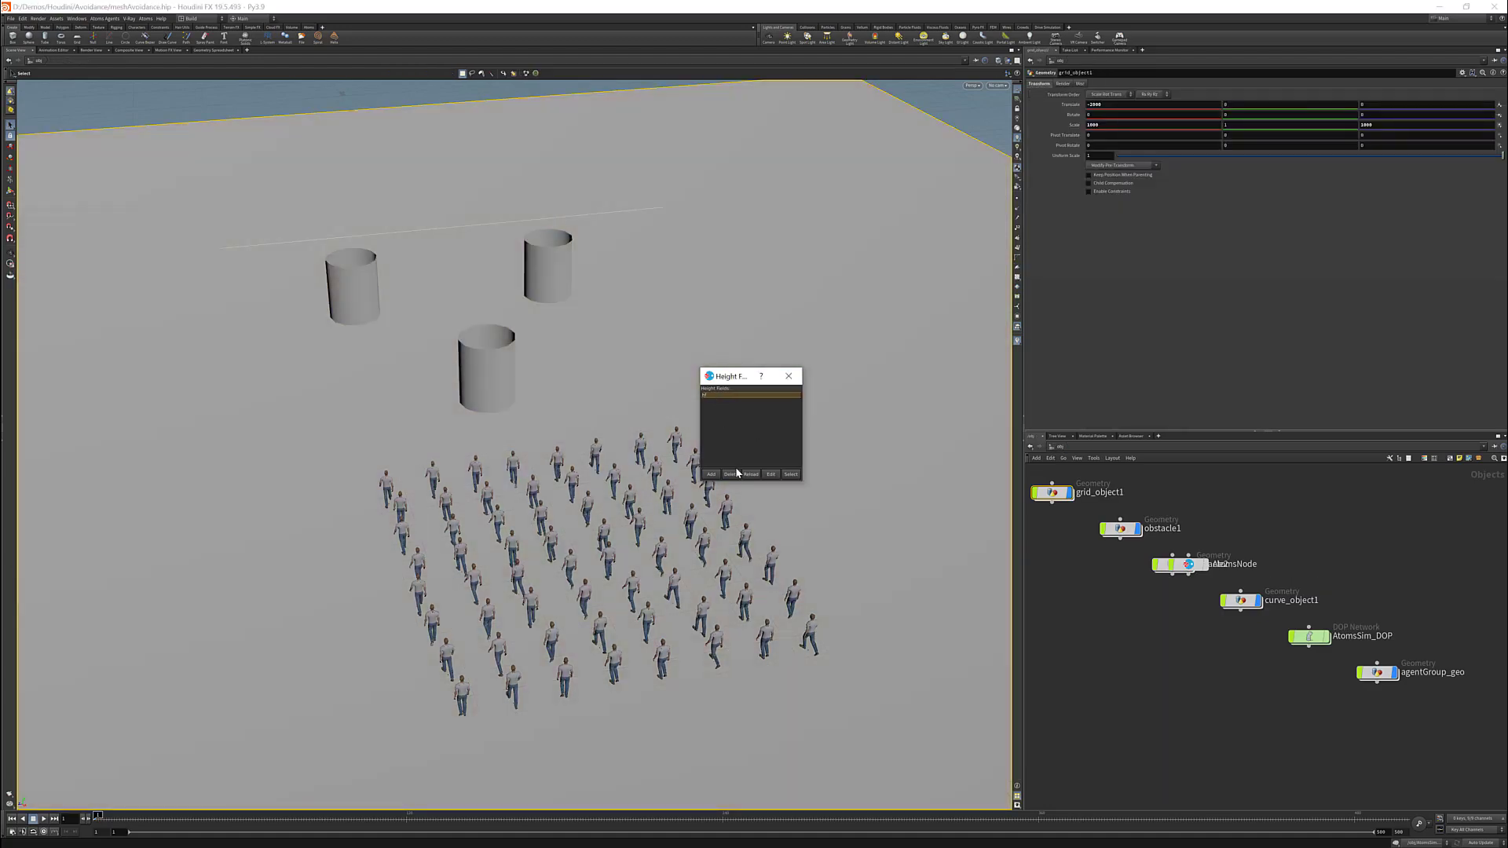
click(712, 475)
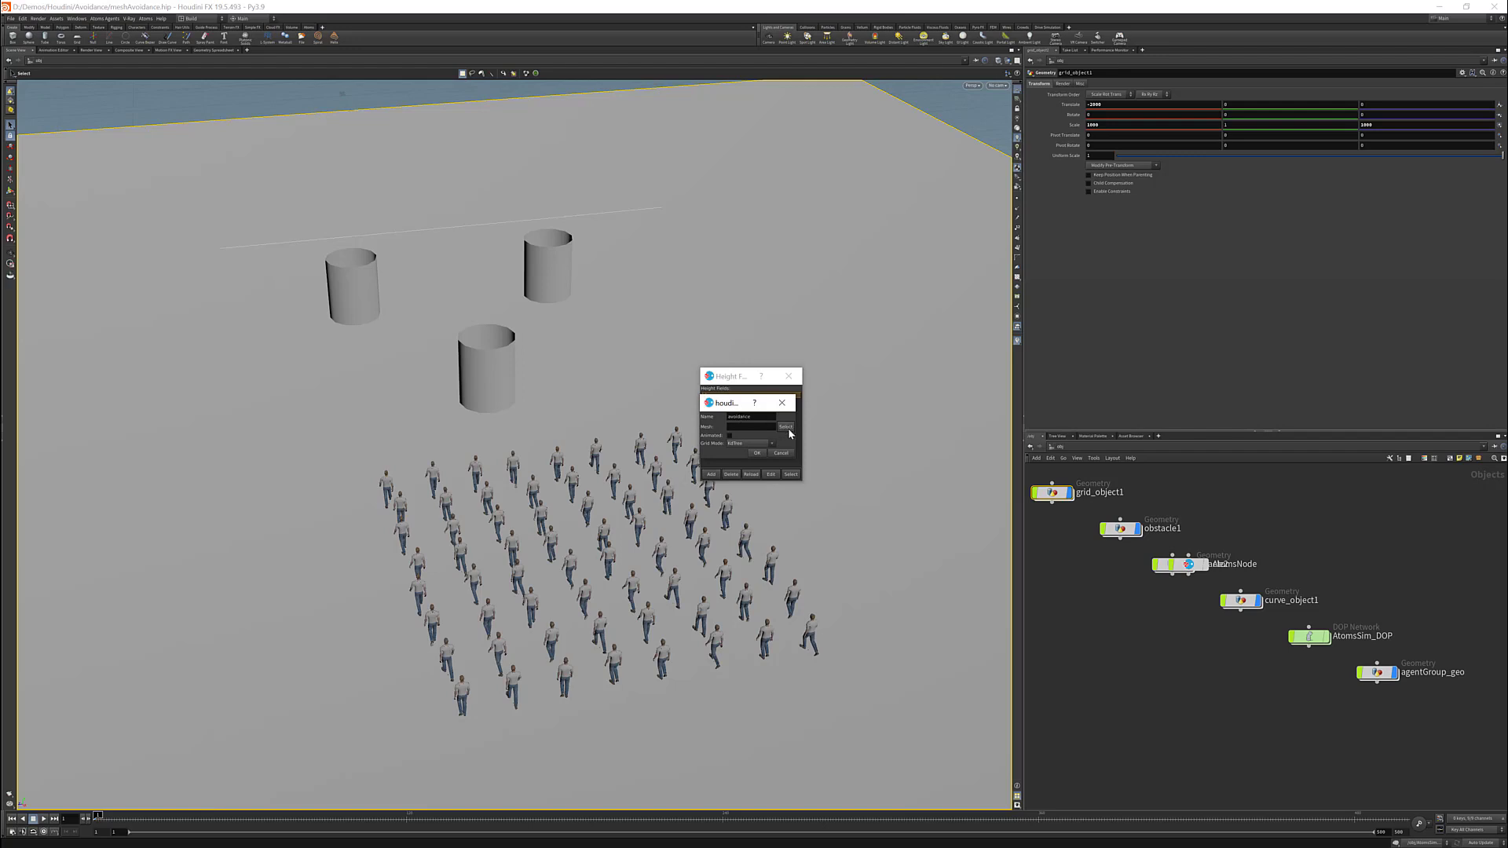
Step: Move AtomsNode clear of ostacle2, create the avoidance height field with ostacle2 as its mesh, and close the manager
mouse_move(1239, 603)
drag(1188, 578, 1256, 559)
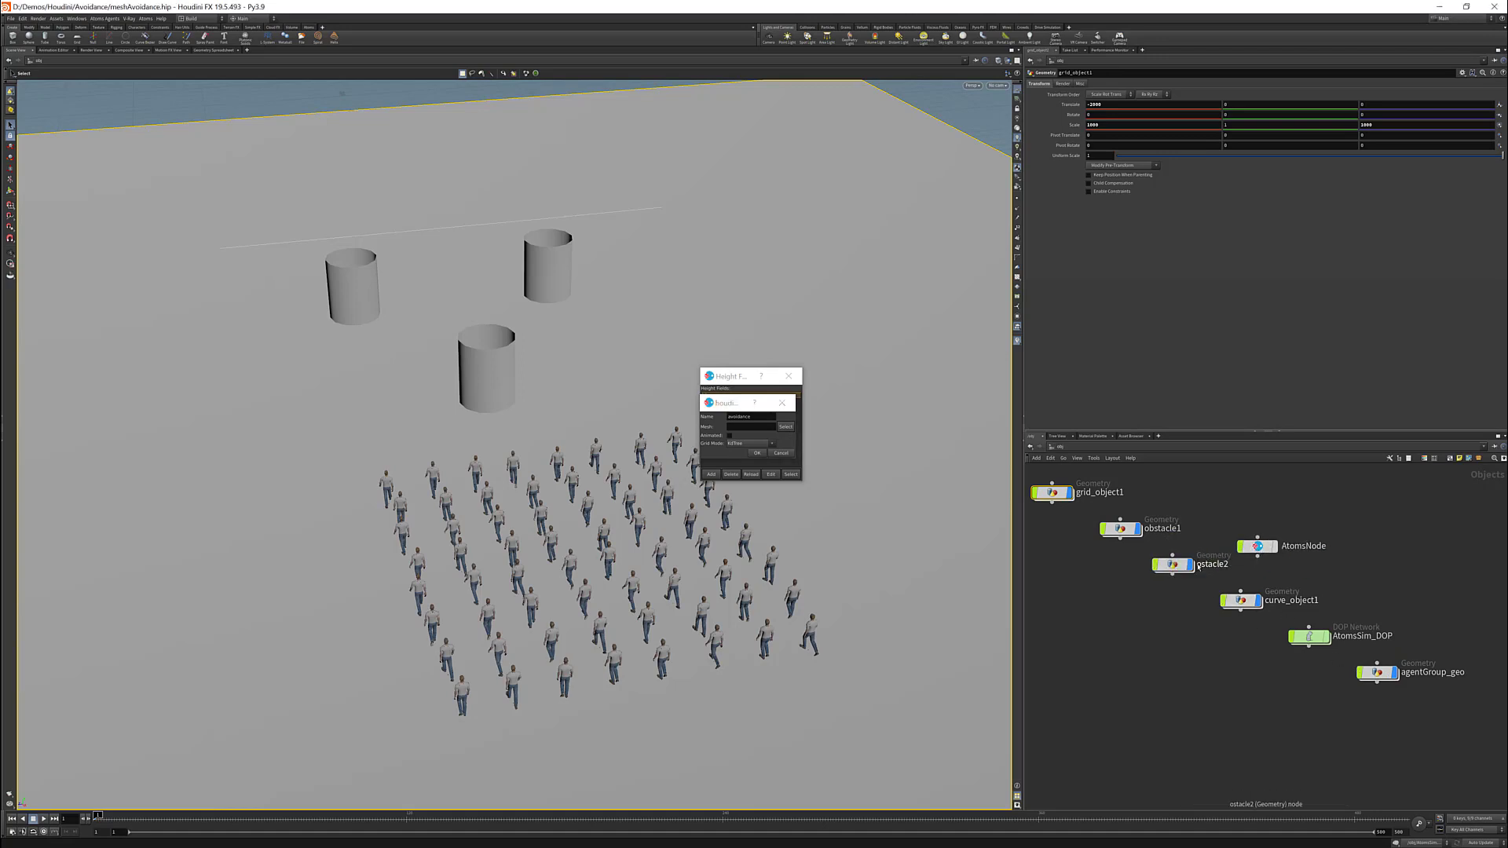
click(1173, 564)
click(785, 428)
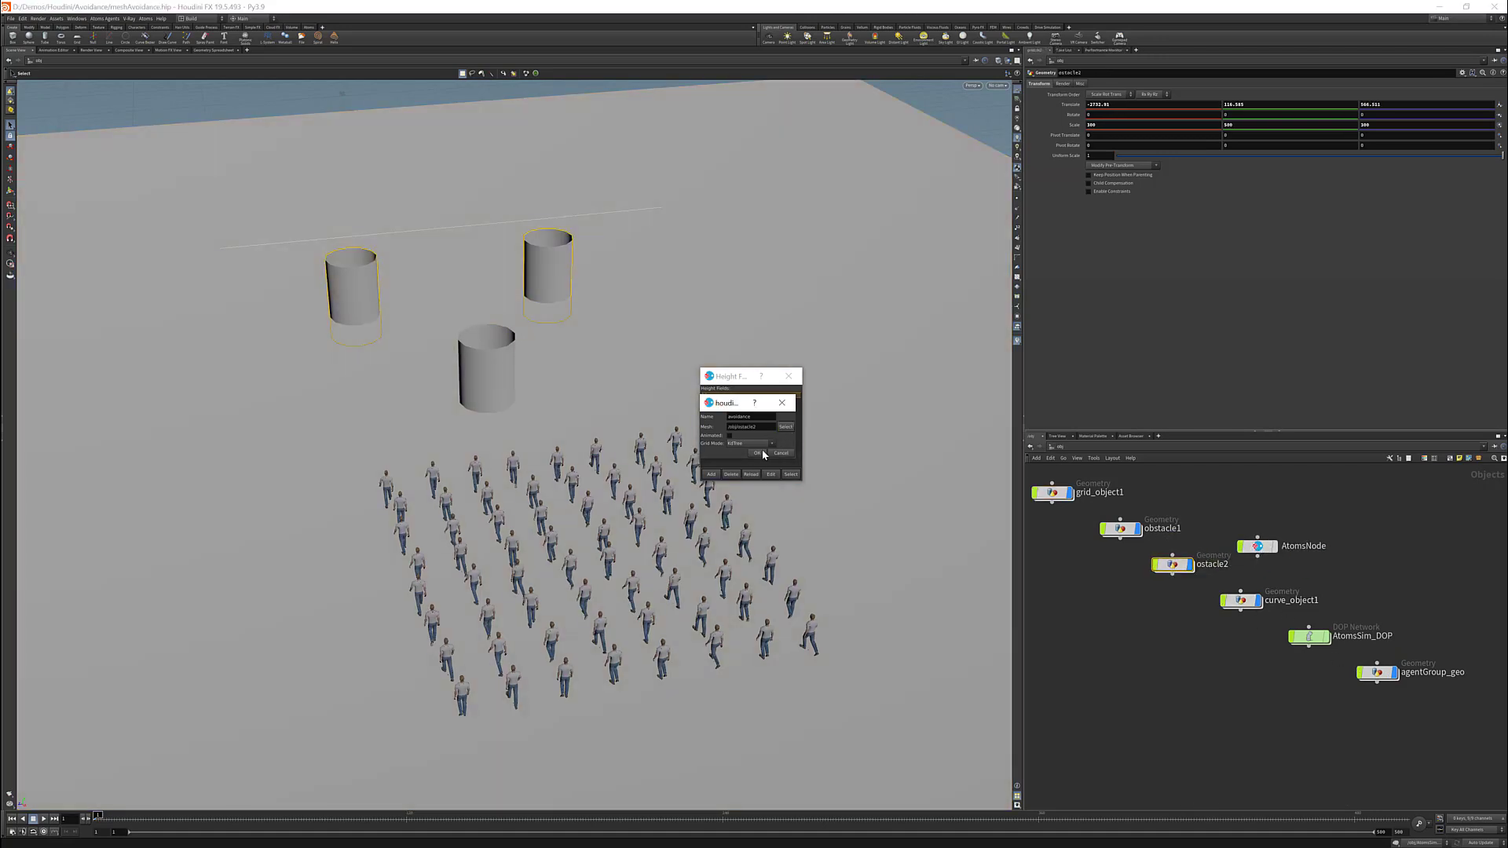
click(758, 453)
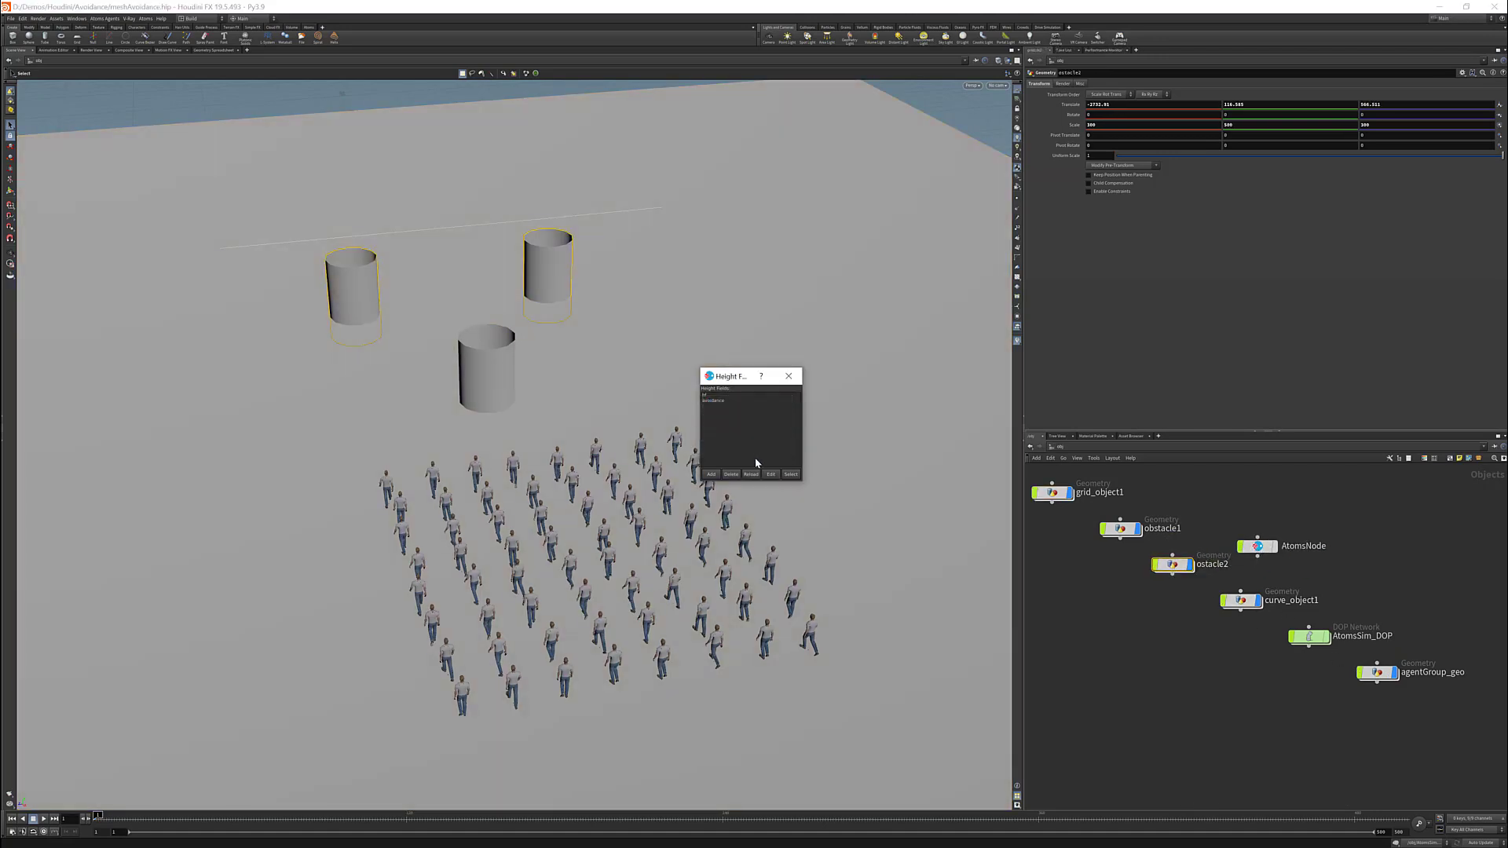
click(788, 376)
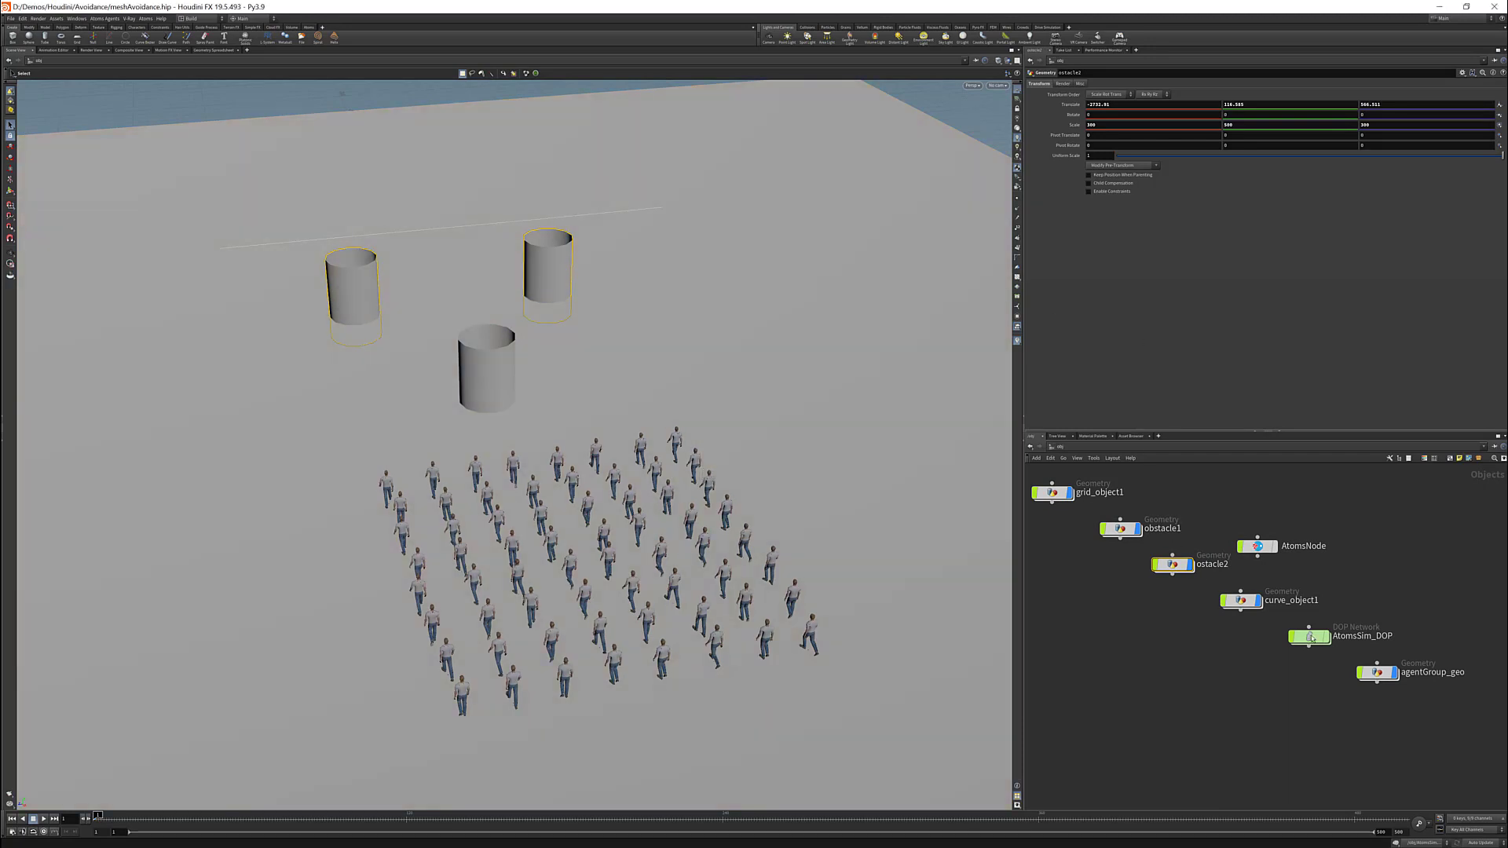
Step: Add a second meshAvoidance module to agentGroup inside agentGroup_geo and open its attributes
double_click(1385, 677)
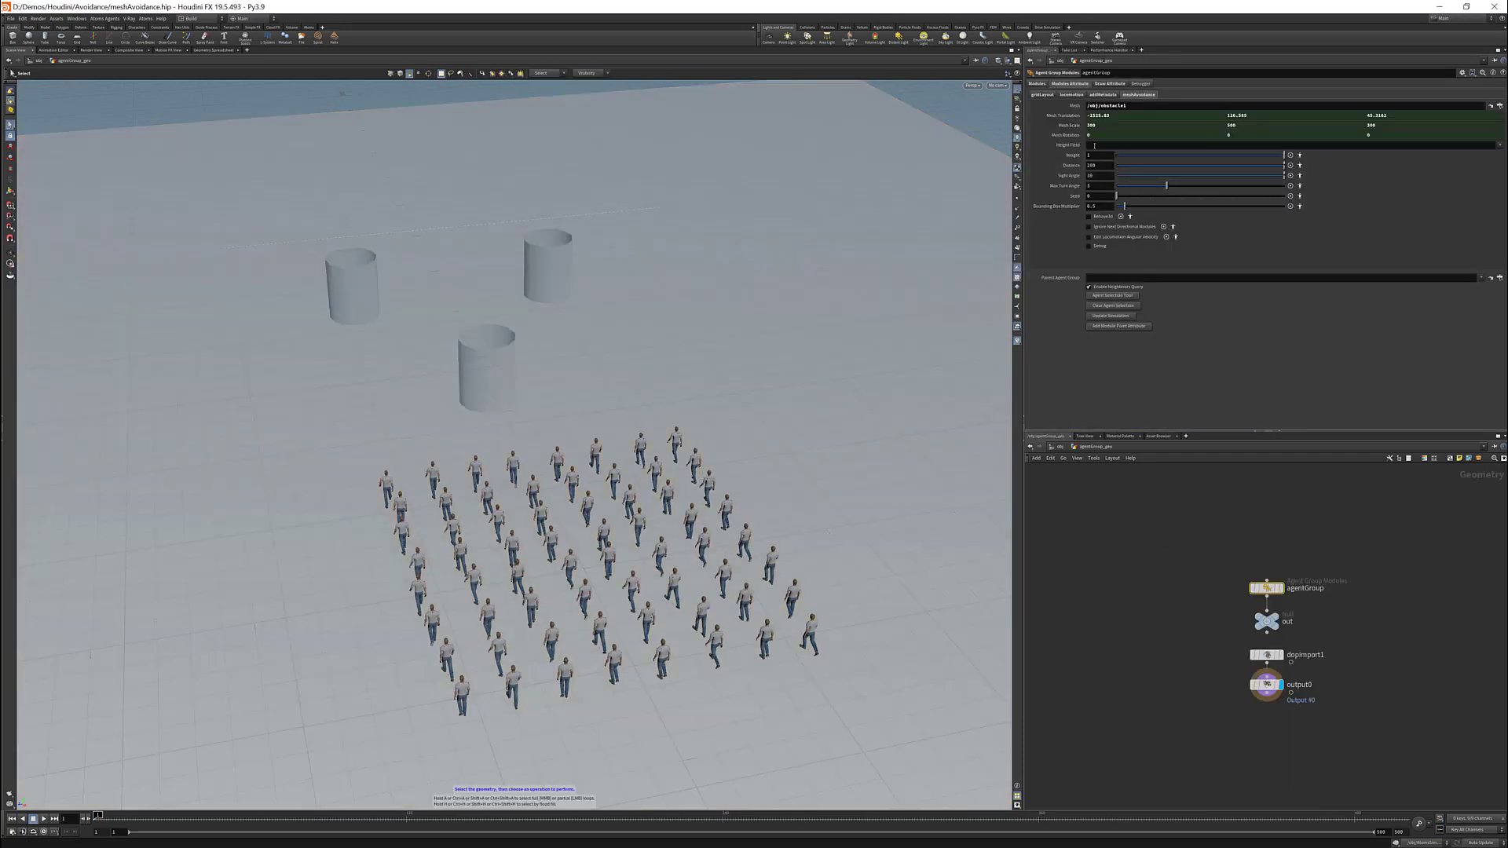
click(1037, 83)
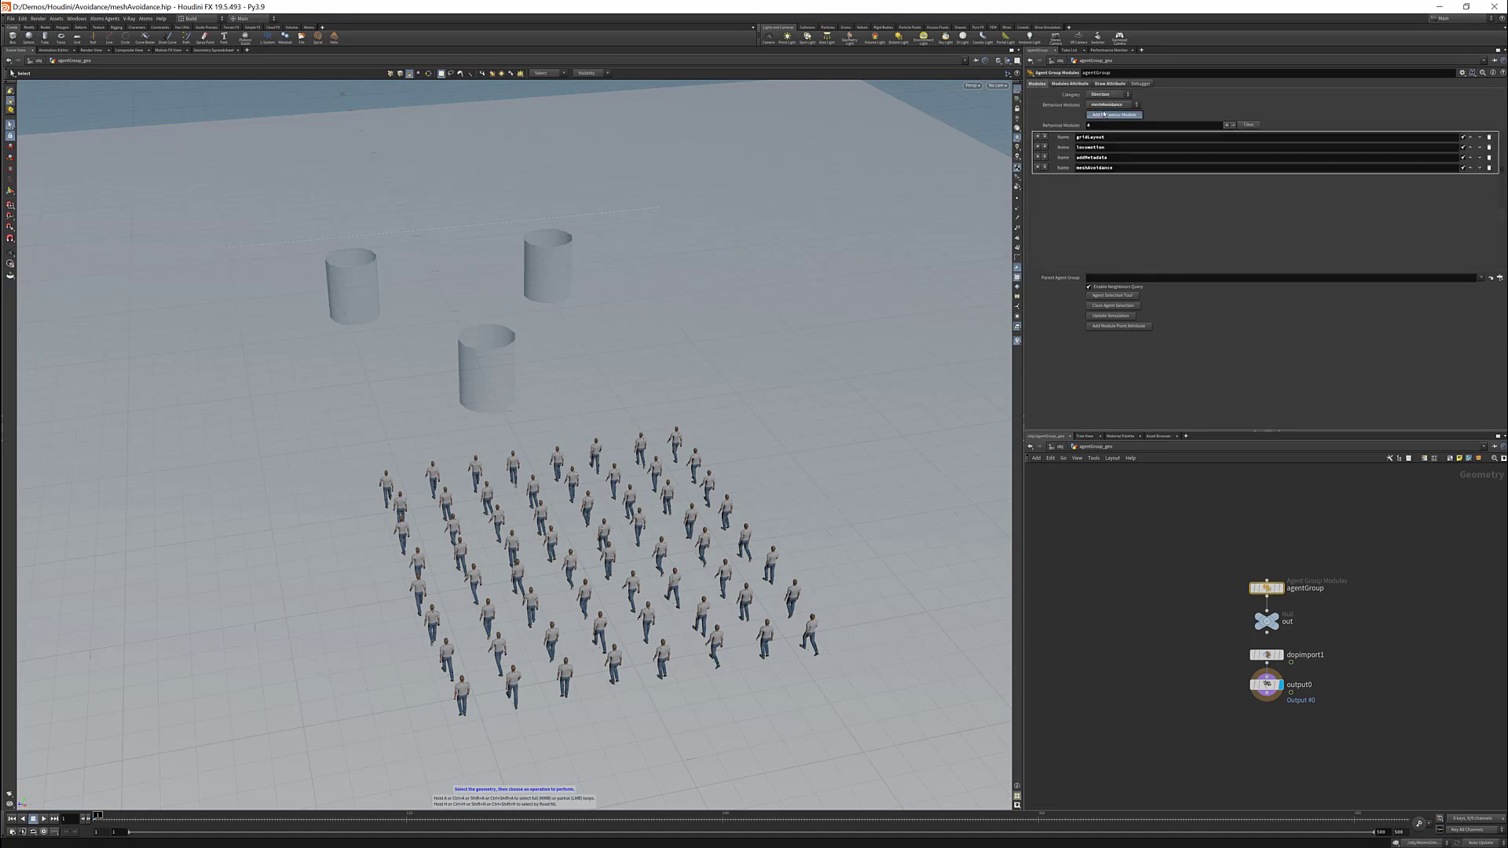
click(1074, 84)
click(1184, 95)
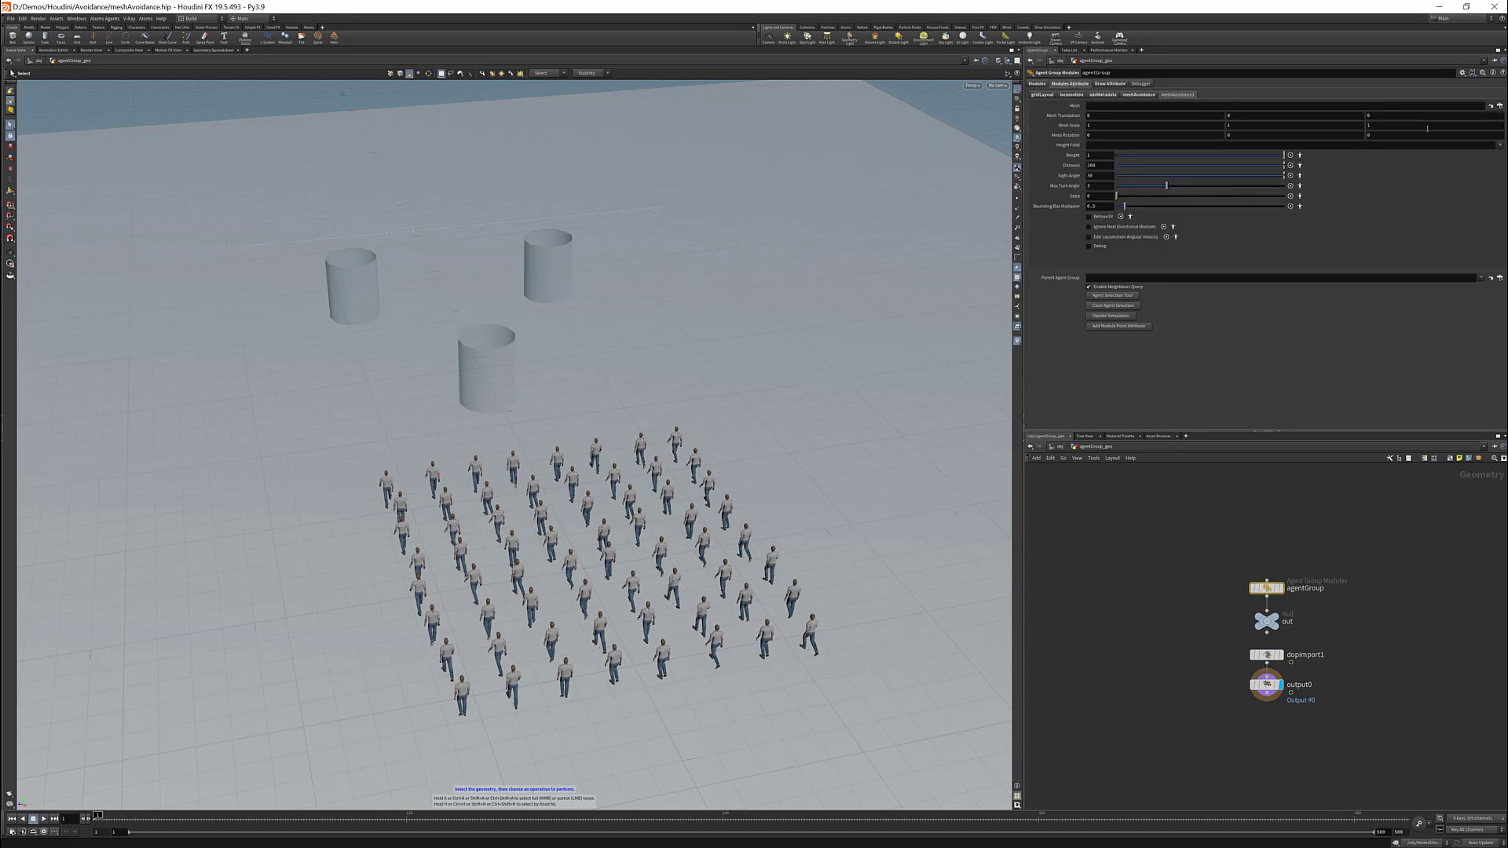
Step: Assign the avoidance height field to the second meshAvoidance module and play the simulation to check the agents' steering
click(1499, 144)
click(1488, 153)
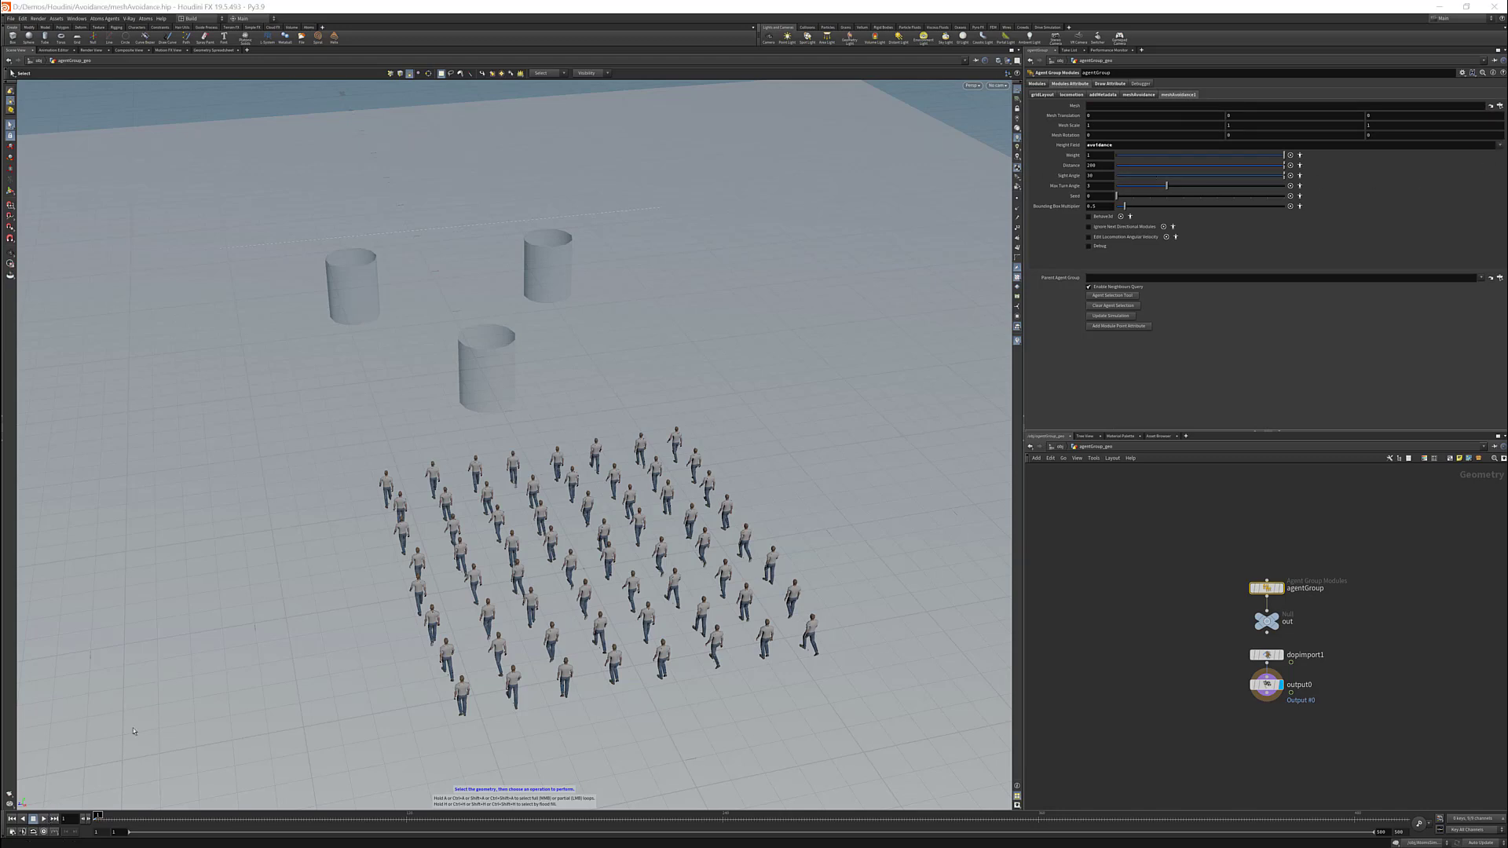
click(44, 818)
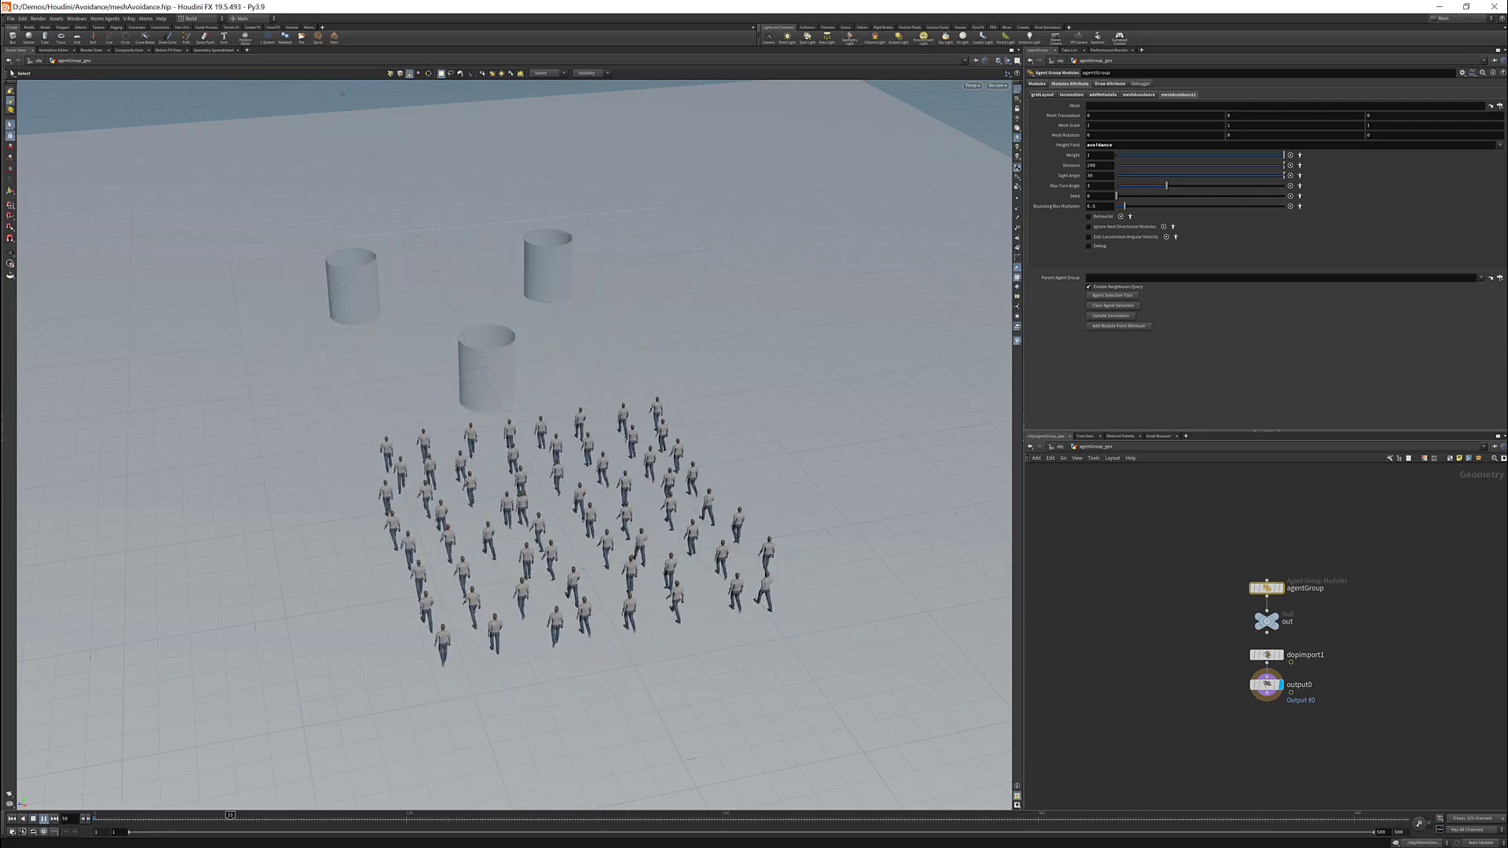
click(22, 819)
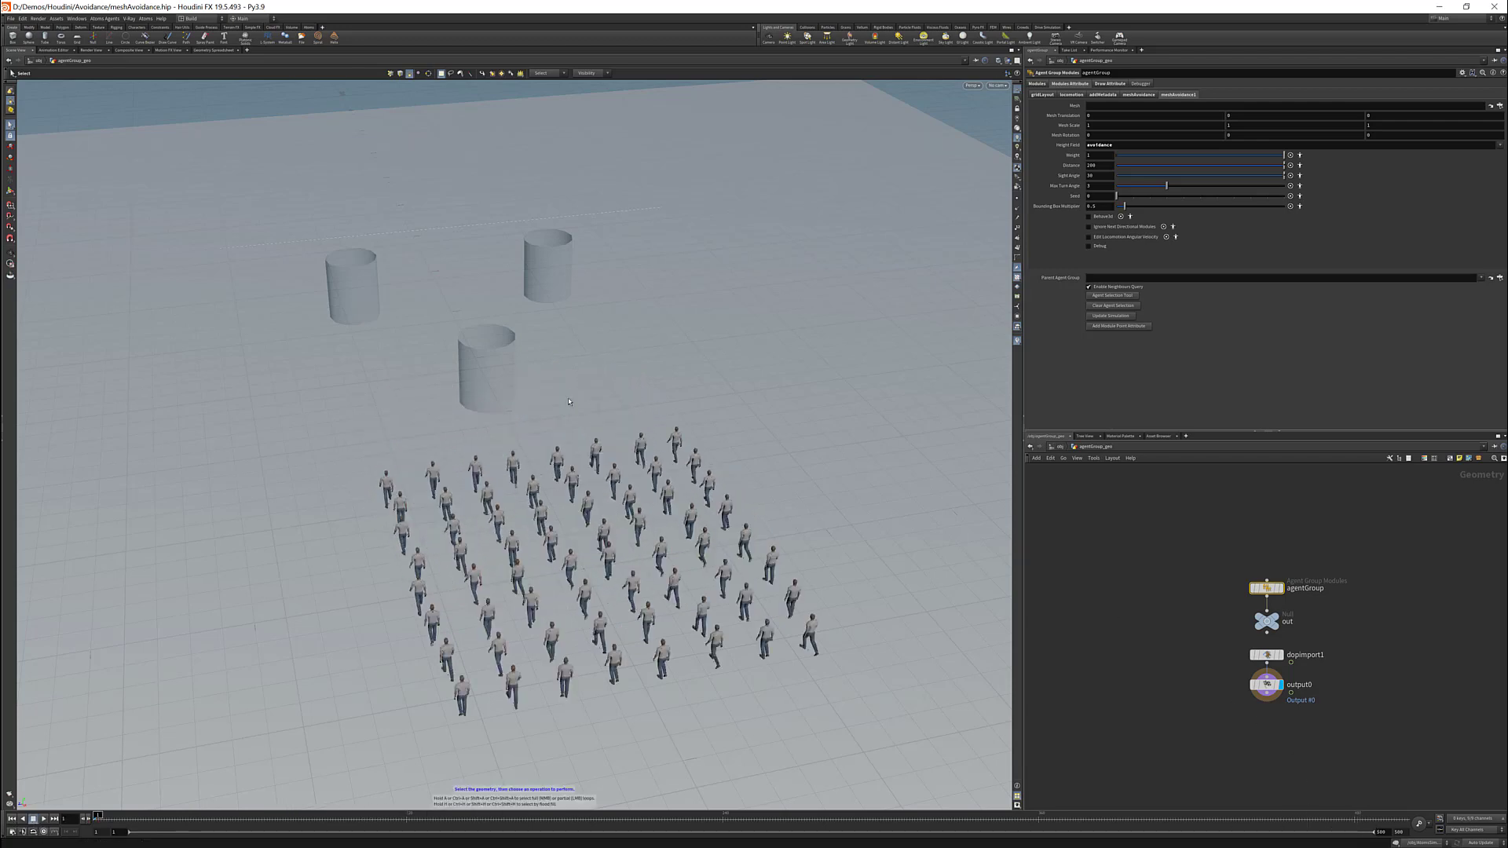
Step: Add an agentAvoidance behaviour module to agentGroup
click(1038, 84)
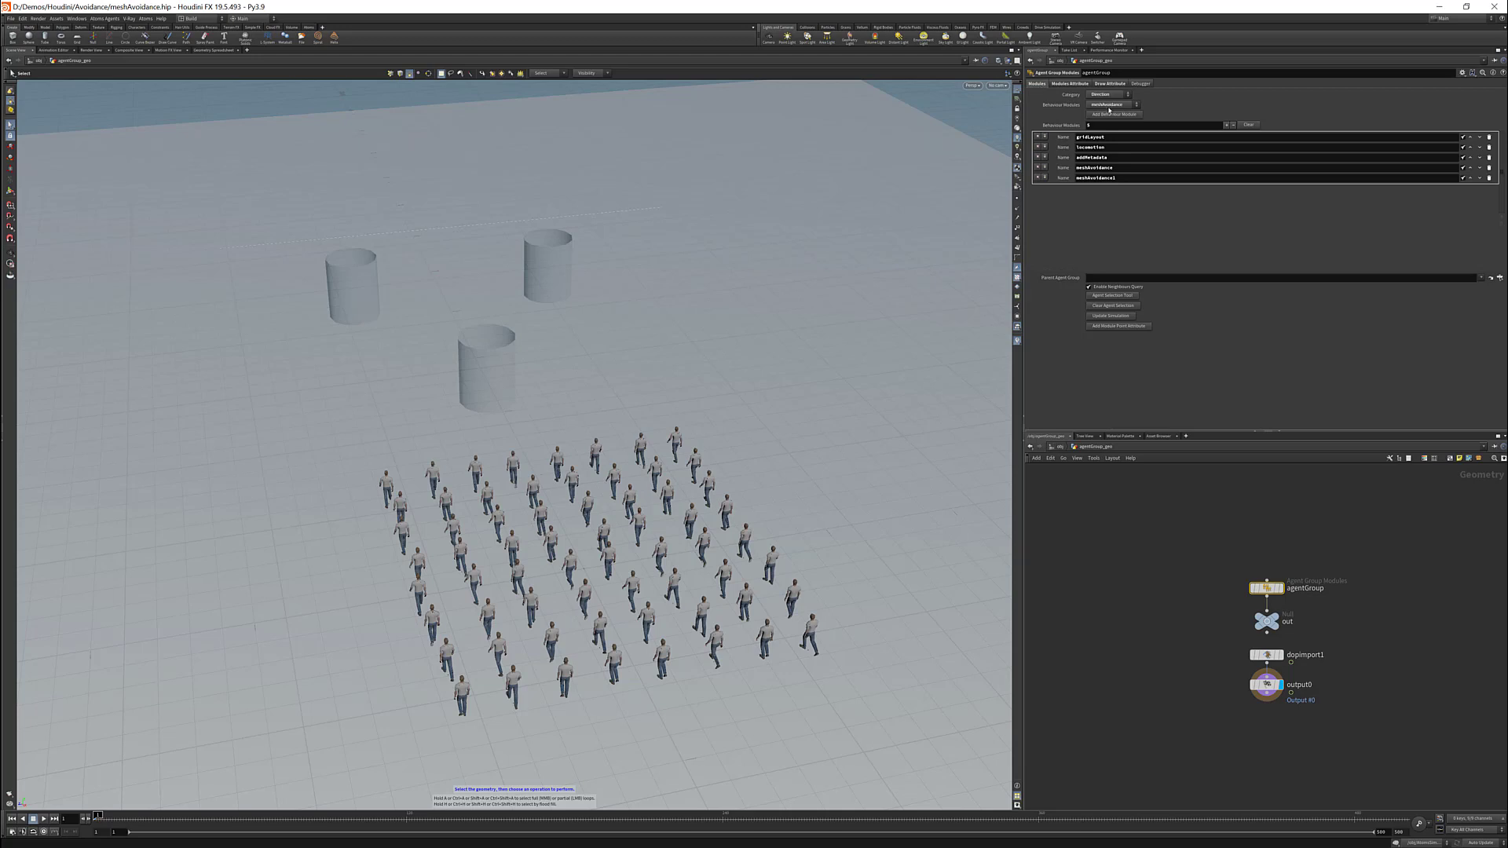
click(1108, 106)
click(1108, 111)
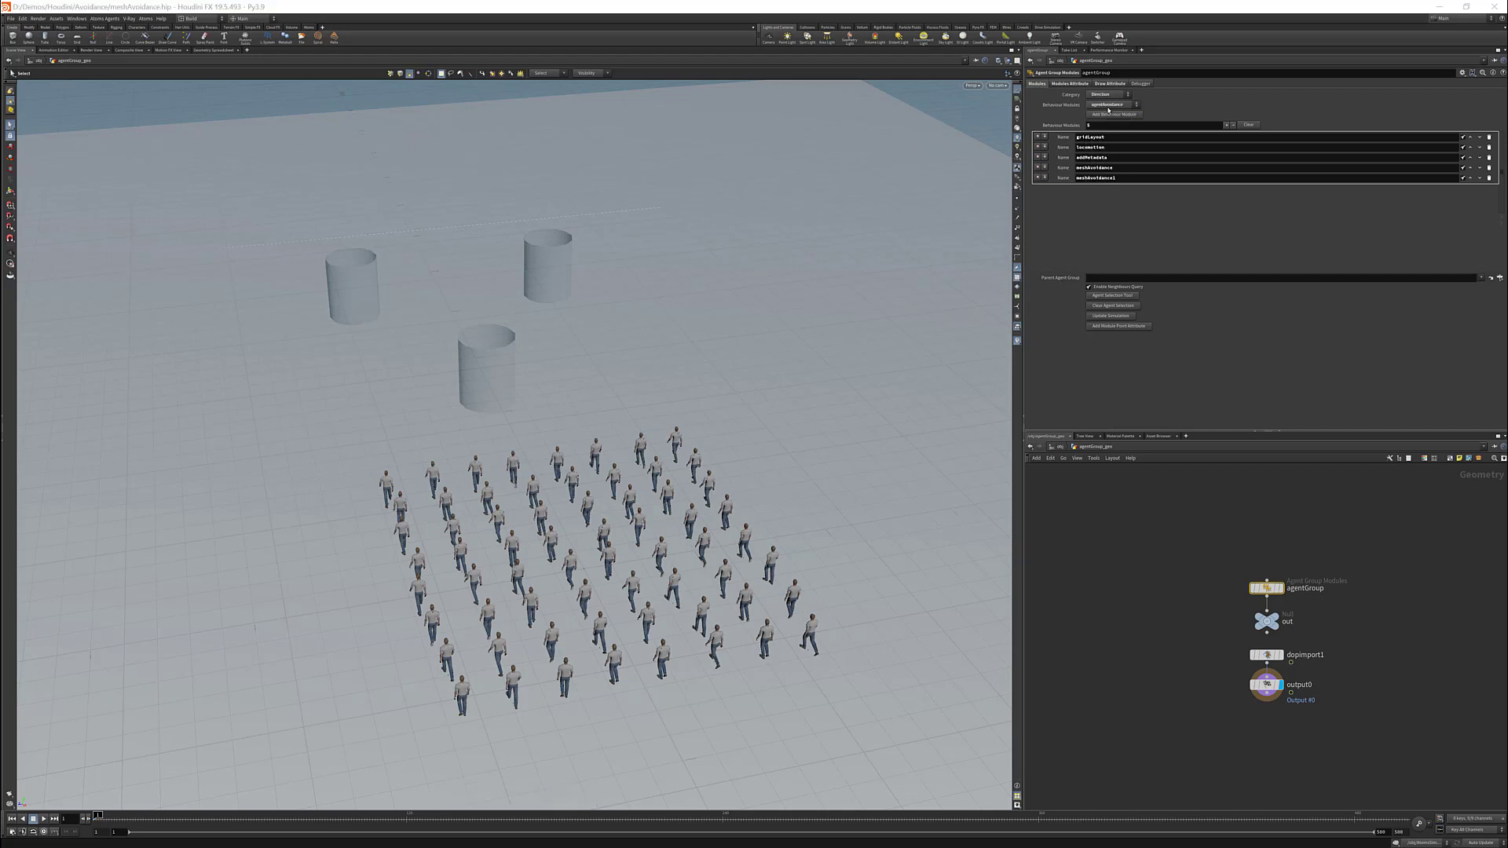
click(1109, 115)
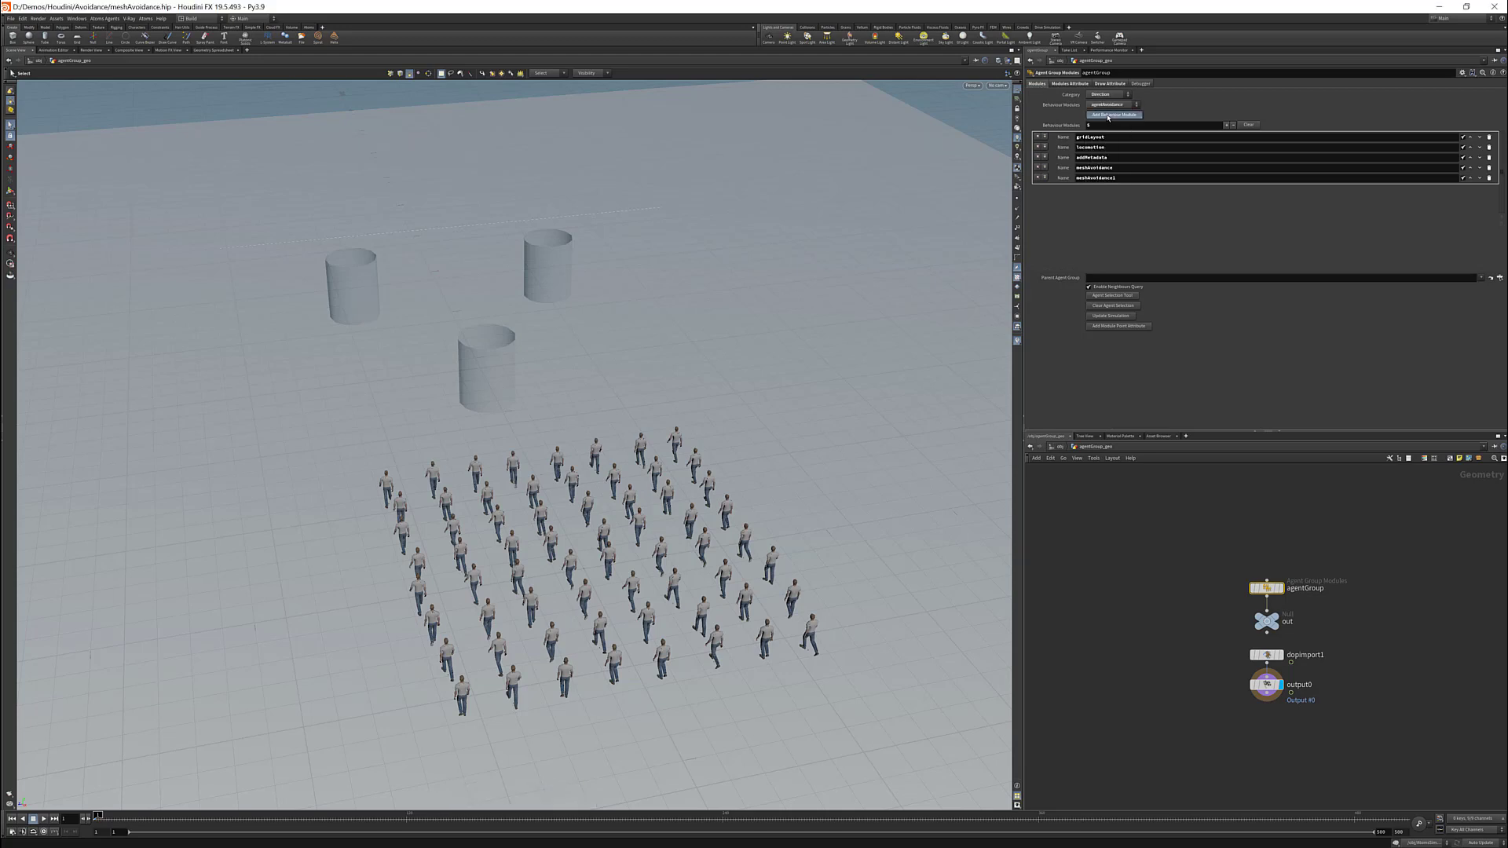
Step: In the agentAvoidance attributes, set Max Turn Angle to 5, adjust the neighbour distance, and set Linear Velocity Max to 130
click(1073, 84)
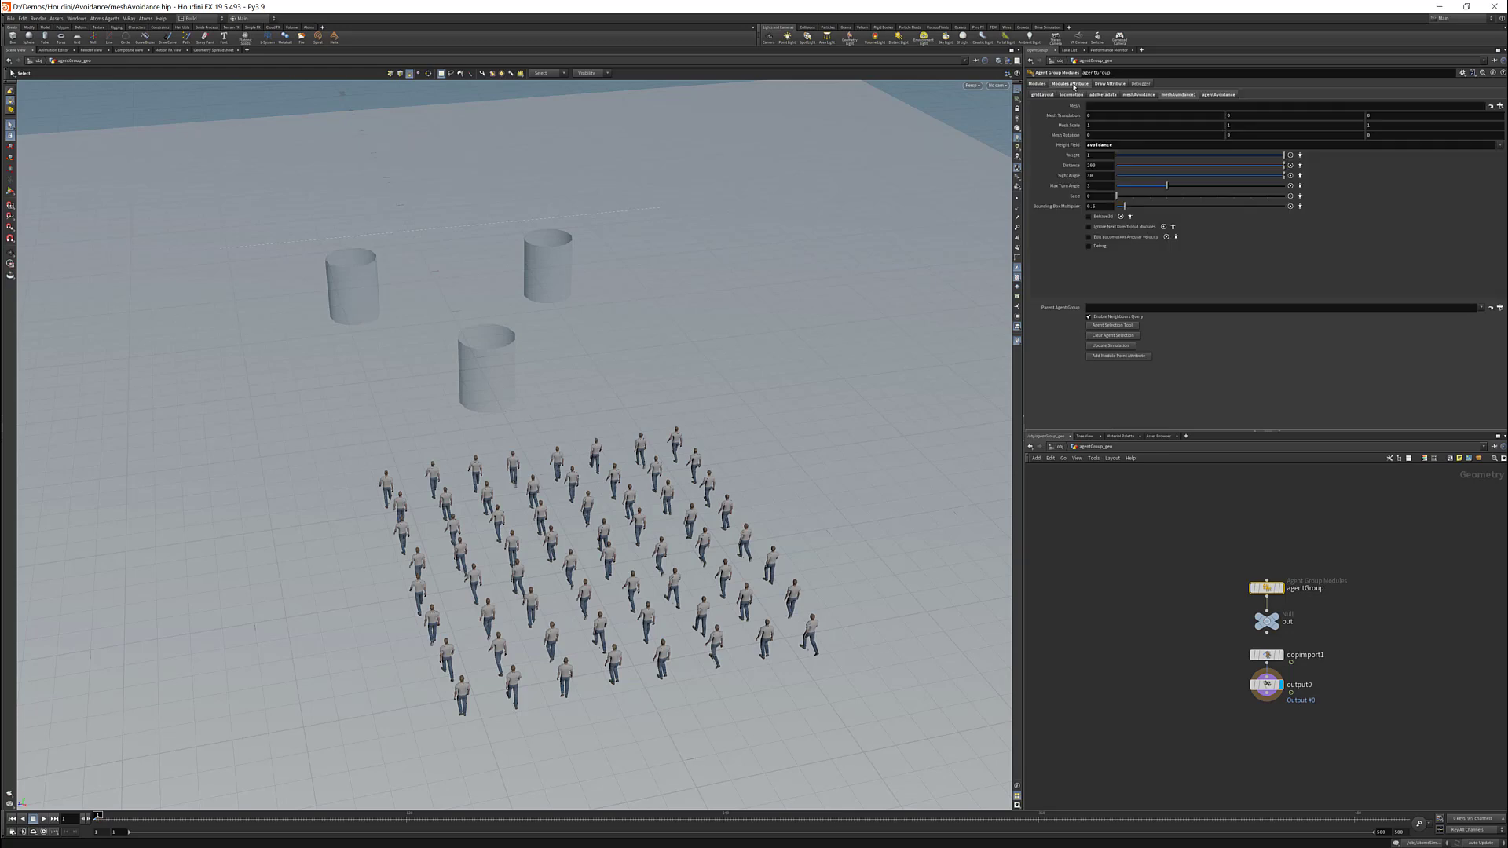
click(1218, 95)
click(1107, 168)
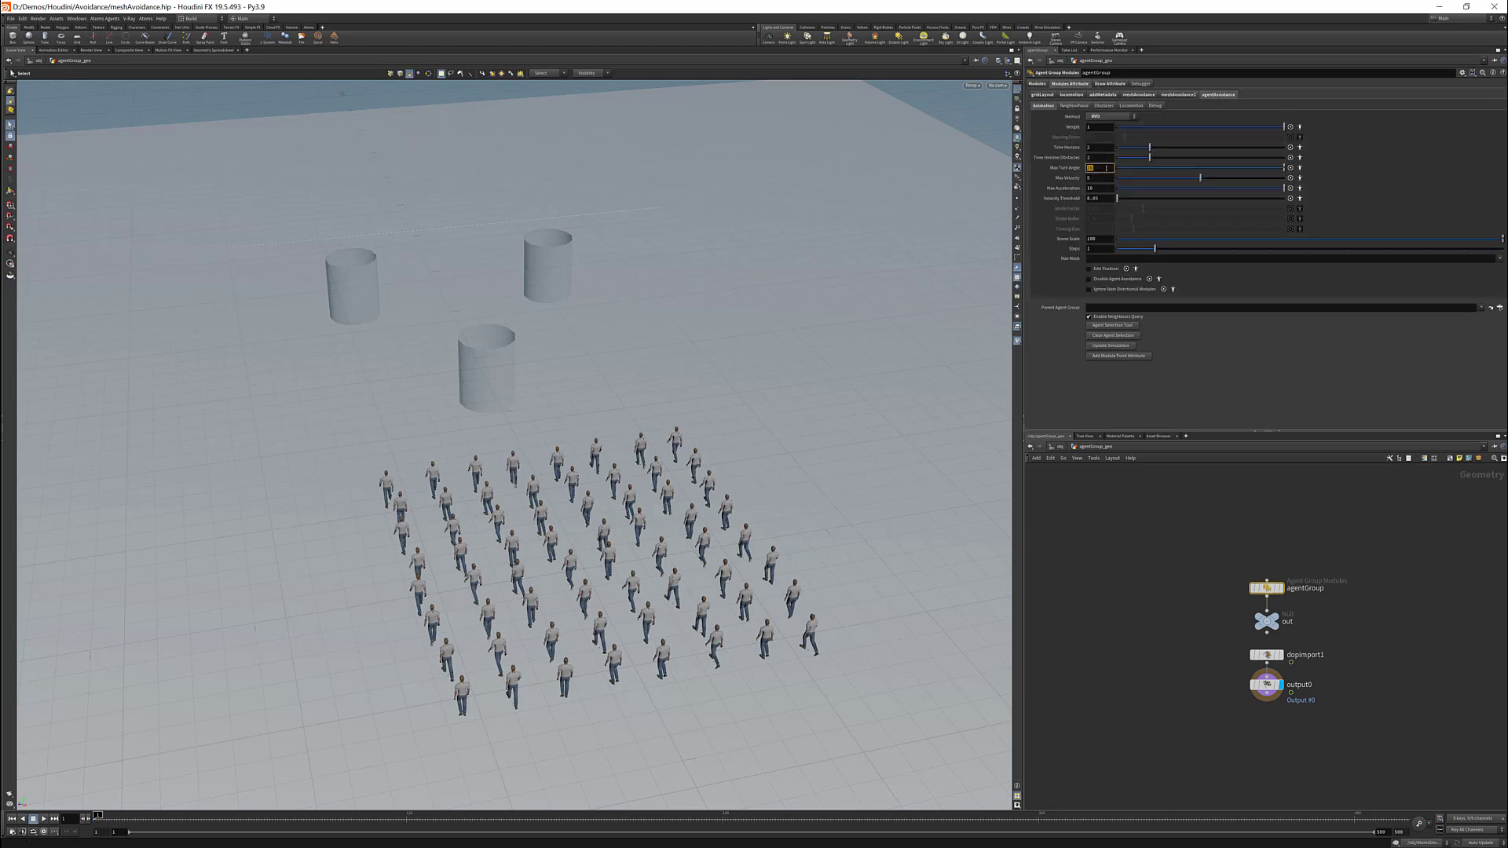
key(Tab)
click(1074, 105)
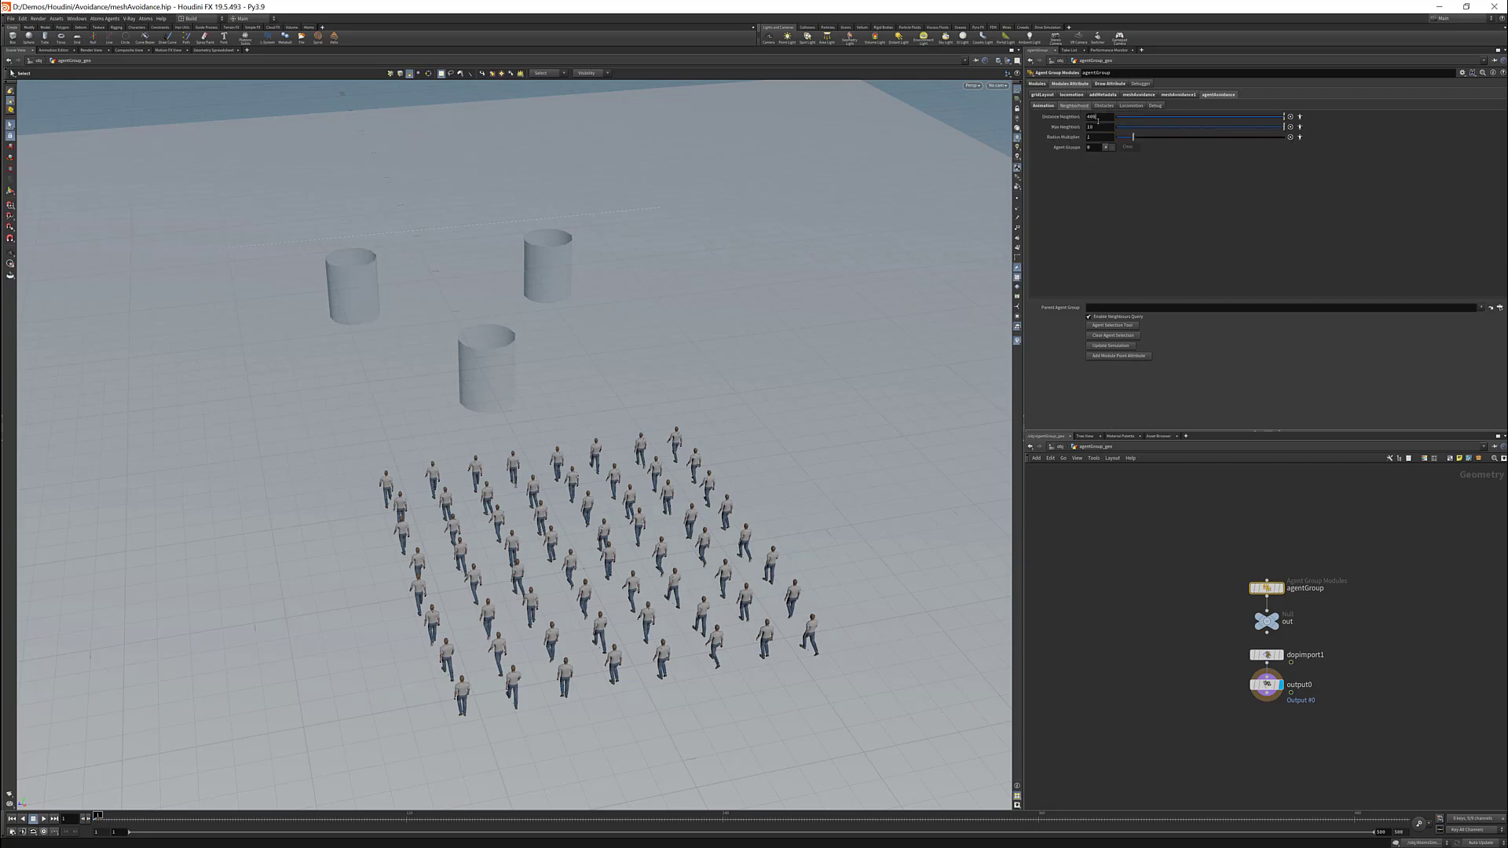
click(1099, 117)
click(1131, 105)
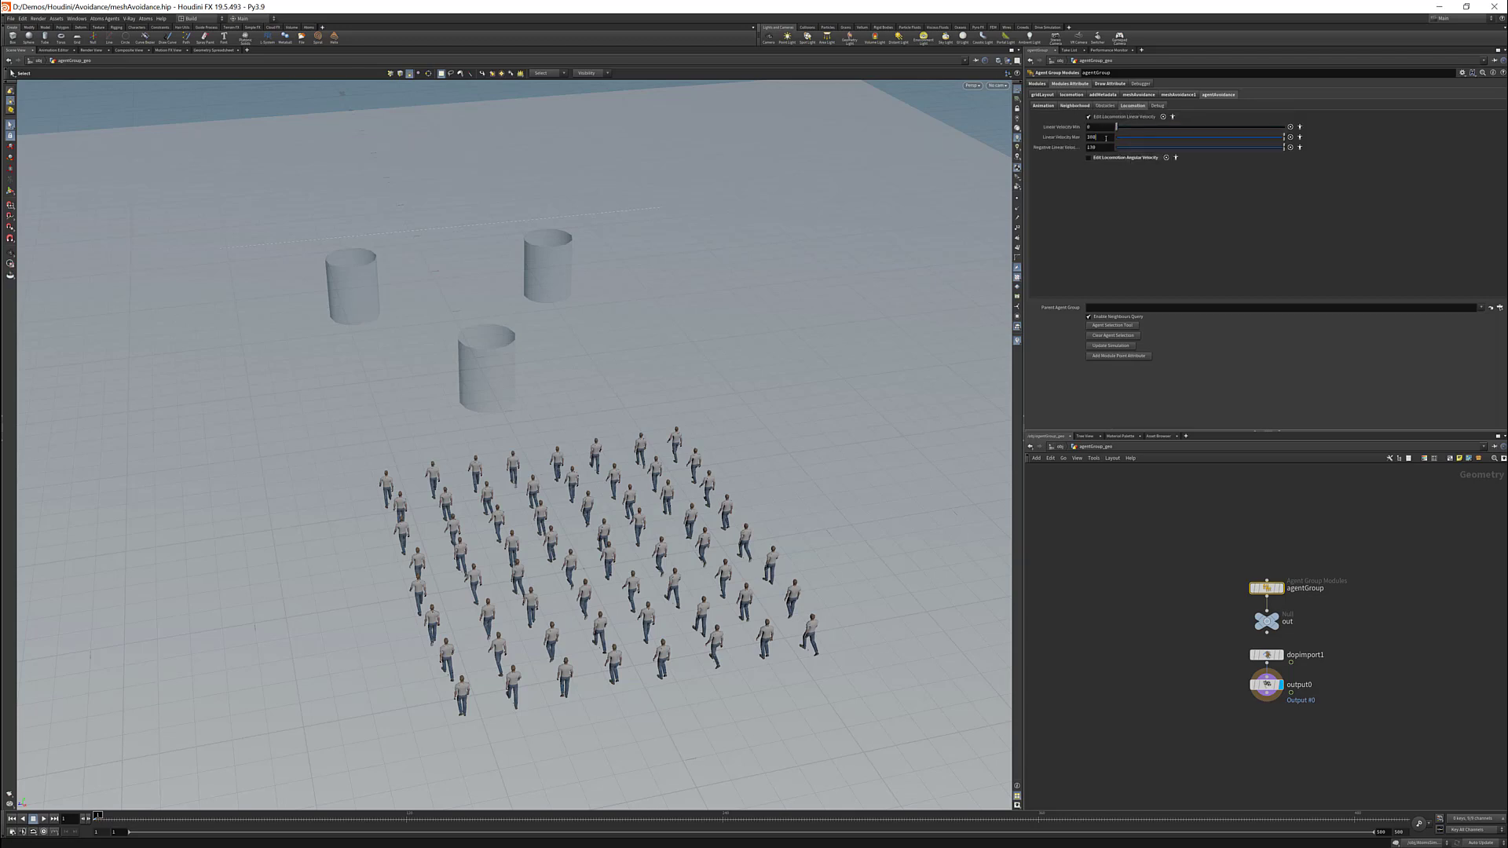
text(130)
click(1110, 107)
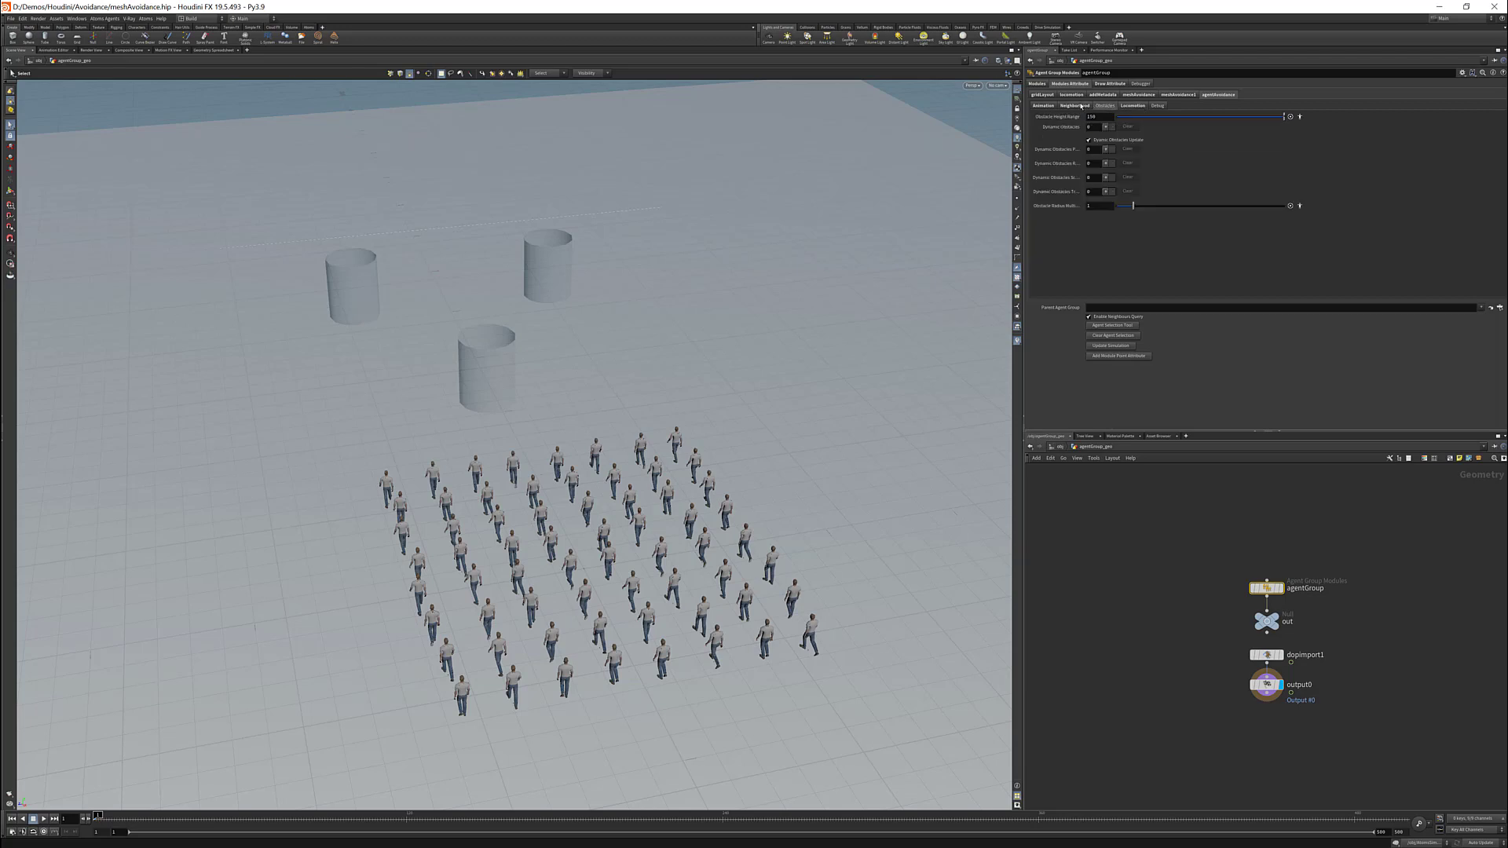
click(1076, 105)
click(1045, 105)
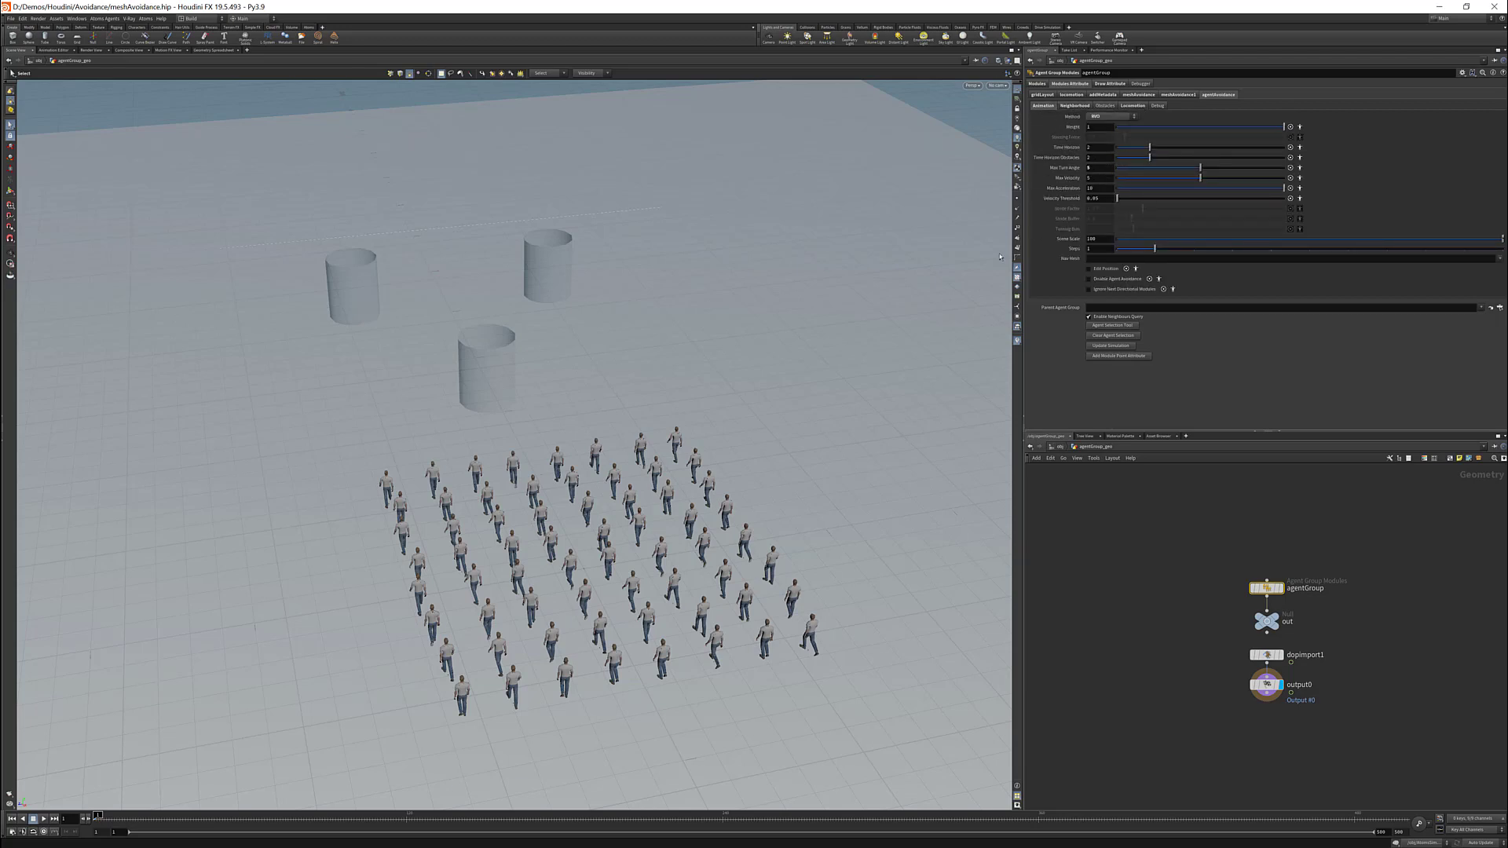
Step: Play the simulation inside the group and from the object level to examine how agents avoid each other and the cylinders
click(44, 819)
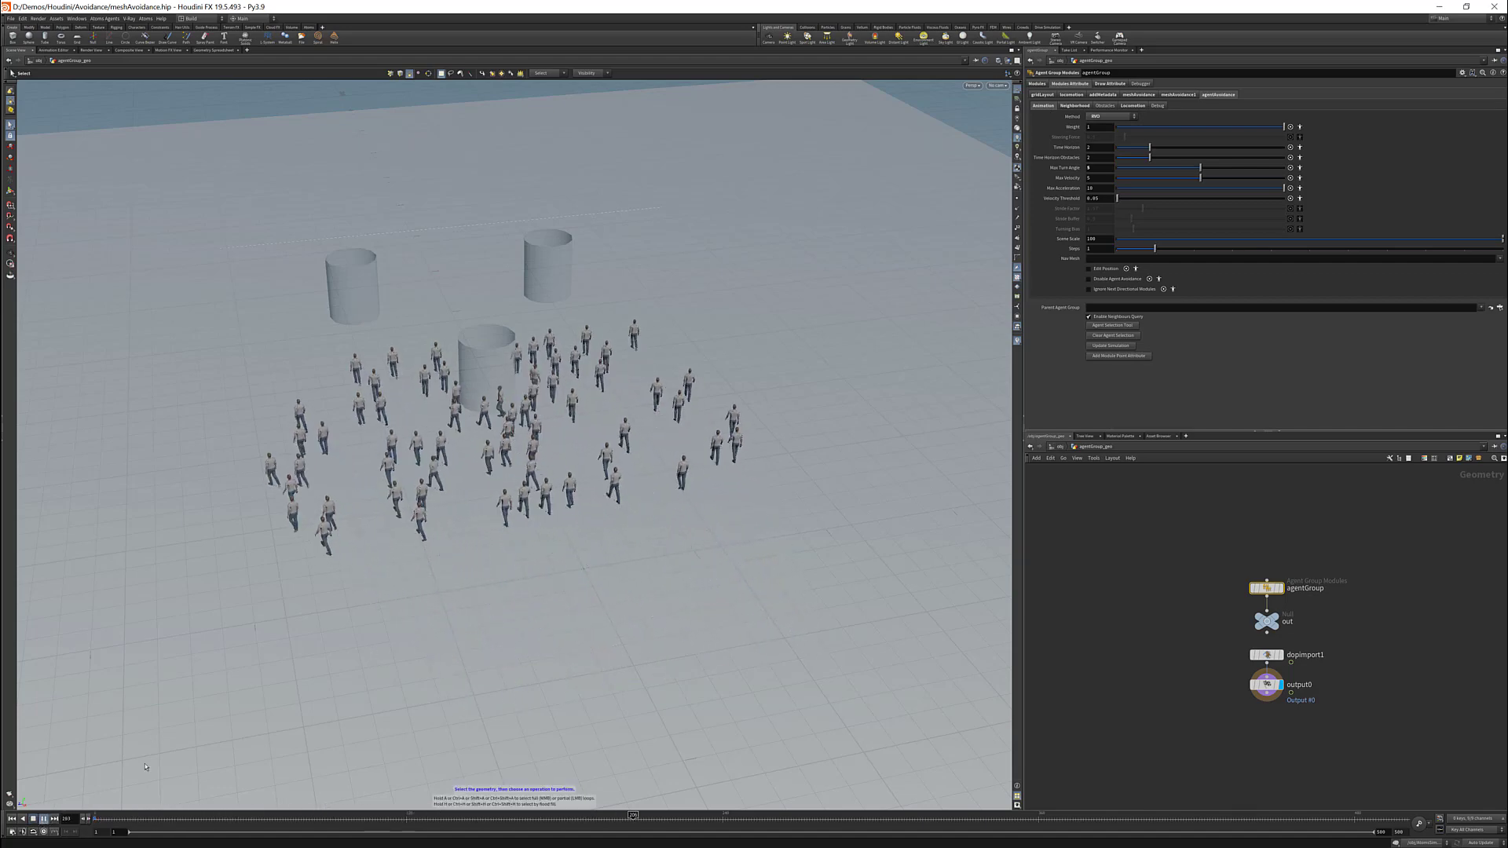
click(44, 818)
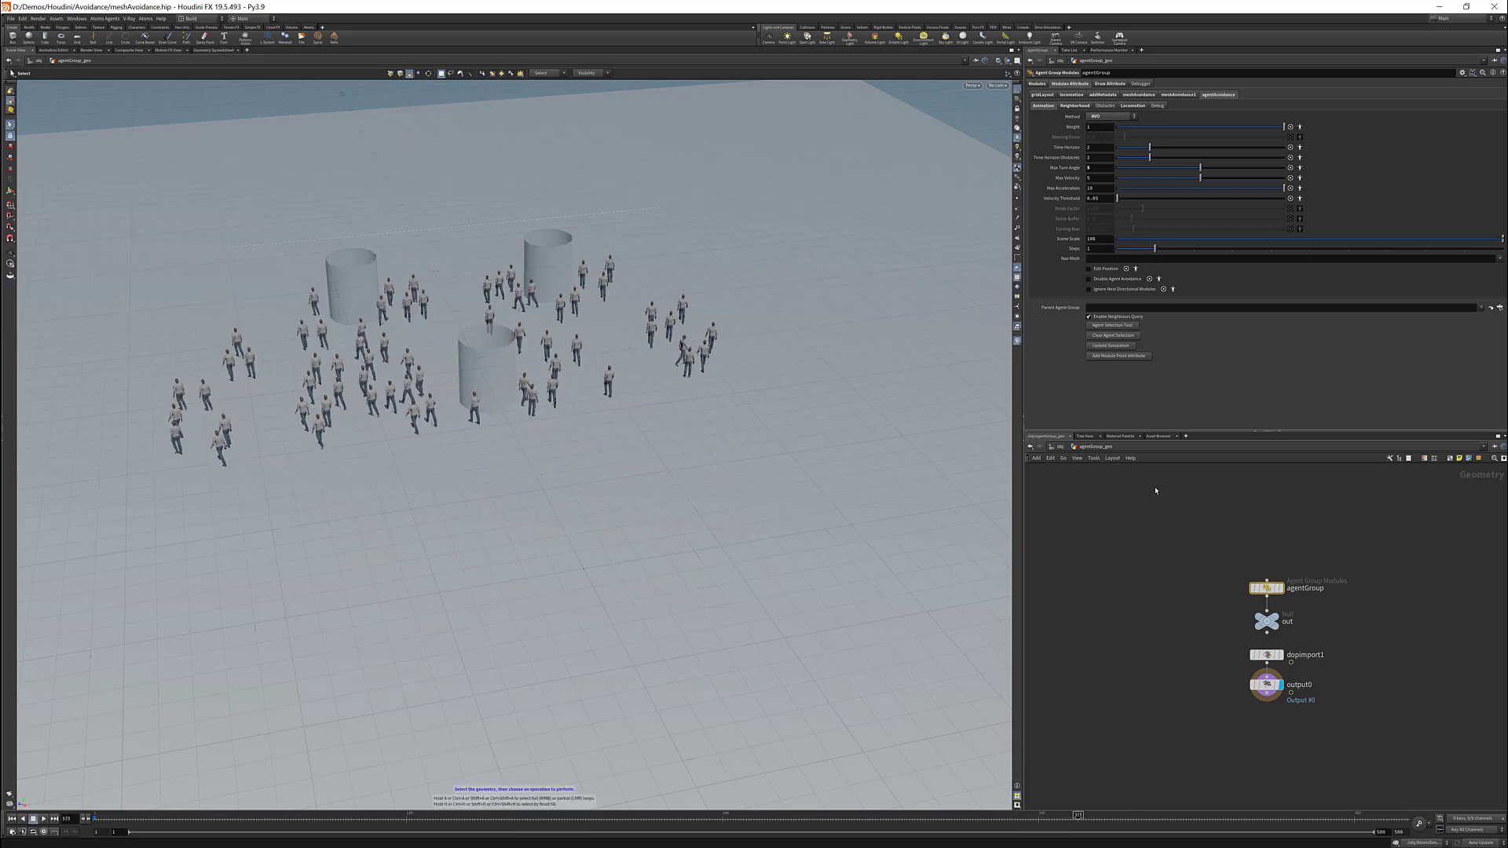
key(u)
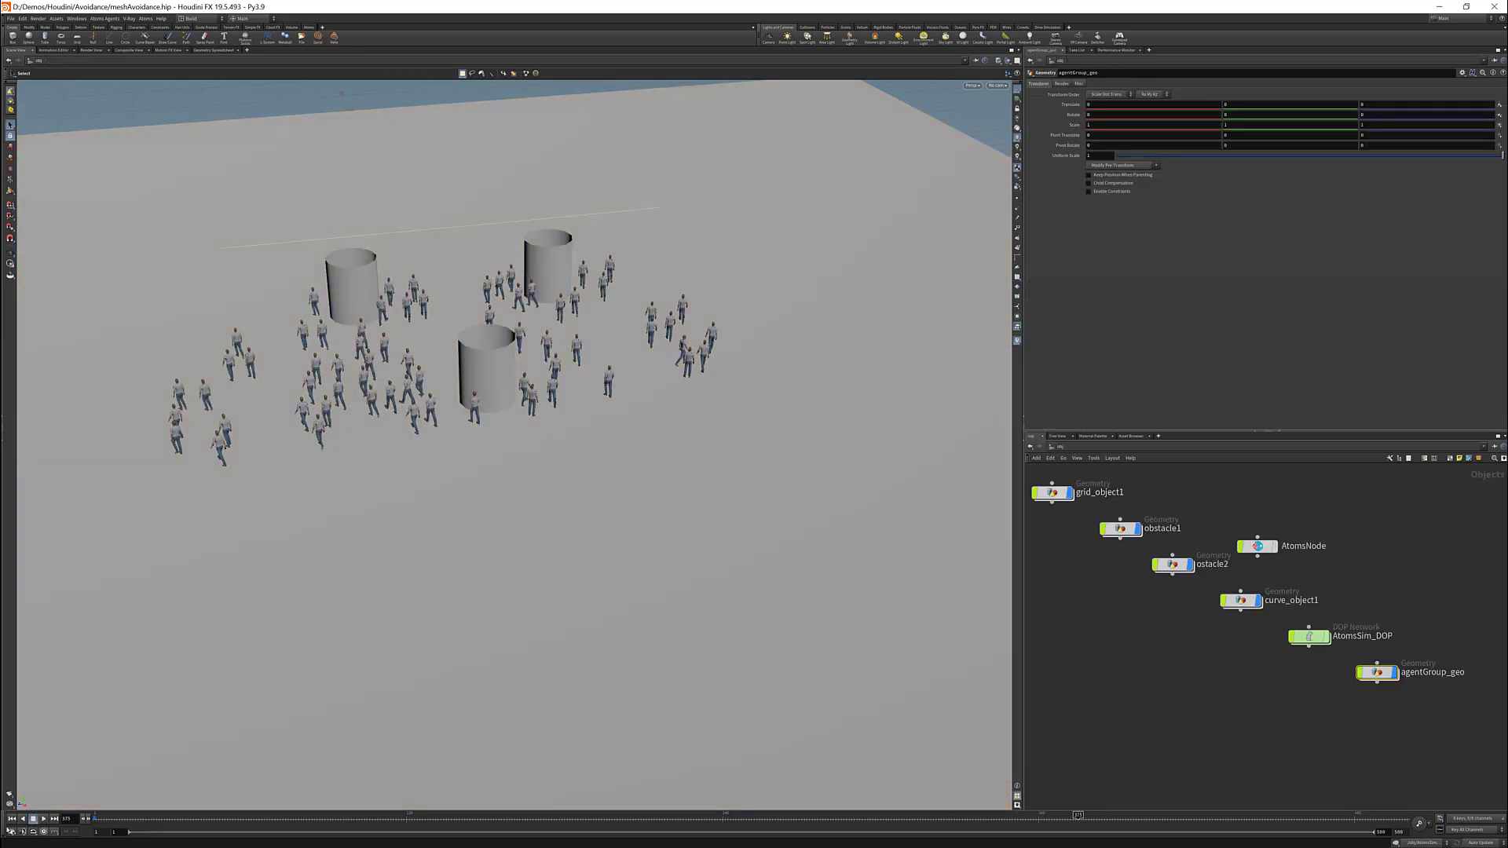
click(11, 820)
click(44, 818)
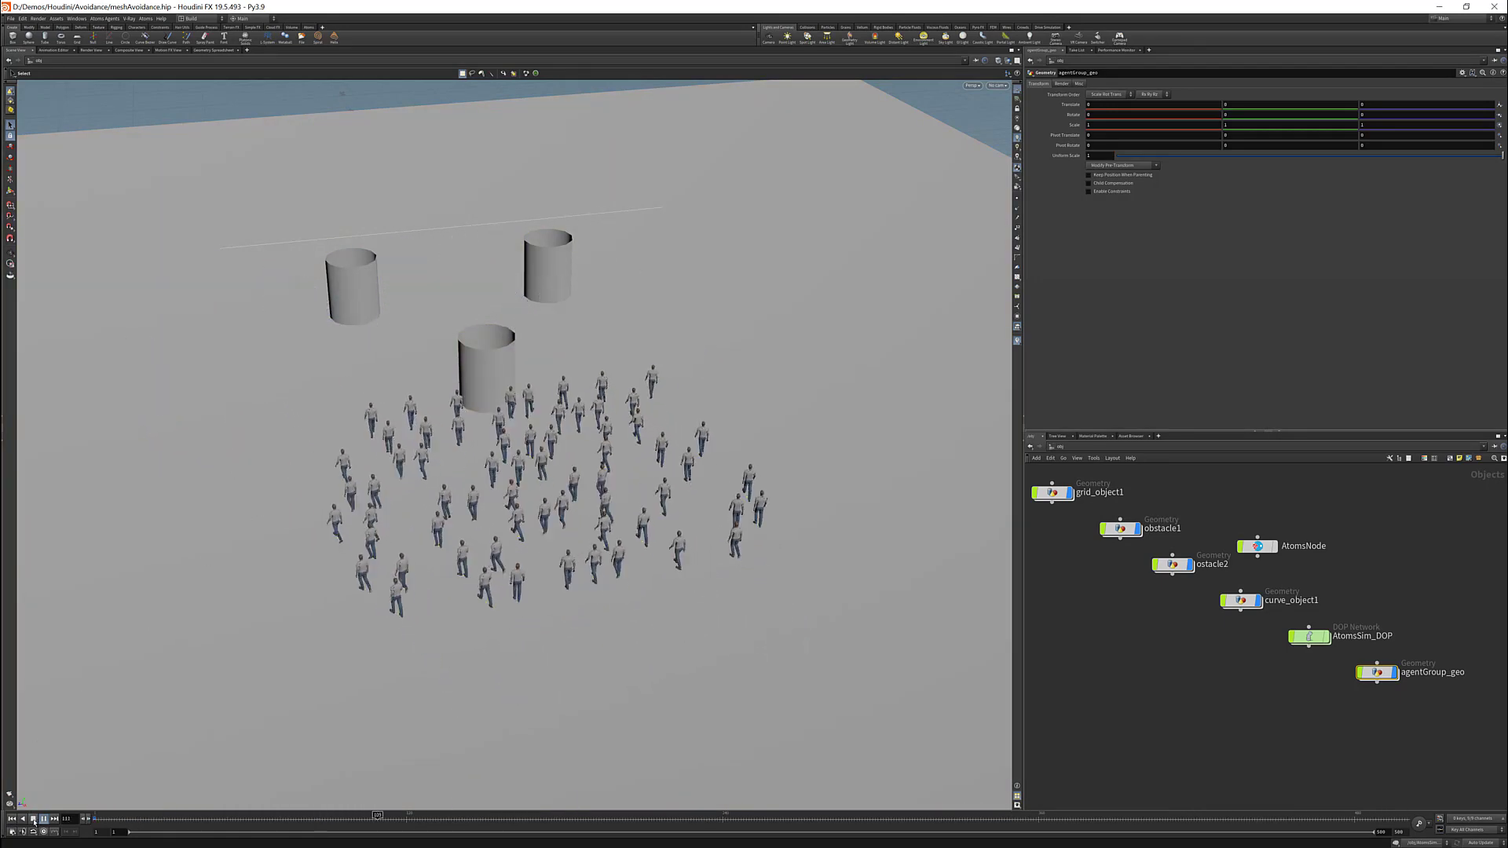
click(9, 110)
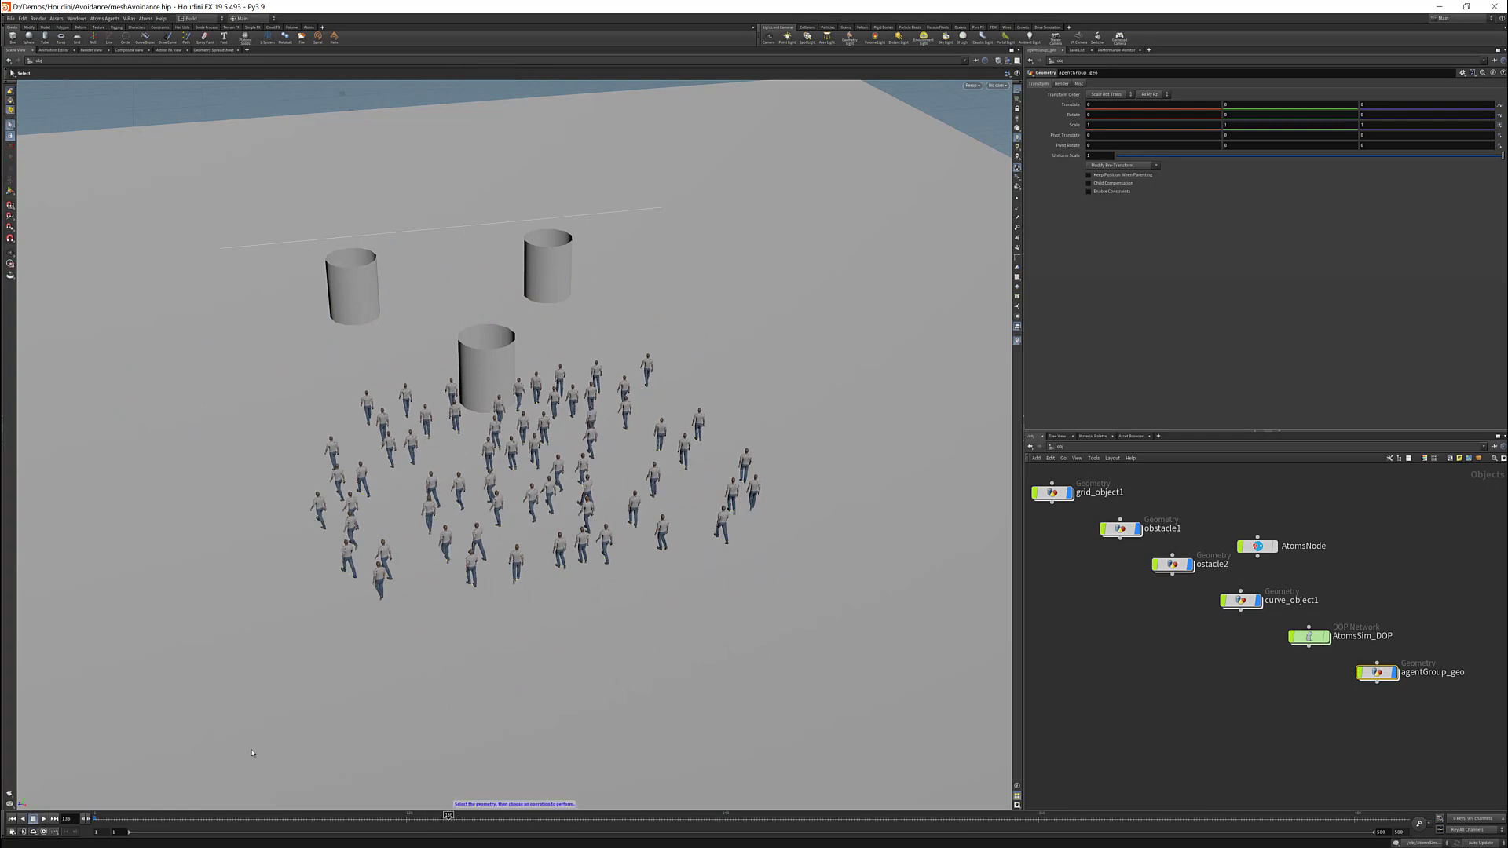
click(43, 818)
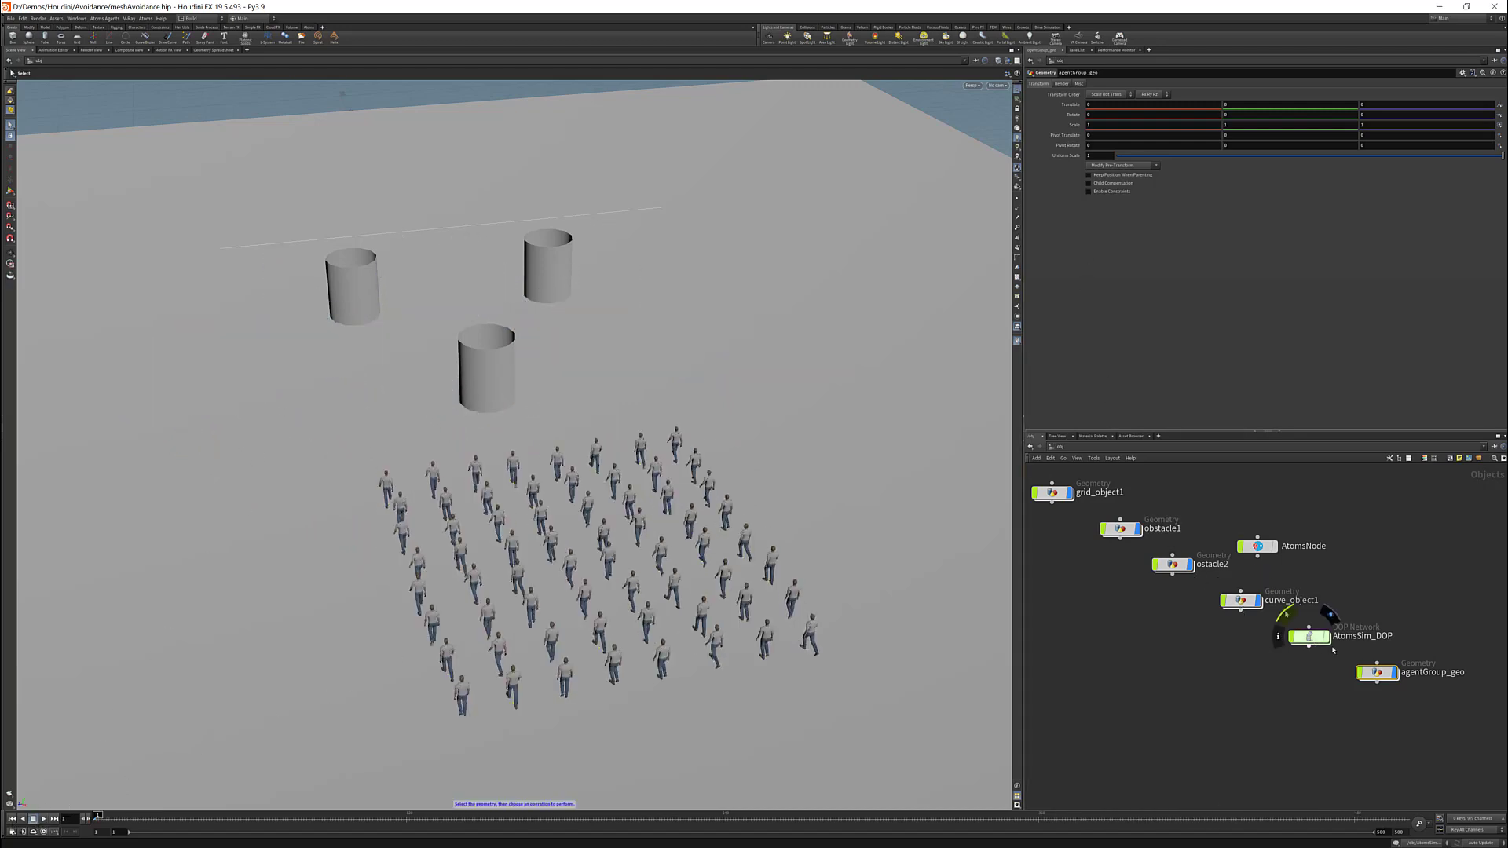
Step: Reopen agentGroup inside agentGroup_geo, review its module list, and add a contextSteering module
double_click(1379, 673)
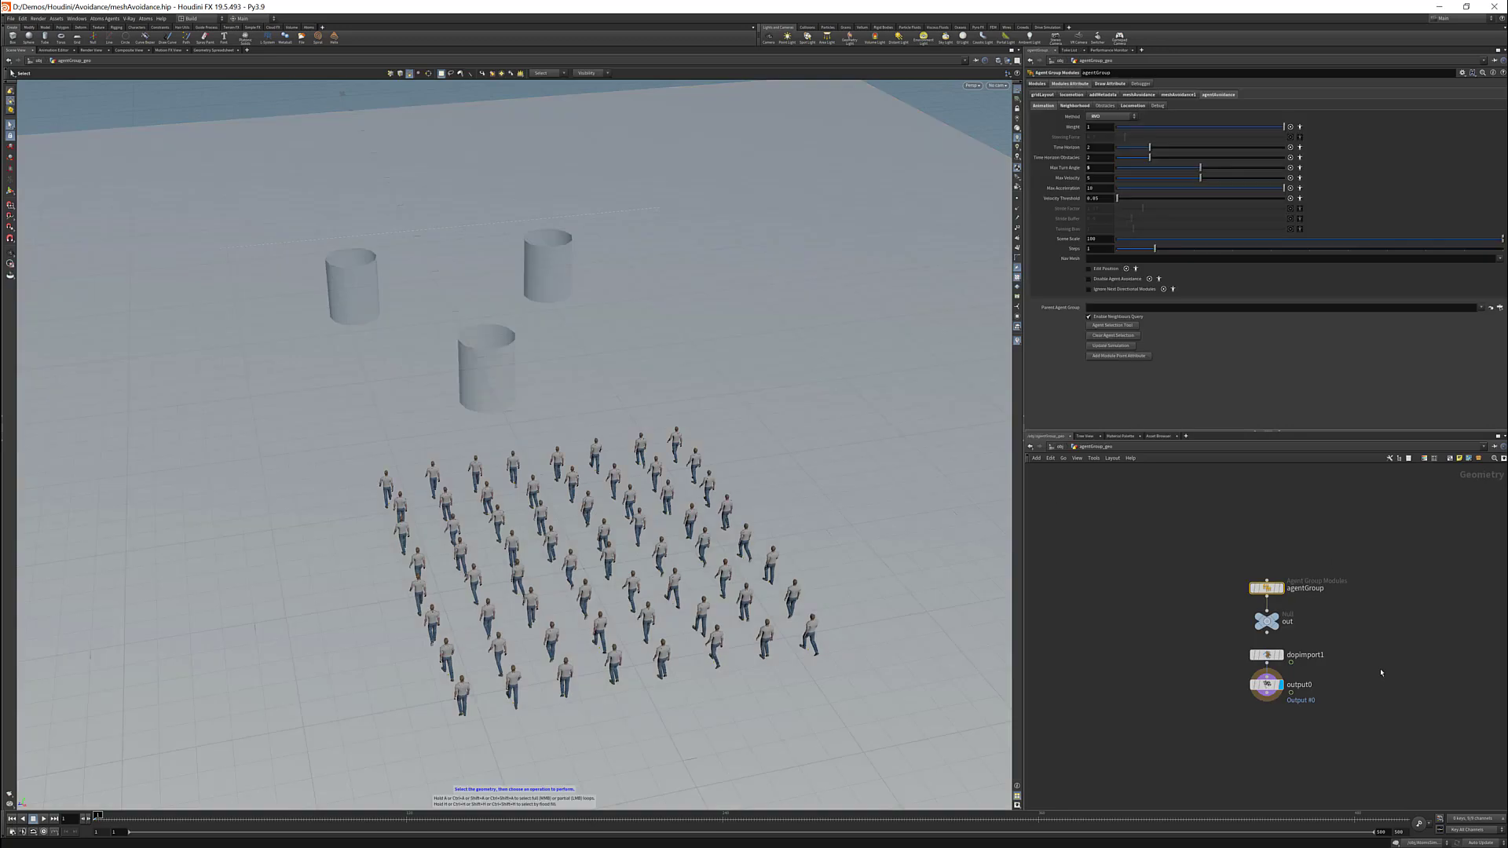
click(1043, 95)
click(1037, 84)
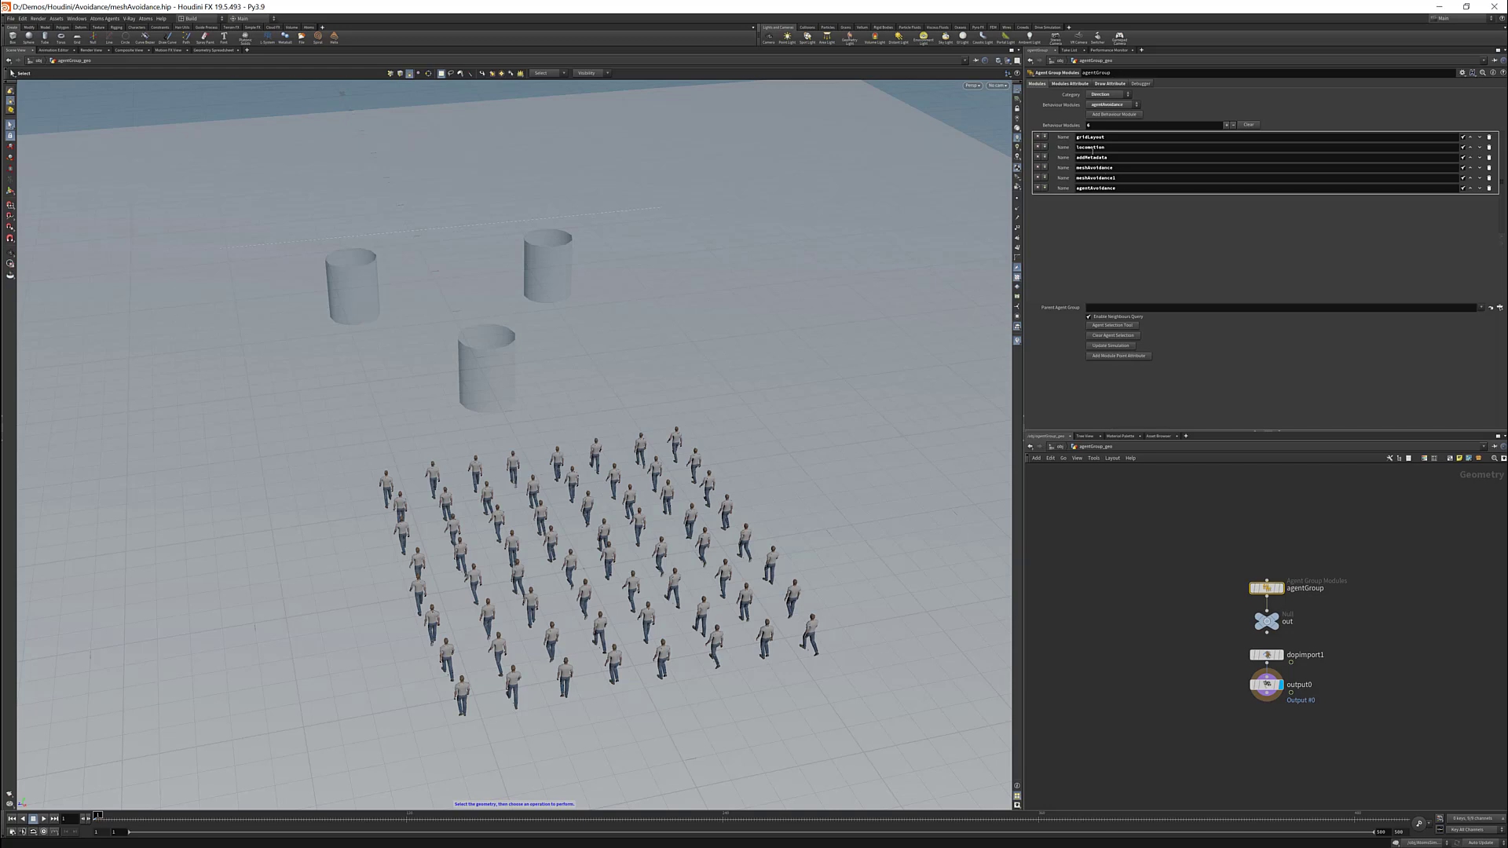
click(1070, 84)
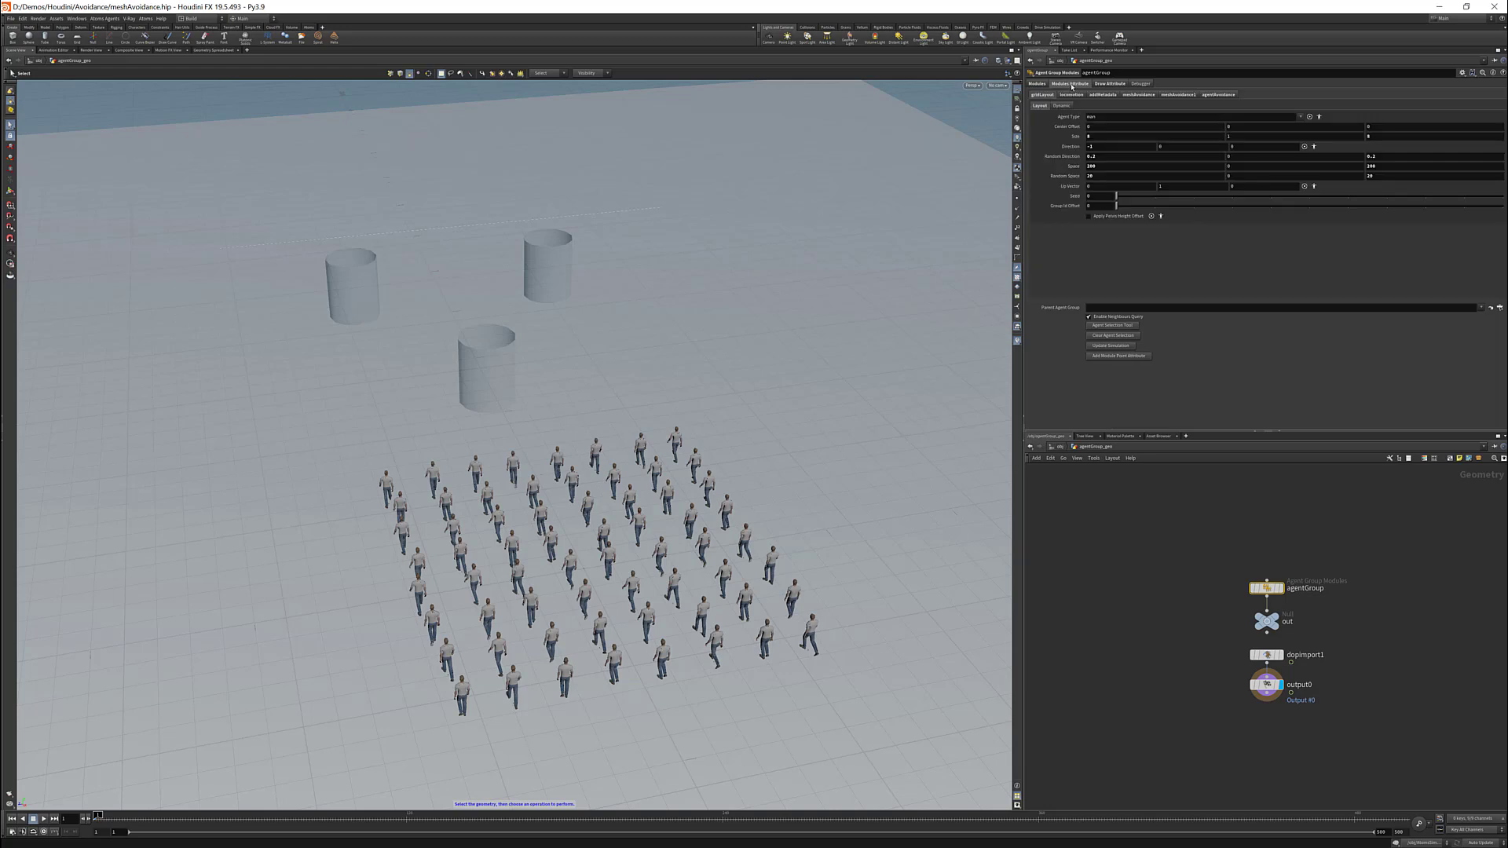
click(1037, 84)
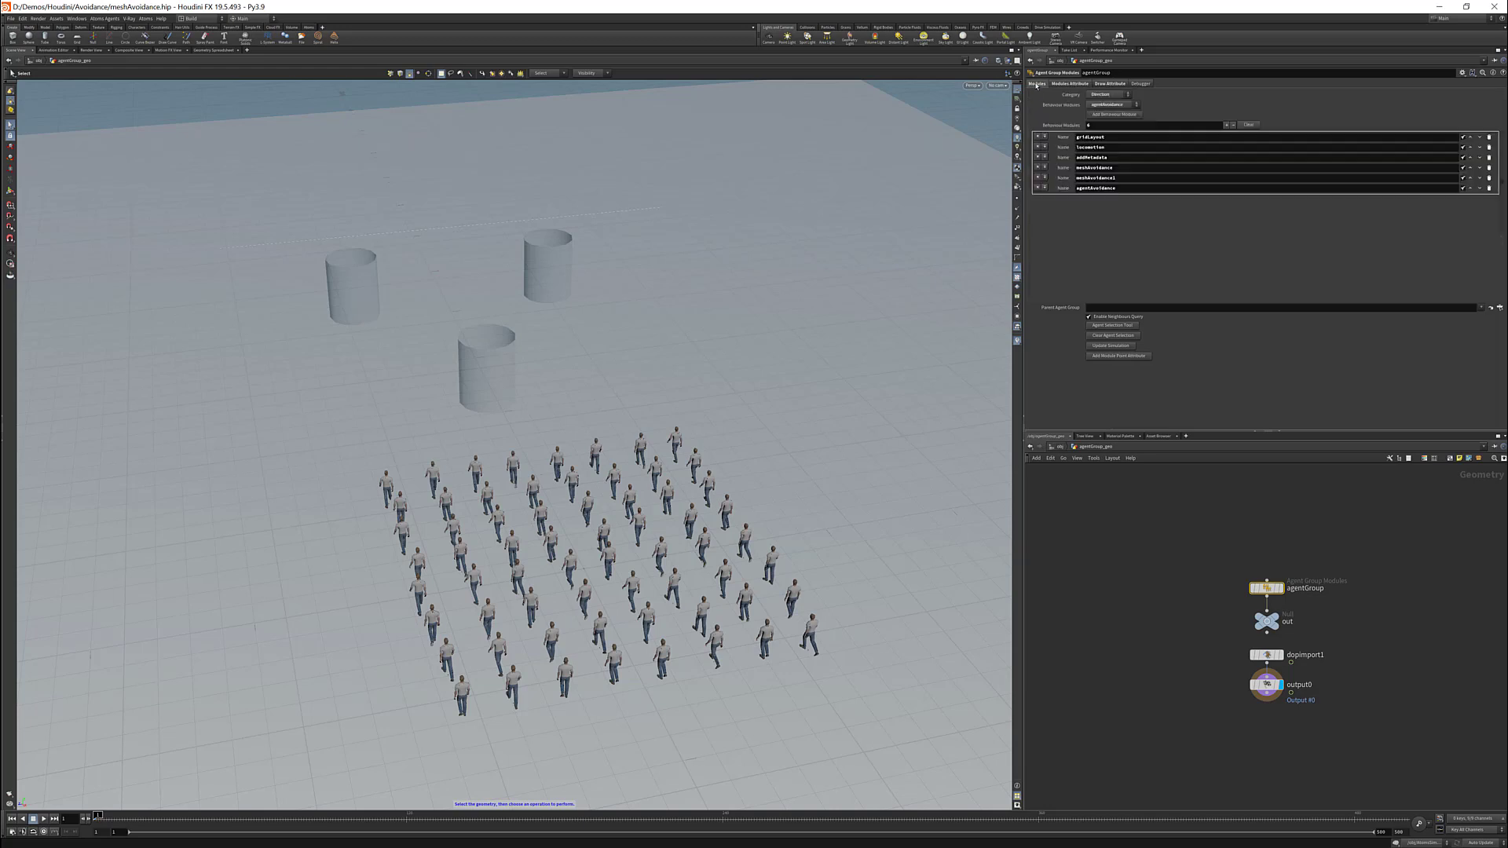
click(1100, 105)
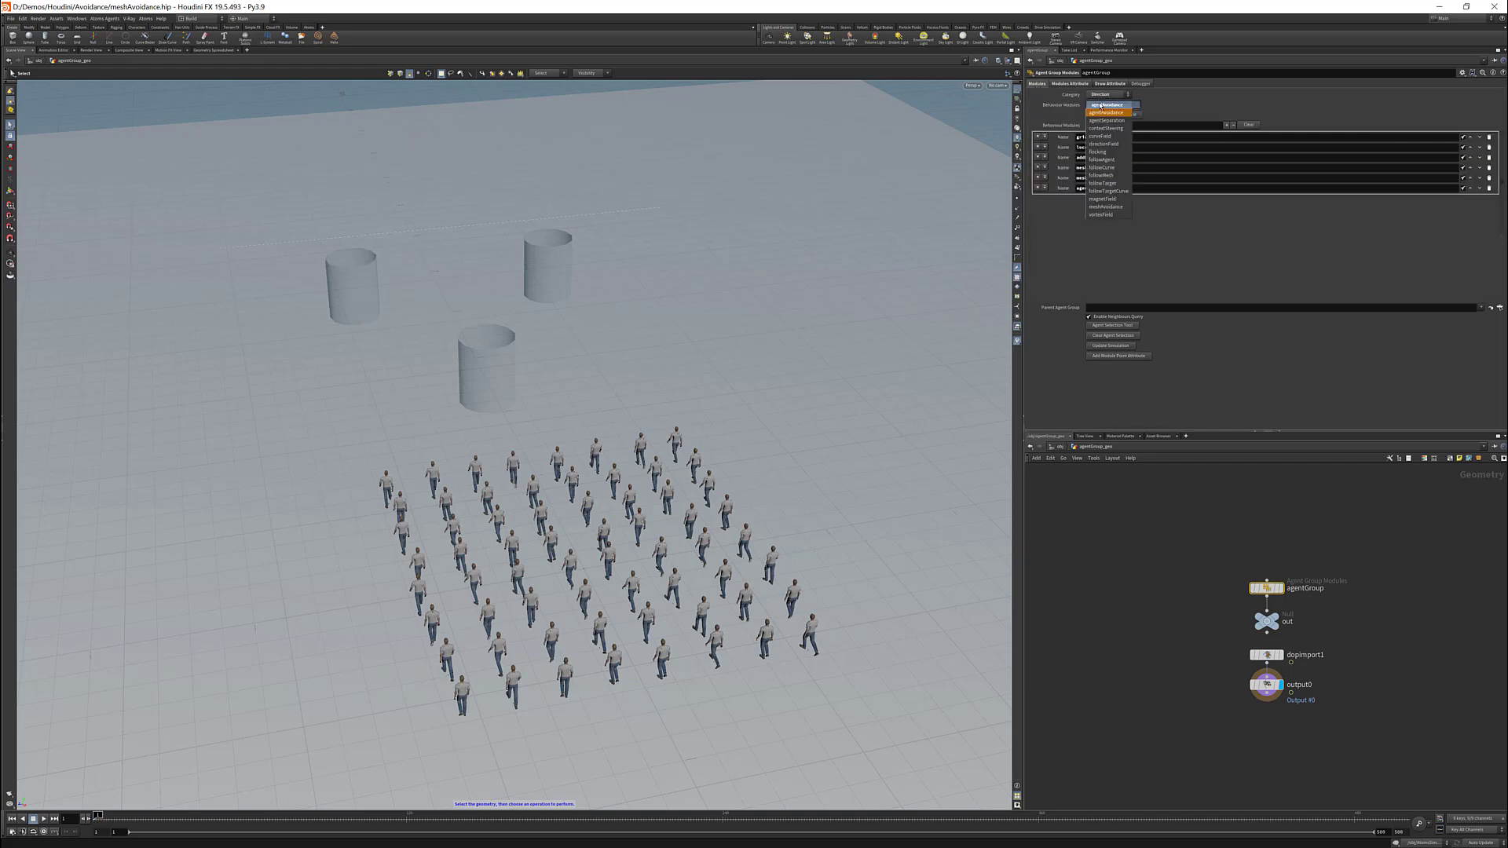
click(1106, 128)
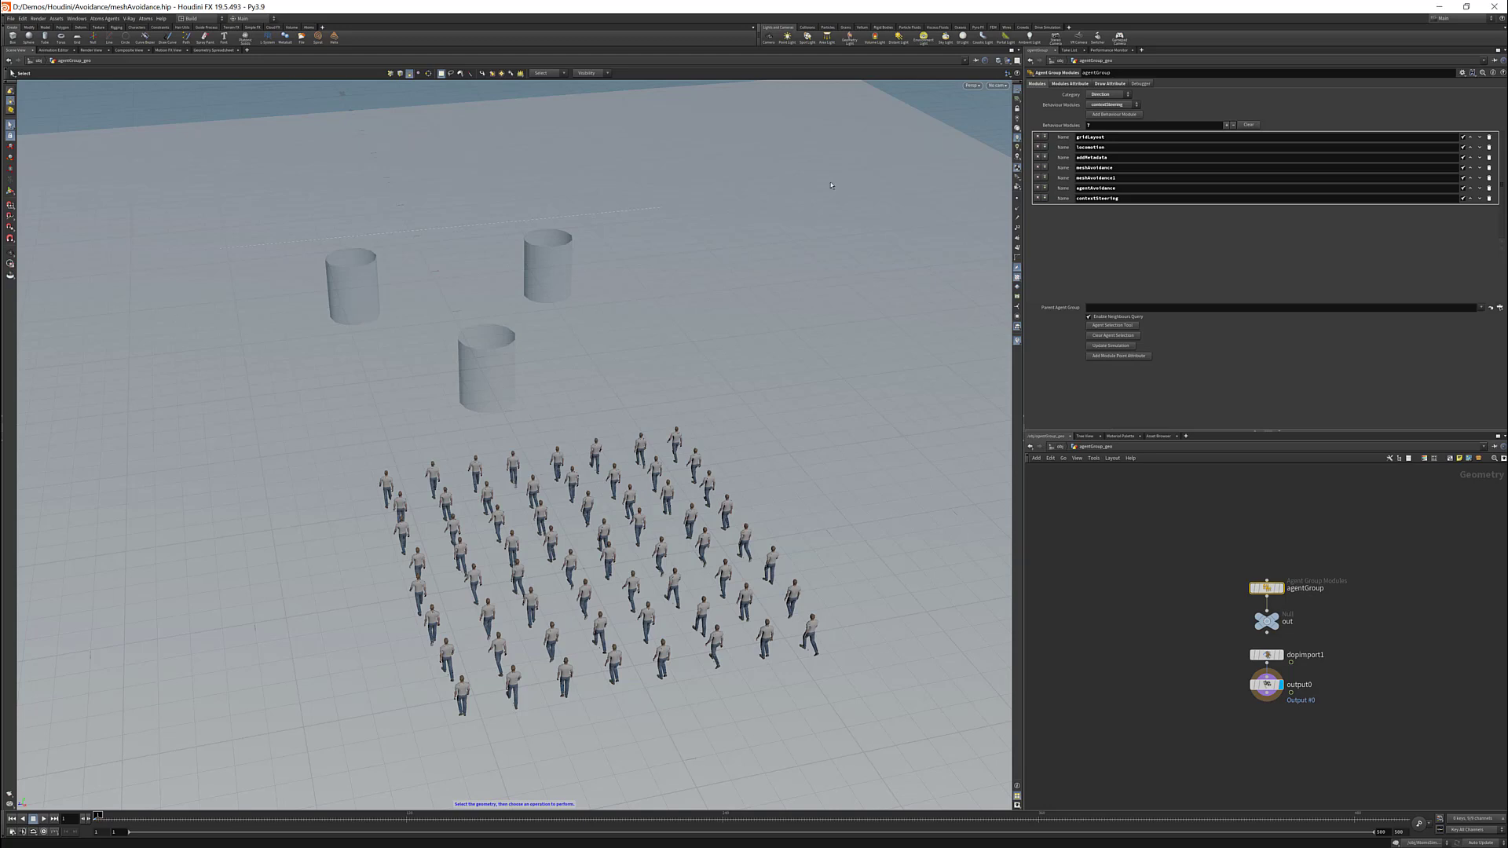
Step: Add a followTargetCurve module and move it up the module list, ahead of the avoidance modules
click(1102, 105)
click(1109, 192)
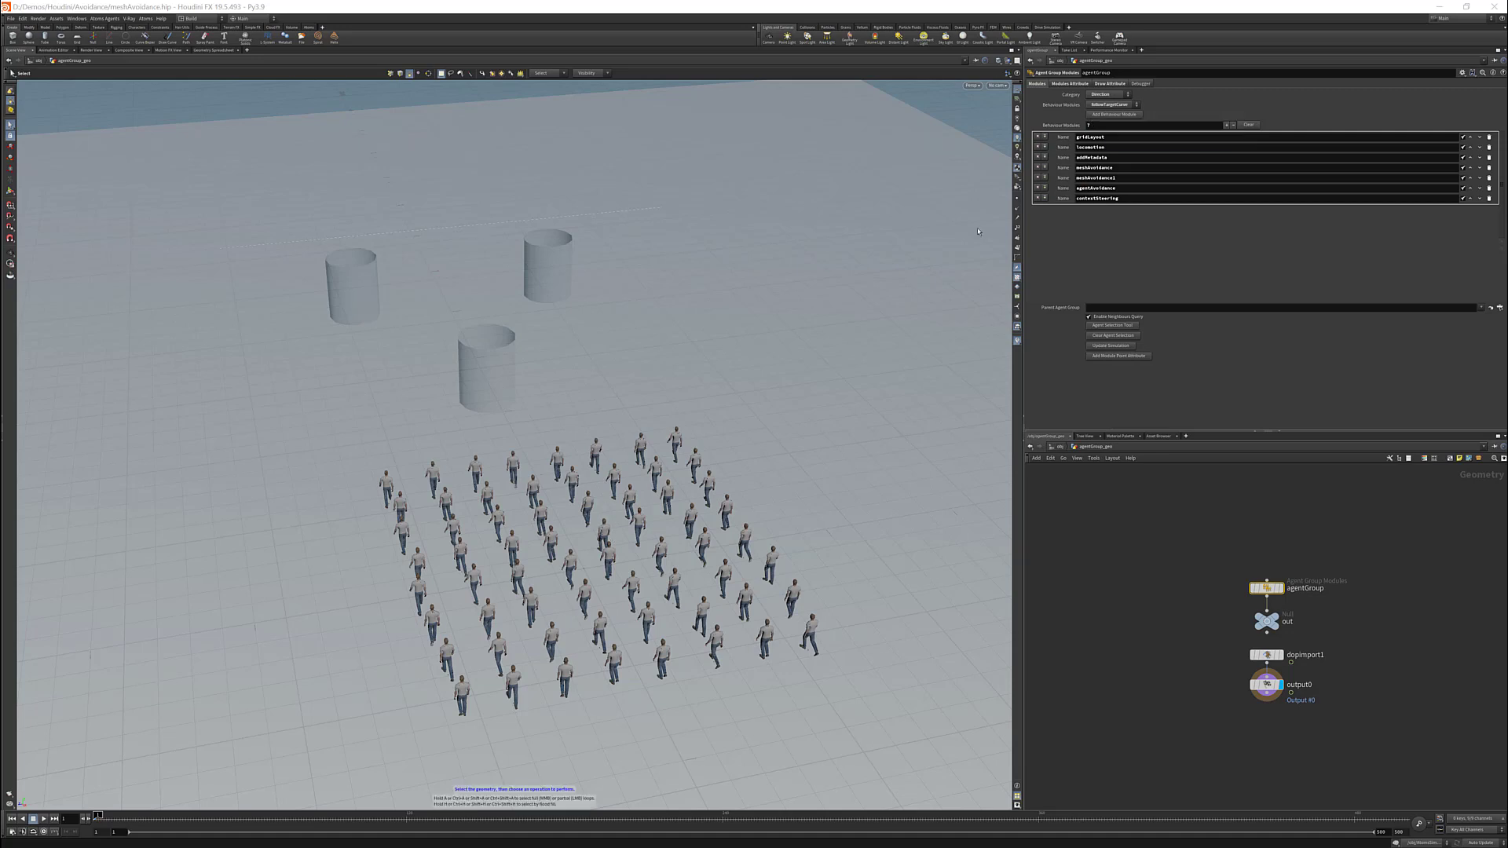
click(1114, 115)
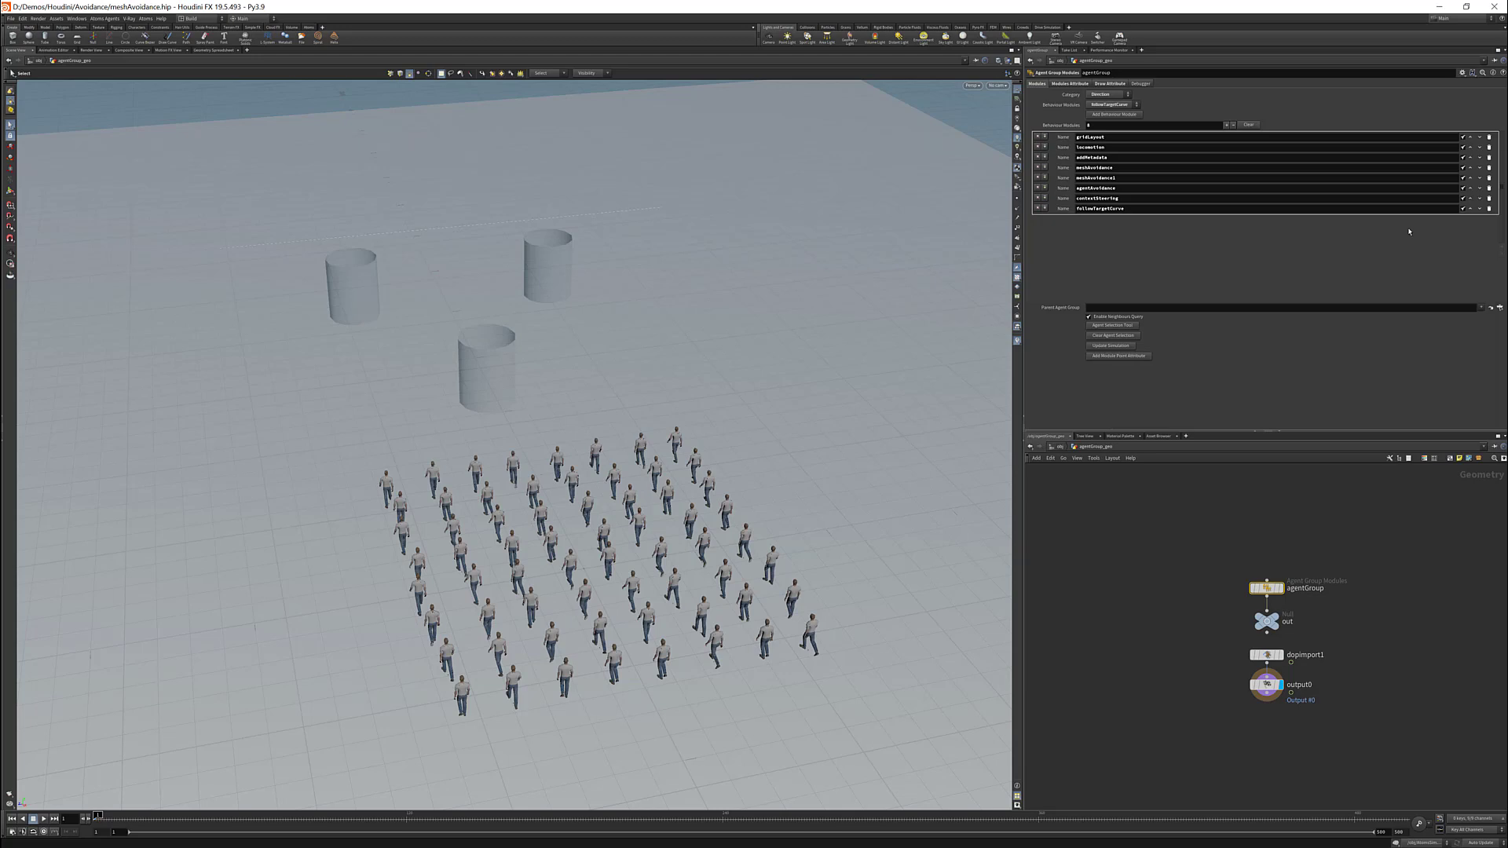
click(1470, 208)
click(1470, 208)
click(1471, 198)
click(1471, 188)
click(1470, 177)
Step: In the followTargetCurve attributes, assign curve_object1 as the curve and set Max Turn Angle to 5
click(1072, 83)
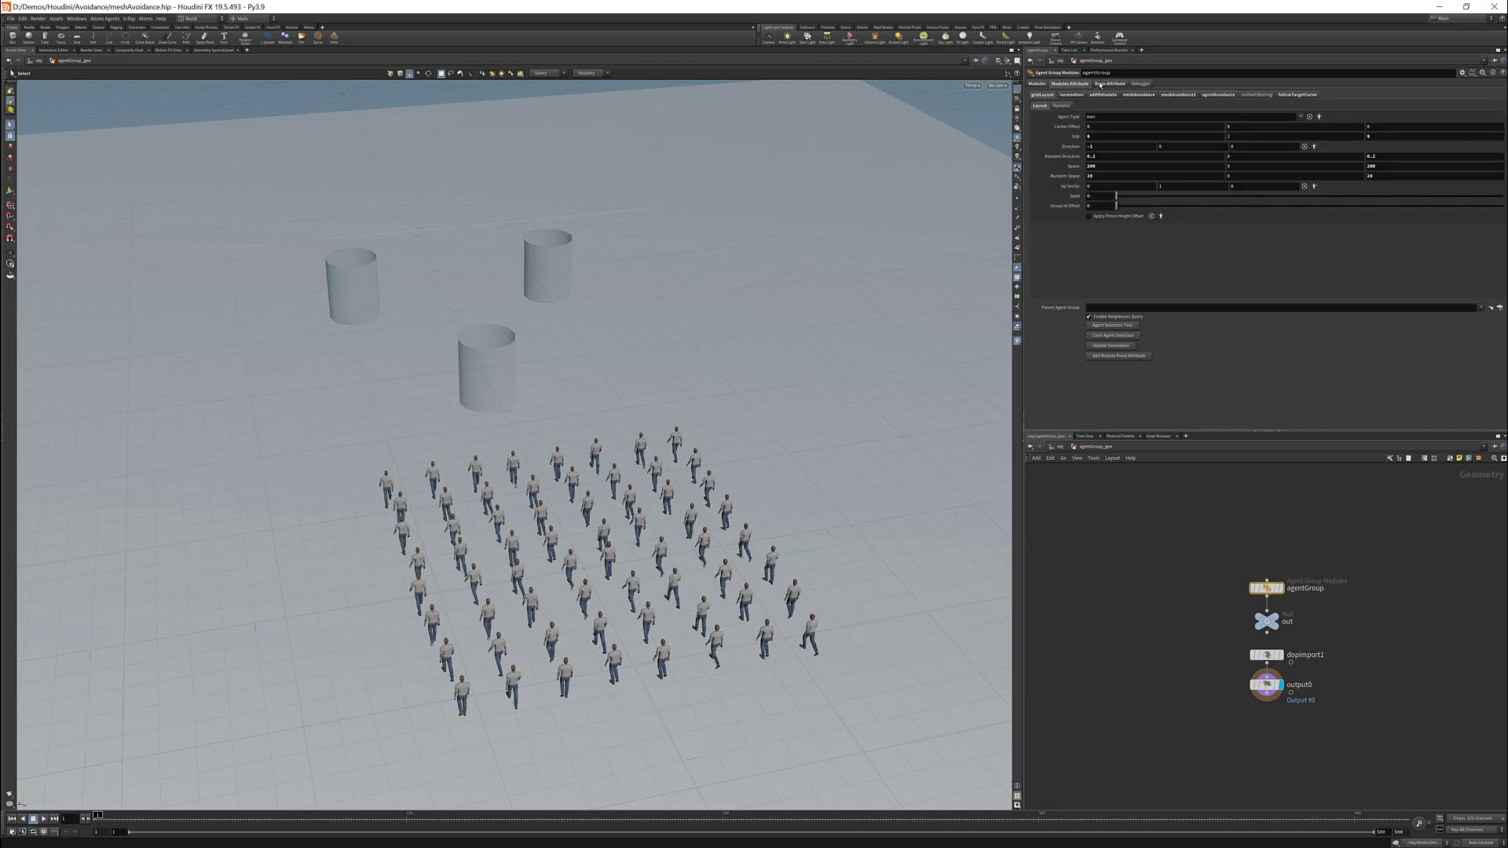
click(1300, 96)
click(1499, 127)
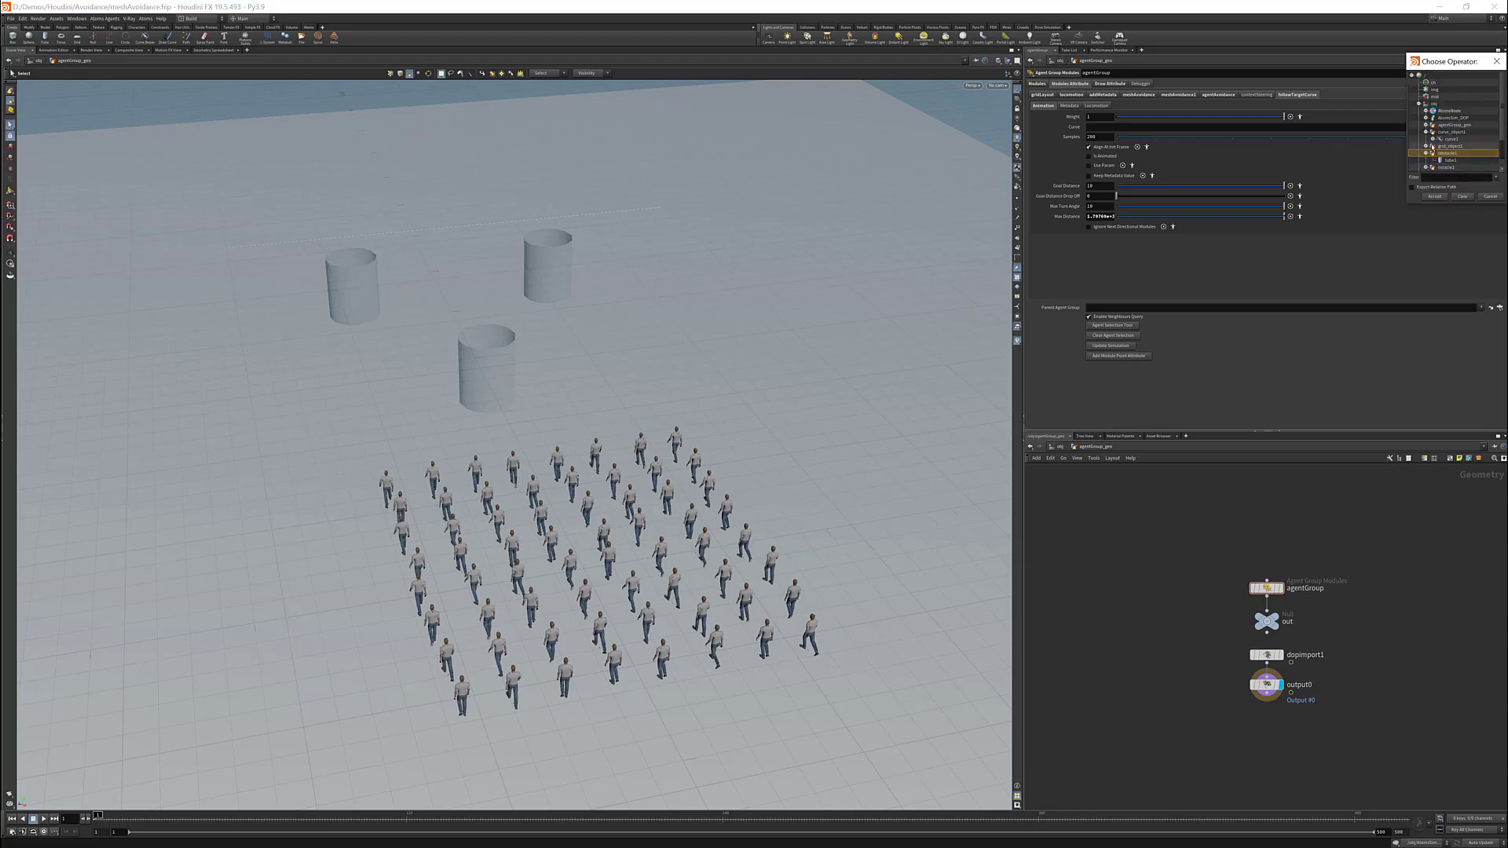
double_click(1452, 132)
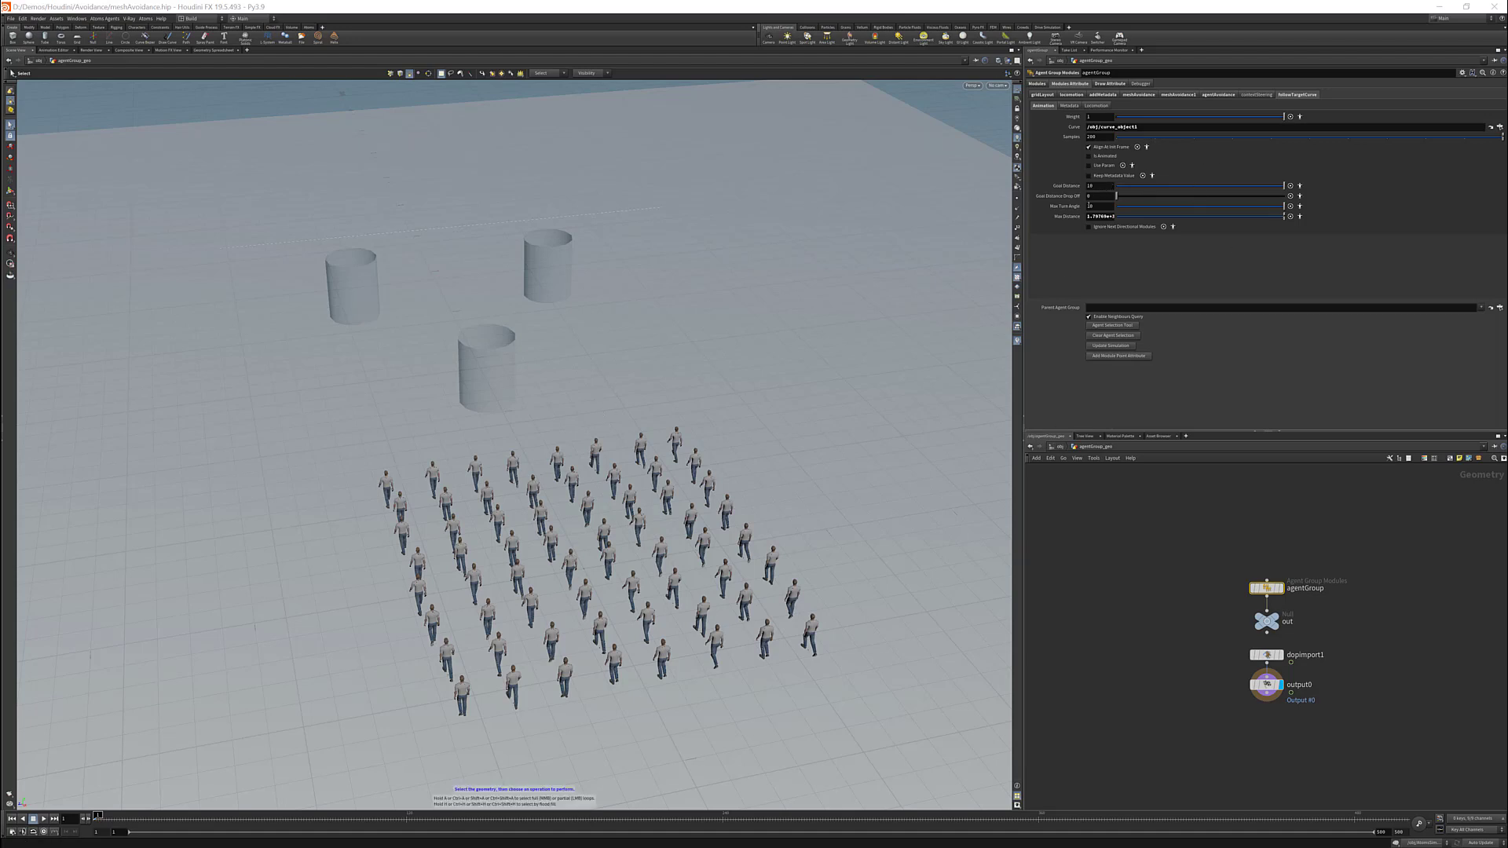
click(1097, 207)
text(5)
key(Return)
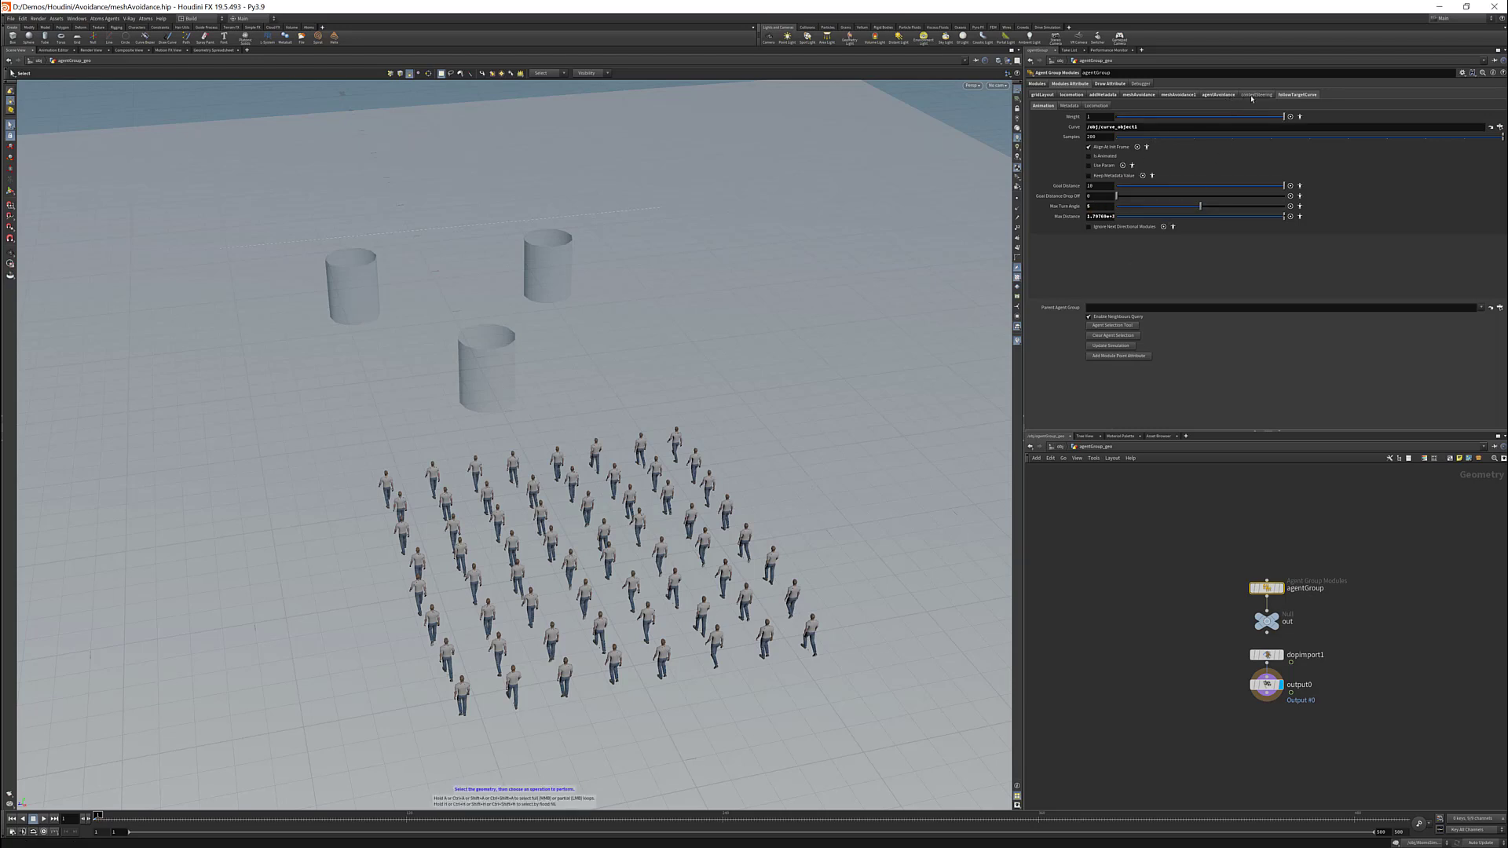
Step: Play the simulation at object level to examine how the agents pass the cylinders towards the curve, and return to the first frame
click(1059, 446)
click(44, 819)
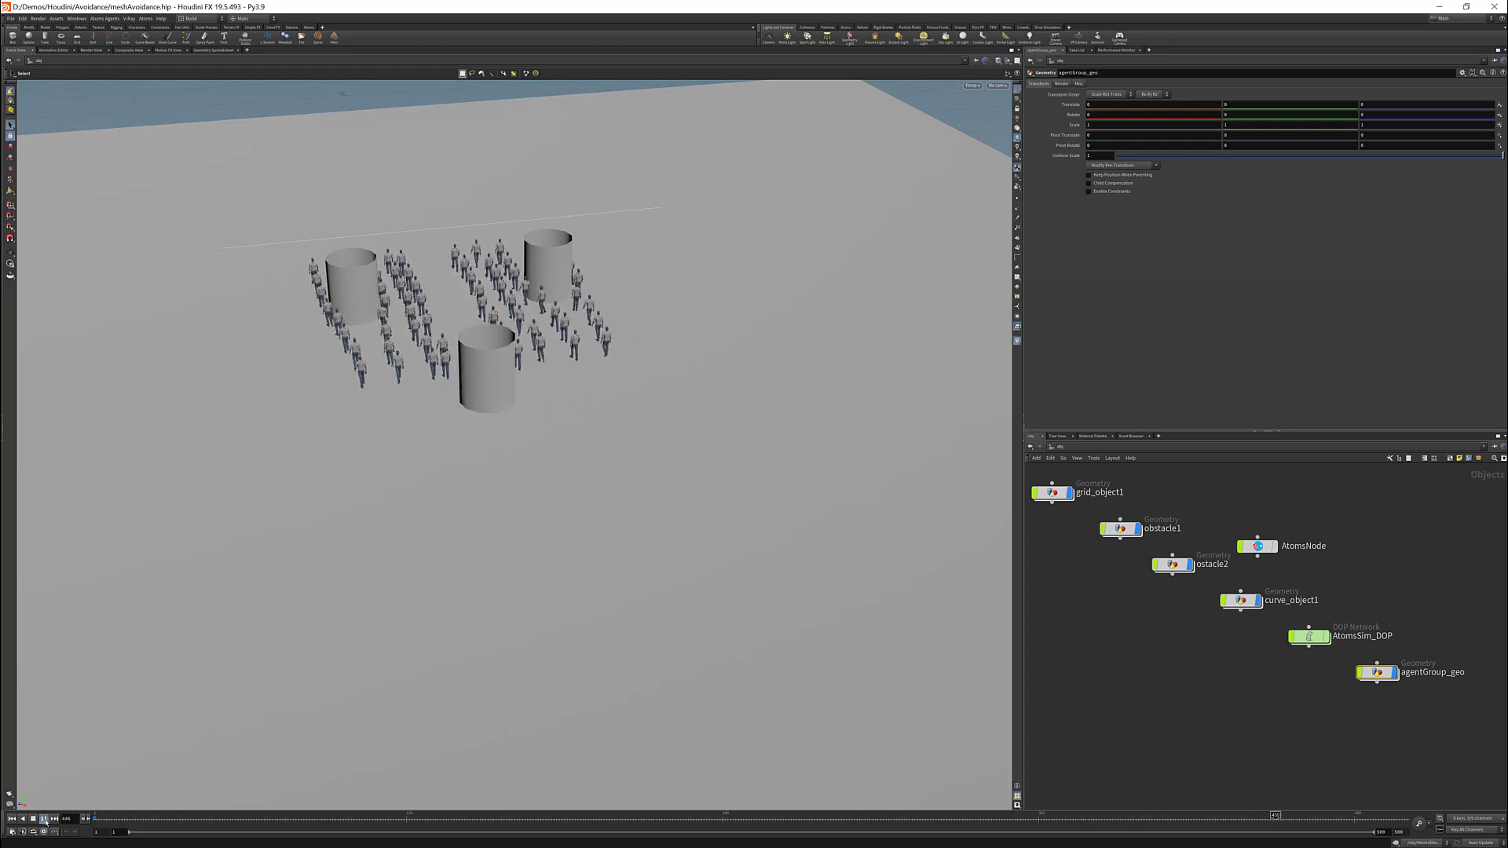
alt+right_drag(537, 418, 598, 414)
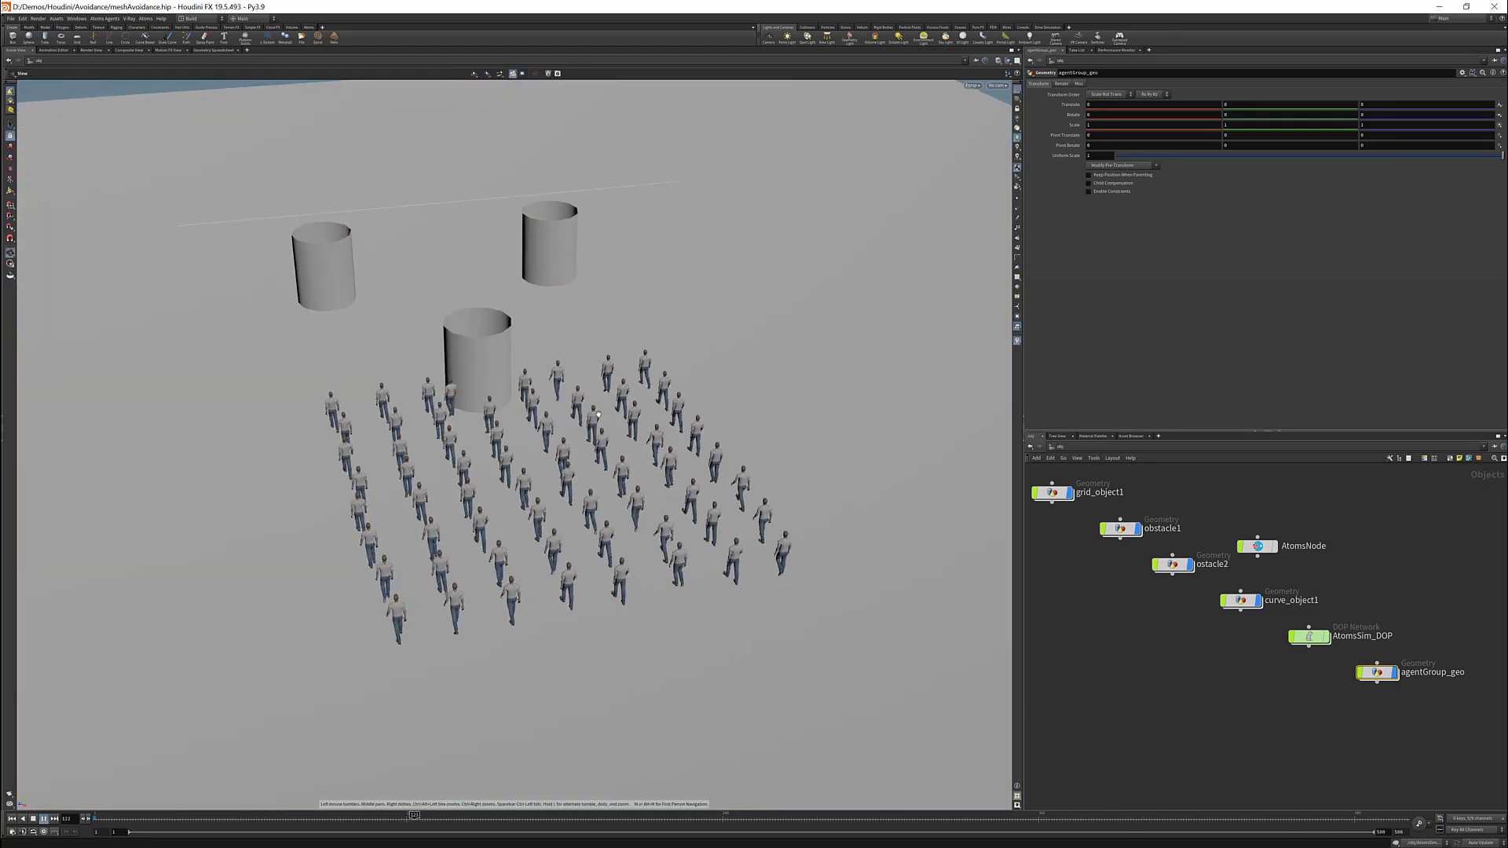
alt+drag(598, 414, 541, 434)
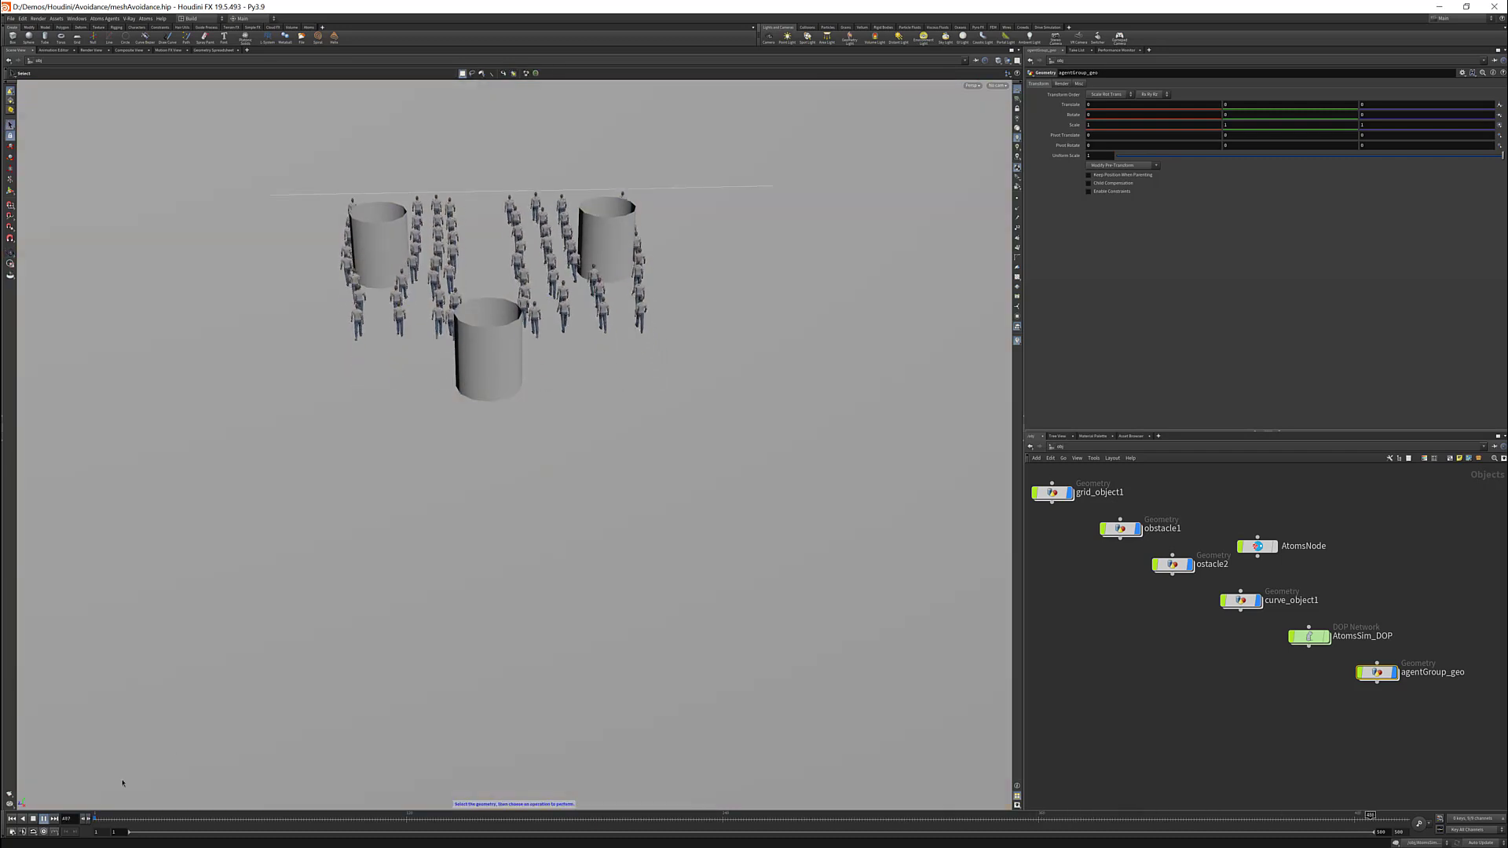
click(9, 818)
click(10, 819)
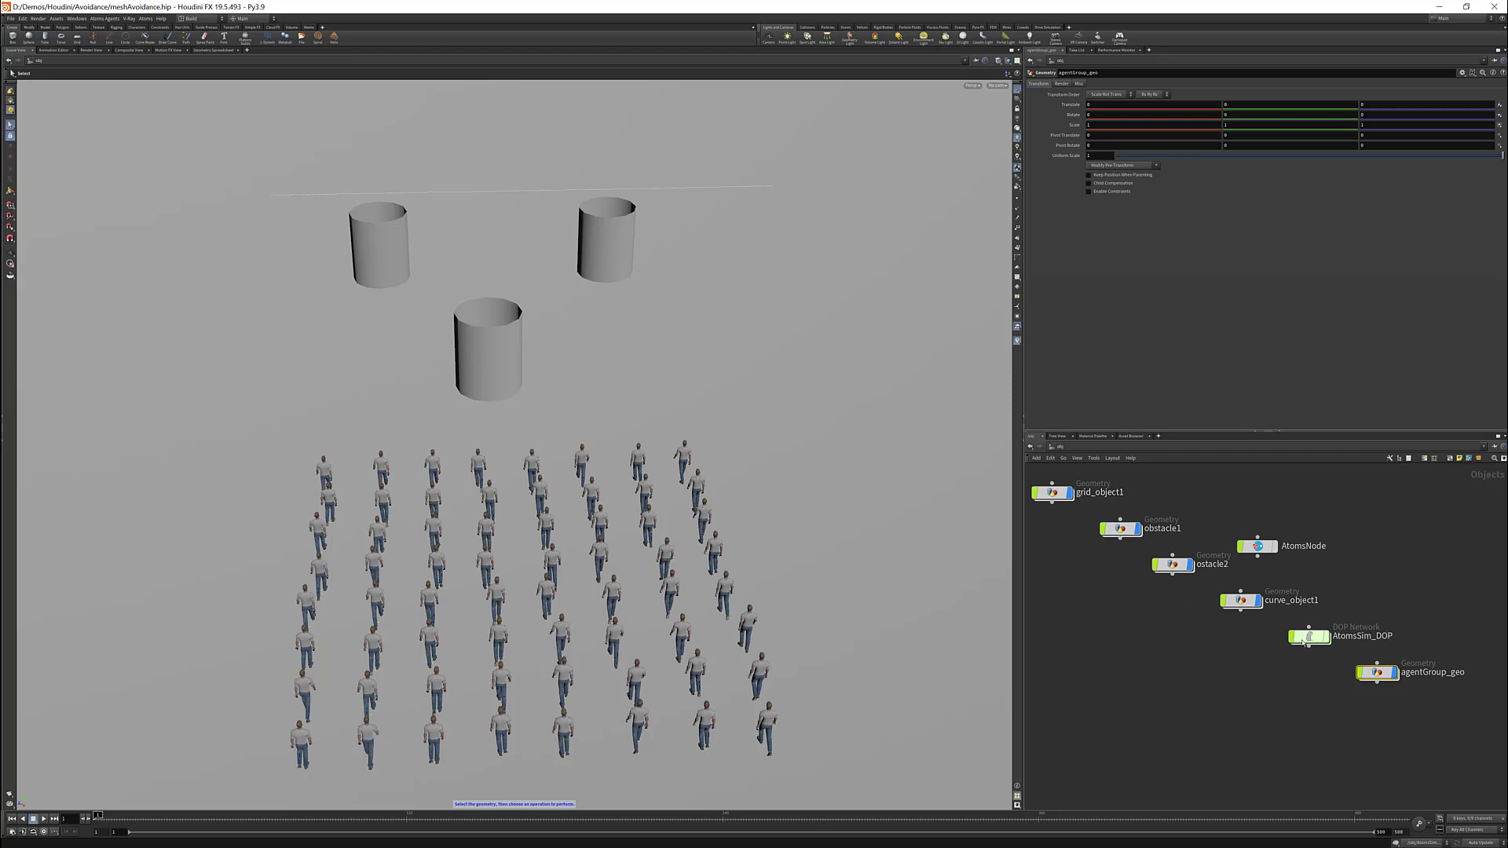
mouse_move(1320, 639)
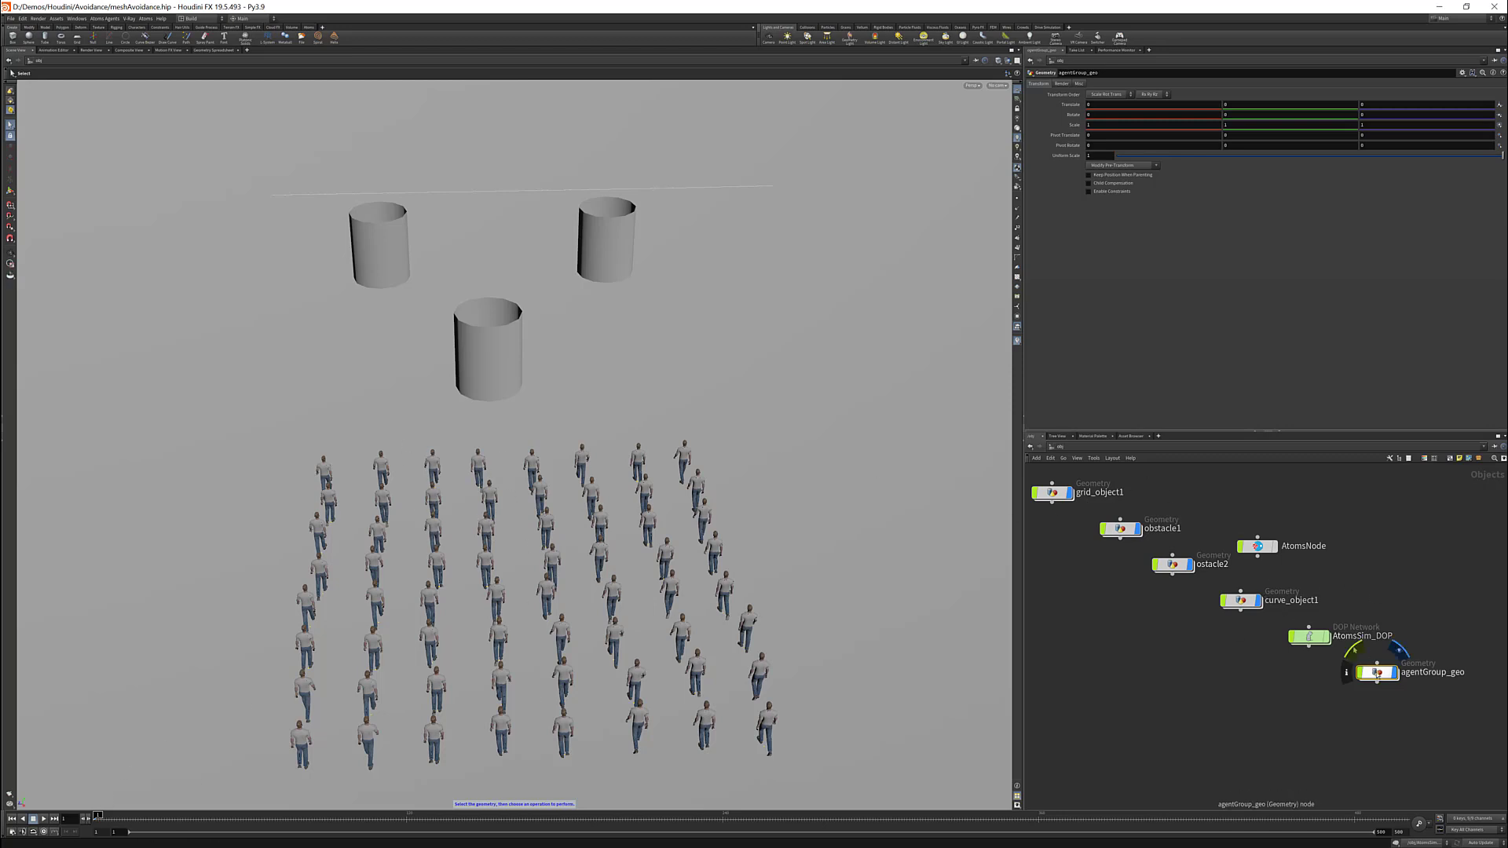
Step: Inside agentGroup_geo, review the meshAvoidance attributes and the agentAvoidance neighborhood settings of agentGroup
double_click(1377, 673)
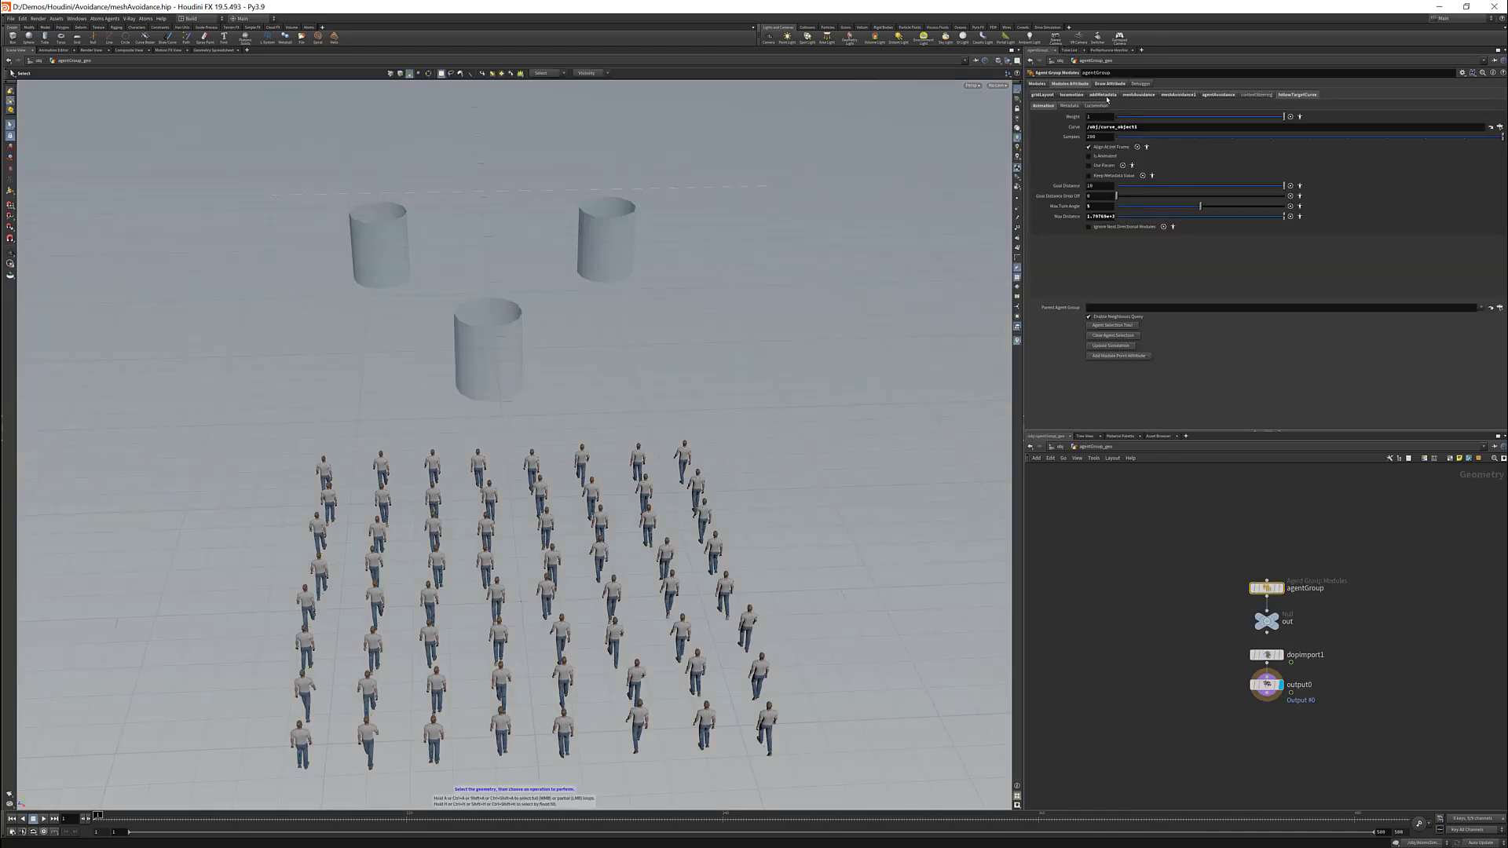
click(1149, 95)
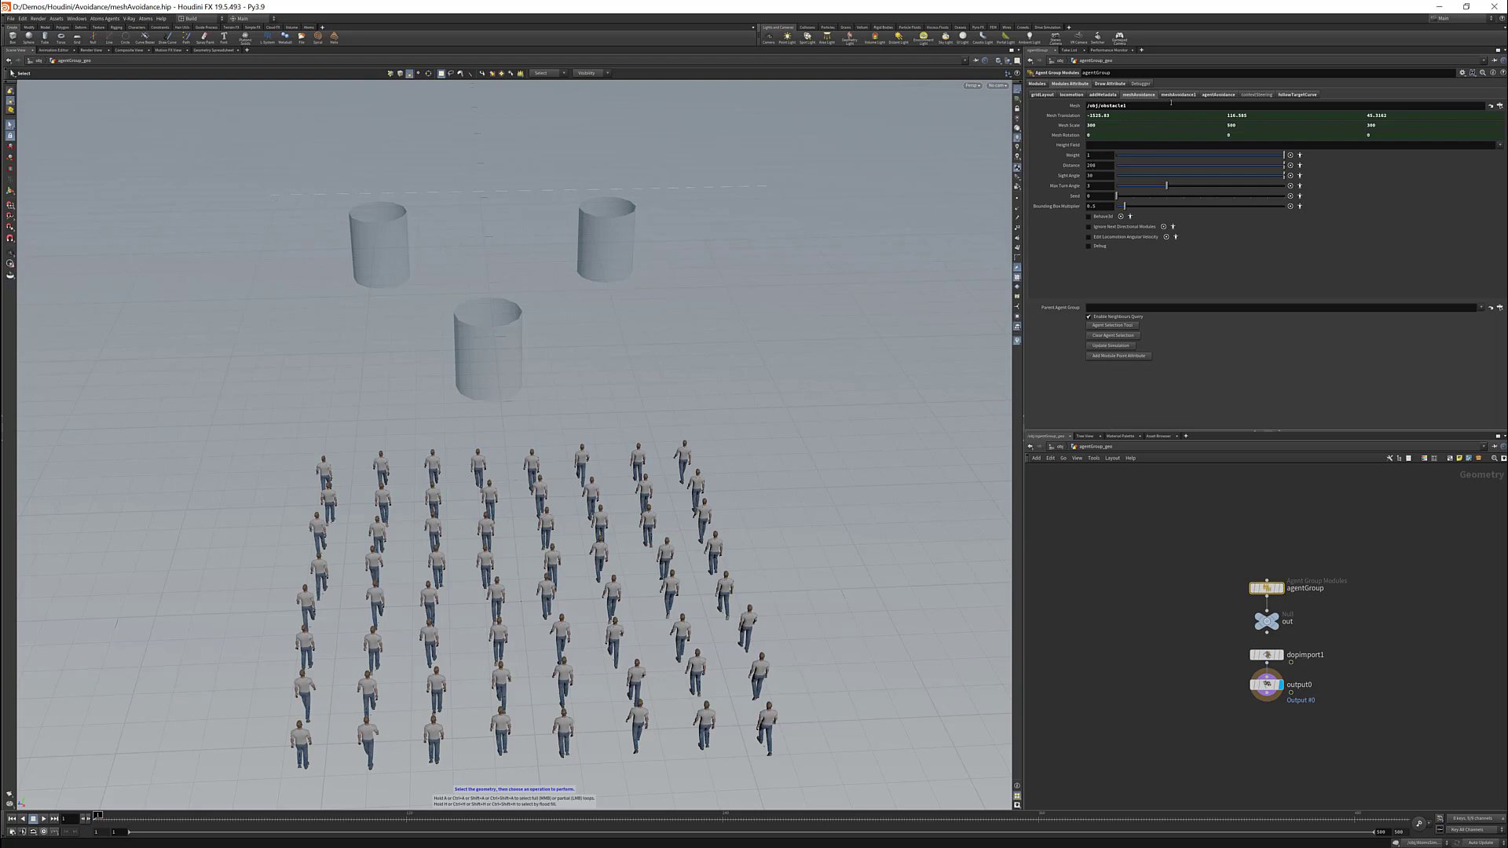
click(1217, 94)
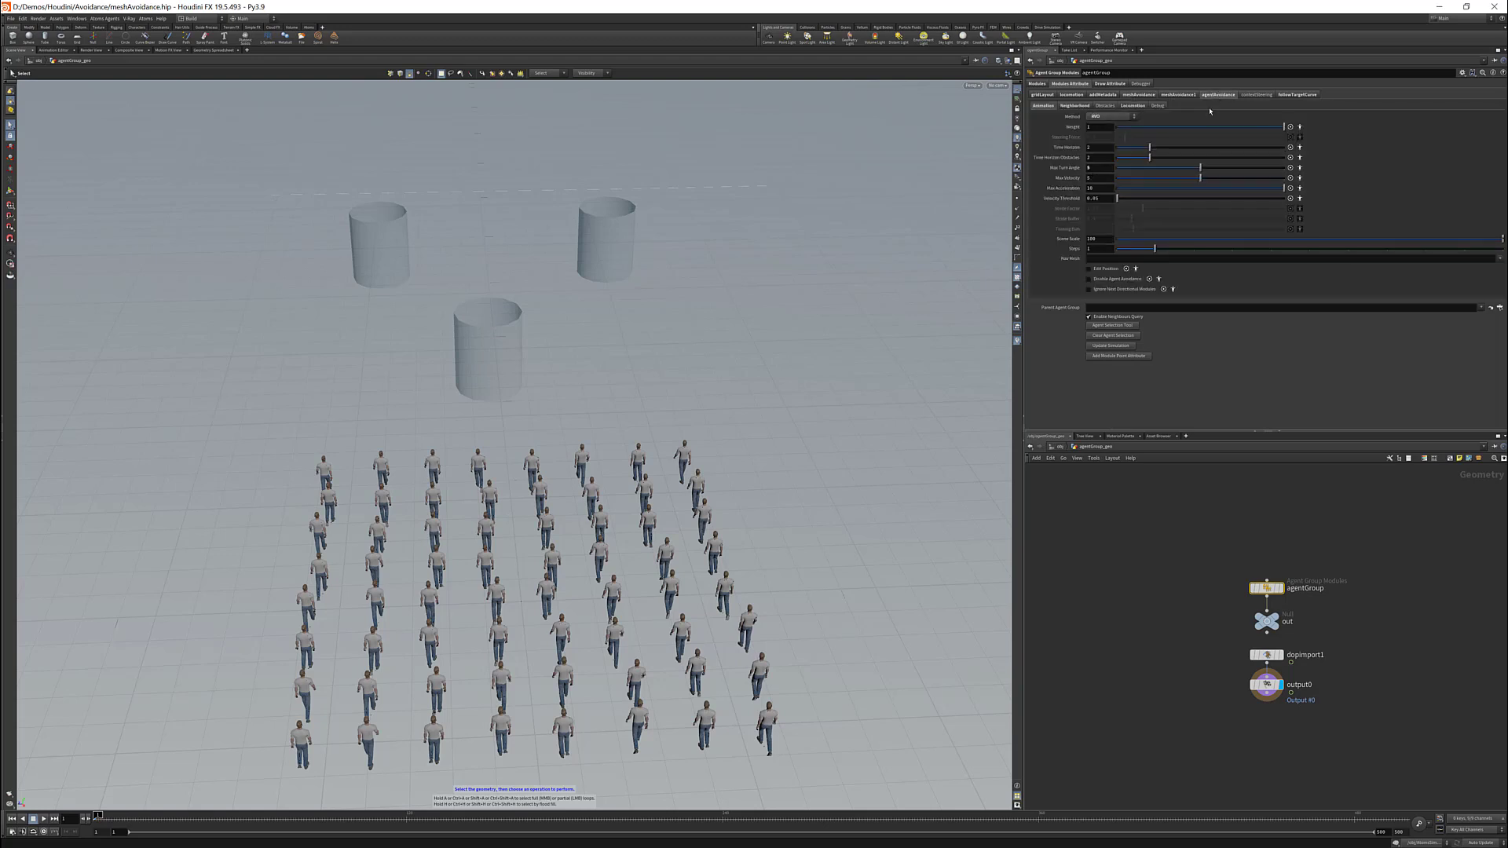
click(1076, 106)
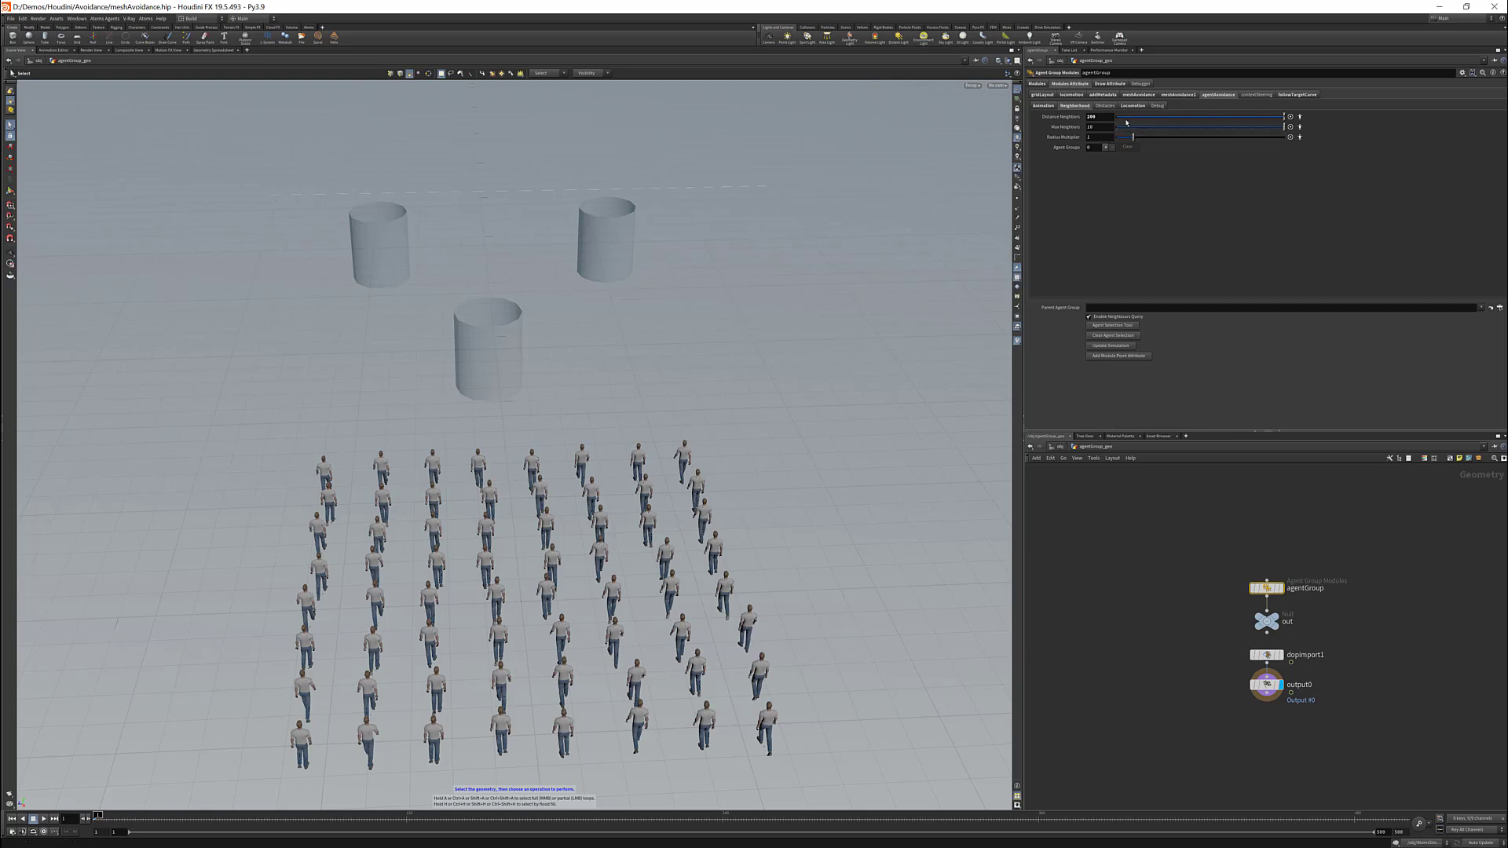
Step: Set Distance to 400 for both the meshAvoidance and meshAvoidance1 modules
click(1138, 94)
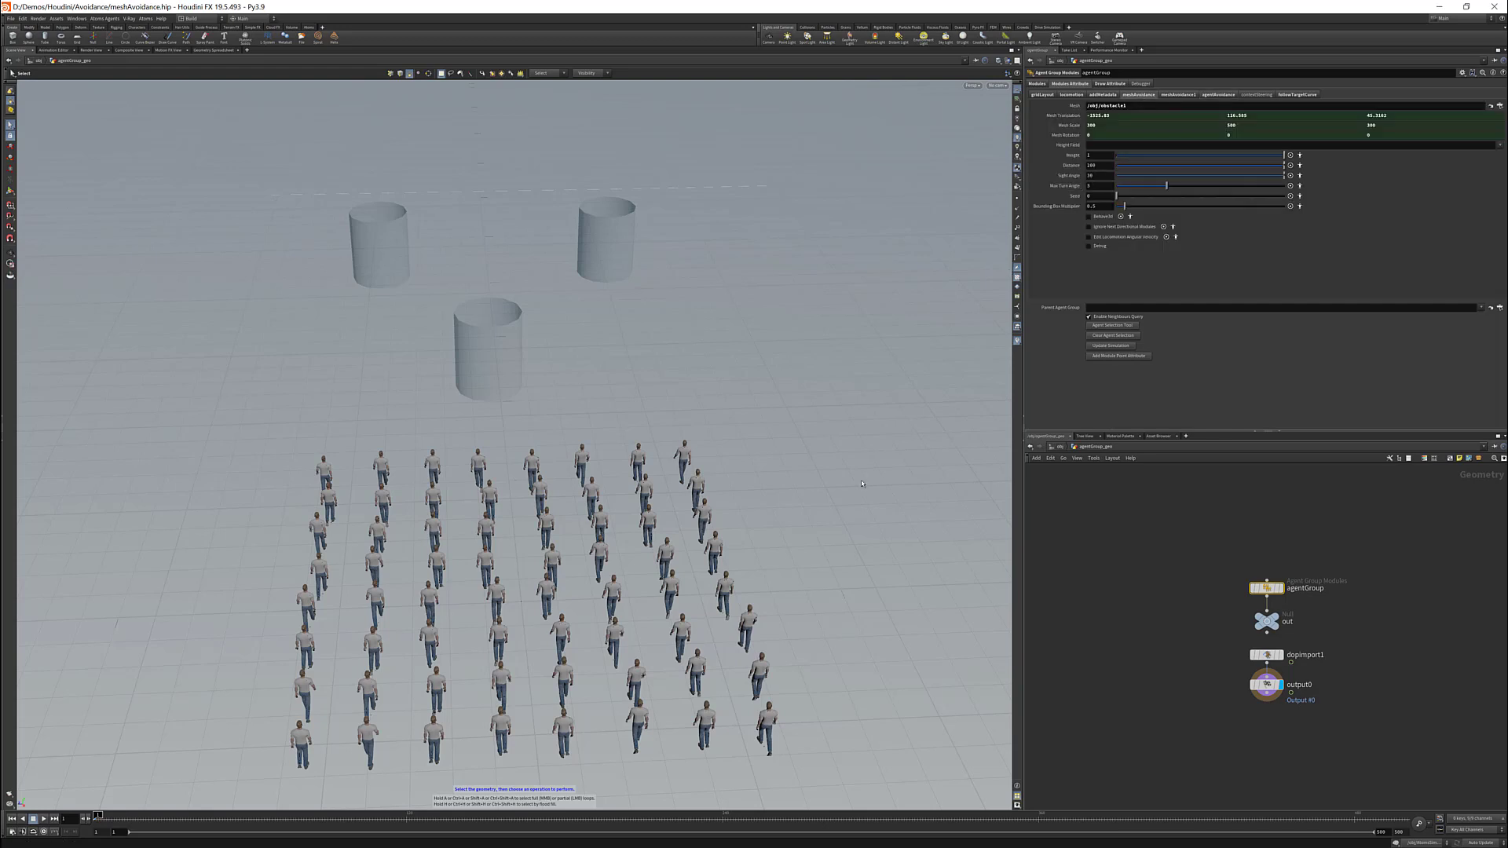
click(1106, 165)
text(400)
double_click(1107, 166)
text(400)
key(Return)
click(1178, 94)
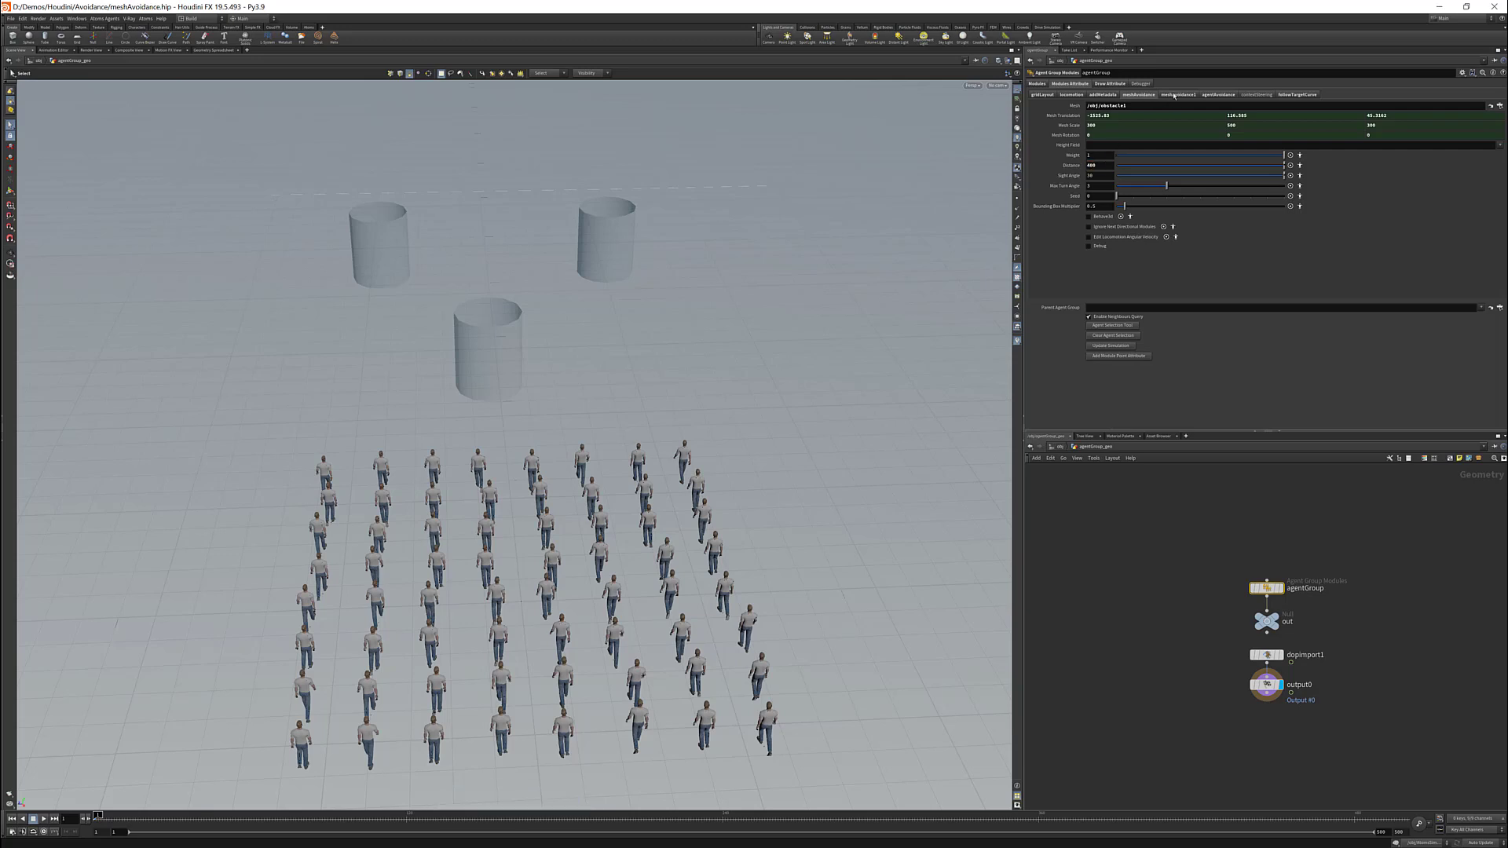
click(1107, 165)
text(400)
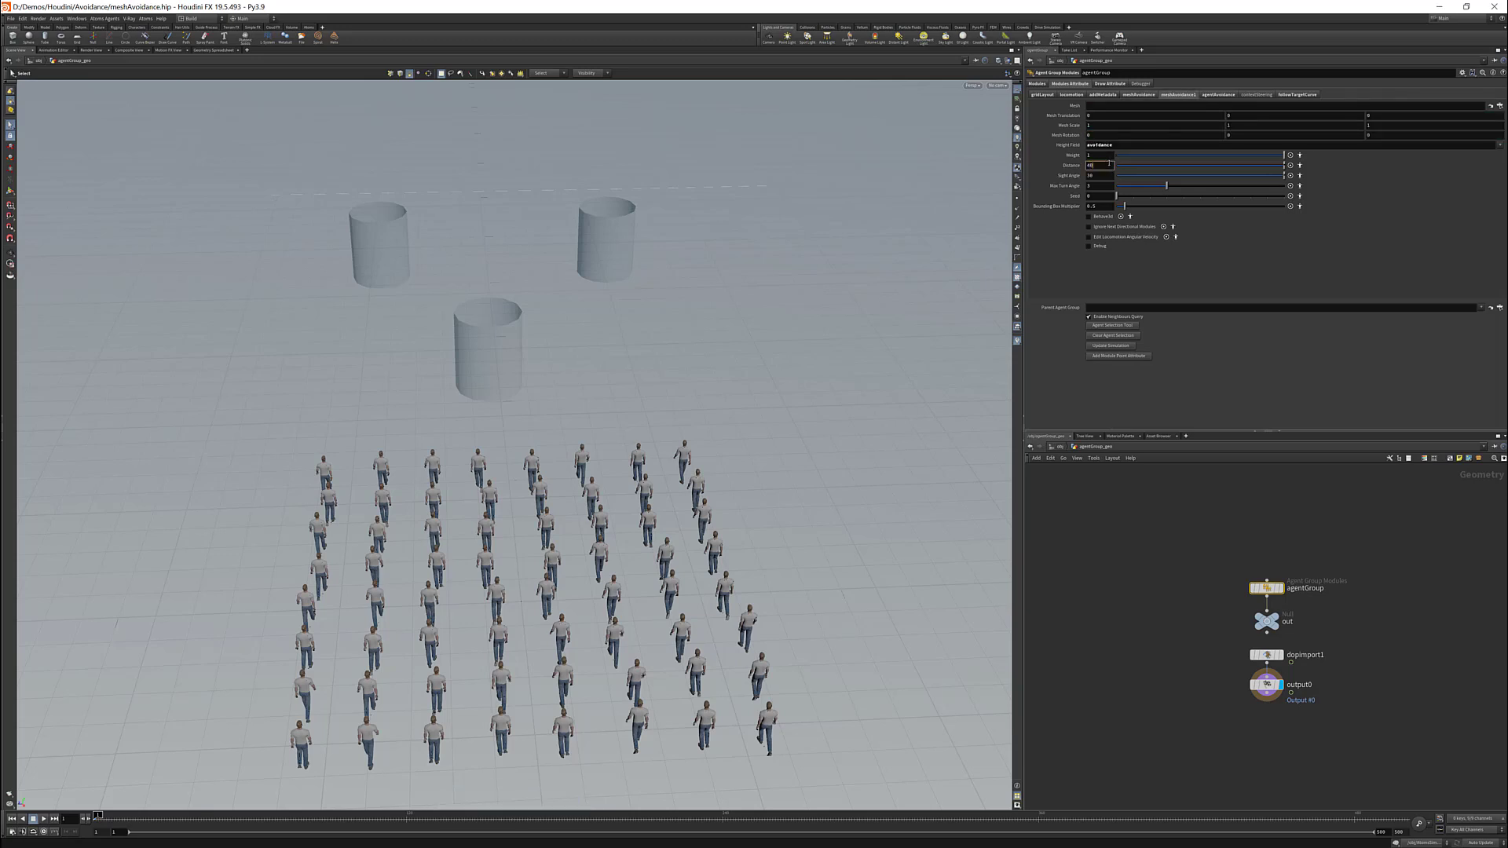
key(Return)
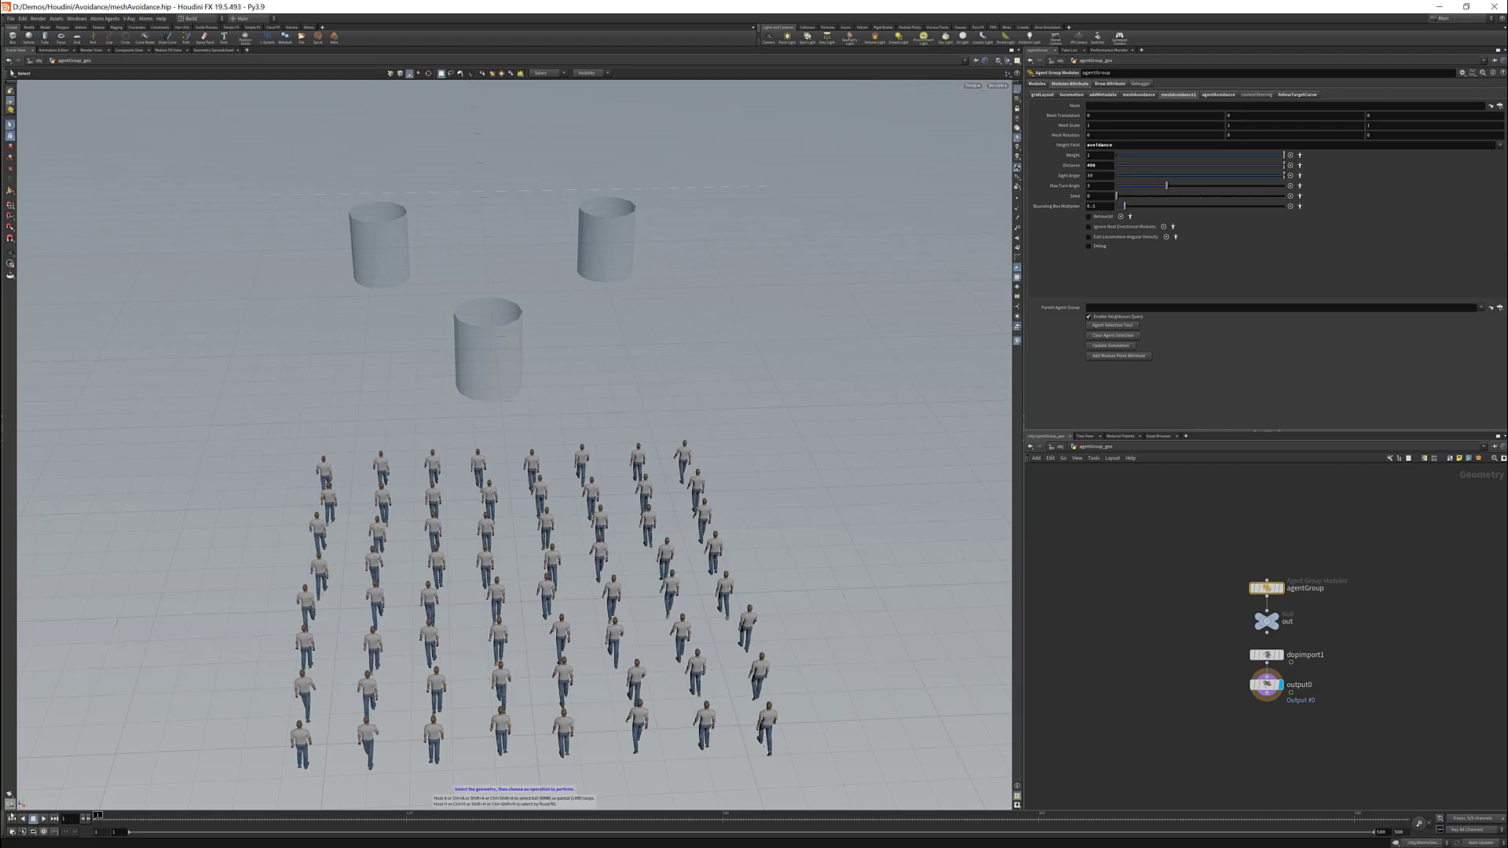
Step: Play the simulation to examine how the agents avoid the cylinders with the new distance, and return to the first frame
click(43, 821)
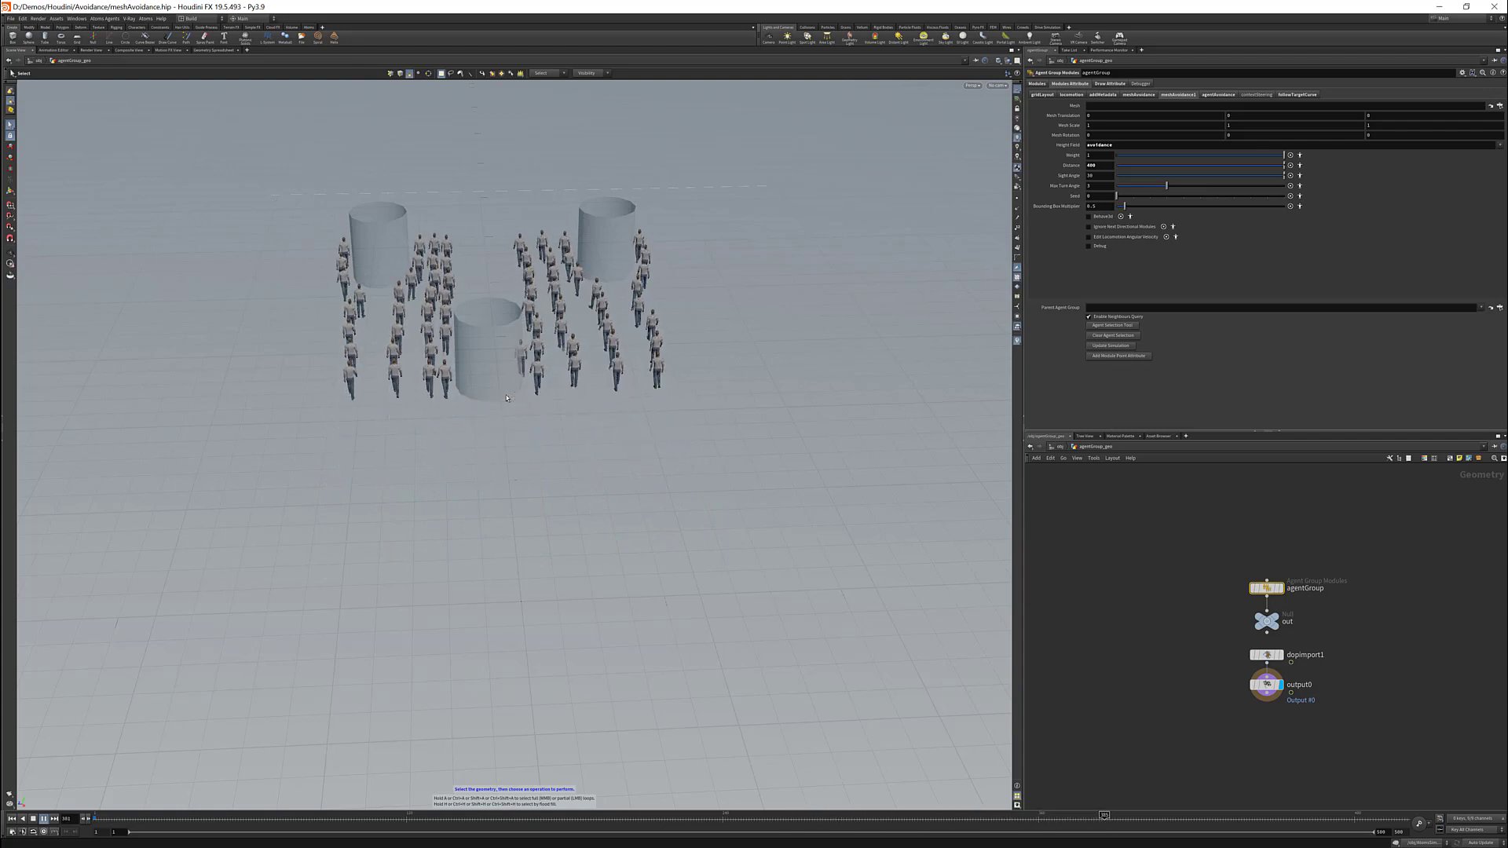
click(32, 821)
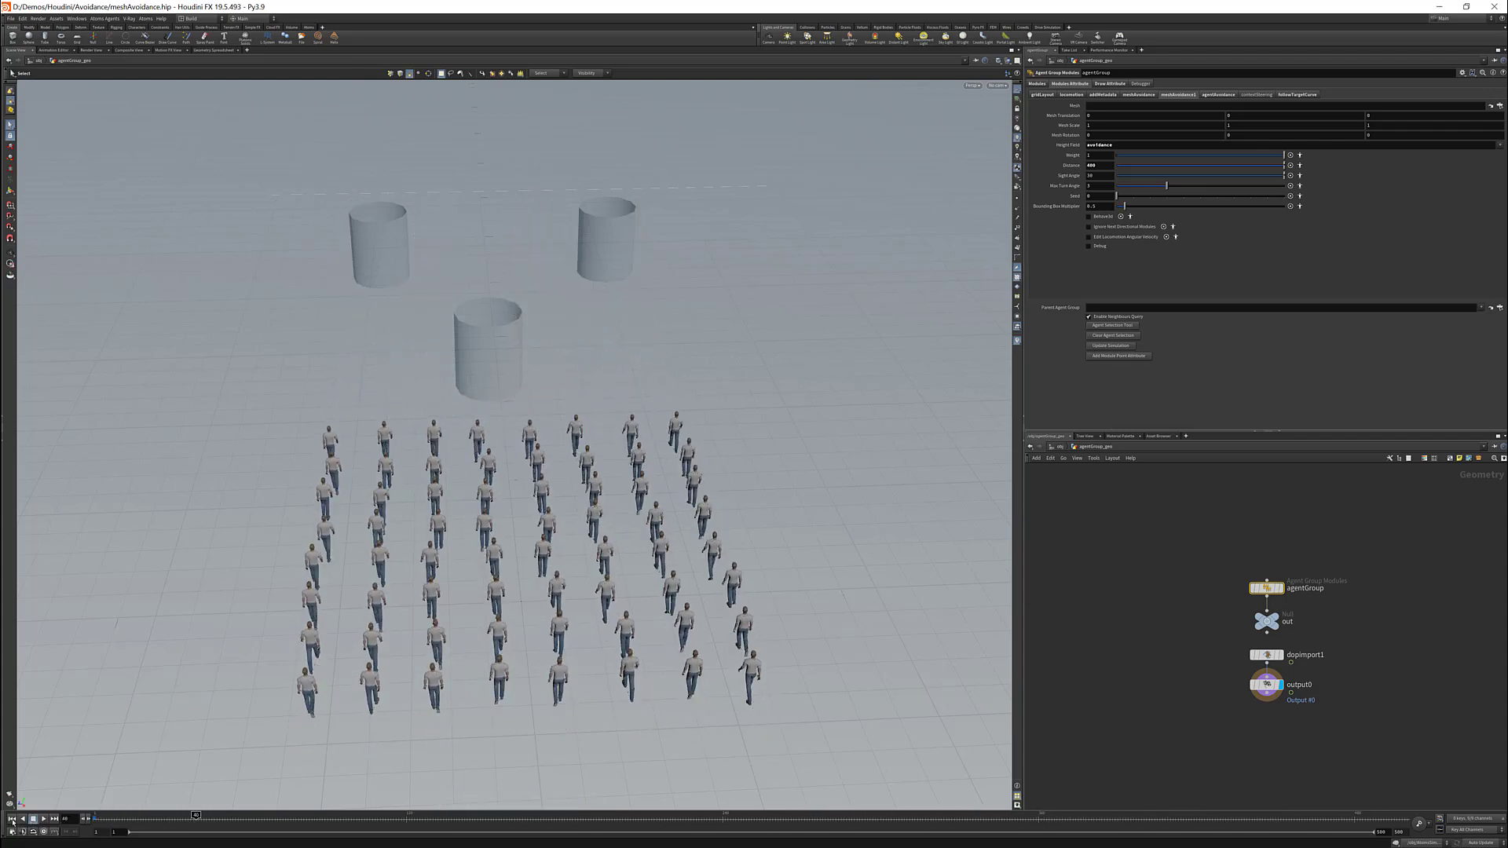
click(13, 820)
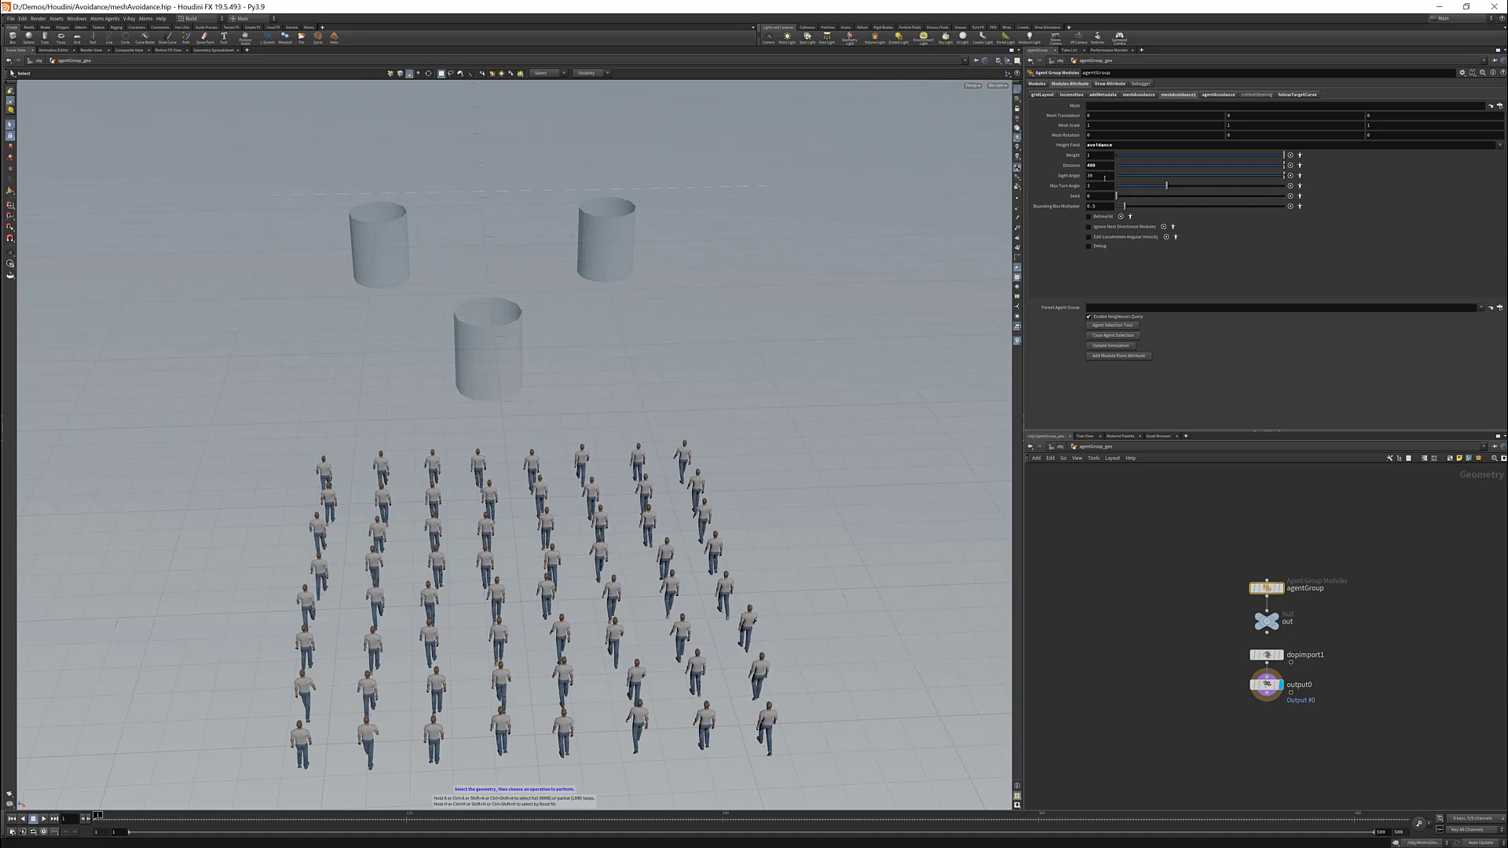
Step: Set Sight Angle to 50 for both the meshAvoidance1 and meshAvoidance modules
click(1104, 176)
text(50)
key(Return)
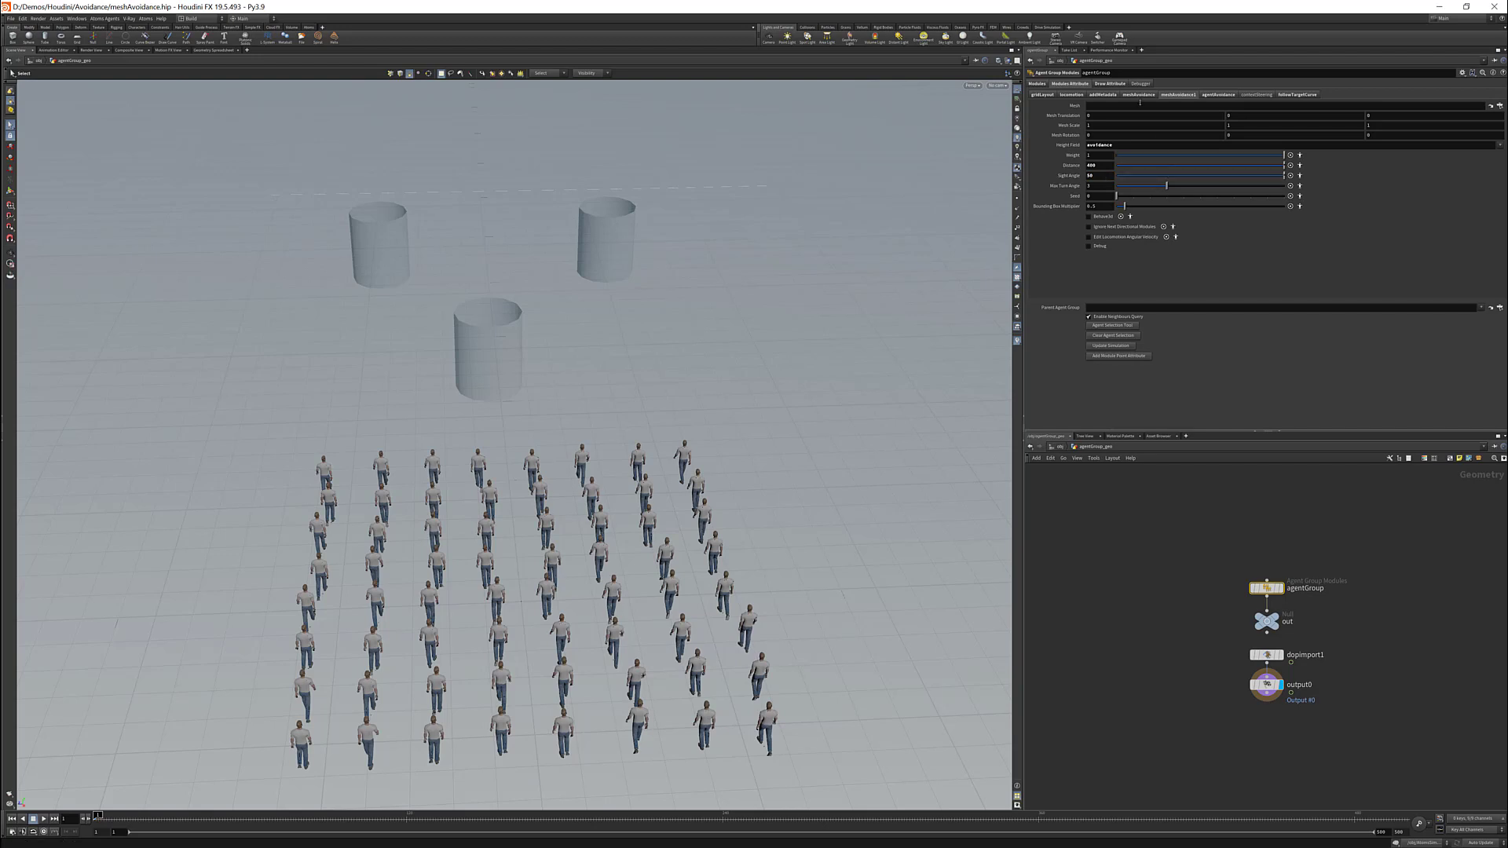
click(1139, 95)
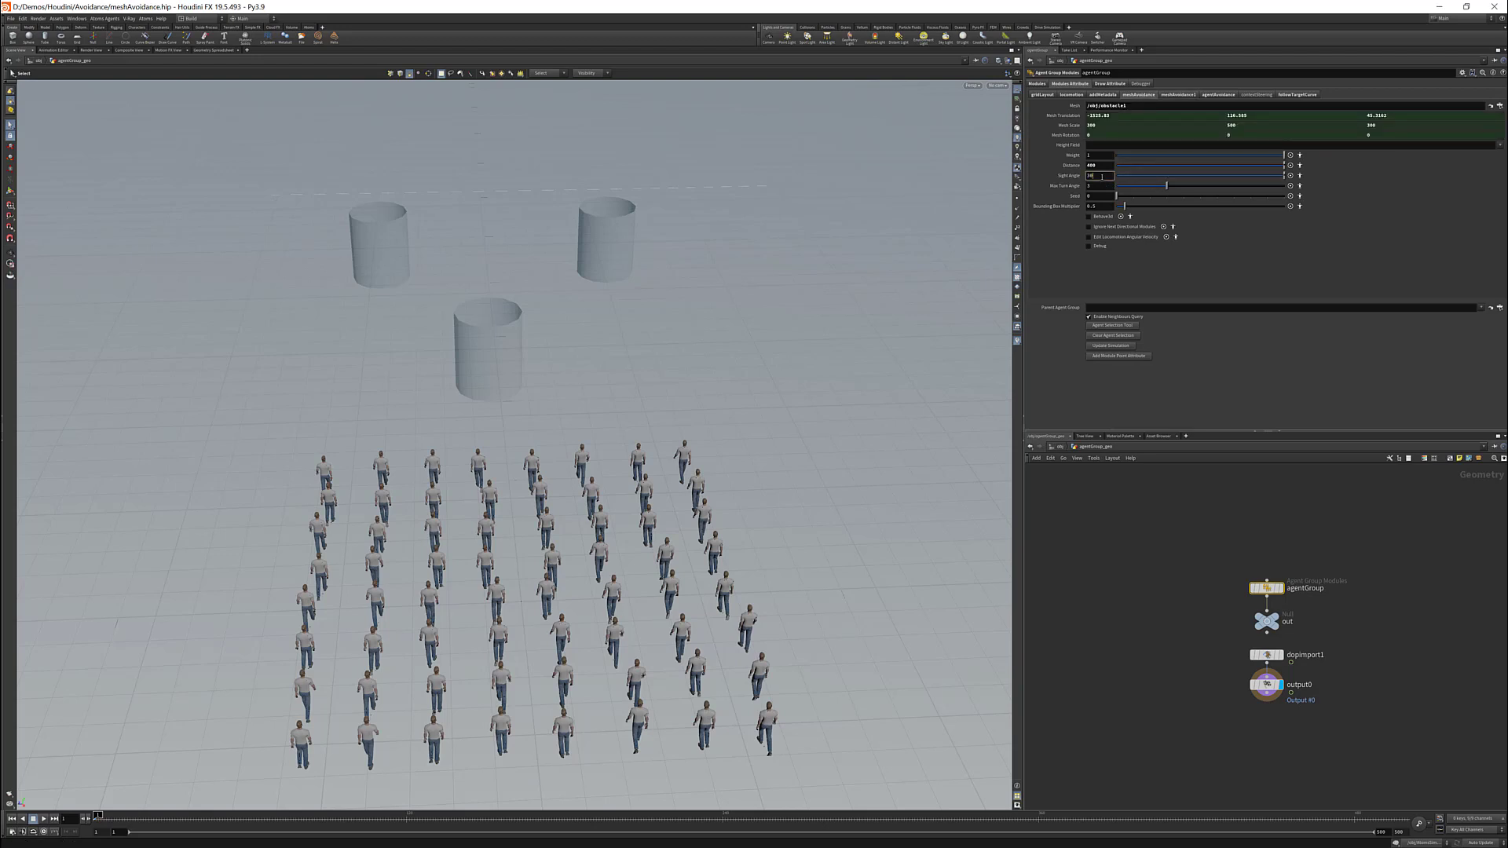
text(50)
key(Return)
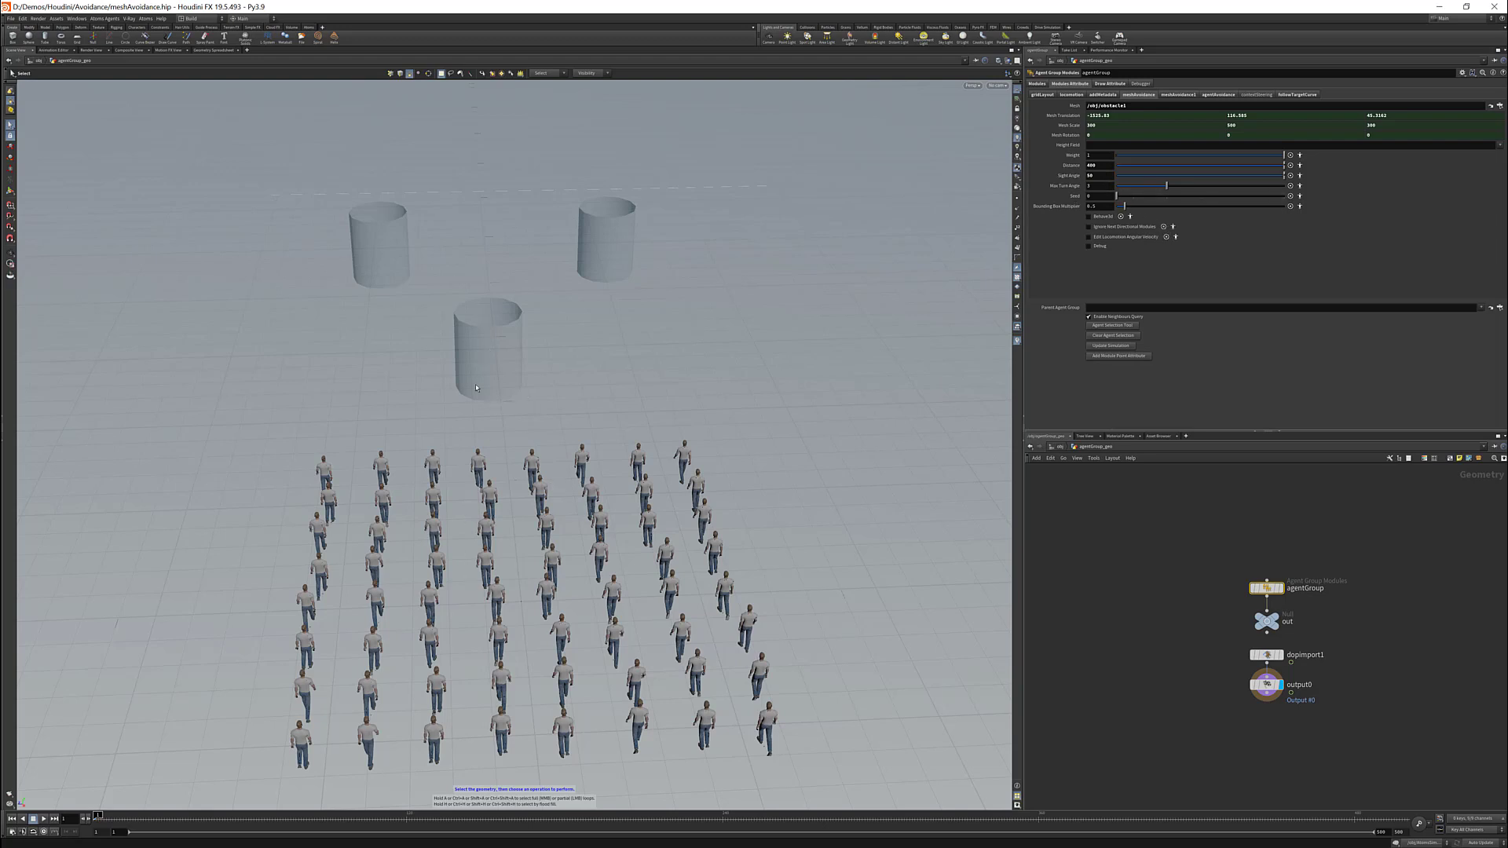
Step: Play the simulation to check the effect of the wider sight angle on the avoidance, and return to the first frame
click(43, 820)
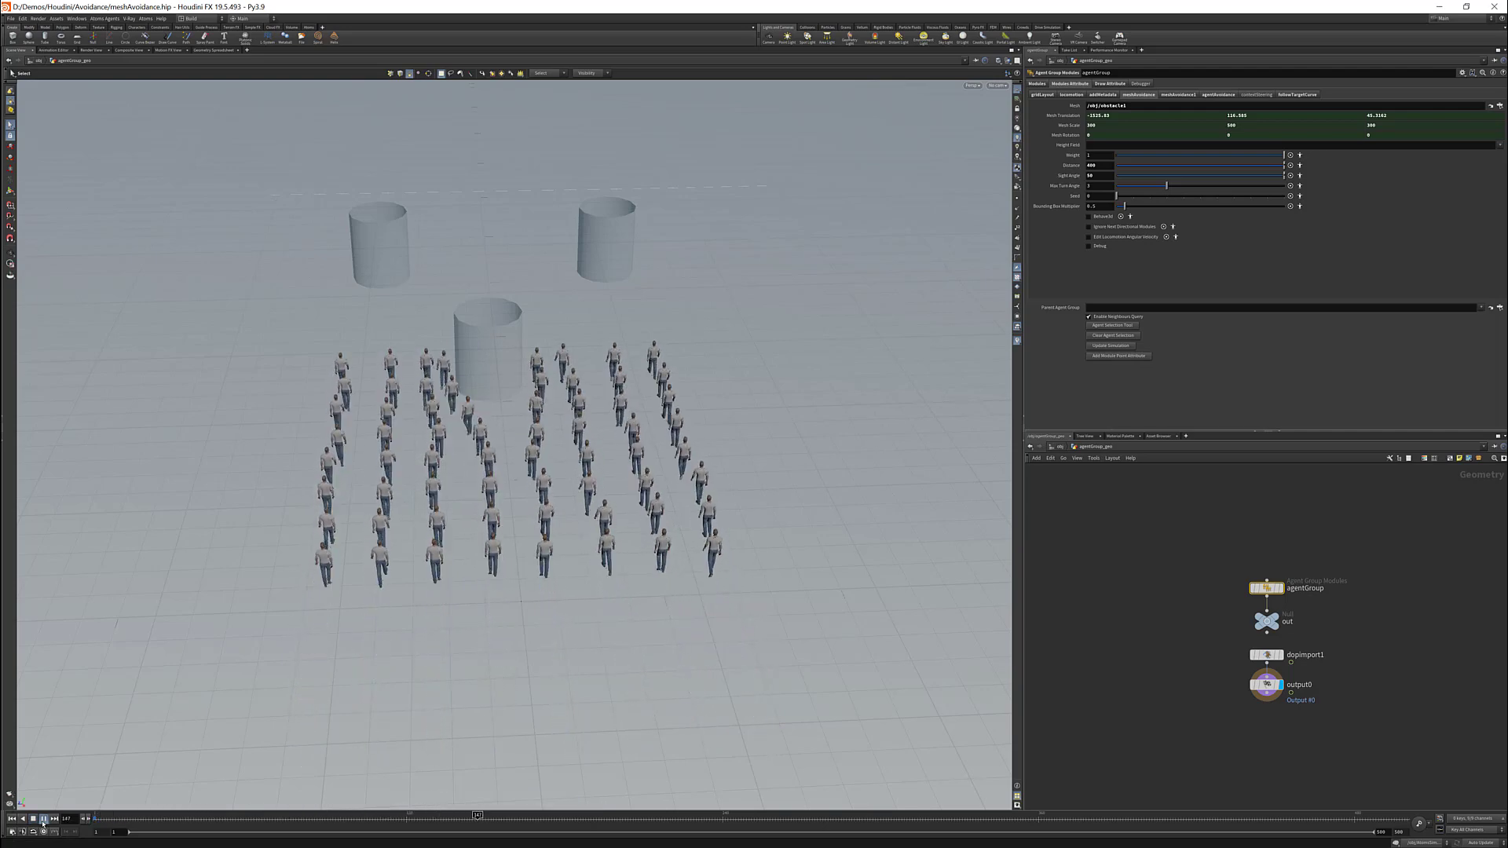
click(44, 823)
click(12, 821)
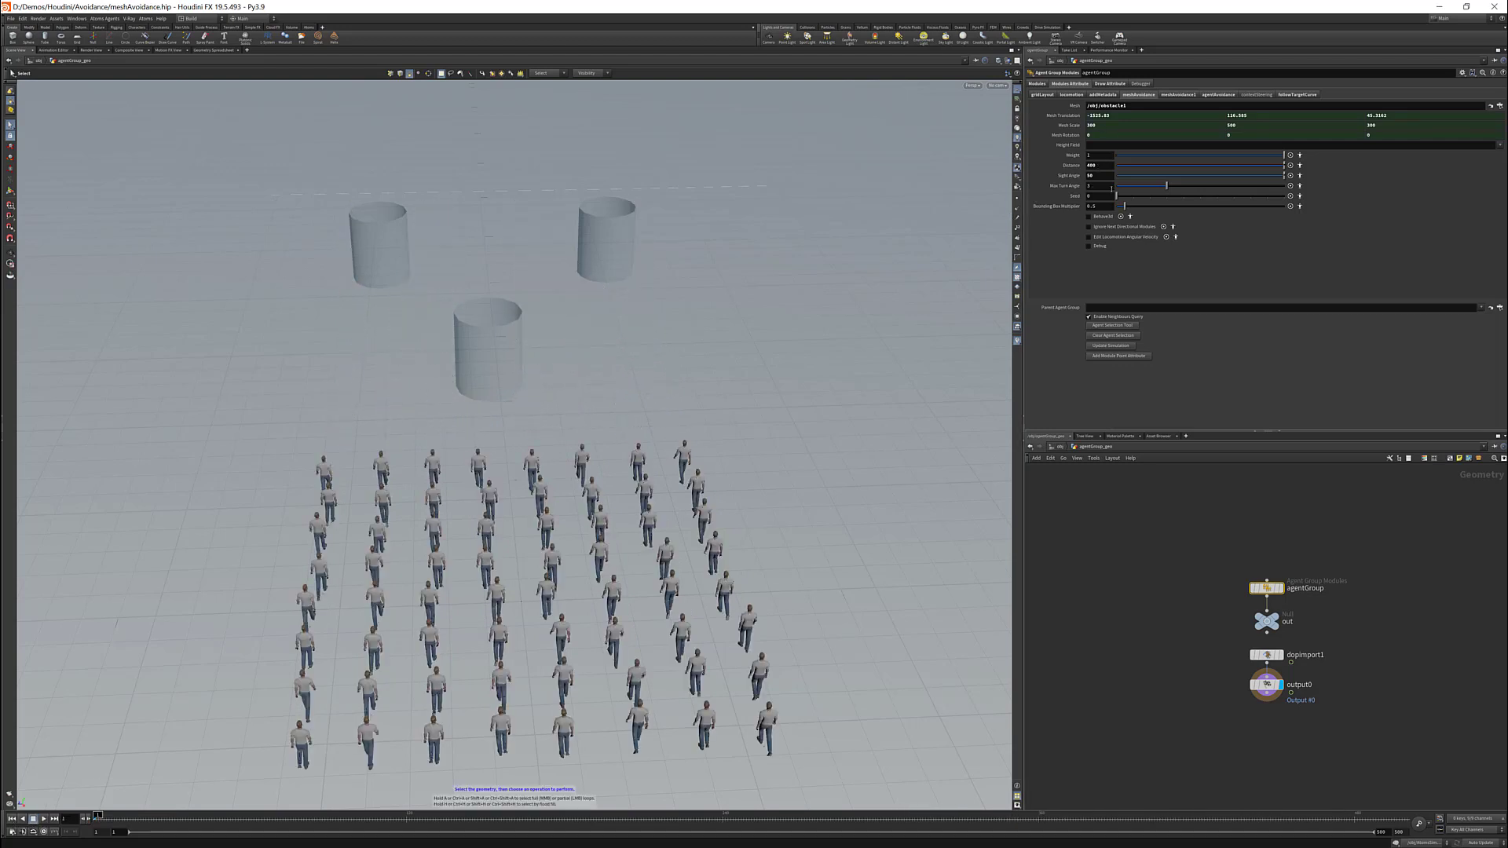
Step: Try a Max Turn Angle of 5 in both mesh avoidance modules and check the agentAvoidance animation settings
click(1104, 187)
key(Return)
click(1163, 94)
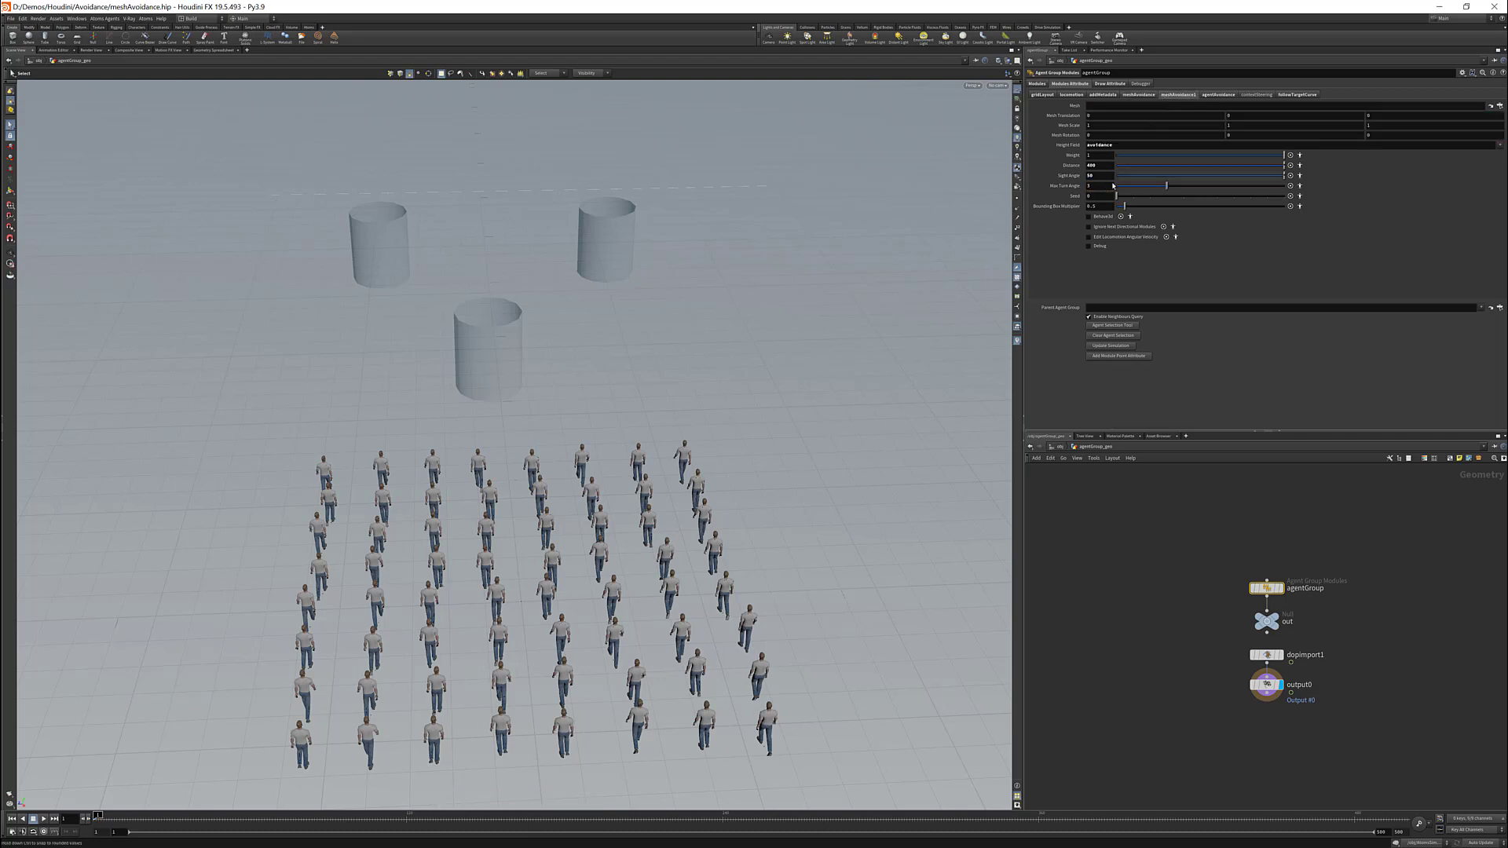
click(1100, 187)
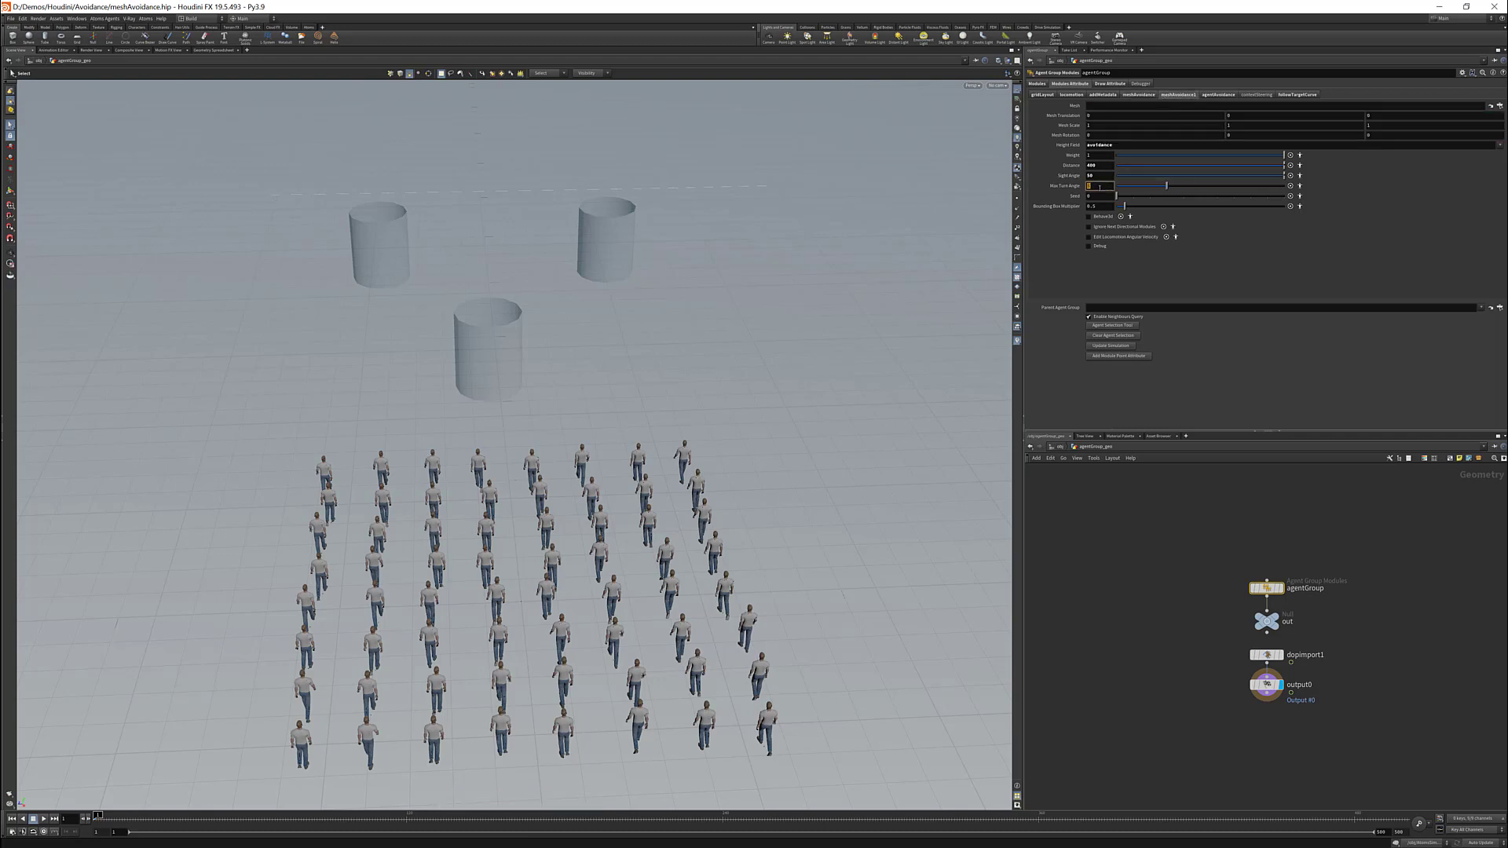
click(1219, 95)
click(1043, 106)
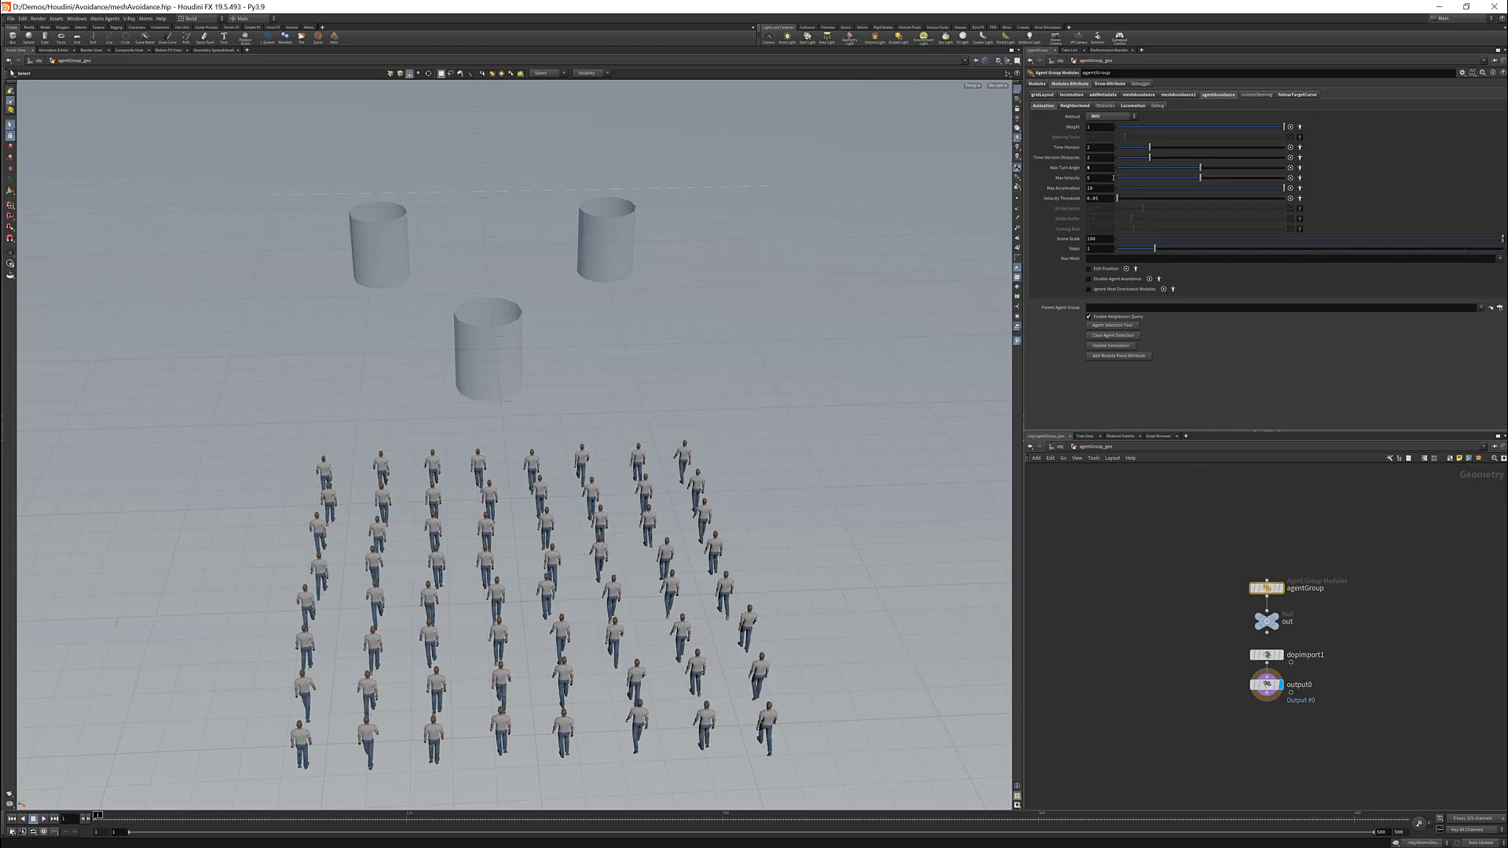
Step: Set Max Turn Angle to 8 for both the meshAvoidance and meshAvoidance1 modules
click(1141, 95)
click(1100, 187)
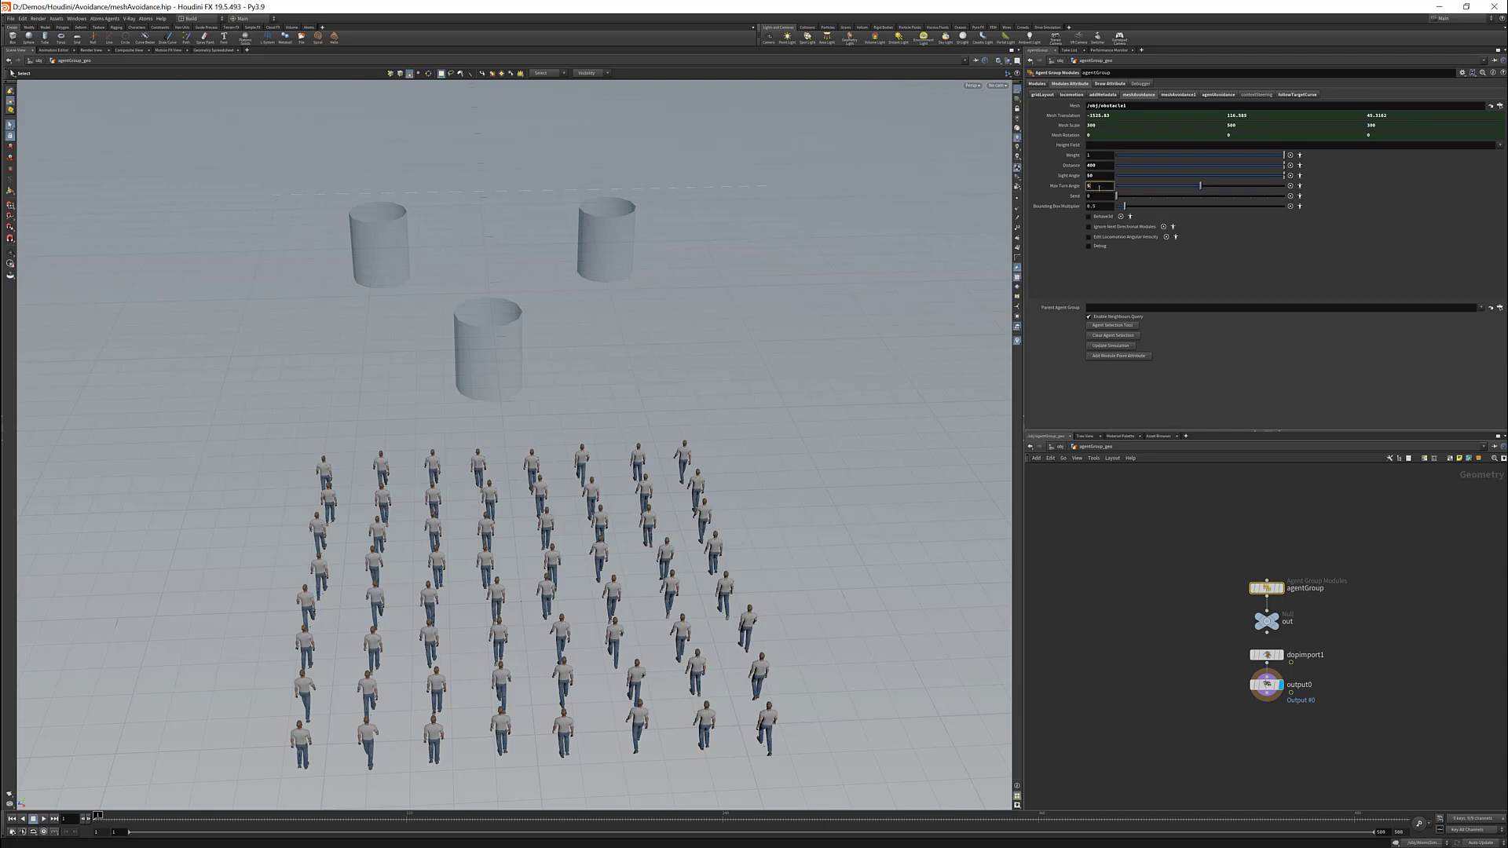
text(8)
key(Return)
click(1179, 95)
click(1109, 185)
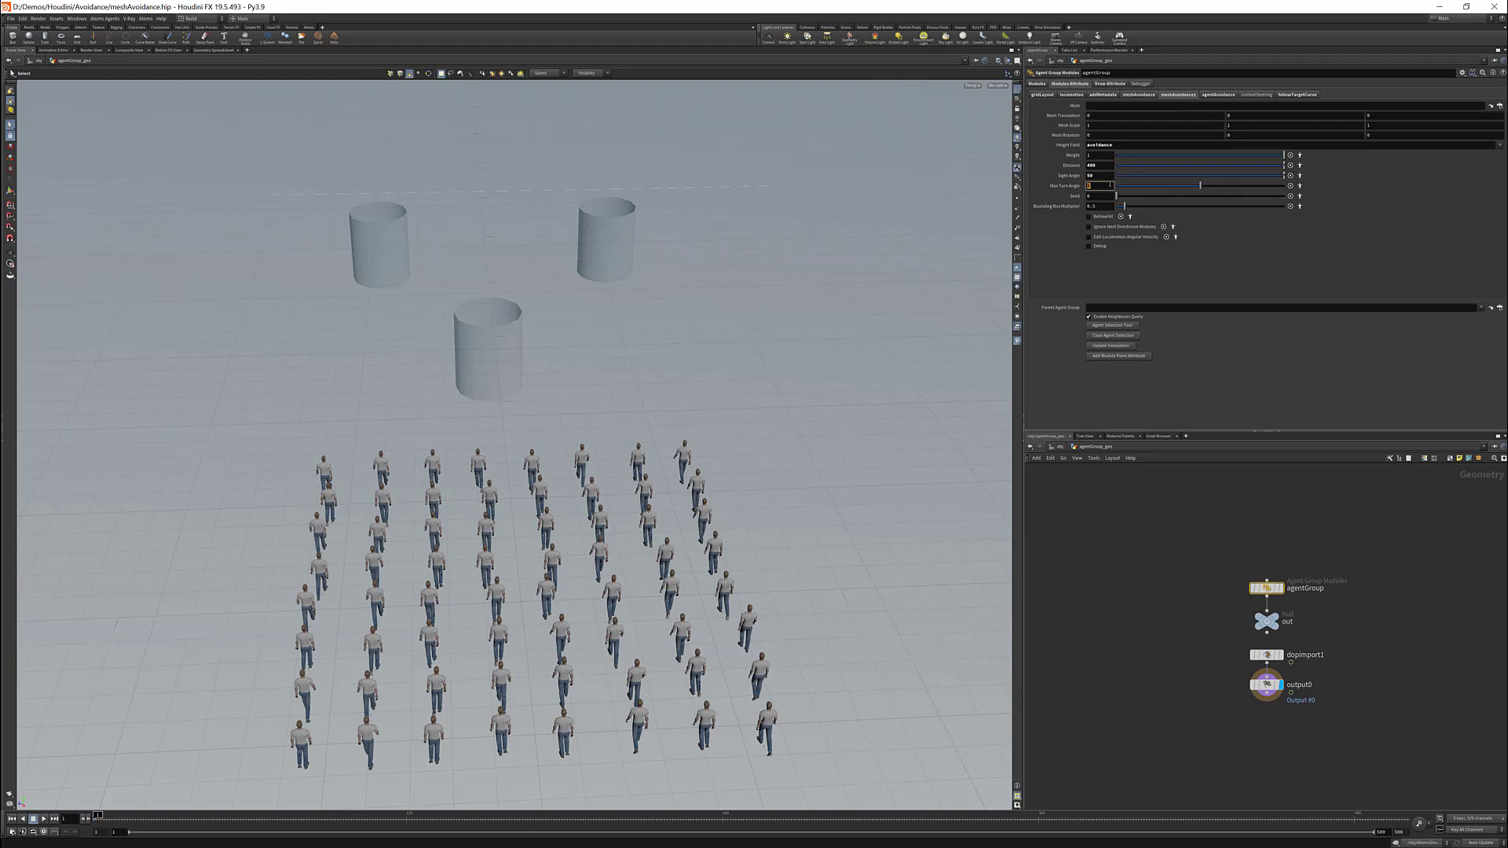
text(8)
key(Return)
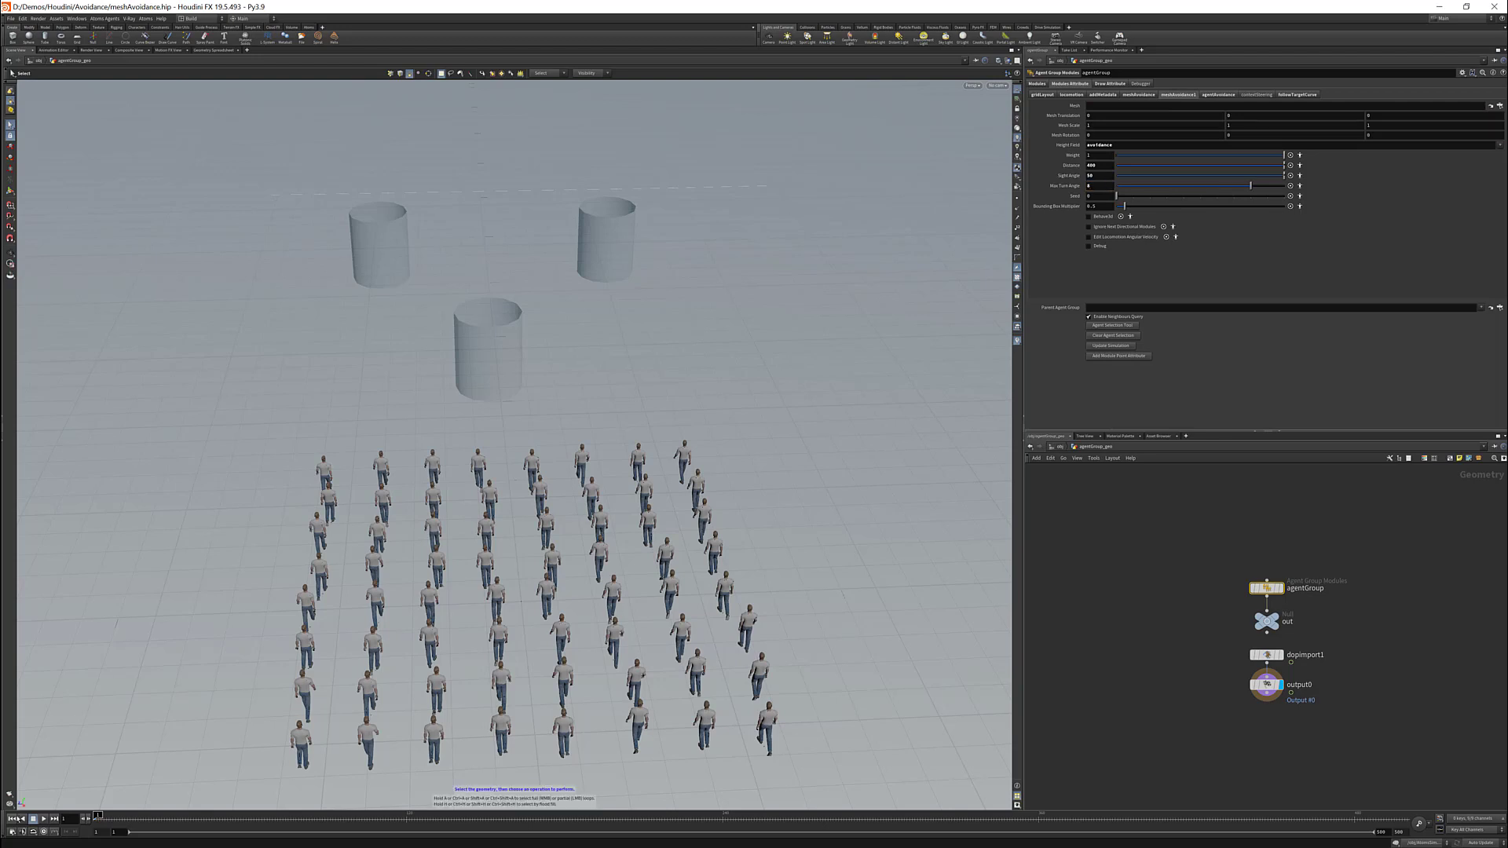
Step: Play the simulation and, with the Agent Selection Tool, select the agent walking closest into the front cylinder, returning to the first frame
click(44, 818)
click(1109, 328)
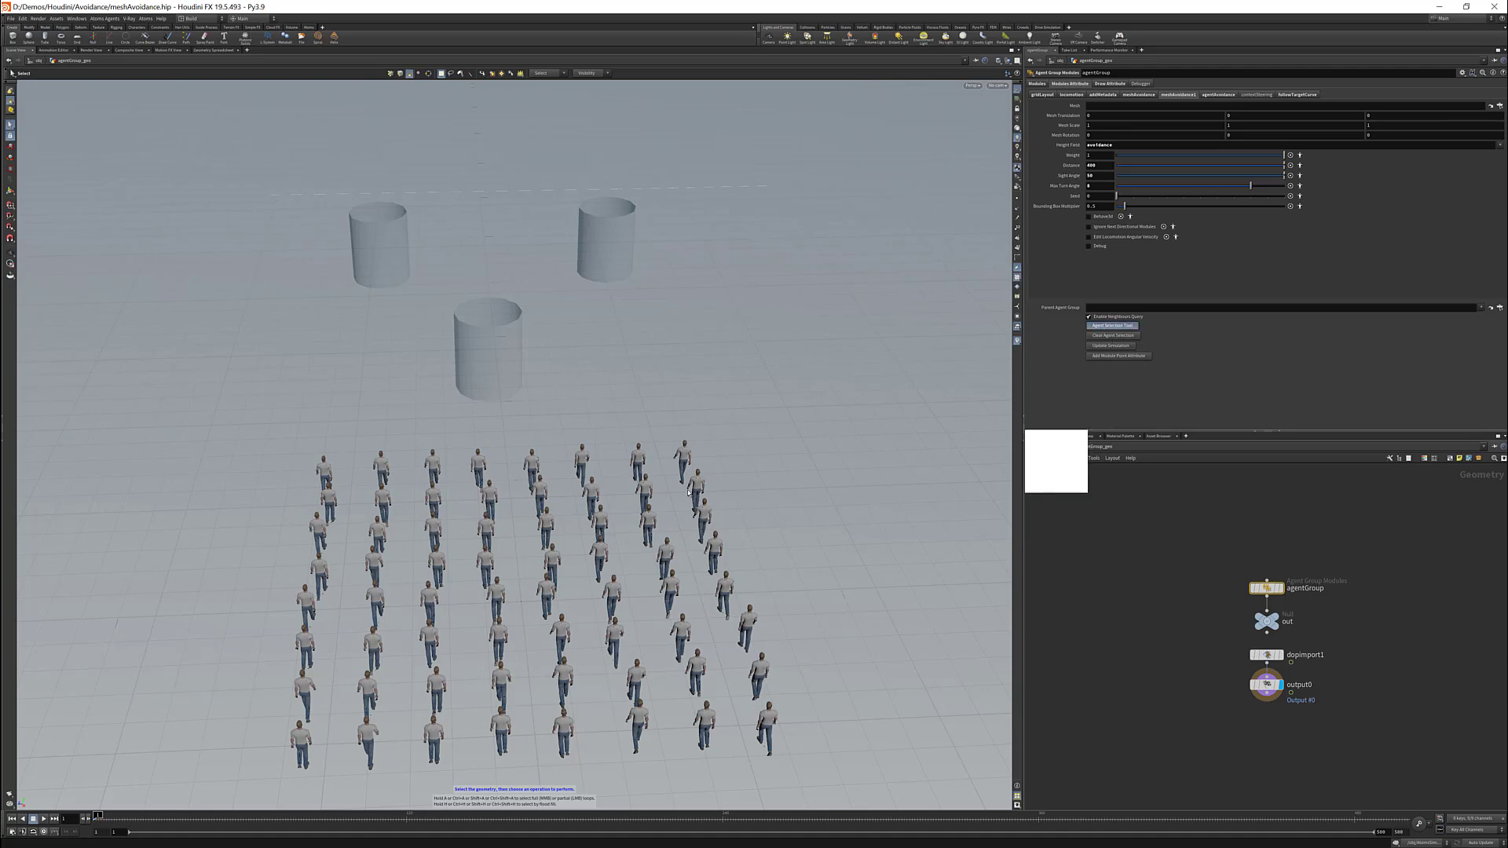
click(43, 818)
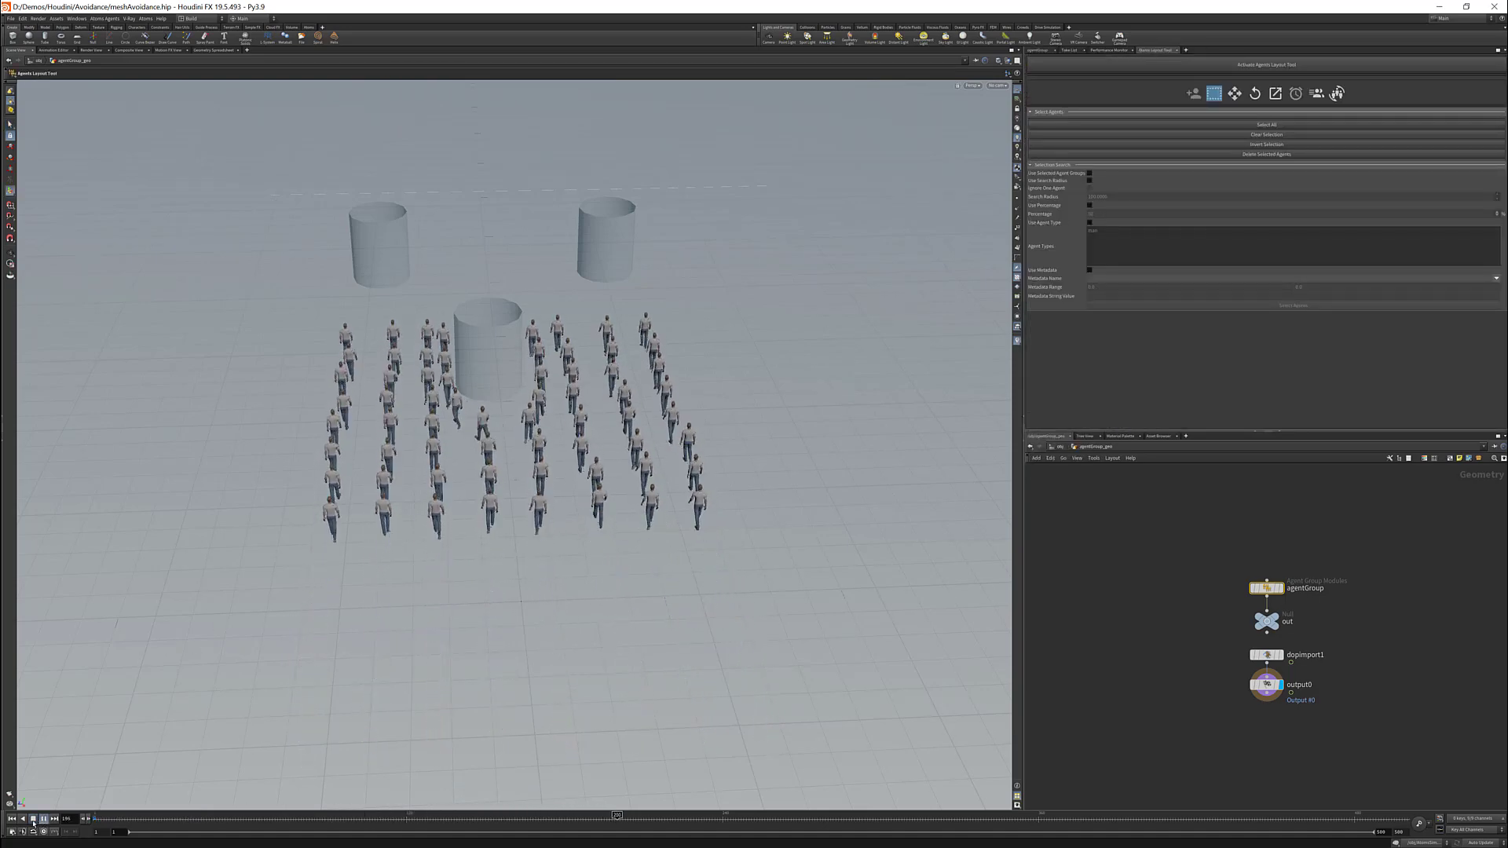
click(33, 822)
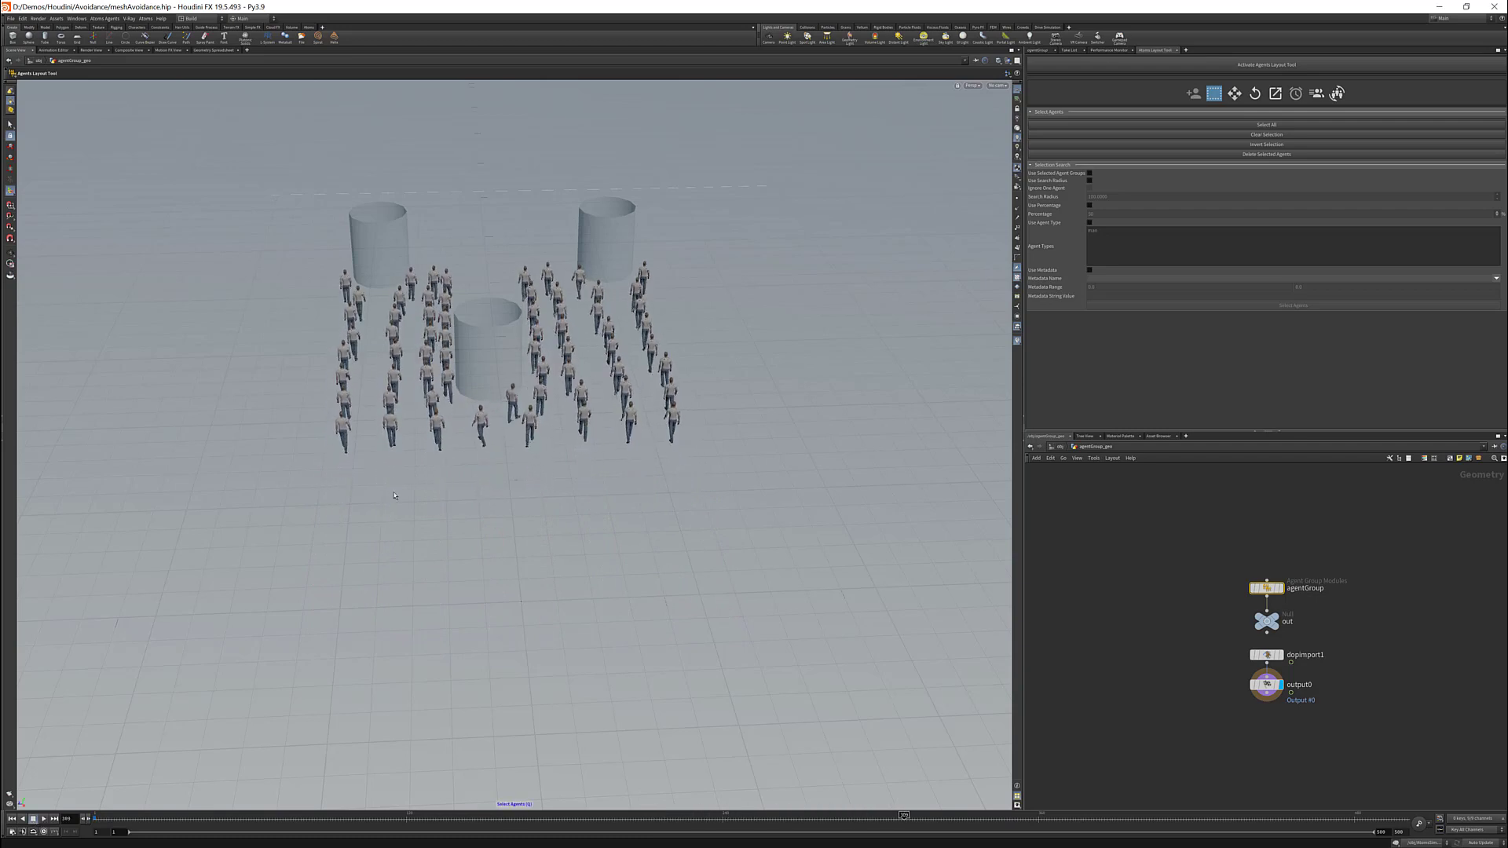
click(514, 399)
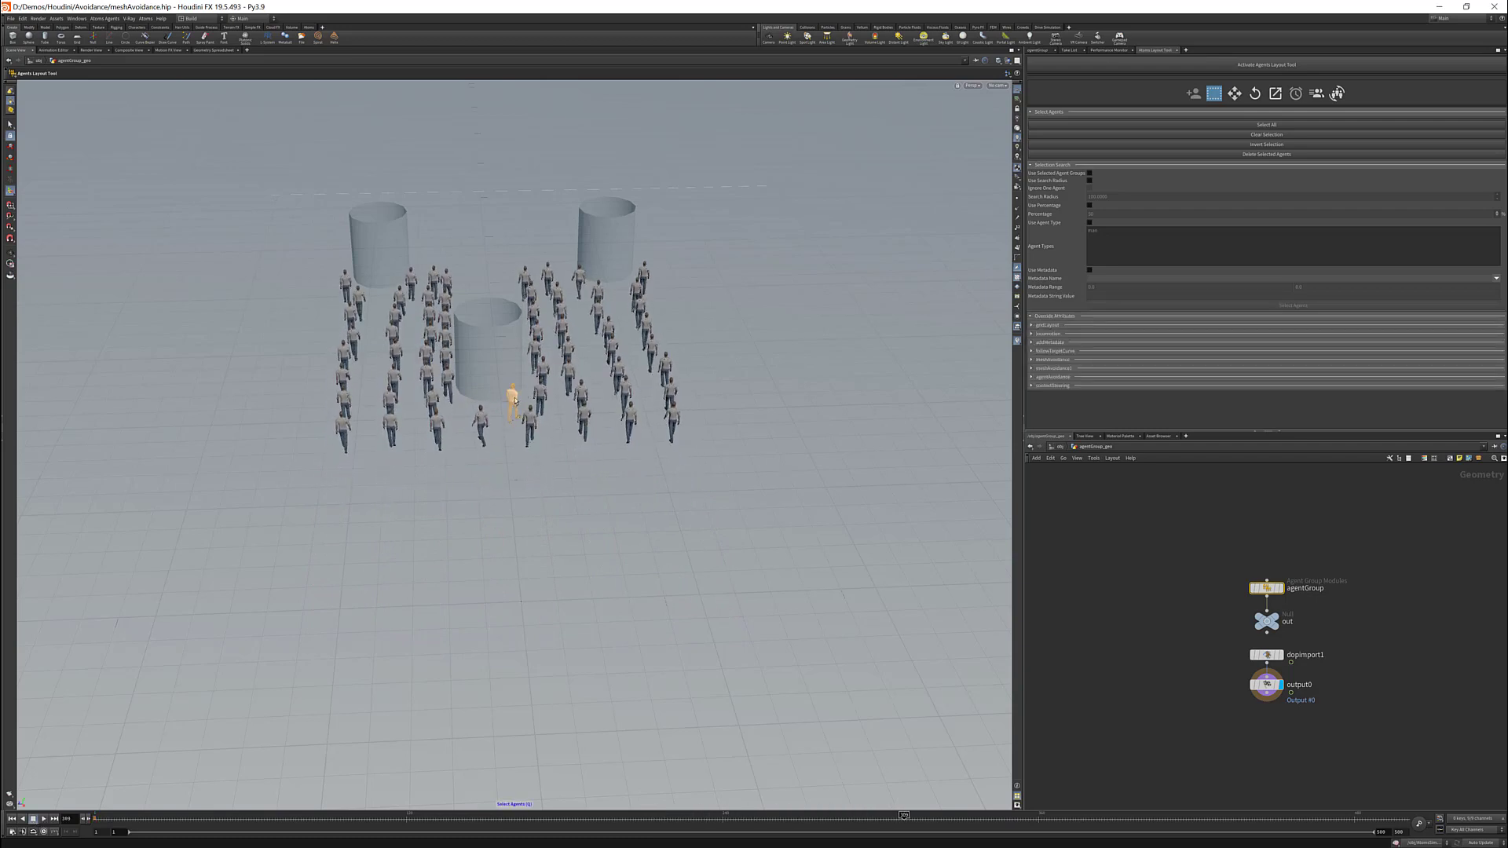
click(12, 819)
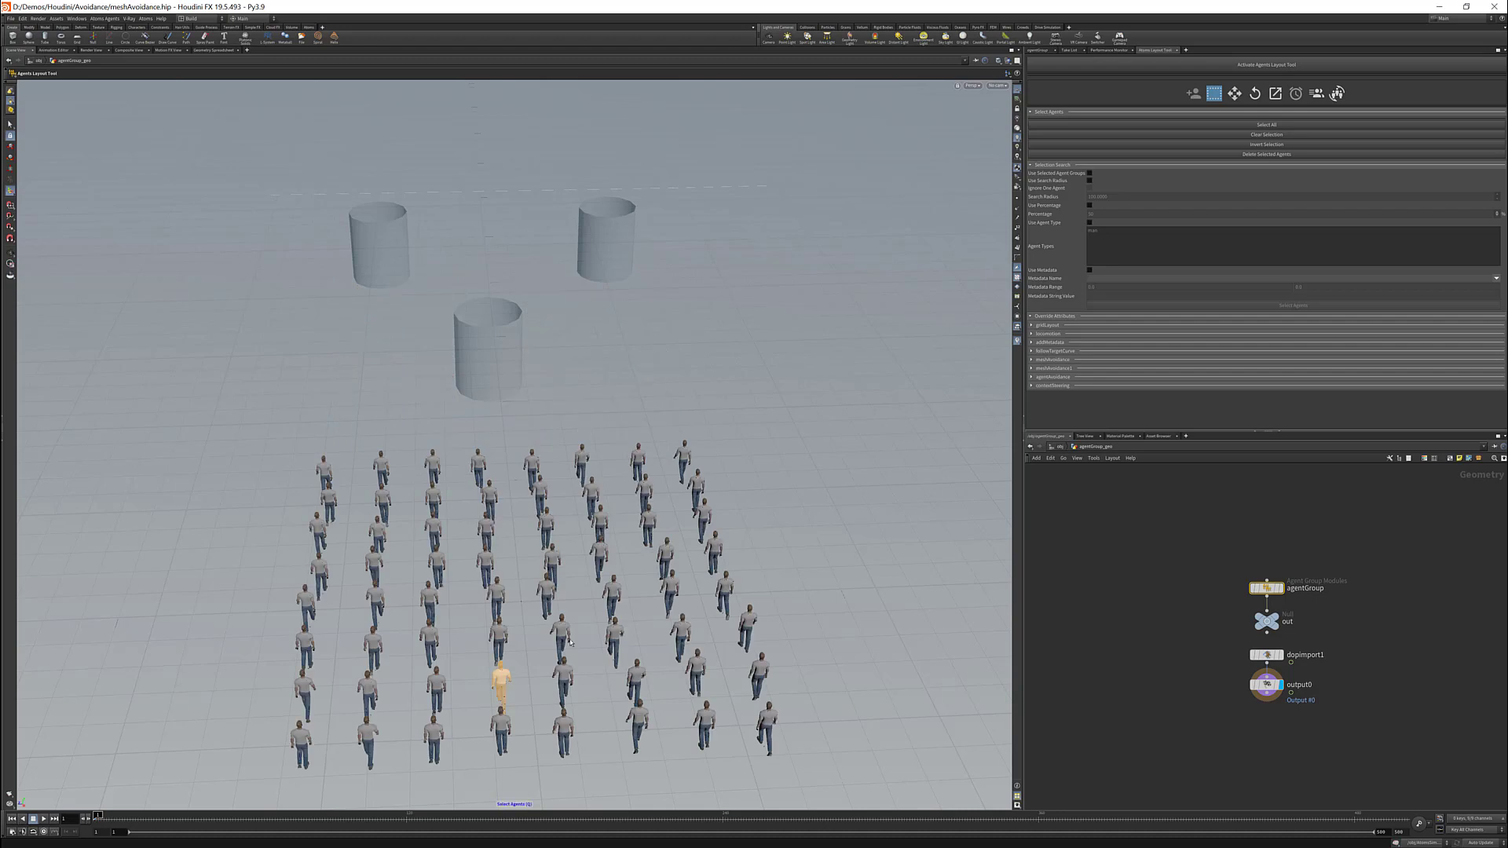
Step: Move the selected agent slightly sideways, away from the front cylinder's centre line, and review the offset module's attributes
key(a)
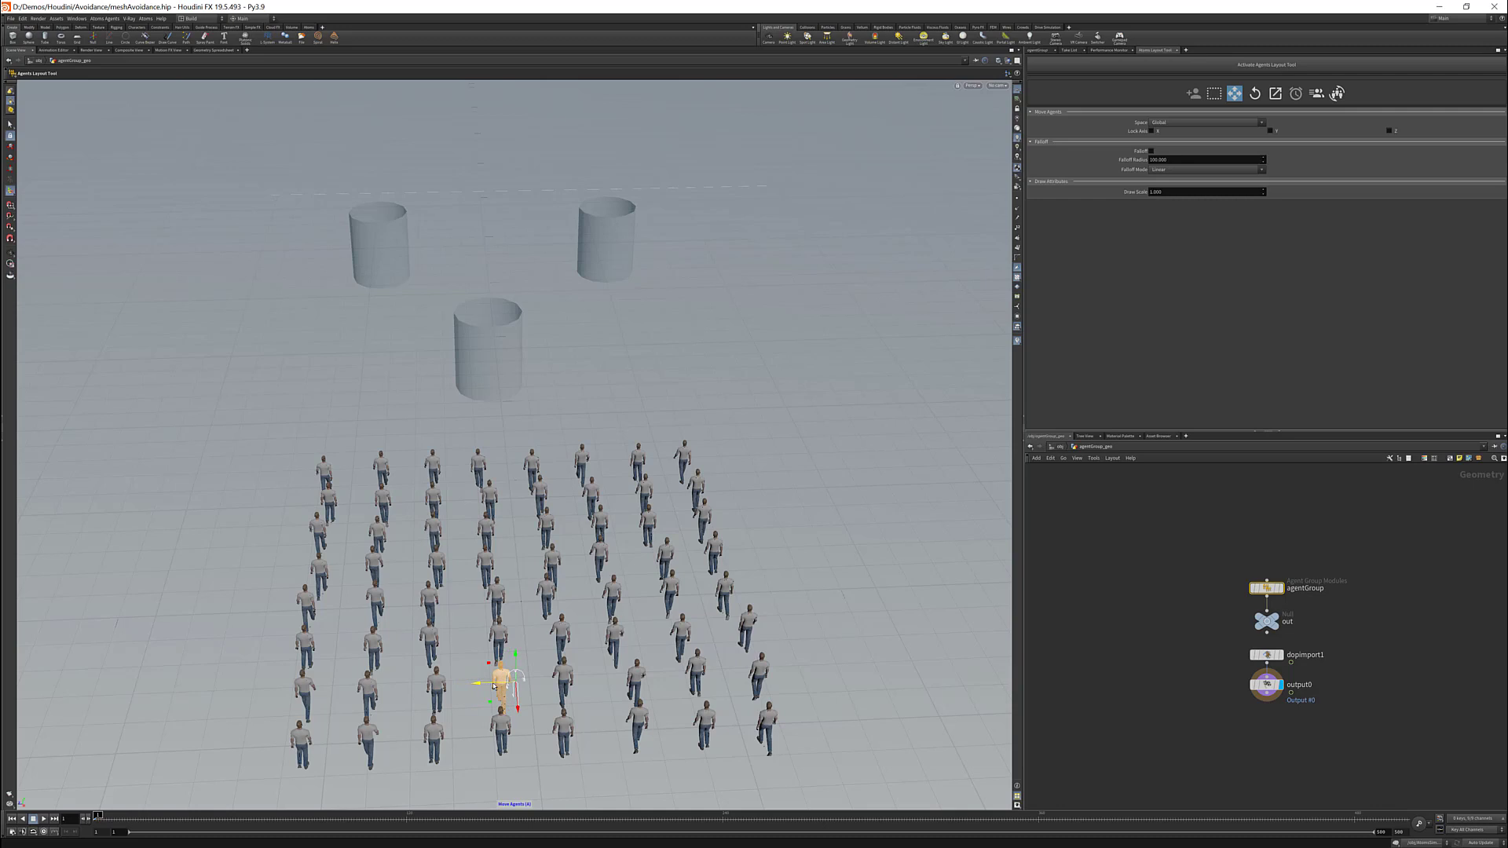
drag(494, 686, 509, 685)
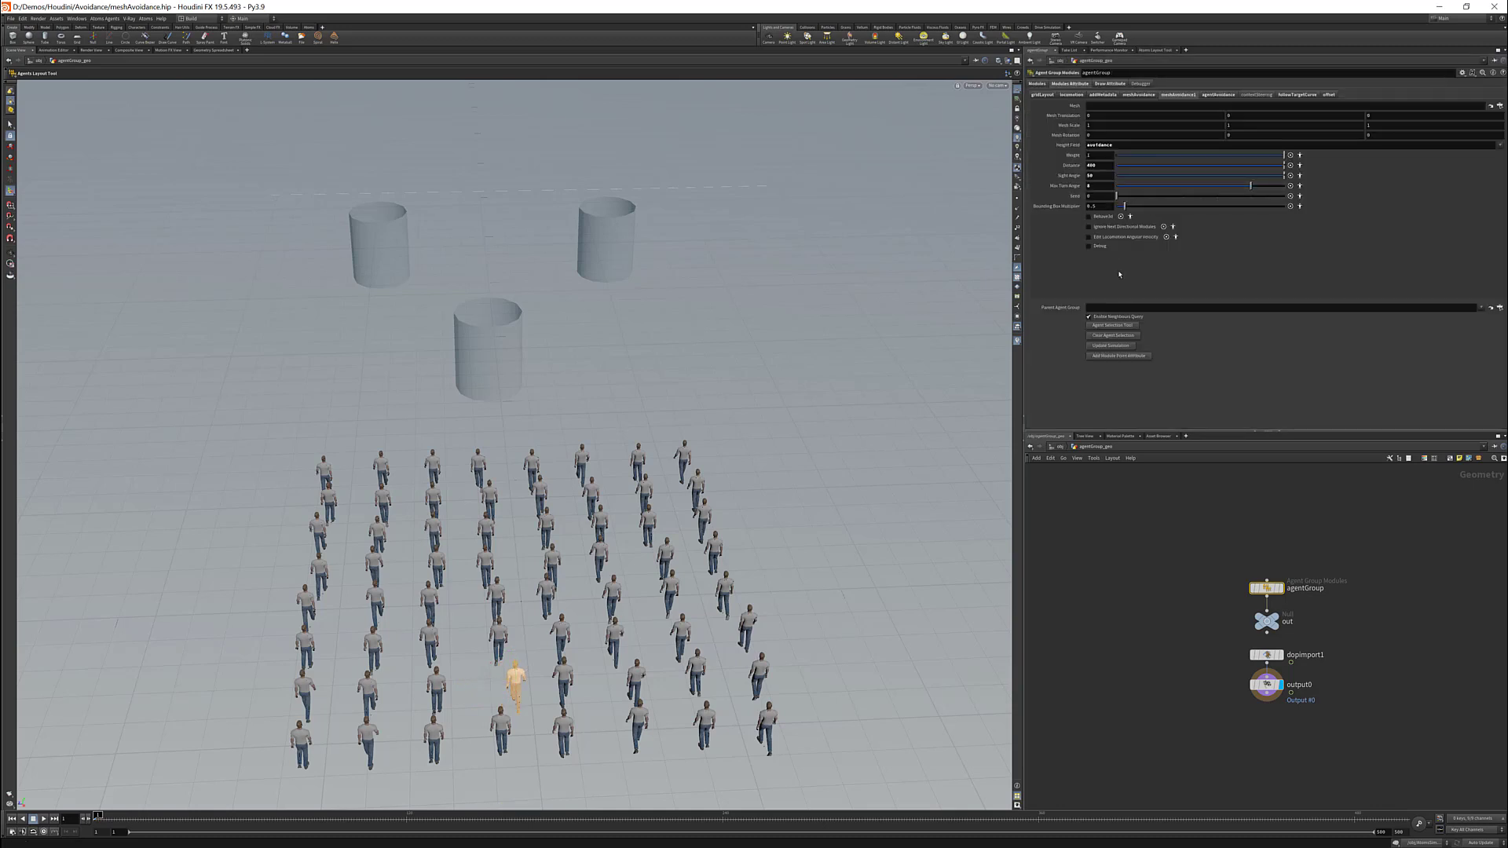
click(1329, 95)
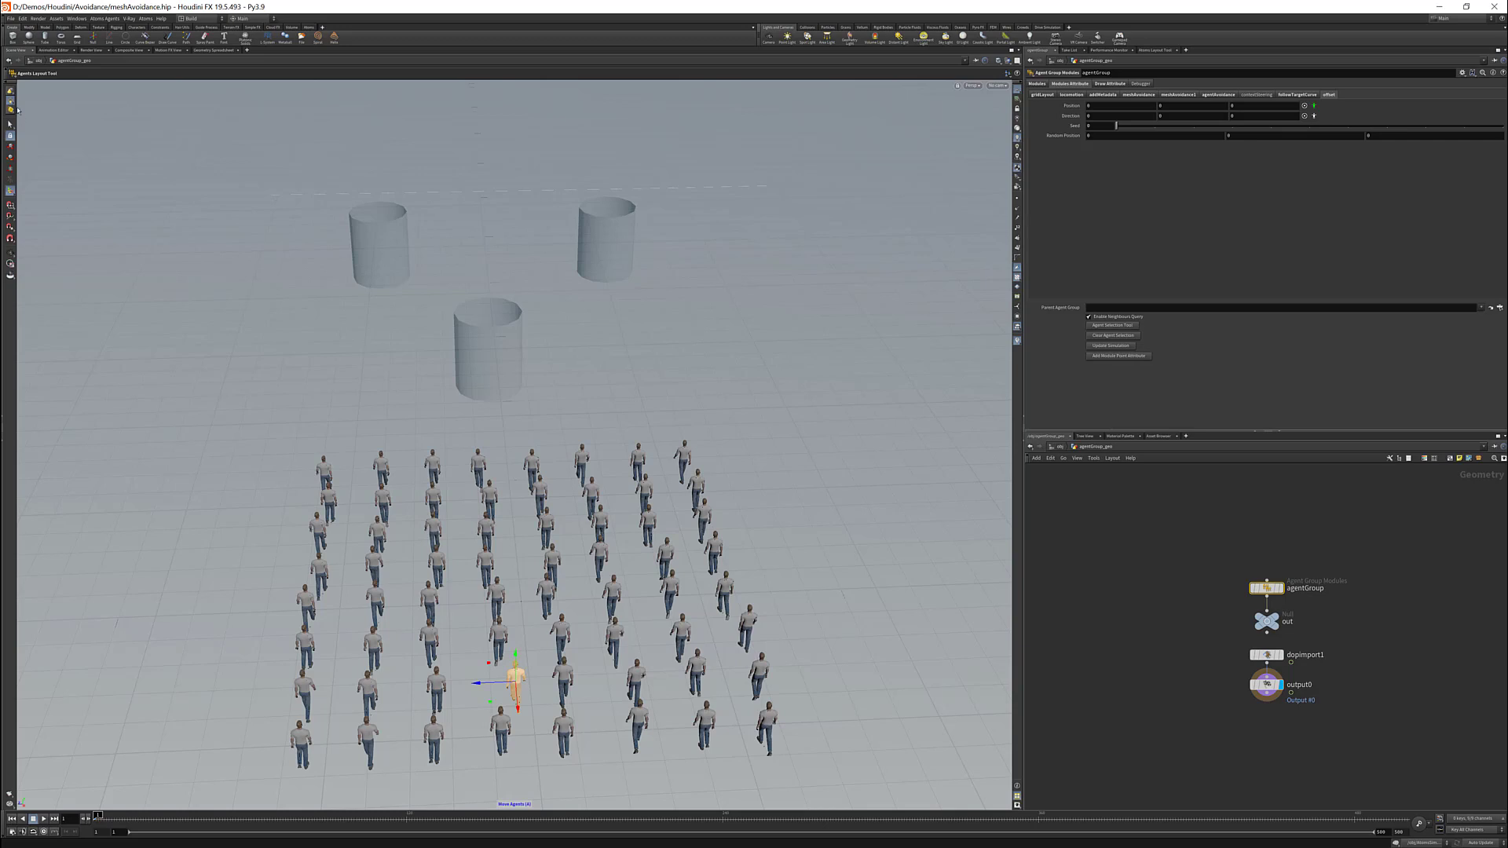
Step: Leave the layout tool, play the simulation to examine the moved agent passing the front cylinder, and return to the first frame
click(11, 125)
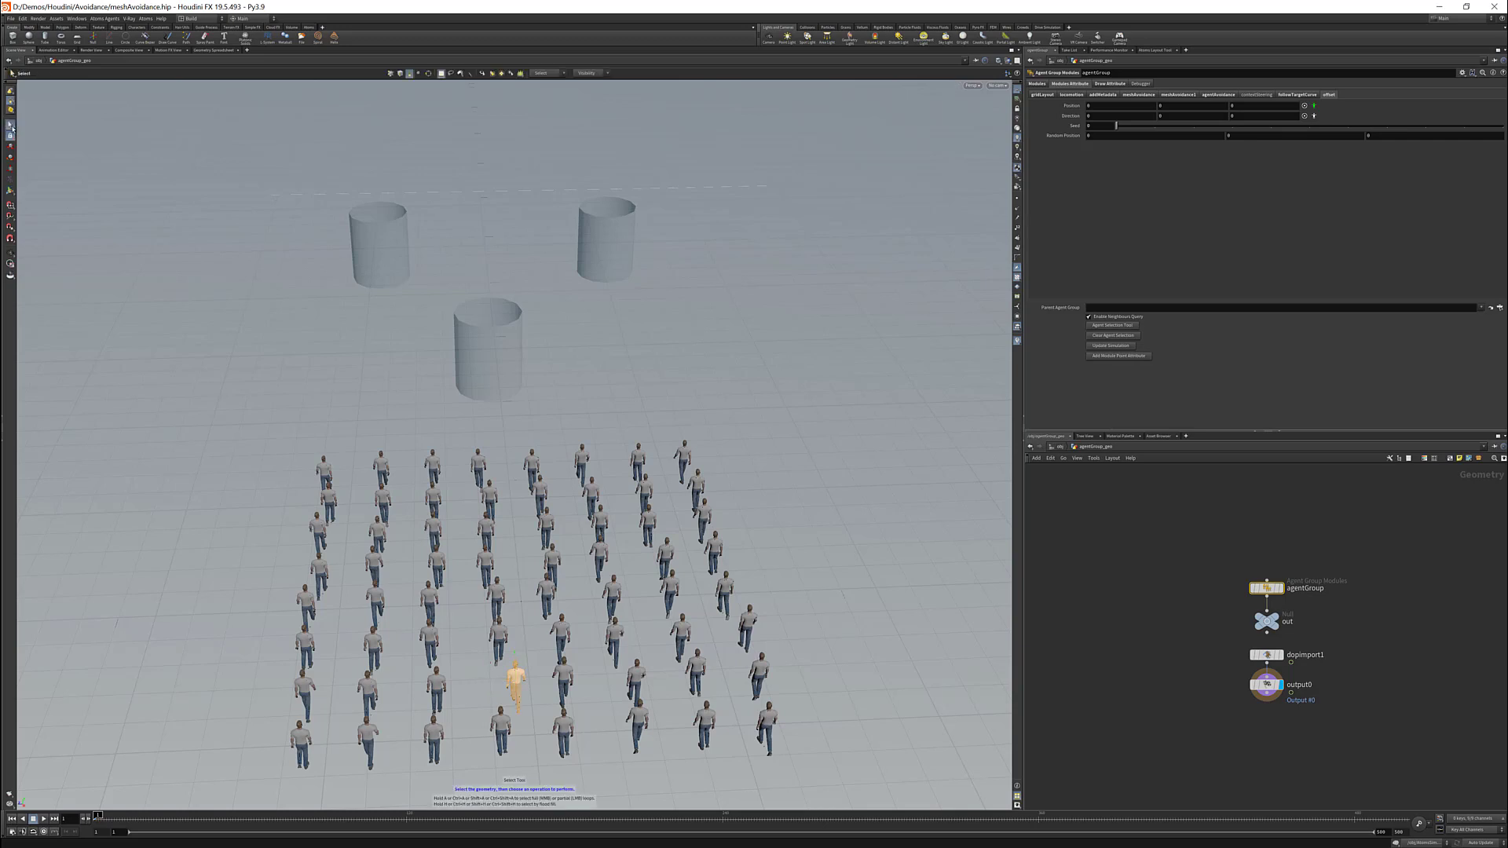
click(44, 819)
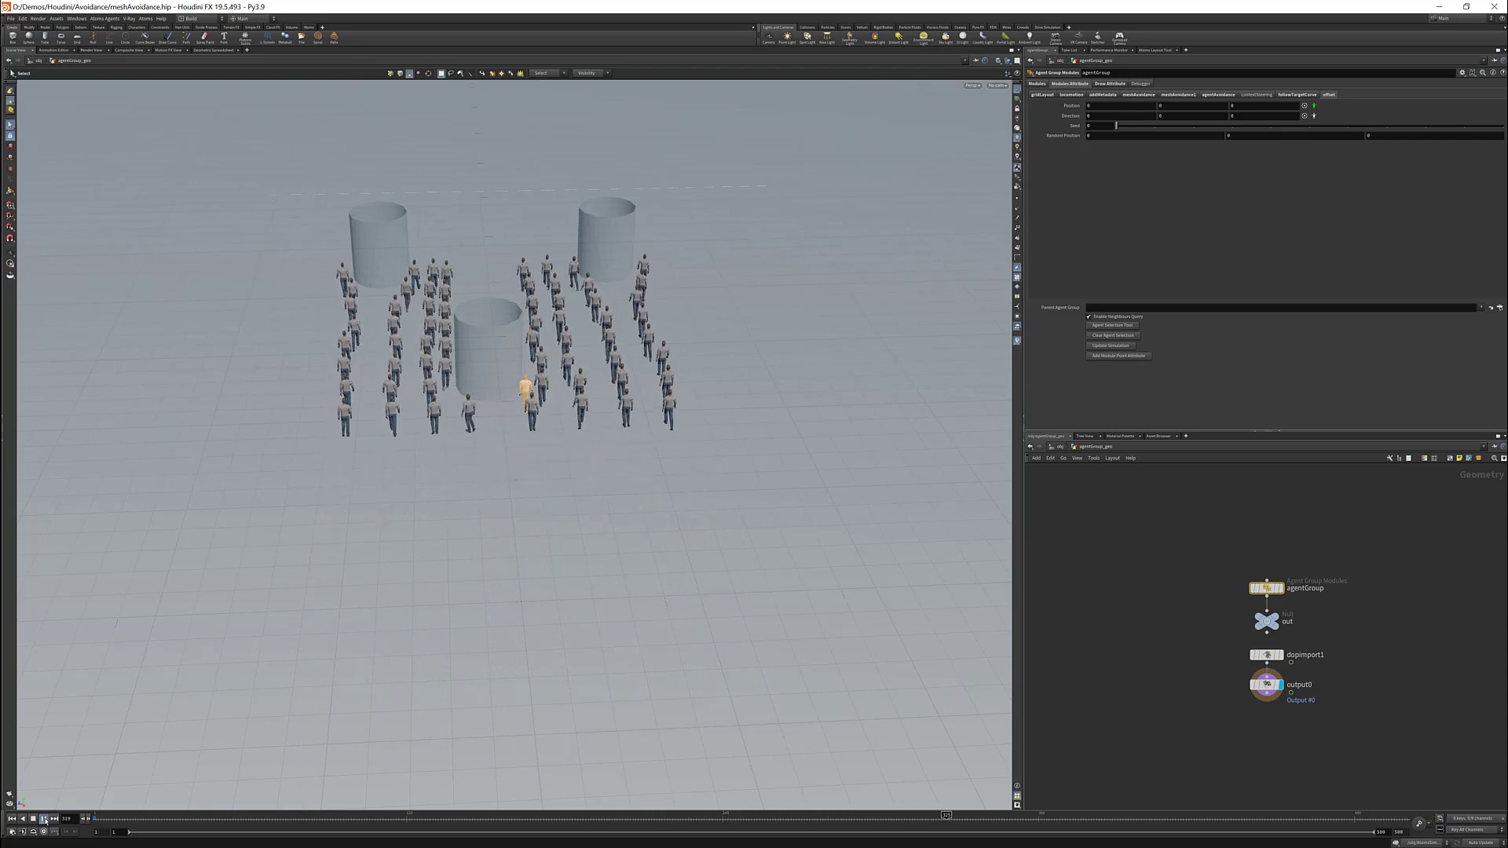
click(44, 821)
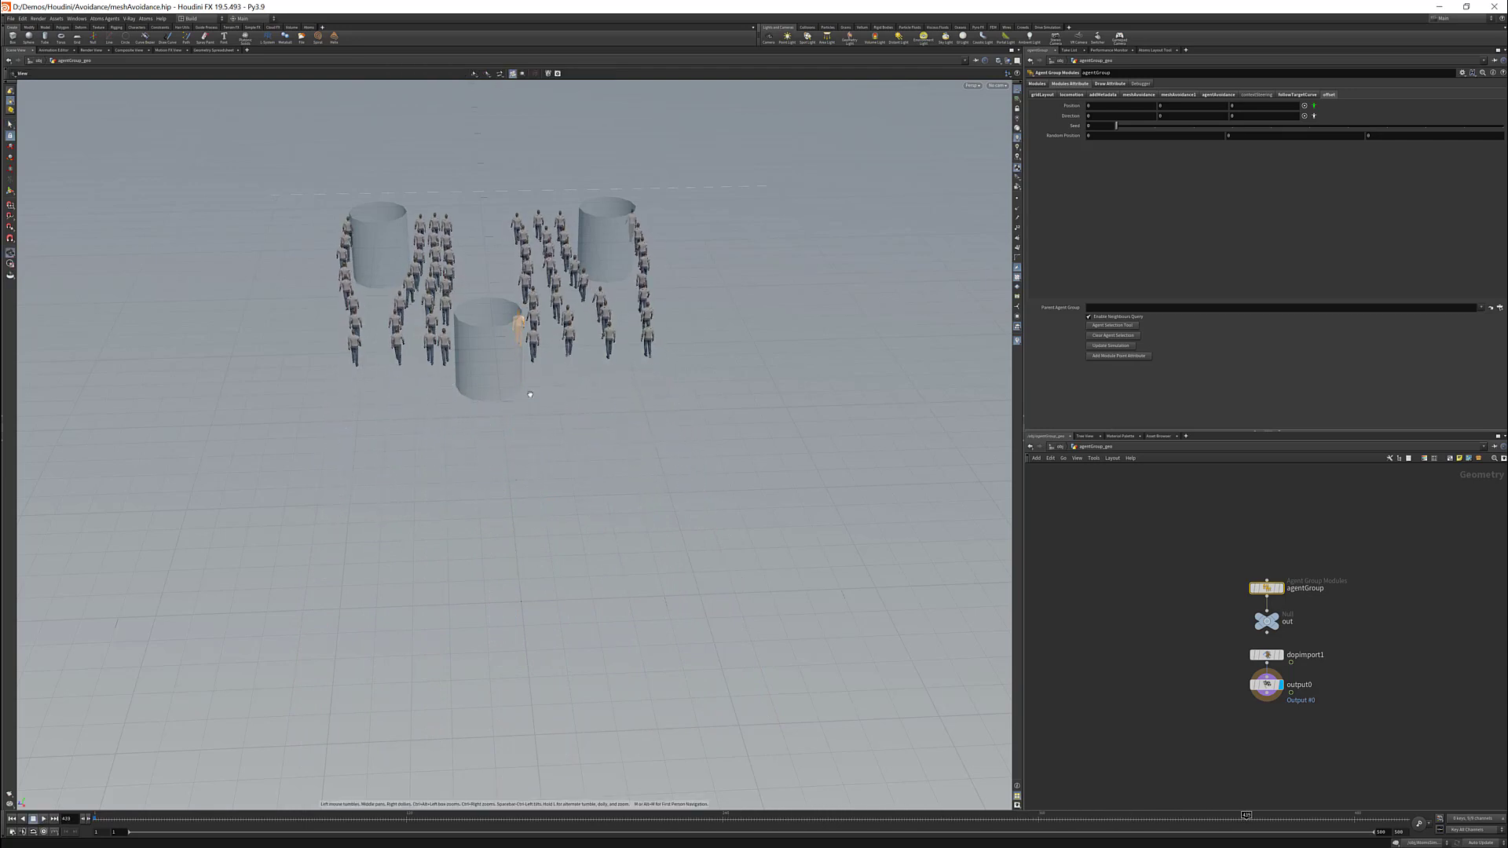
mouse_move(529, 395)
alt+mouse_down()
mouse_move(510, 397)
mouse_move(525, 399)
alt+mouse_up()
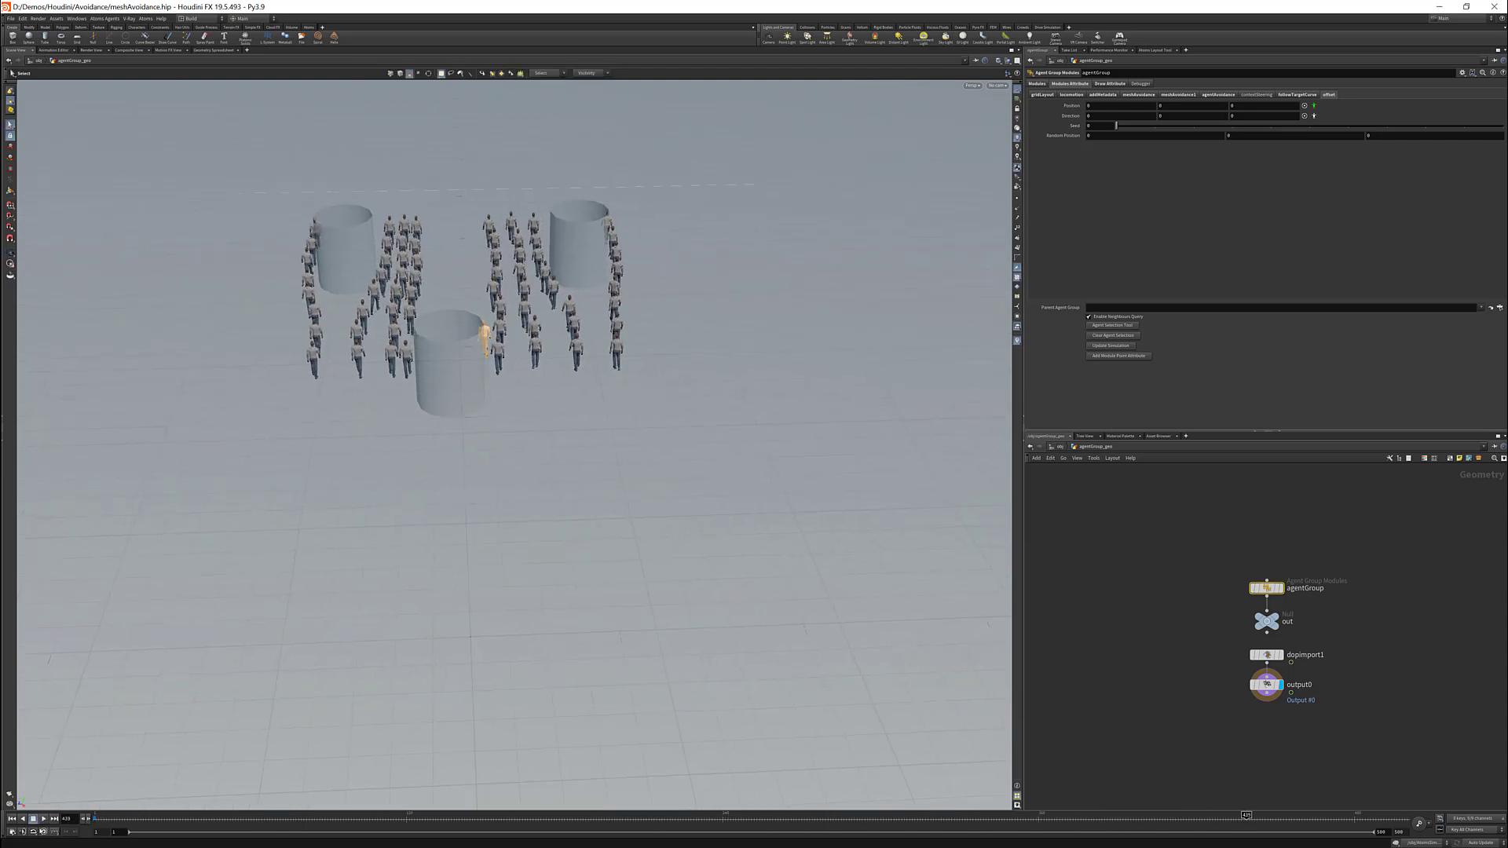
click(13, 819)
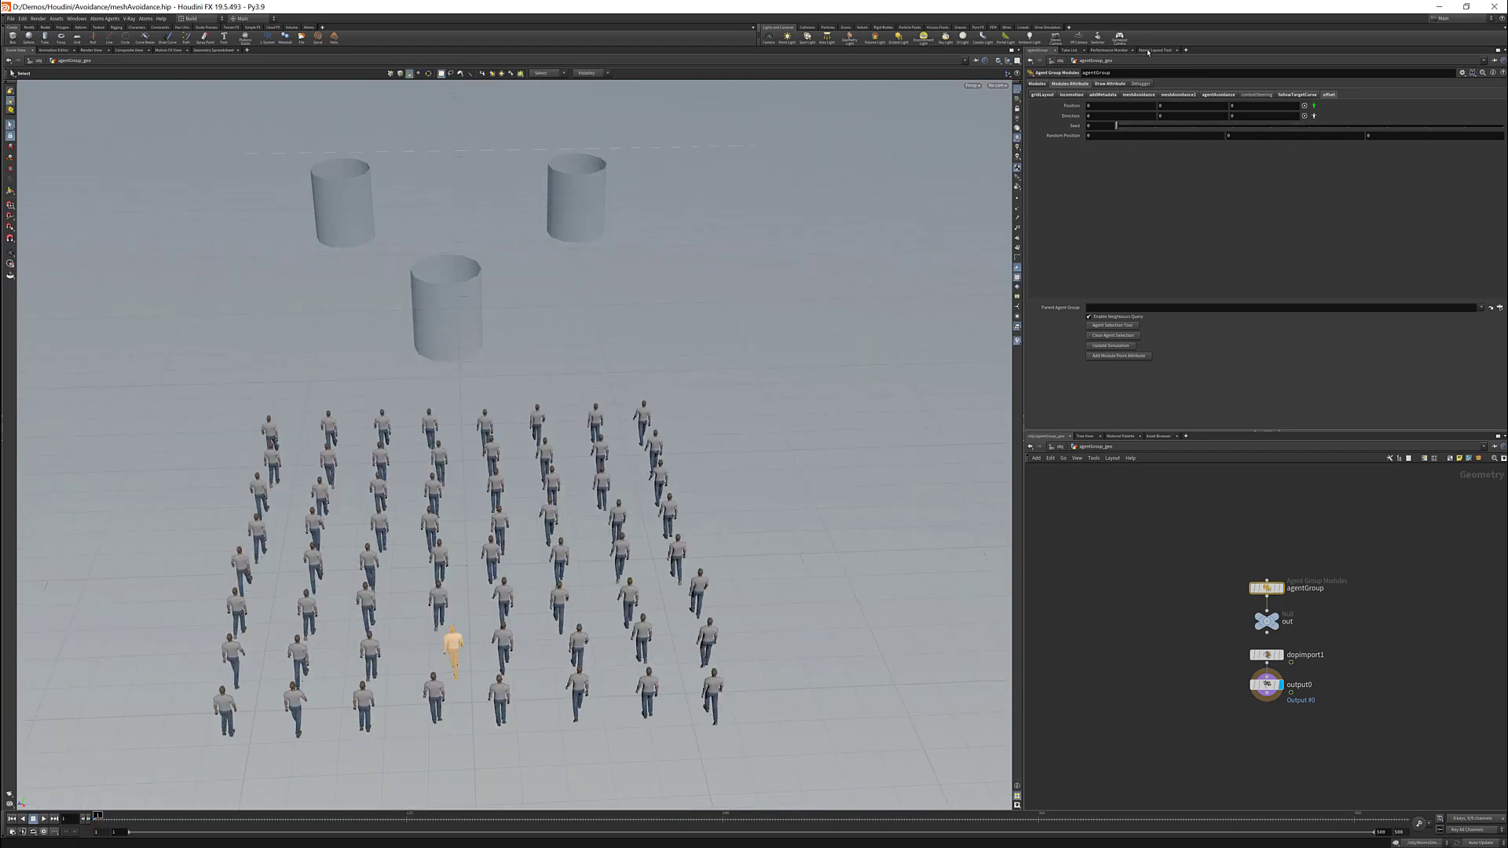
Step: With the Agent Layout Tool, move the selected agent diagonally backwards, just behind the last row of the crowd
click(1154, 51)
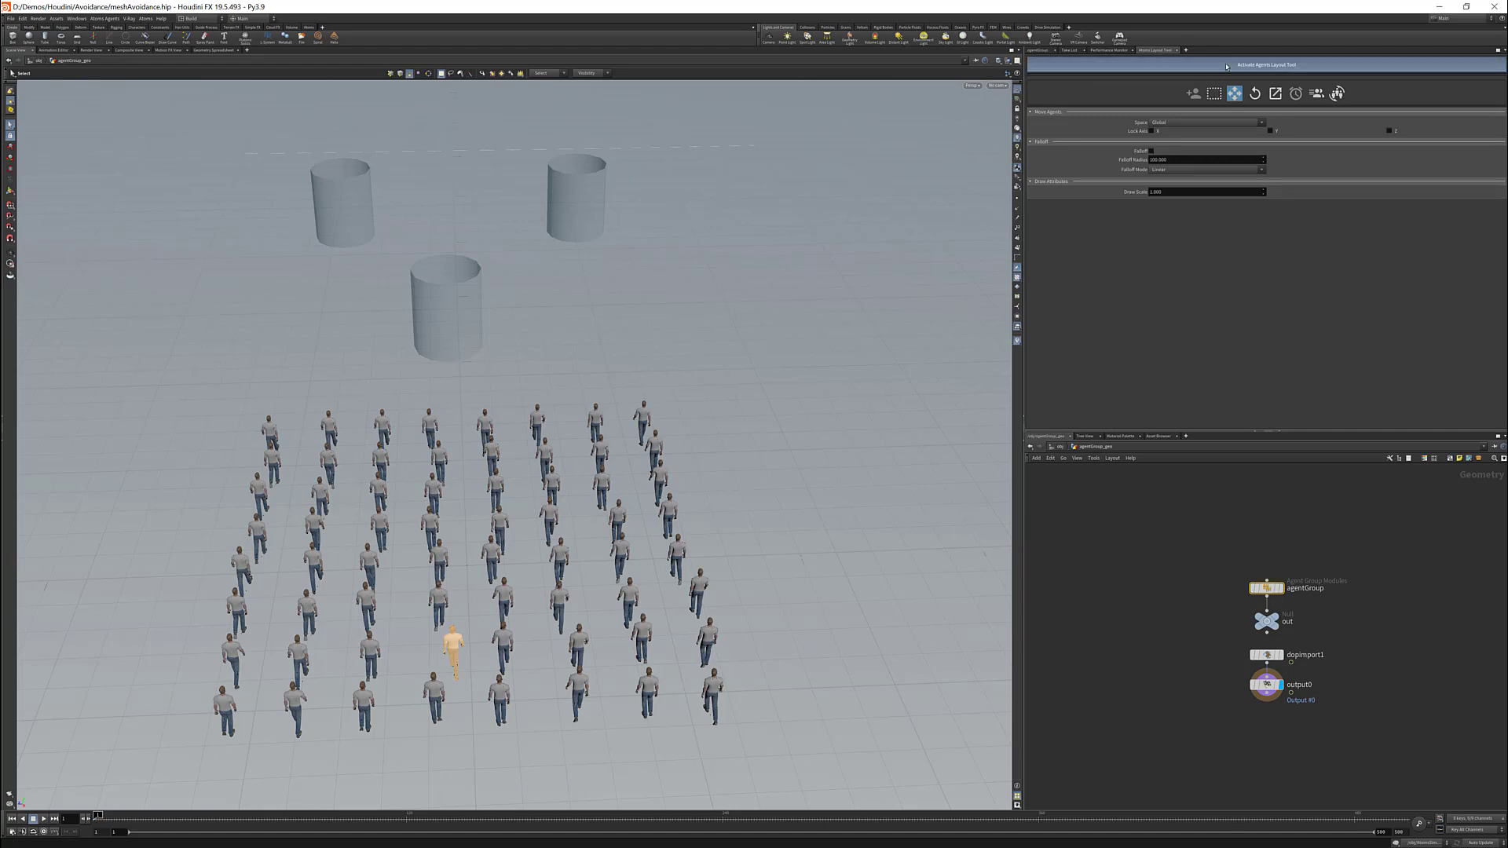
click(1150, 63)
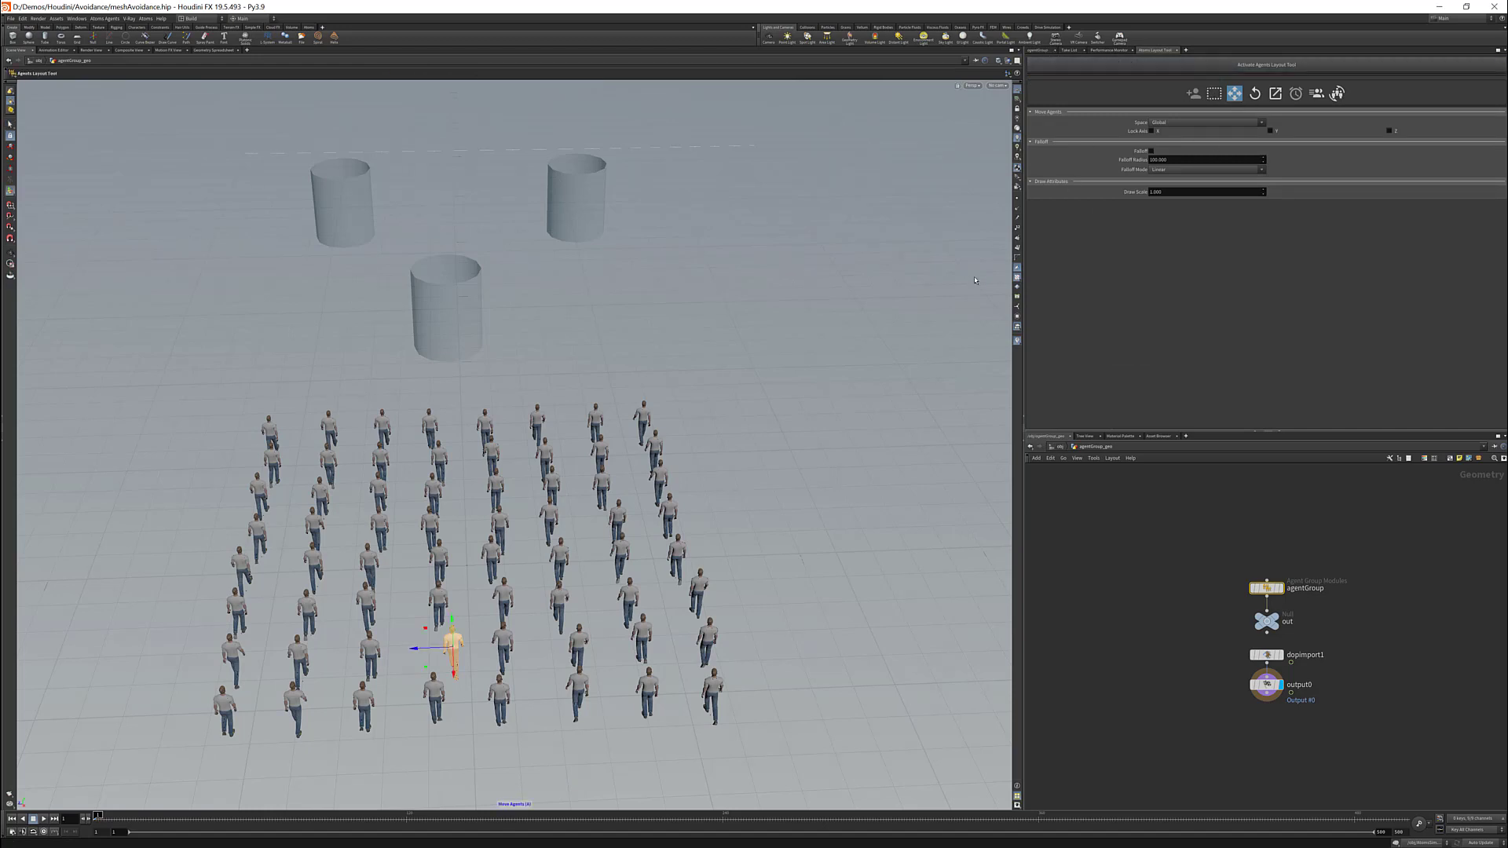
key(q)
alt+middle_drag(501, 611, 536, 527)
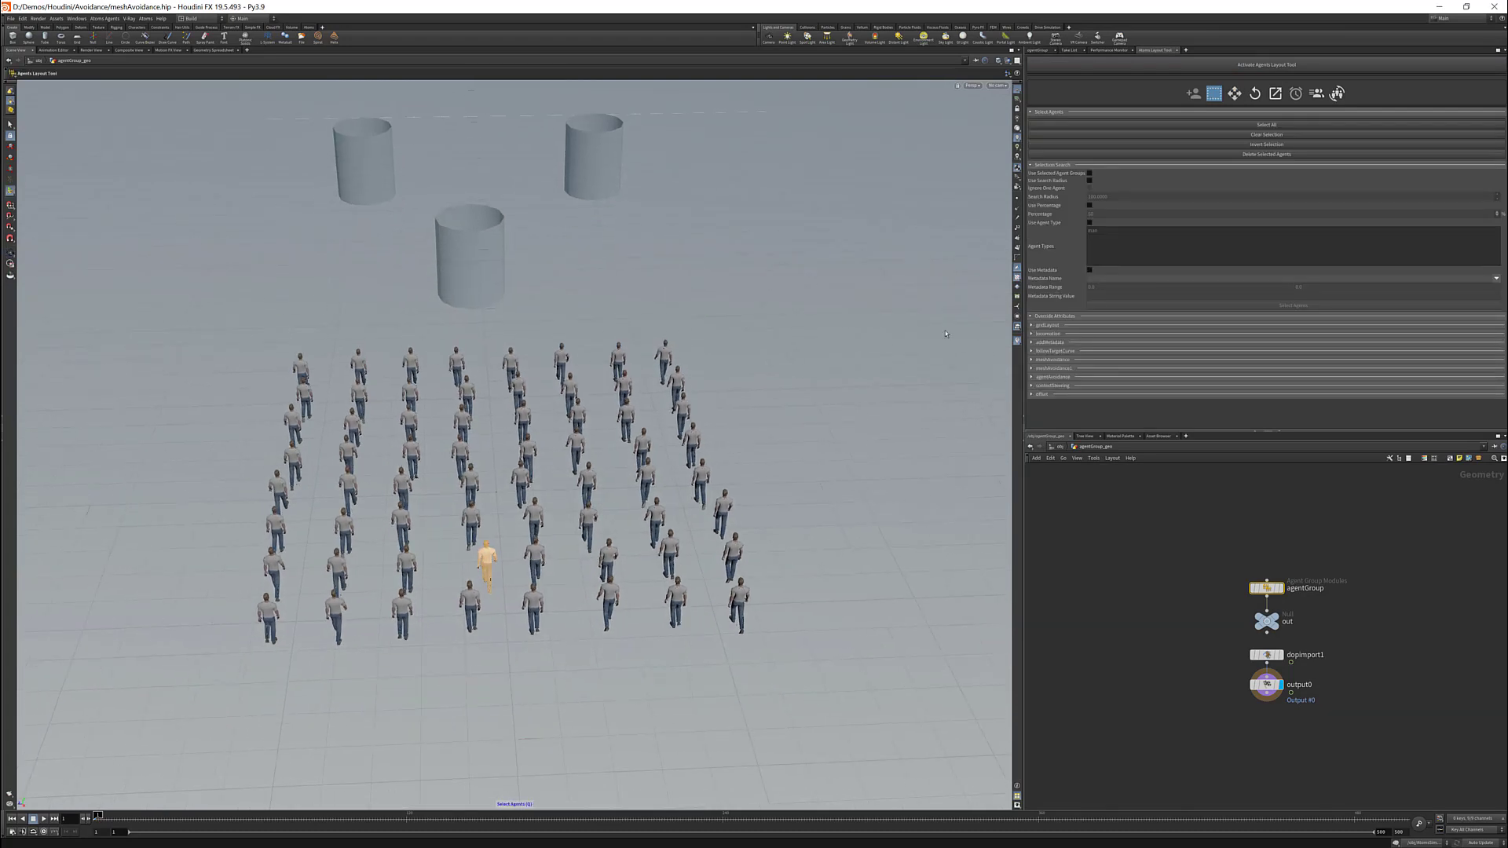
click(1235, 94)
scroll(491, 581, up, 2)
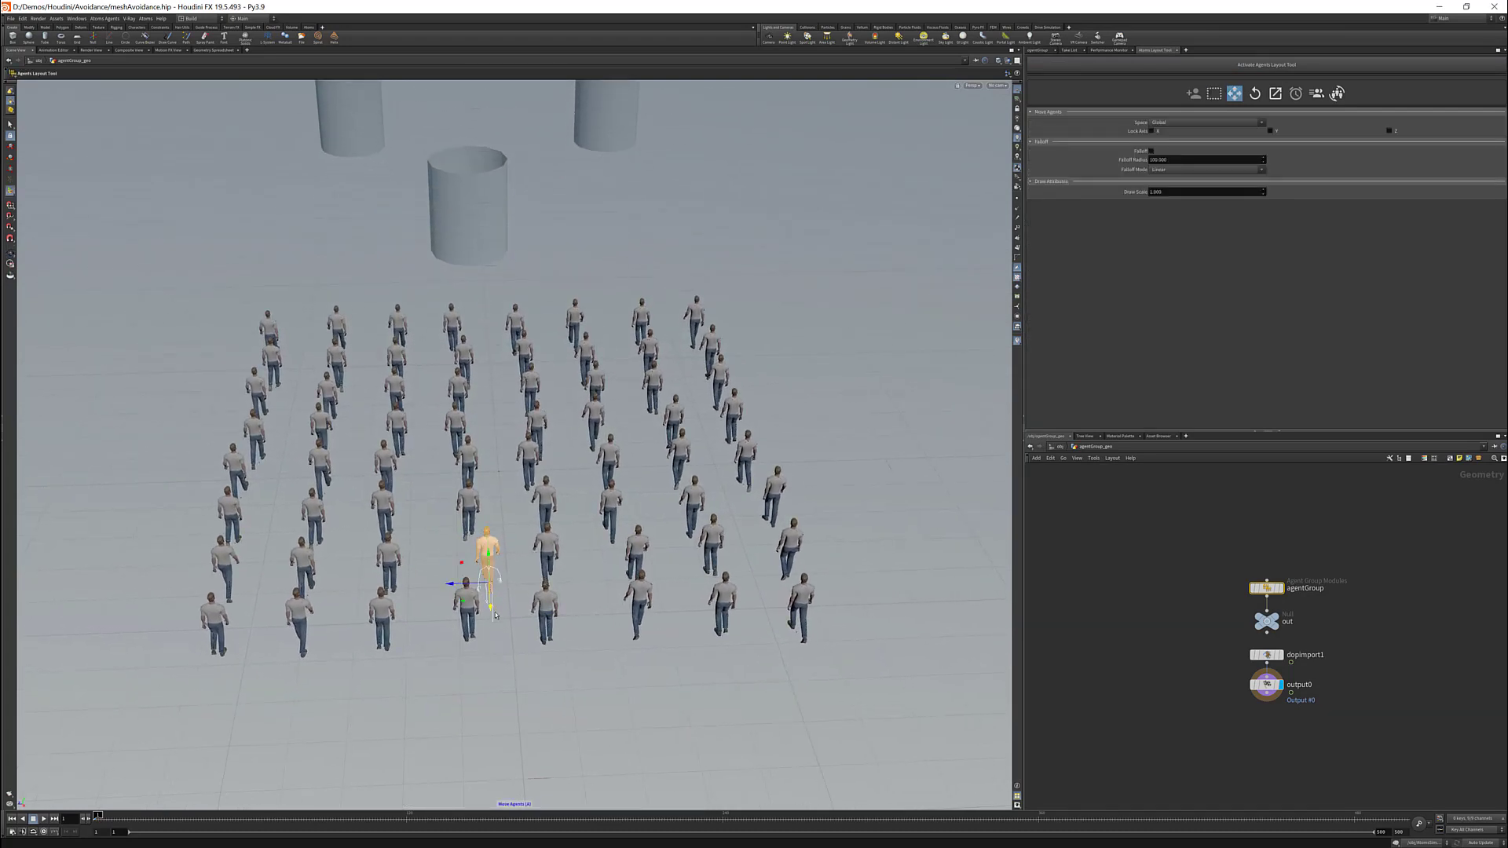
drag(491, 579, 556, 645)
click(1038, 50)
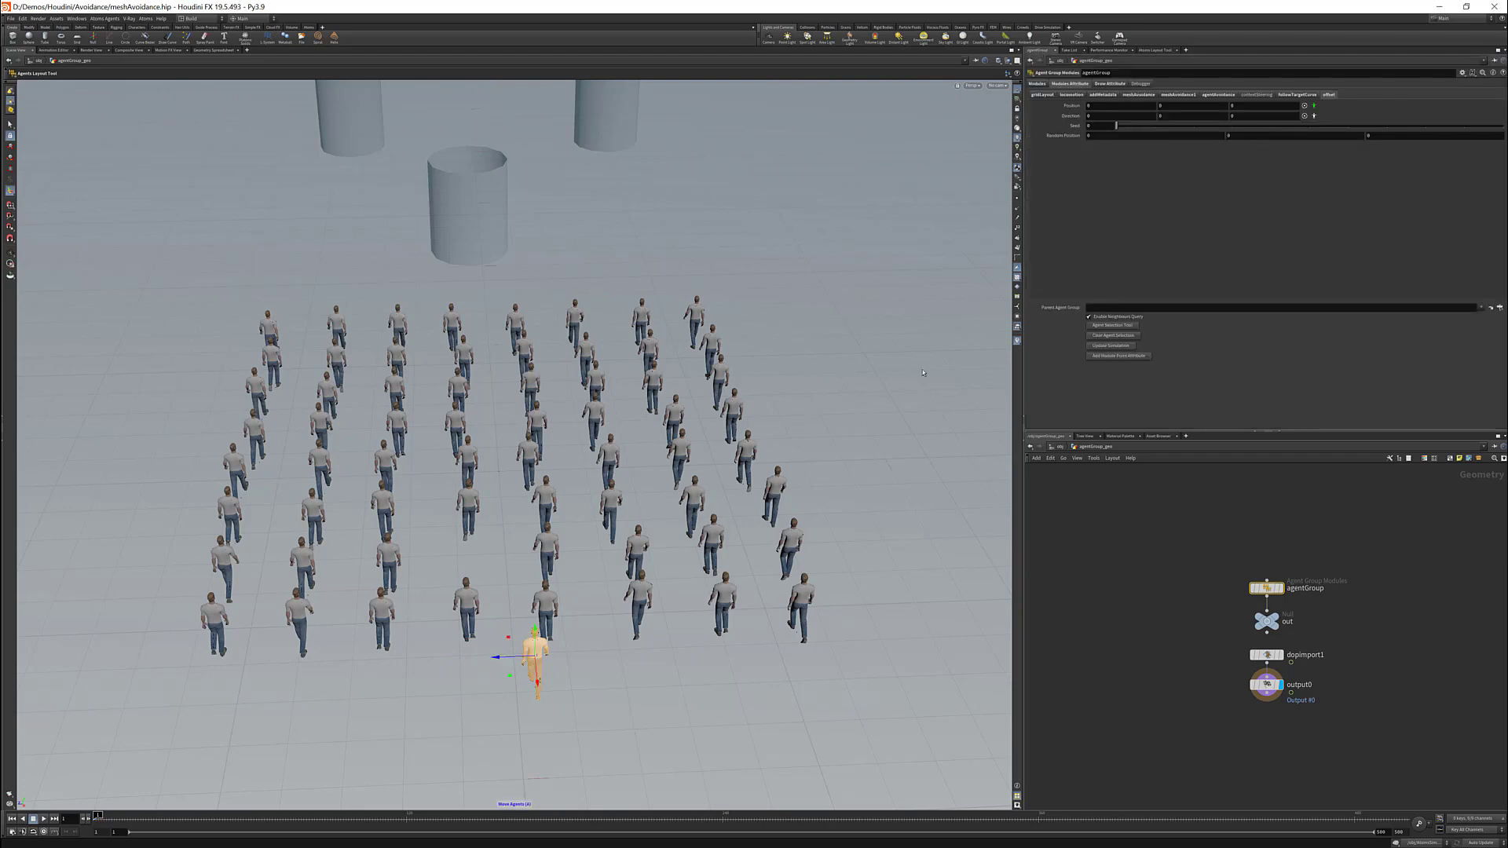
Step: Play the simulation and examine how the relocated agent and the crowd pass the cylinders, stopping playback while they are still passing
click(44, 819)
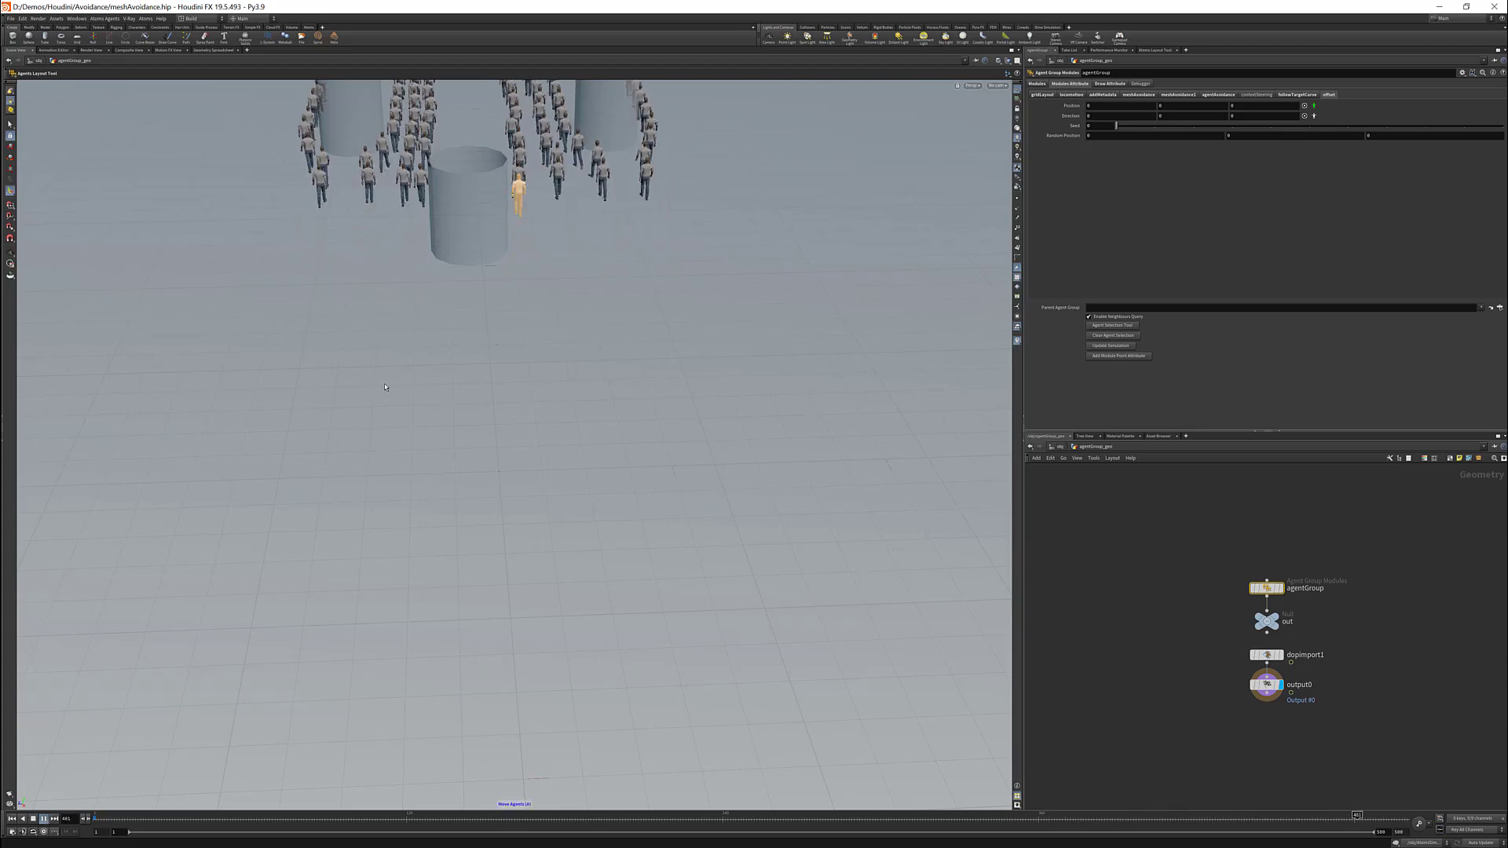
alt+middle_drag(485, 224, 502, 377)
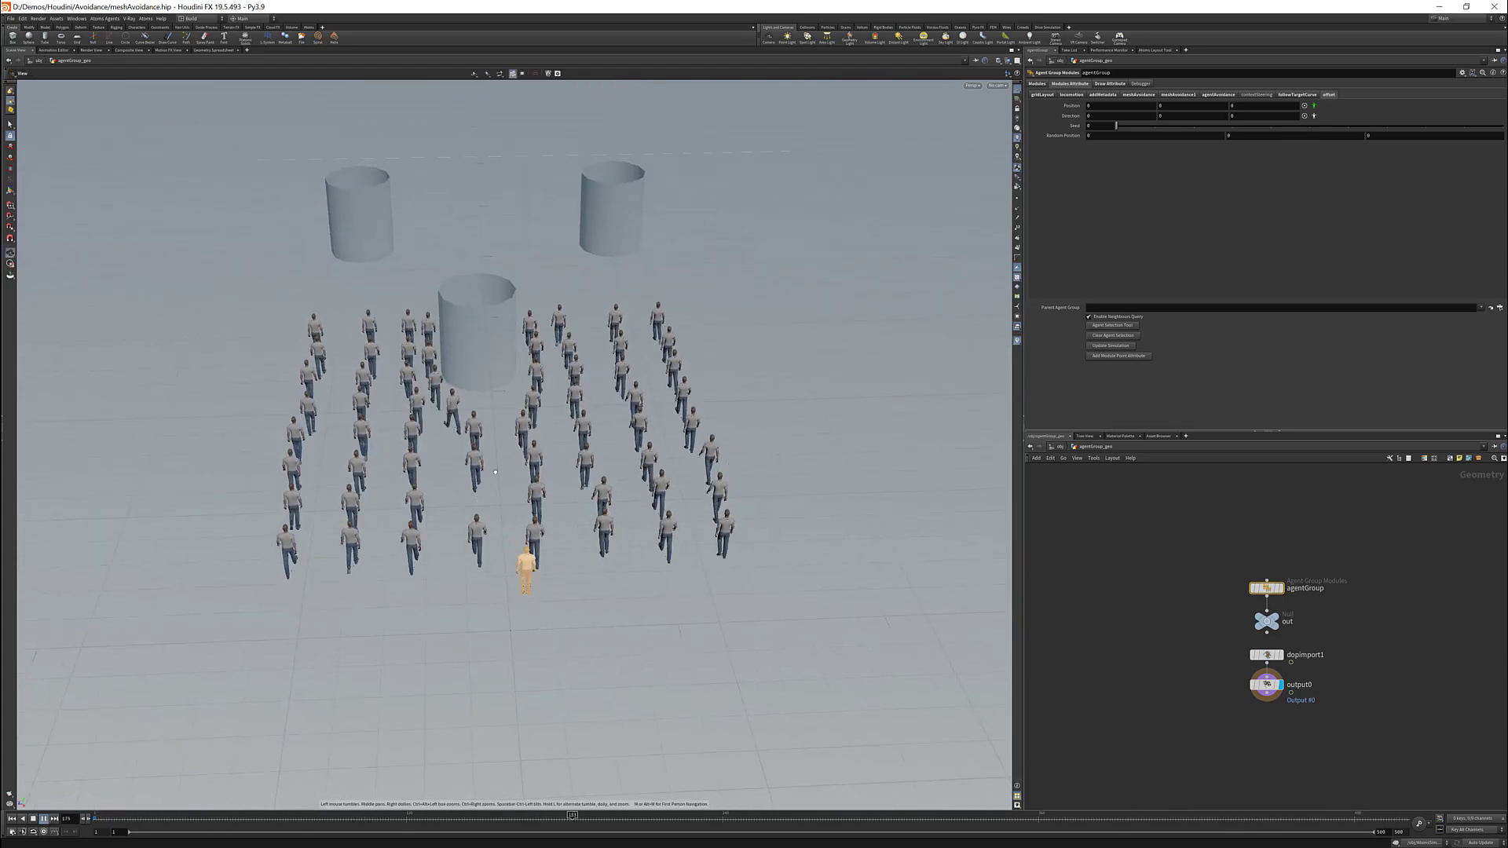
alt+drag(503, 378, 495, 513)
key(Escape)
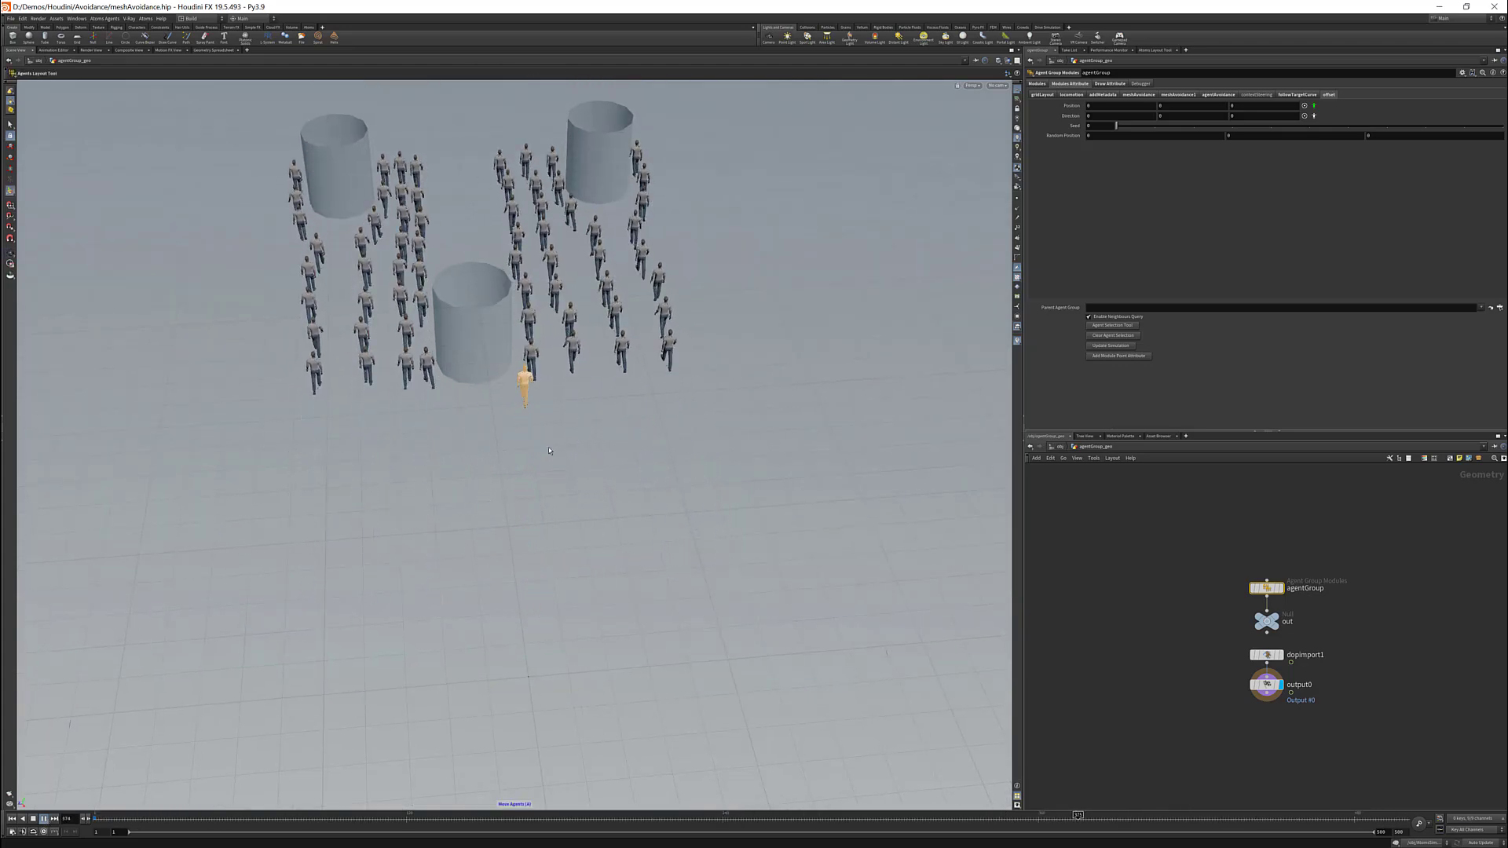
alt+right_drag(575, 283, 559, 338)
alt+middle_drag(559, 337, 571, 372)
alt+drag(572, 372, 570, 362)
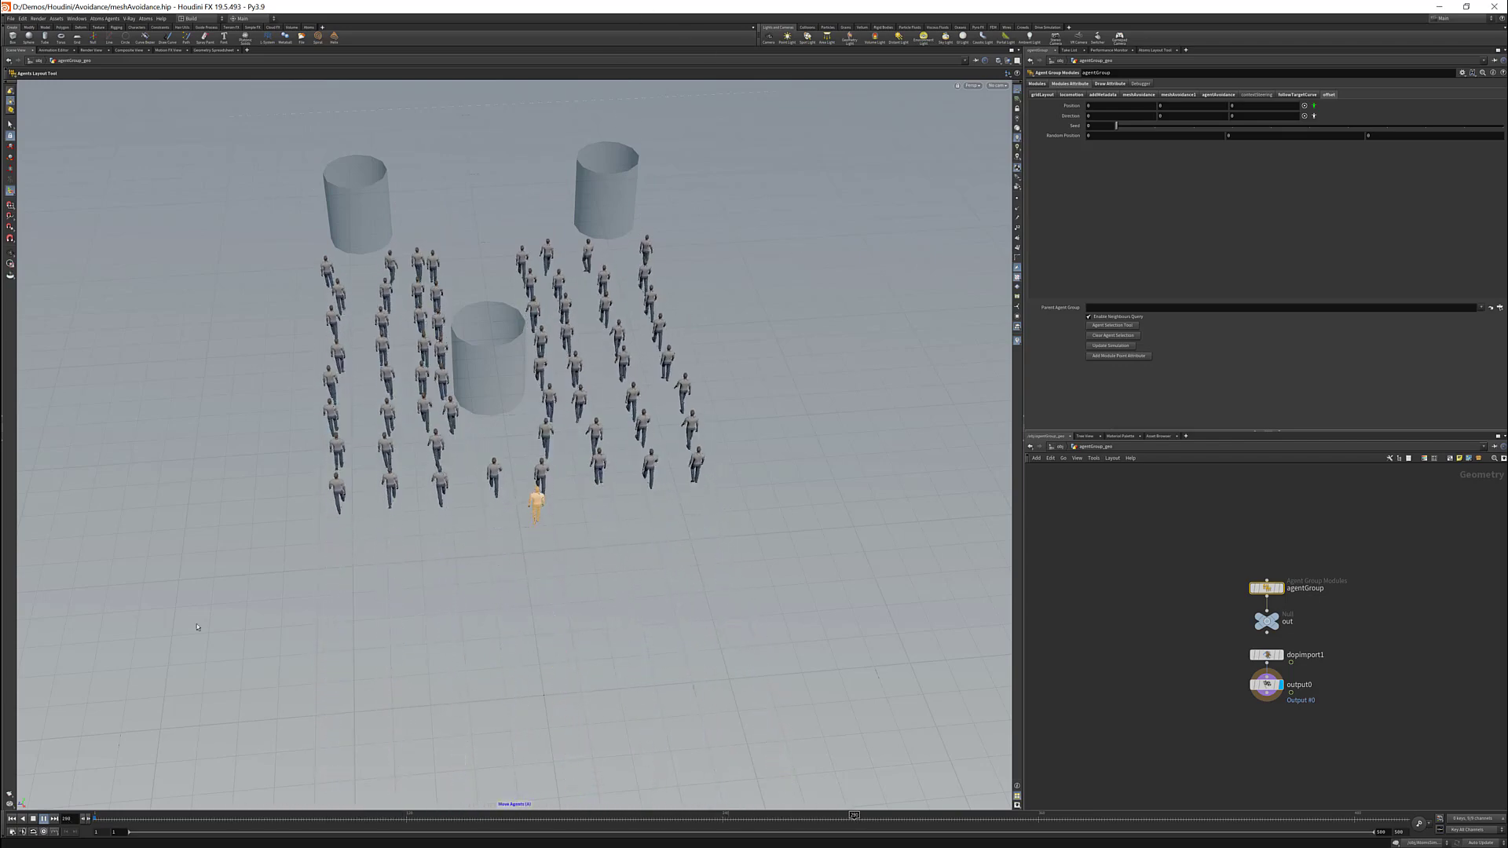
click(34, 821)
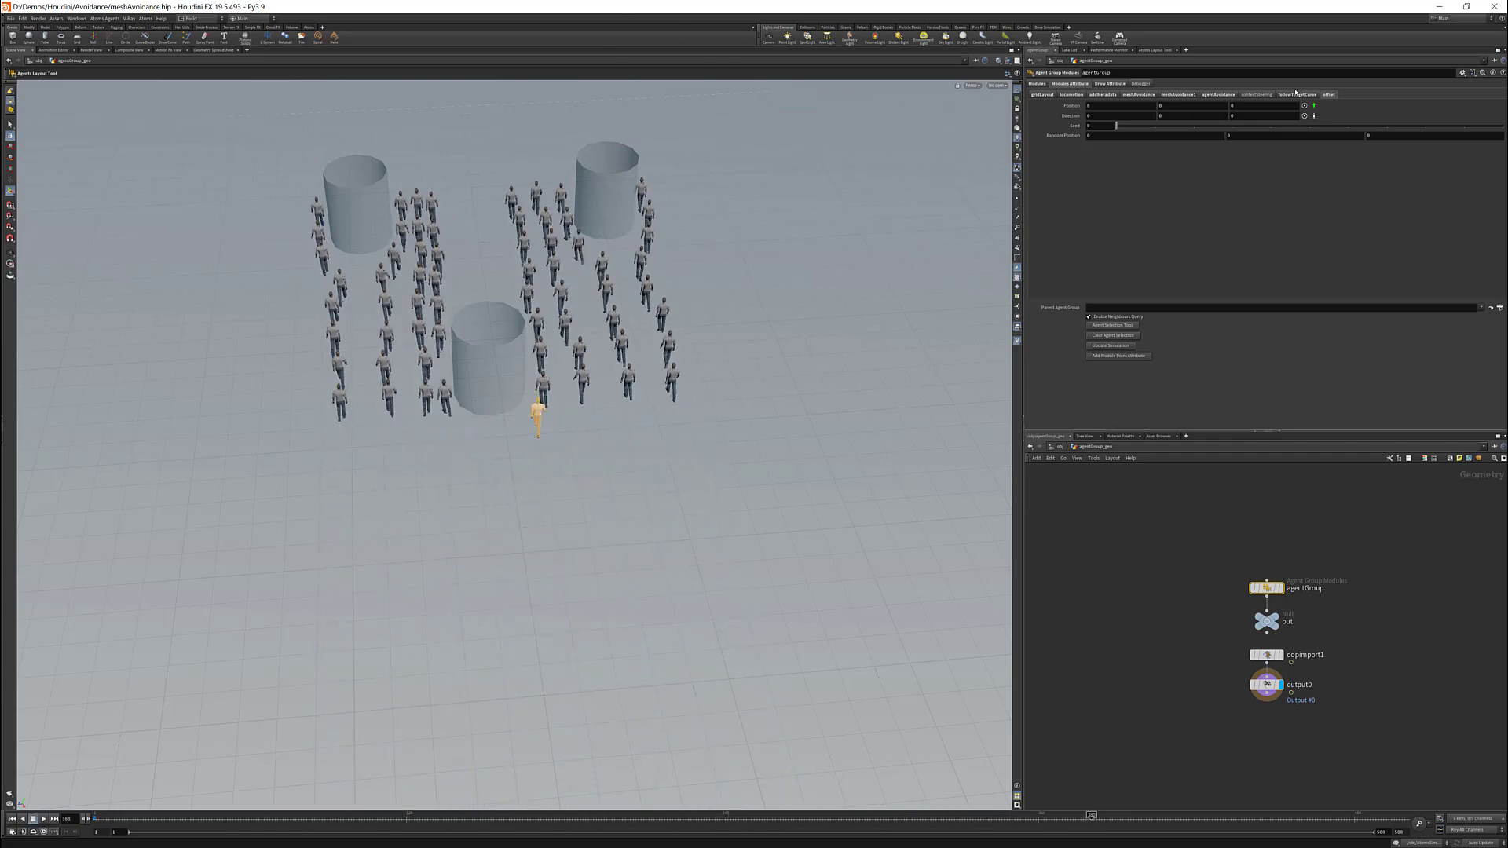
Step: Review the contextSteering module's locomotion settings and open its Max Turn Angle for editing
click(1256, 95)
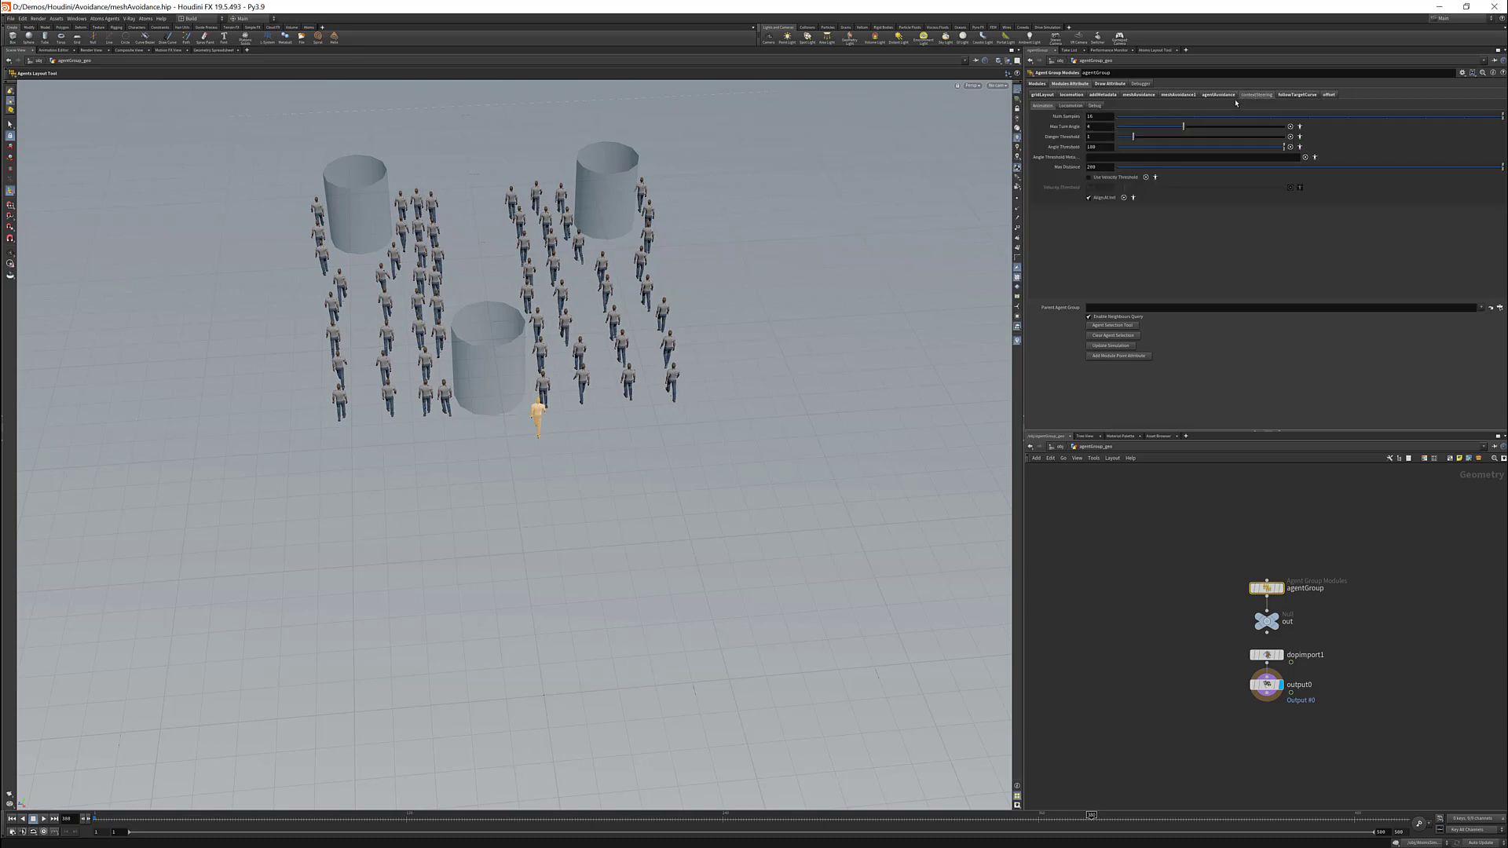
click(1081, 106)
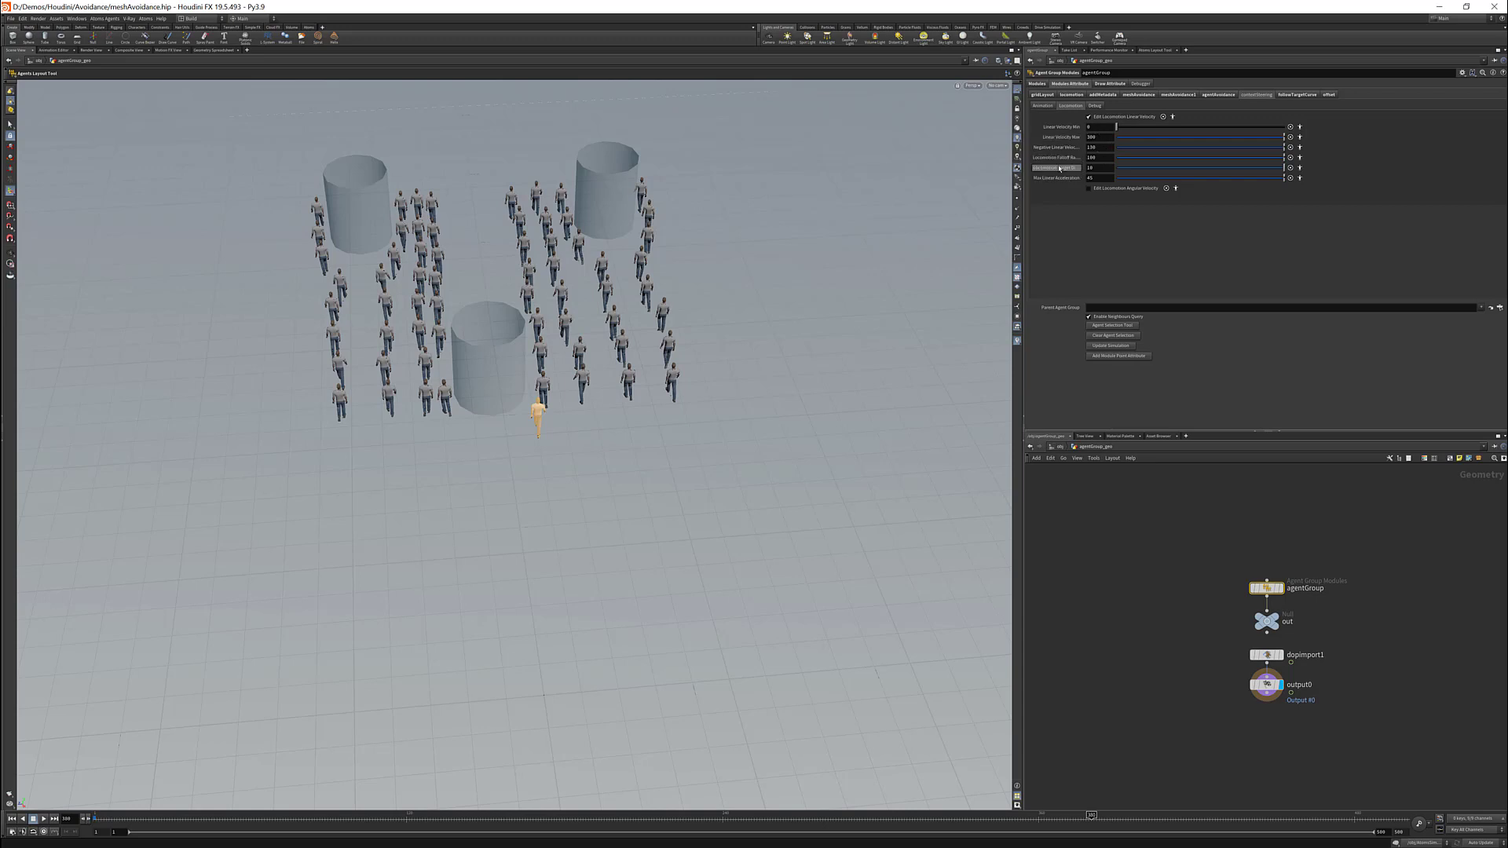
click(1050, 107)
click(1091, 126)
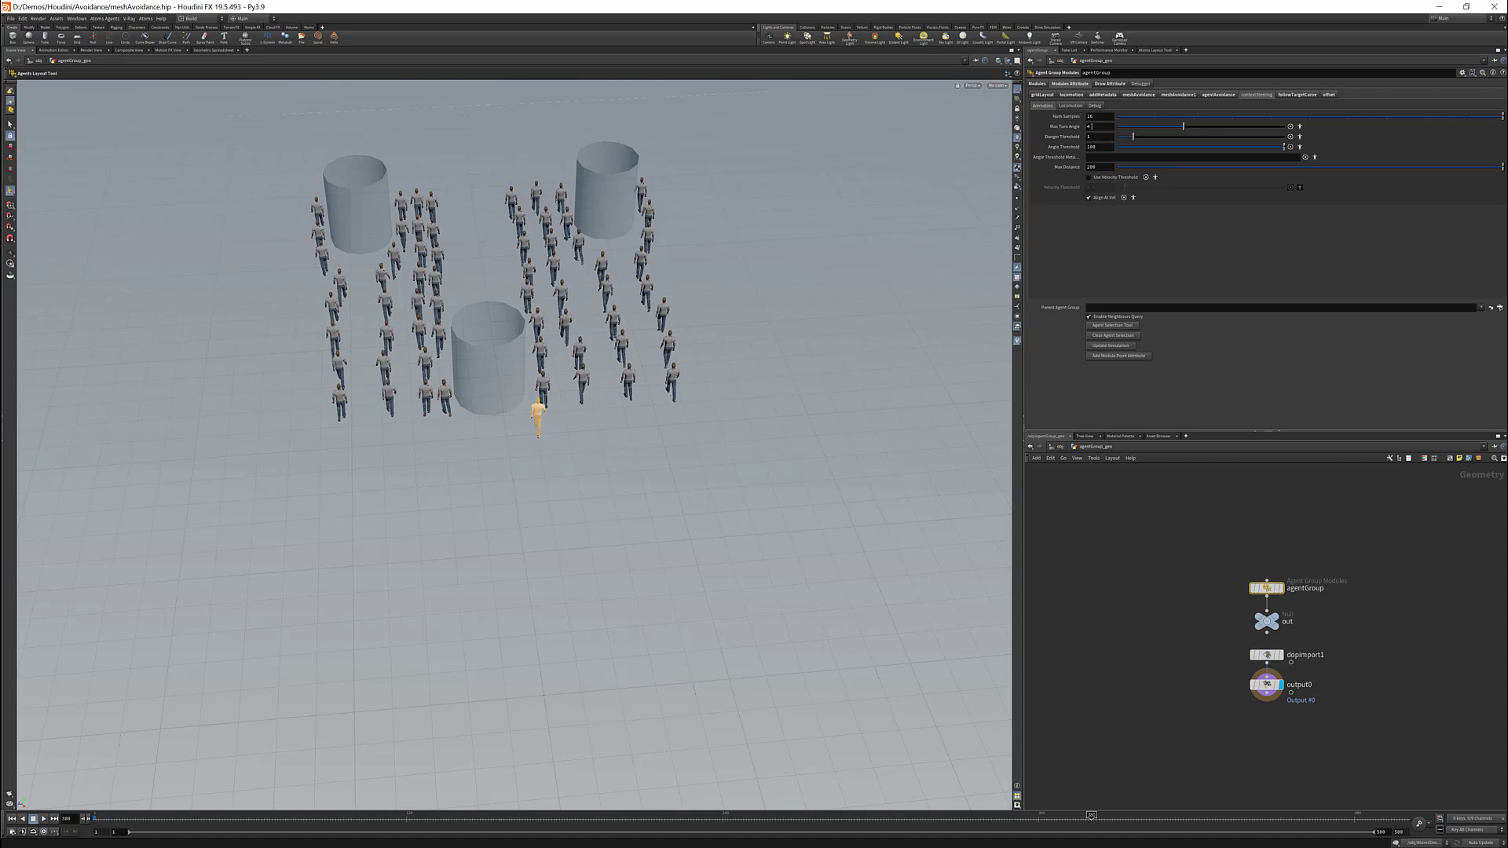
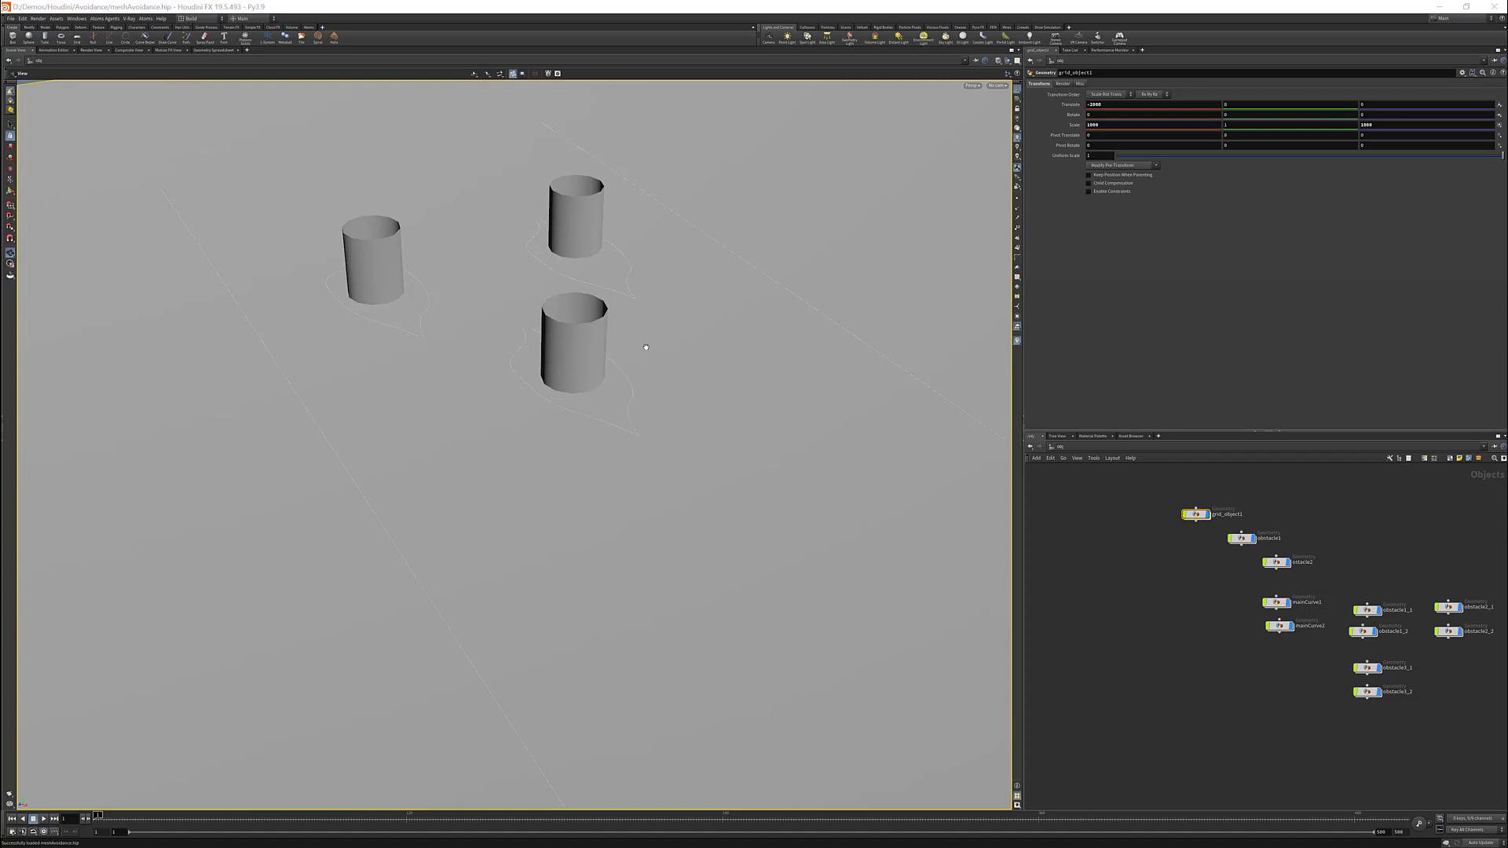
Step: Hide the ground grid to examine the cylinders and surrounding curves from several angles, and show the grid again
mouse_move(629, 391)
mouse_down()
mouse_move(655, 384)
mouse_move(637, 370)
mouse_up()
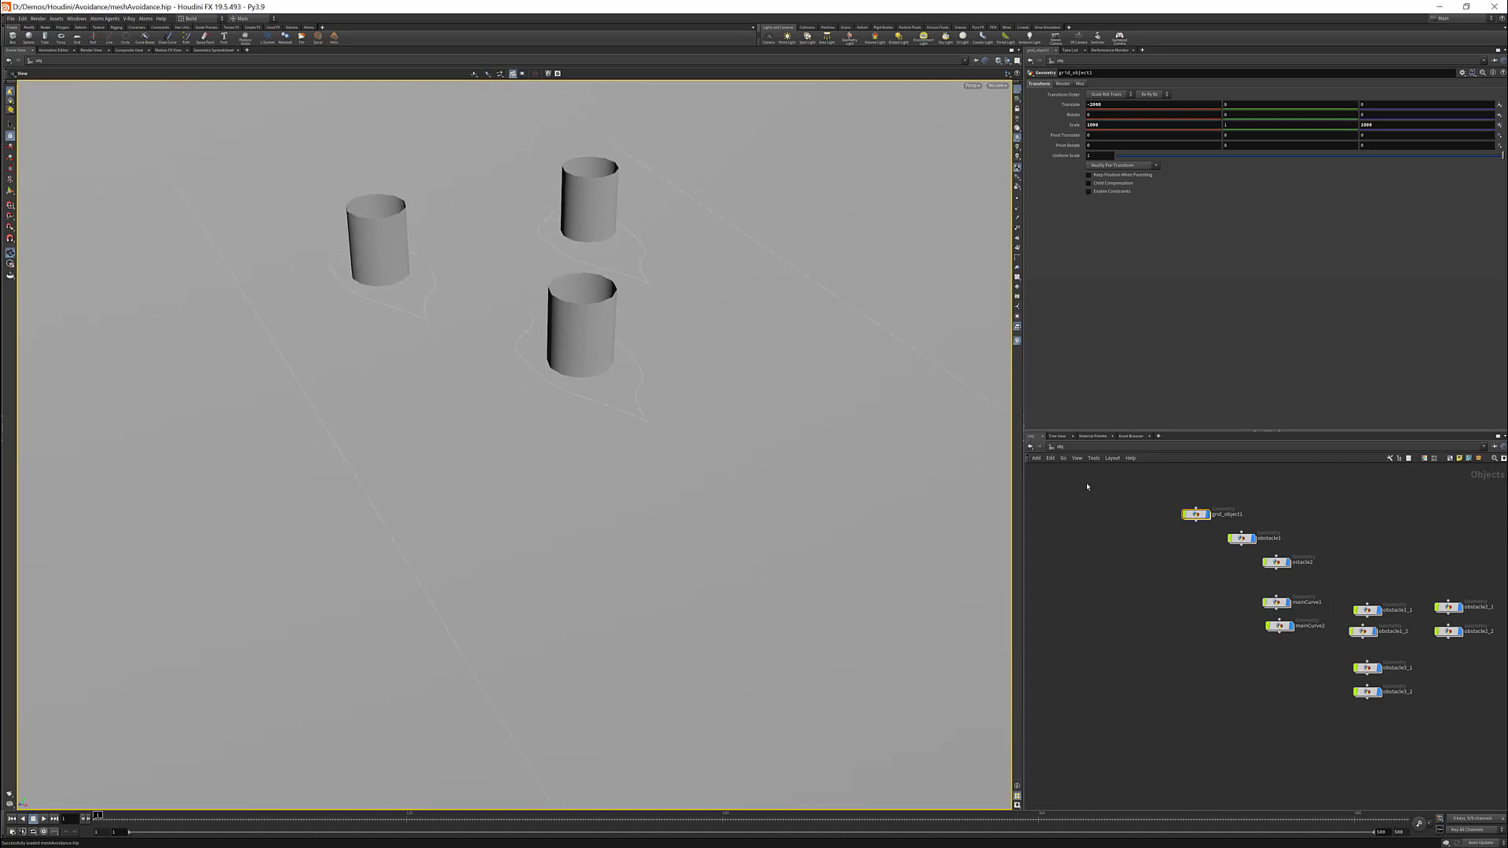
click(1207, 516)
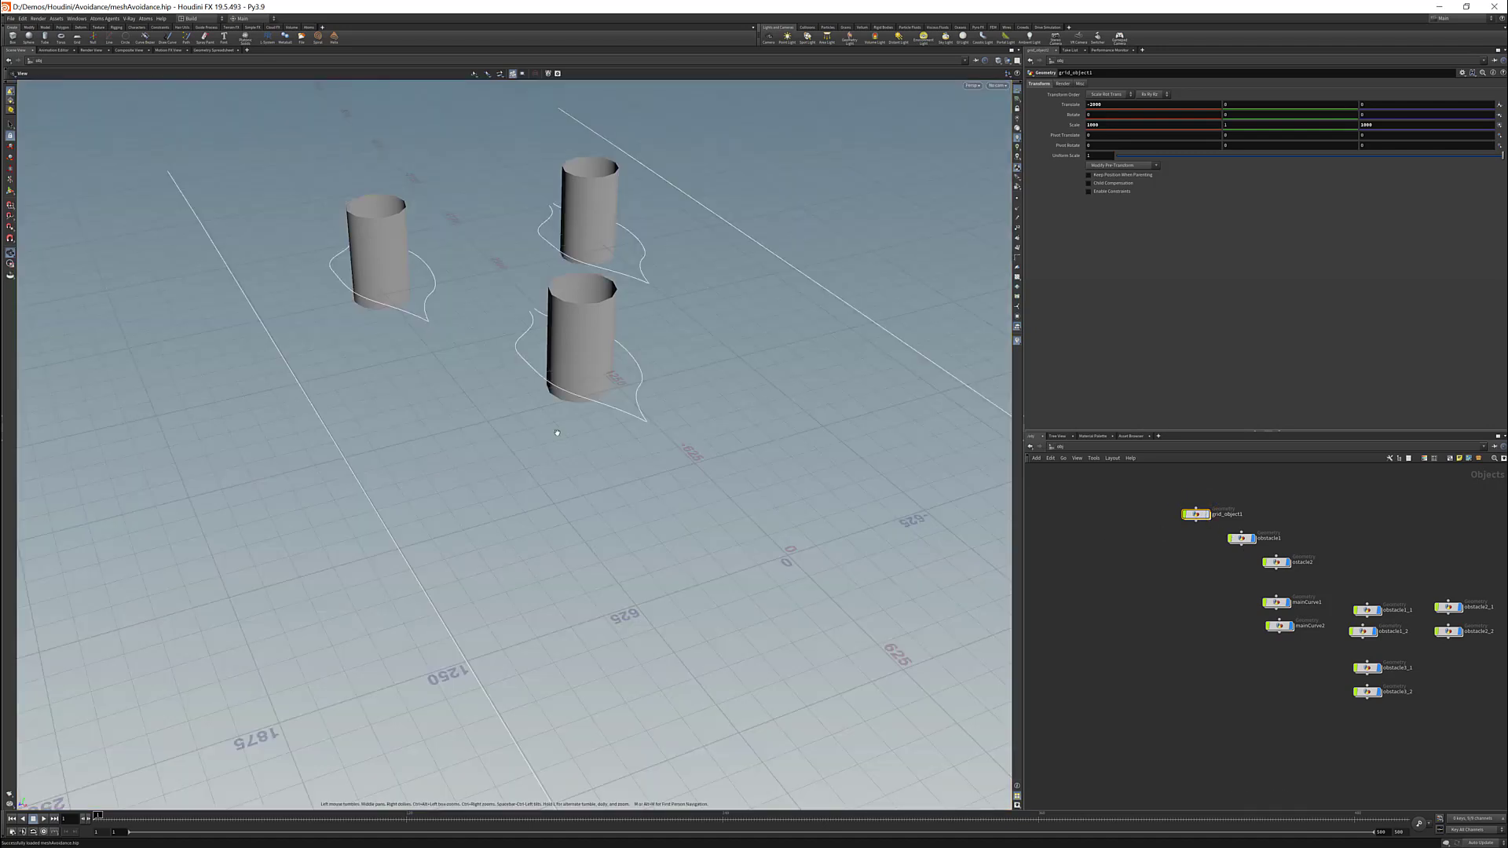
scroll(567, 415, up, 2)
drag(497, 349, 377, 352)
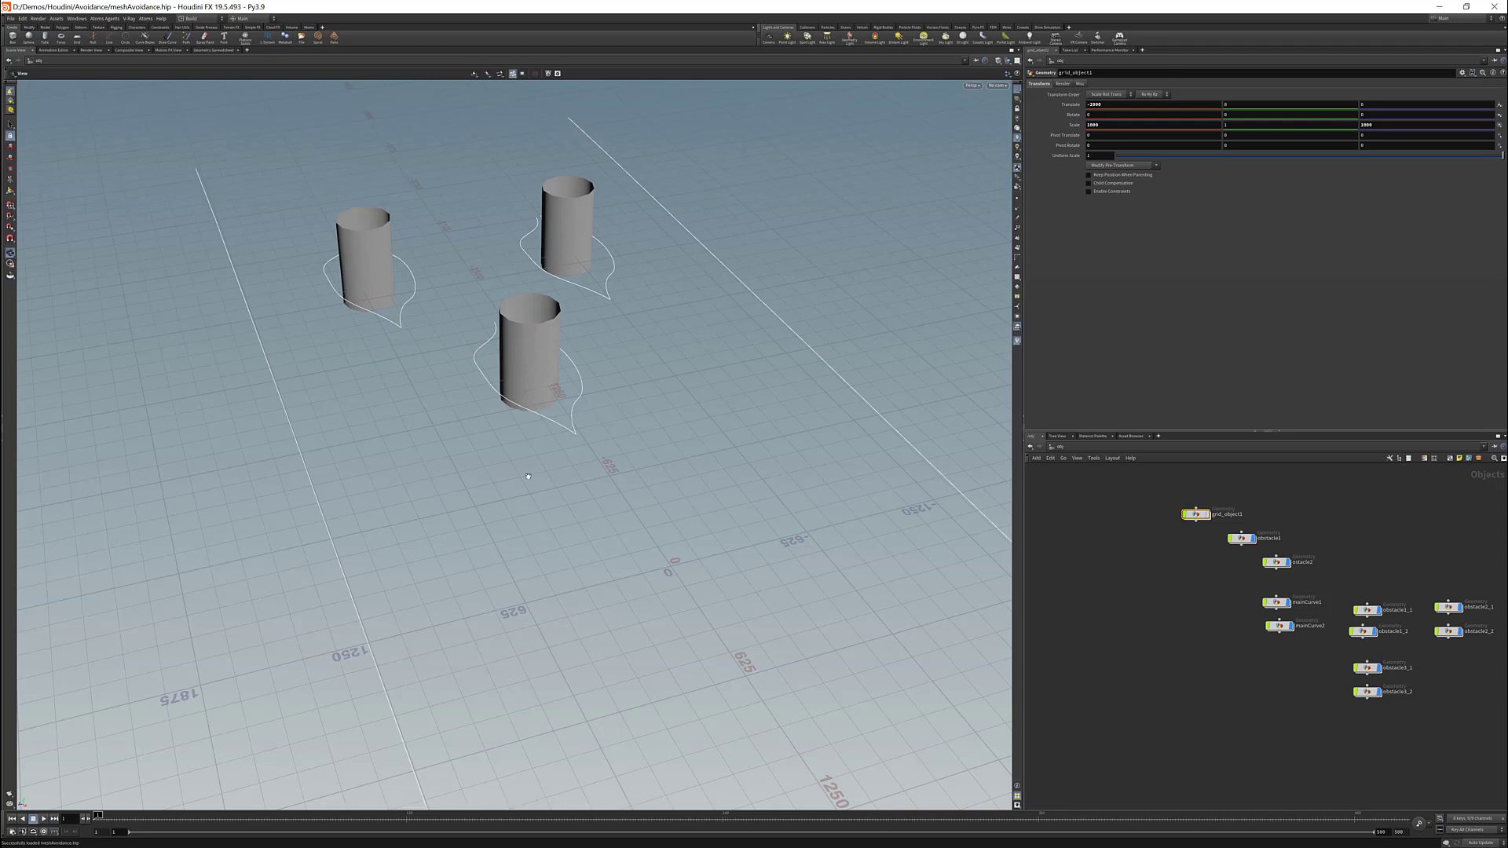
drag(441, 459, 617, 717)
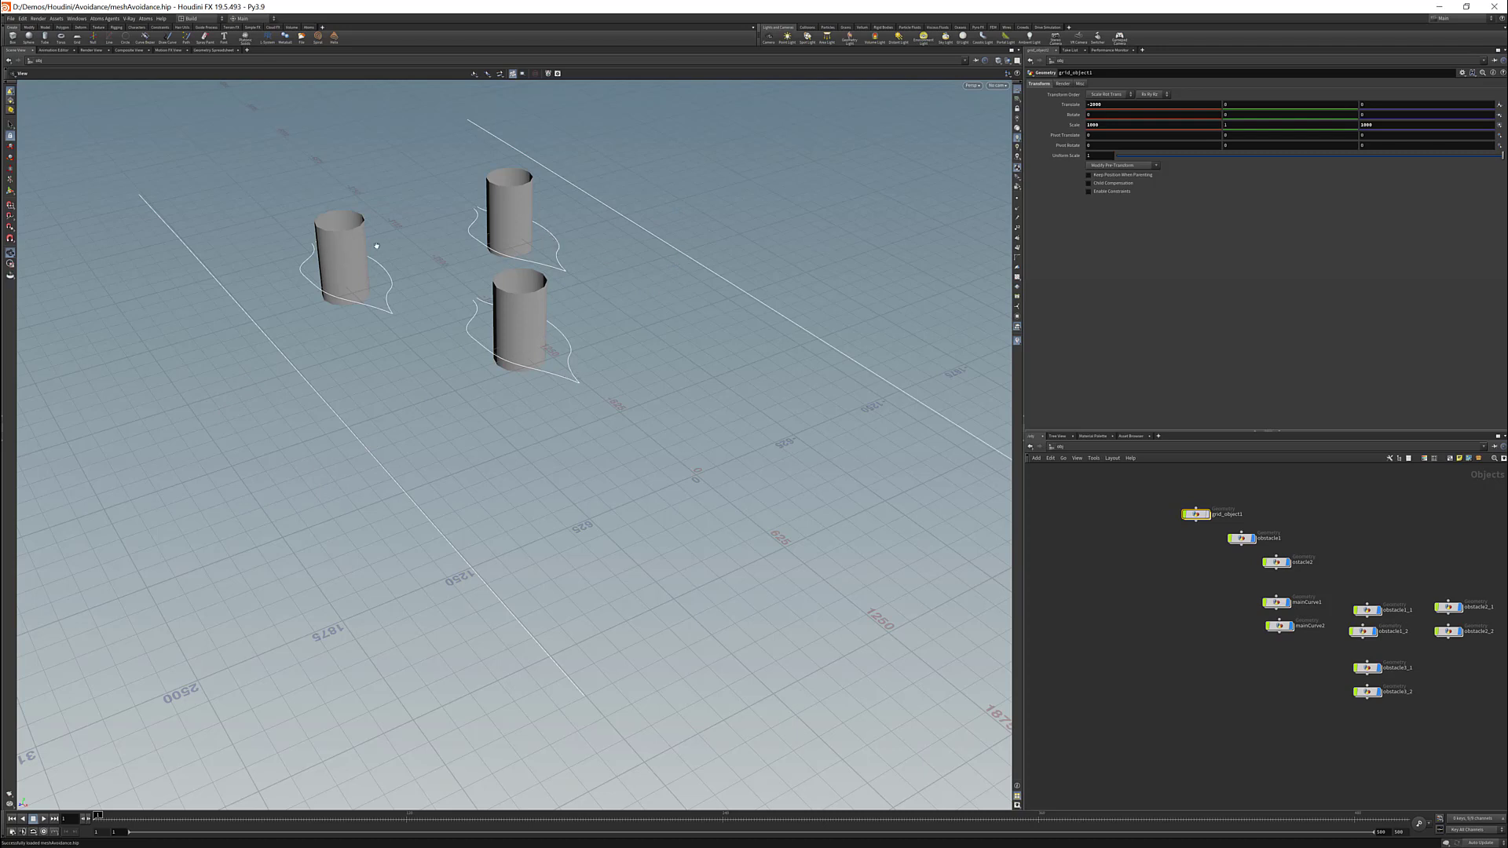
click(1207, 513)
middle_drag(554, 373, 521, 365)
drag(521, 366, 488, 356)
Step: Create a new Atoms agent group and accept initializing the Atoms scene
click(146, 18)
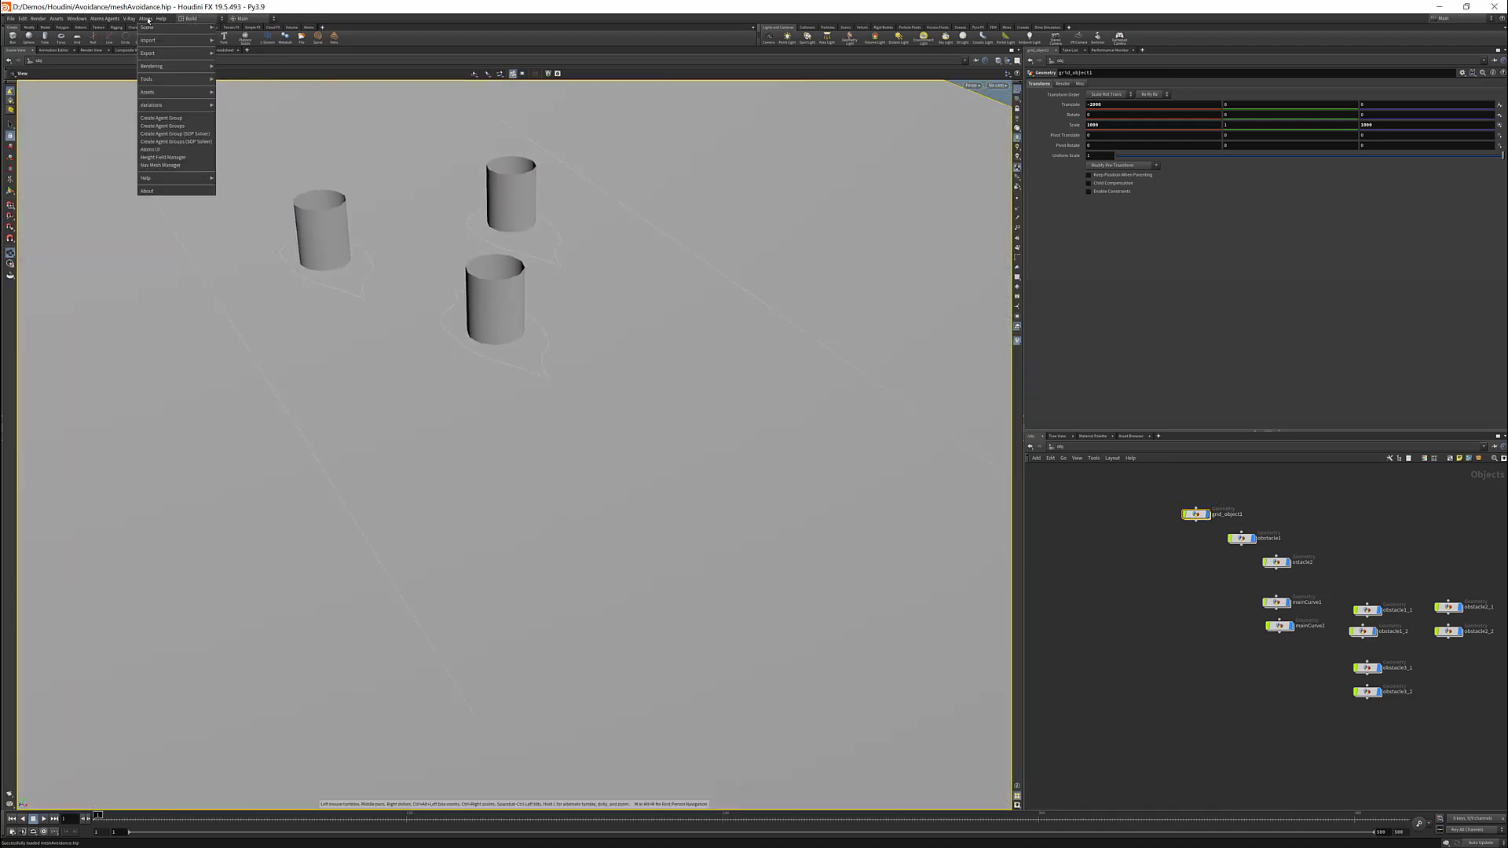
click(174, 108)
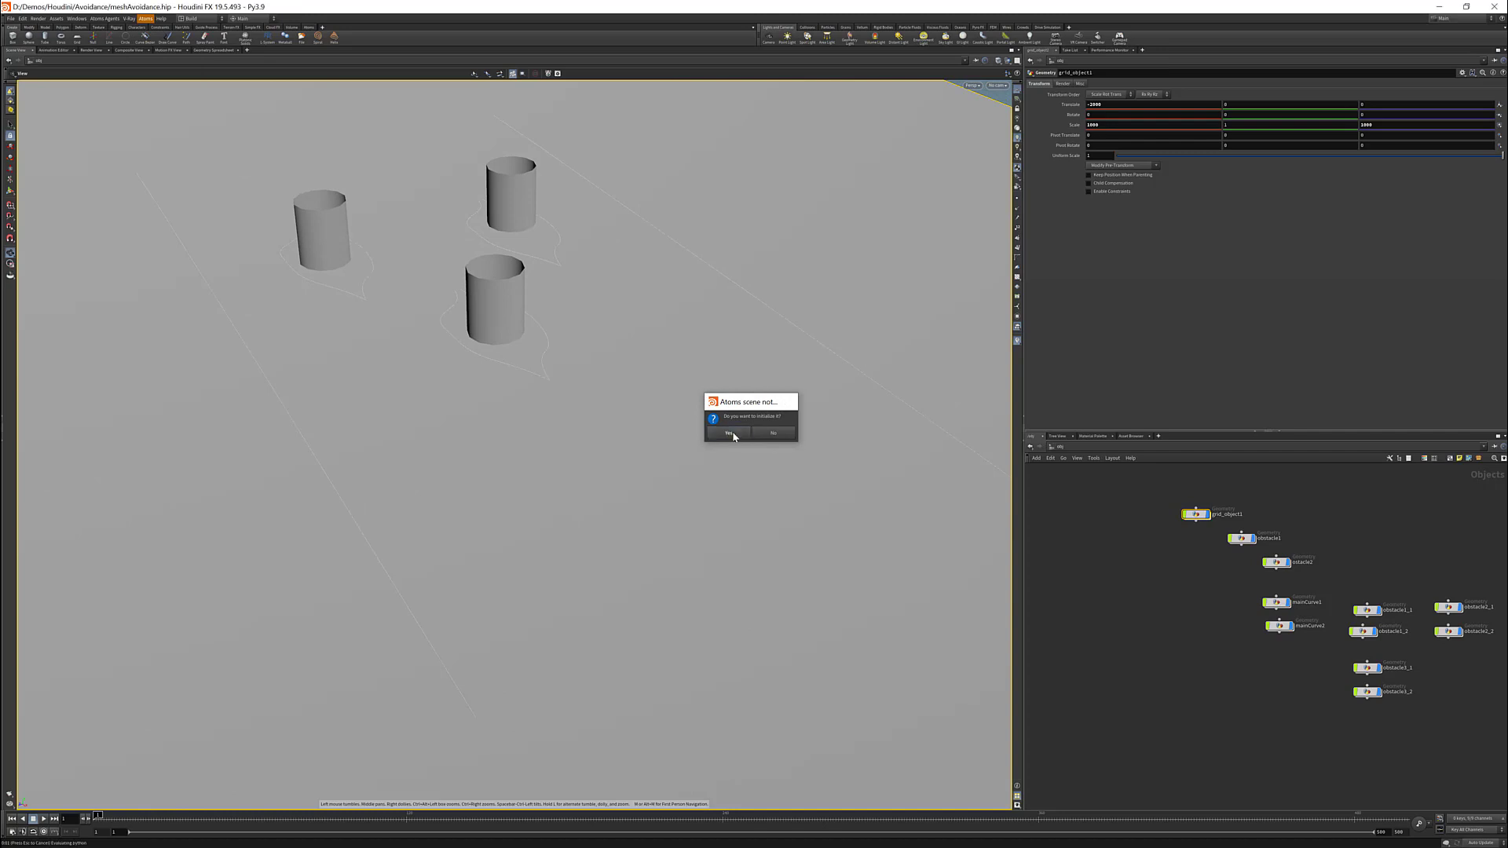
click(728, 437)
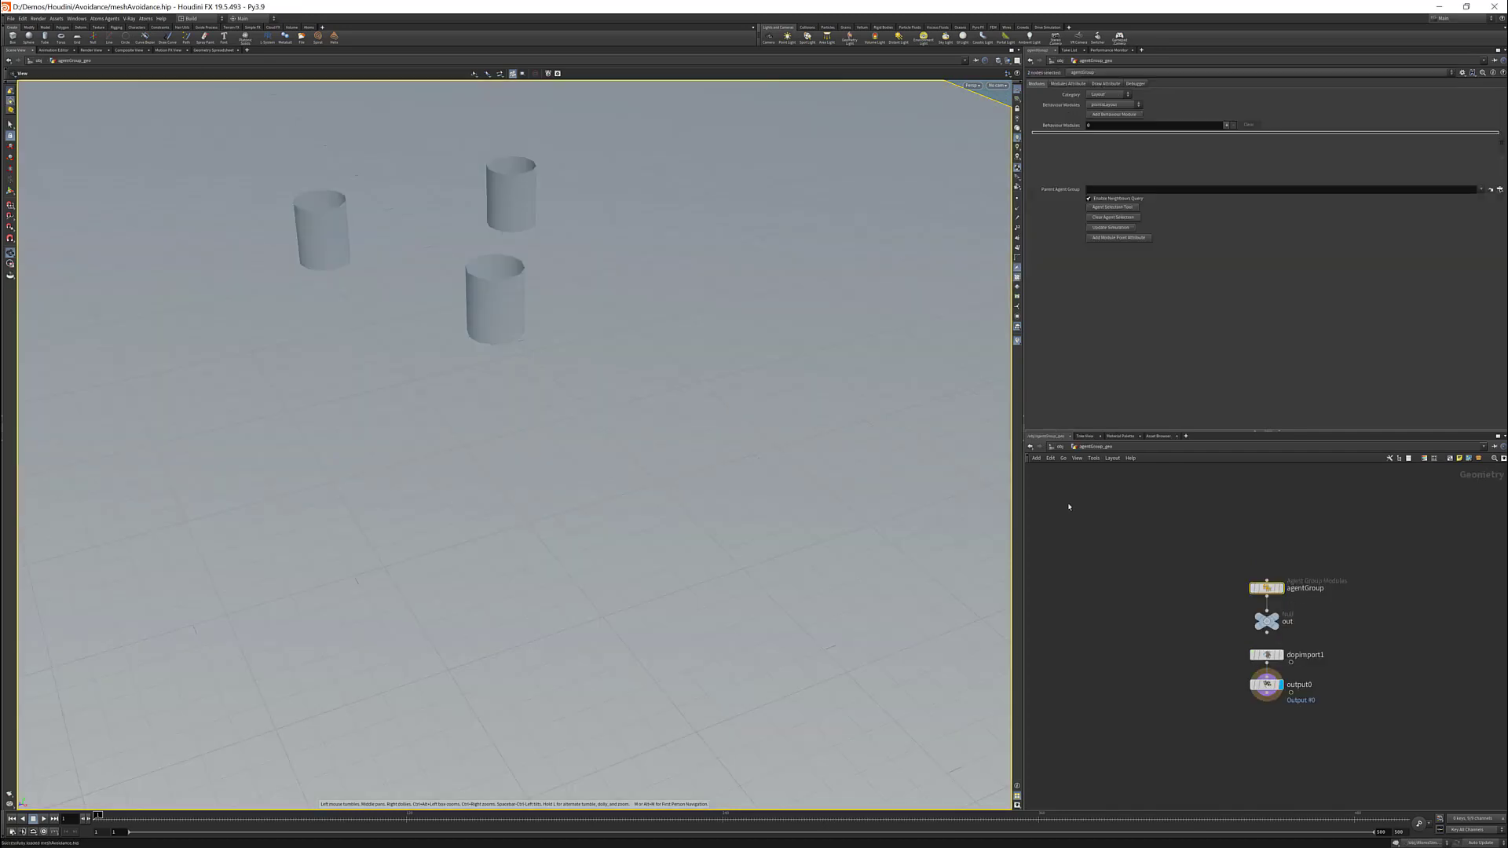
Step: Add a gridLayout behaviour module from the Layout category to the agentGroup node
click(1264, 589)
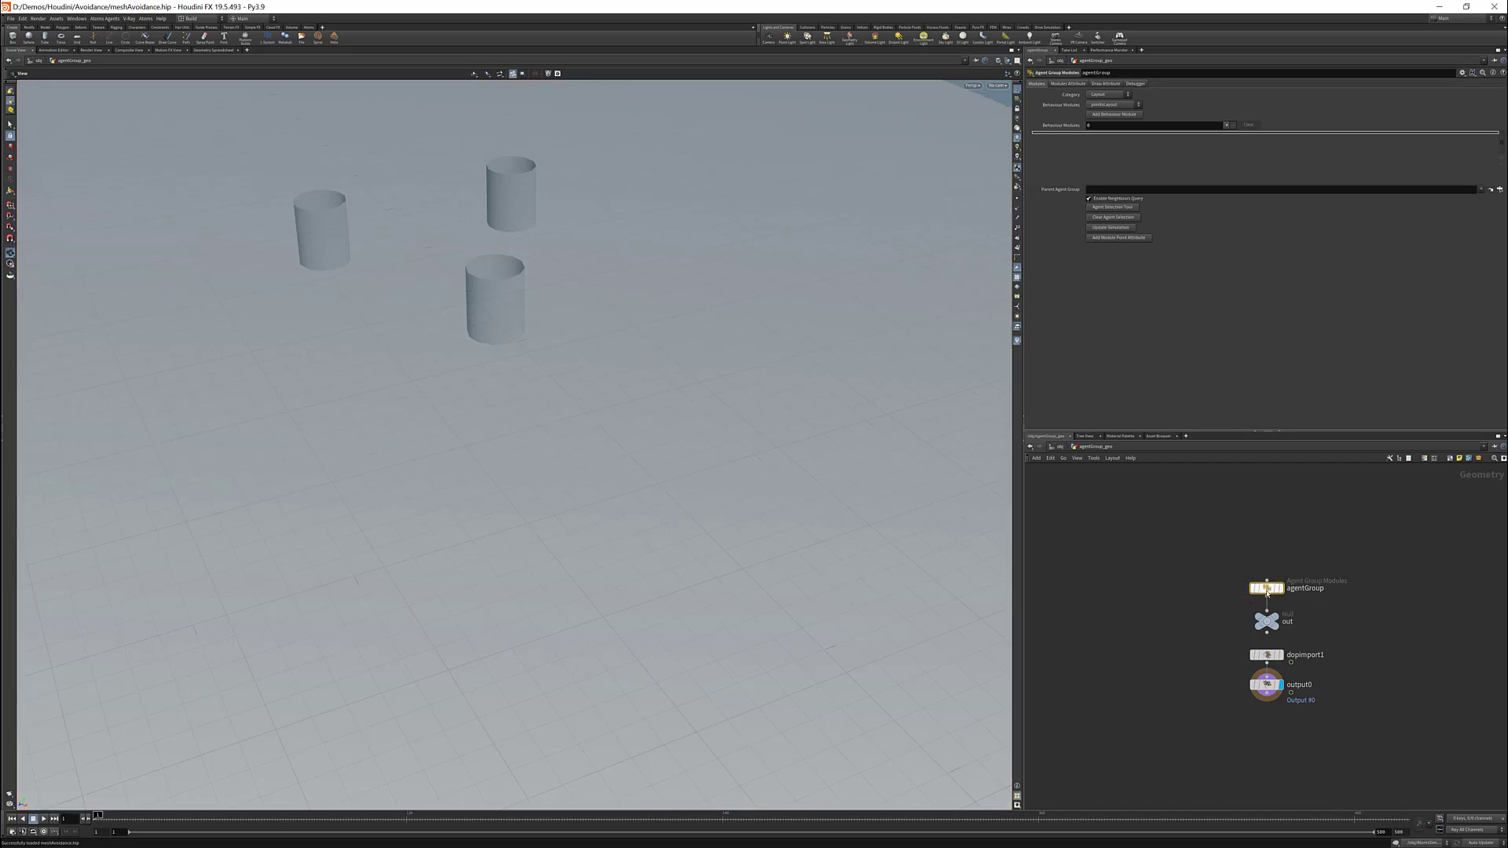
click(1113, 104)
click(1101, 152)
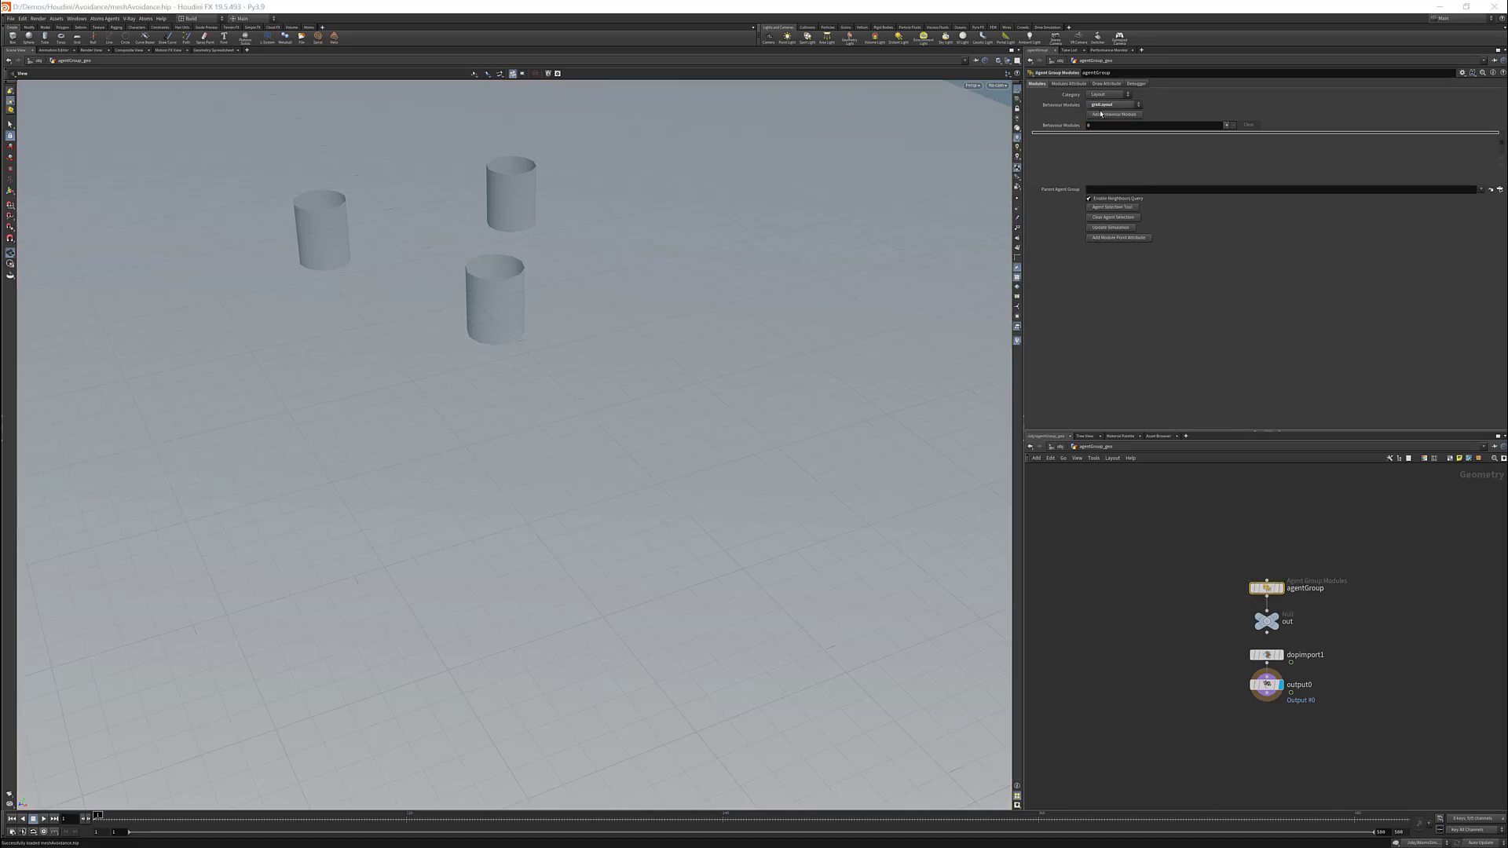
click(1101, 114)
Step: Add the stateMachine and addMetadata behaviour modules to the agent group
click(1107, 94)
click(1104, 115)
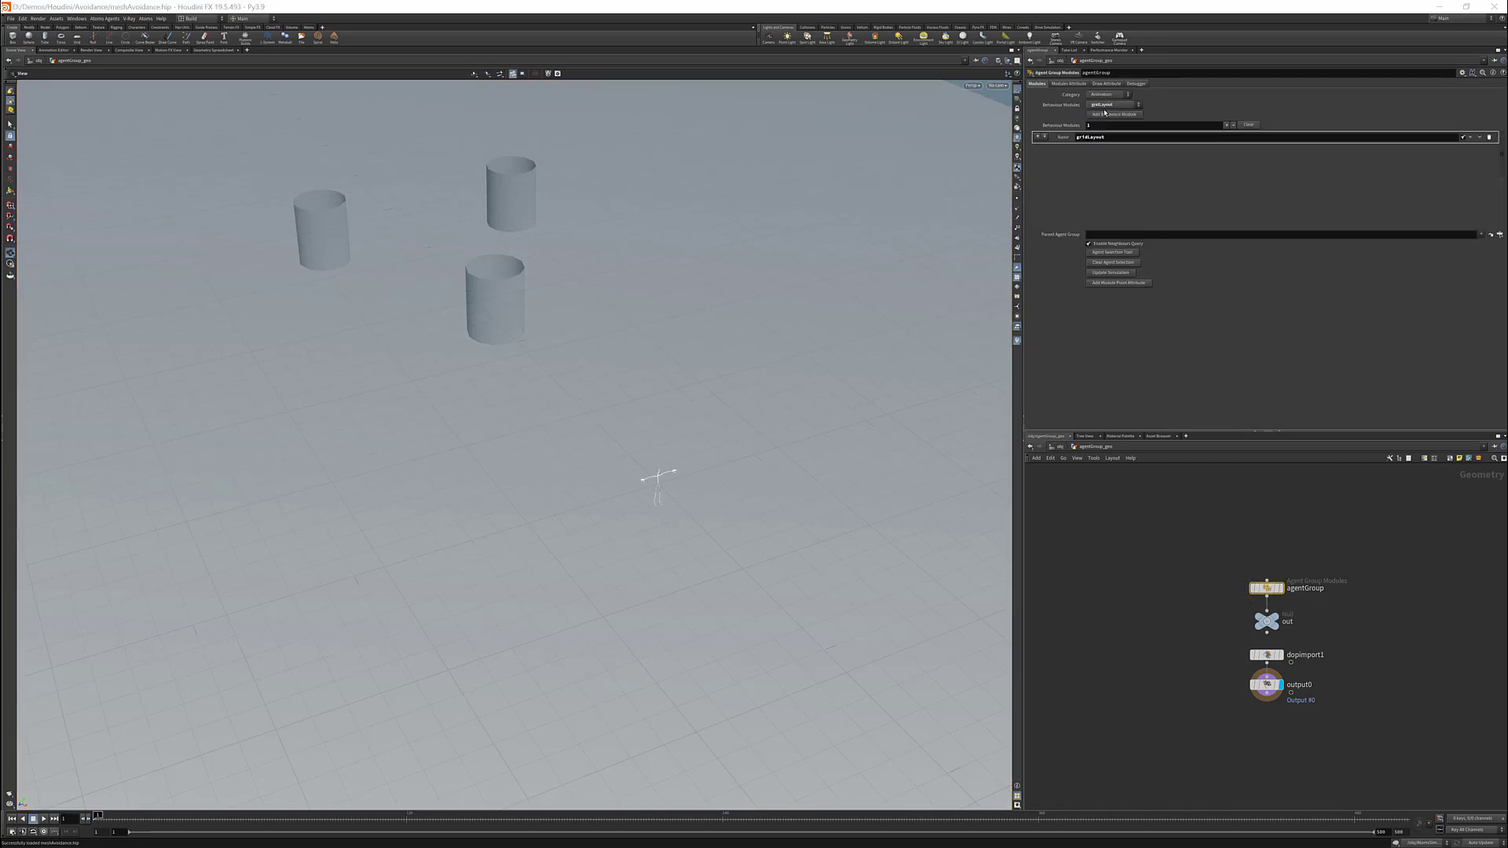
click(1108, 104)
click(1103, 136)
click(1115, 114)
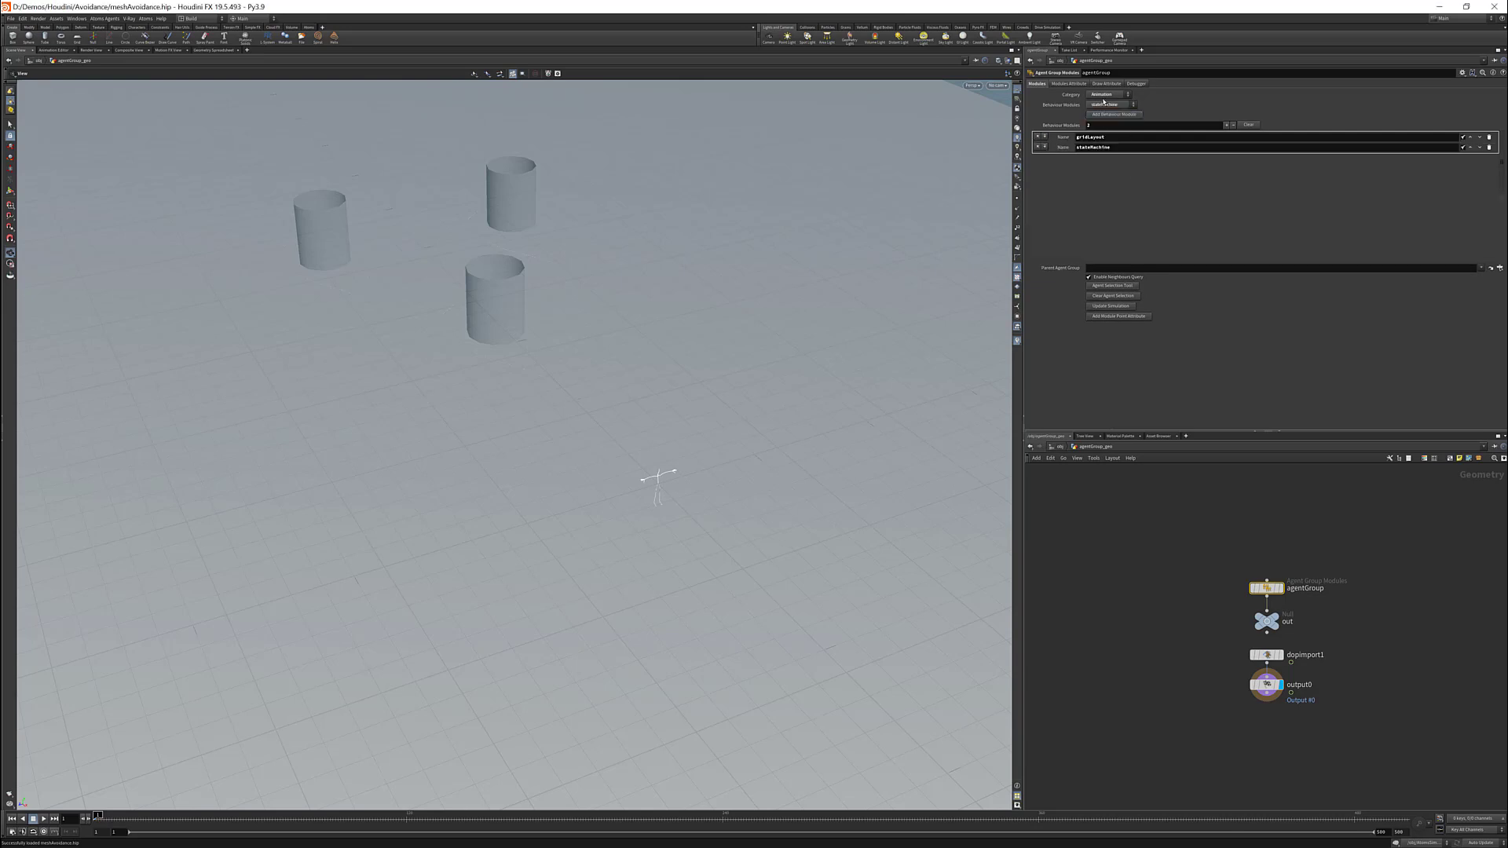
click(1106, 95)
click(1099, 157)
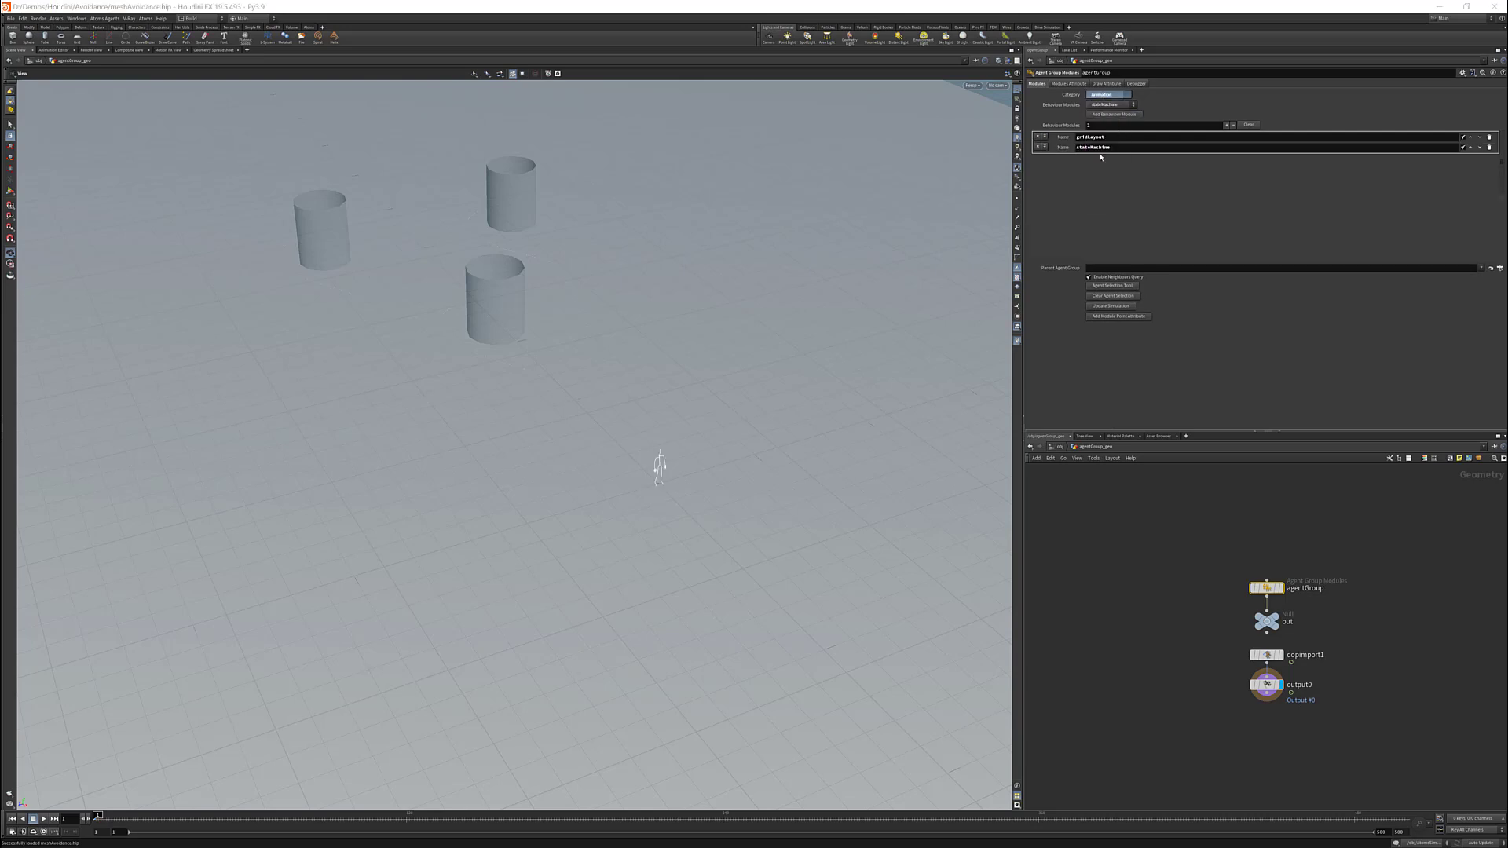
click(1112, 115)
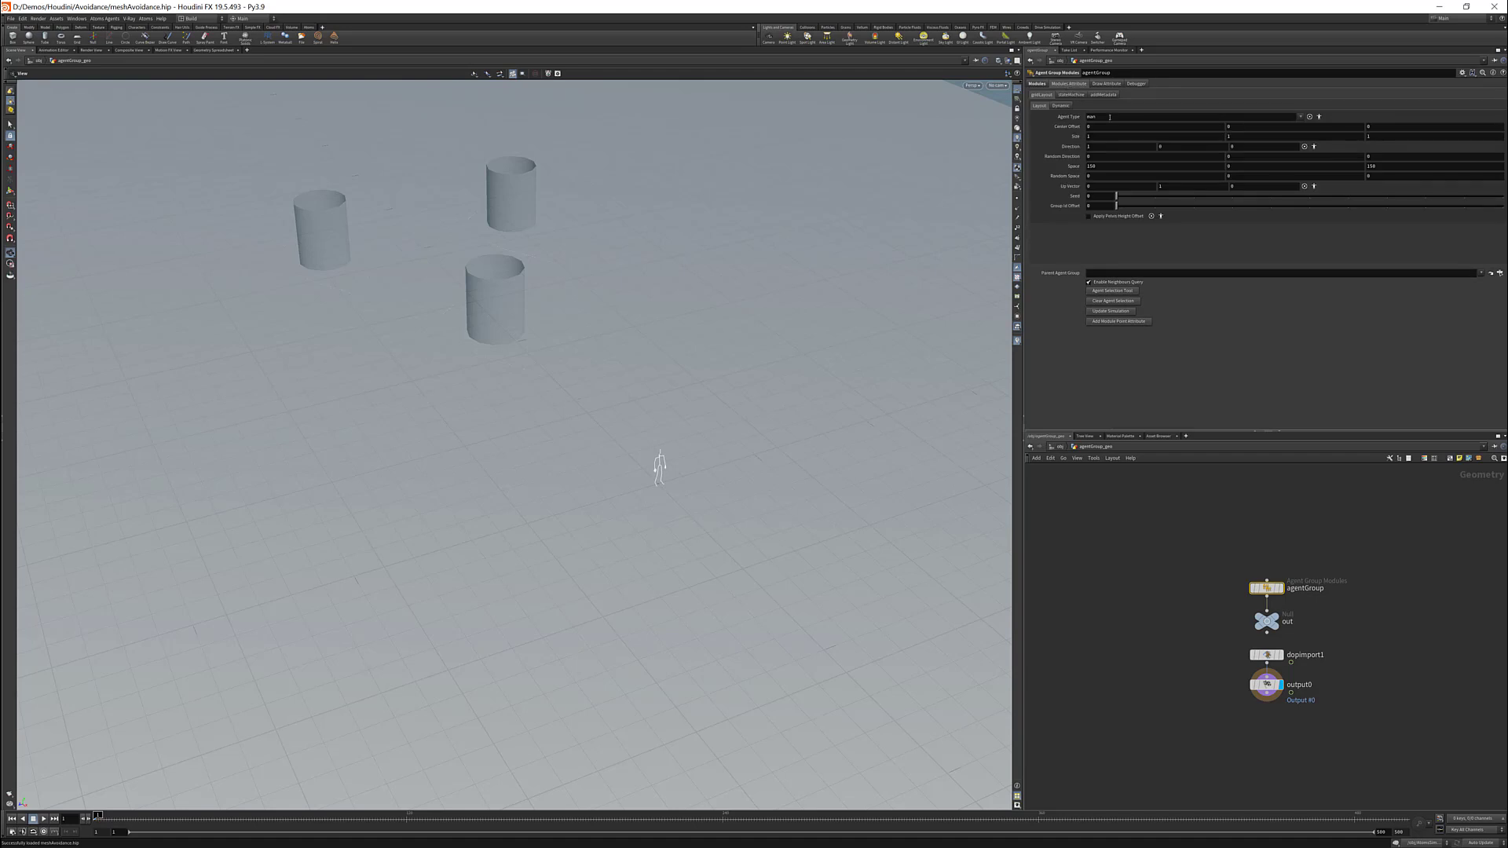
Step: Set the gridLayout module's size to 10 in X and Z, and its X direction to -1
drag(1095, 137, 1069, 138)
text(10)
key(Tab)
key(Tab)
text(10)
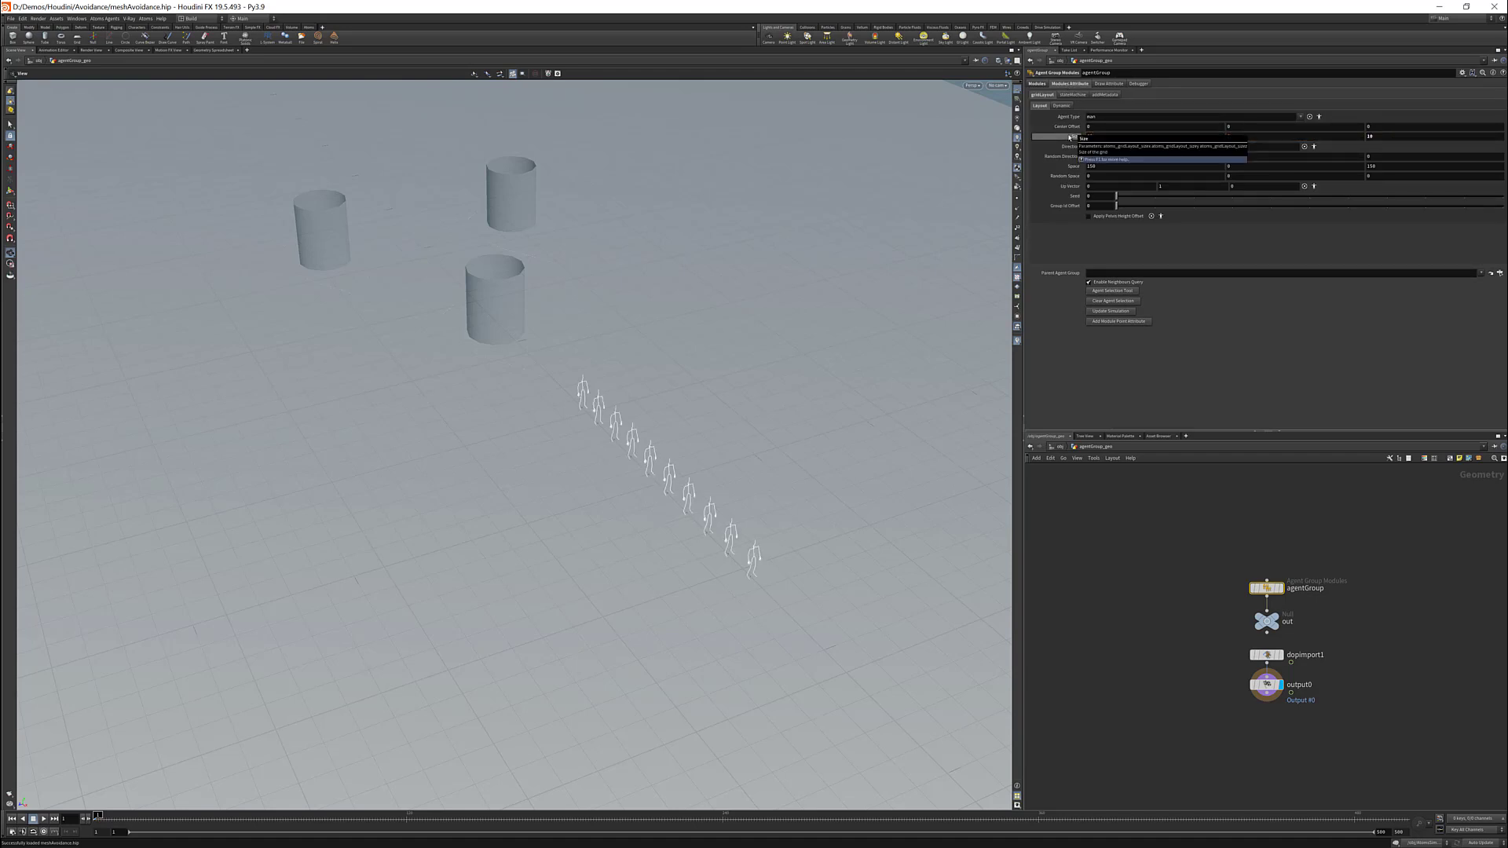
key(Tab)
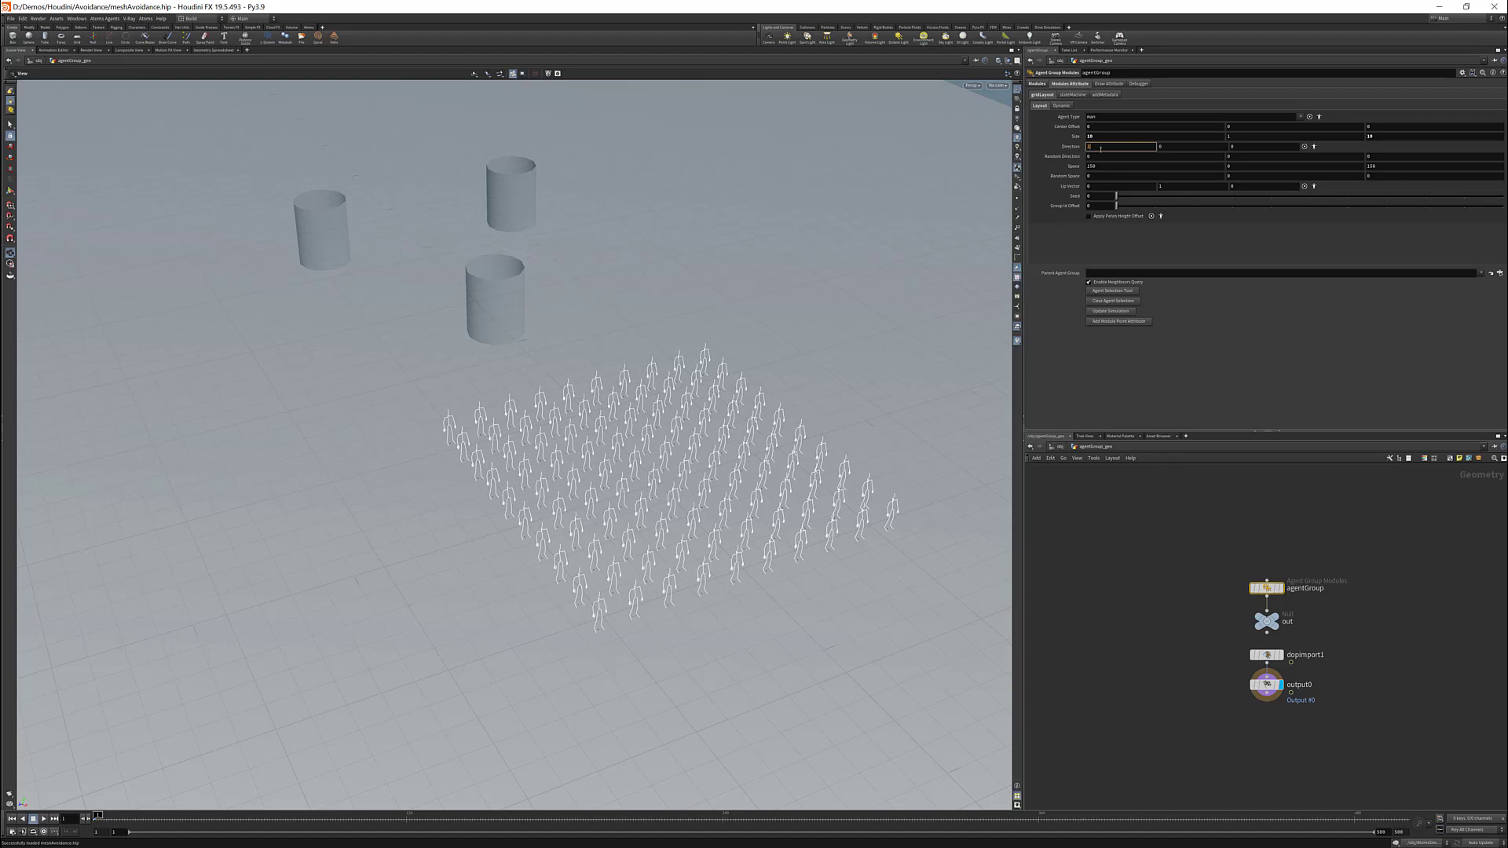
text(-1)
key(Return)
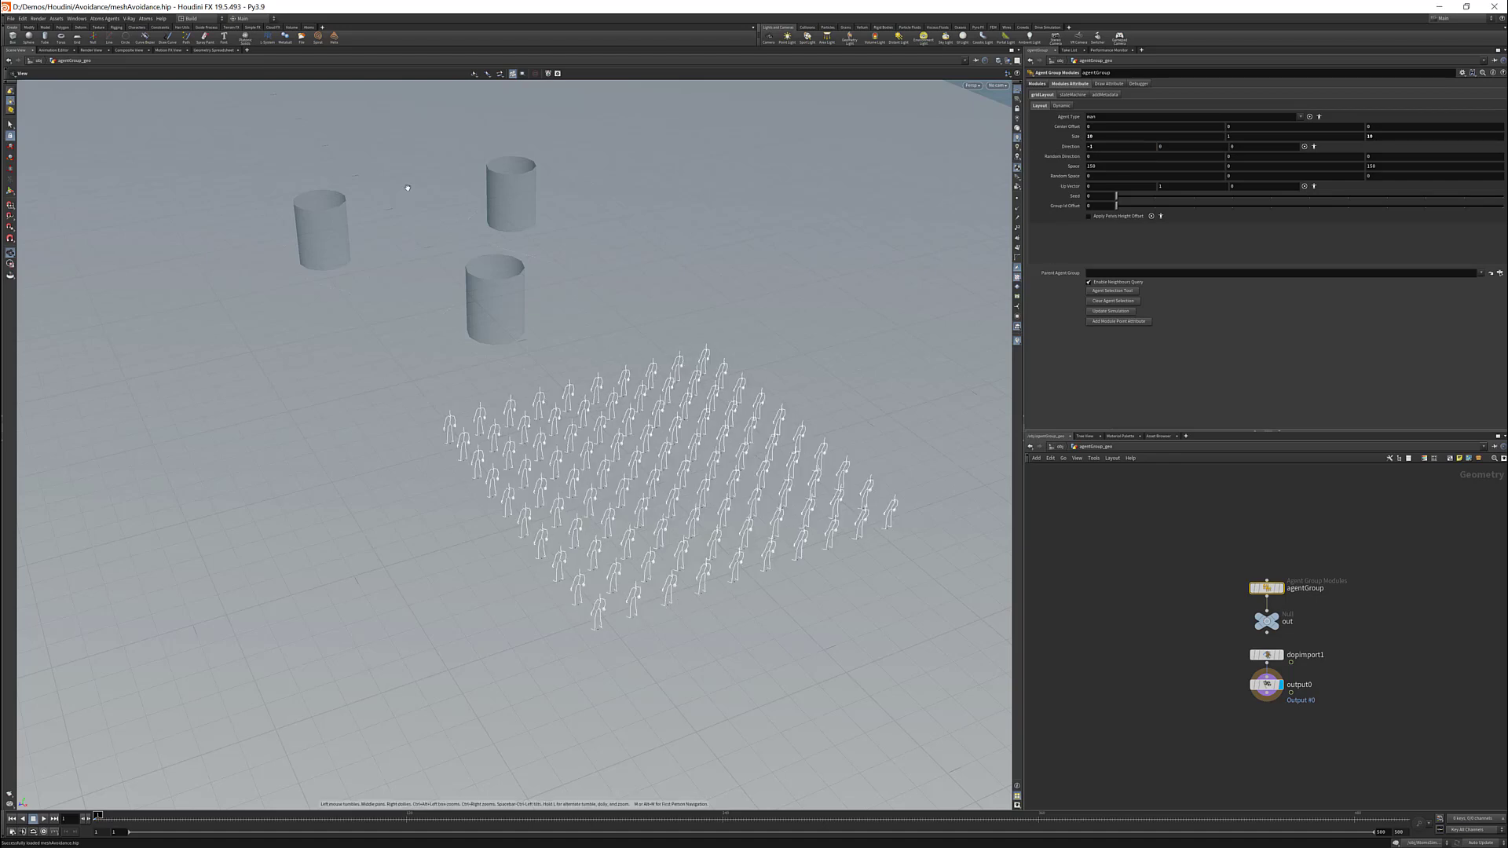
Step: Set the grid layout's agent spacing to 200 in both X and Z
click(1128, 166)
text(200)
key(Tab)
key(Tab)
text(200)
key(Tab)
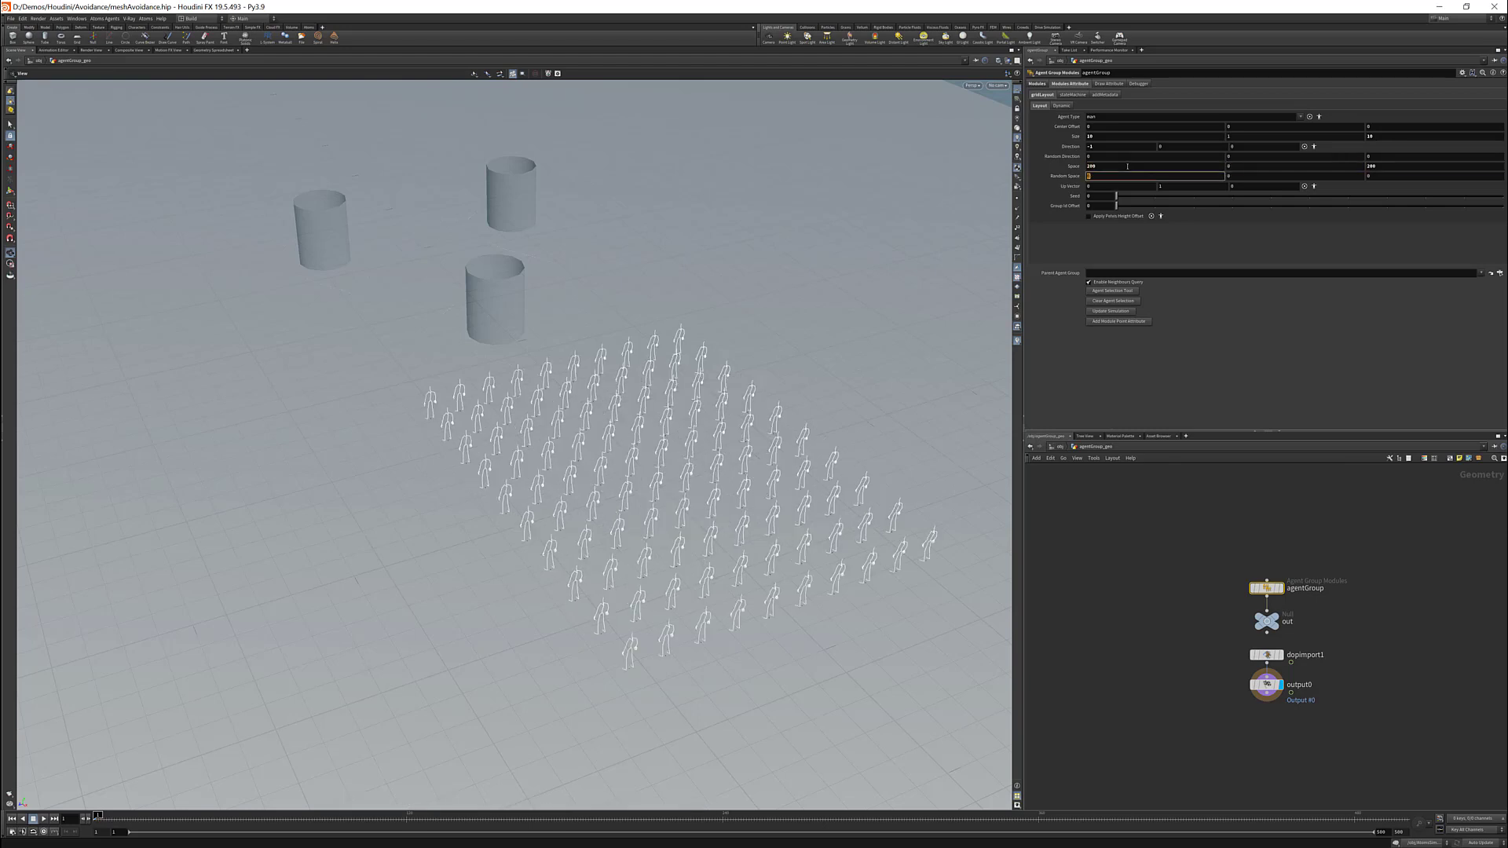
Step: Randomize the grid layout's spacing by setting Random Space to 50 in X and Z
right_drag(679, 385, 662, 371)
middle_drag(661, 371, 616, 352)
drag(616, 352, 648, 337)
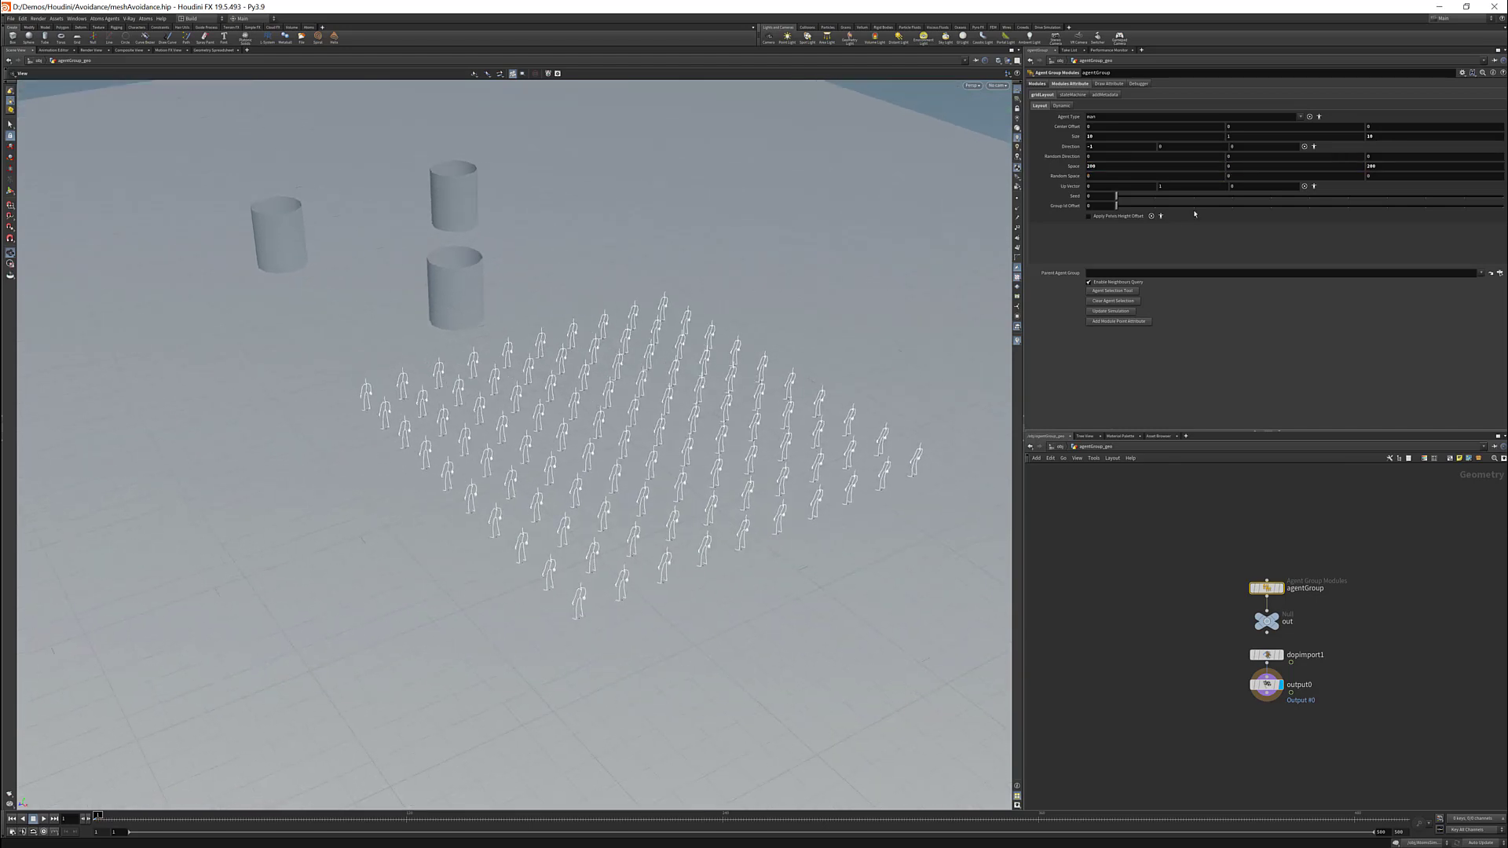
click(1127, 176)
text(50)
key(Tab)
key(Tab)
text(50)
key(Return)
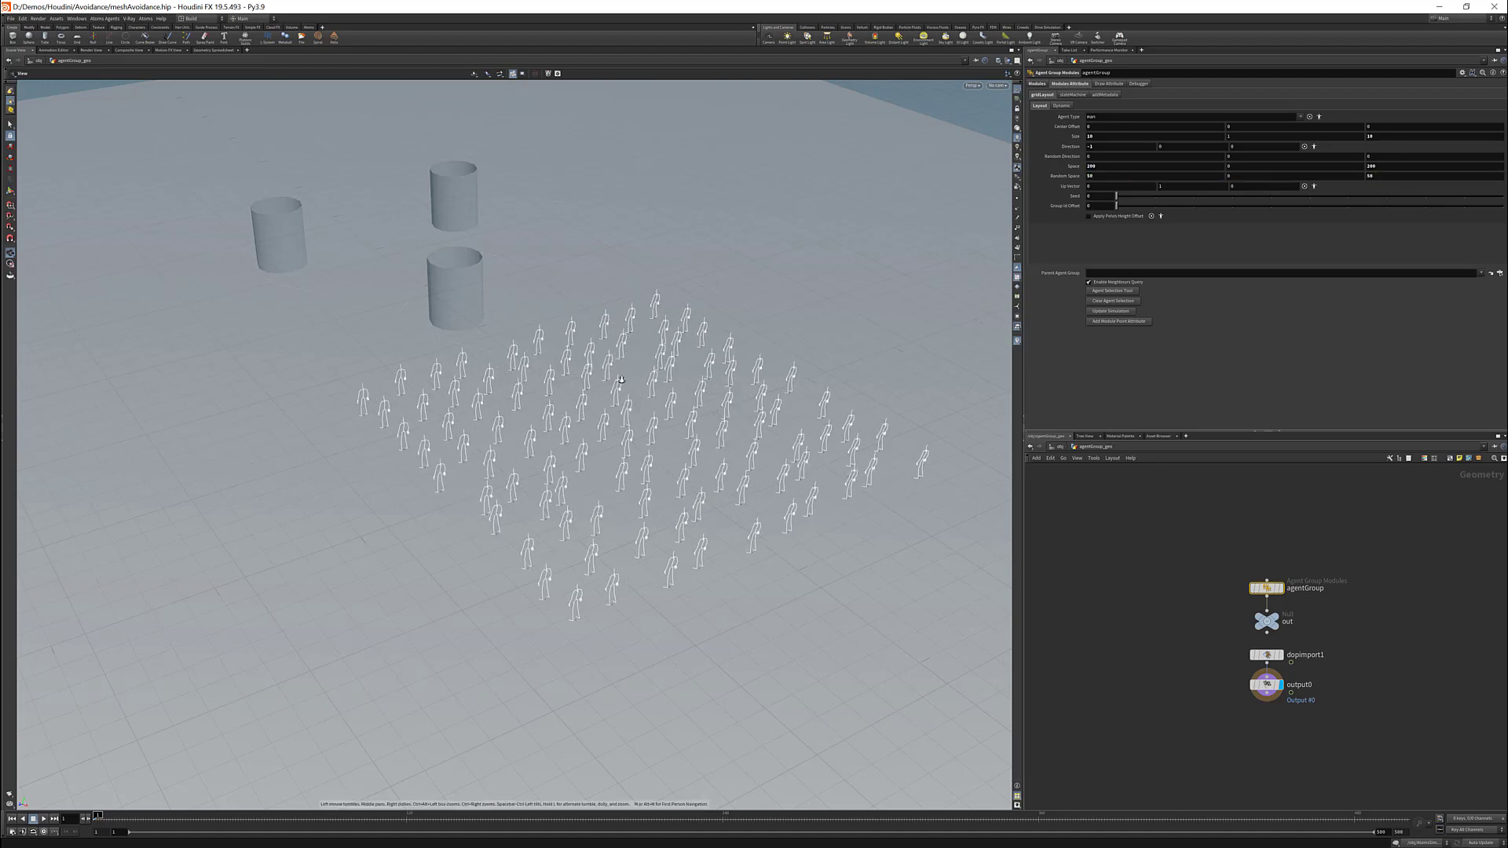
Step: Set the stateMachine module's State to 4
drag(862, 326, 977, 164)
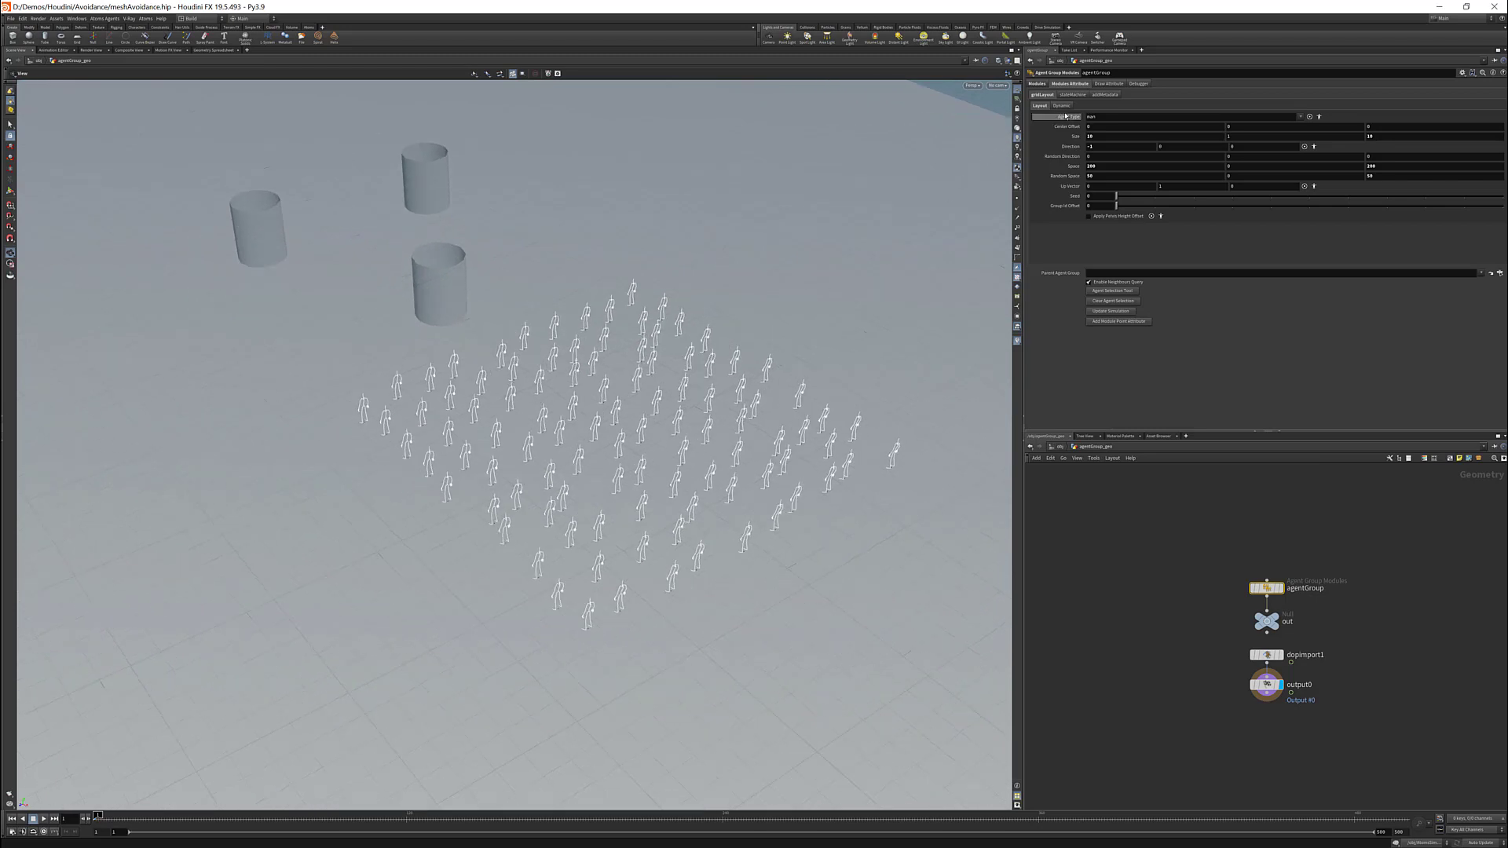
click(1073, 94)
text(4)
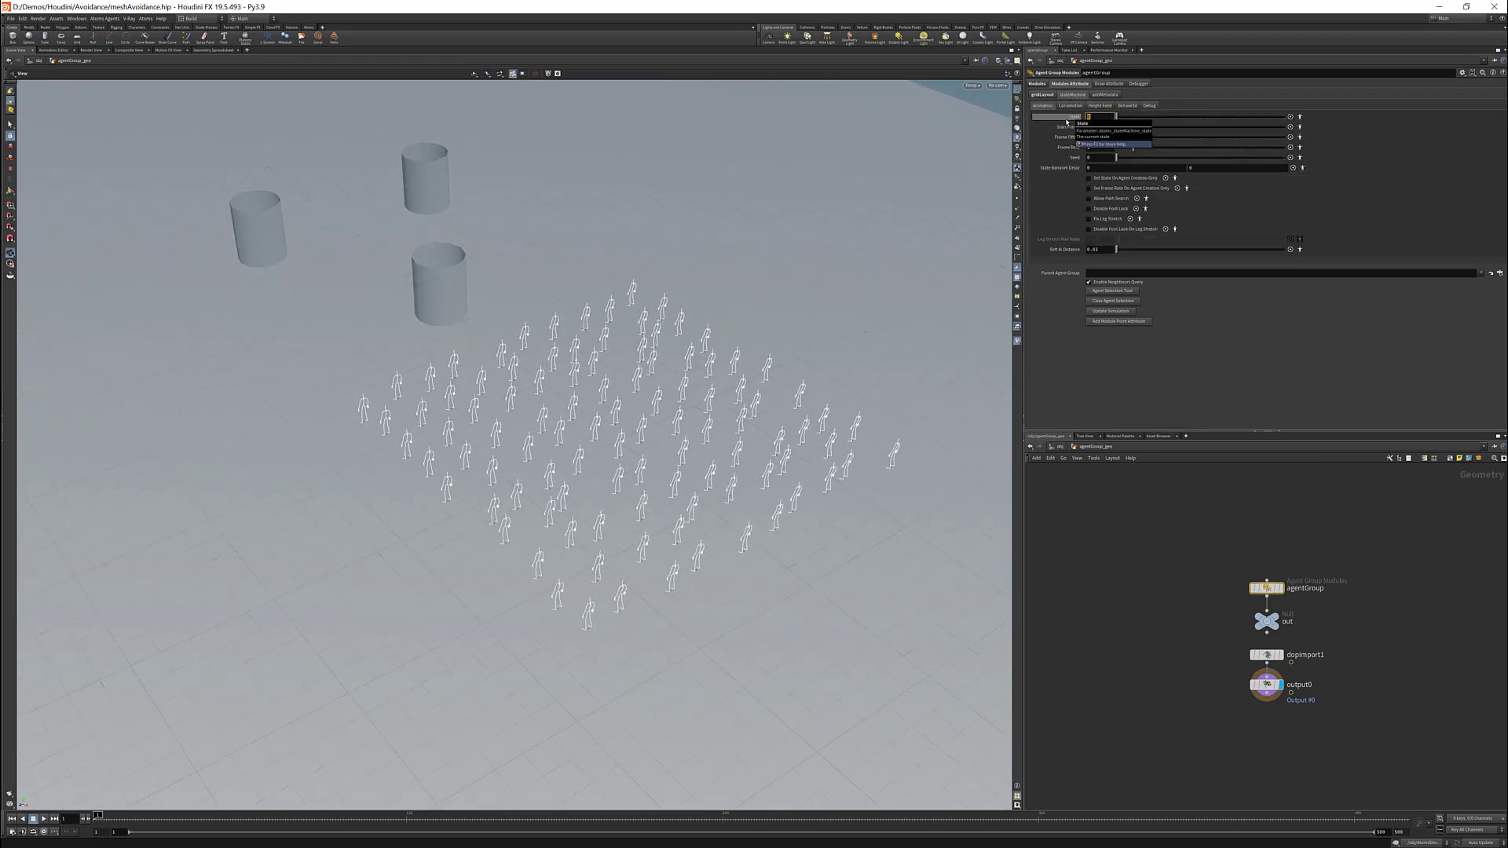
key(Tab)
Step: Examine the Locomotion state in the Atoms UI state machine graph, and close the window
click(147, 19)
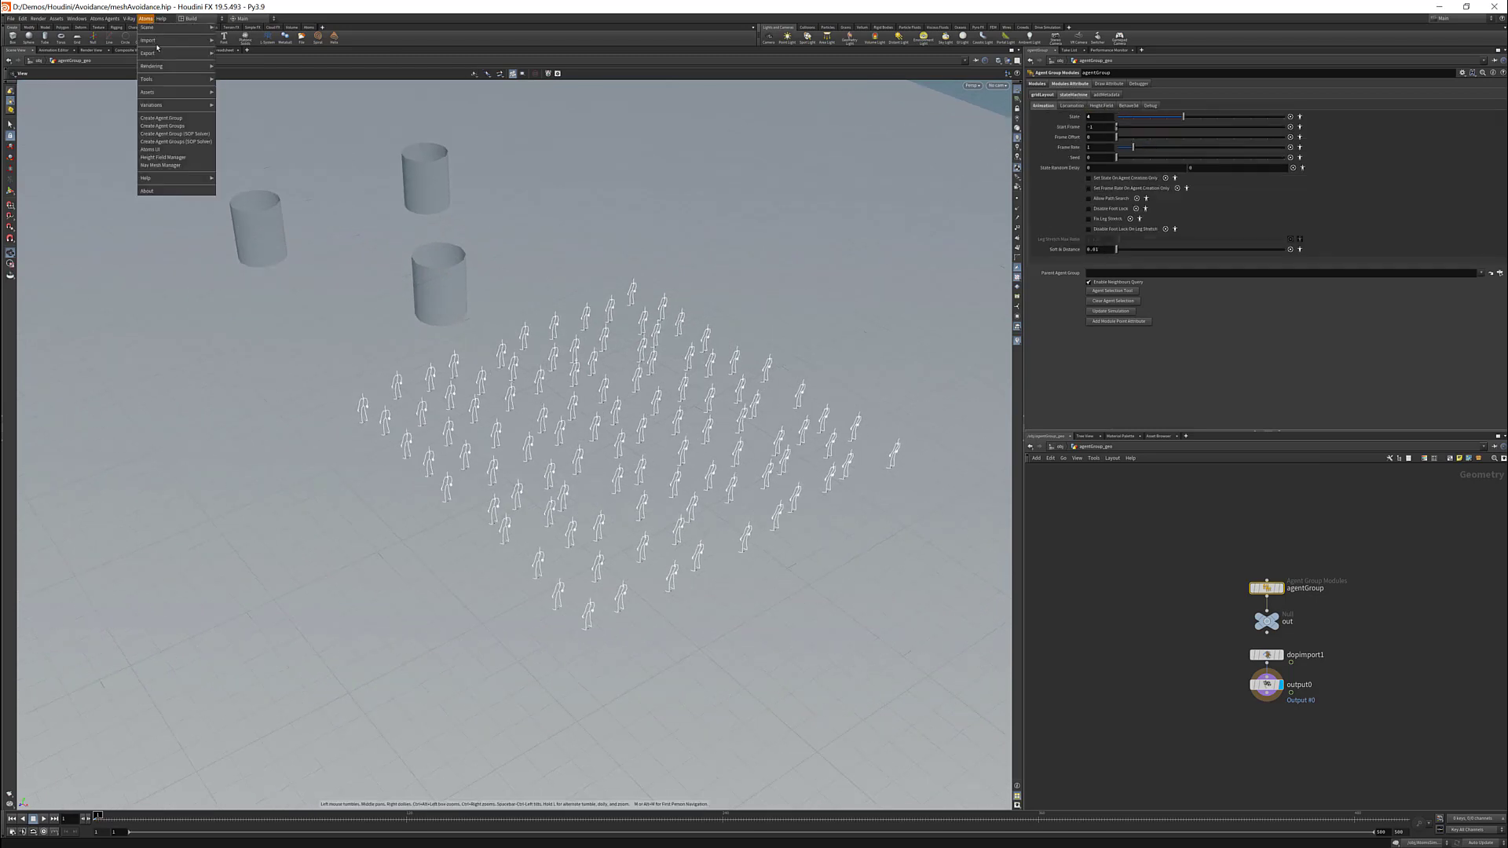
click(174, 149)
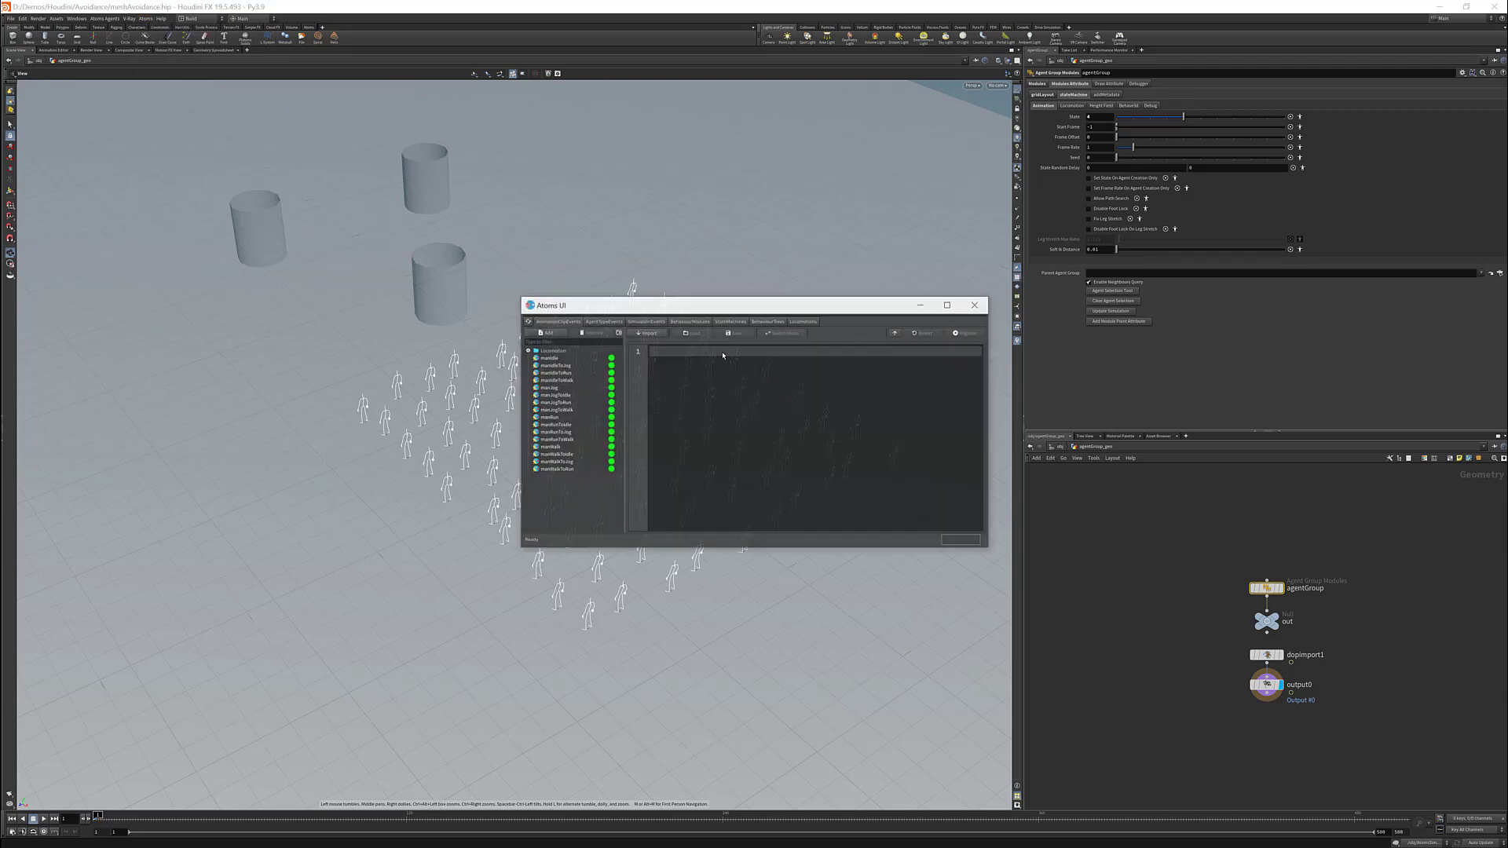
click(424, 271)
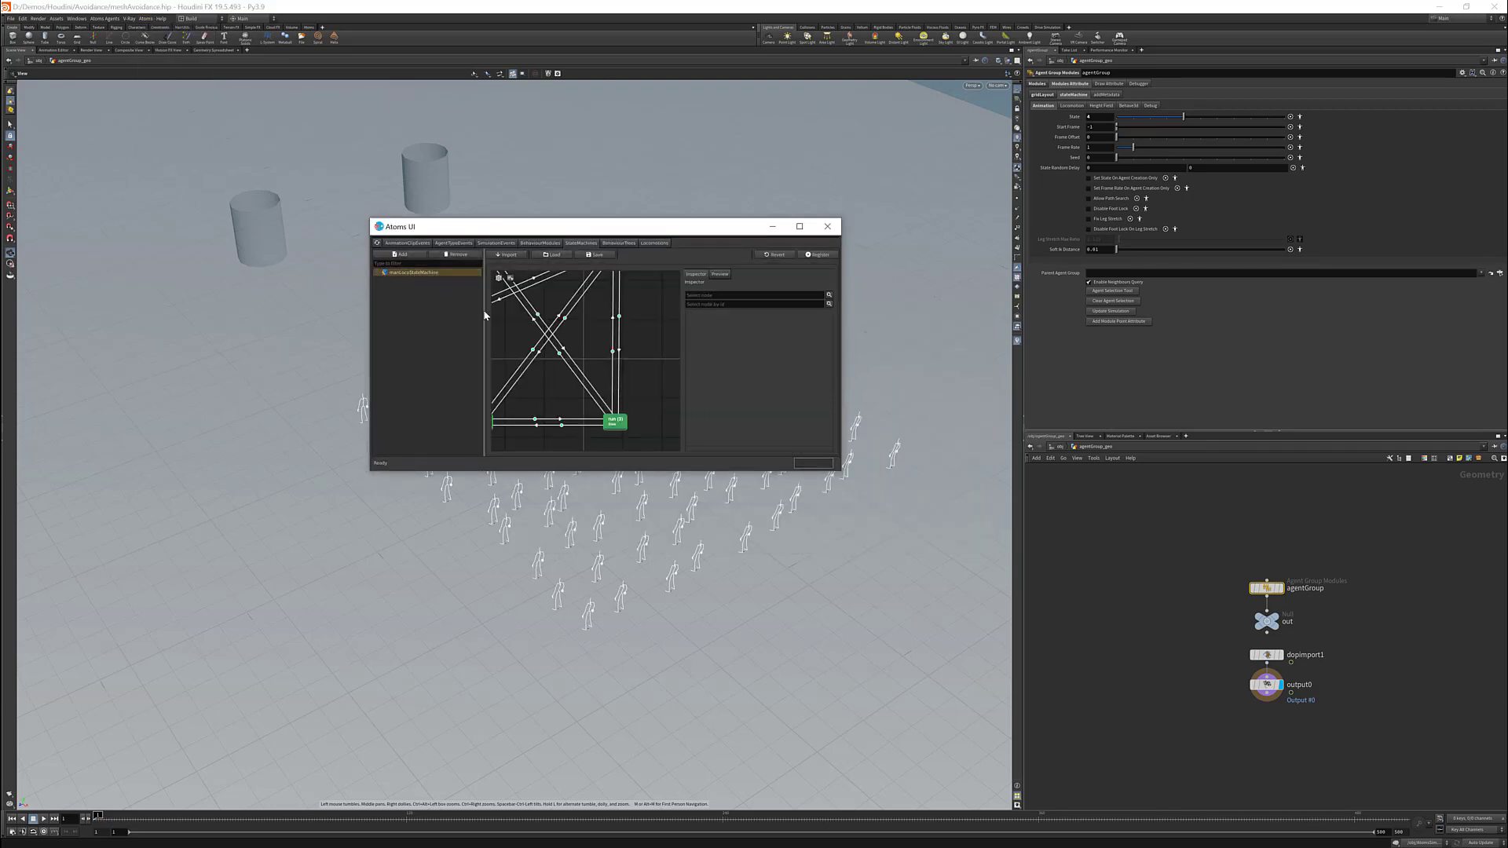
middle_drag(639, 323, 780, 348)
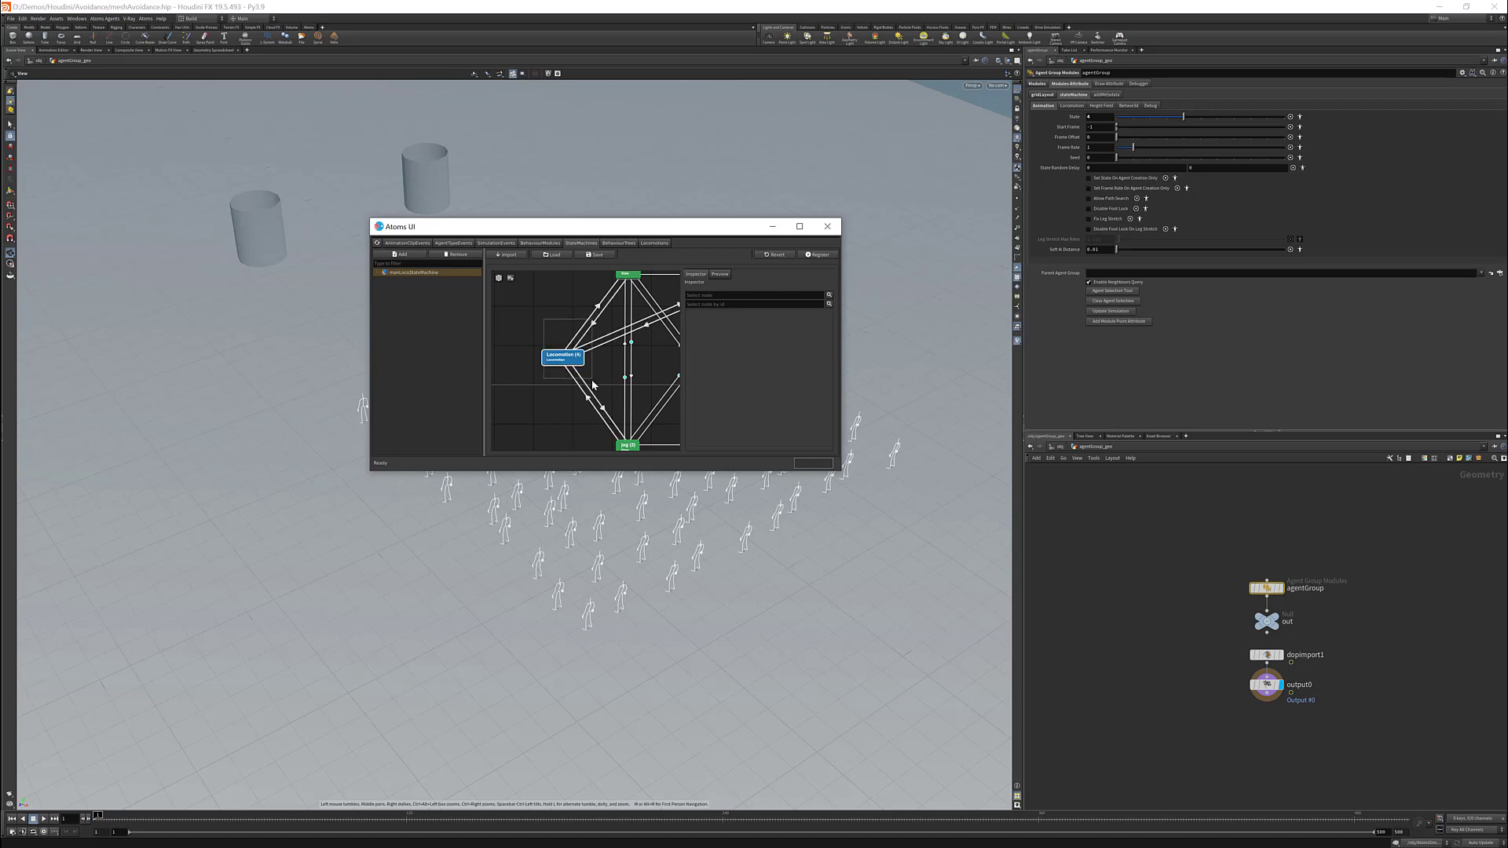
click(573, 360)
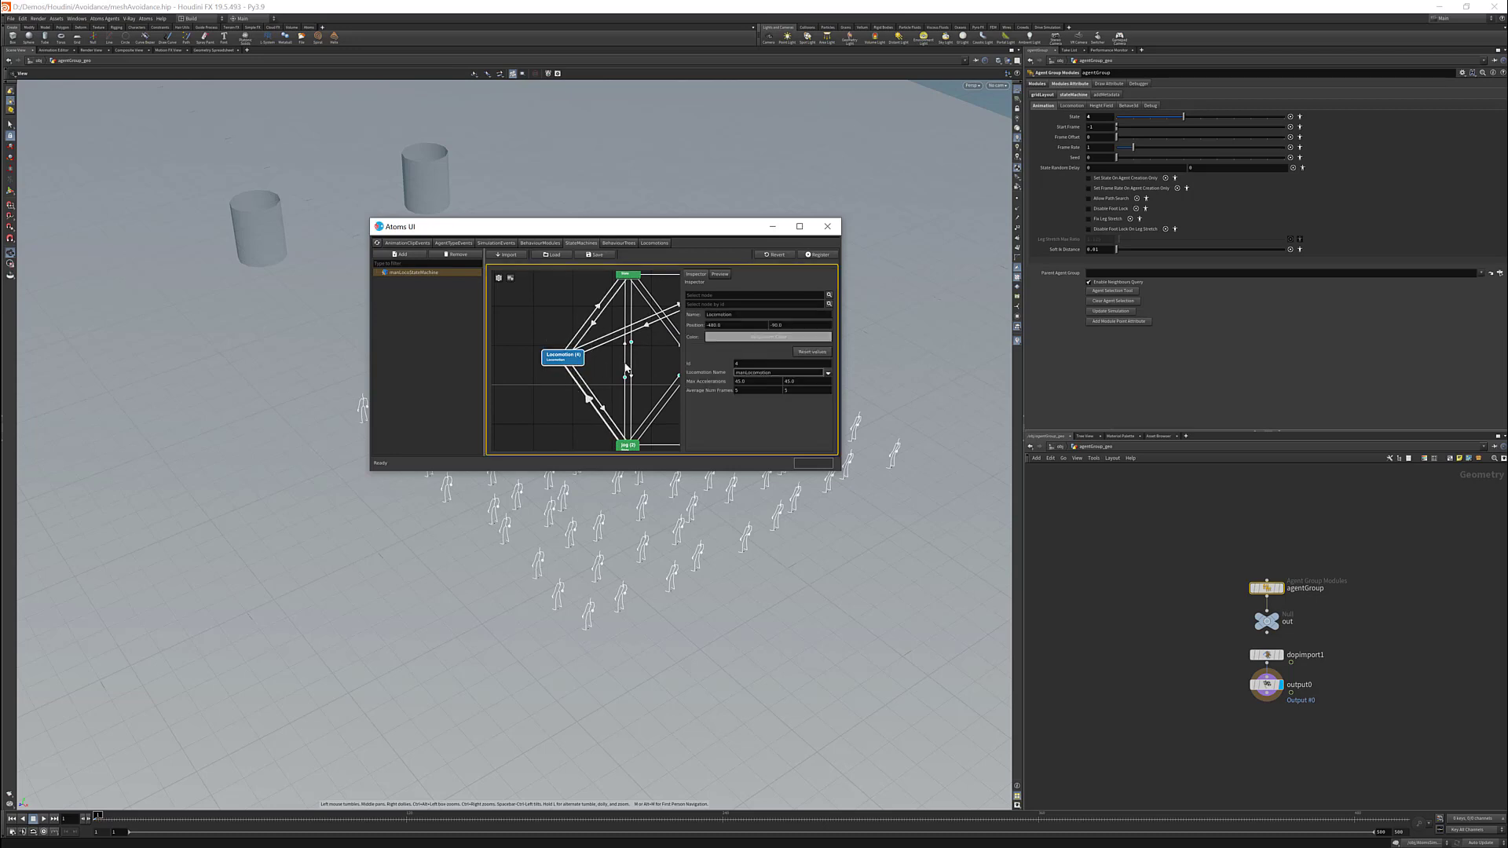
click(827, 226)
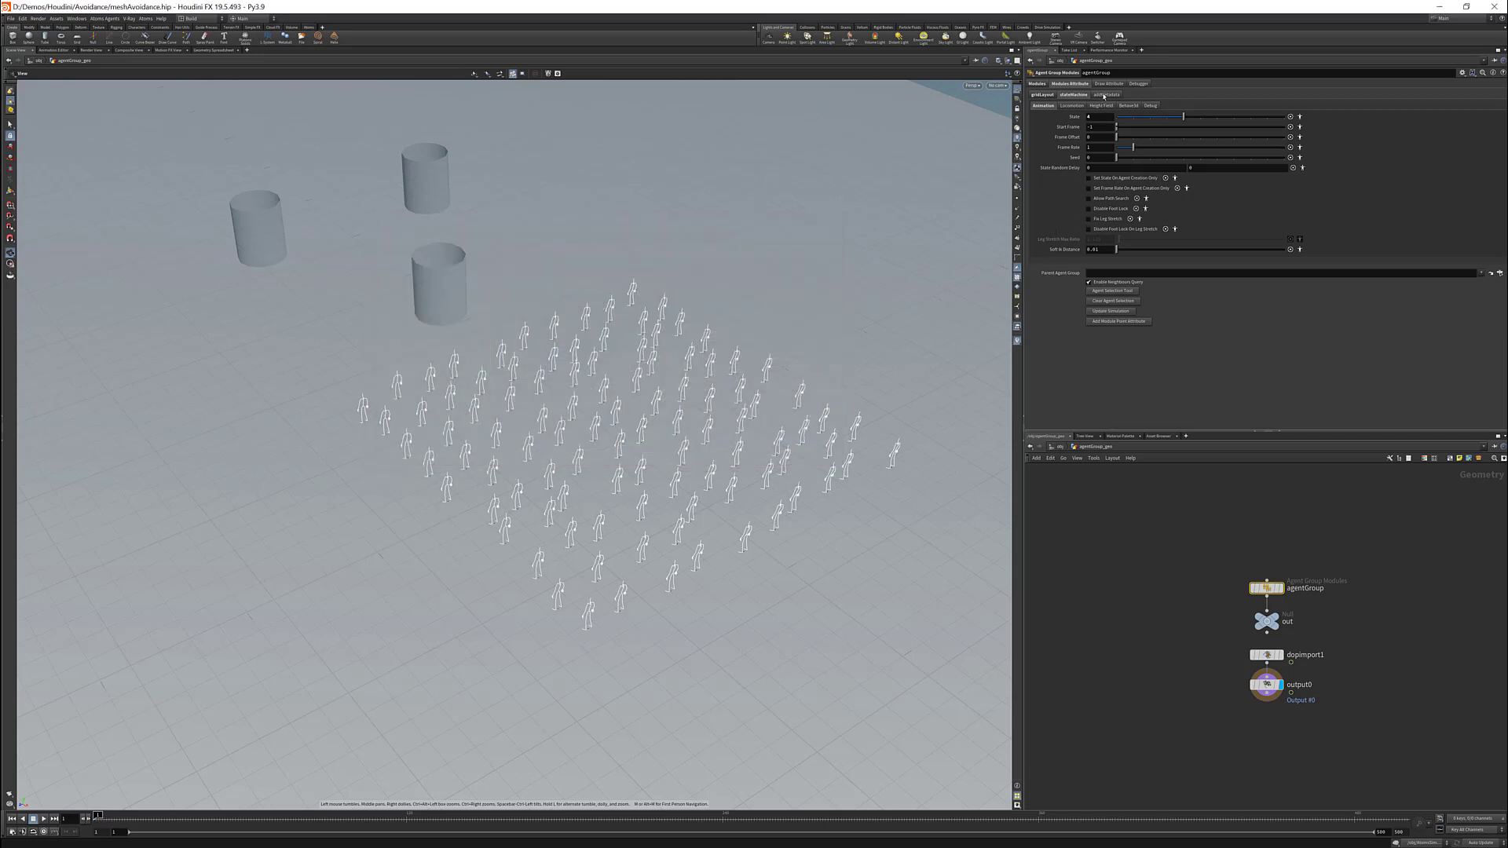
Step: Configure the addMetadata module to write targetLinearVelocity as a double with the value 130
click(1104, 95)
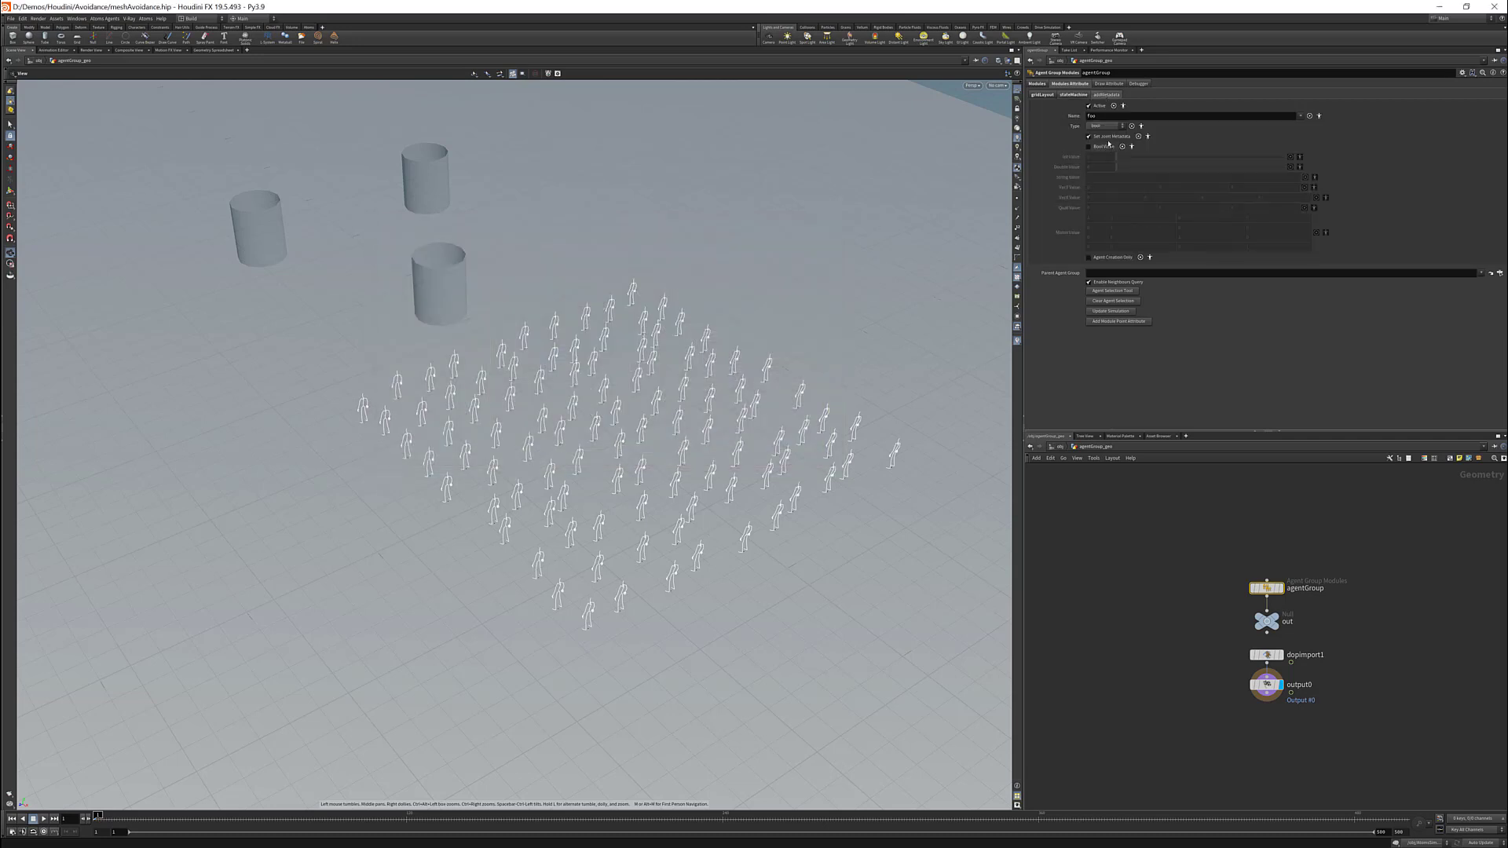
click(1310, 116)
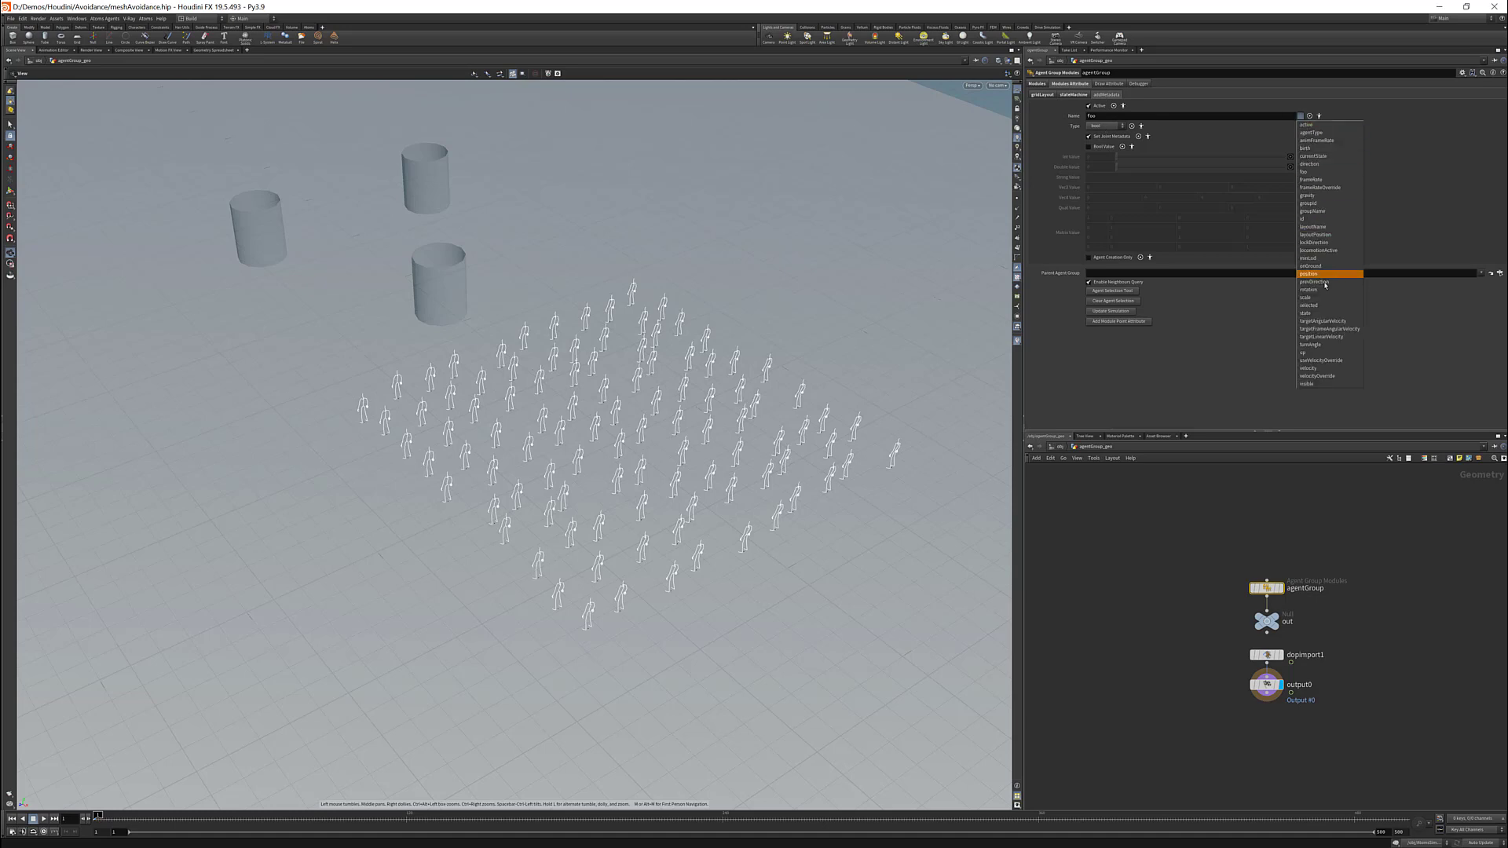
click(1325, 337)
click(1103, 125)
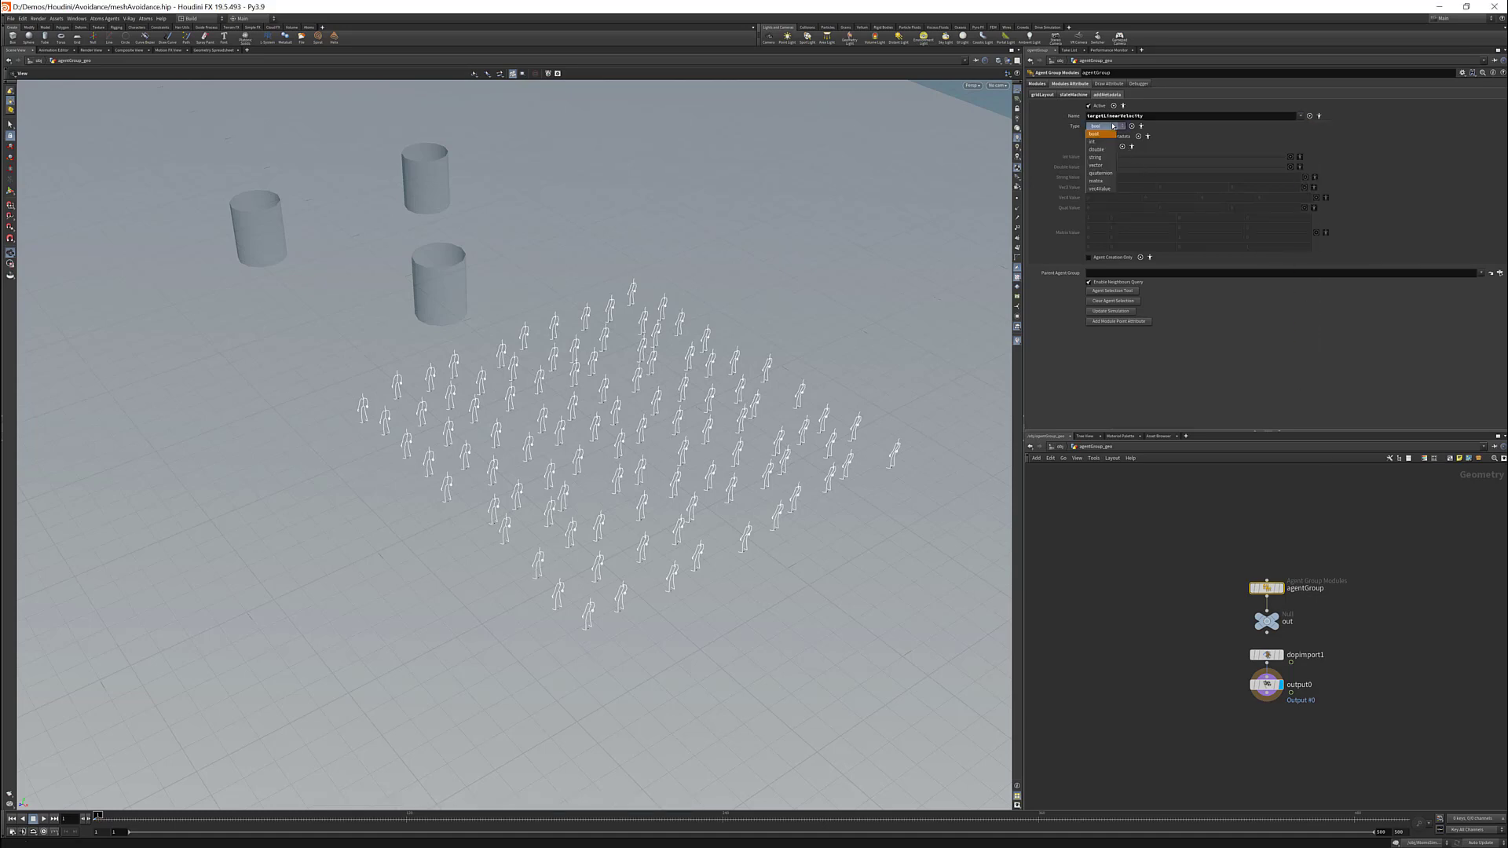
click(1108, 149)
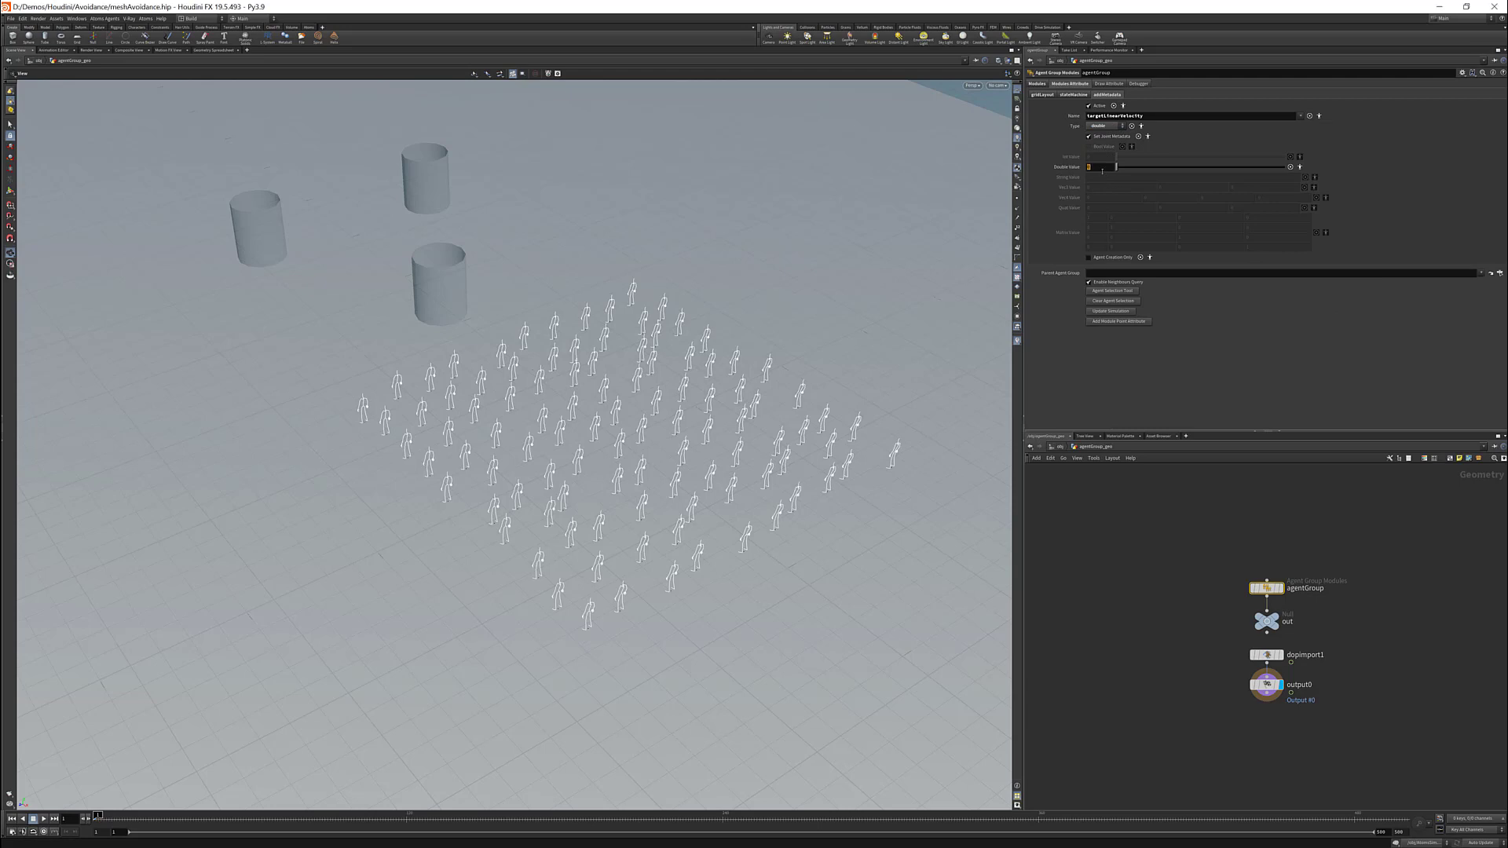
click(1102, 167)
text(130)
key(Return)
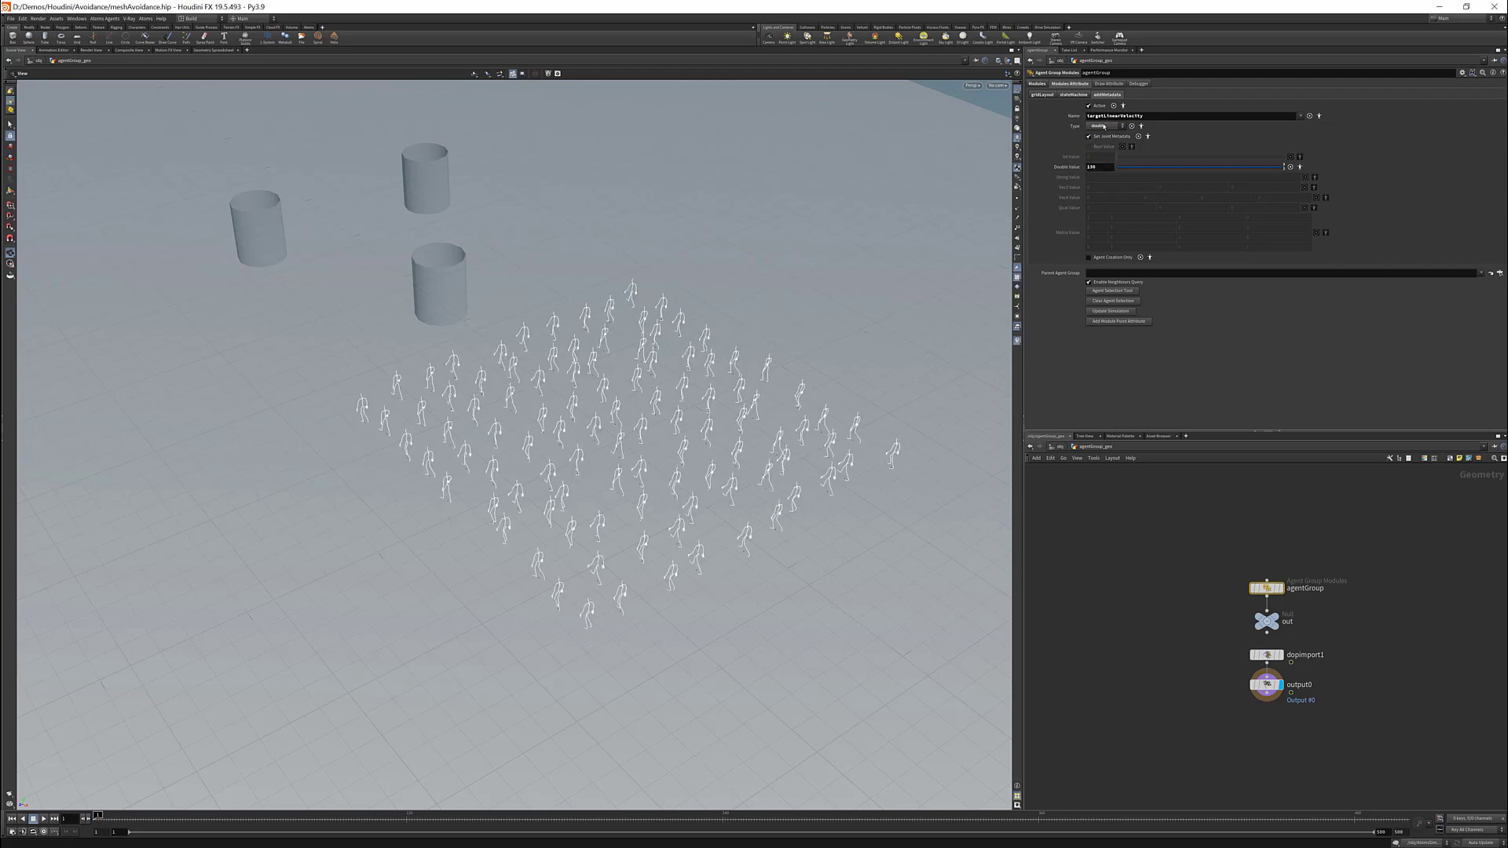
Step: Set the agent group's draw mode to Skin
click(1109, 83)
click(1104, 94)
click(1106, 126)
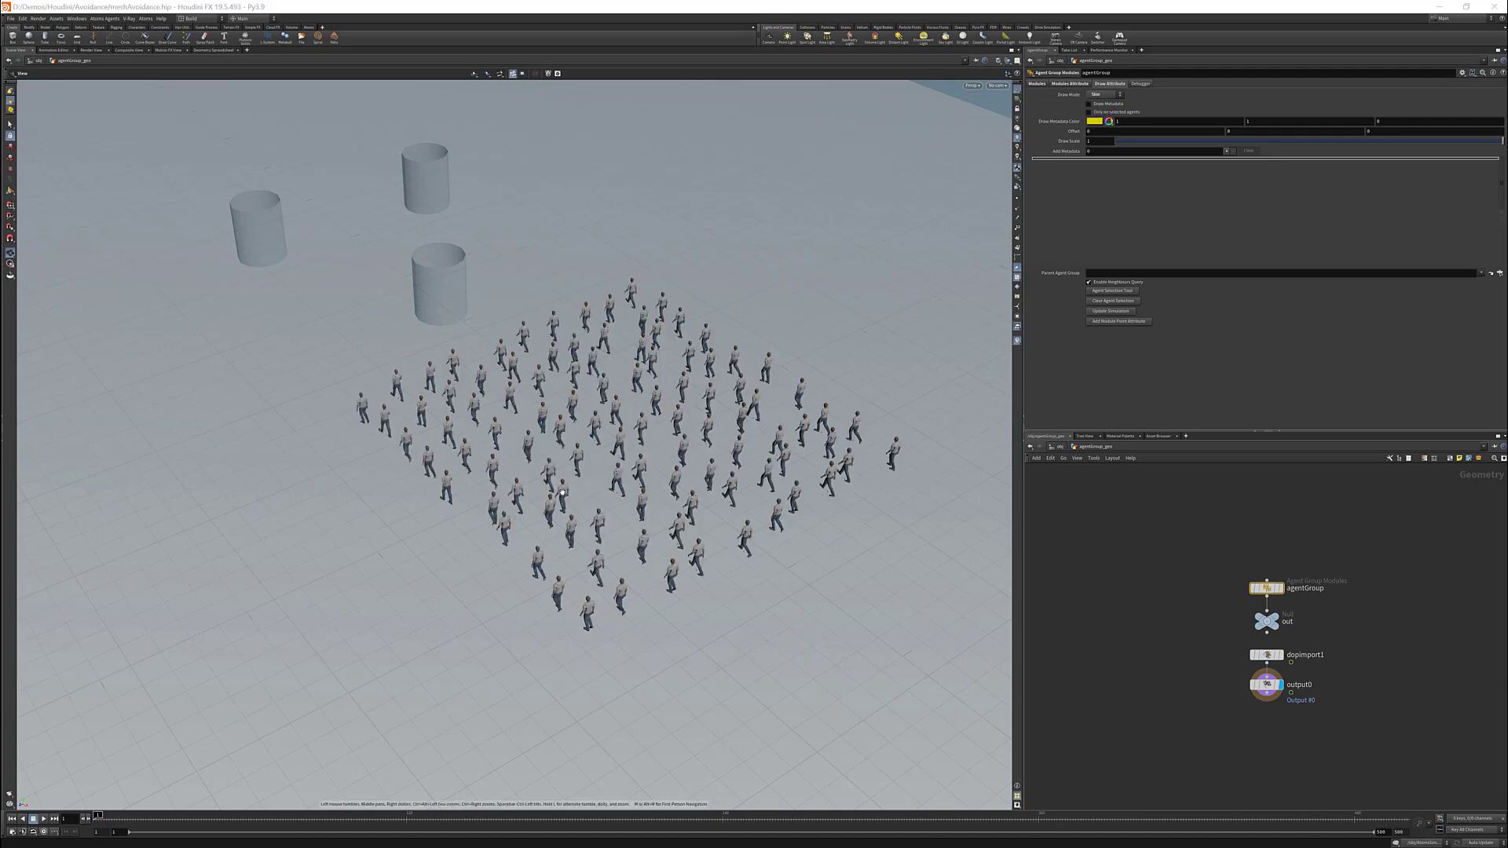
Step: Play the simulation to examine the agents walking towards the cylinders, stop it and return to the first frame
click(44, 820)
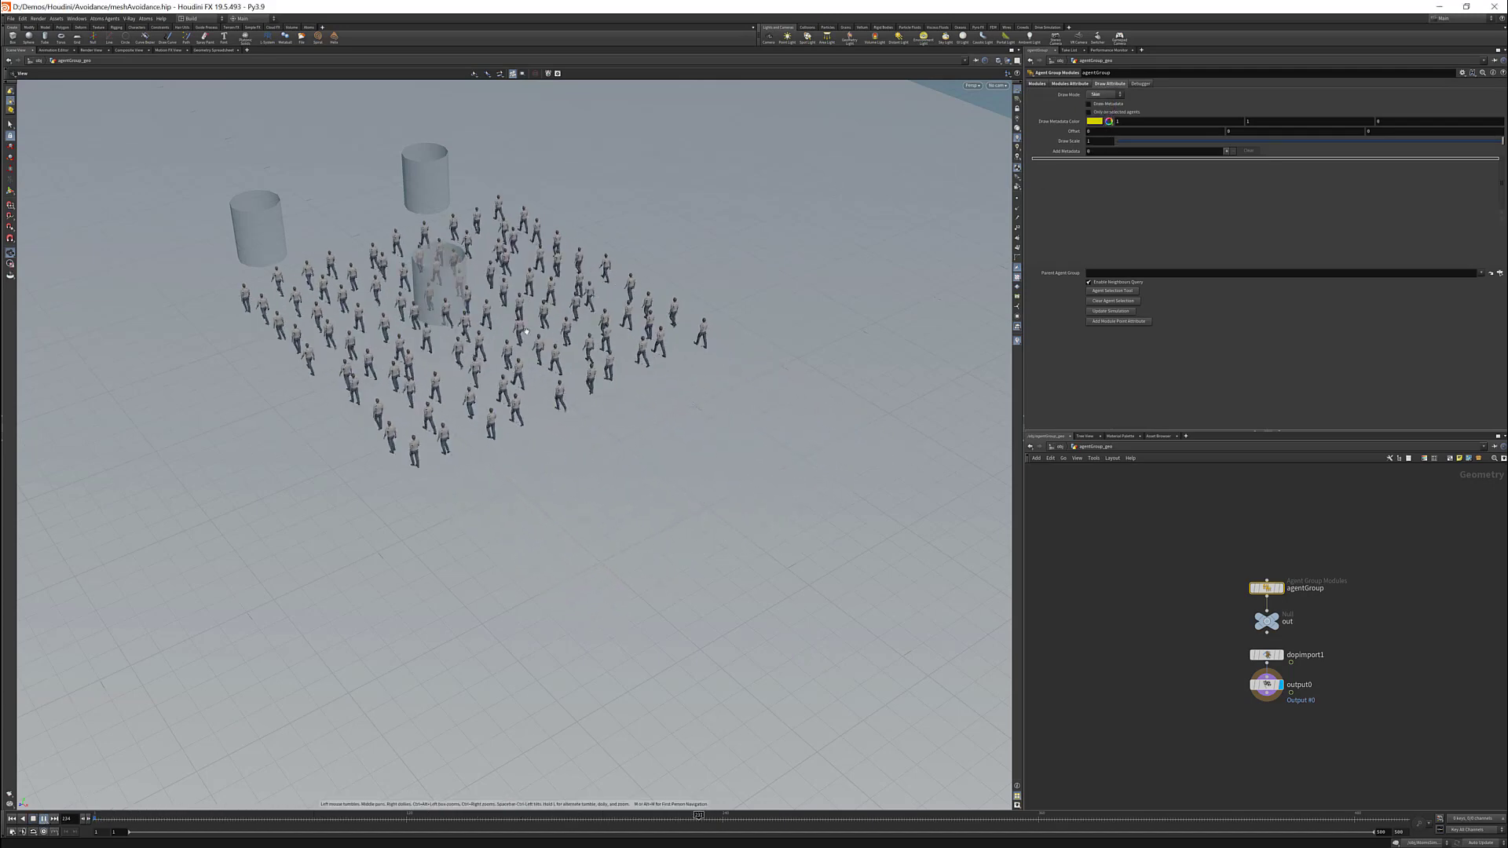
drag(640, 309, 549, 305)
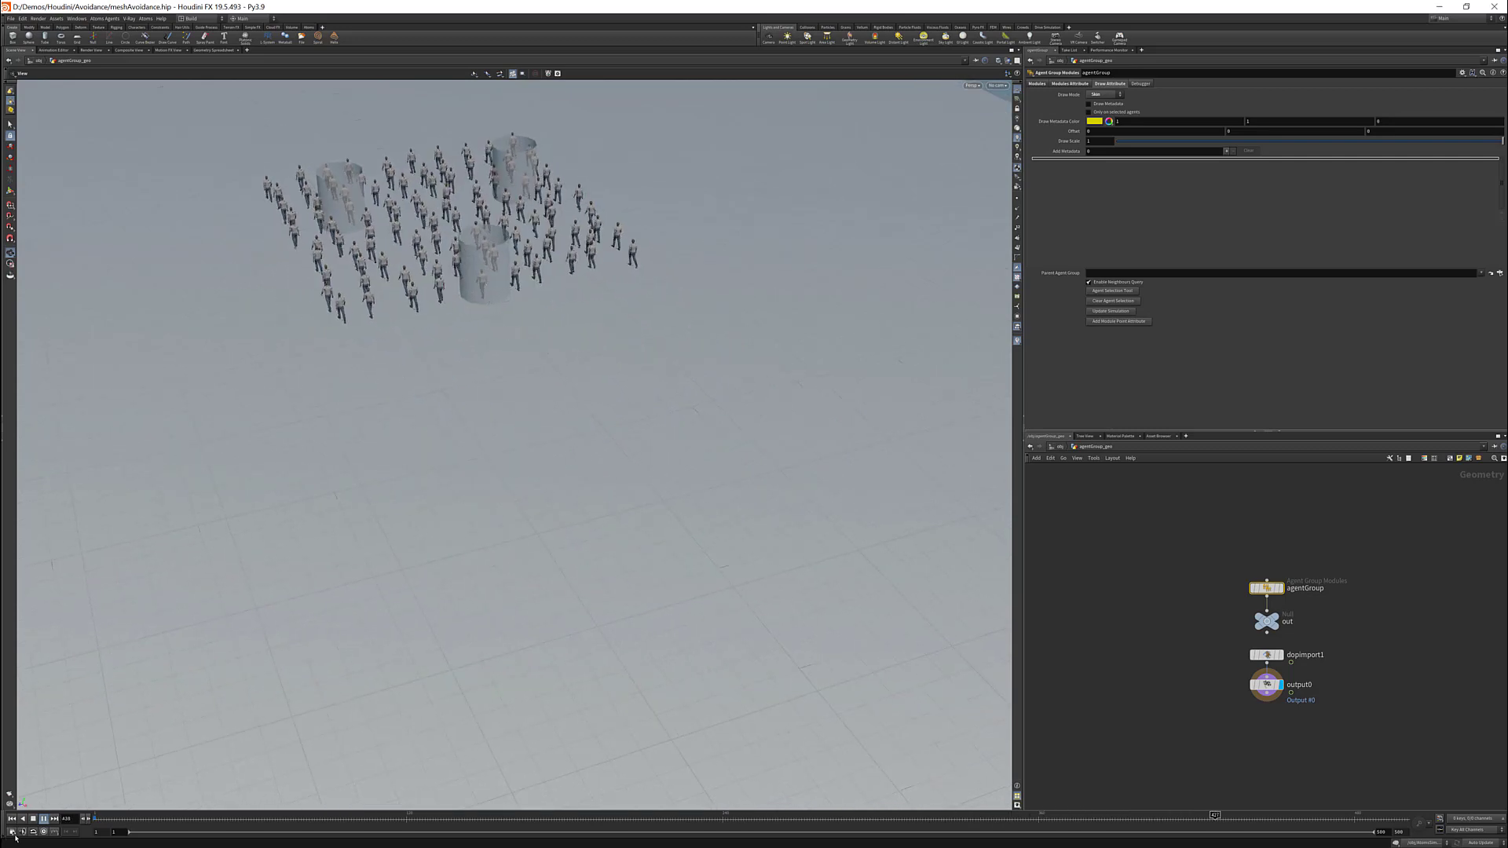
click(33, 819)
click(11, 820)
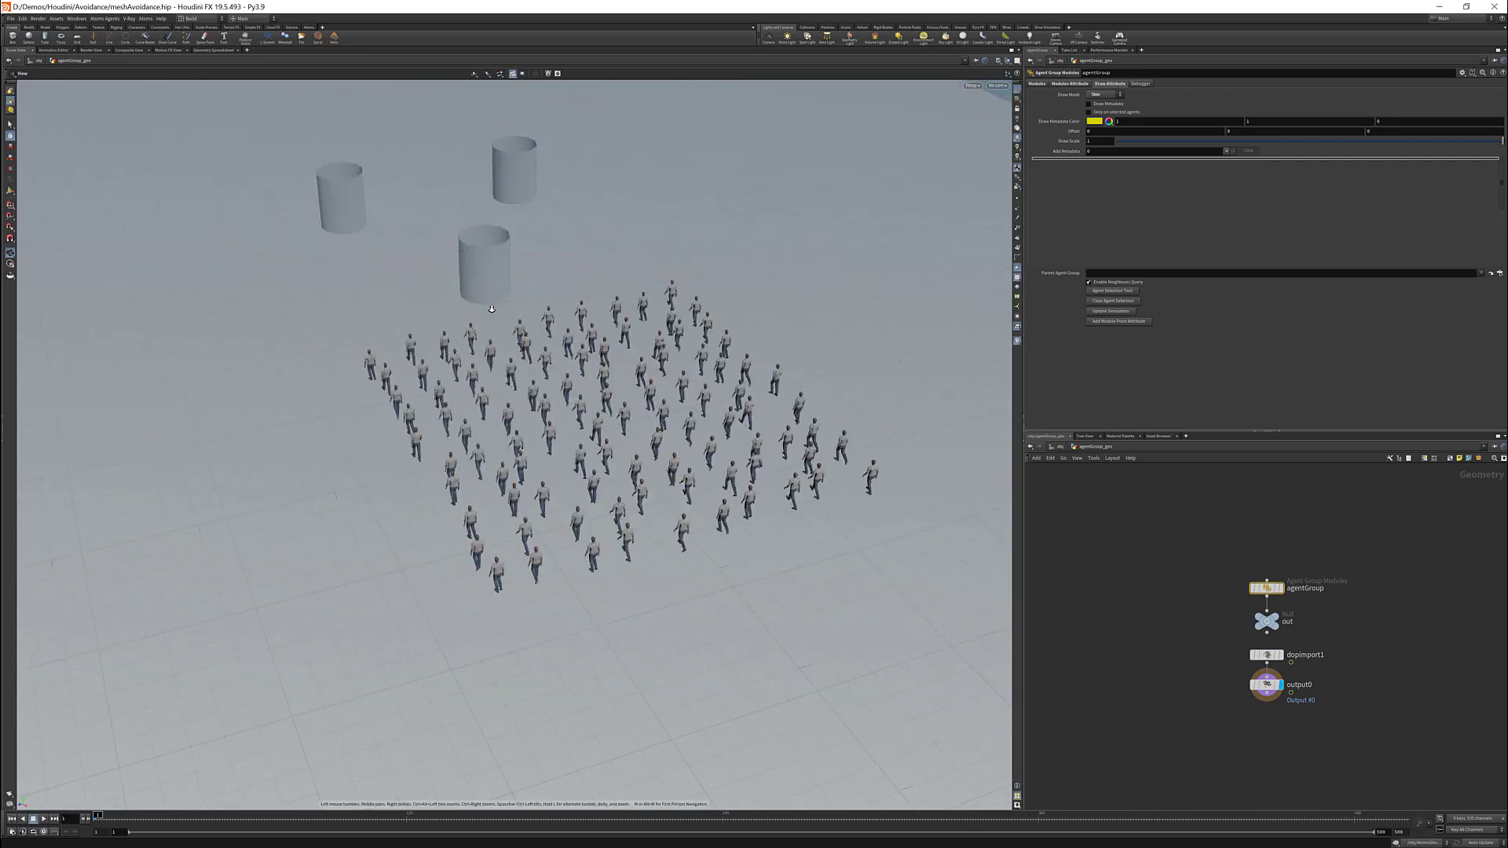
Step: Add a curveField module from the Direction category to the agent group and open its attributes
middle_drag(489, 308, 505, 315)
right_drag(505, 315, 557, 324)
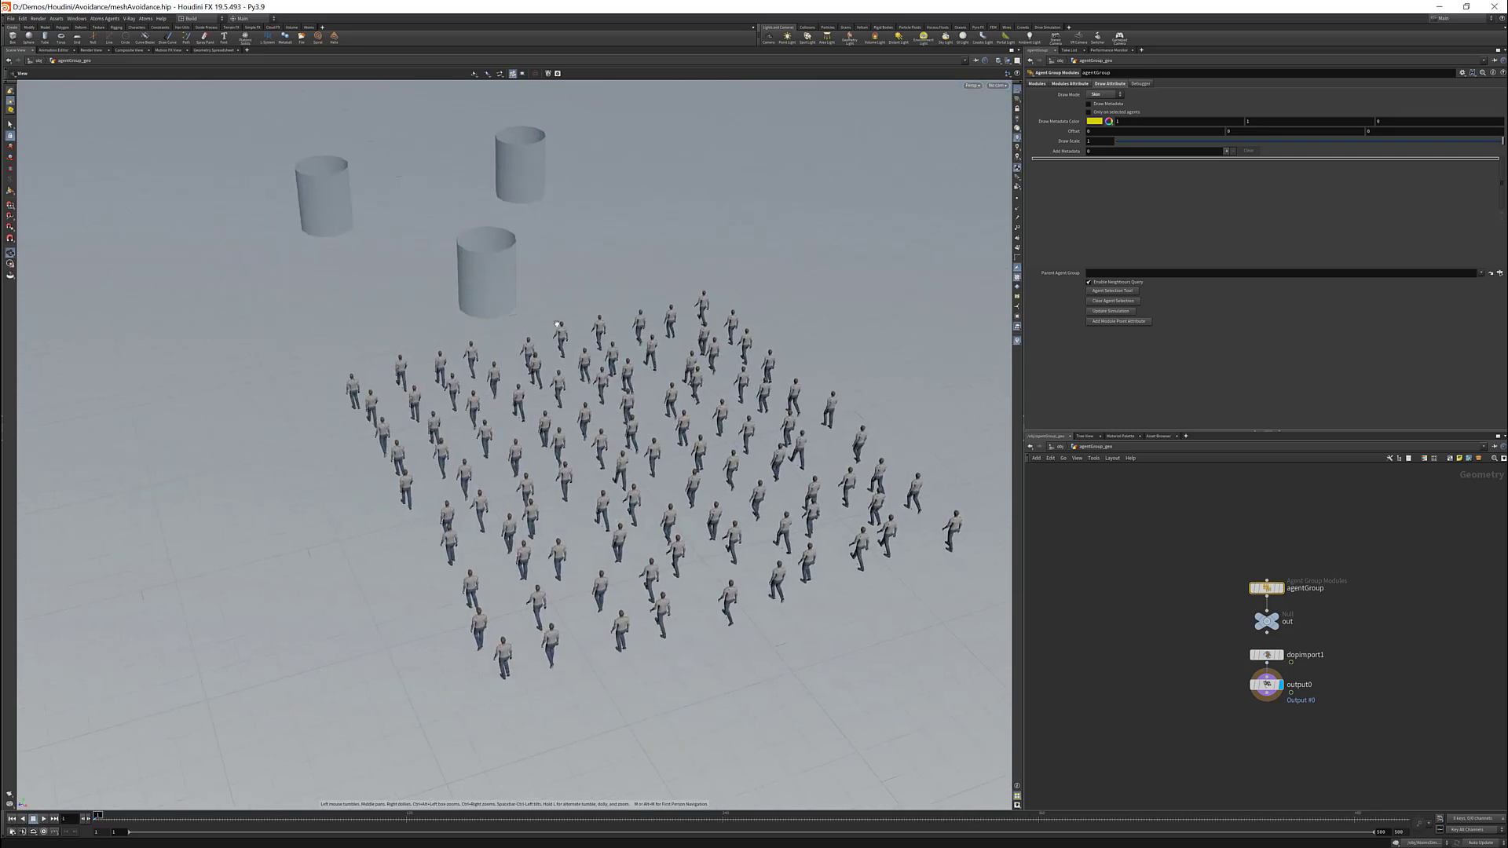
click(1037, 83)
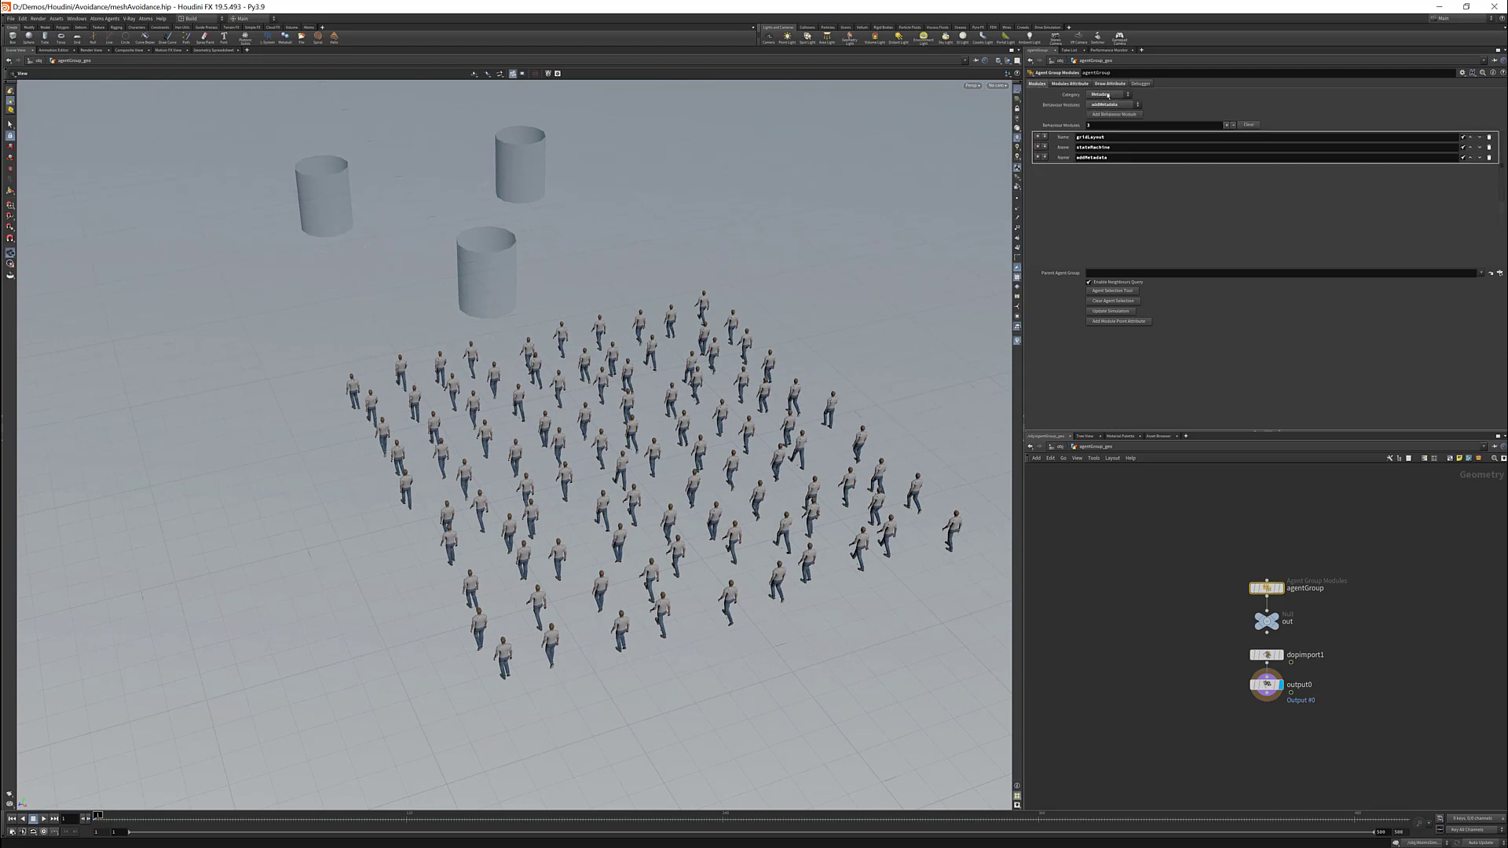
click(1108, 95)
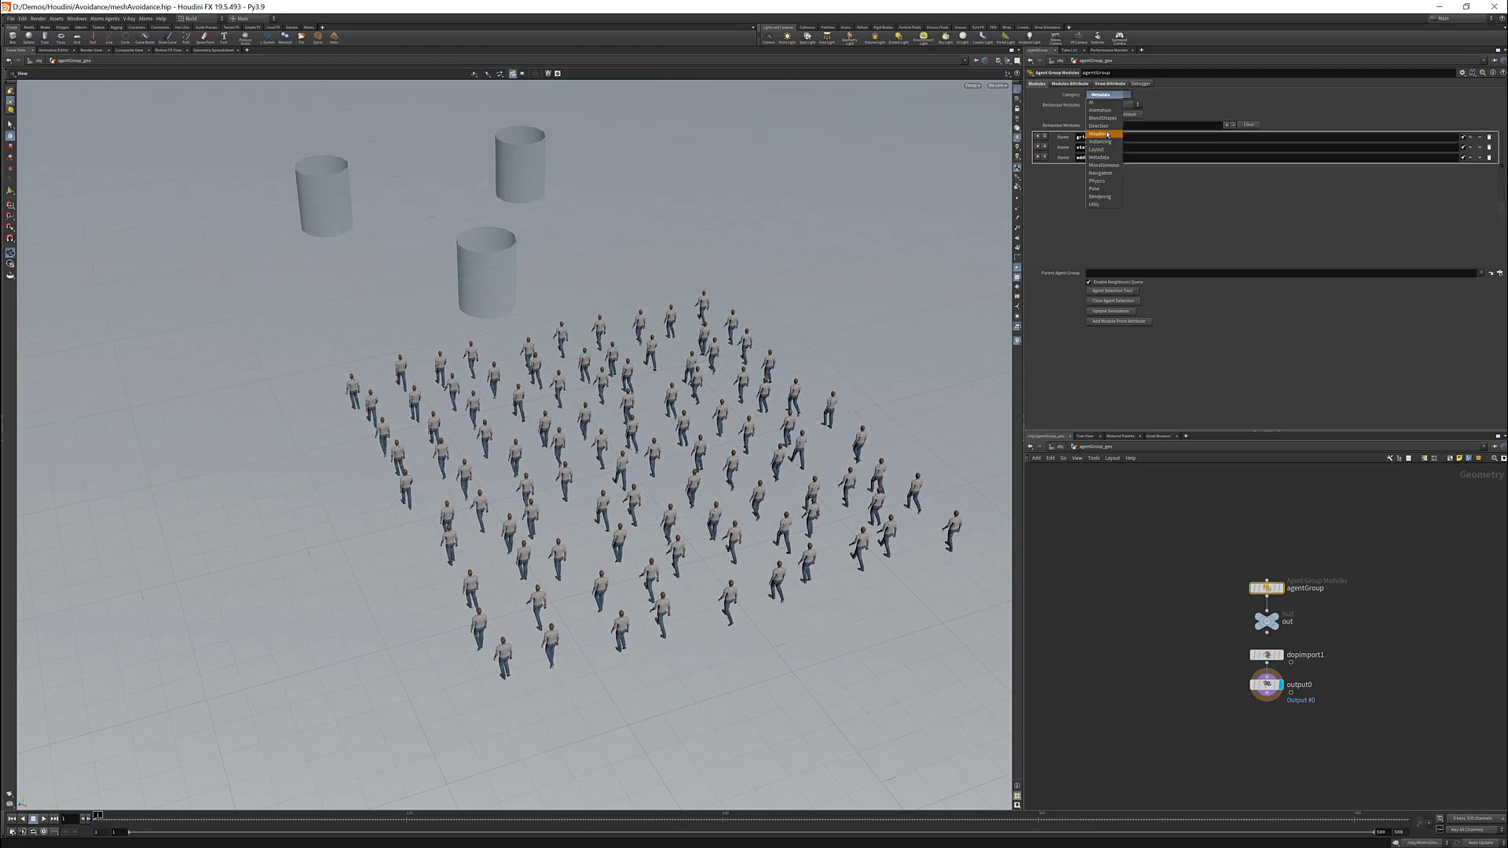
click(1101, 127)
click(1113, 106)
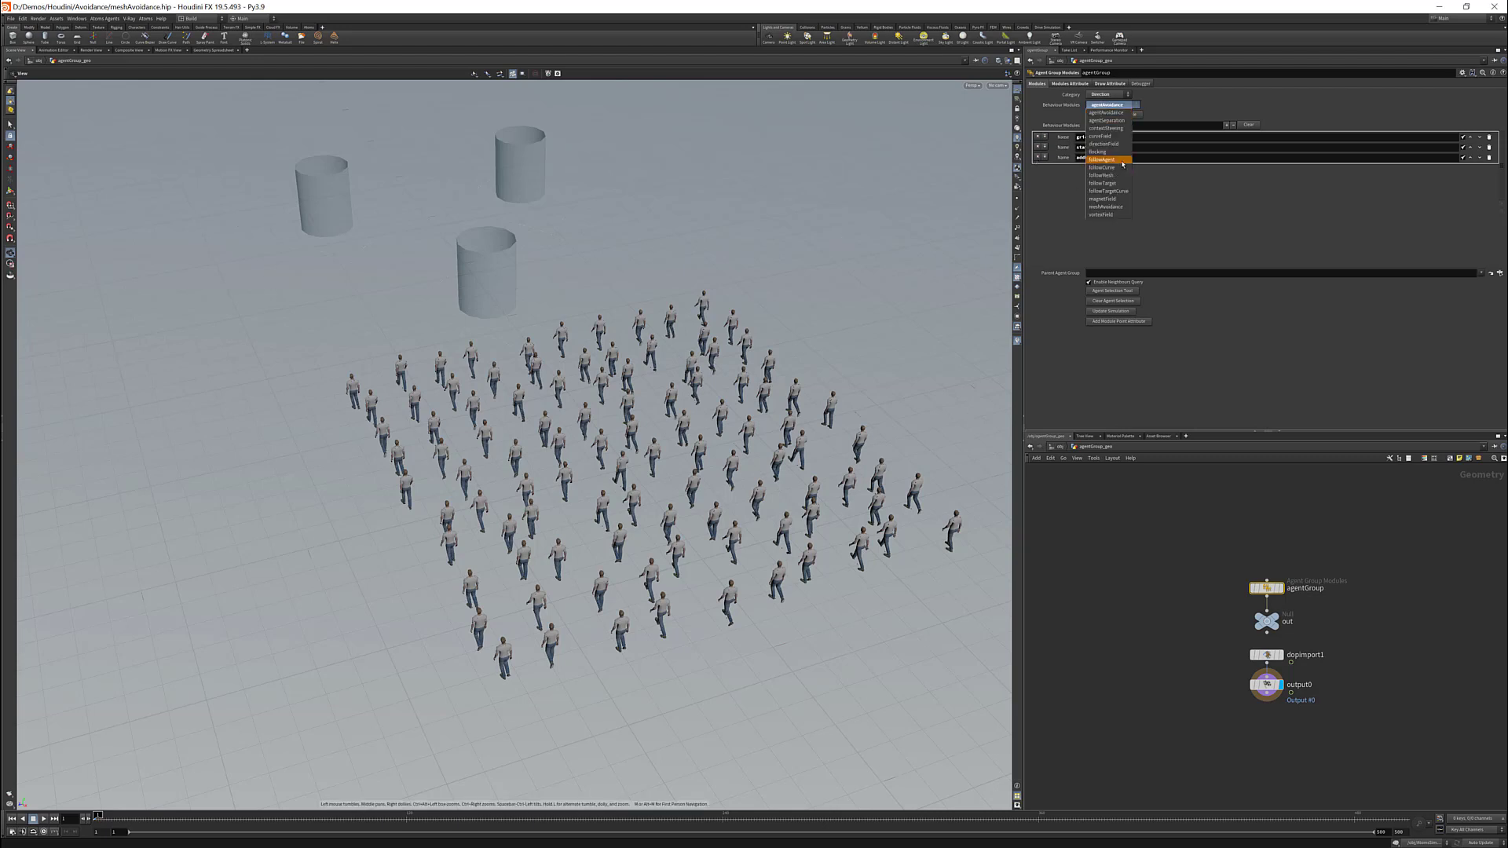
click(1102, 136)
click(1072, 84)
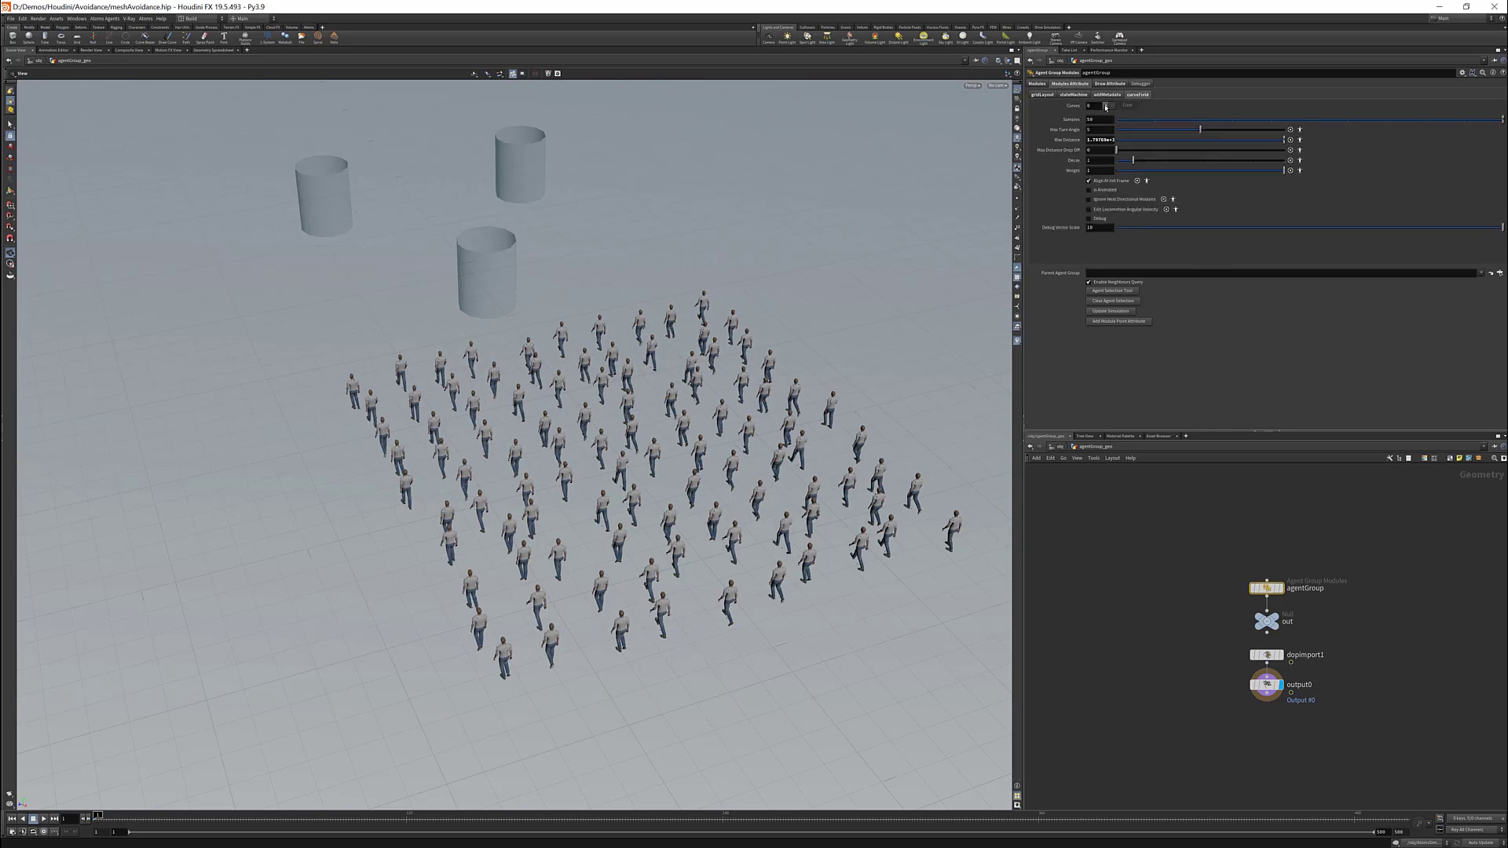
Step: Assign /obj/mainCurve1 and /obj/mainCurve2 as the curveField's two curves, and play the simulation before returning to the first frame
click(1106, 106)
click(1106, 105)
click(1497, 128)
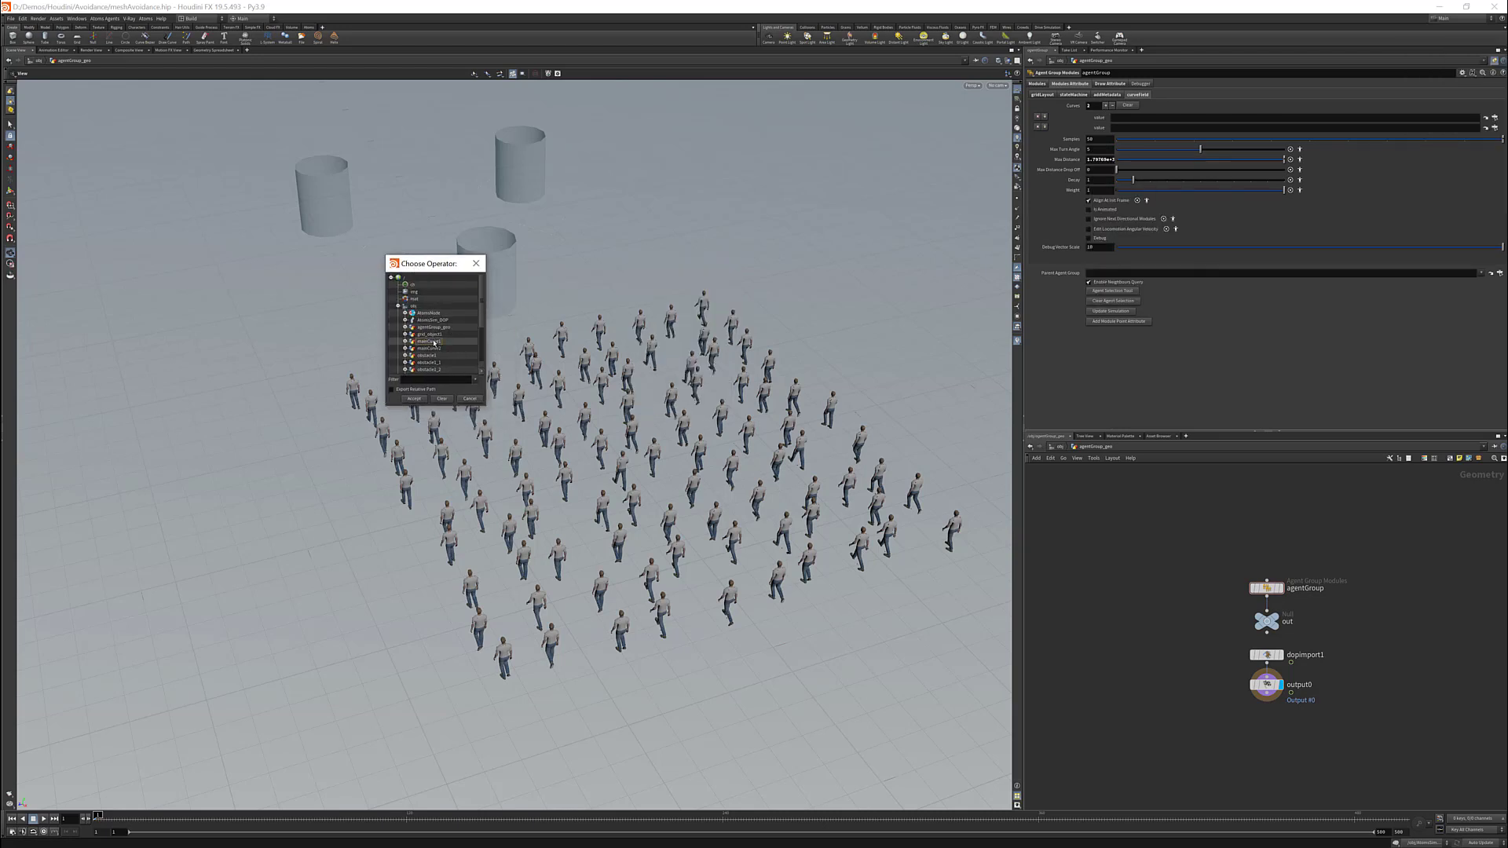
click(428, 341)
click(414, 399)
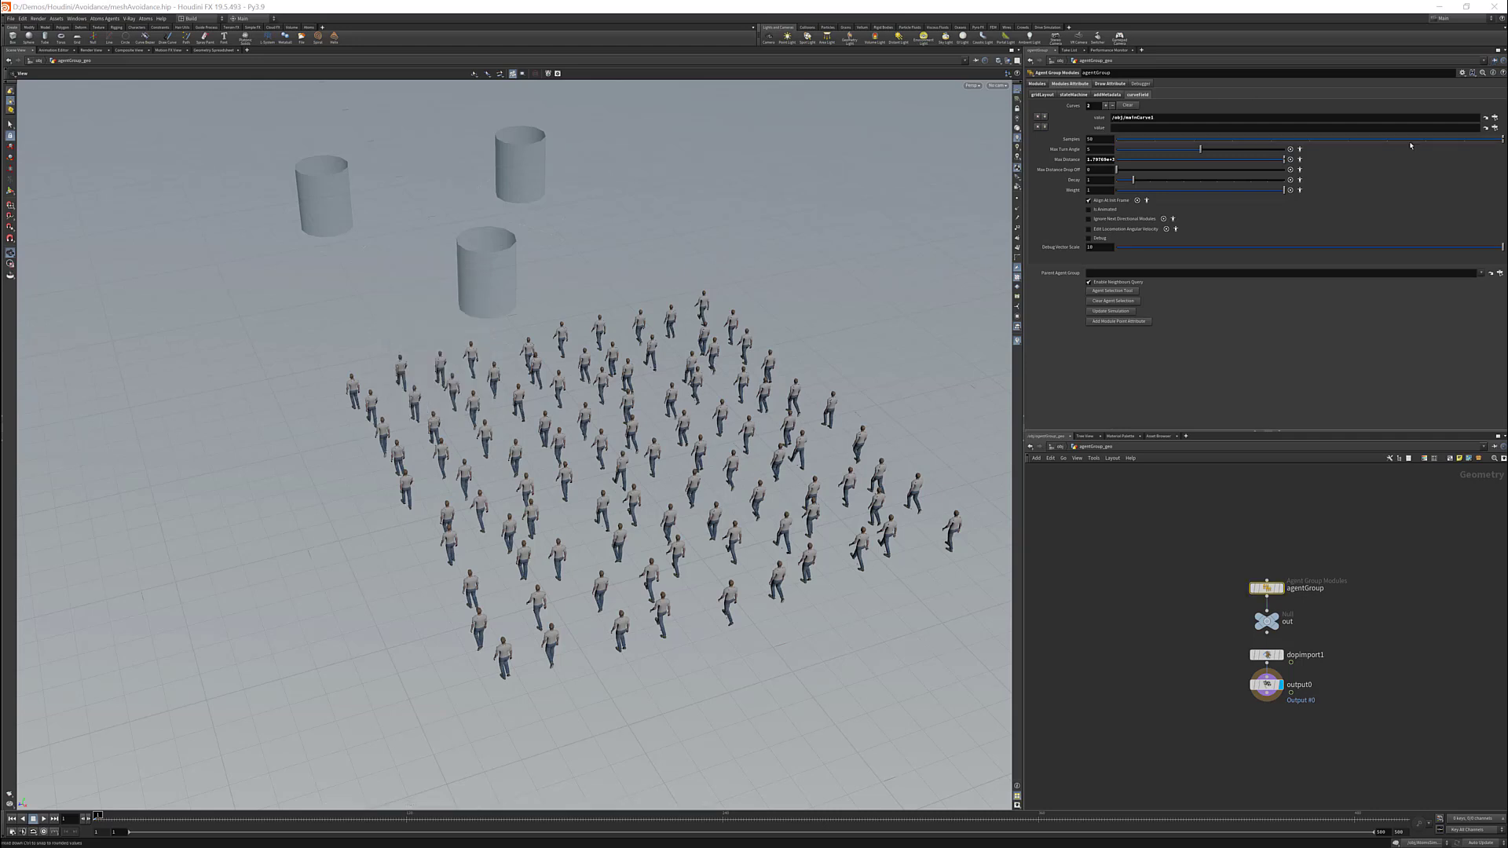
text(/obj/mainCurve1)
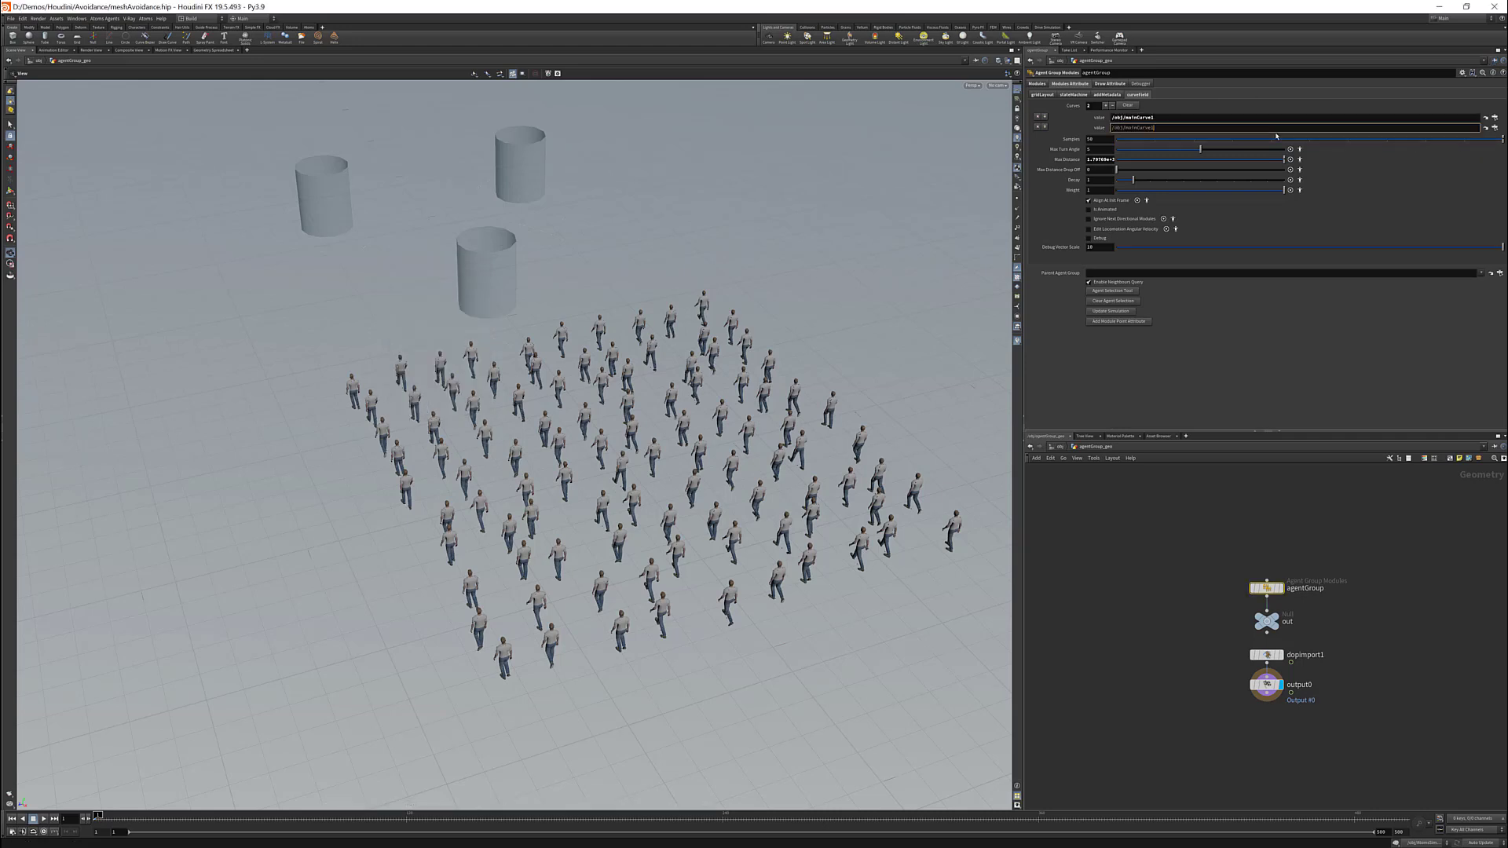
text(2)
key(Return)
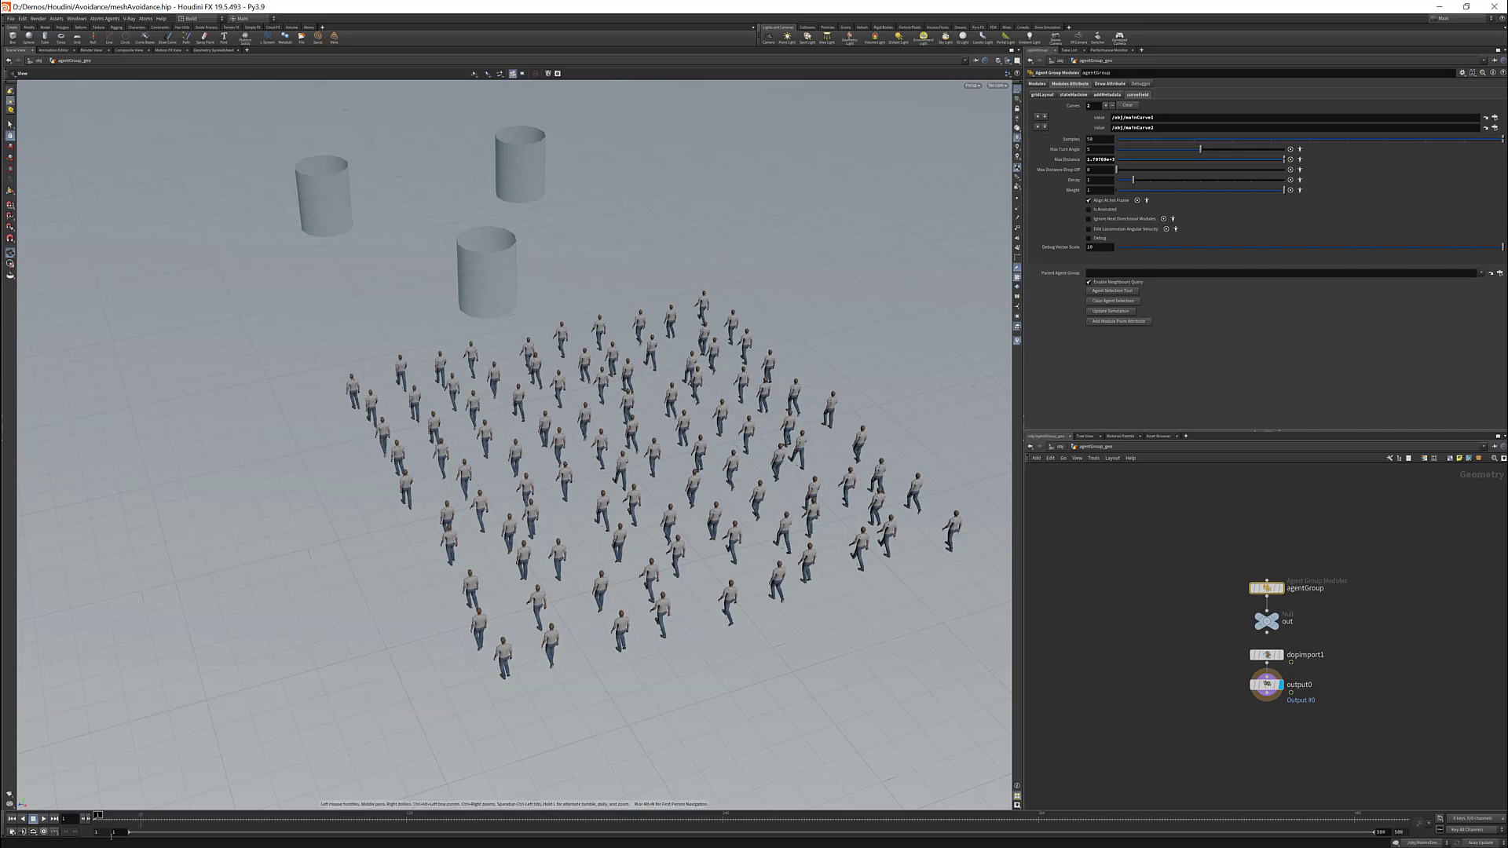
click(45, 819)
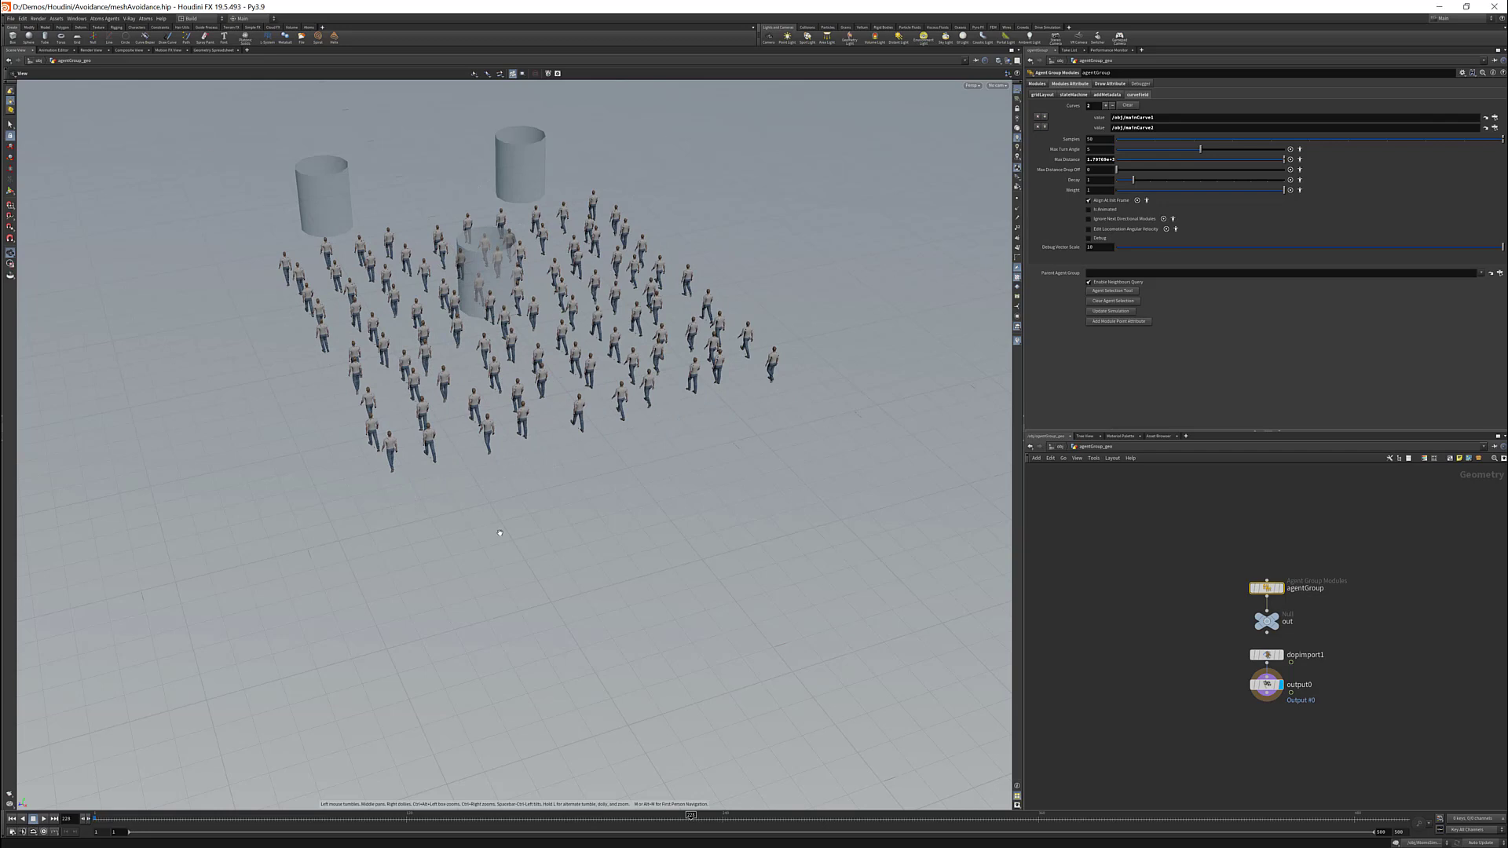
click(12, 819)
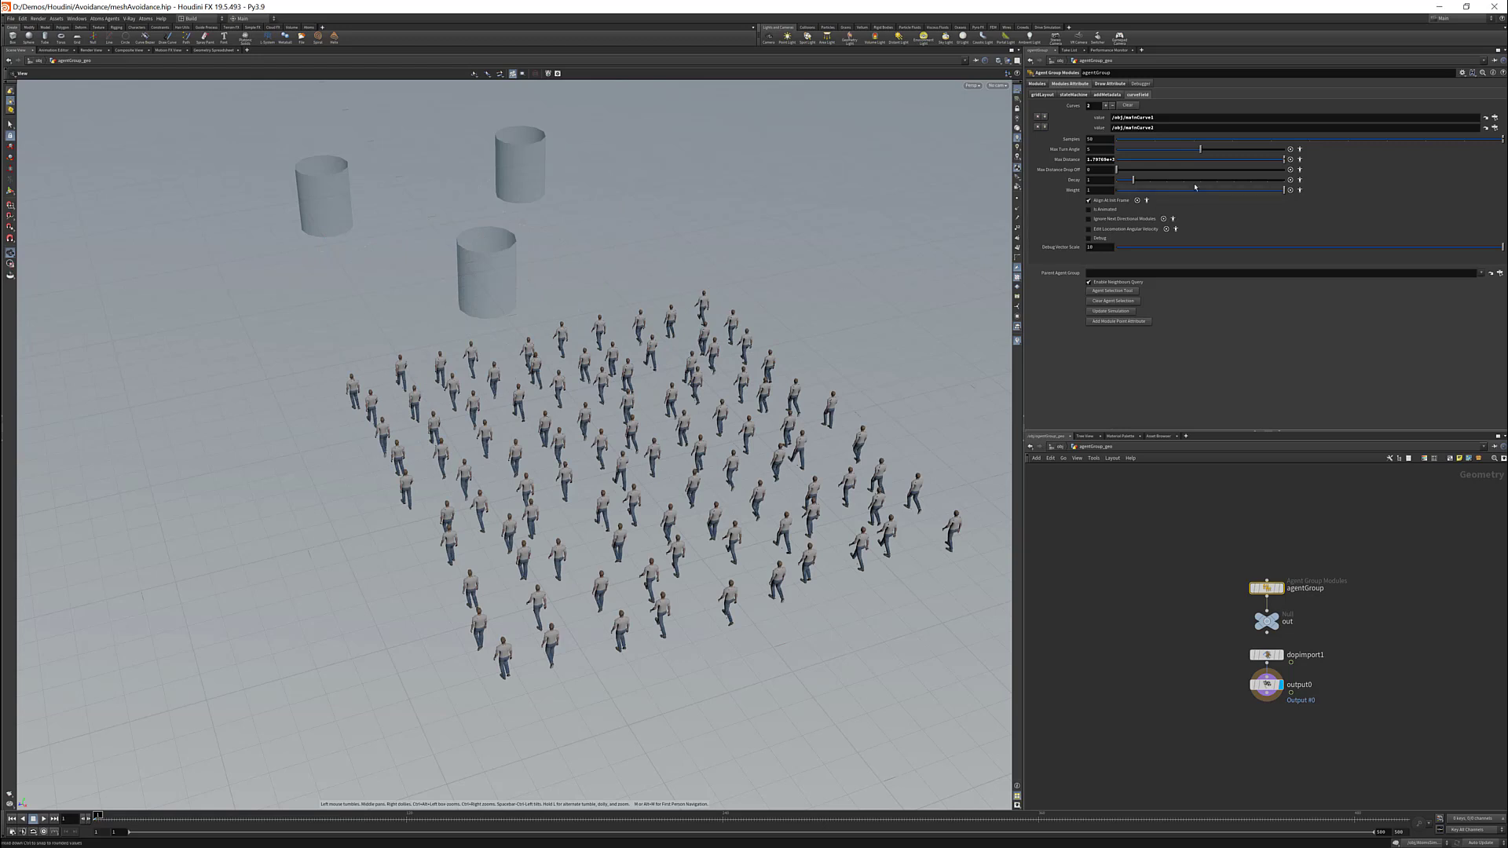
Step: Add a second curveField module to the agent group and open its attributes
click(1036, 84)
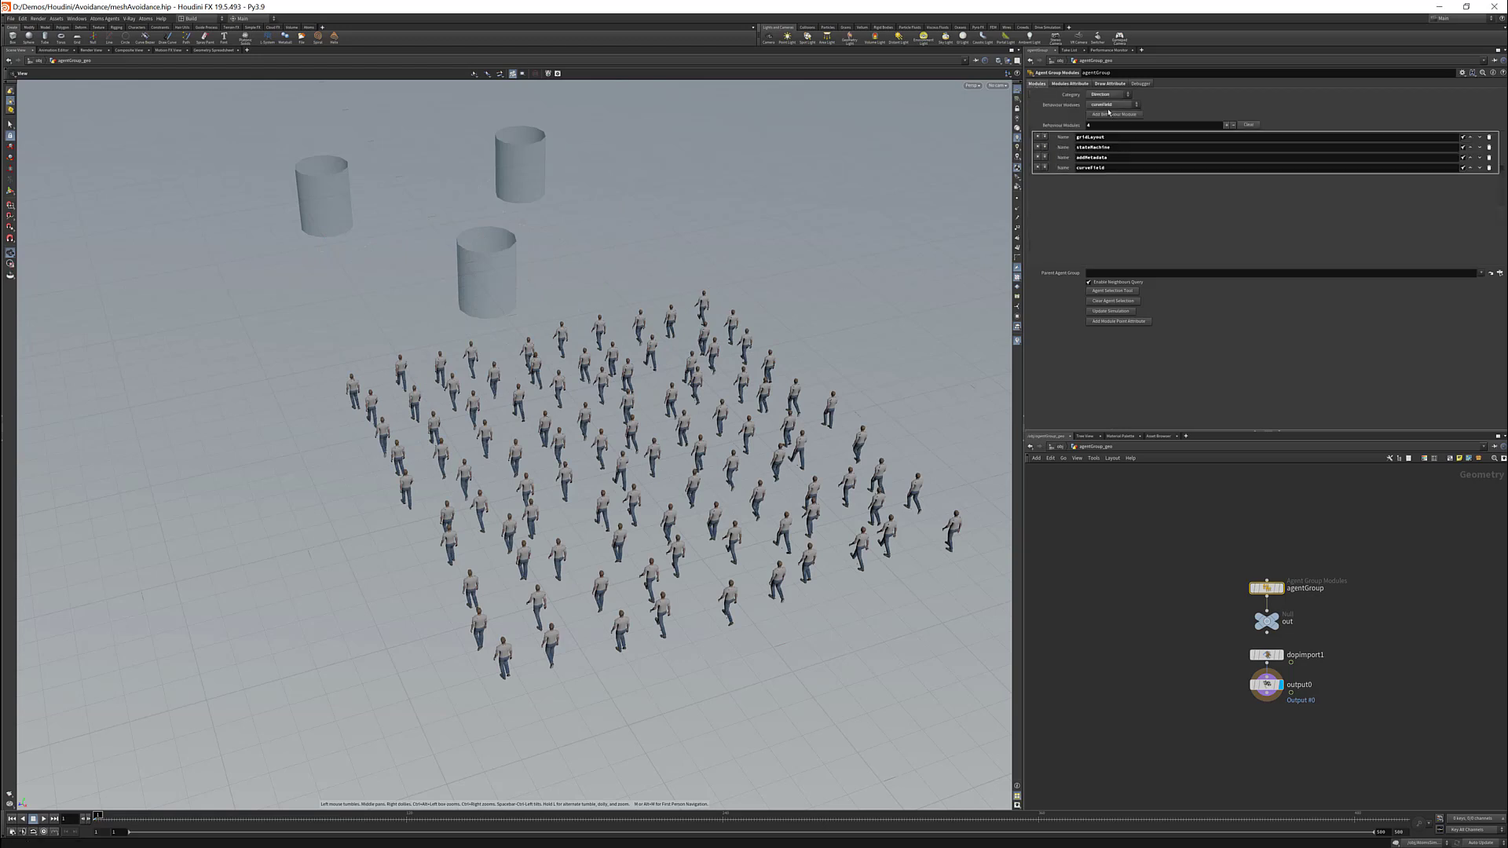
click(1082, 84)
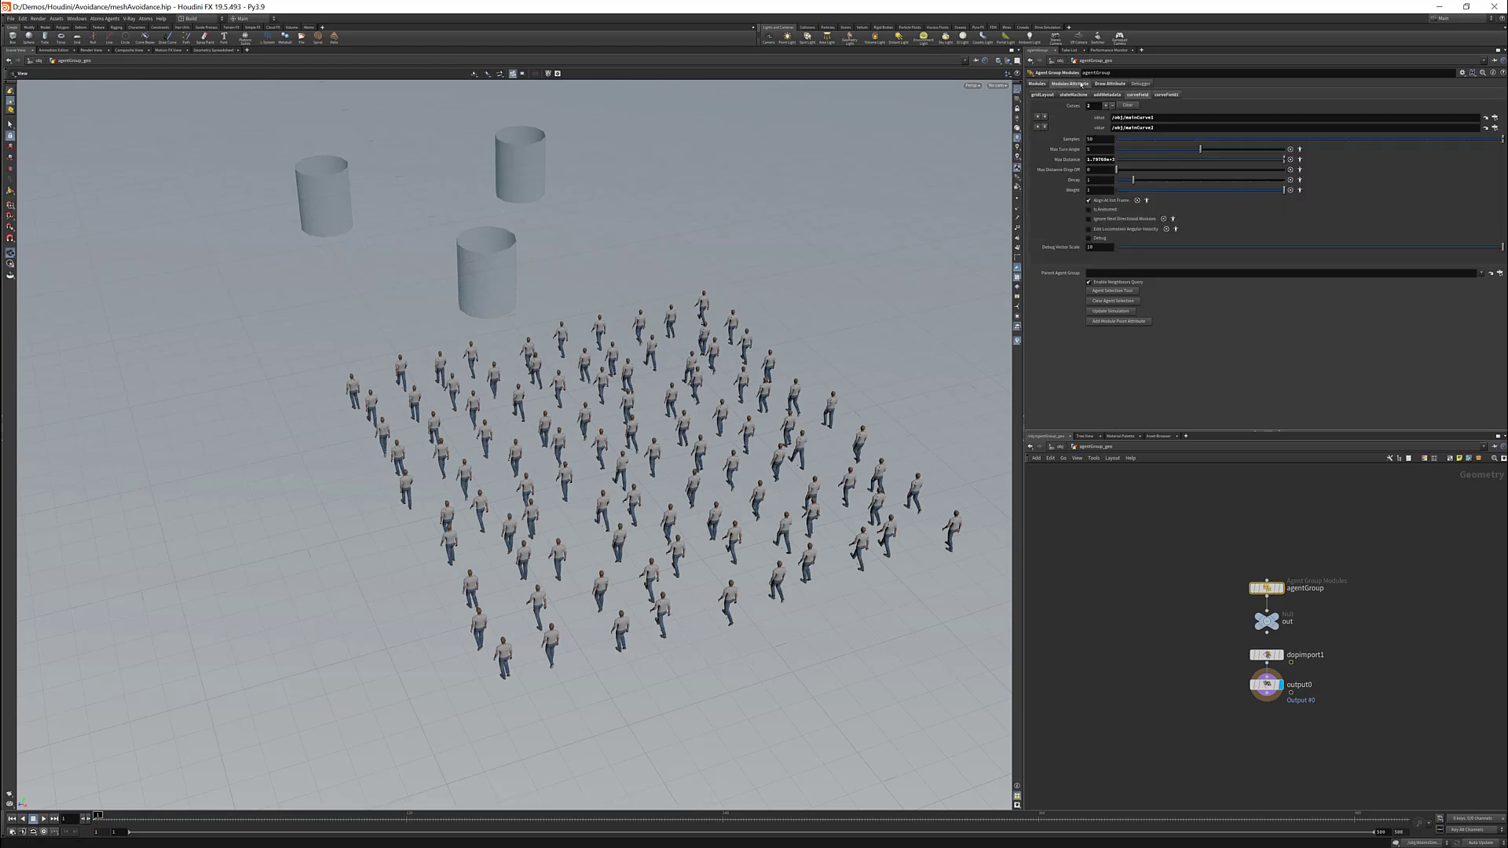
click(1168, 94)
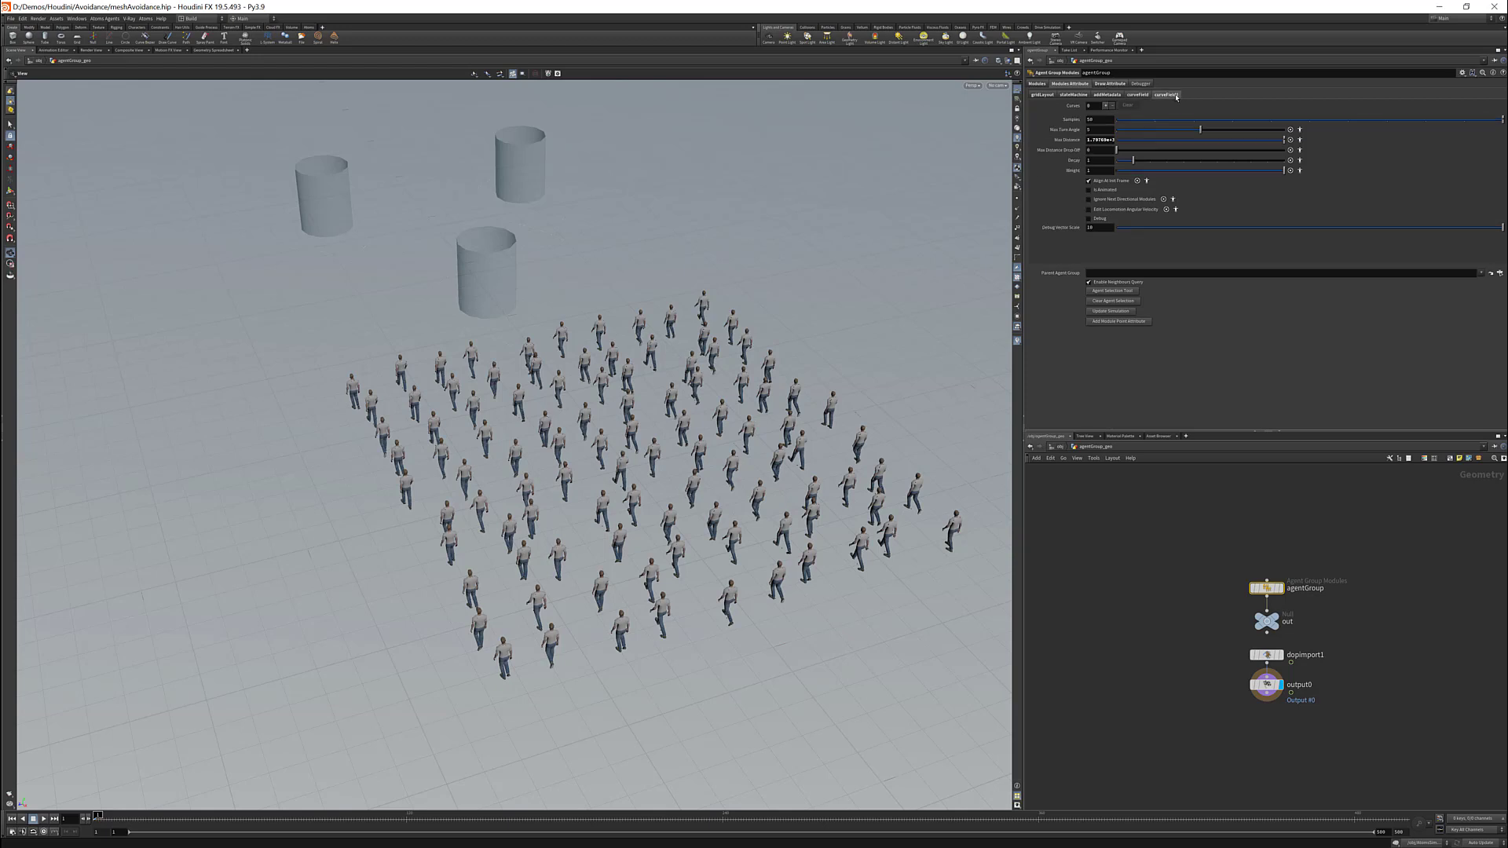
Step: Create two curve entries in the second curveField and assign /obj/obstacle1_1 to the first
double_click(1106, 105)
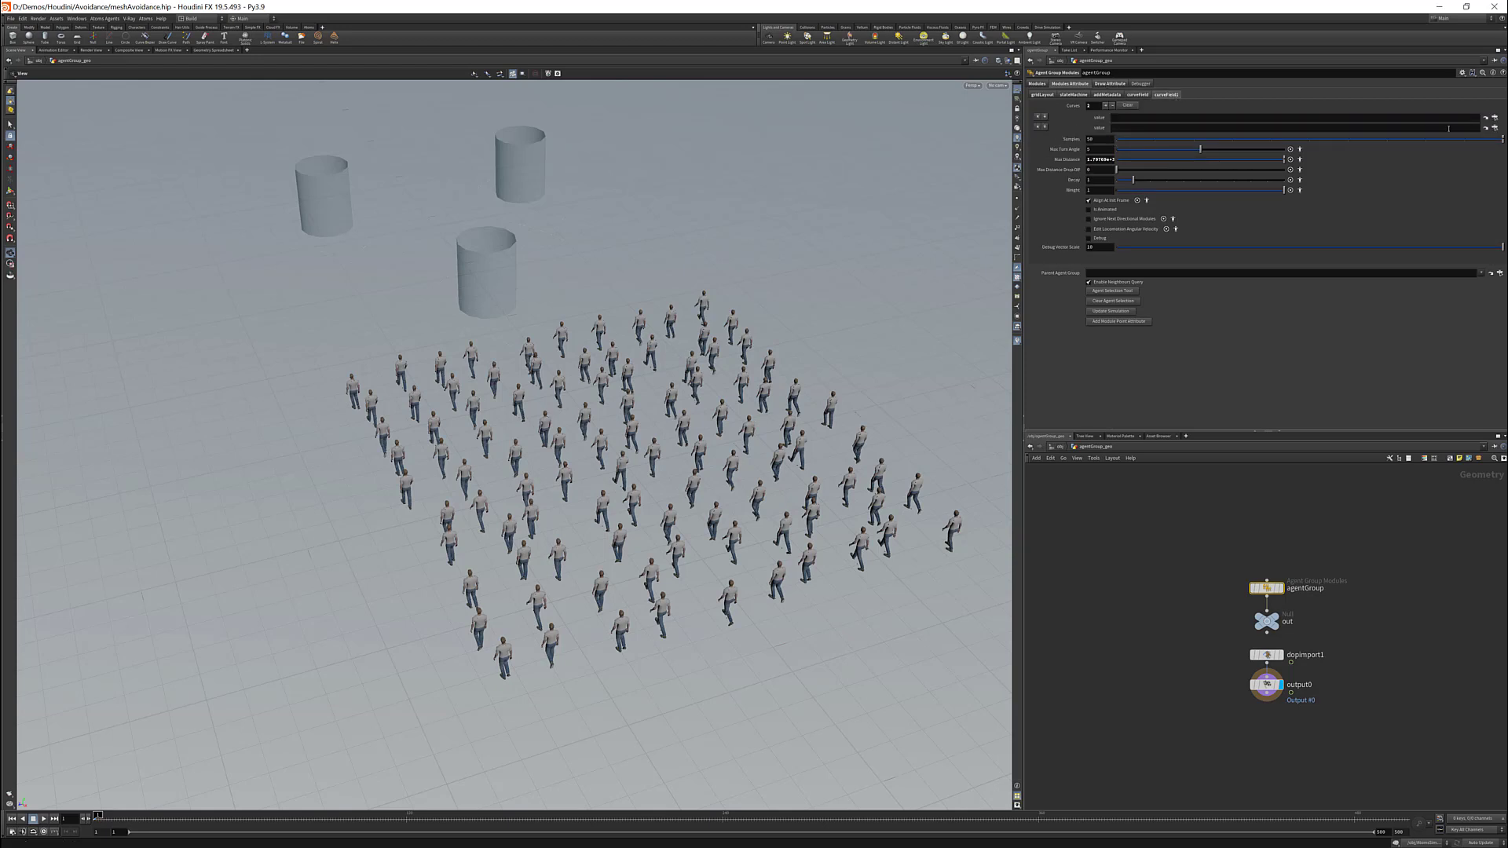
click(1497, 119)
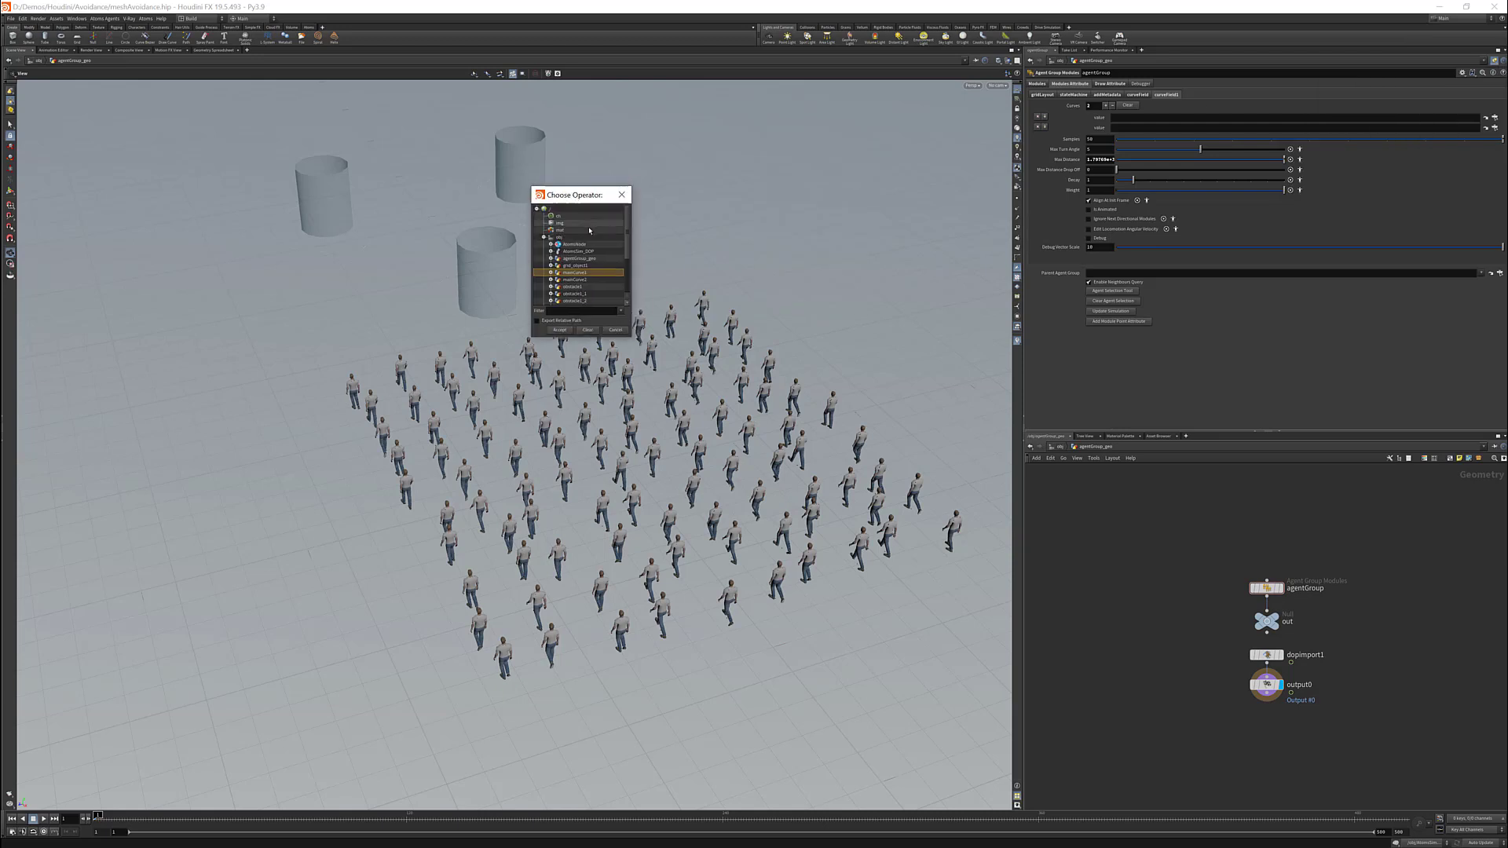
drag(581, 337, 569, 410)
click(574, 293)
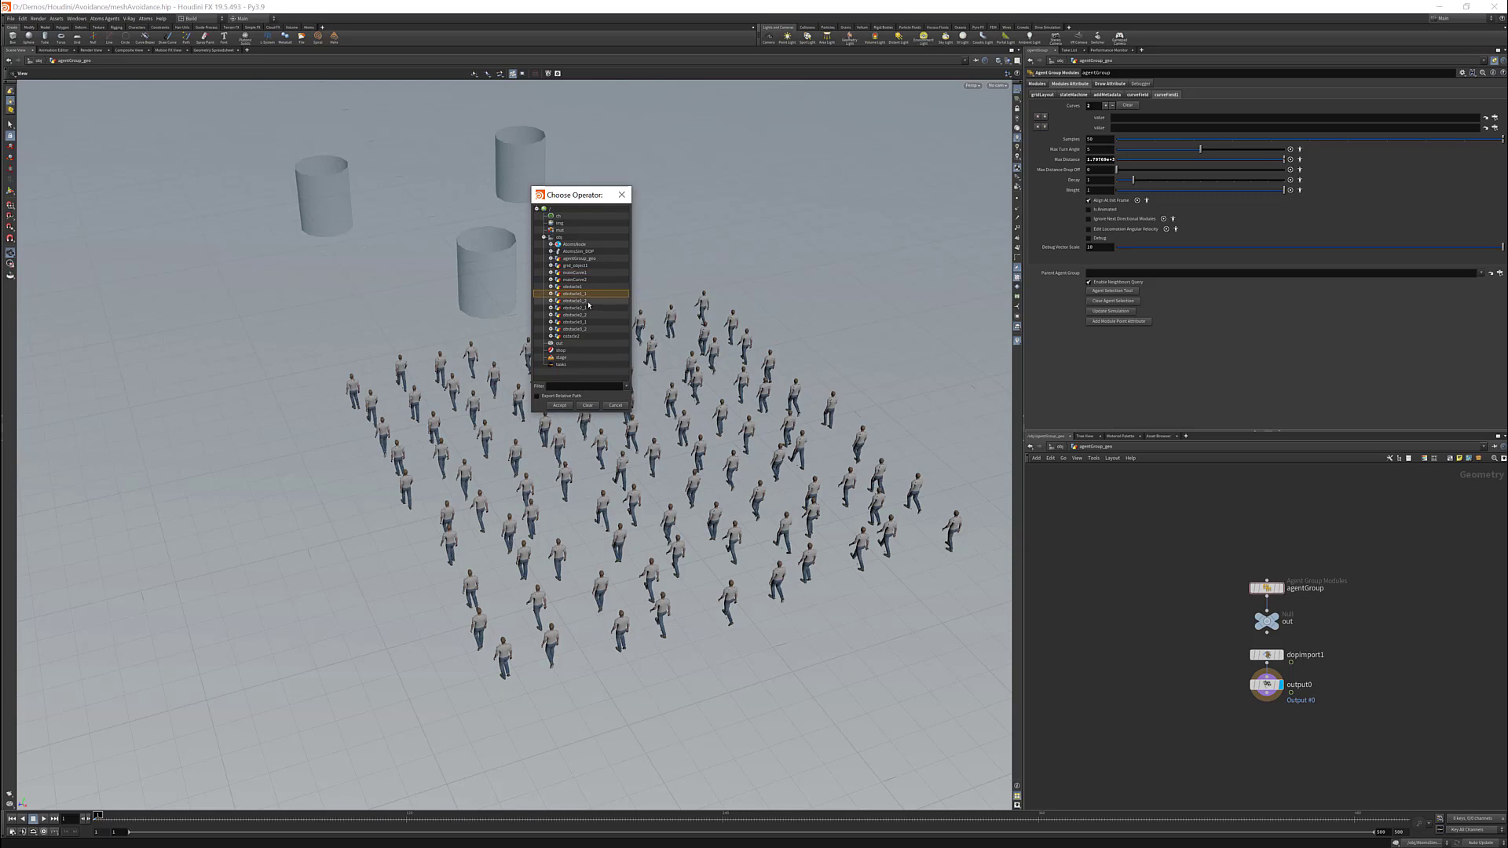
click(560, 405)
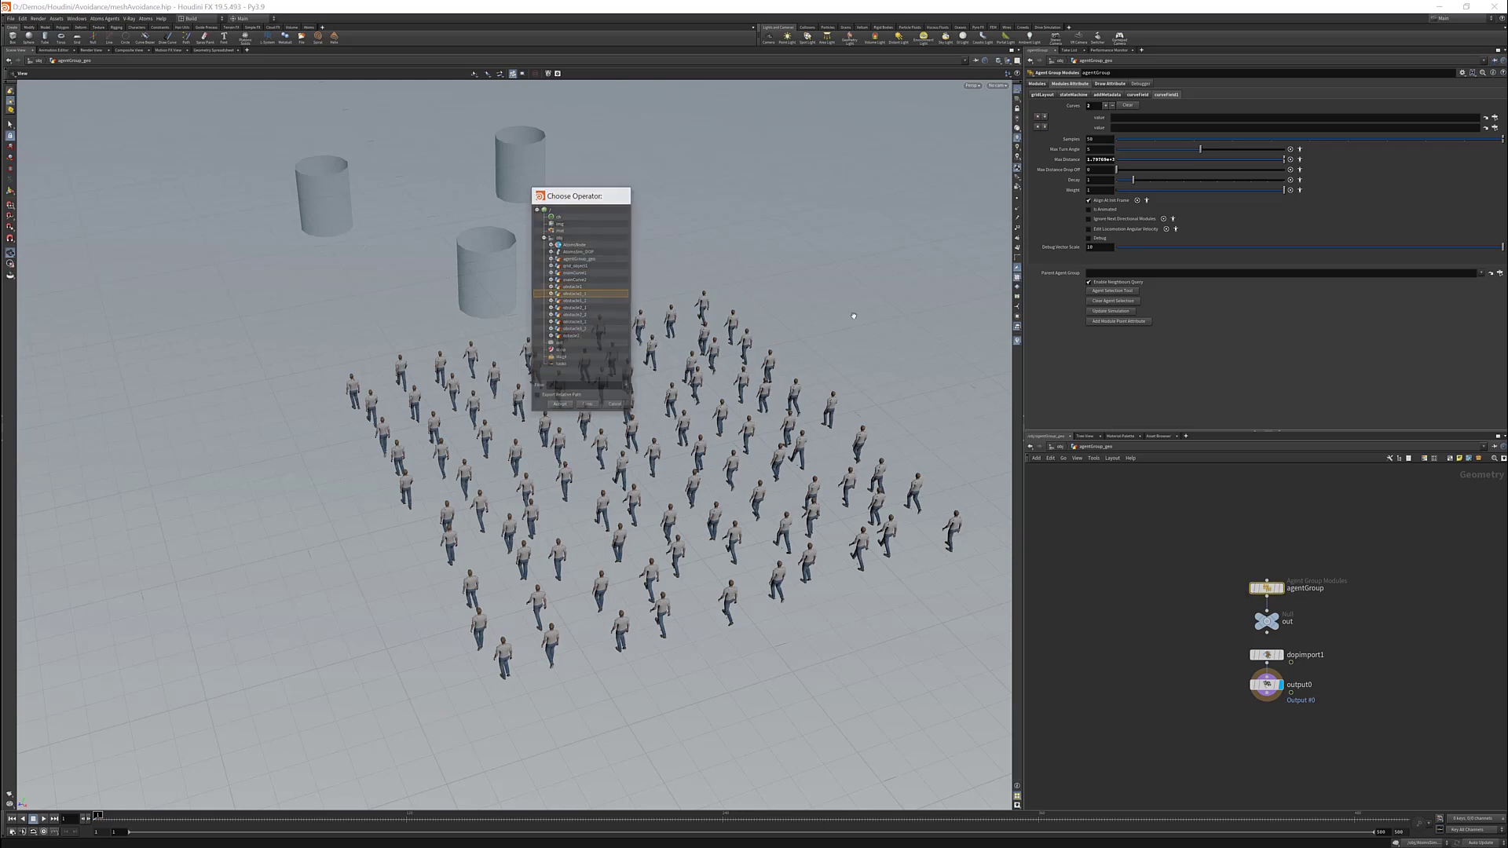
Step: Copy the first curve path into the second entry and change it to /obj/obstacle1_2
click(1287, 118)
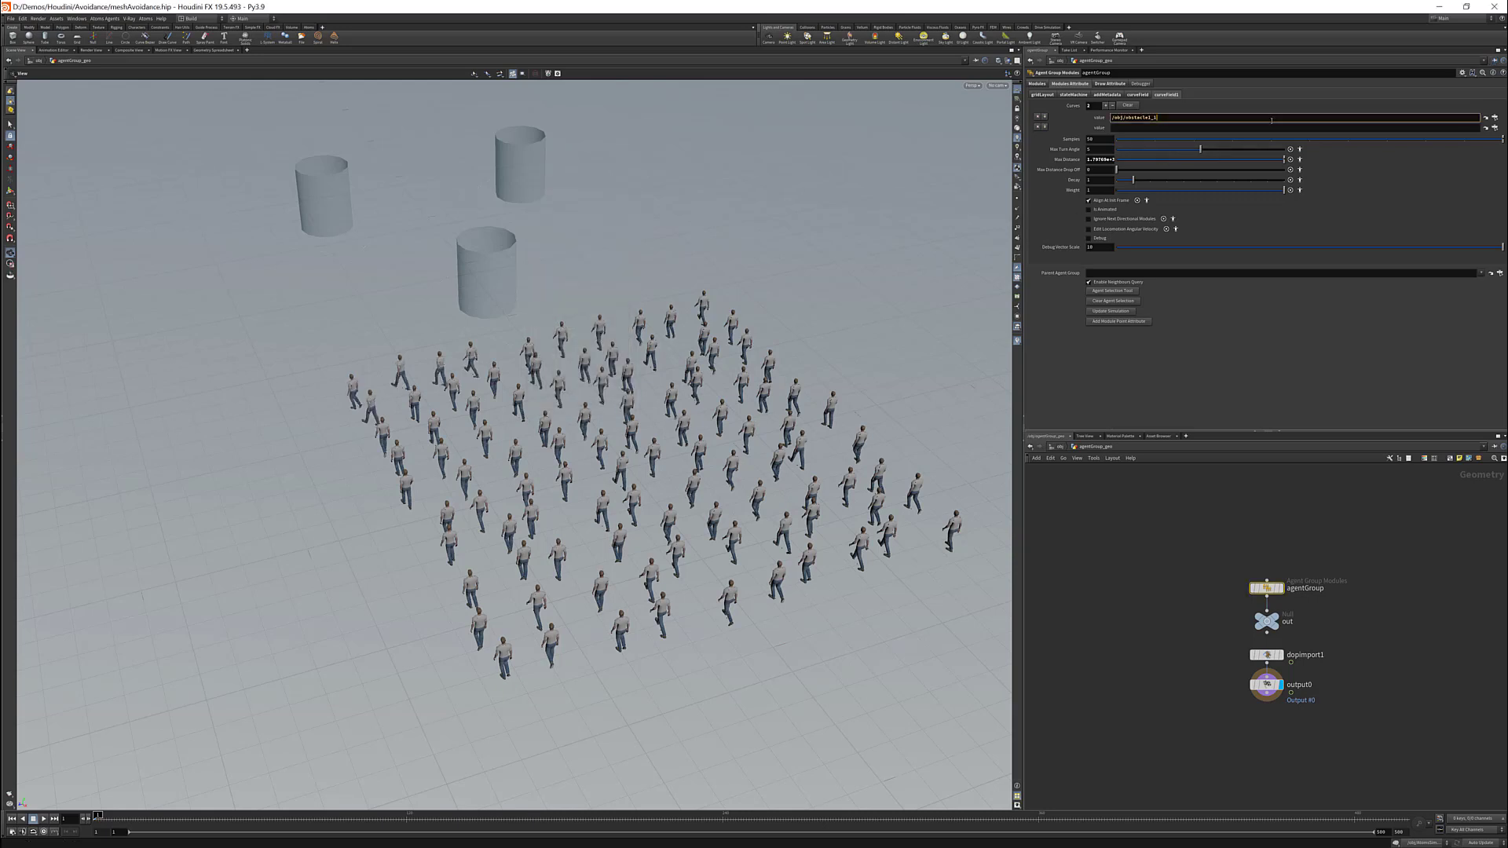
key(ctrl+a)
key(ctrl+c)
click(1233, 129)
key(ctrl+v)
key(BackSpace)
text(2)
key(Return)
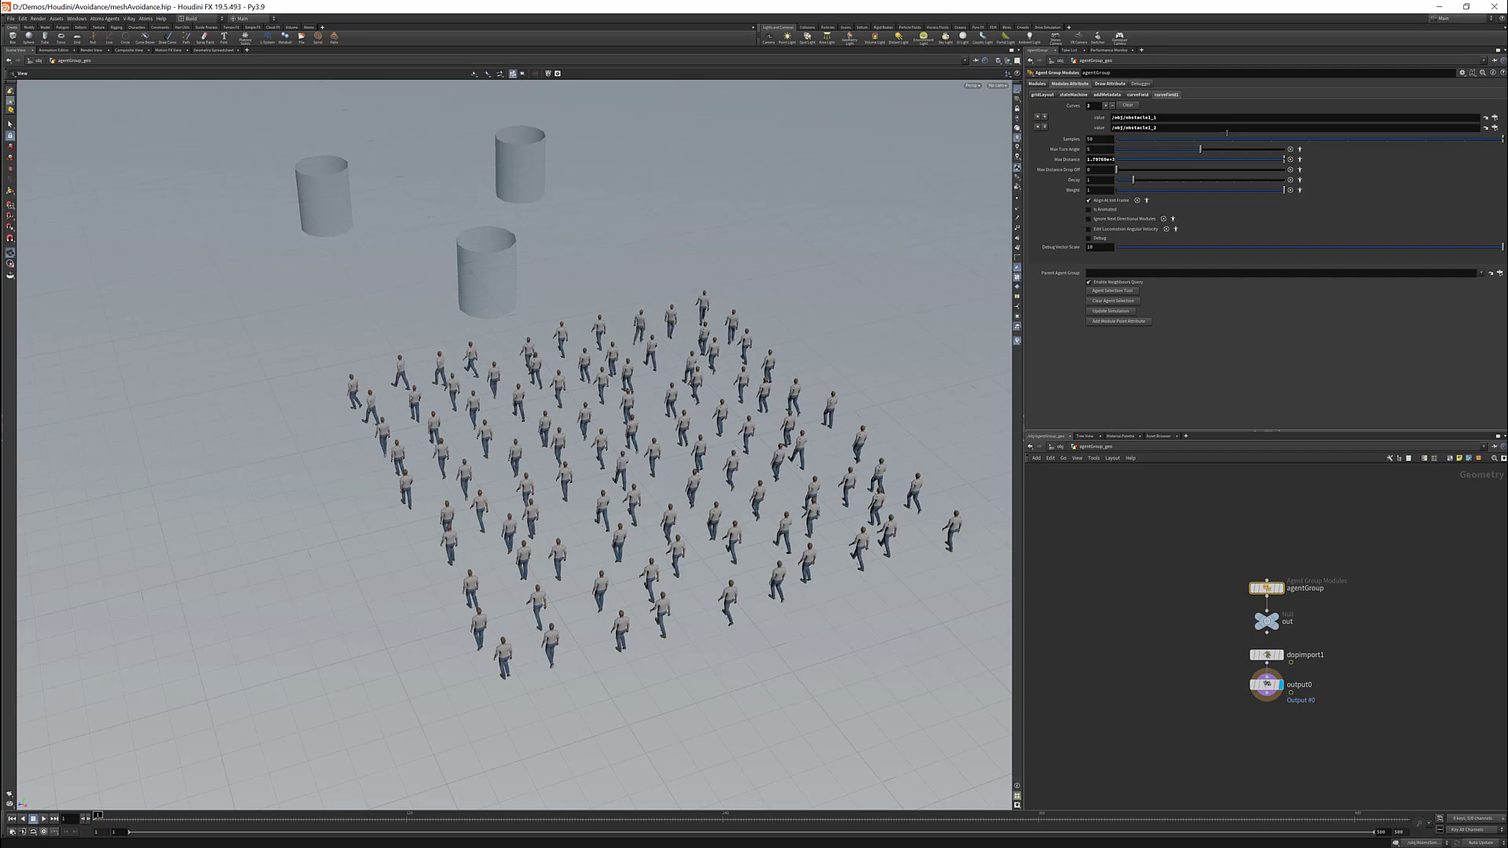
Step: Examine the obstacle1_1 and obstacle1_2 curve objects in the object network, and return inside agentGroup_geo
drag(817, 341, 733, 365)
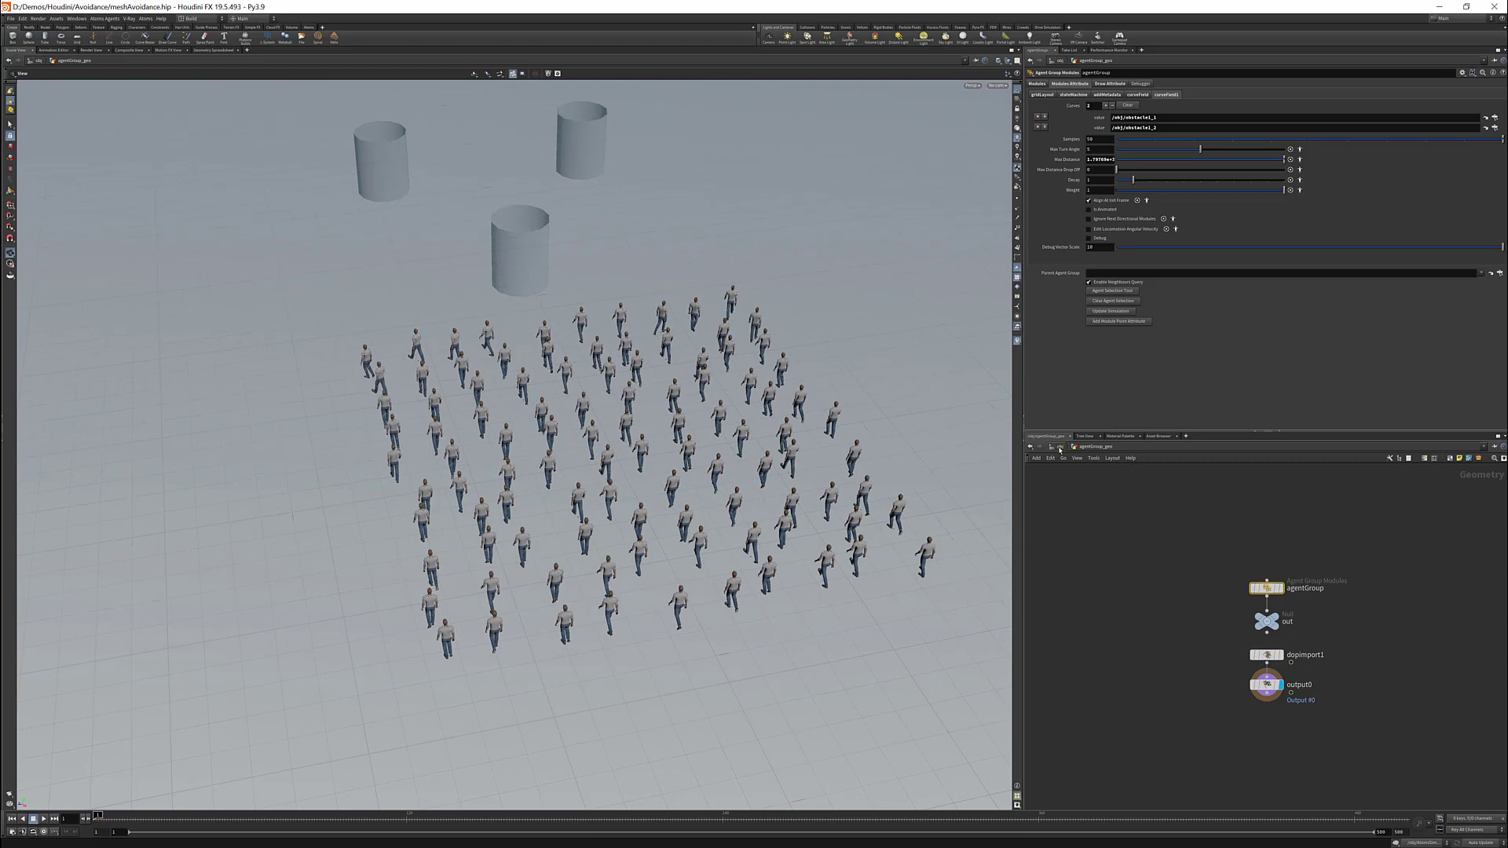
click(1060, 447)
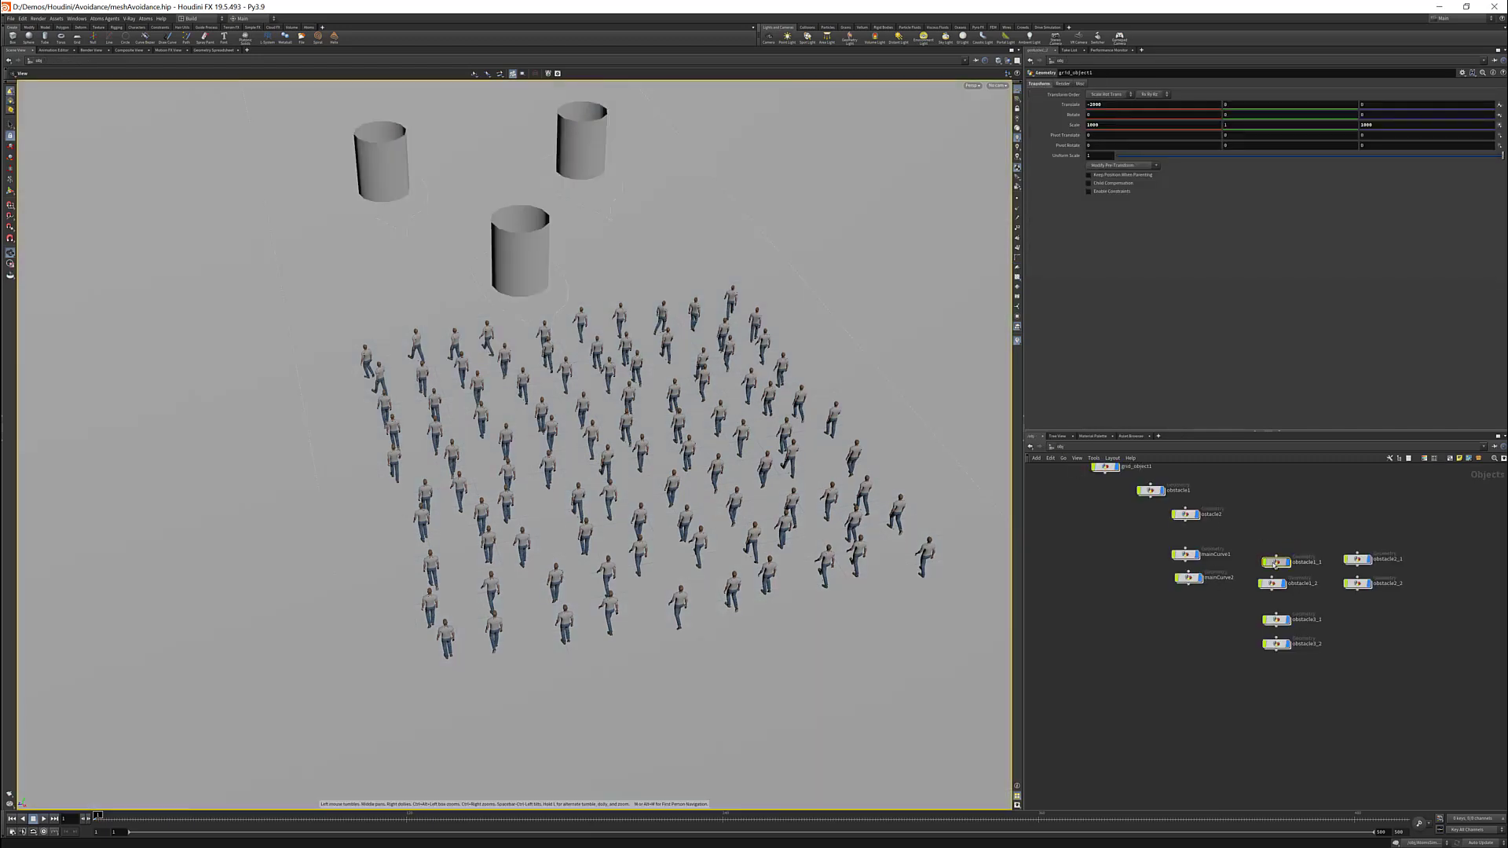
click(1268, 561)
click(1274, 585)
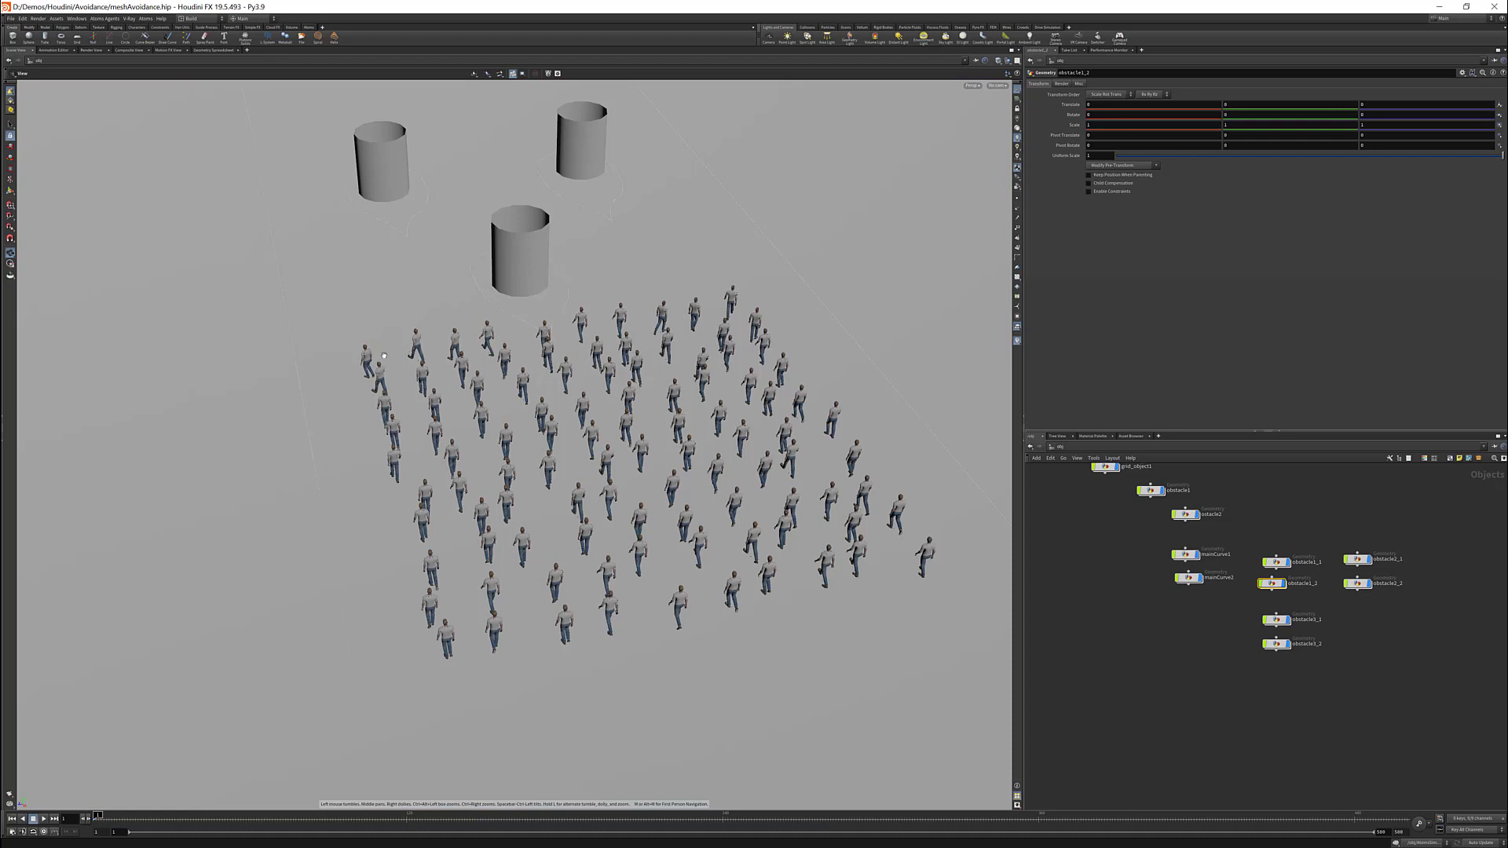
drag(742, 312, 556, 312)
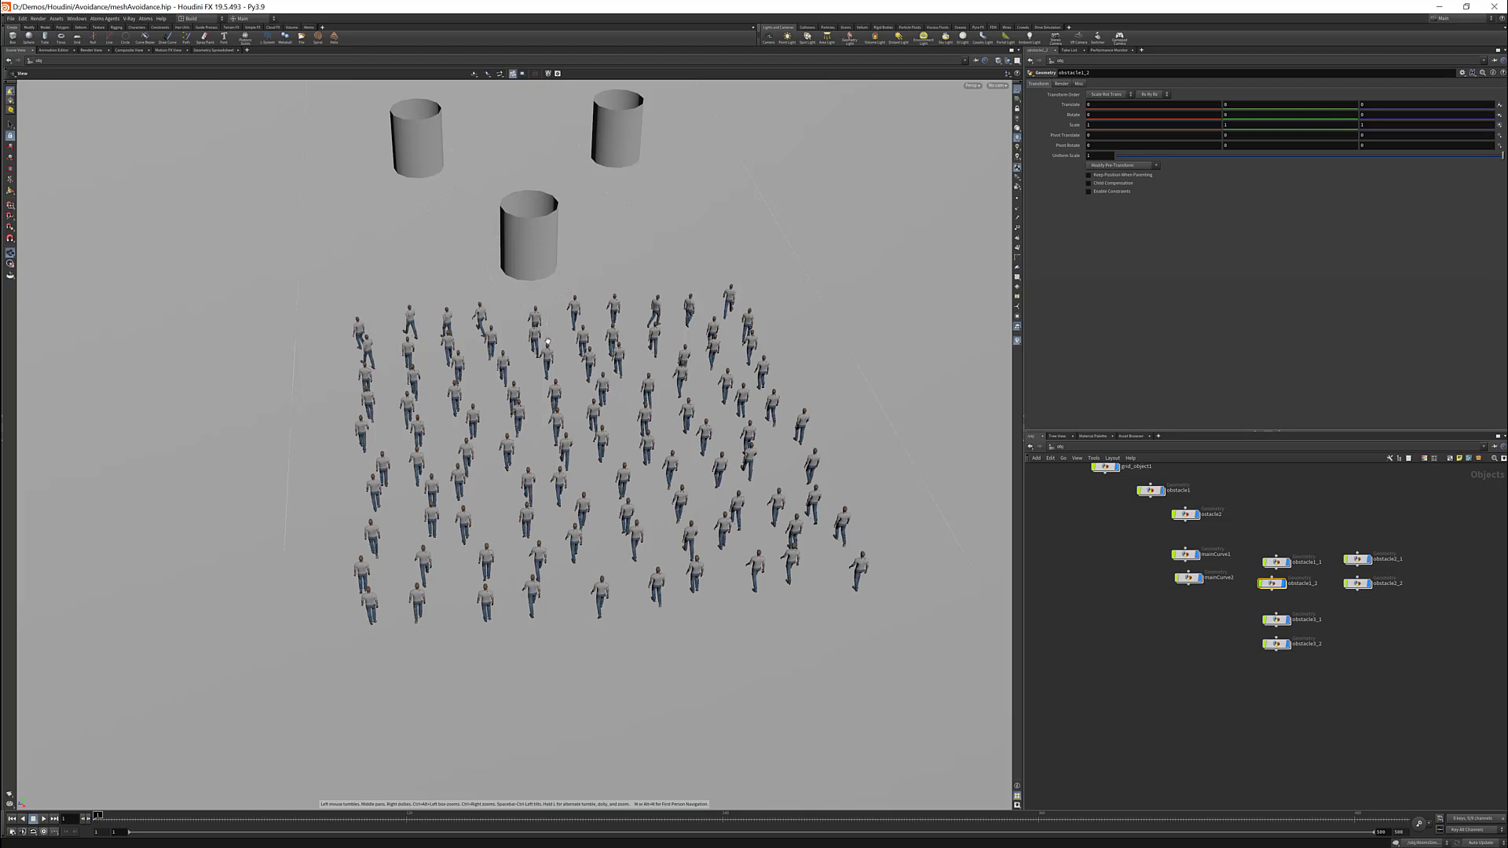
middle_drag(1173, 515, 1206, 558)
middle_drag(1320, 599, 1267, 513)
scroll(1351, 585, down, 5)
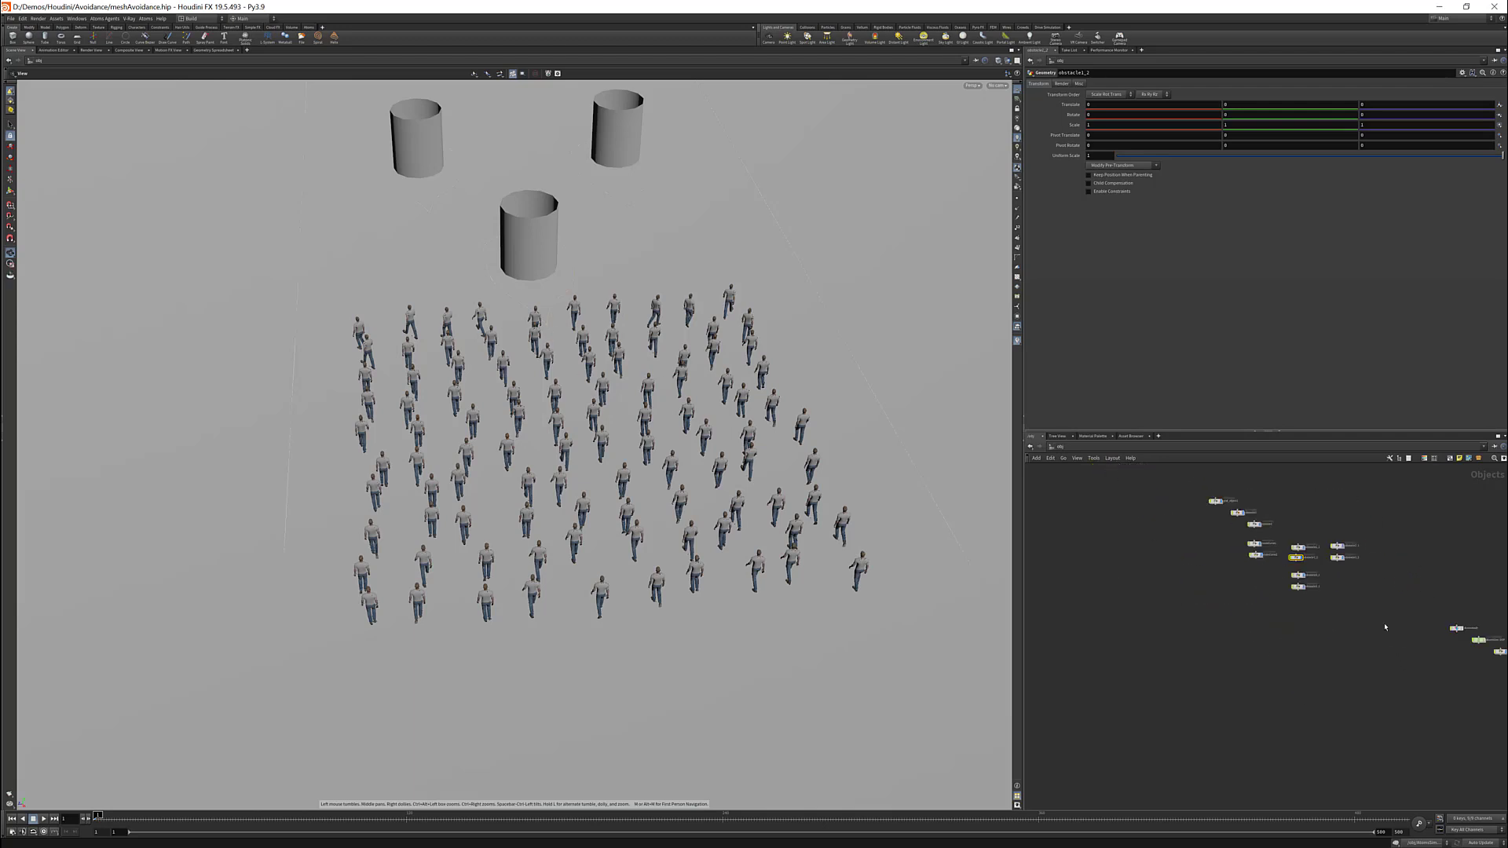
middle_drag(1316, 603, 1245, 589)
scroll(1414, 640, up, 5)
double_click(1480, 614)
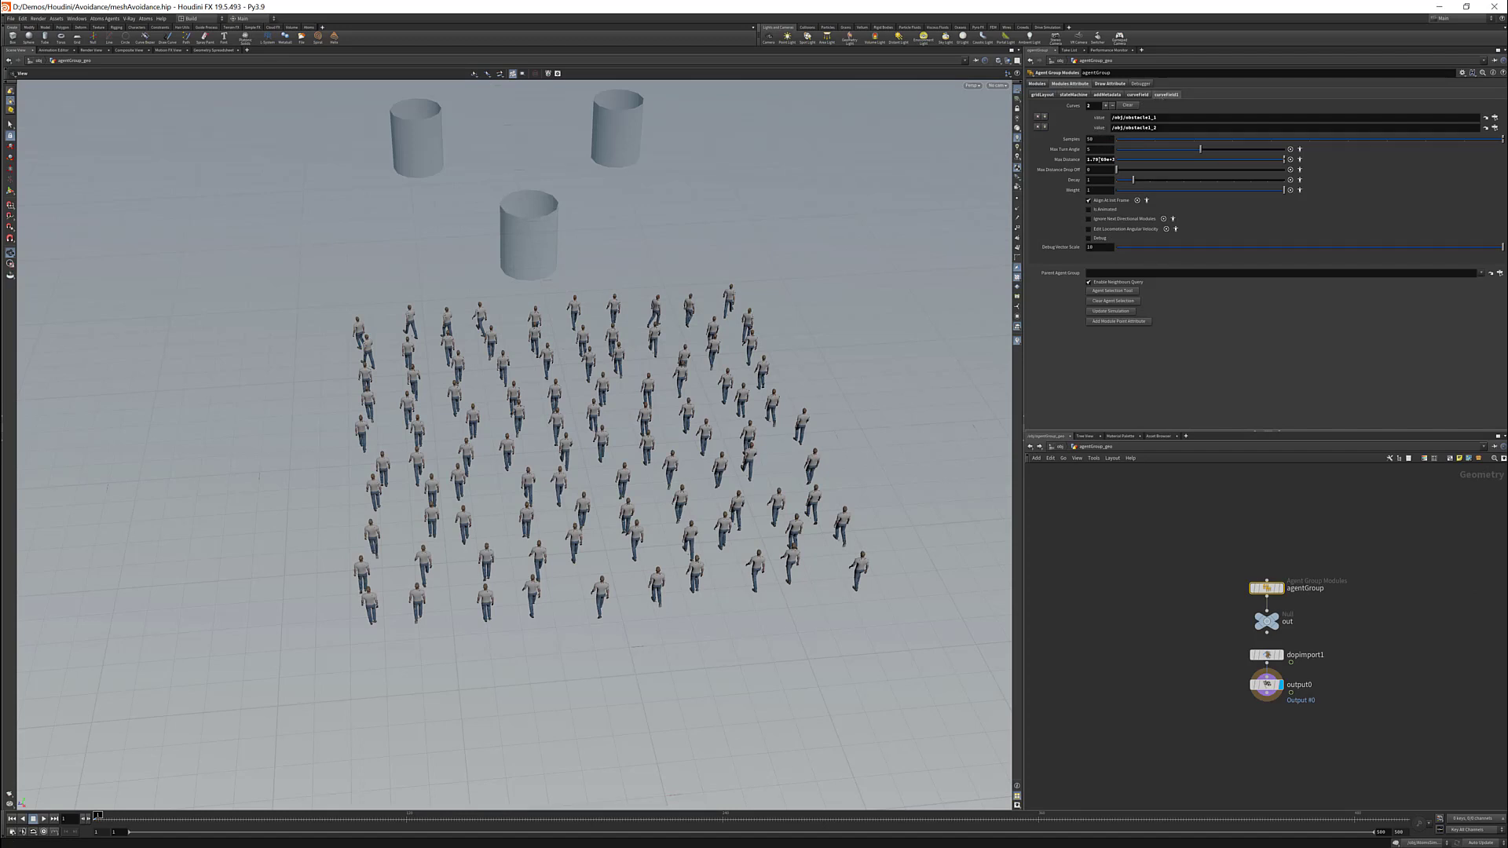
Step: Set the second curveField's Max Distance to 300 and its Max Distance Drop Off to 50
click(1099, 160)
text(300)
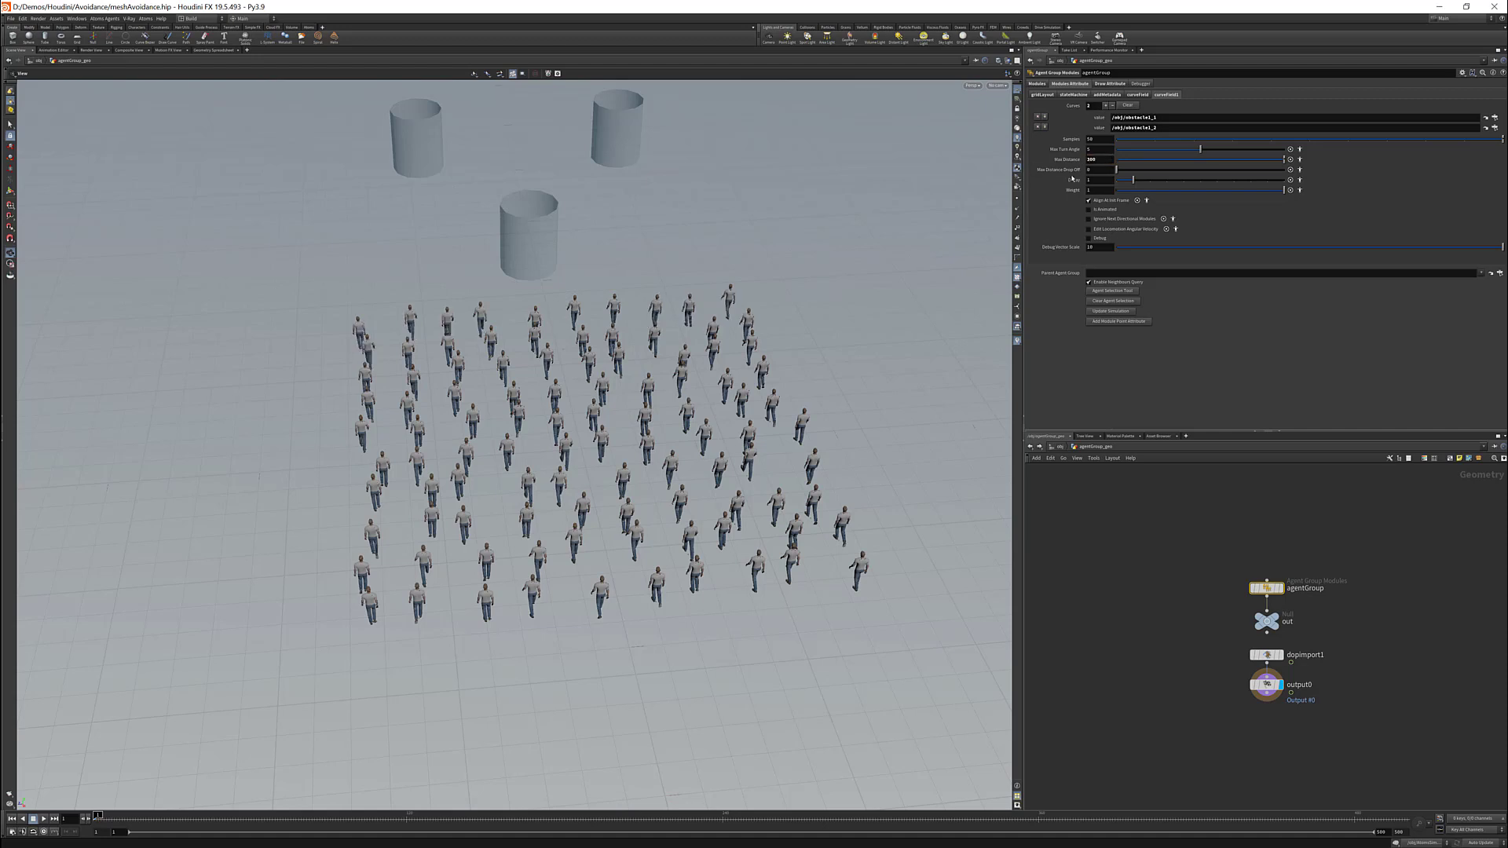
click(1098, 169)
text(50)
key(Return)
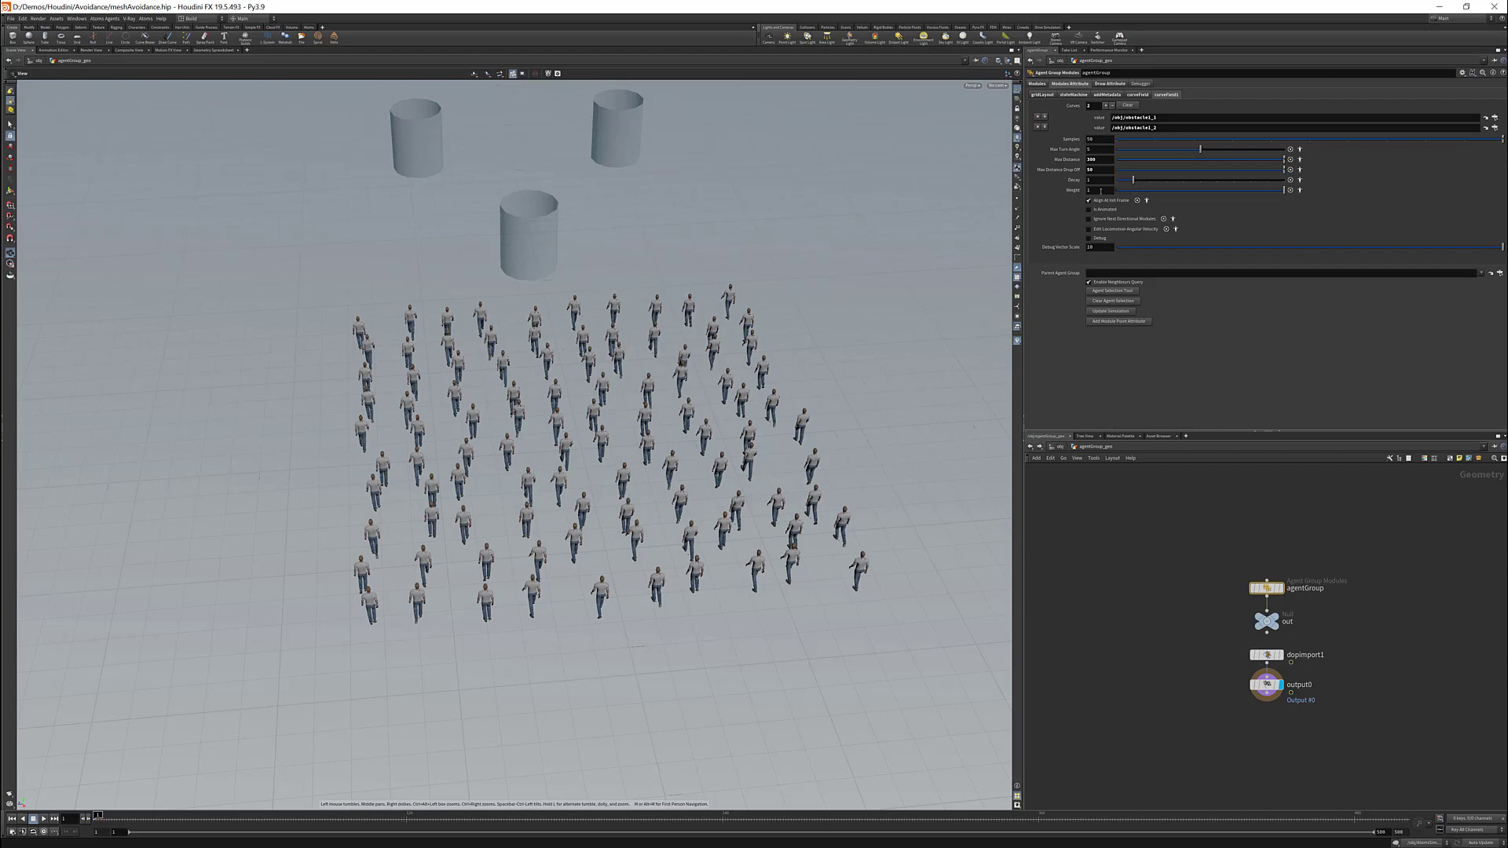
Step: Play the simulation to examine the agents near the front cylinder, and return to the first frame
click(44, 819)
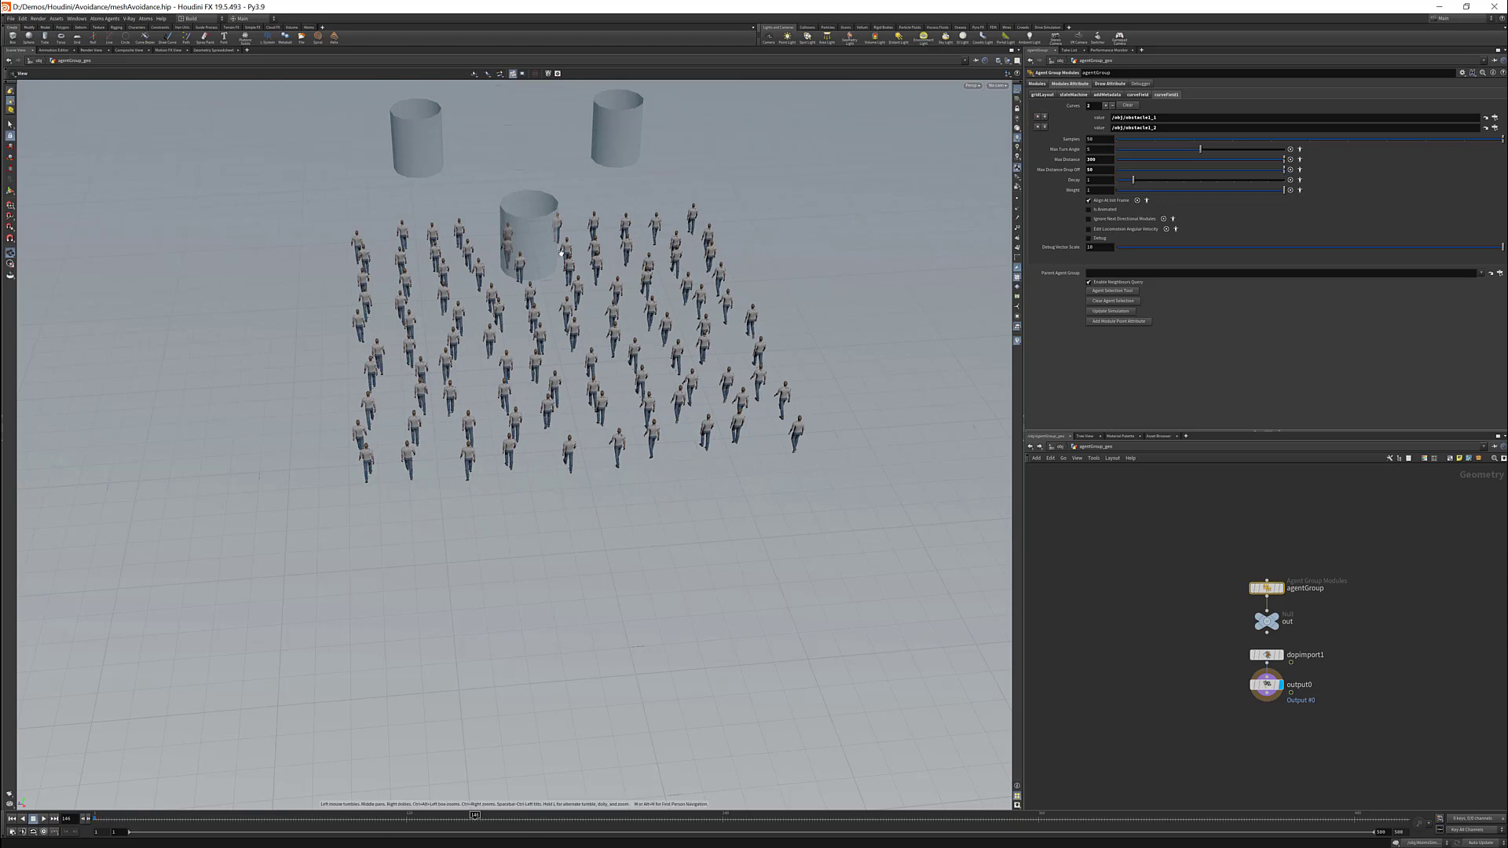
drag(559, 287, 543, 246)
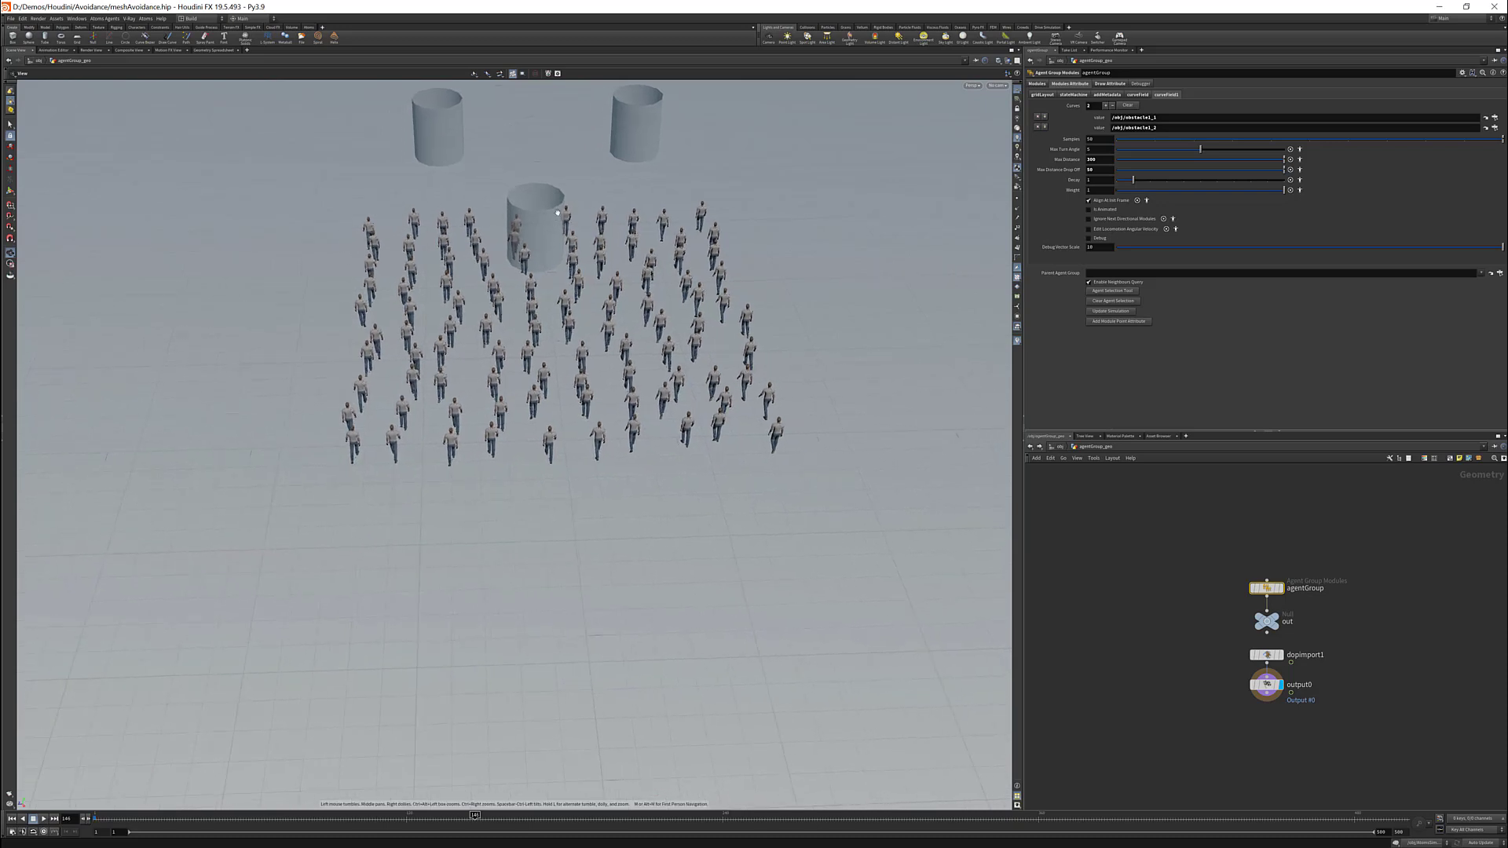
click(11, 818)
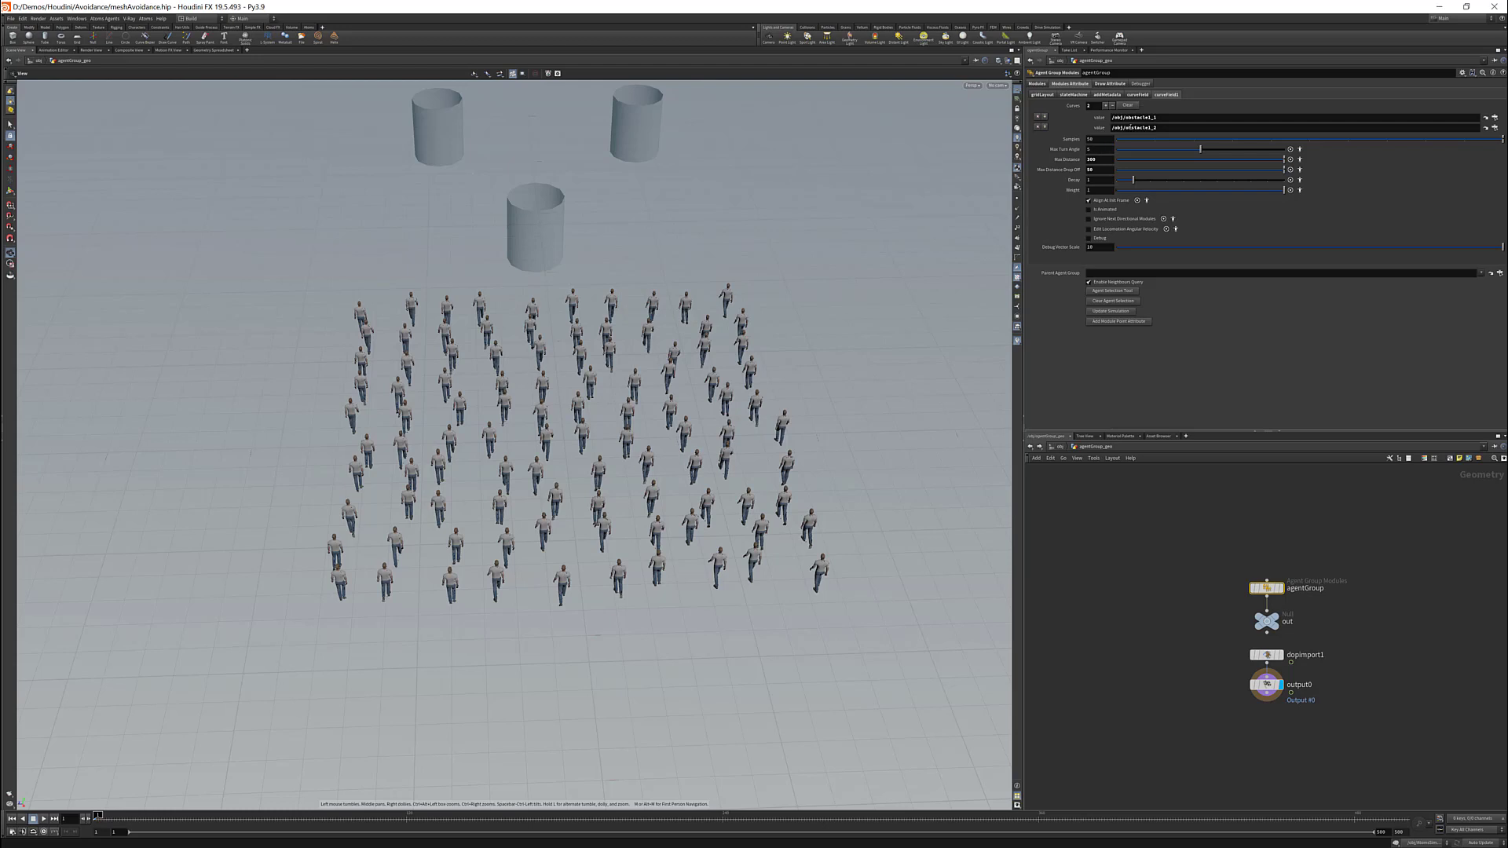
Step: Set the second curveField's Max Turn Angle to 10
click(1137, 95)
click(1176, 95)
click(1097, 150)
text(10)
key(Return)
Step: Play the simulation twice to examine how the agents turn around the front cylinder, and return to the first frame
click(44, 819)
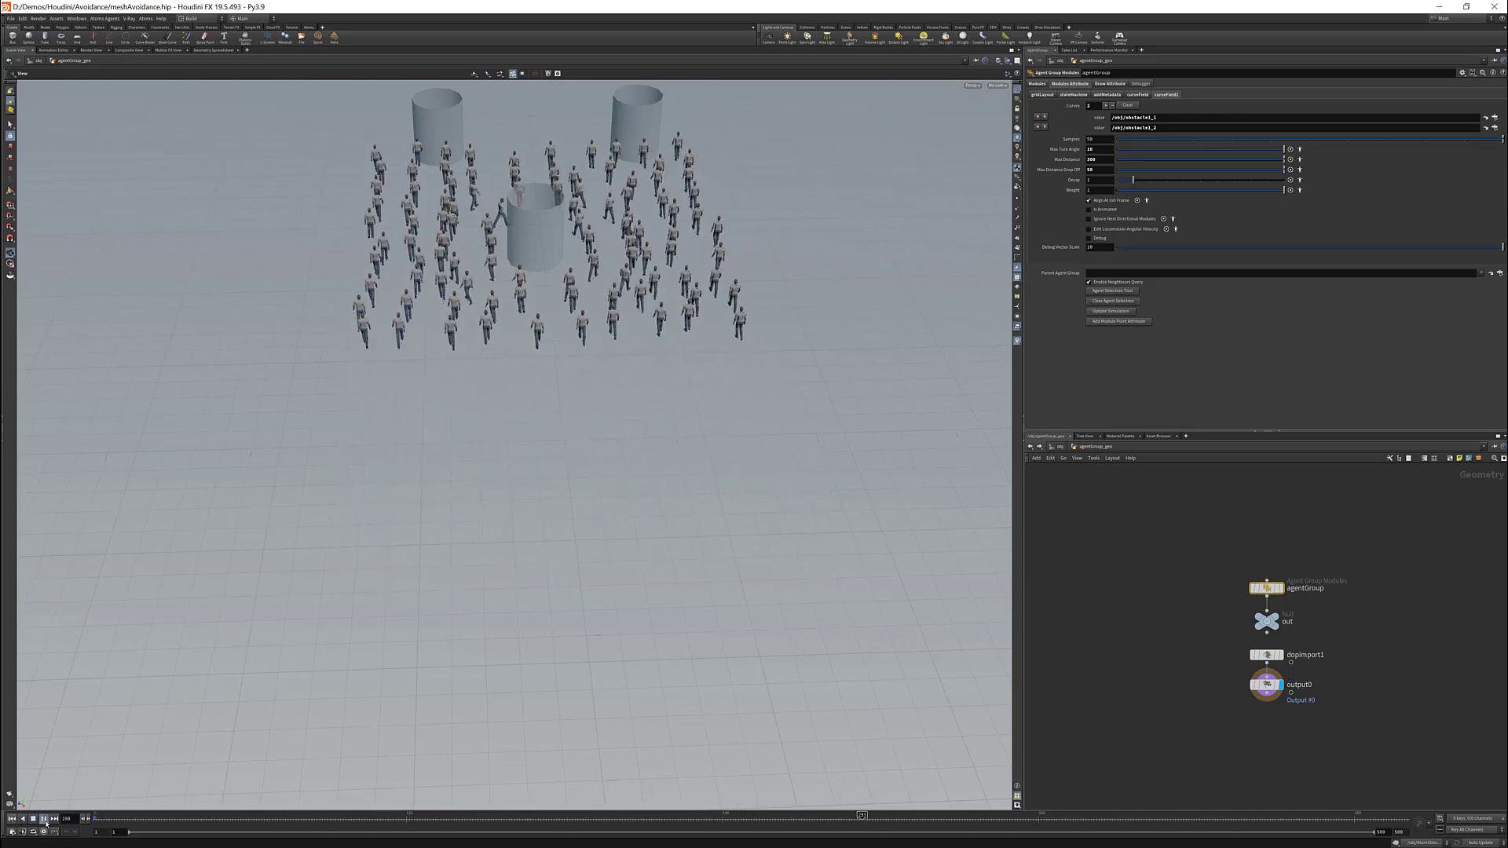
click(45, 820)
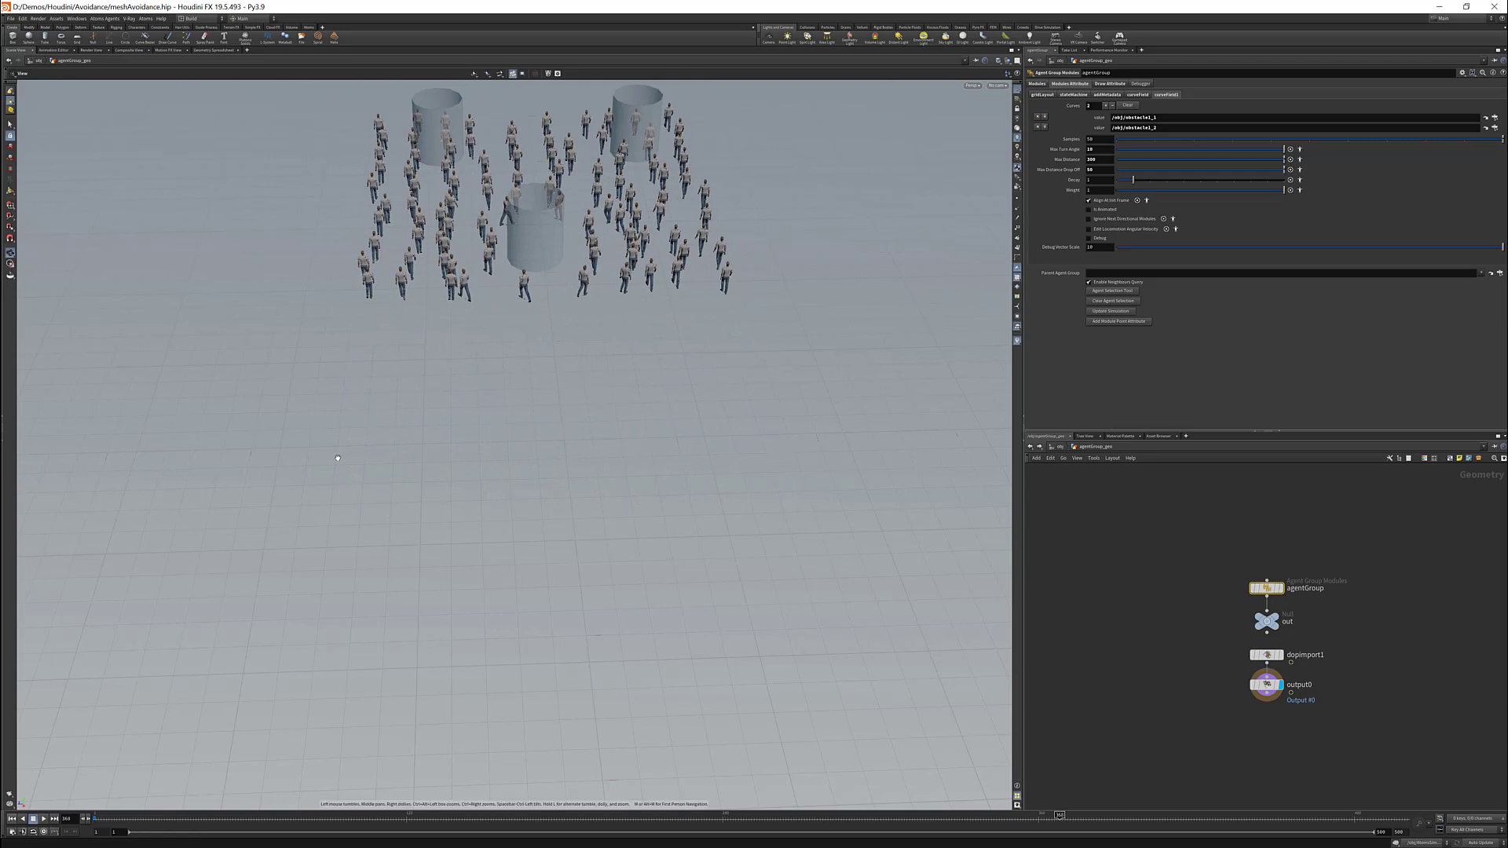
click(11, 819)
click(44, 819)
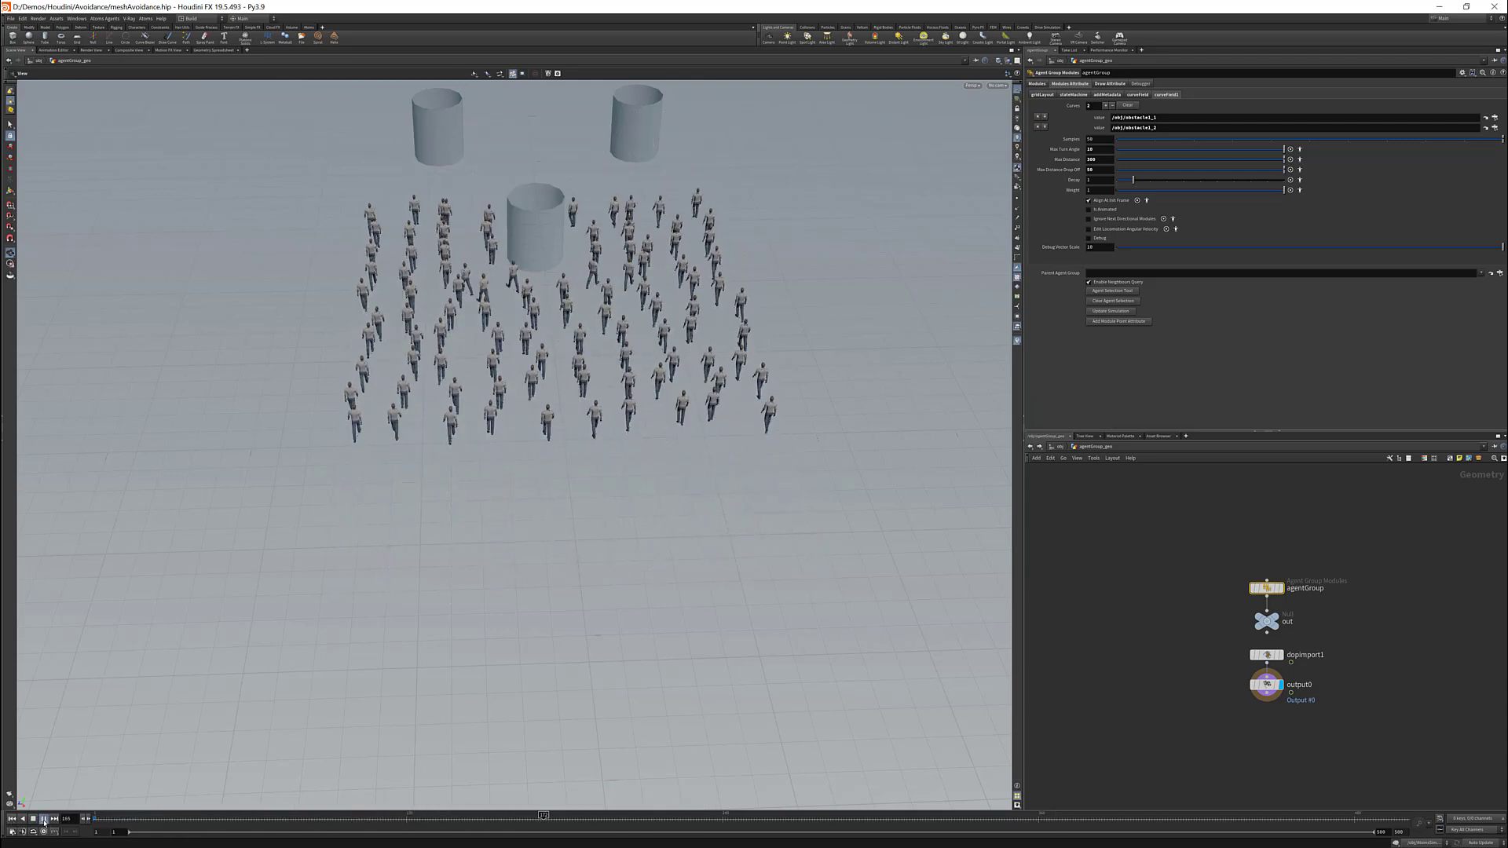
click(12, 820)
Step: Set the second curveField's Max Distance to 400, play the simulation to check the agents, and return to the first frame
click(1105, 160)
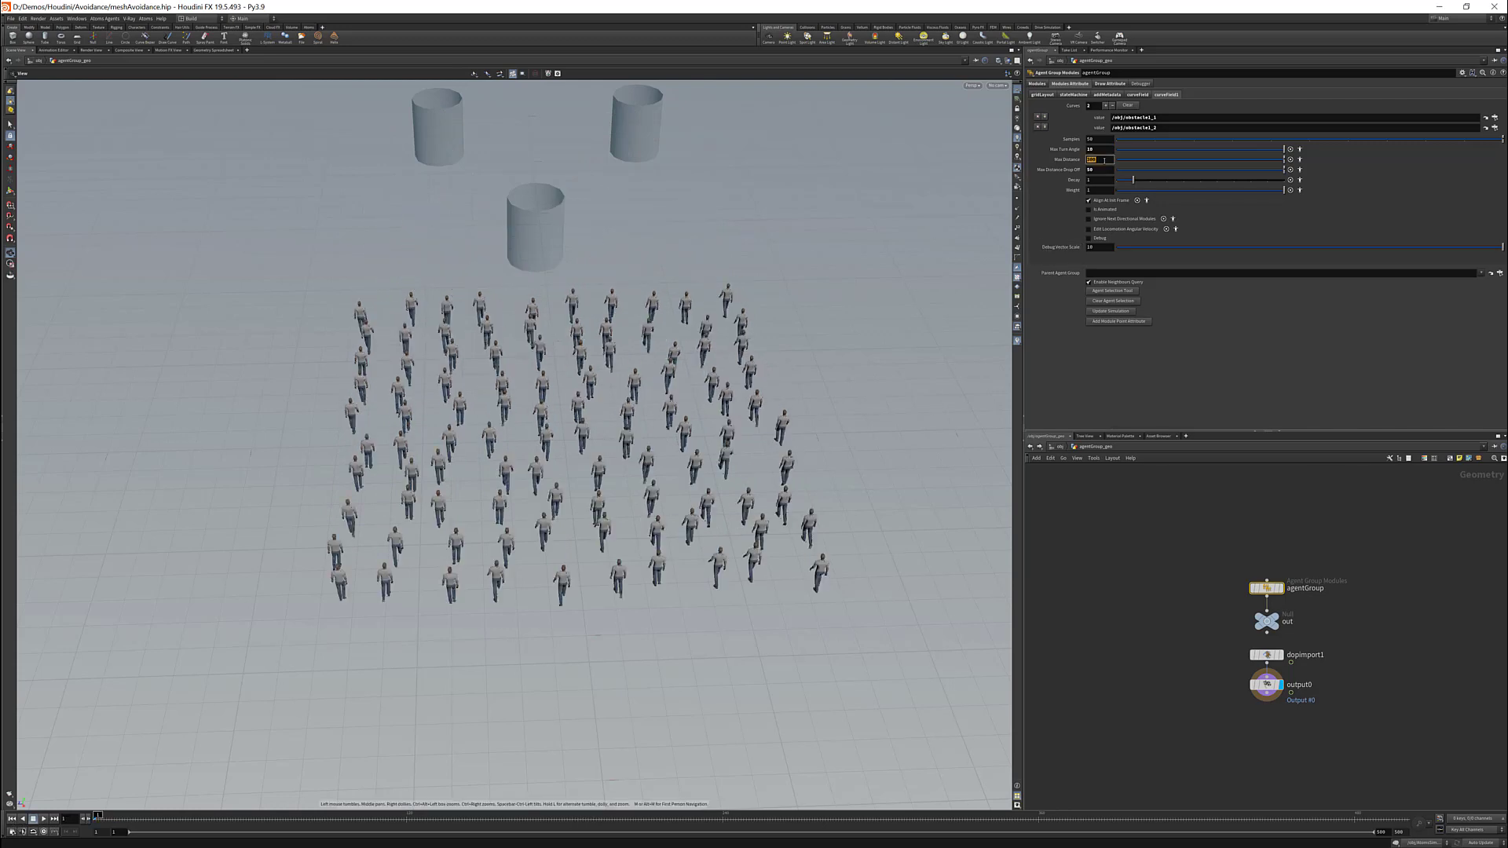
text(400)
key(Return)
click(45, 819)
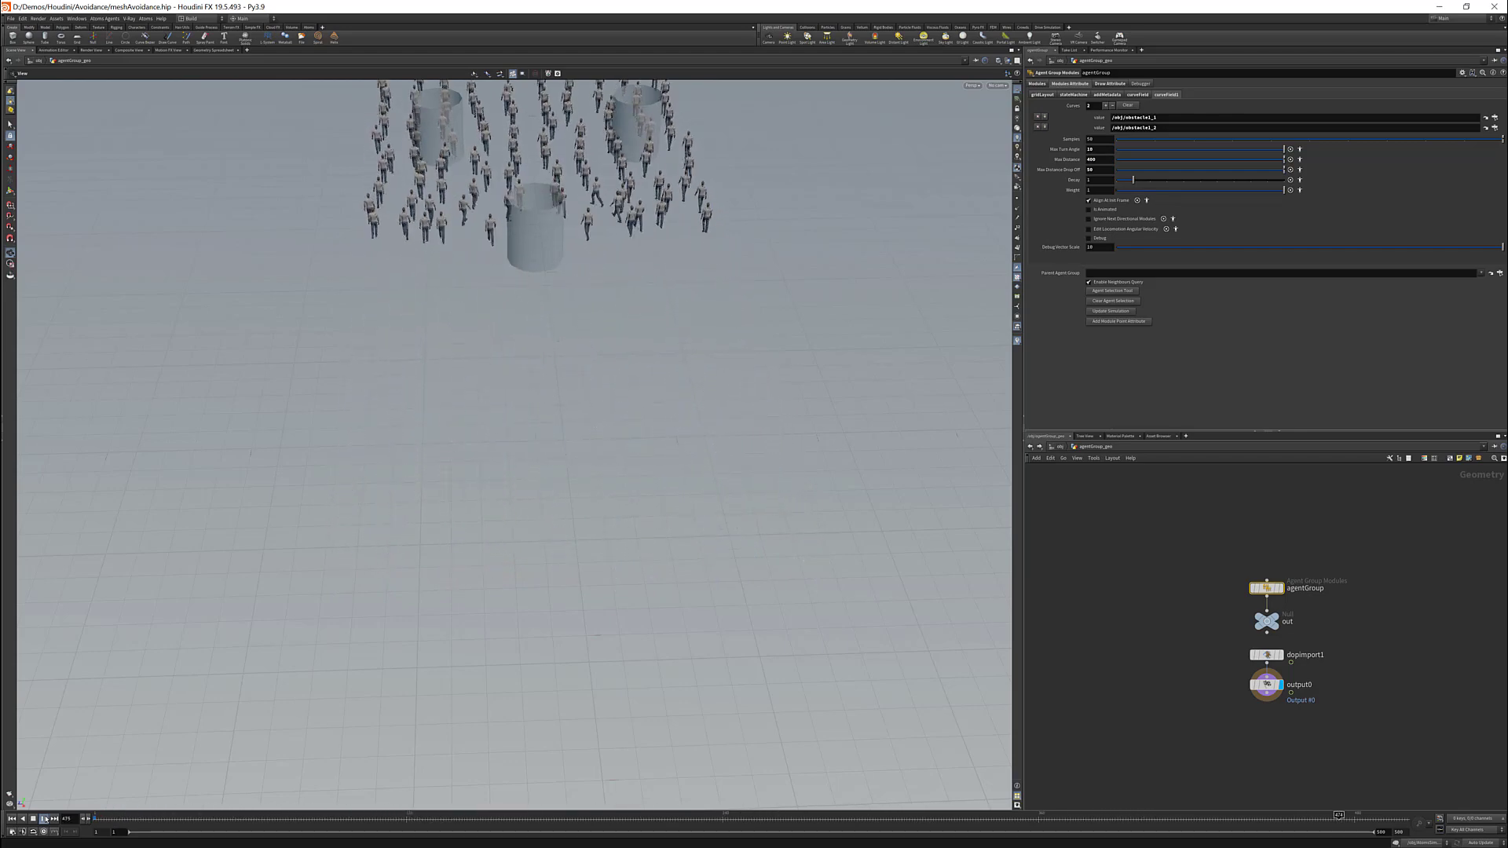
click(45, 820)
click(11, 819)
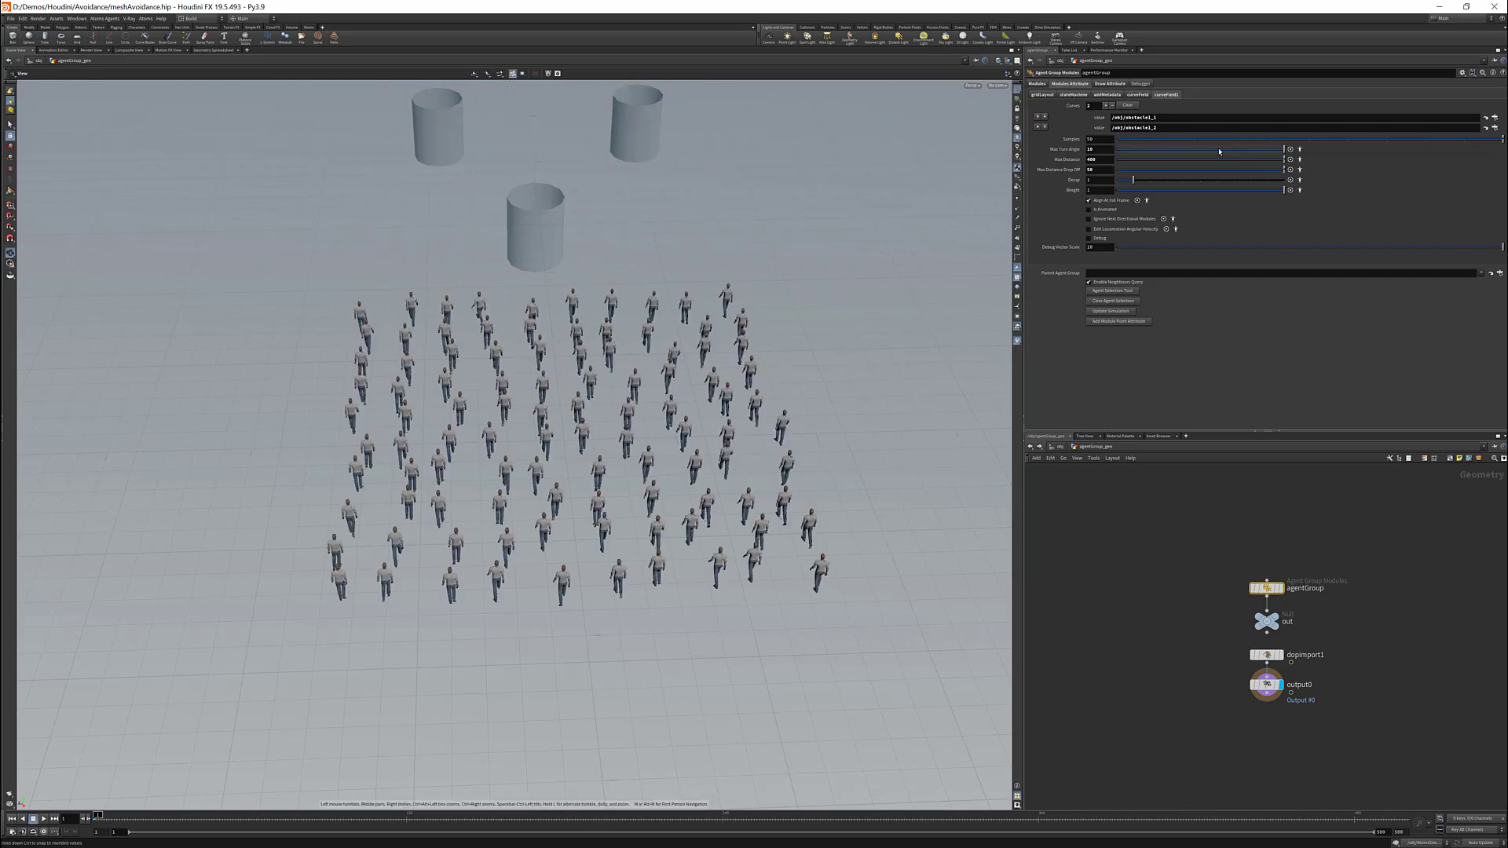
Step: Add two more curveField behaviour modules to the agent group and open the module attributes
click(1039, 83)
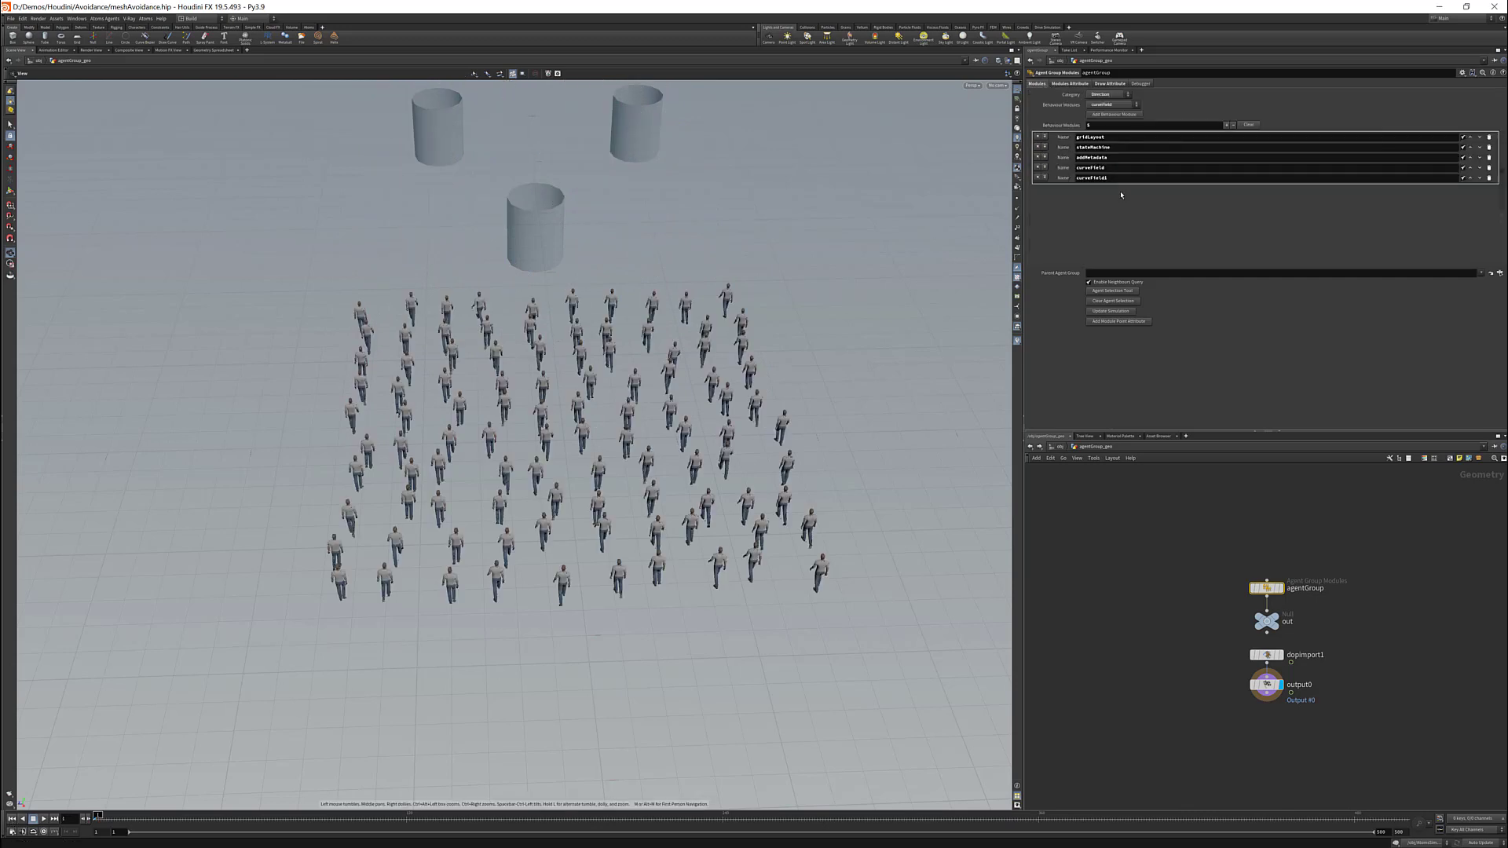
click(1122, 117)
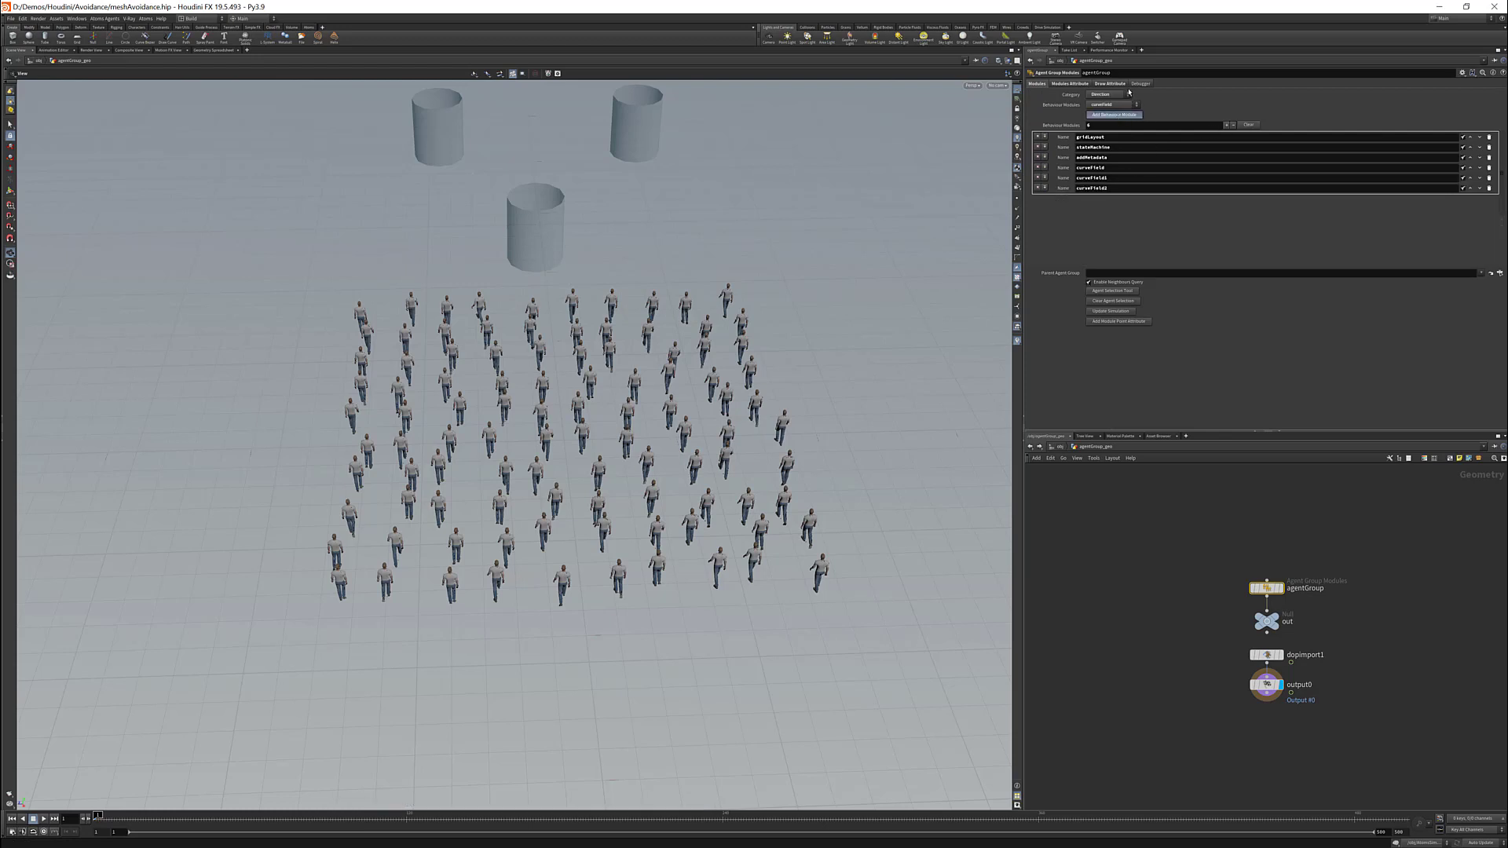
click(1077, 84)
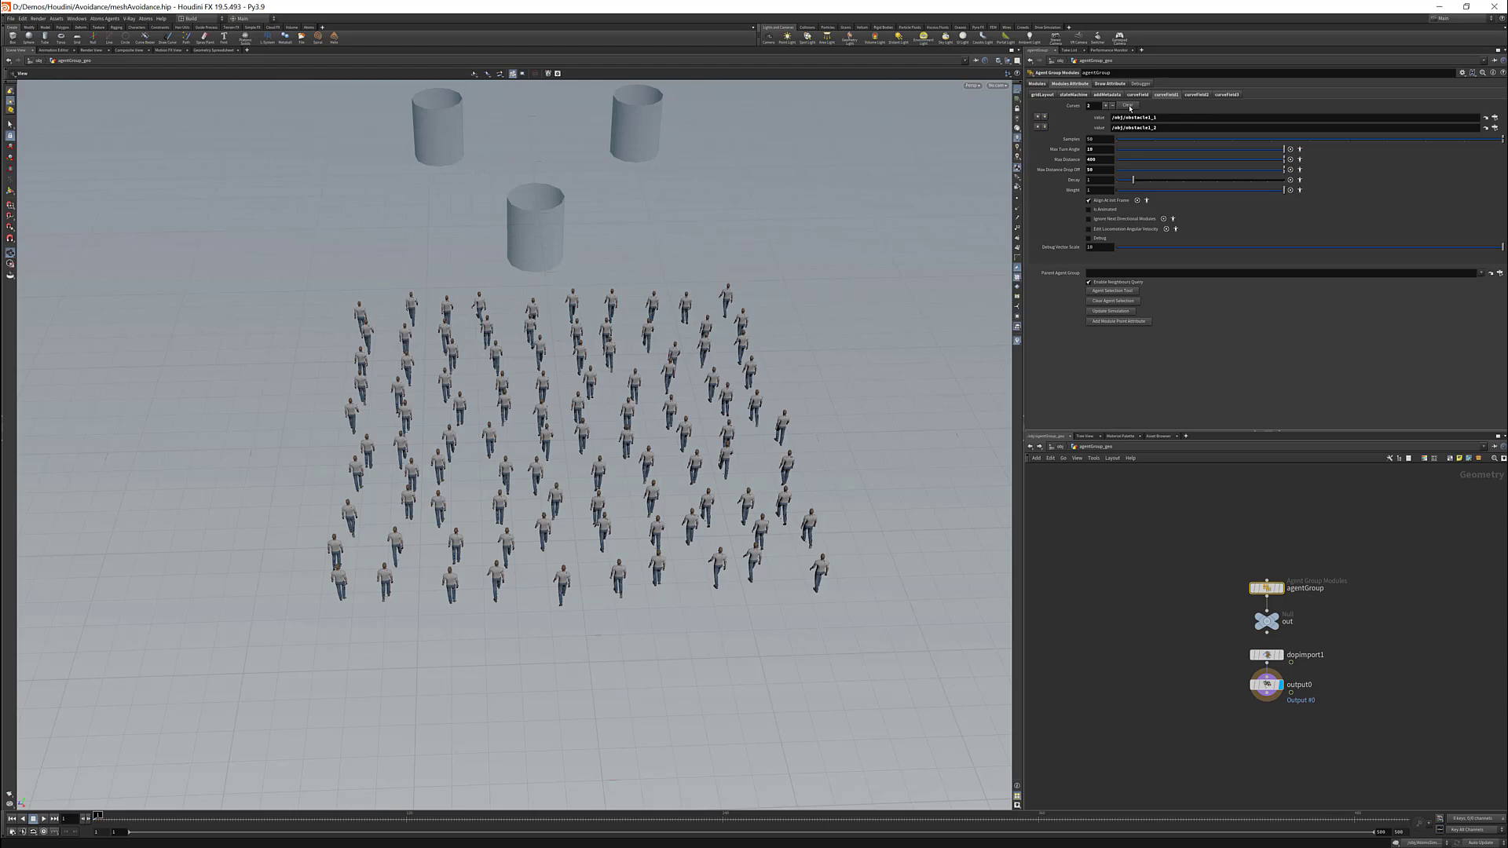
Step: Give the third curveField two curve entries, /obj/obstacle2_1 and /obj/obstacle2_2
click(1197, 95)
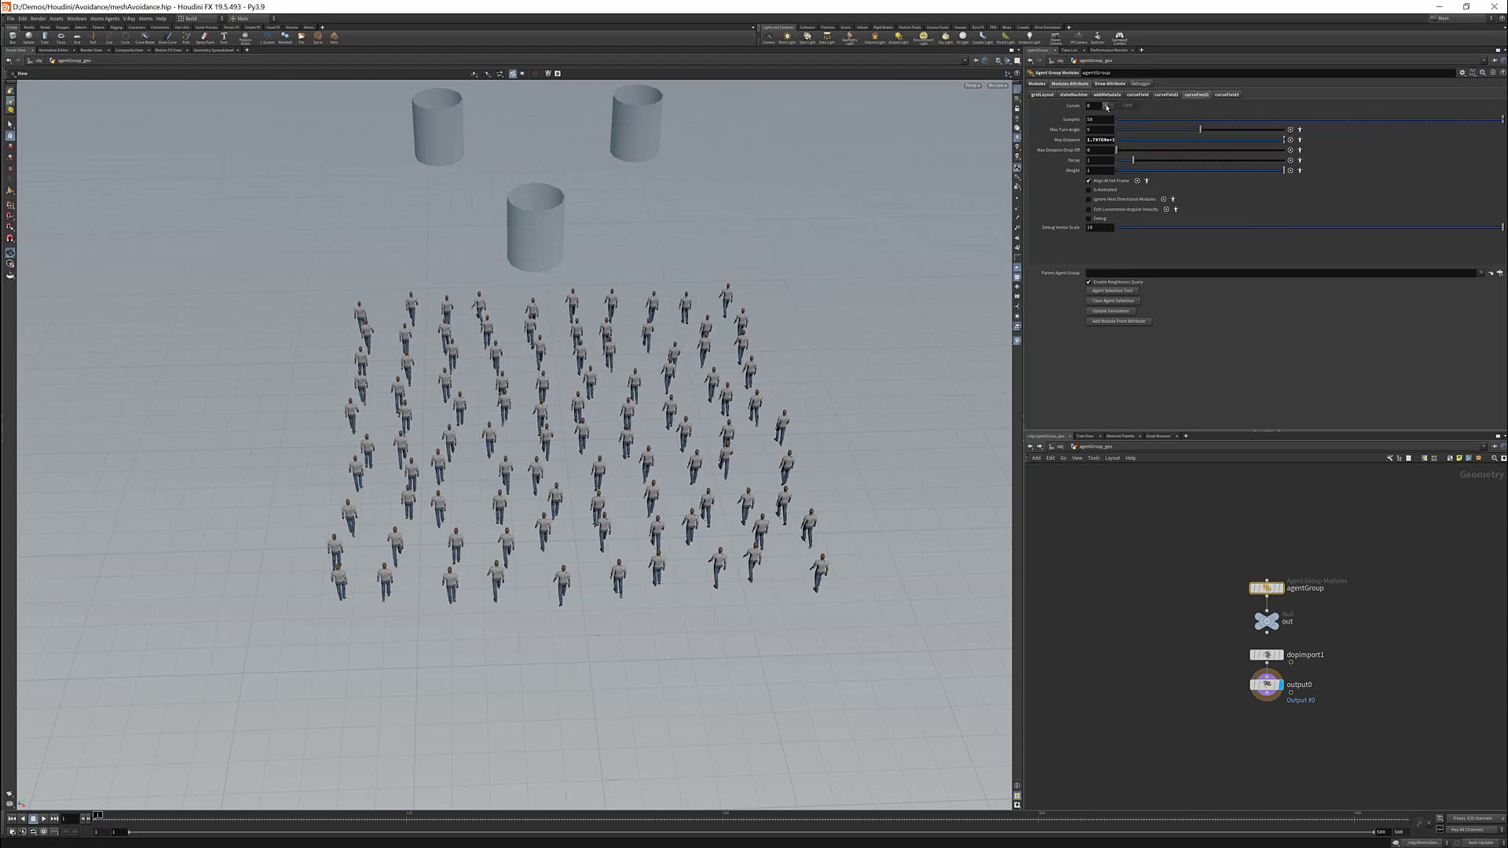
click(1106, 105)
click(1106, 105)
click(1495, 117)
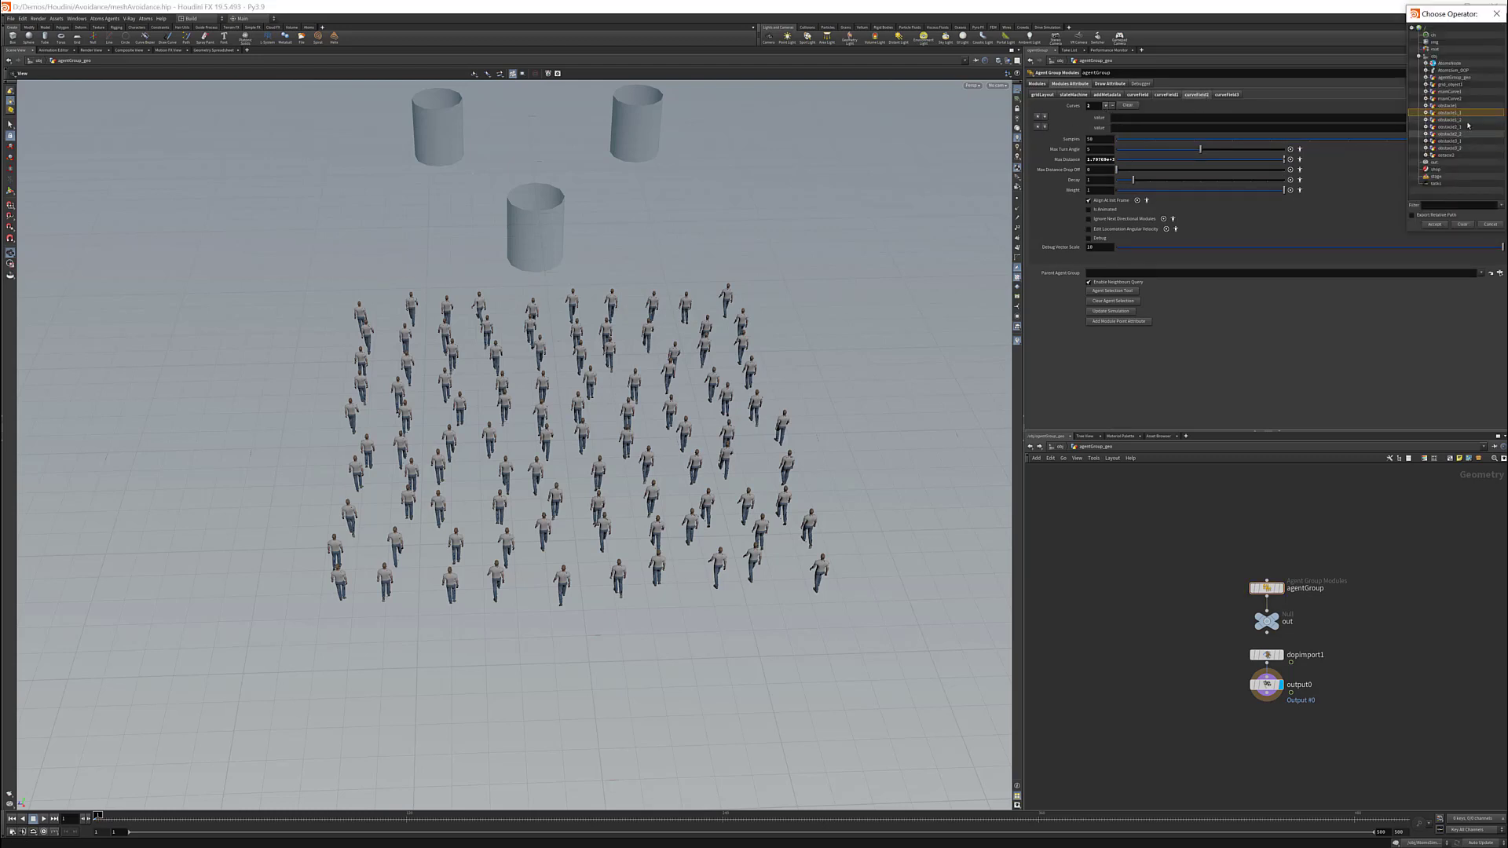
drag(1445, 14, 679, 192)
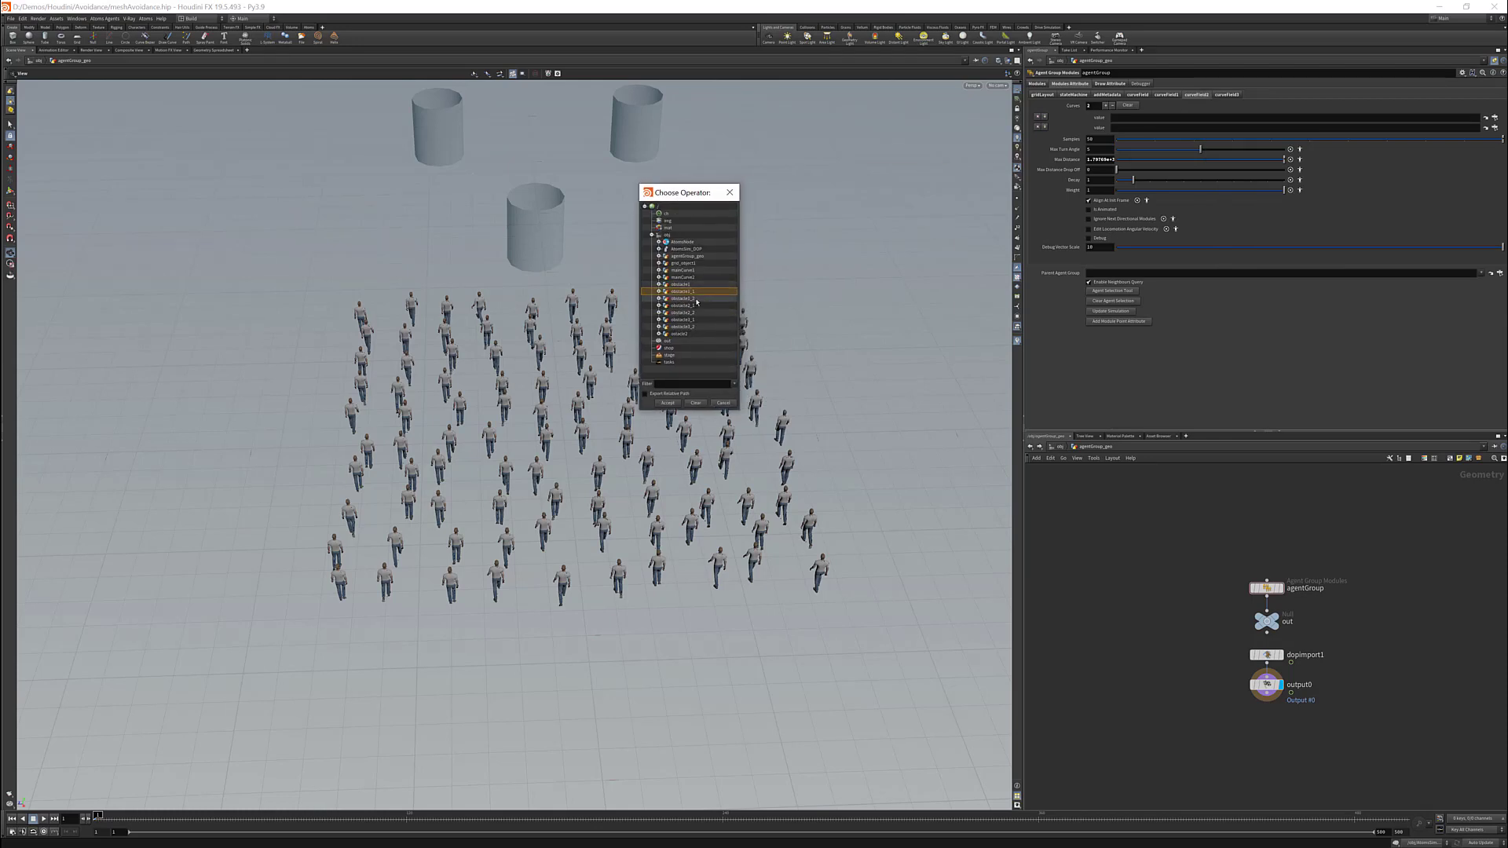
double_click(696, 299)
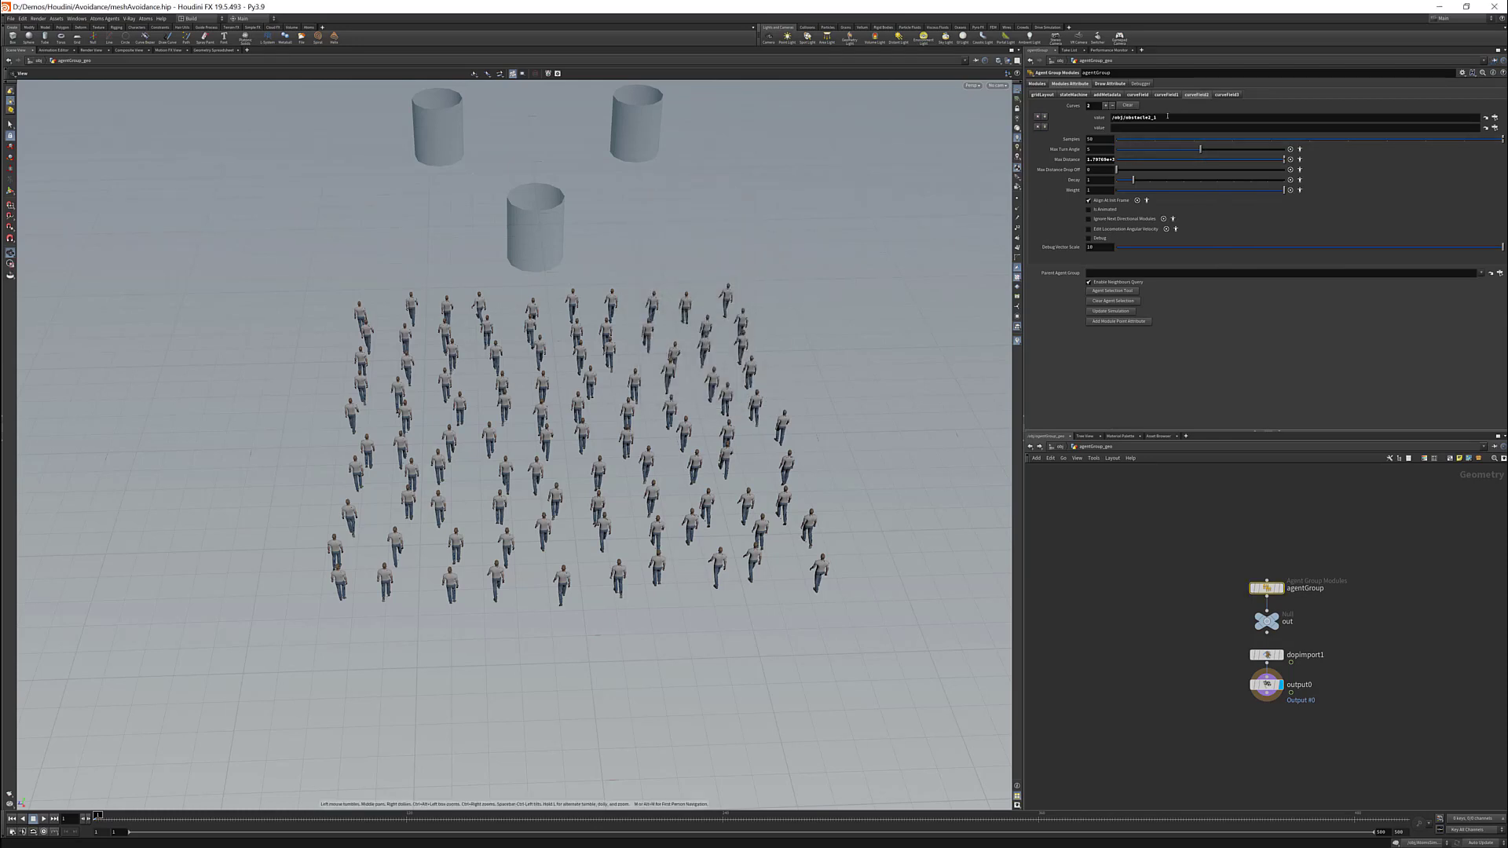
click(1167, 117)
key(ctrl+a)
key(ctrl+c)
click(1170, 127)
key(ctrl+v)
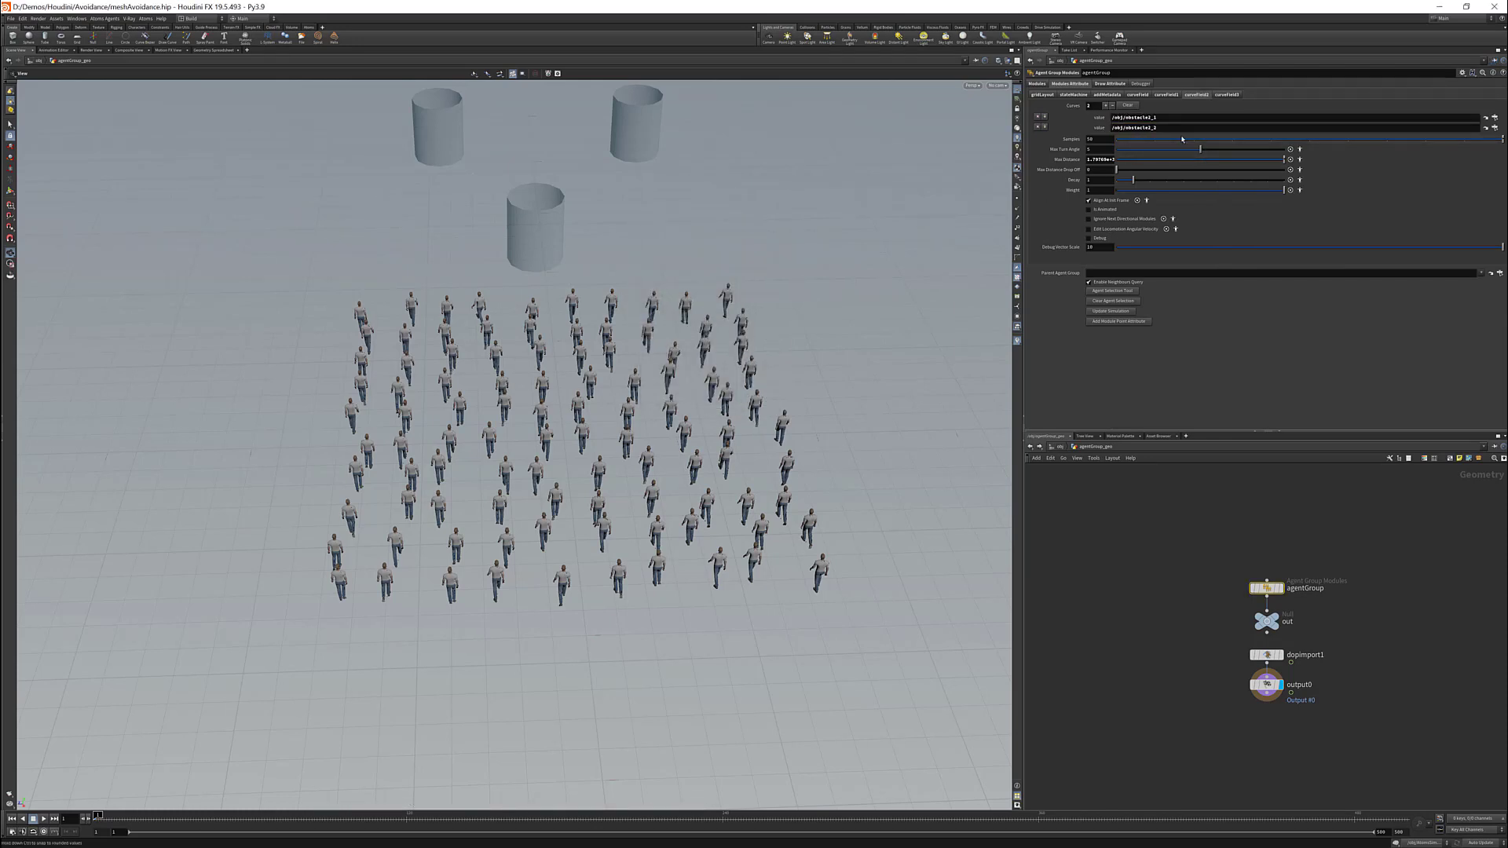
Step: Set the third curveField's Max Turn Angle to 10, Max Distance to 400 and Max Distance Drop Off to 50
click(1177, 97)
click(1198, 96)
click(1095, 149)
key(Tab)
text(4)
key(Tab)
text(50)
key(Tab)
Step: Set the fourth curveField's Max Turn Angle to 10, Max Distance to 400 and Max Distance Drop Off to 50
click(1227, 95)
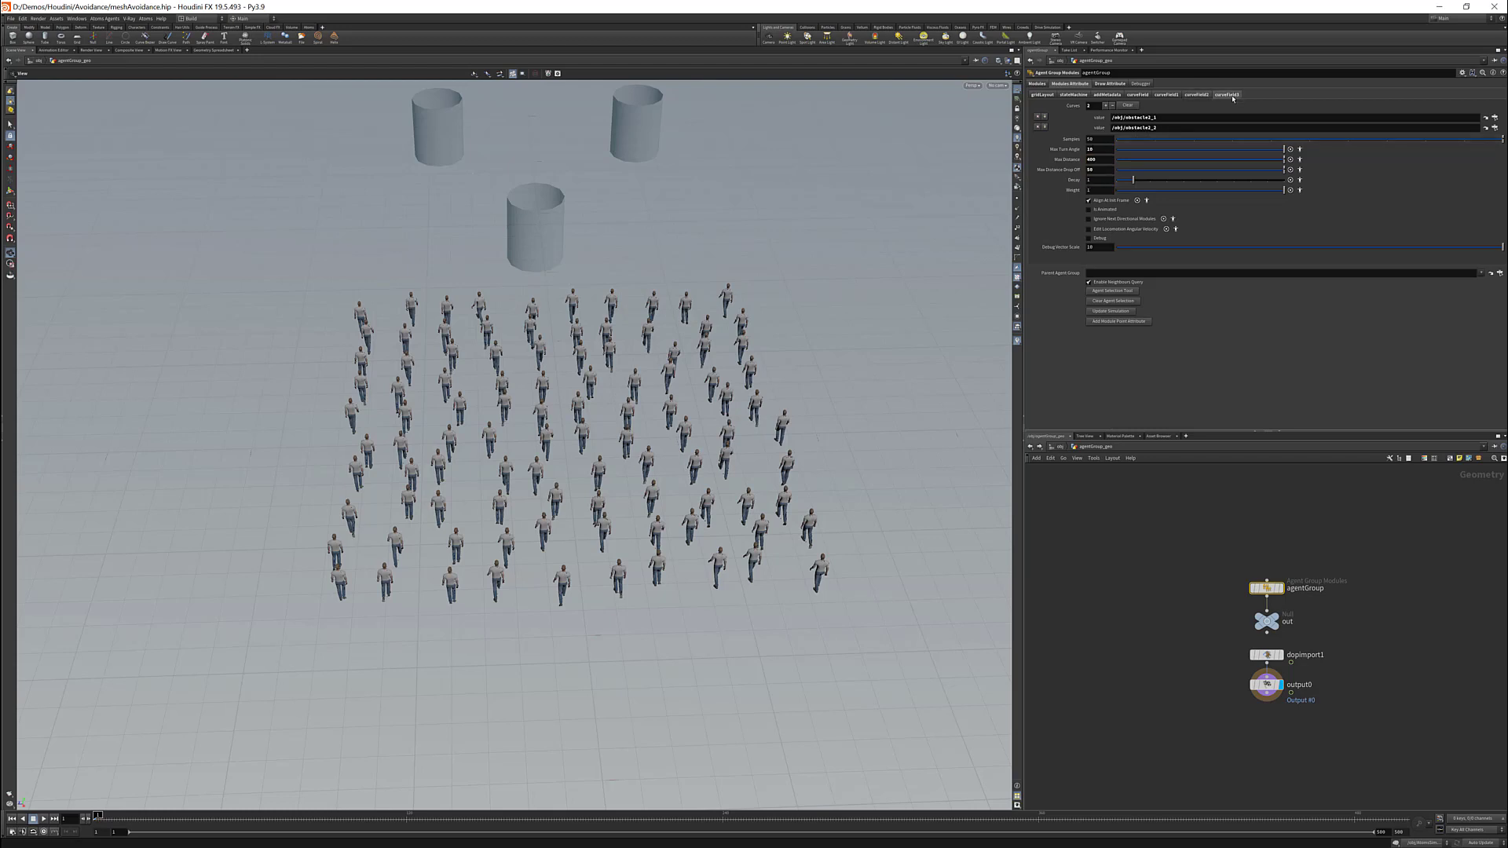
click(1107, 130)
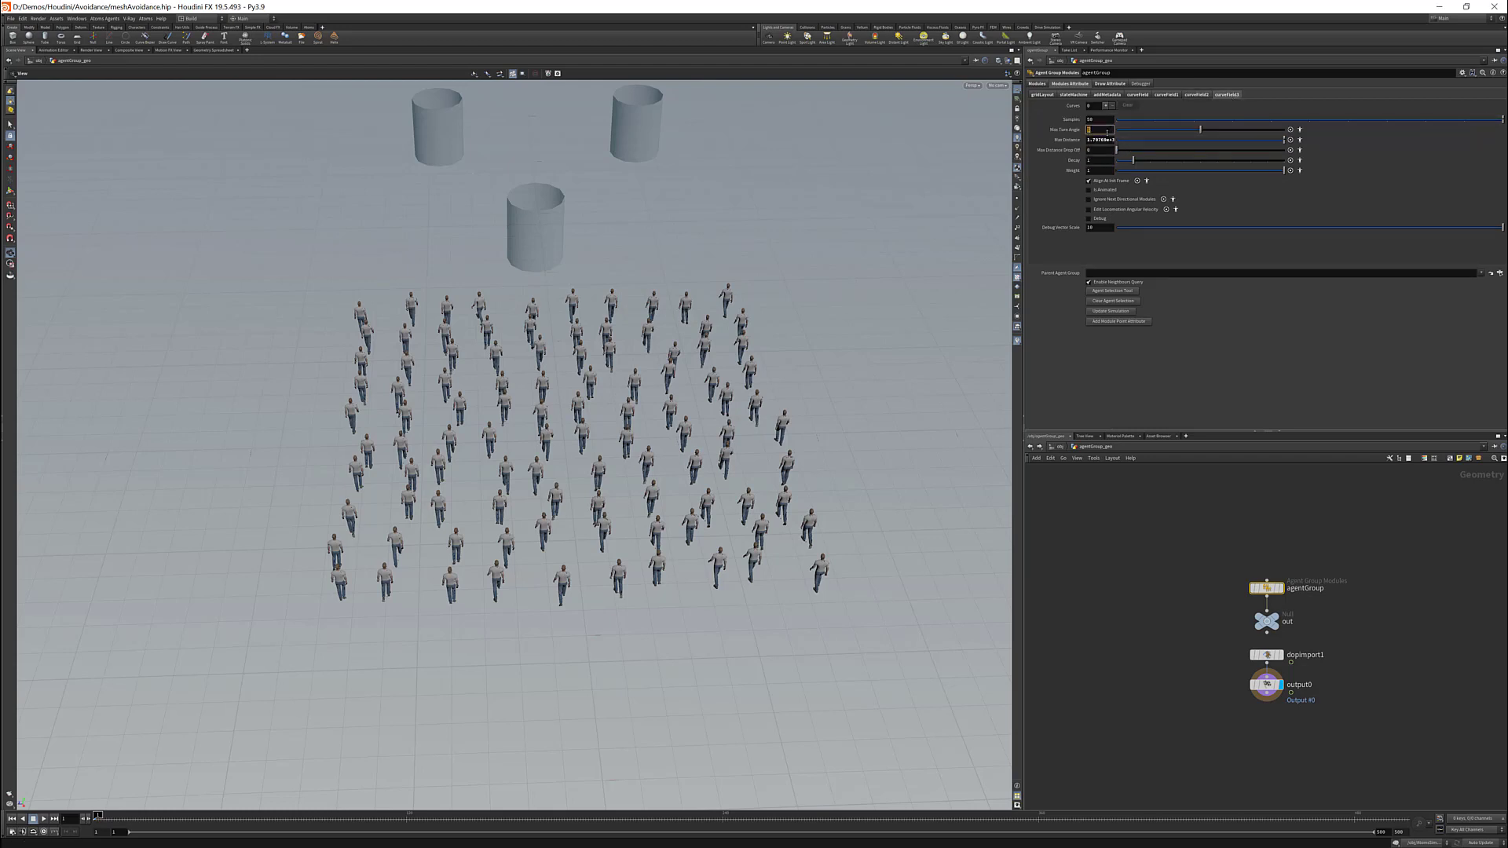
text(10)
key(Tab)
text(400)
key(Tab)
key(Tab)
Step: Give the fourth curveField two curve entries, /obj/obstacle3_1 and /obj/obstacle3_2
click(1107, 106)
click(1107, 106)
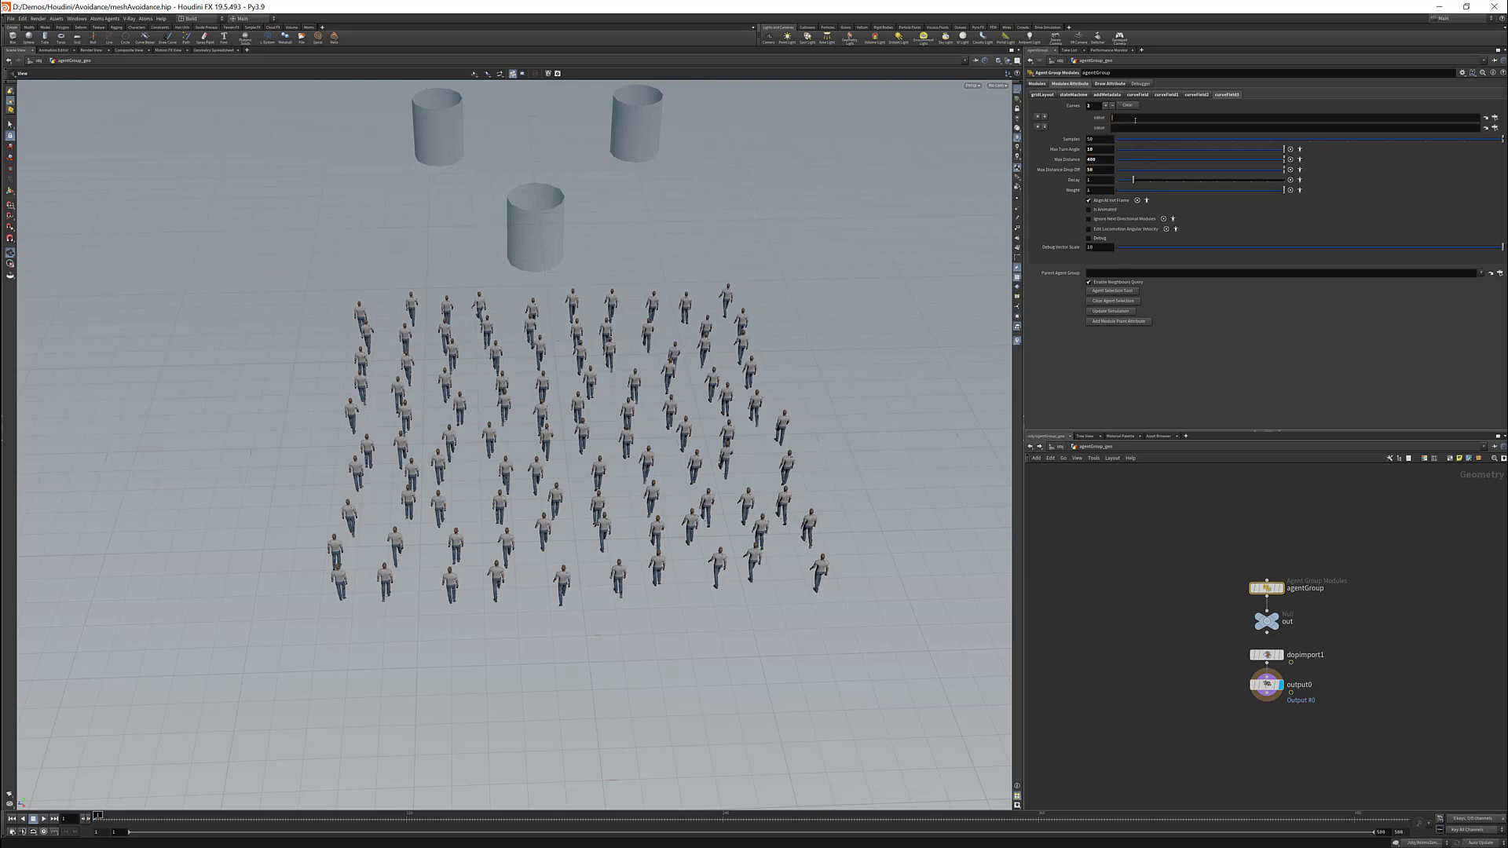
click(1153, 118)
key(ctrl+v)
key(BackSpace)
text(3)
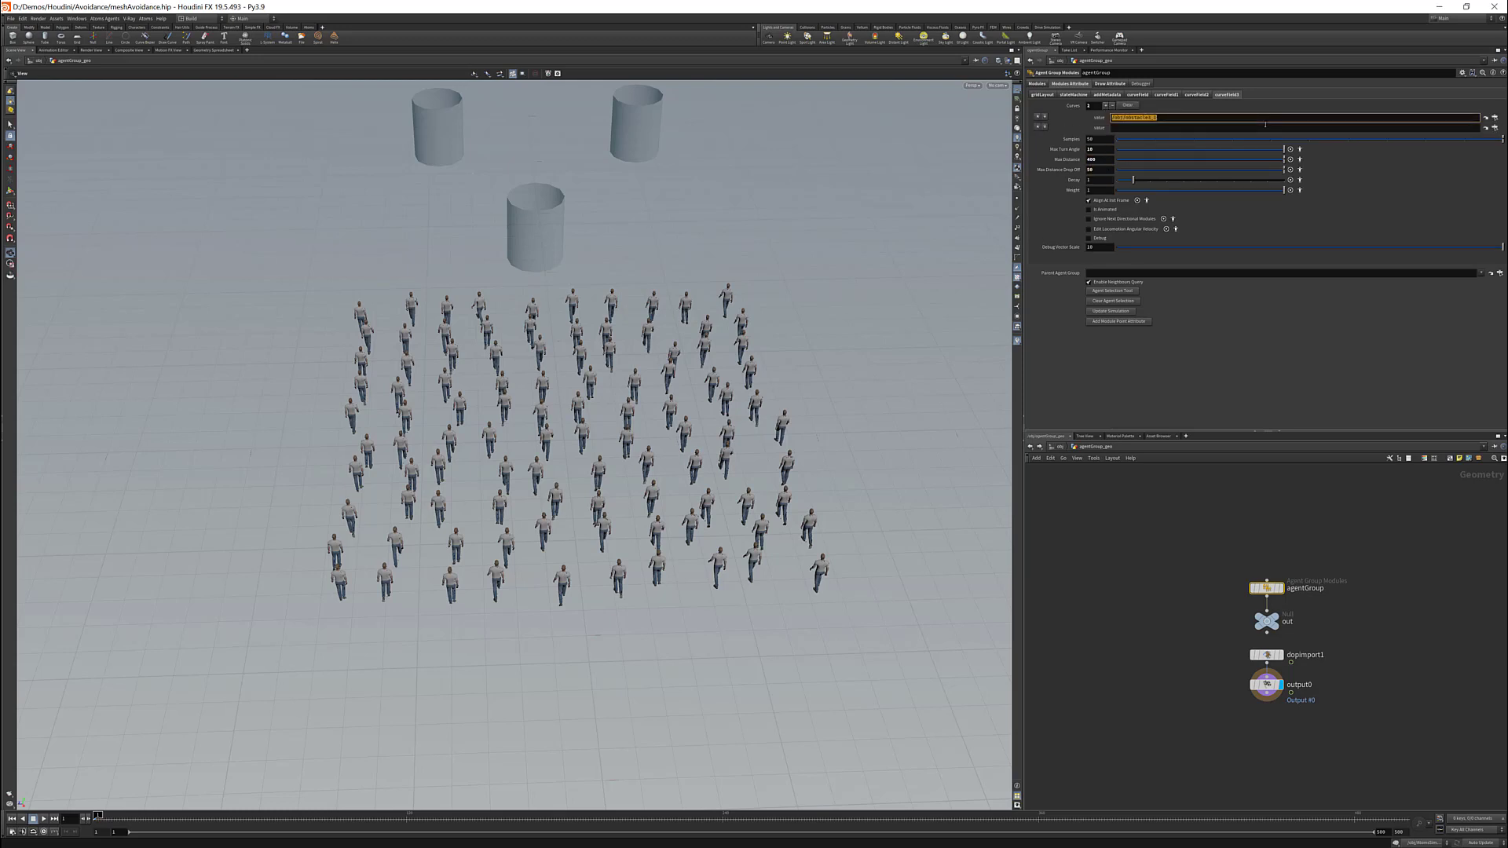
key(Return)
click(1265, 126)
key(ctrl+v)
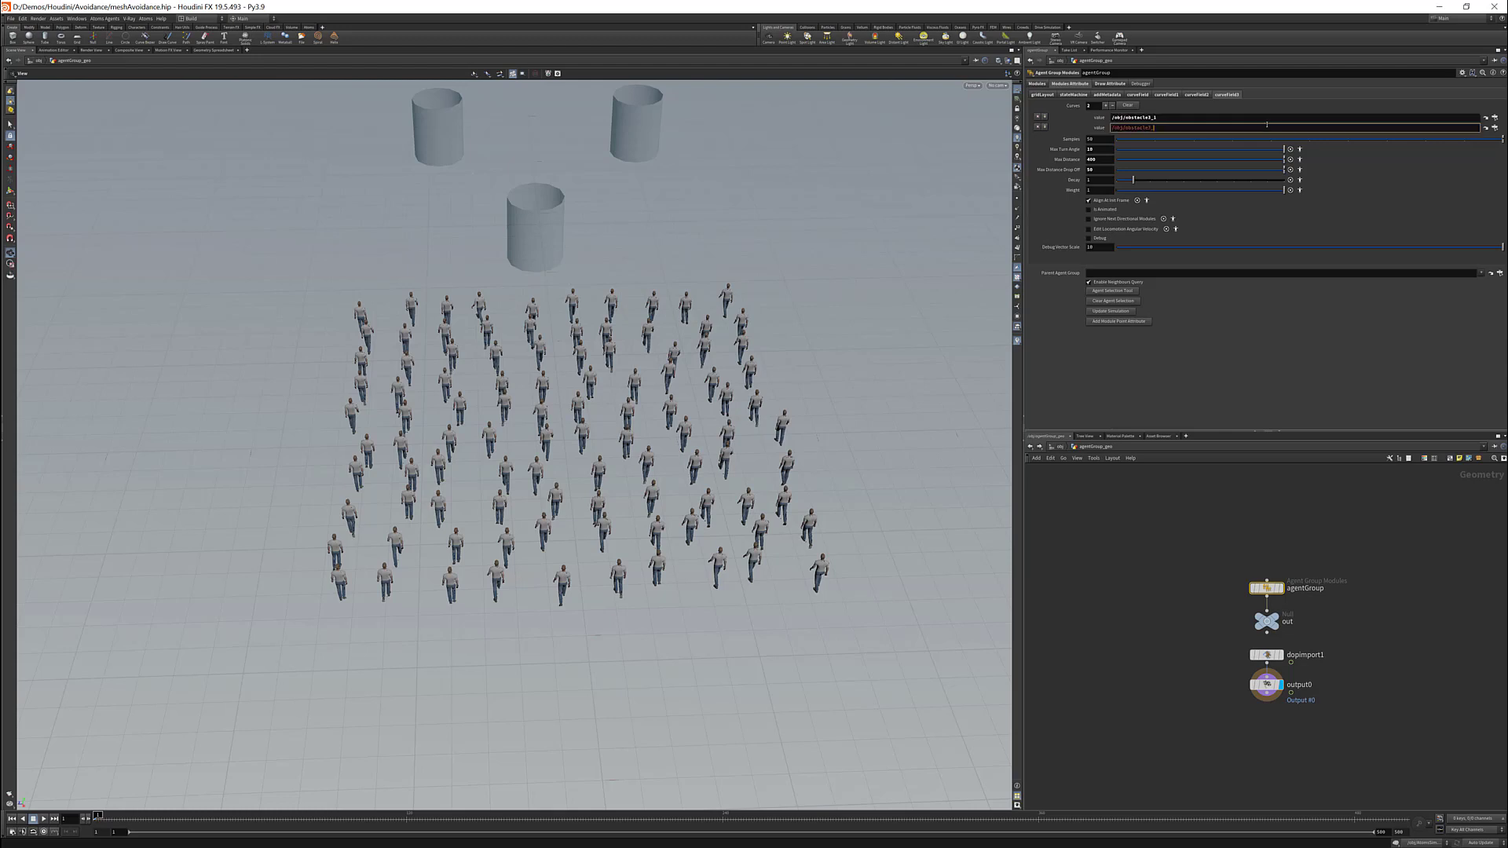
text(2)
key(Return)
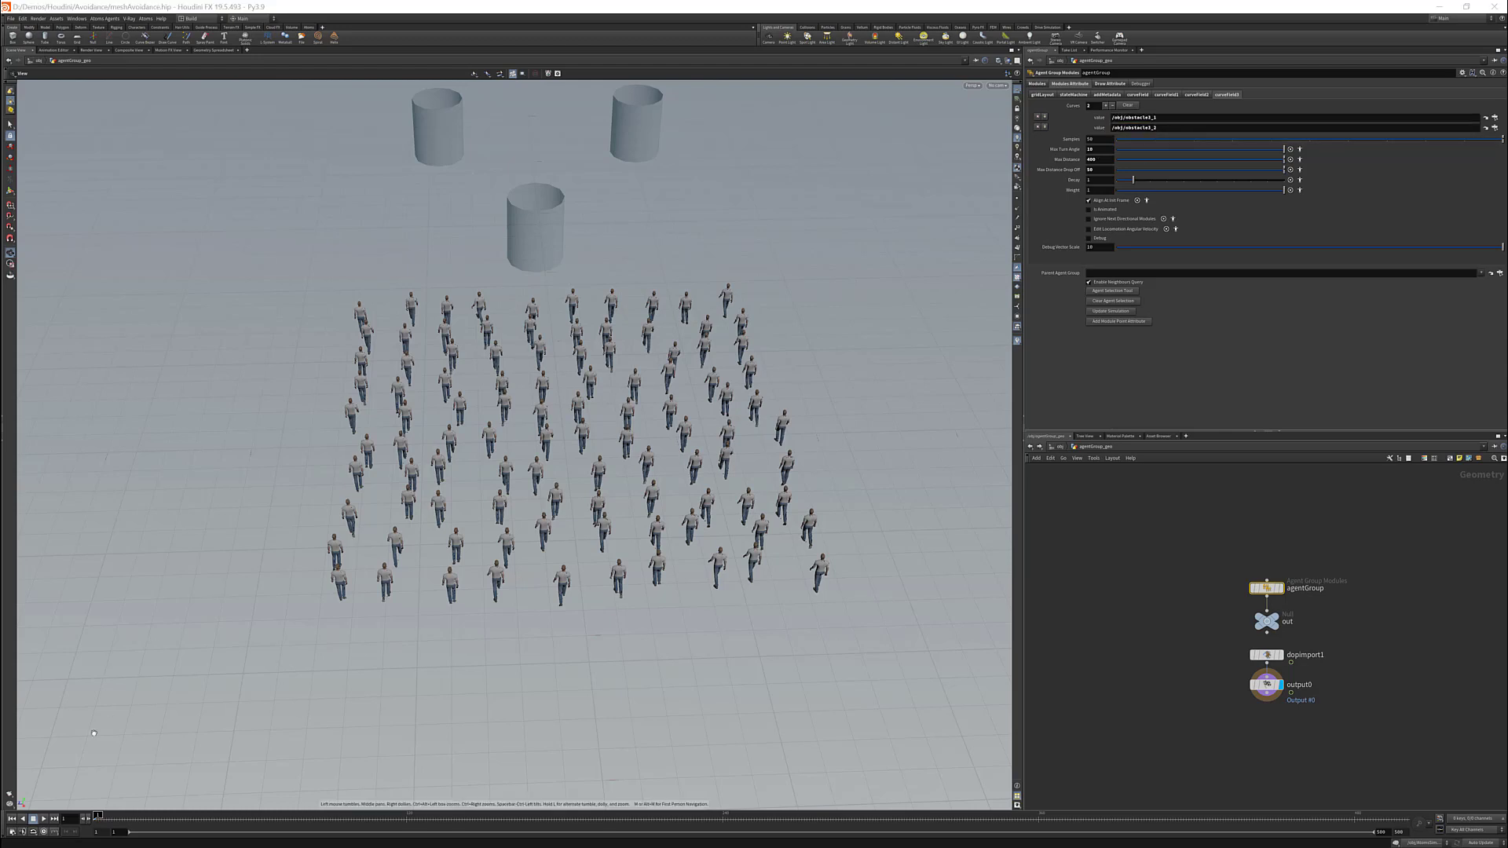
Step: Play the simulation and toggle real-time playback to examine how the agents walk around all three cylinders
click(44, 819)
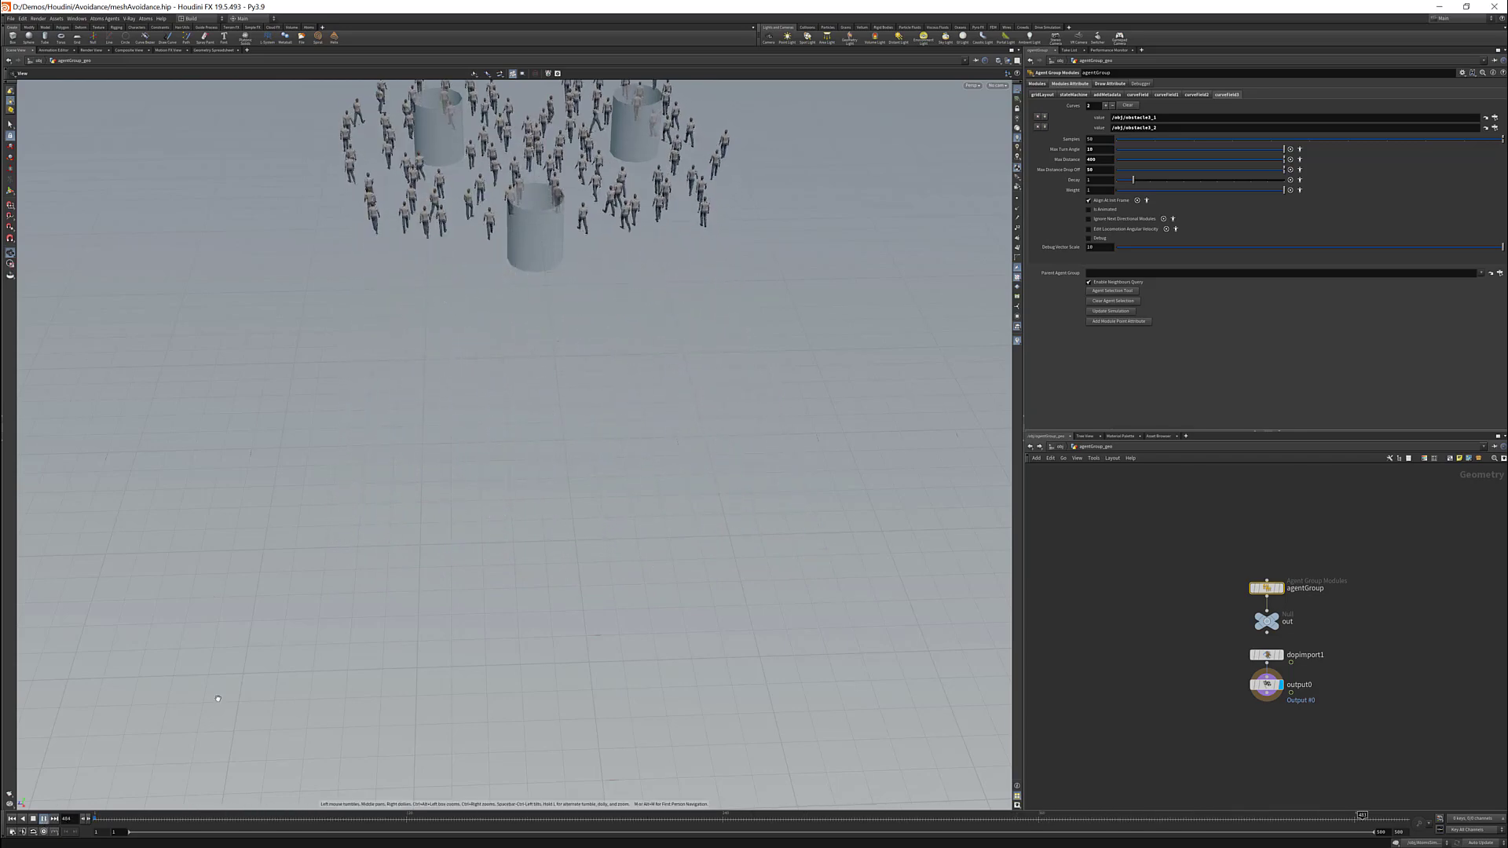
scroll(487, 432, down, 1)
middle_drag(509, 404, 494, 484)
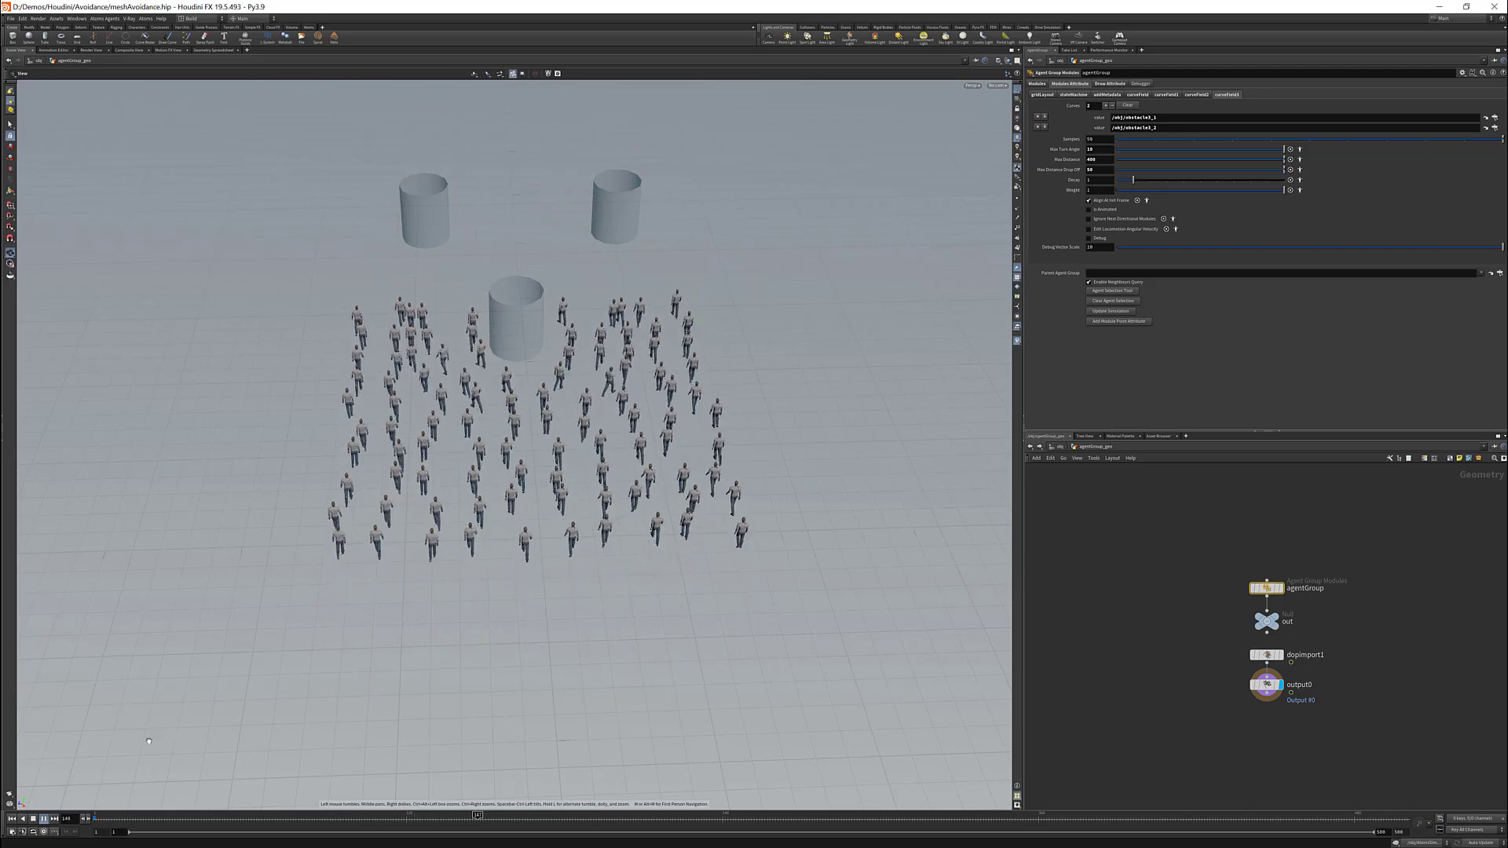
click(44, 831)
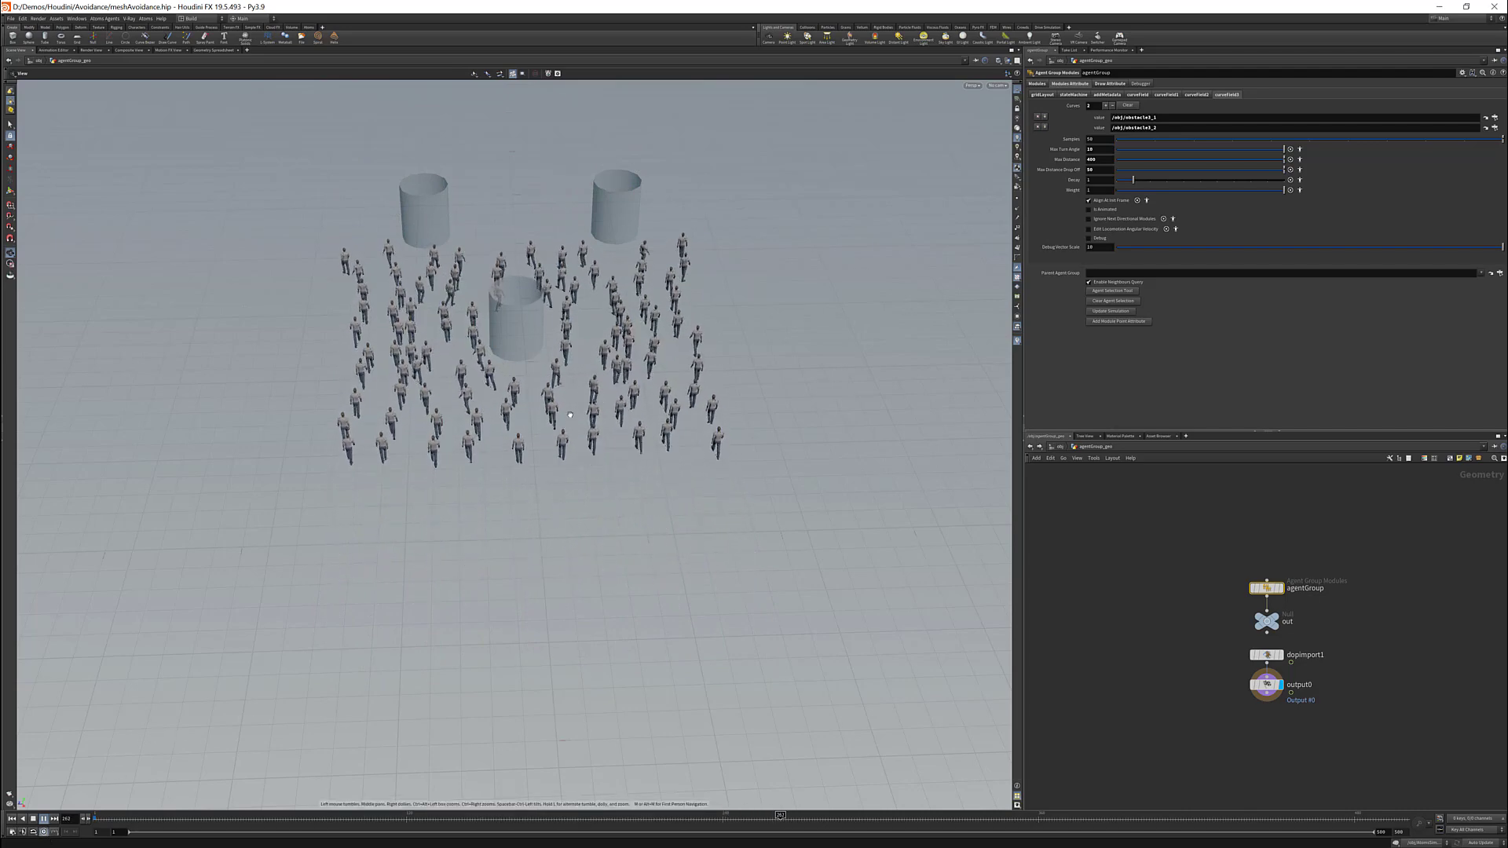
scroll(600, 379, up, 1)
scroll(600, 379, up, 1)
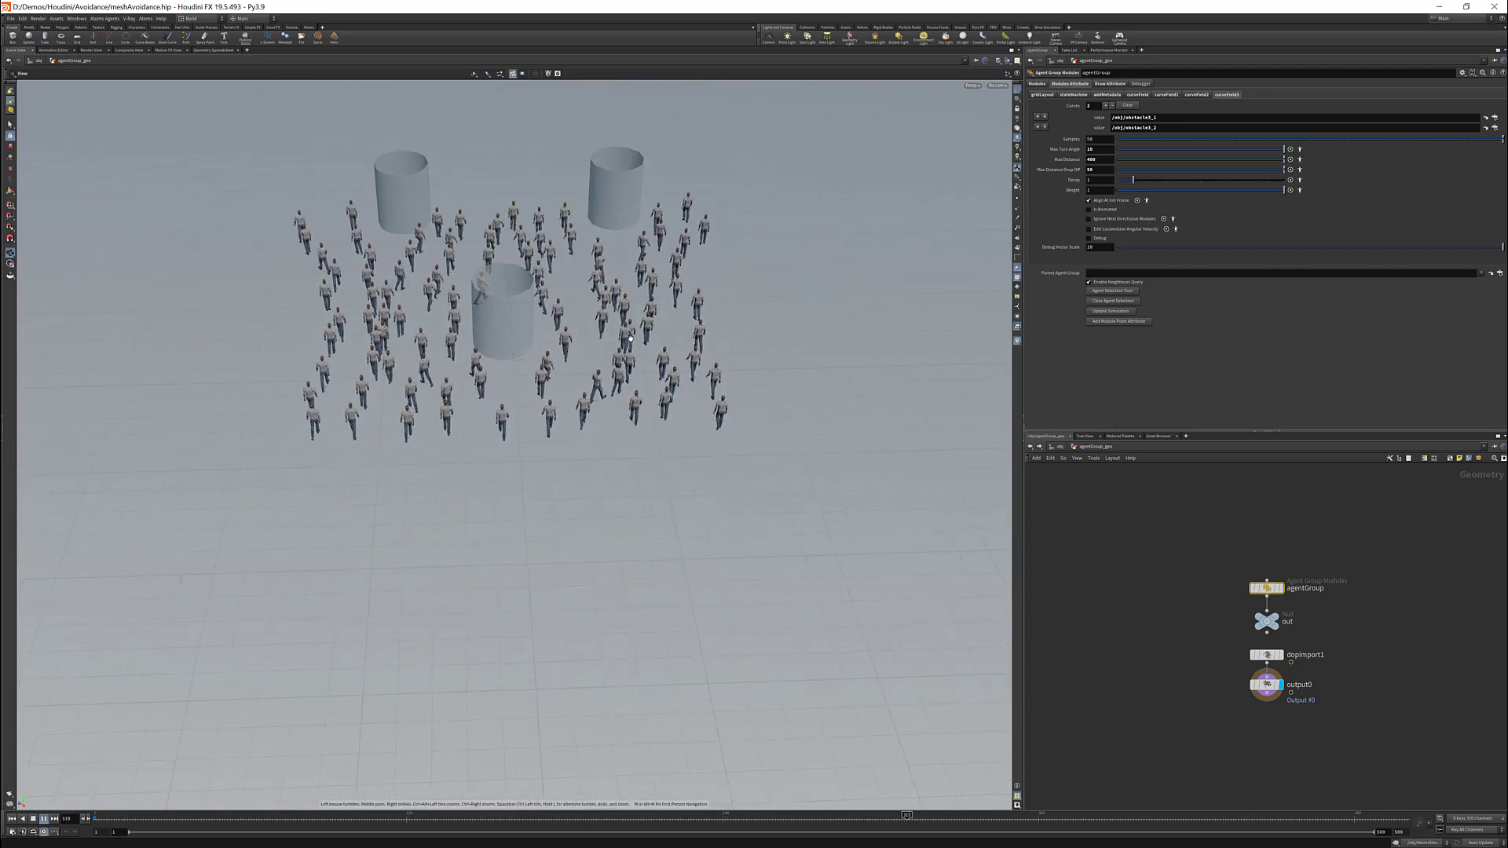
click(33, 820)
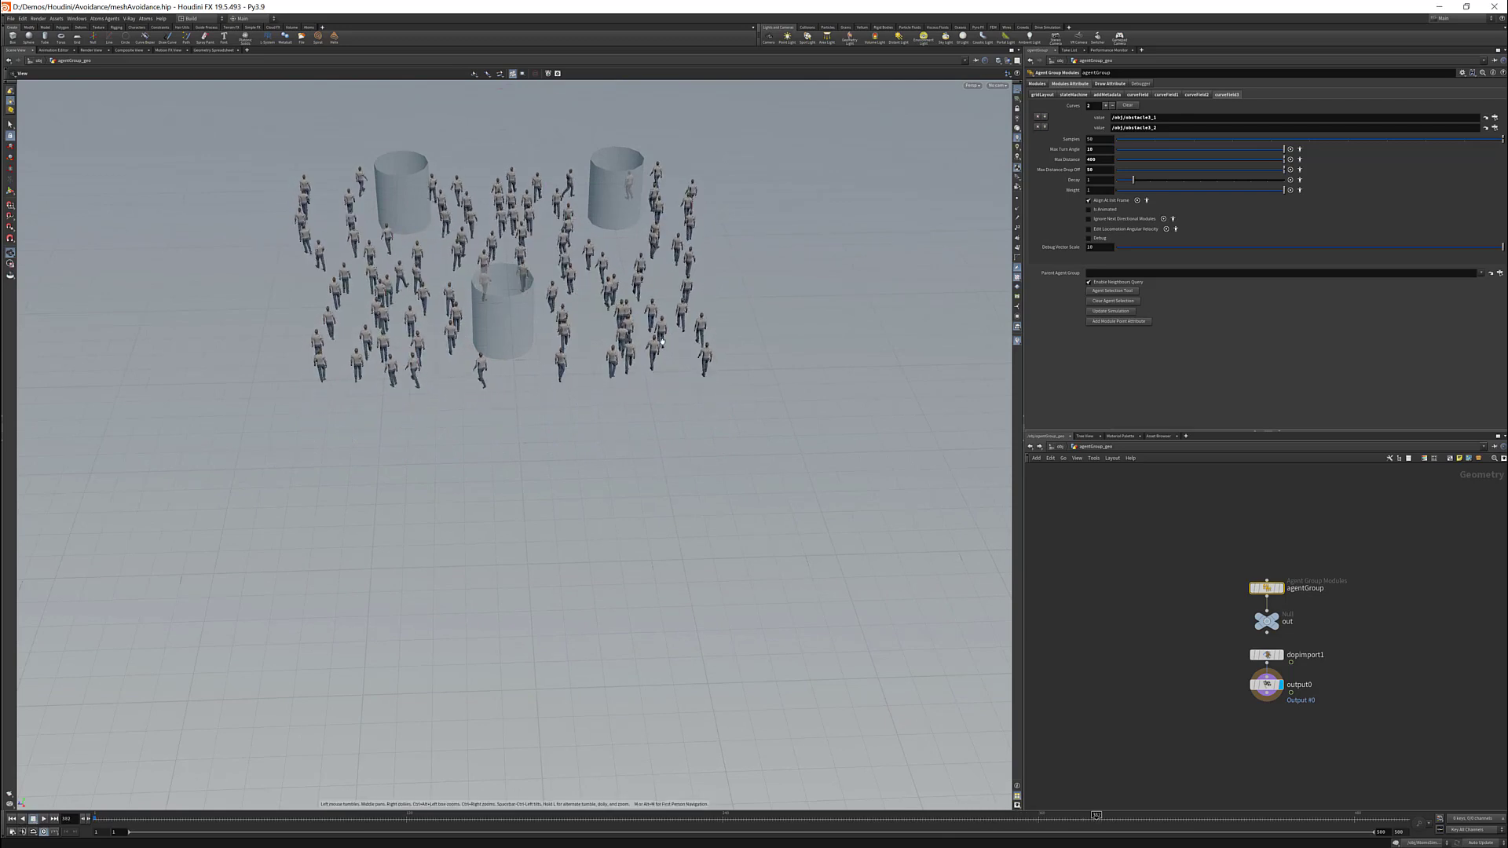
Step: Replay and stop the simulation to examine closely the agents crowding together beside the front cylinder
drag(646, 312, 671, 359)
click(33, 819)
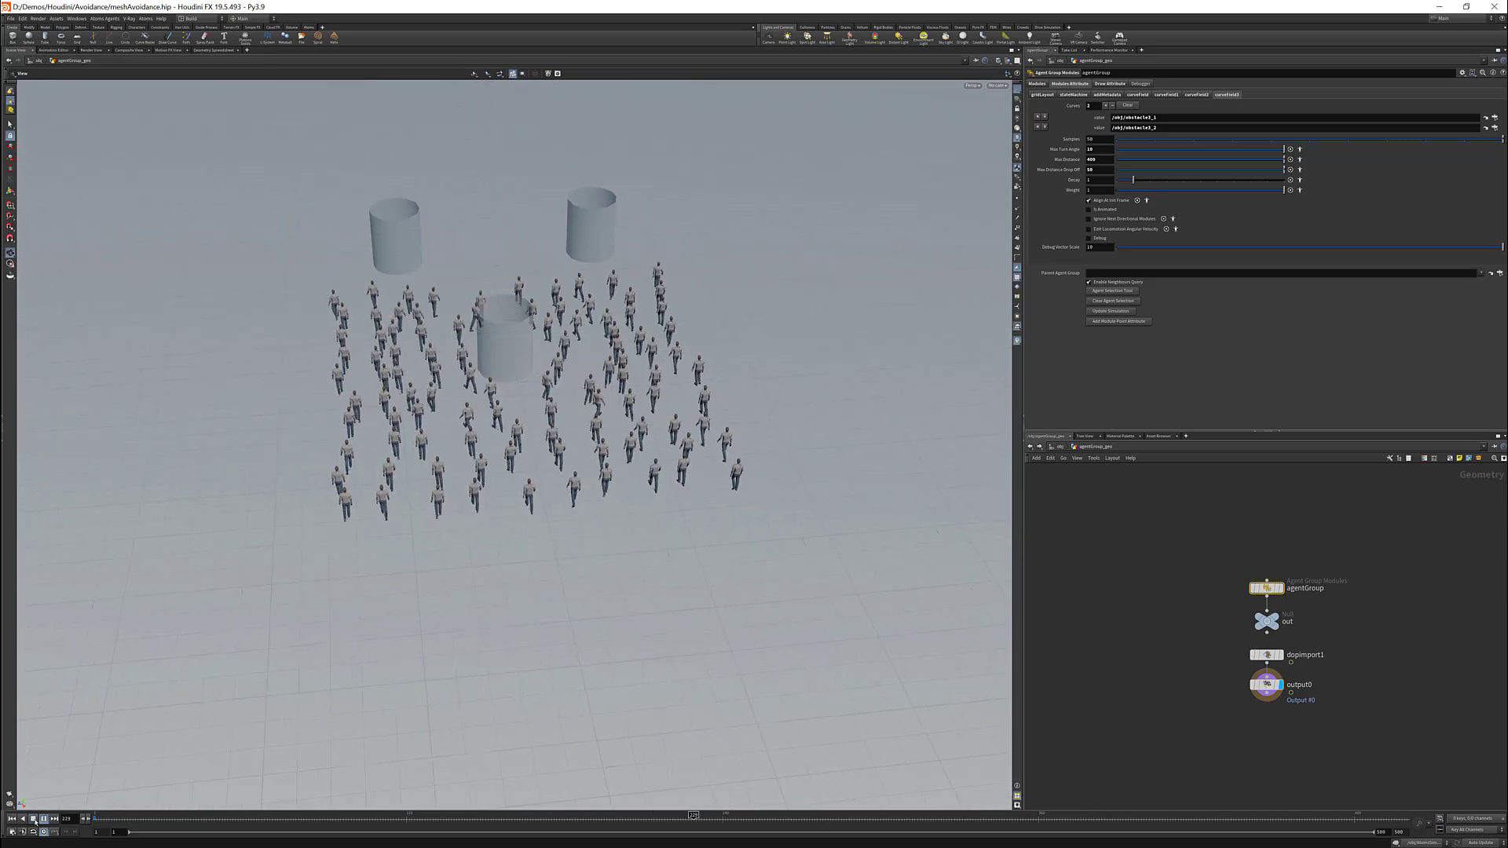
click(34, 821)
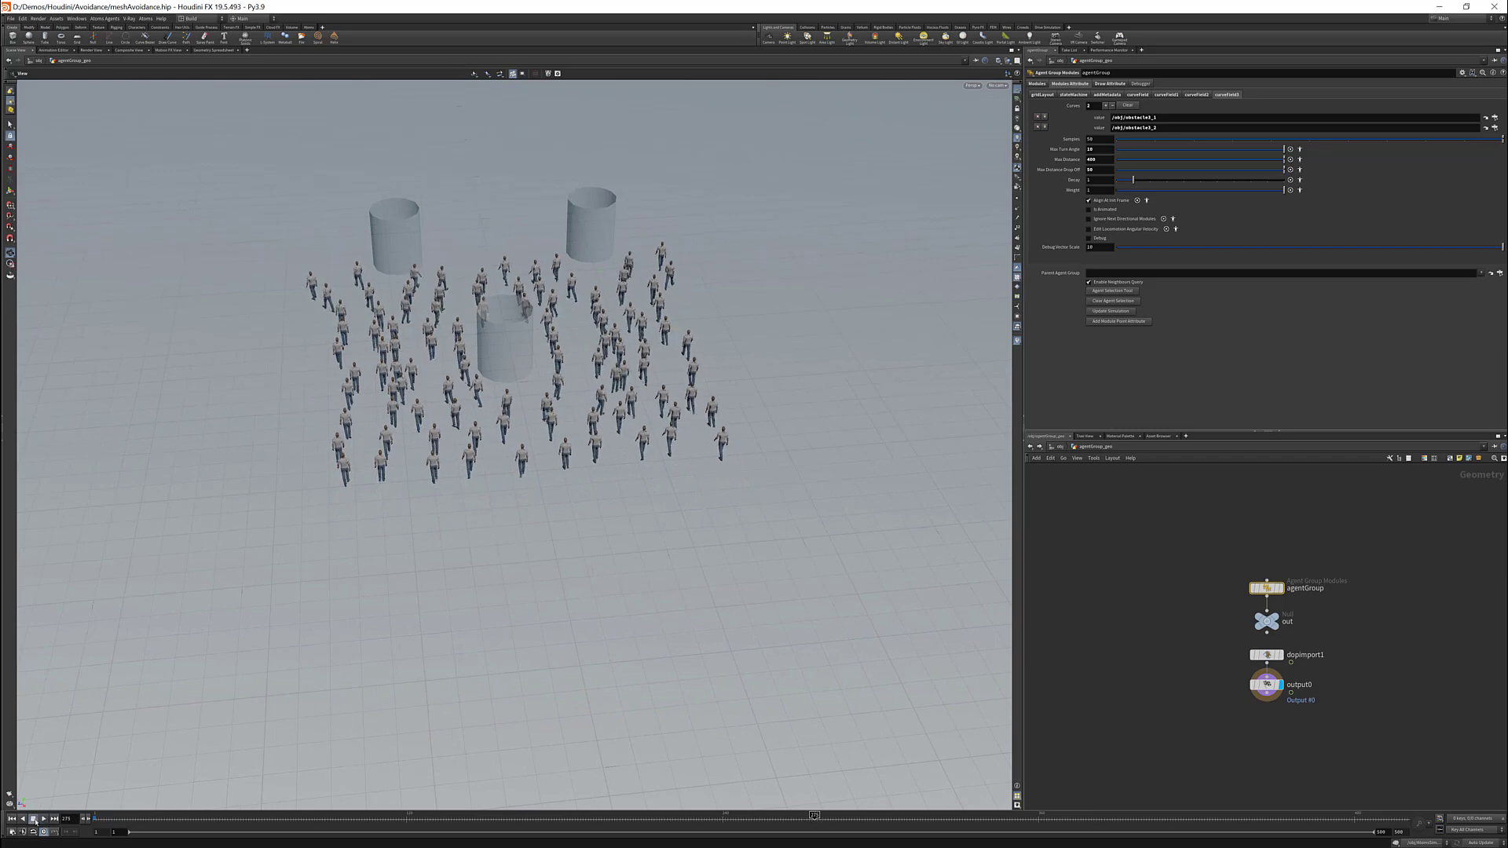
right_drag(611, 365, 675, 356)
middle_drag(676, 356, 634, 359)
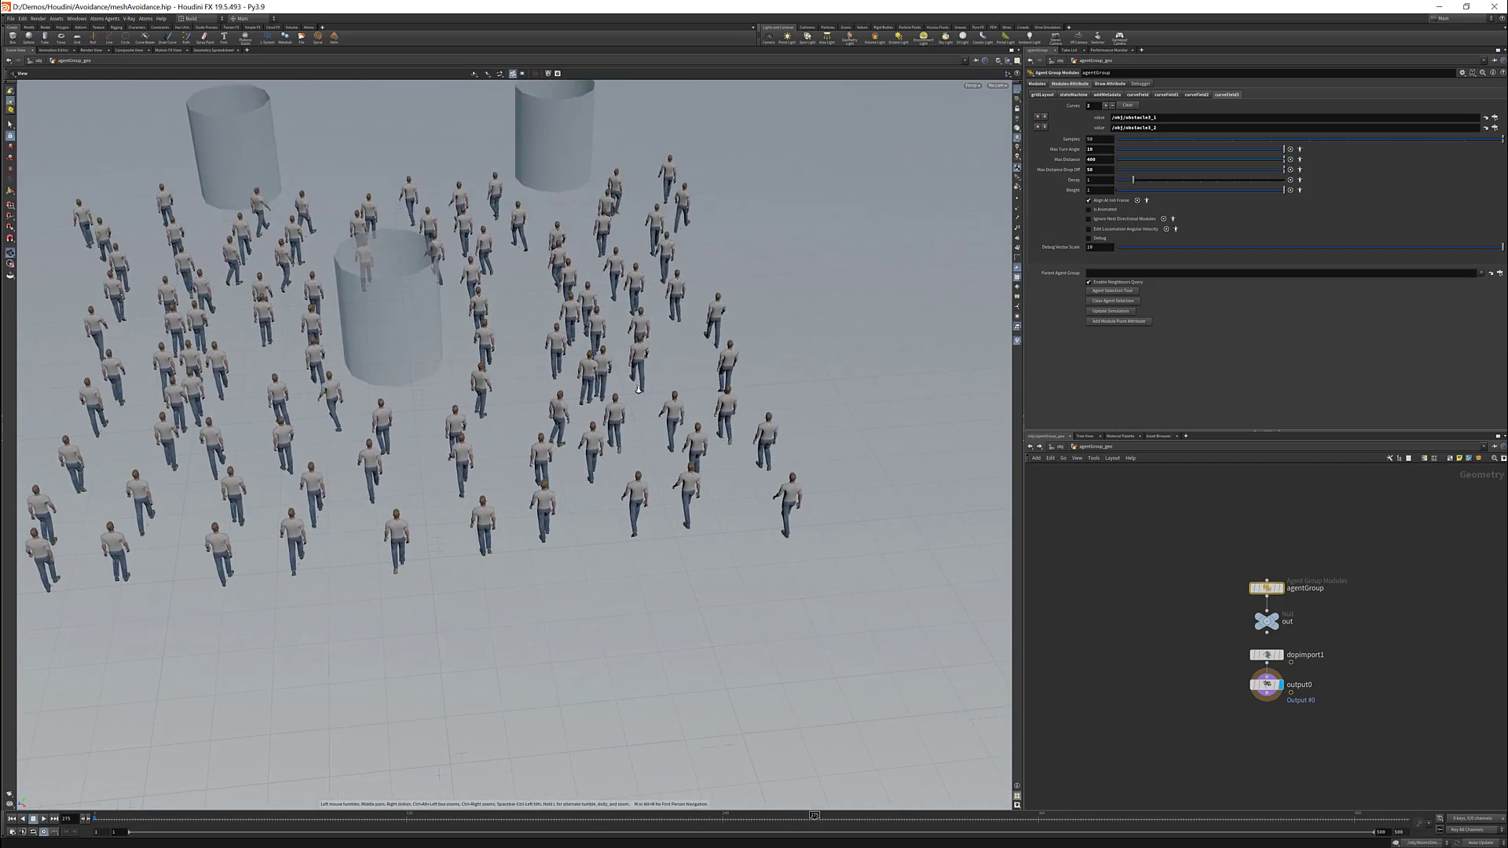
right_drag(635, 358, 563, 362)
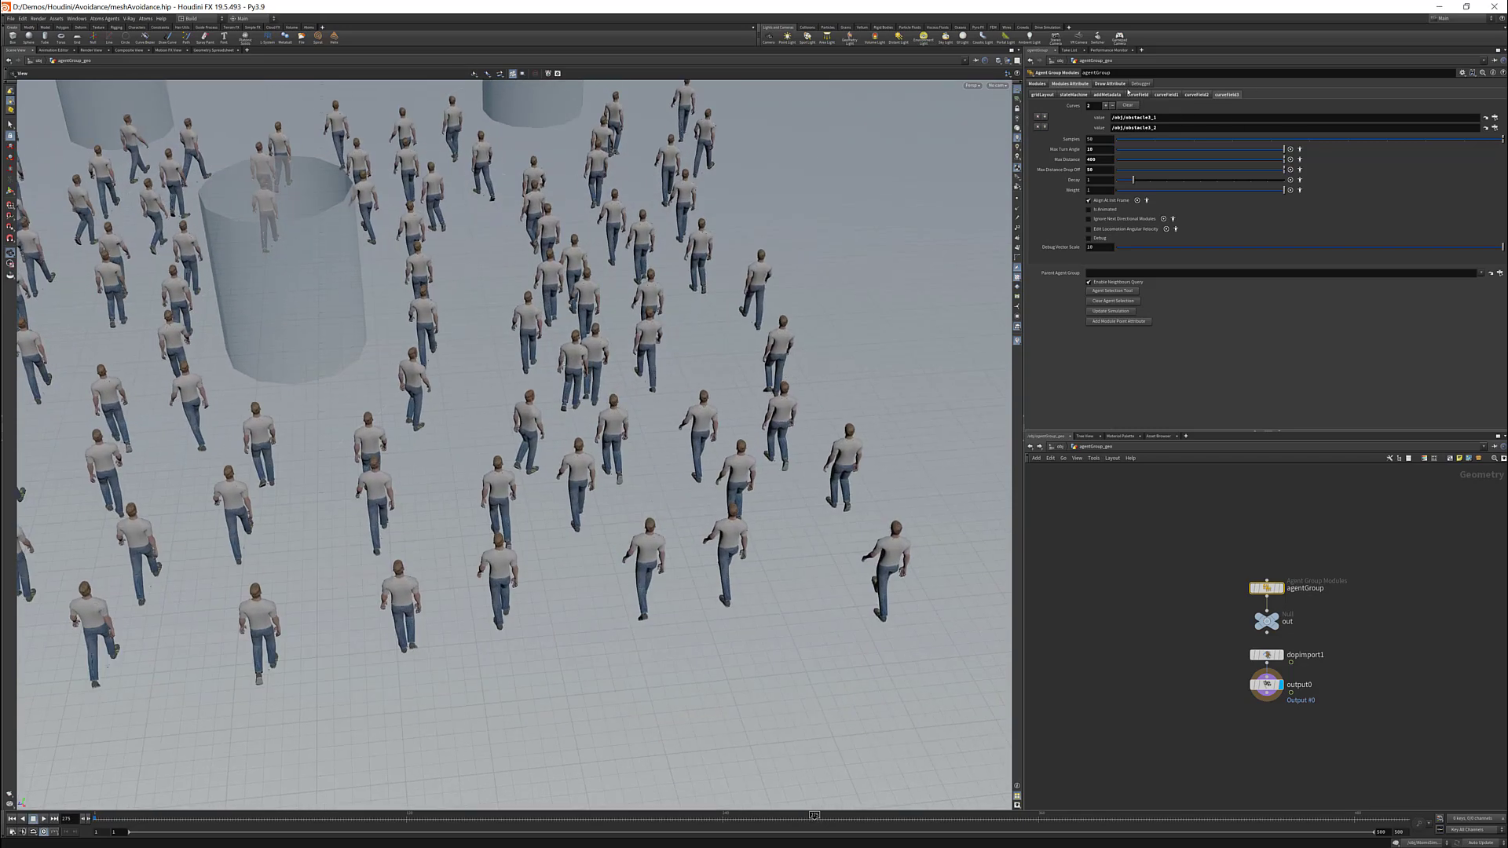
Step: Select one of the crowded agents beside the front cylinder with the Agent Selection Tool and move it slightly sideways at the first frame
click(1124, 292)
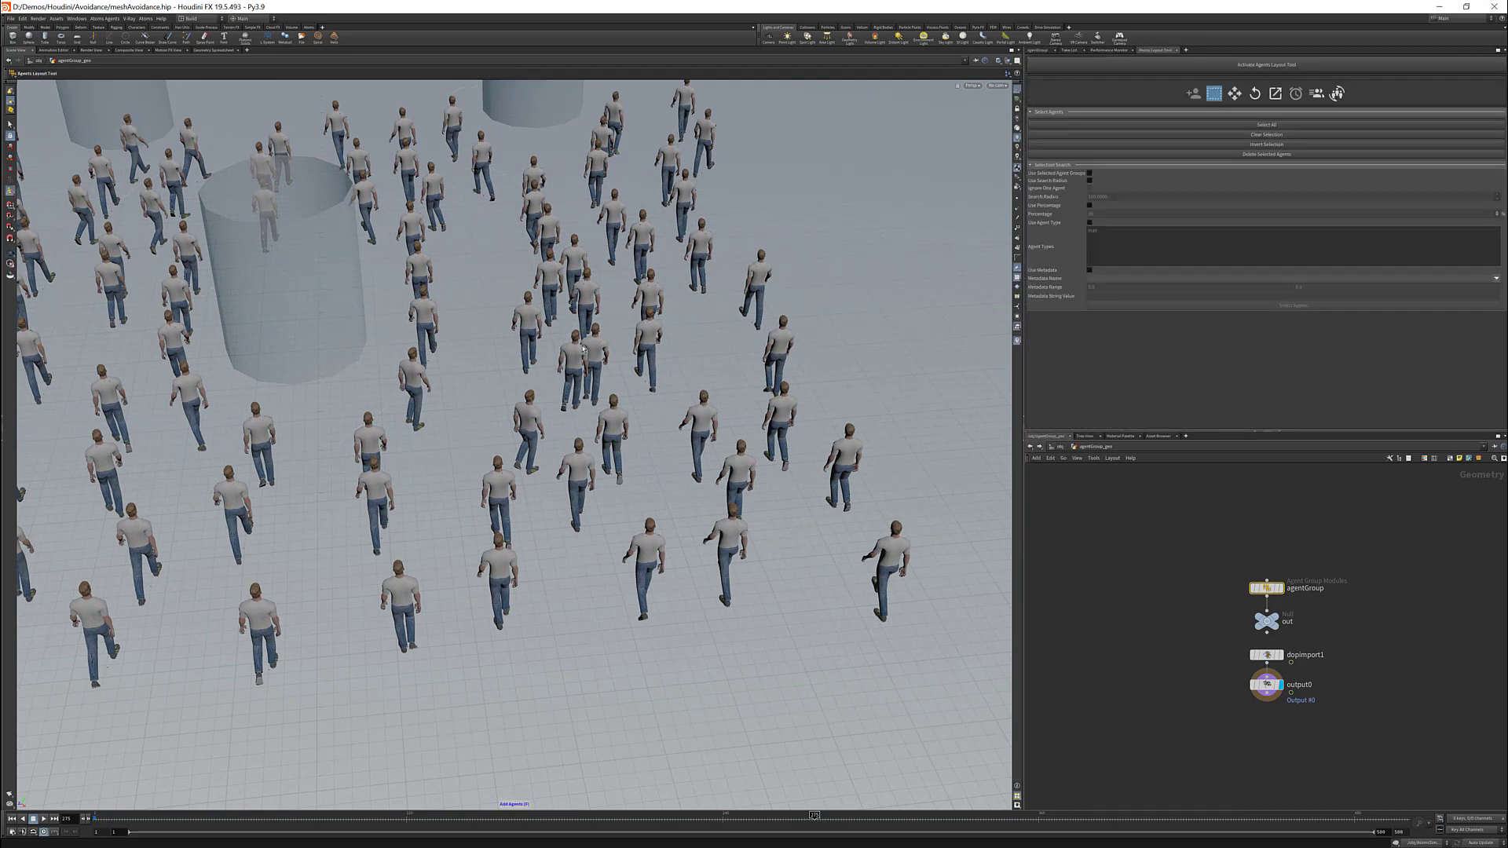
click(572, 373)
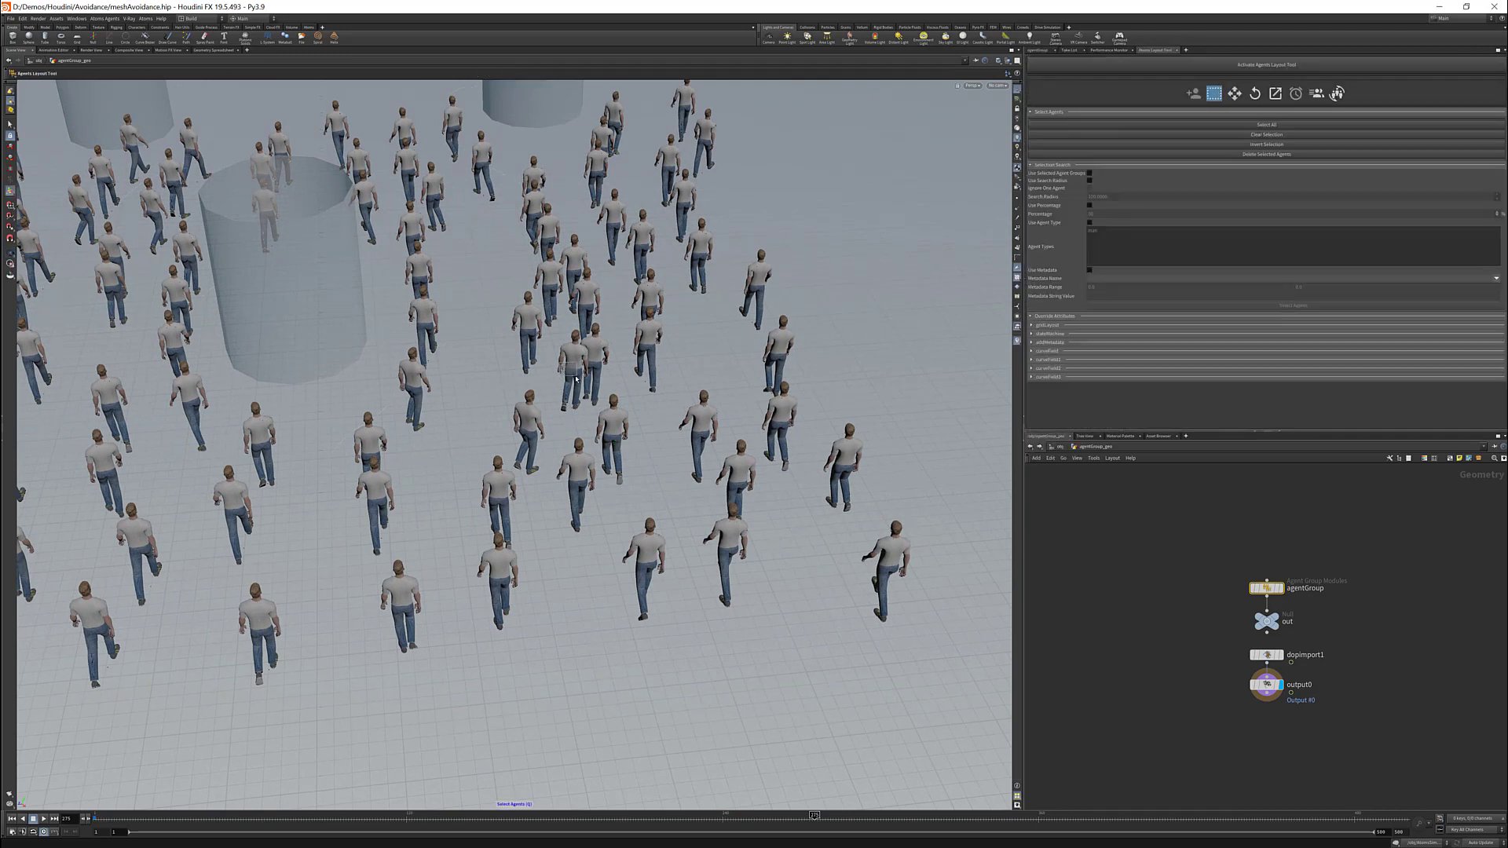
alt+right_drag(648, 383, 436, 376)
click(13, 819)
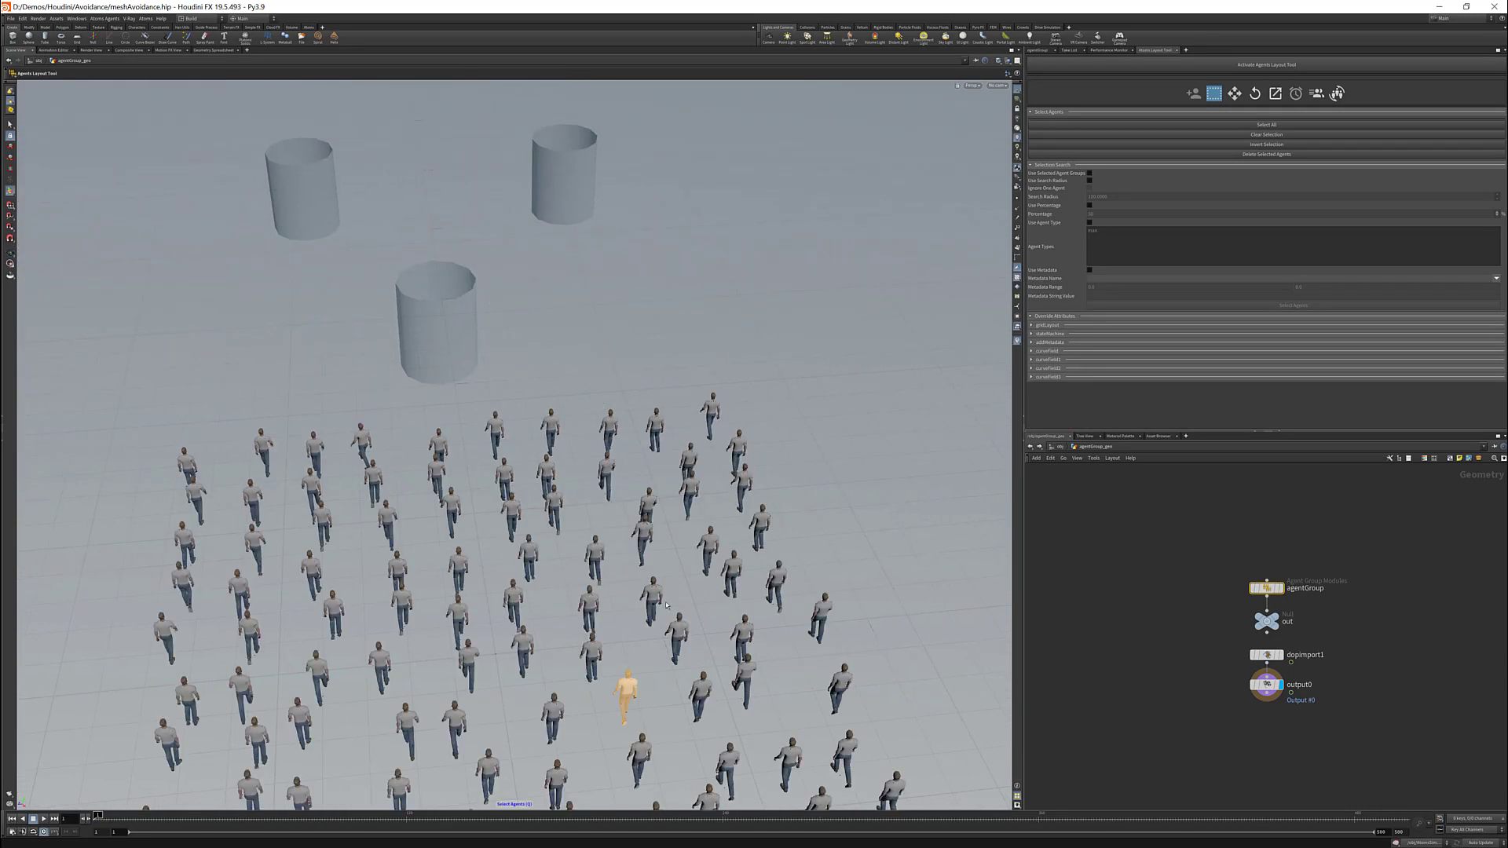
alt+middle_drag(550, 471, 560, 420)
click(1233, 95)
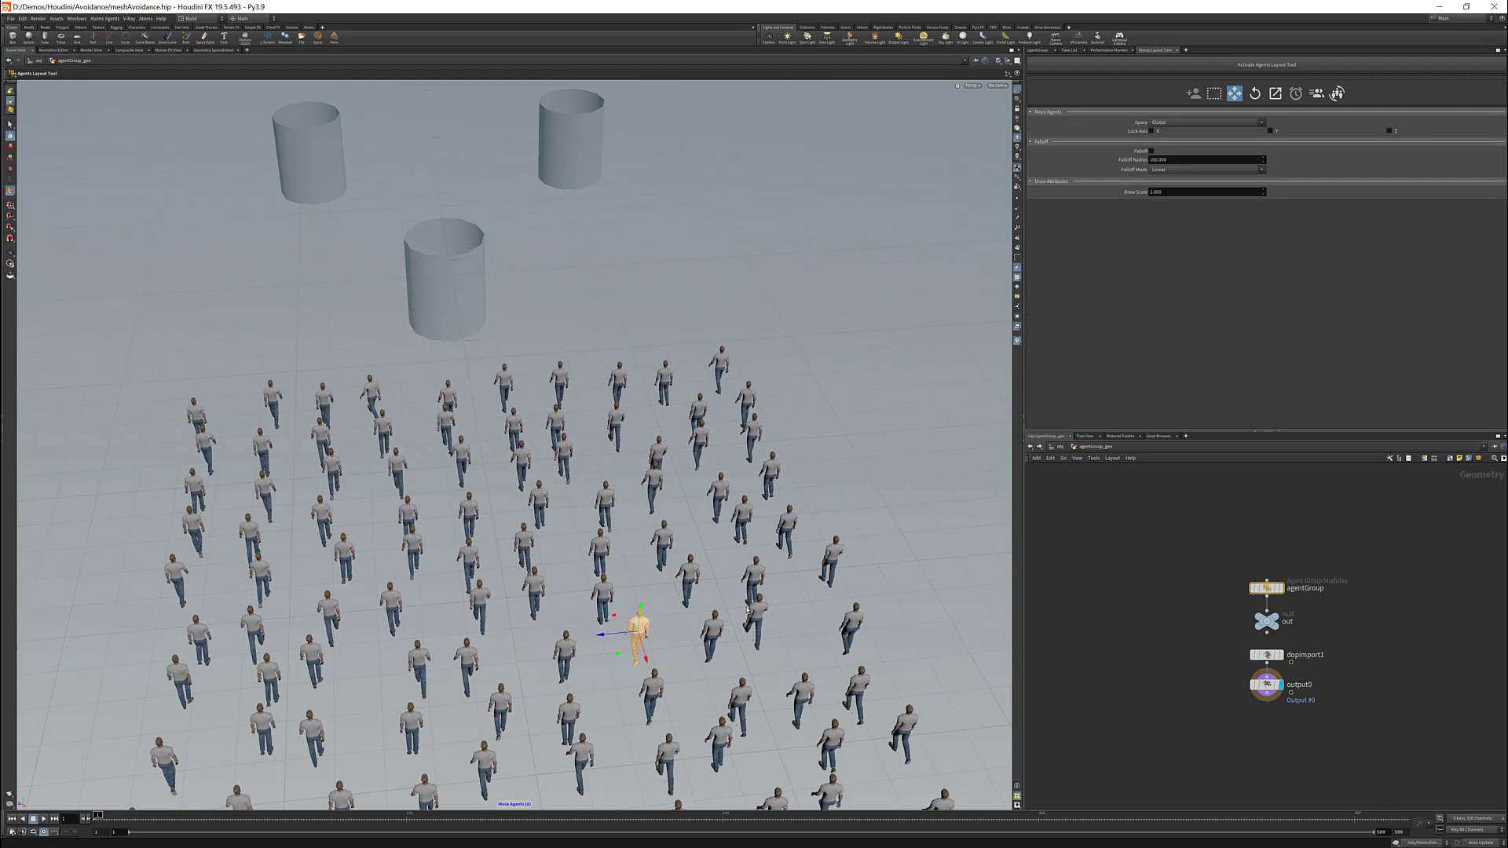
drag(606, 637, 637, 639)
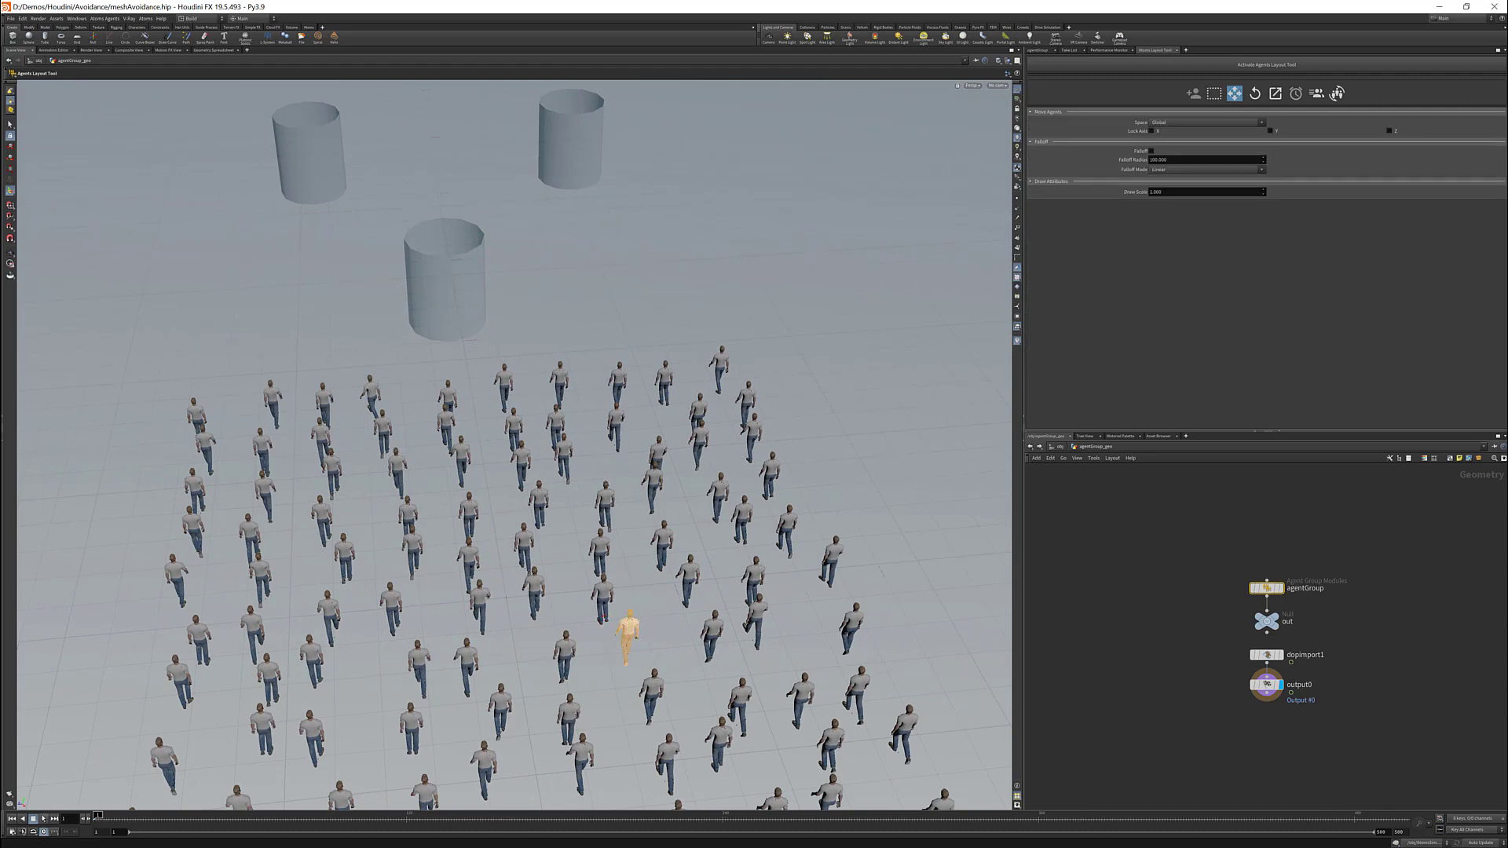
Step: Play the simulation to examine how the moved agent walks among its neighbours, and return to the first frame
click(44, 820)
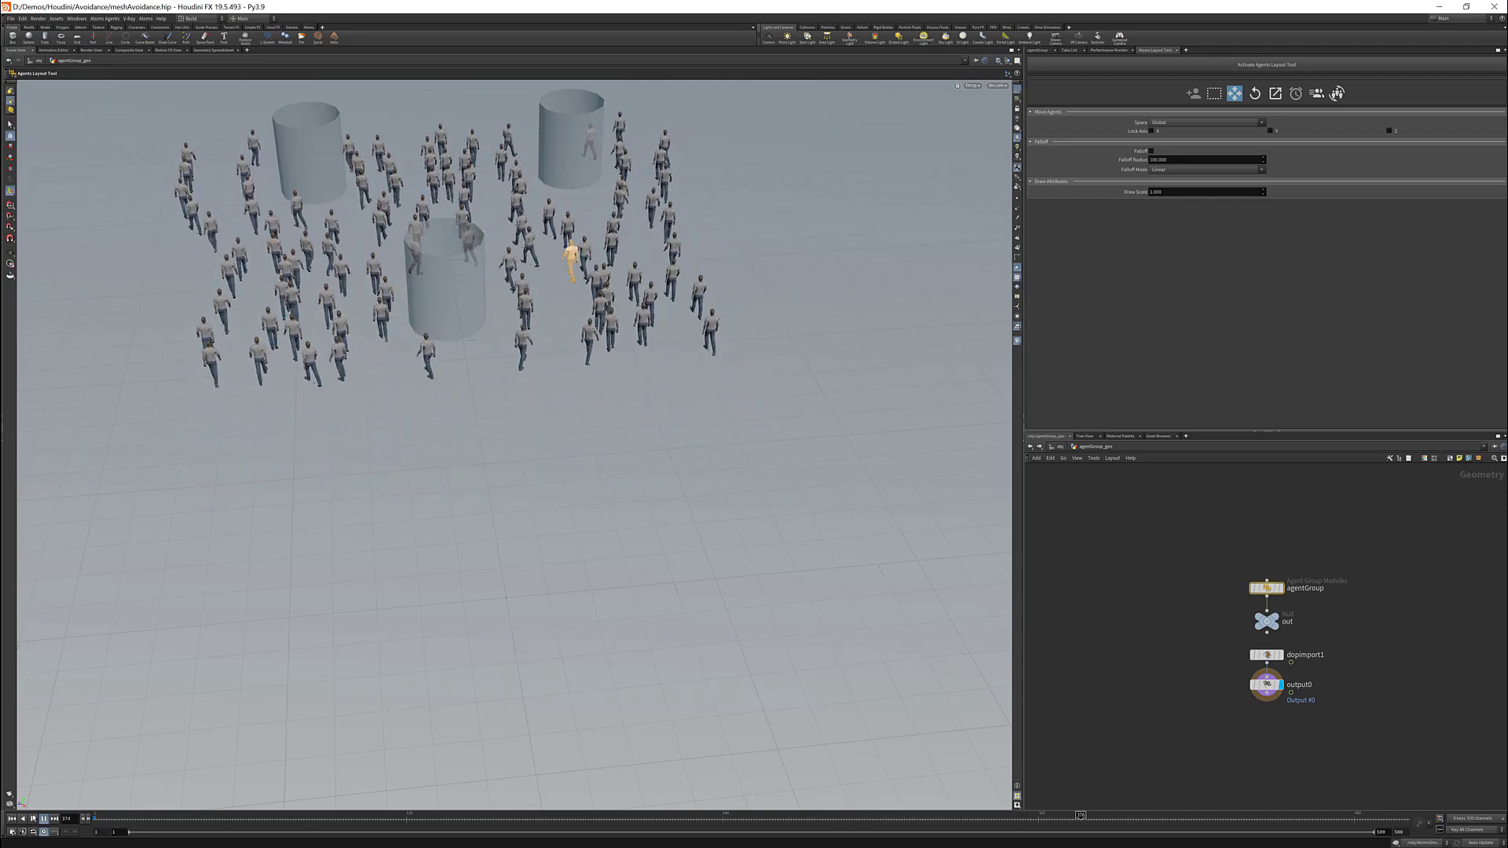
click(44, 819)
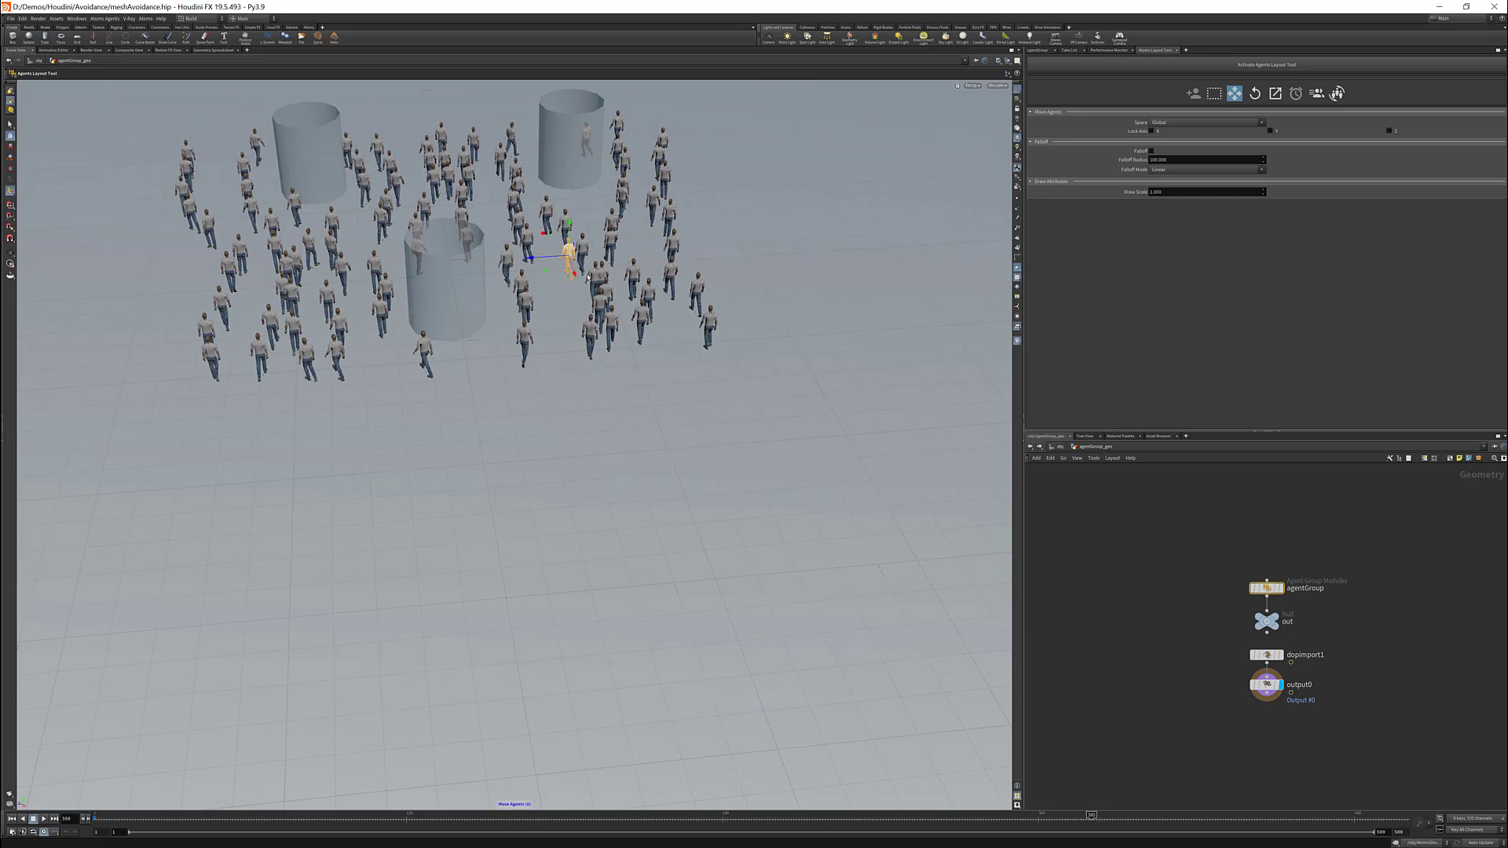
key(Escape)
drag(602, 263, 582, 296)
key(Return)
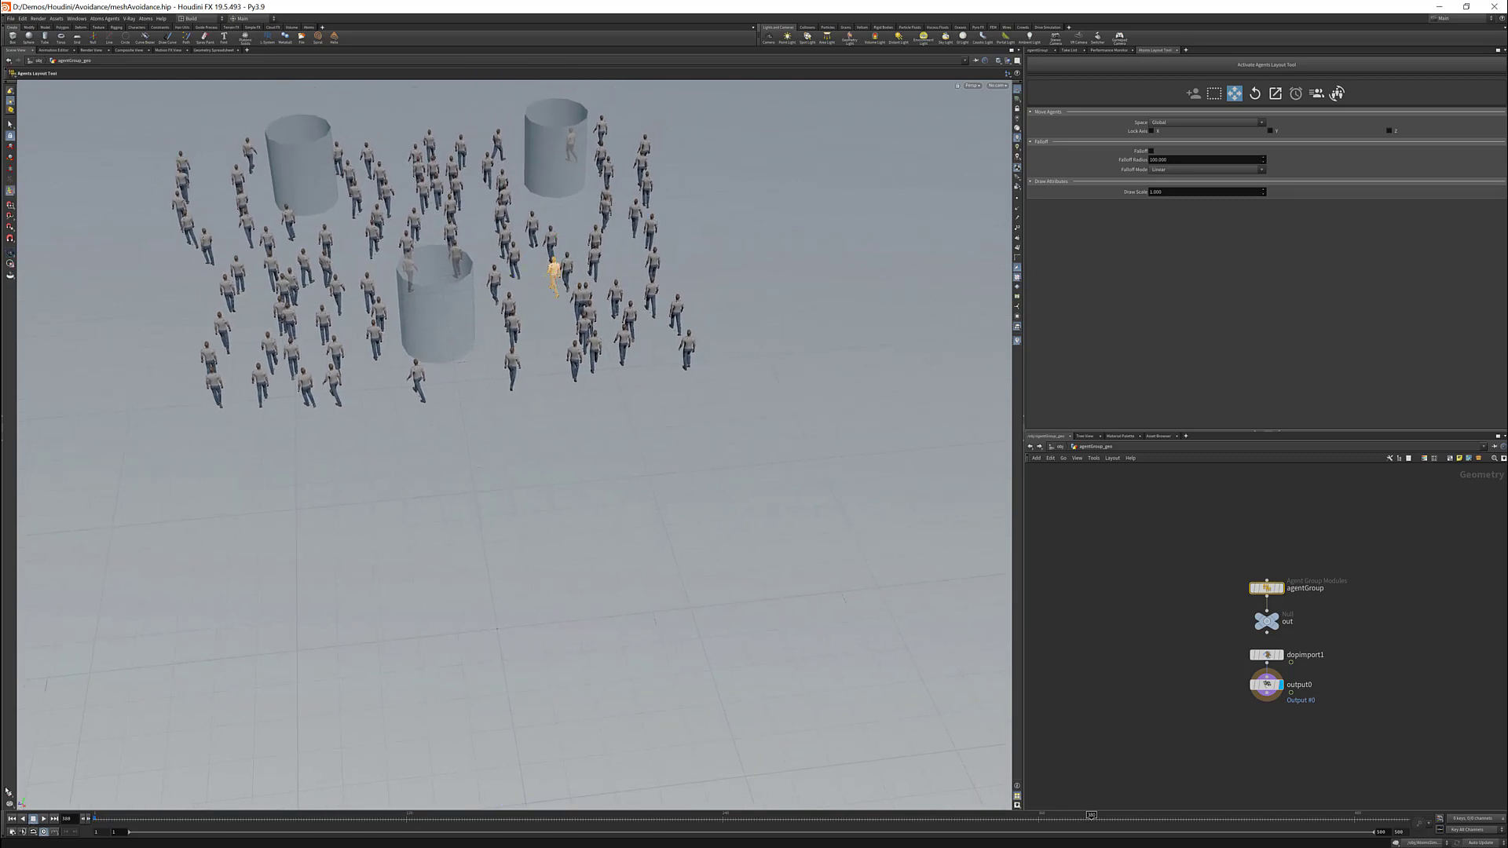
click(14, 820)
alt+scroll(625, 567, down, 1)
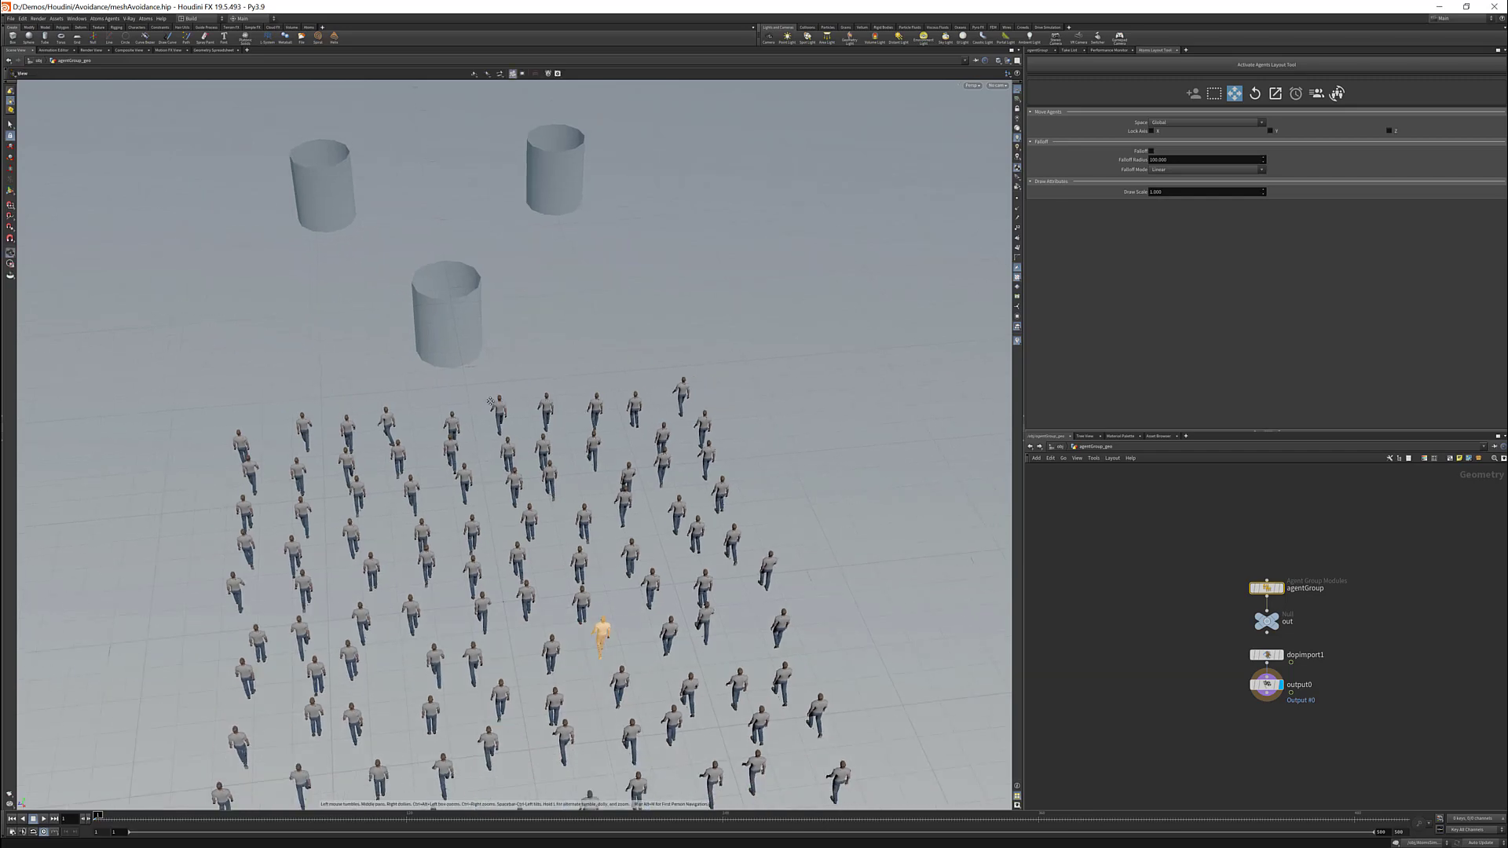
alt+middle_drag(625, 568, 671, 484)
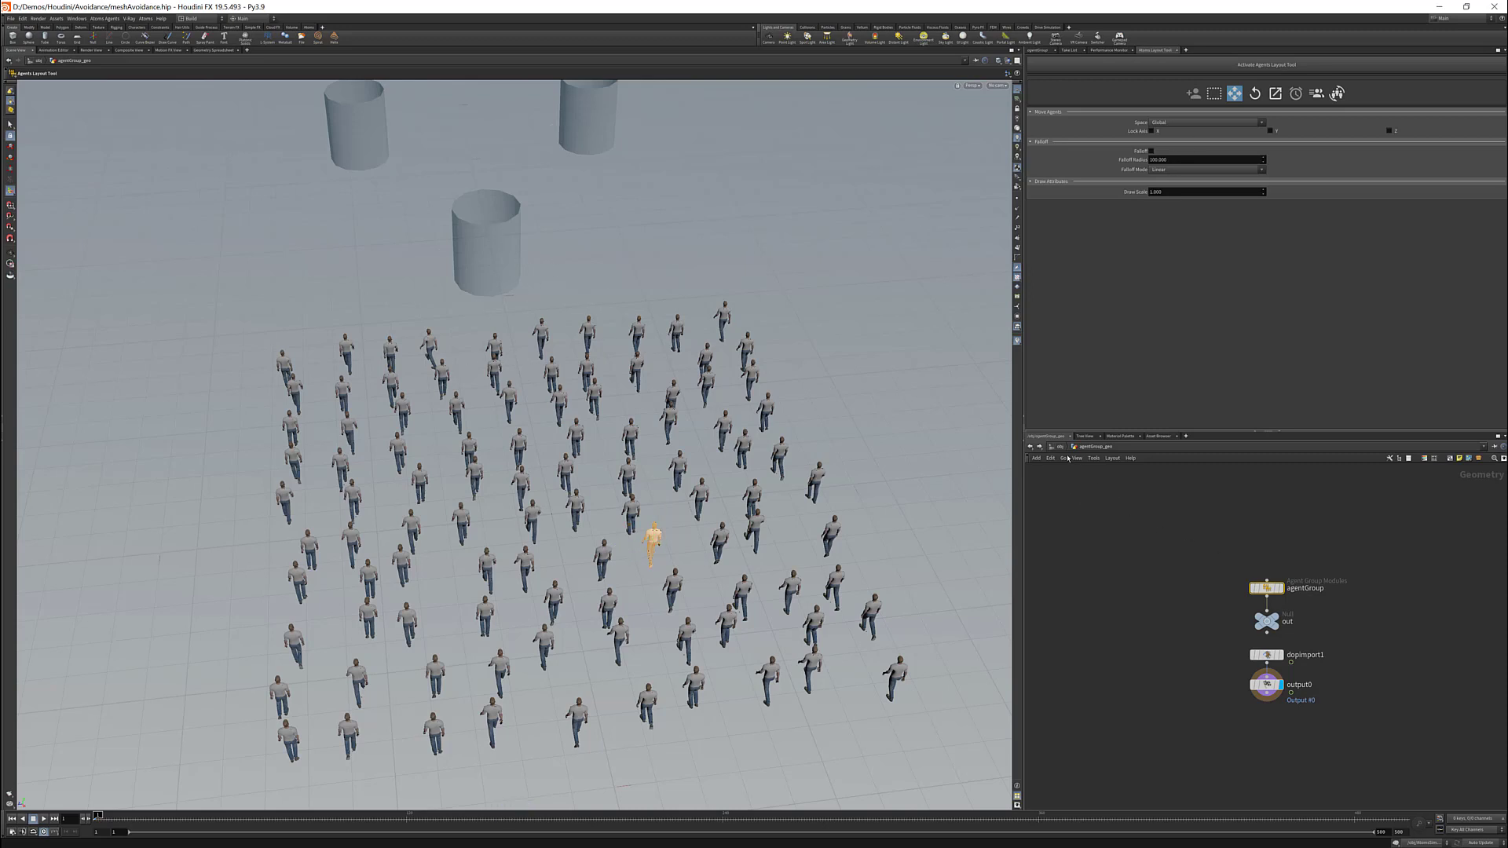
Step: Leave the agent layout tool, clear the agent selection and go up to the object-level network
click(1038, 51)
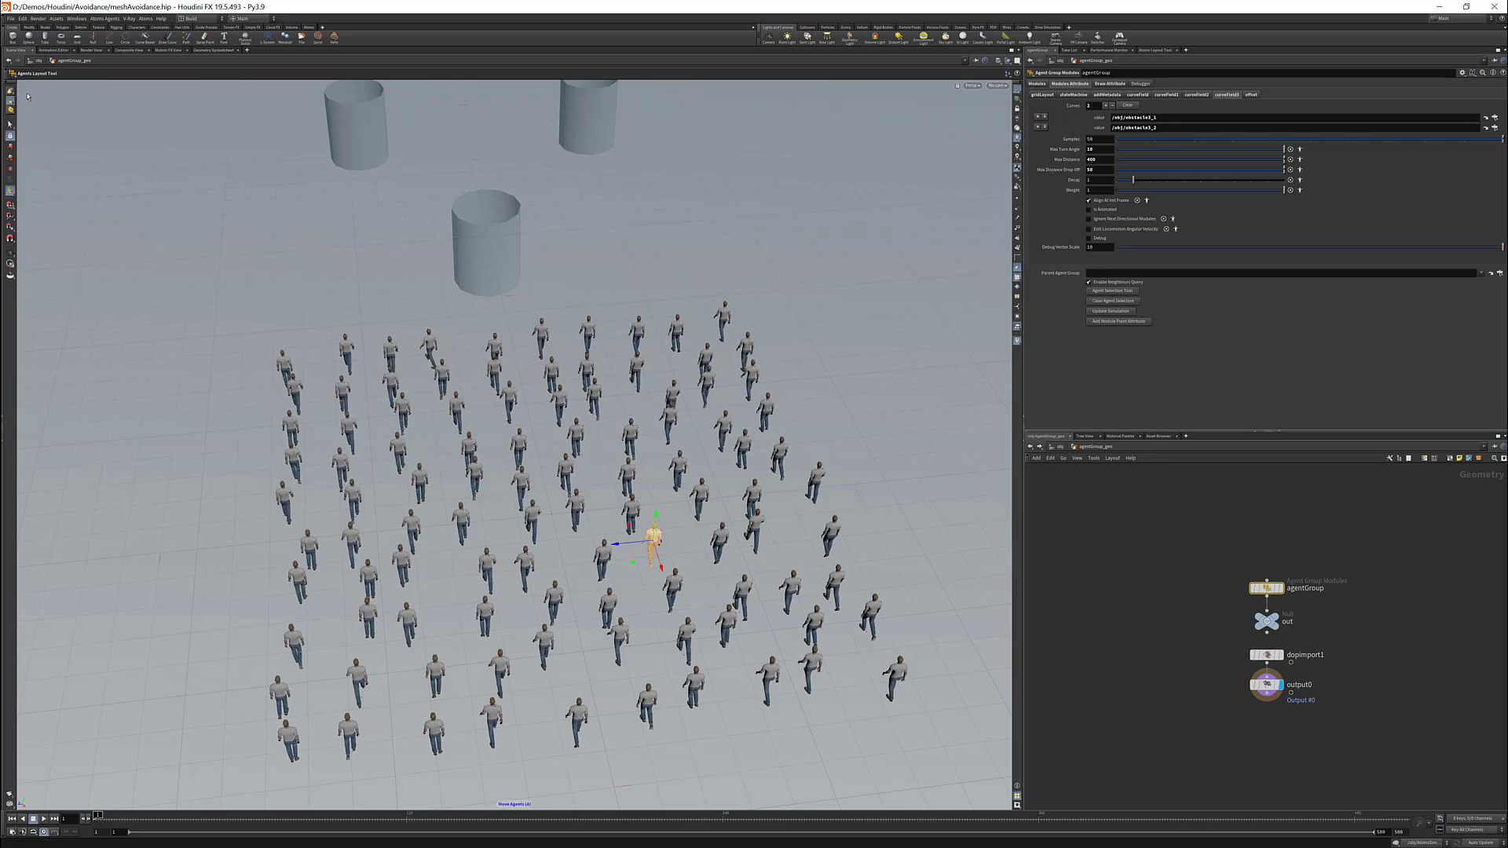
click(11, 125)
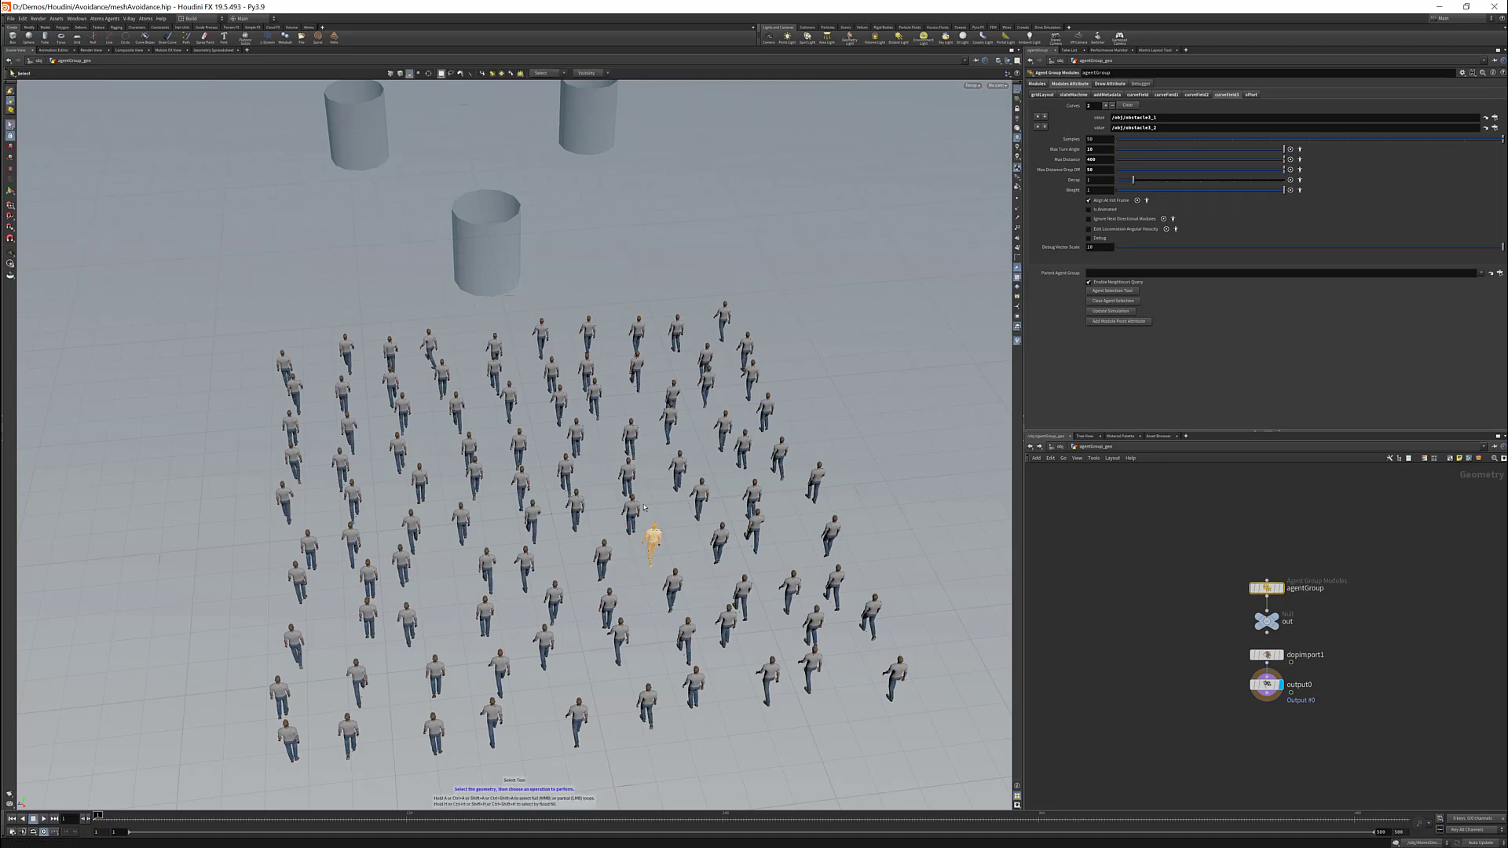
click(1123, 306)
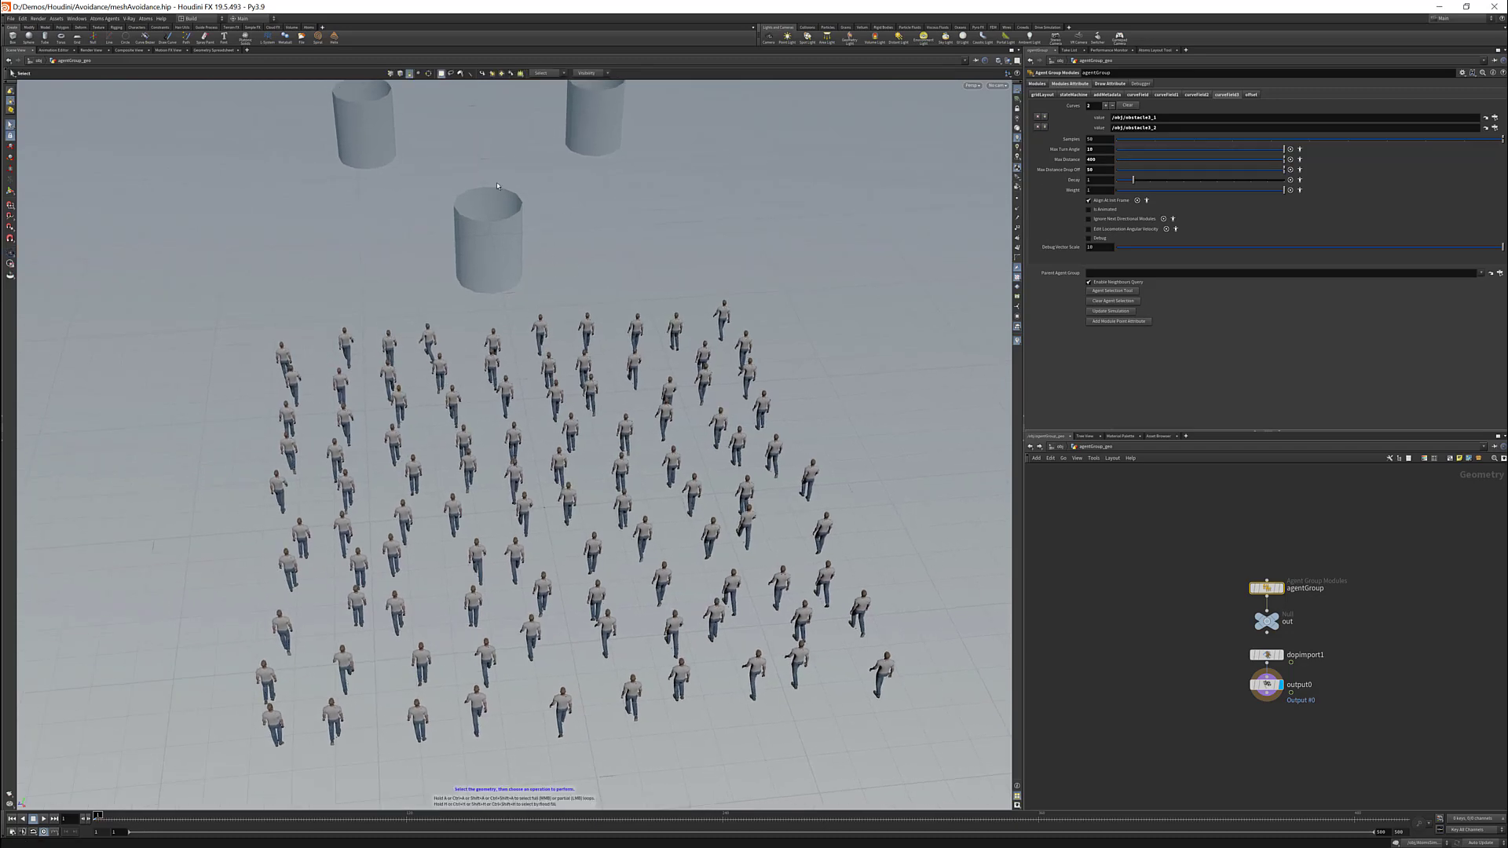
click(1062, 447)
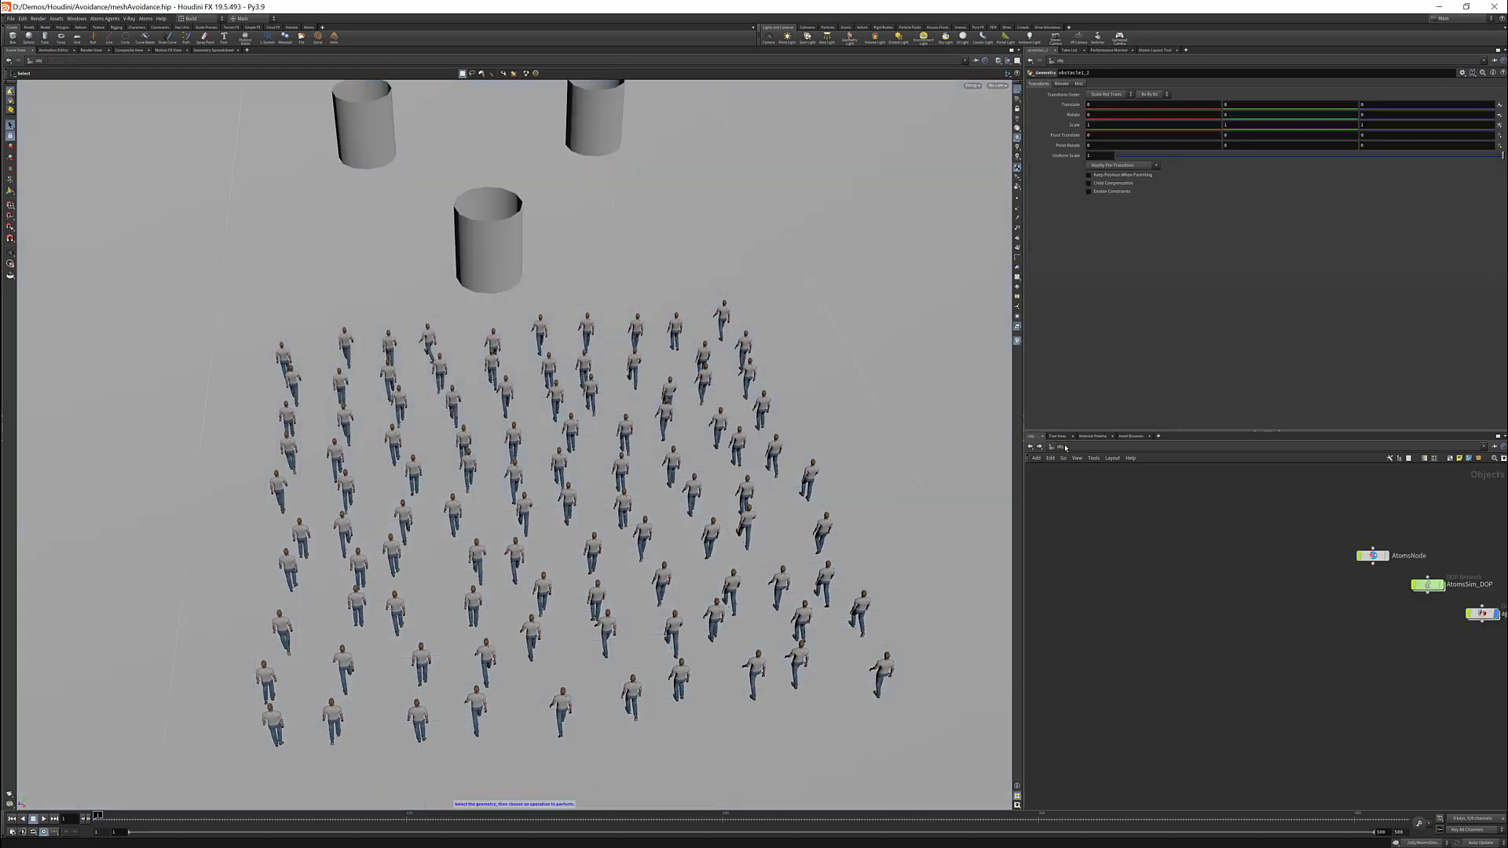